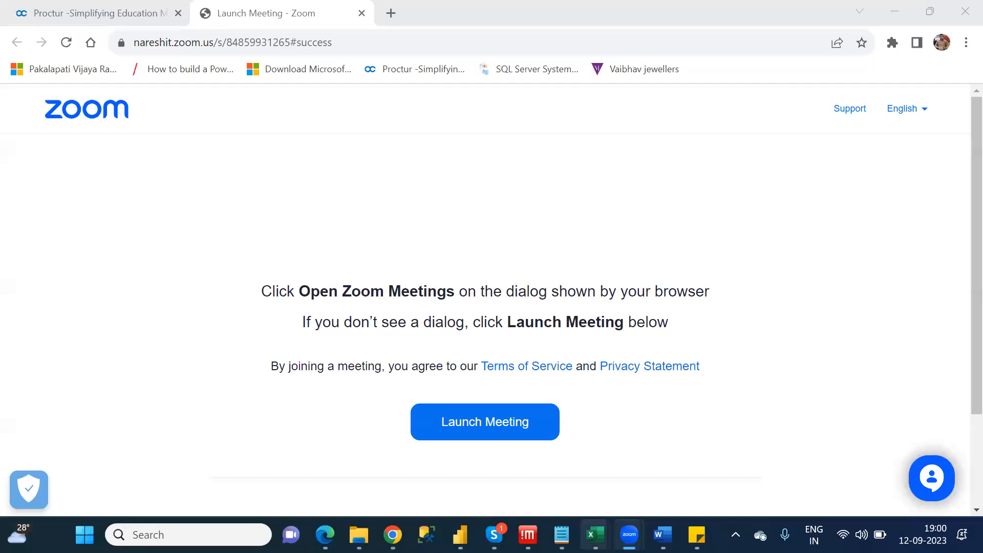
- Switch to the Power Apps Imp Functions workbook in Excel and rename Sheet1 as "Power Apps Funs"
{"action": "mouse_move", "coordinate": [595, 535]}
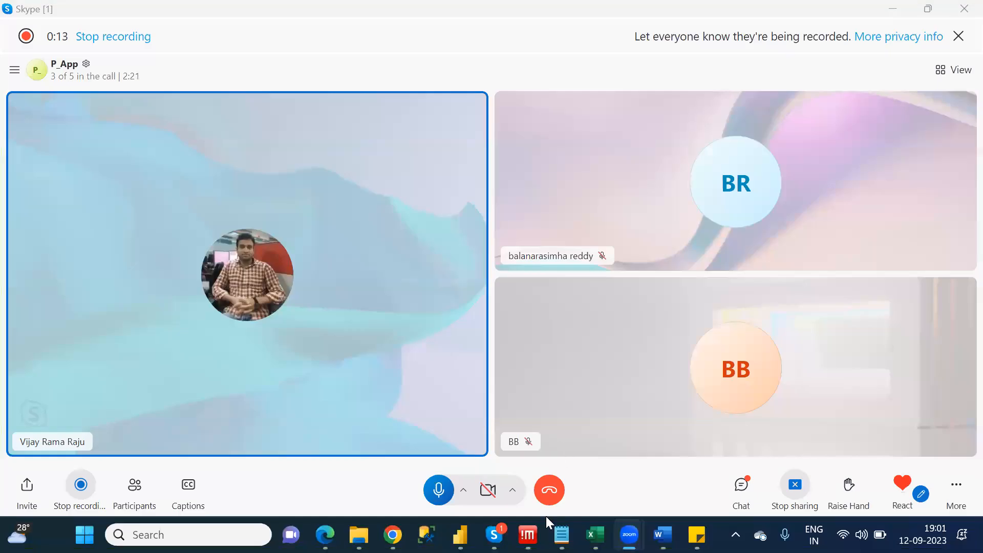
{"action": "mouse_move", "coordinate": [561, 535]}
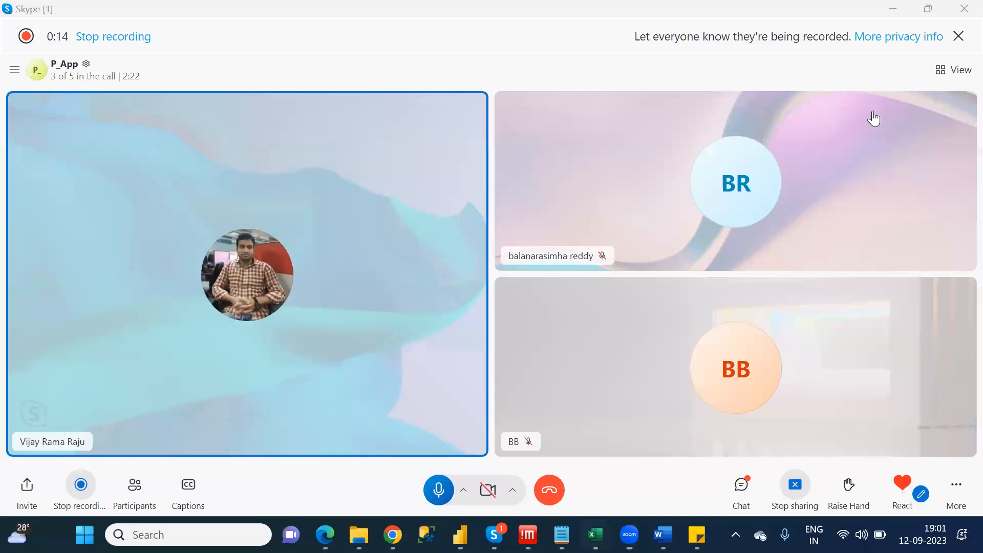
{"action": "key", "text": "alt+Tab"}
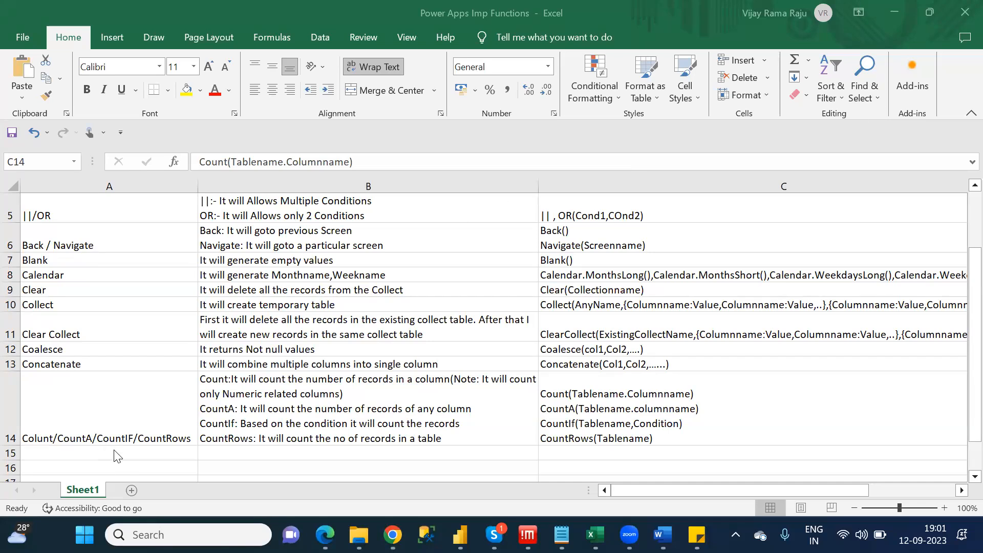
{"action": "left_click", "coordinate": [90, 491]}
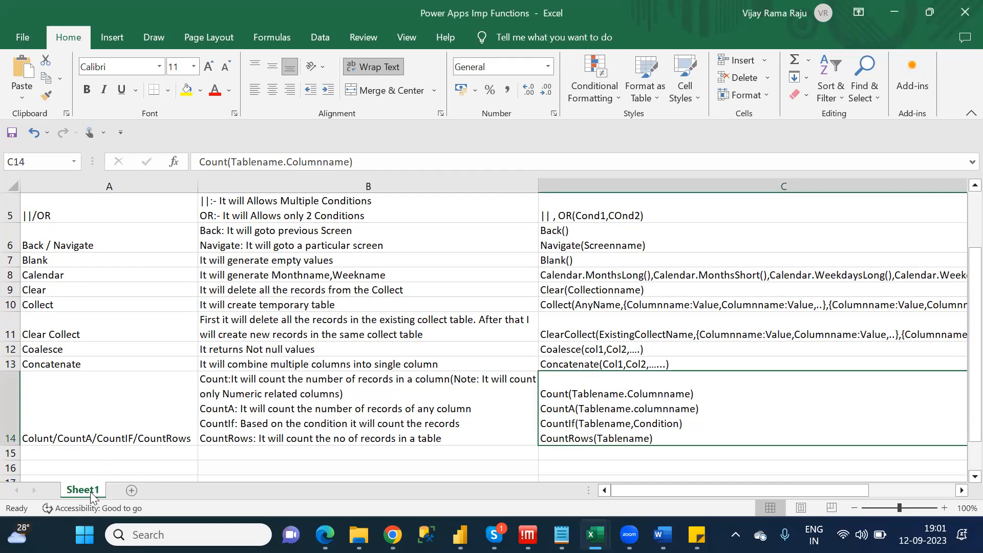
{"action": "double_click", "coordinate": [90, 491]}
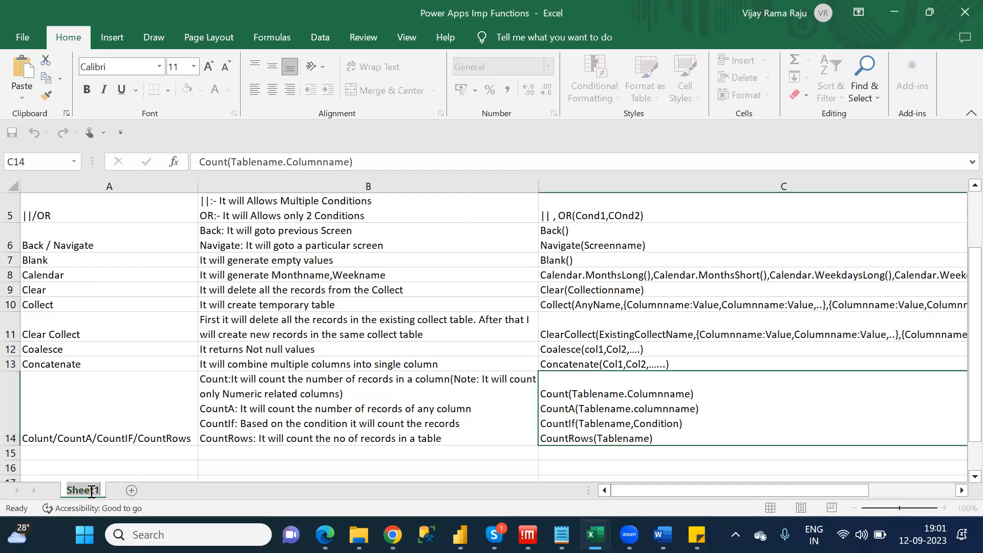
{"action": "type", "text": "Power"}
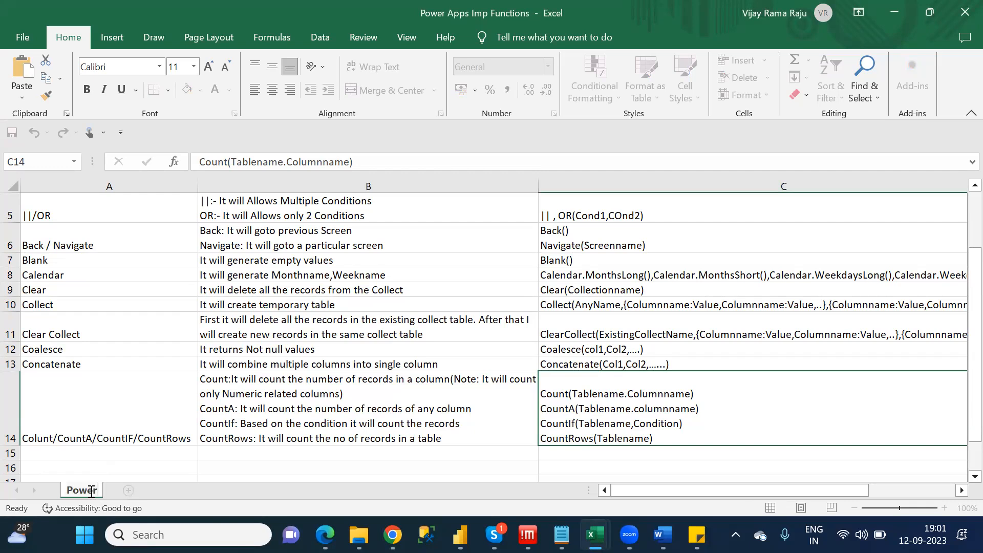
{"action": "type", "text": " Apps Funs"}
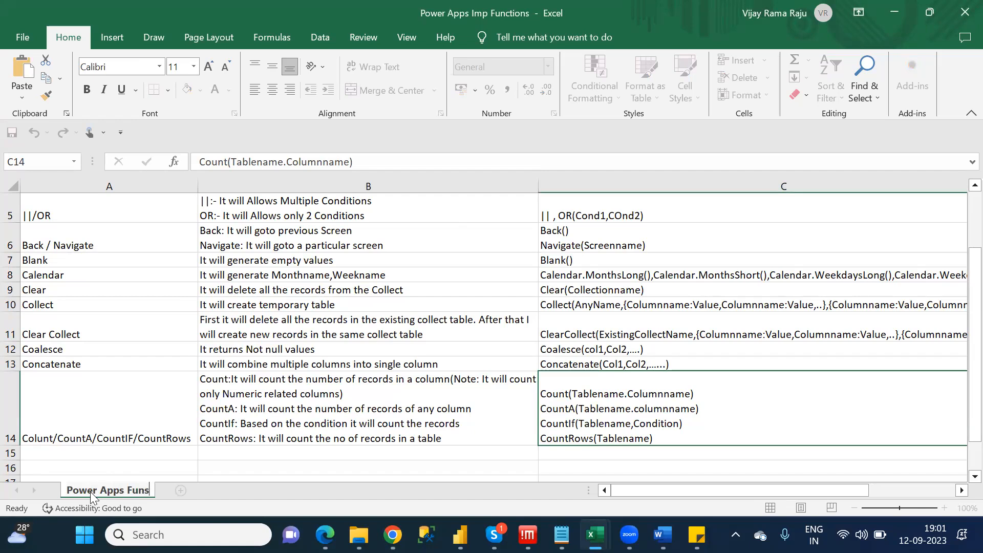
{"action": "key", "text": "Return"}
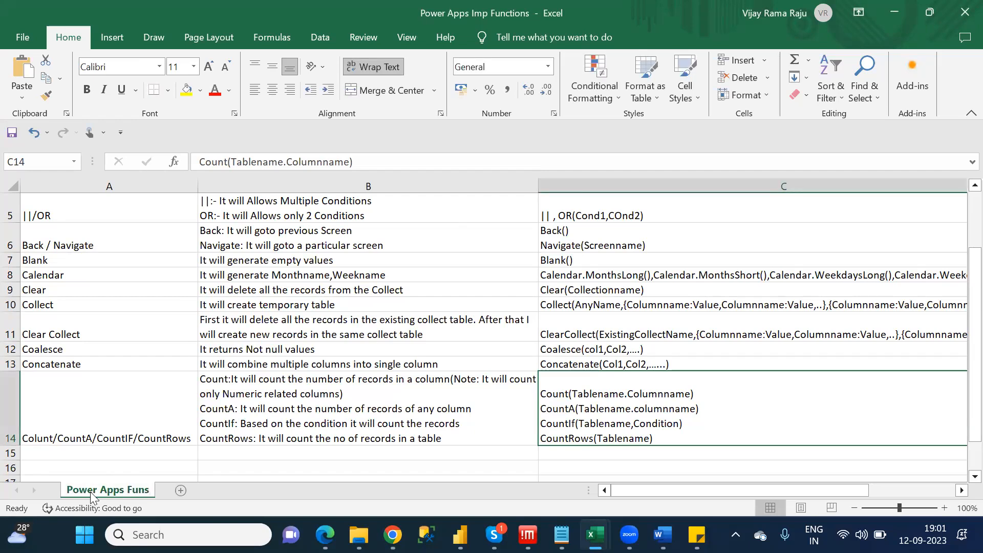
{"action": "left_click", "coordinate": [390, 468]}
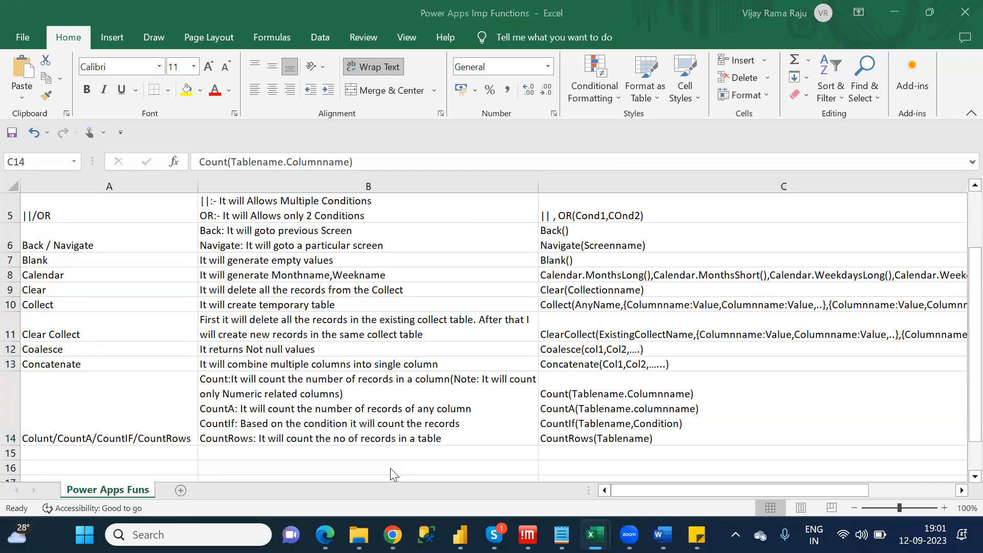
- Switch to the Category_Wise_Functions notes in Notepad and locate the first entry under D Category Functions, selecting its name
{"action": "left_click", "coordinate": [173, 450]}
{"action": "key", "text": "alt+Tab"}
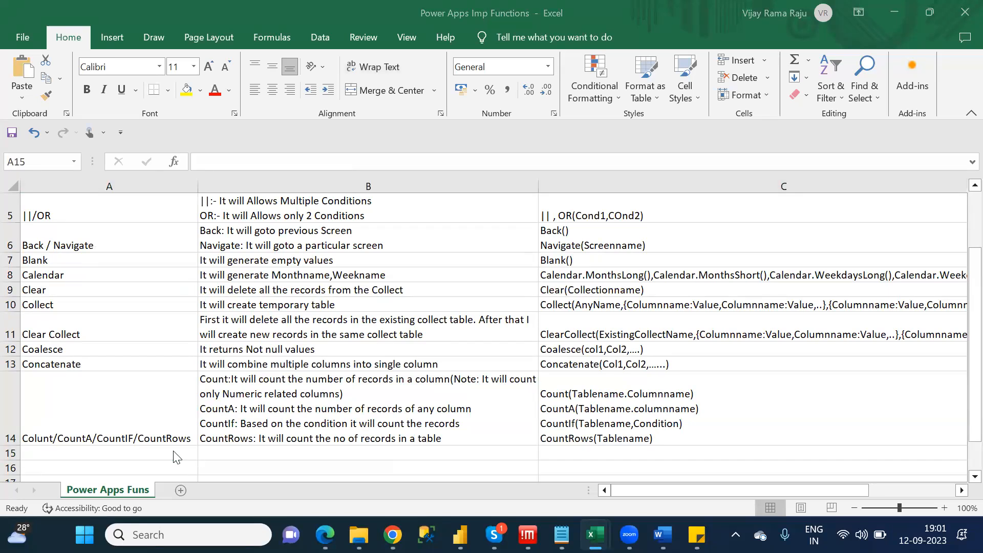
{"action": "key", "text": "alt+Tab"}
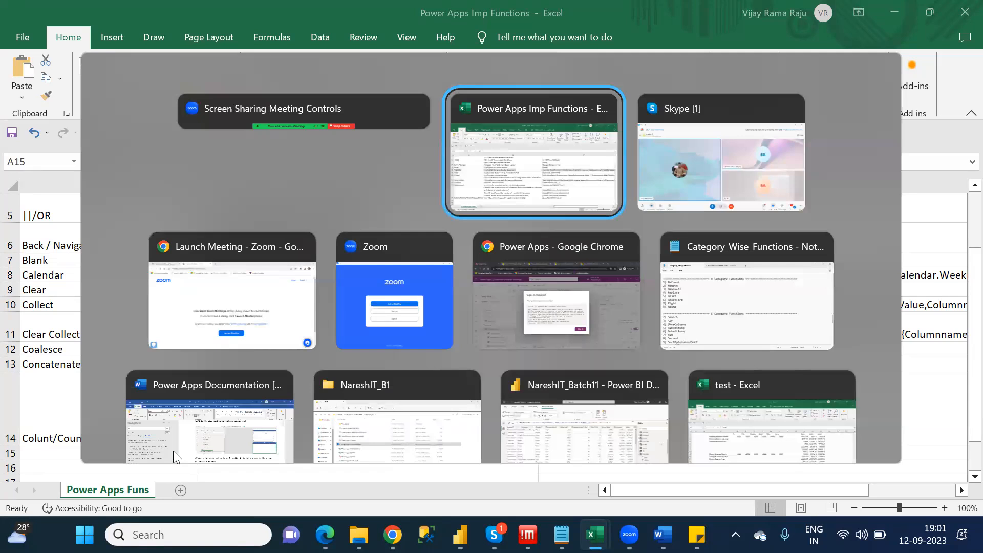
{"action": "key", "text": "alt+Tab"}
{"action": "key", "text": "alt+Tab"}
{"action": "key", "text": "alt+Tab"}
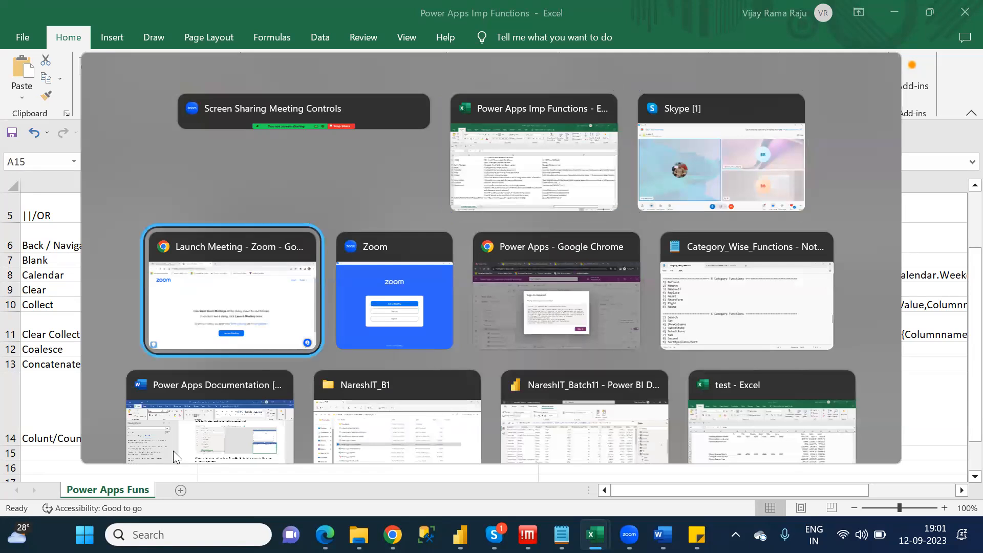
{"action": "key", "text": "alt+Tab"}
{"action": "key", "text": "alt+Tab"}
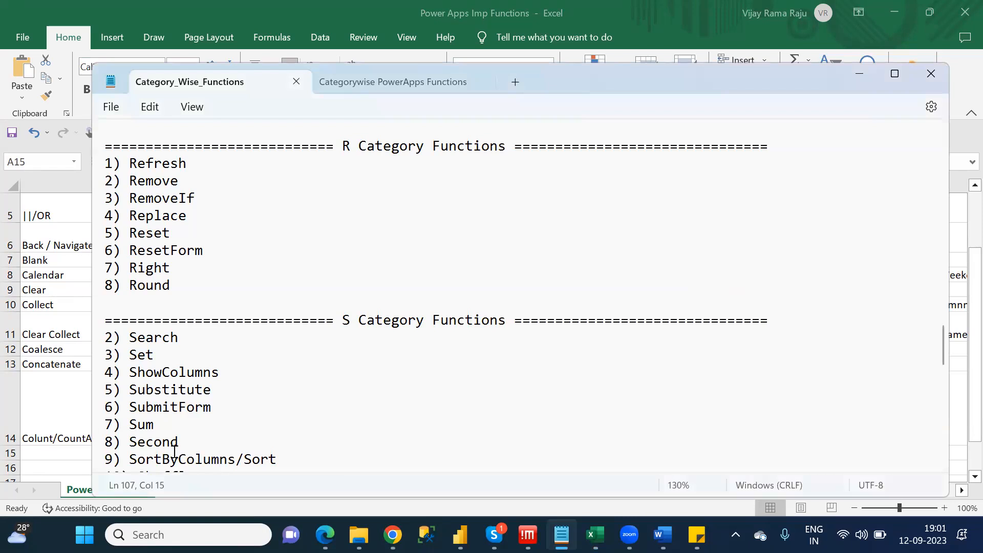
{"action": "key", "text": "Page_Up"}
{"action": "key", "text": "Page_Up"}
{"action": "key", "text": "Page_Up"}
{"action": "key", "text": "Page_Up"}
{"action": "key", "text": "Page_Up"}
{"action": "key", "text": "Page_Up"}
{"action": "key", "text": "Down"}
{"action": "key", "text": "Down"}
{"action": "key", "text": "Down"}
{"action": "key", "text": "Down"}
{"action": "key", "text": "Down"}
{"action": "key", "text": "Down"}
{"action": "key", "text": "Down"}
{"action": "key", "text": "Down"}
{"action": "key", "text": "Down"}
{"action": "key", "text": "Down"}
{"action": "key", "text": "Down"}
{"action": "key", "text": "Down"}
{"action": "key", "text": "Down"}
{"action": "key", "text": "Down"}
{"action": "key", "text": "Down"}
{"action": "key", "text": "Down"}
{"action": "key", "text": "Down"}
{"action": "key", "text": "Down"}
{"action": "key", "text": "Down"}
{"action": "key", "text": "Down"}
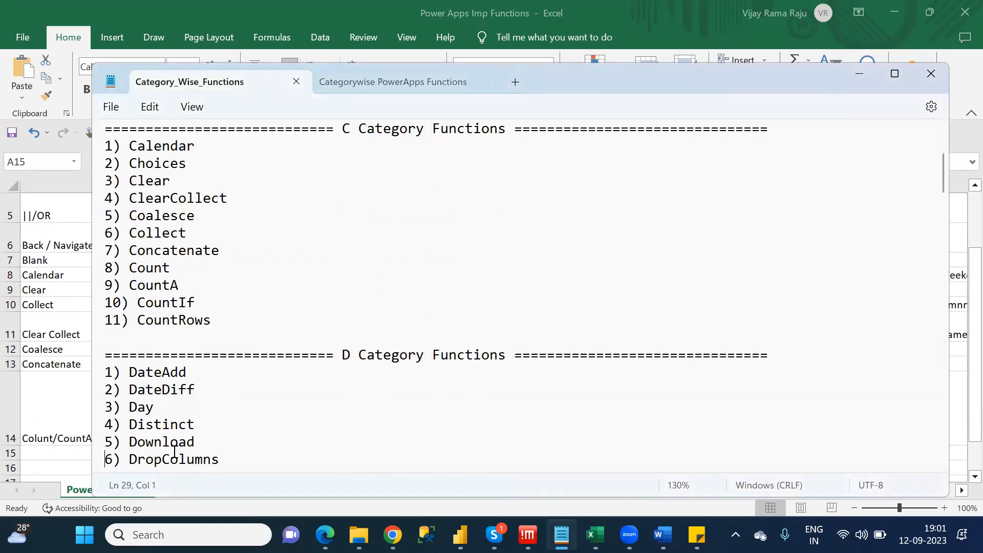
{"action": "key", "text": "Up"}
{"action": "key", "text": "Up"}
{"action": "key", "text": "Up"}
{"action": "key", "text": "Up"}
{"action": "left_click", "coordinate": [148, 375]}
{"action": "double_click", "coordinate": [149, 376]}
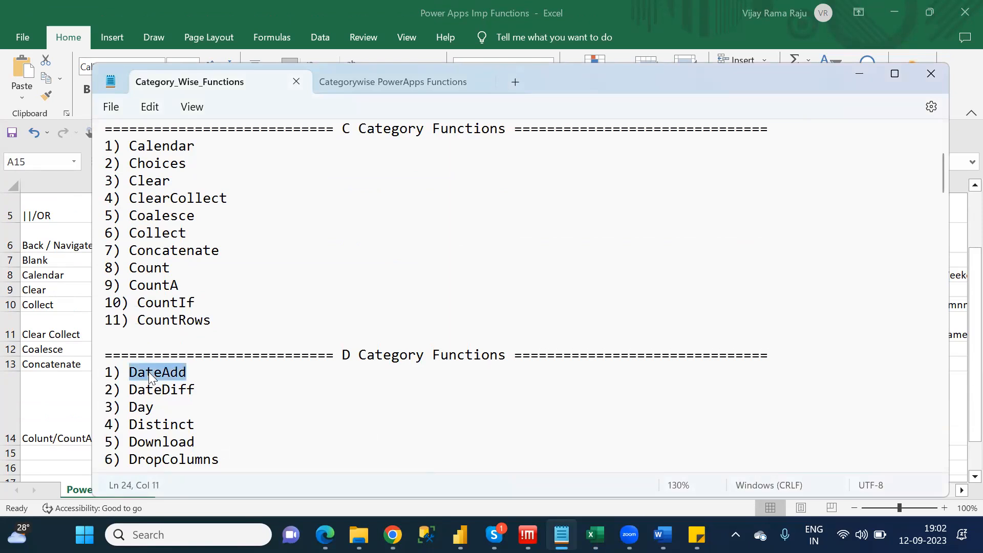
- Return to the Excel workbook and enter the function name DateAdd in cell A15
{"action": "left_click", "coordinate": [72, 449]}
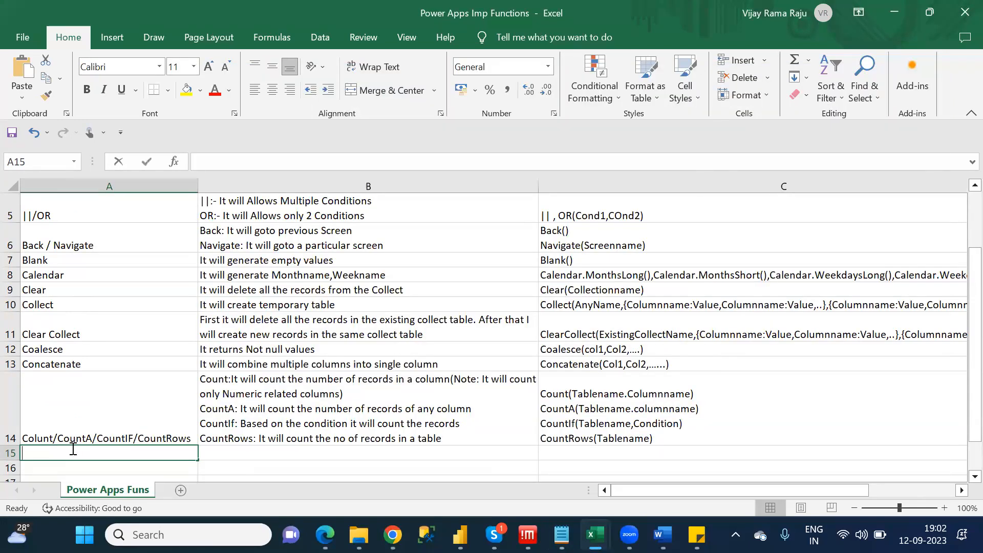
{"action": "type", "text": "DateAdd"}
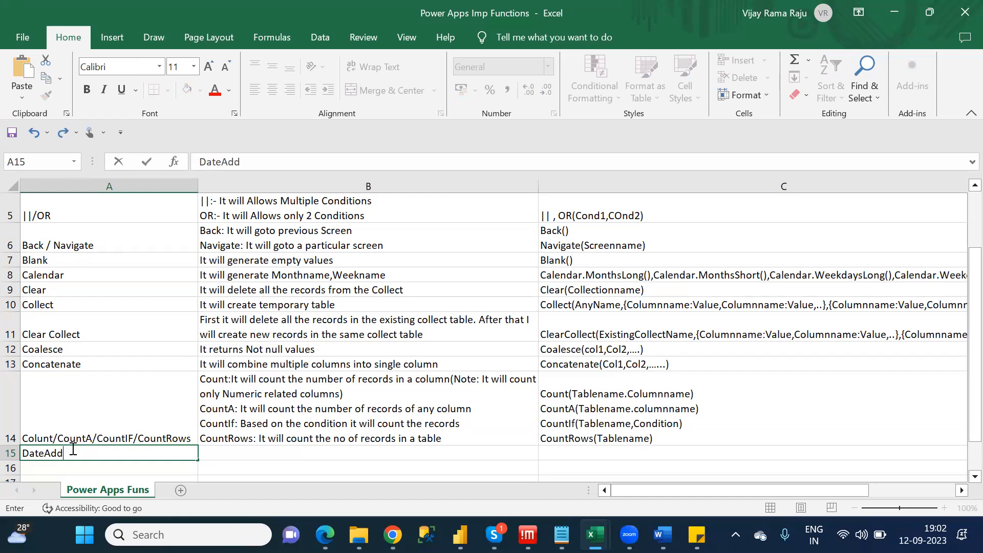
{"action": "key", "text": "Tab"}
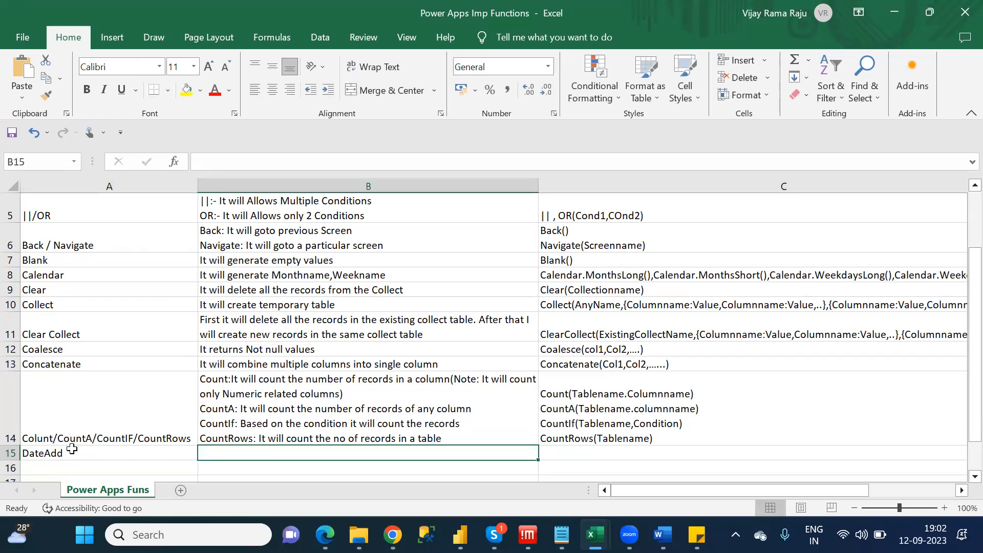
- Enter the description "Based on the interval we can add numeric values to the date column" in cell B15
{"action": "type", "text": "Based"}
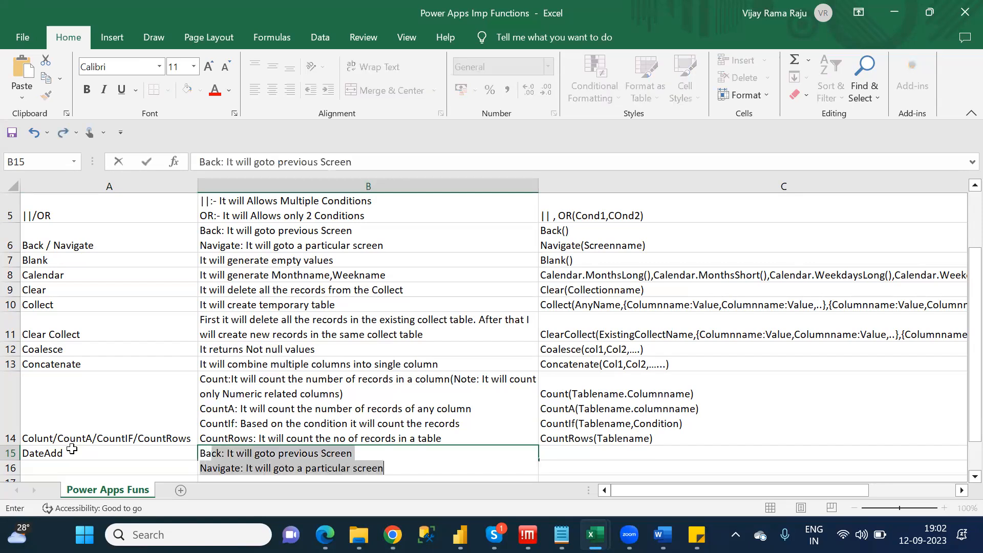
{"action": "type", "text": " on the "}
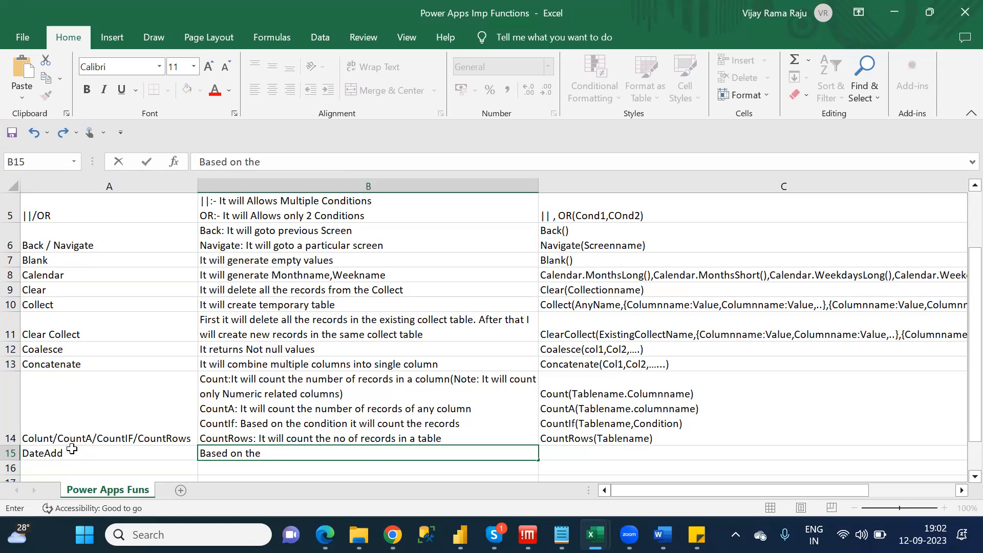
{"action": "type", "text": "interval we can add "}
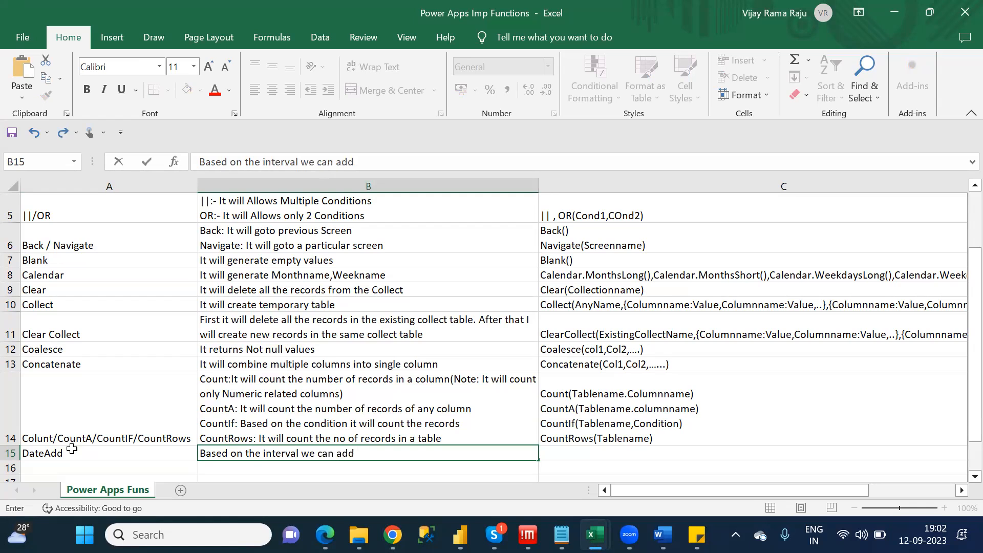
{"action": "type", "text": "numeric va"}
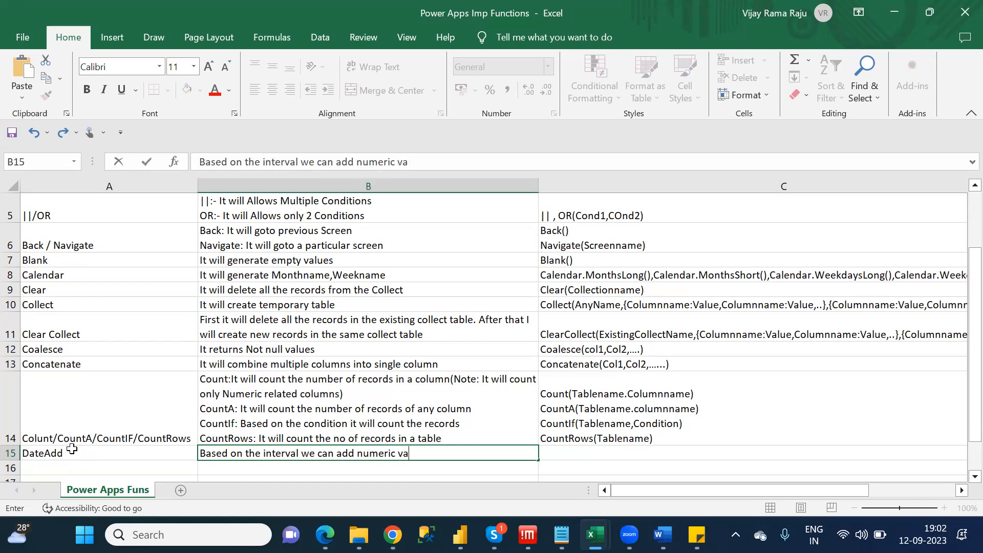
{"action": "type", "text": "lues to the date "}
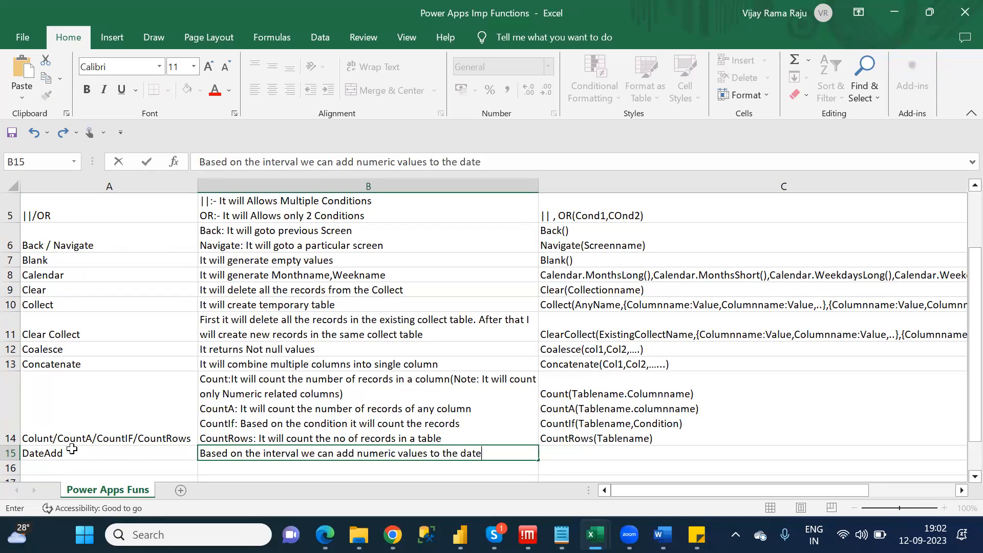
{"action": "type", "text": "column"}
{"action": "key", "text": "Tab"}
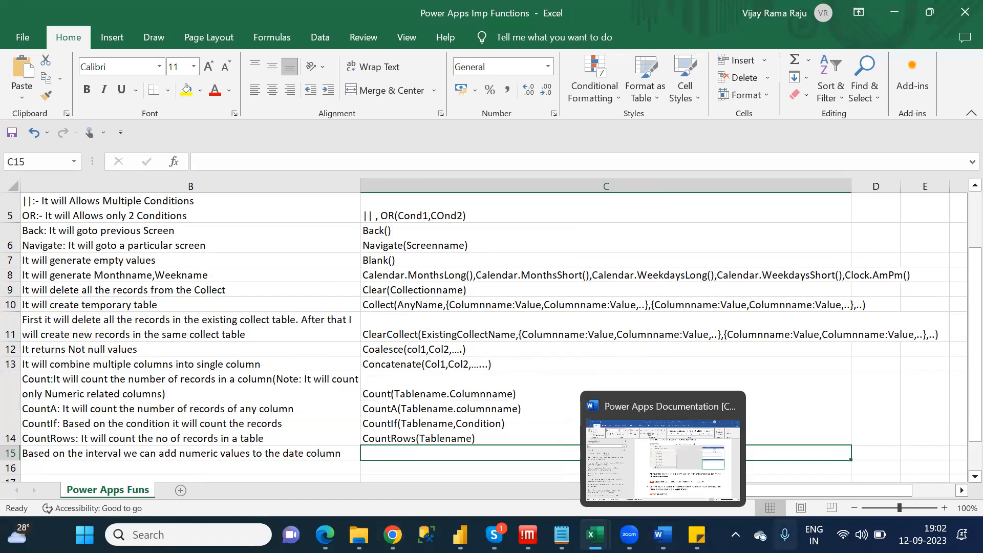
- Start the DateAdd syntax in cell C15 with the text "Dateadd(Datecolumn,"
{"action": "left_click", "coordinate": [862, 534]}
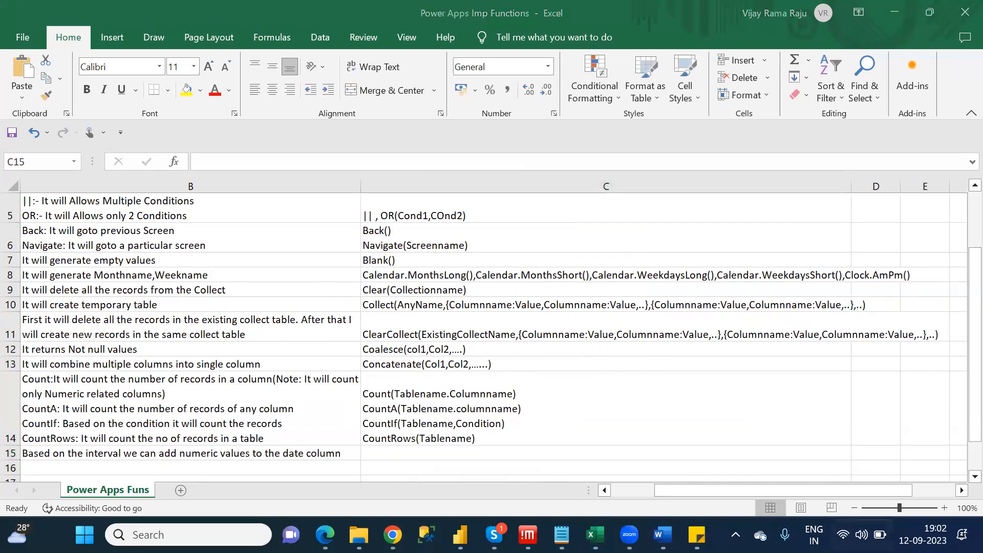
{"action": "left_click", "coordinate": [487, 450]}
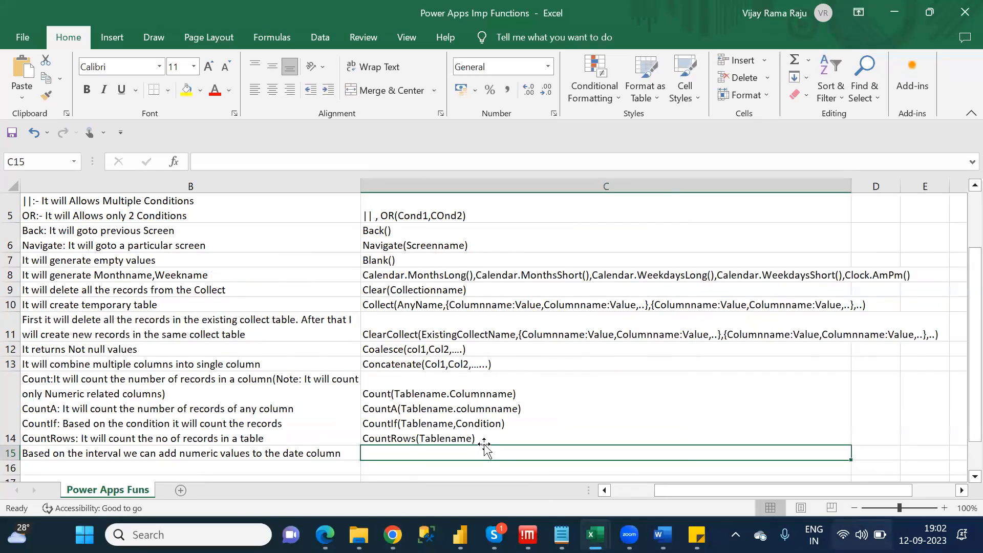
{"action": "left_click", "coordinate": [215, 158]}
{"action": "type", "text": "Dateadd("}
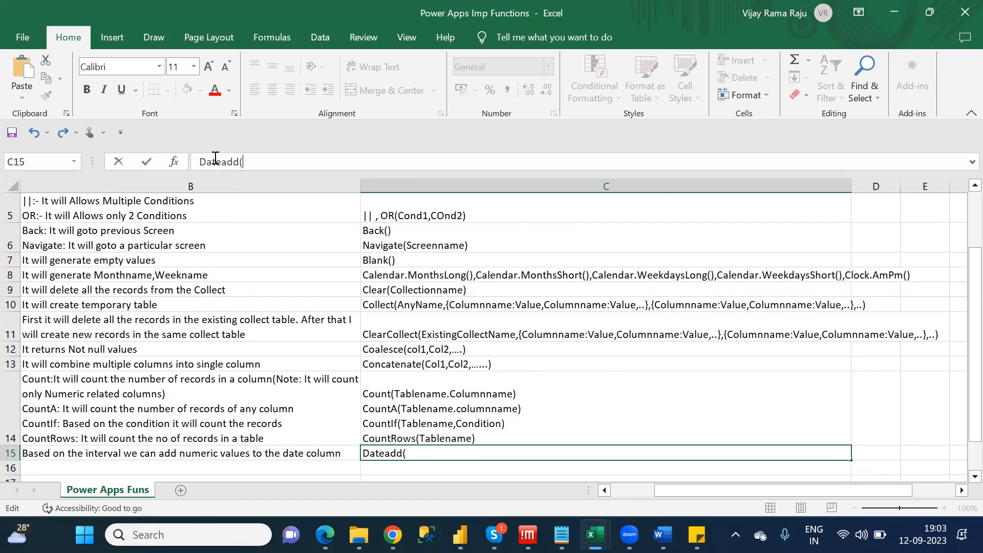
{"action": "type", "text": "Datecolumn"}
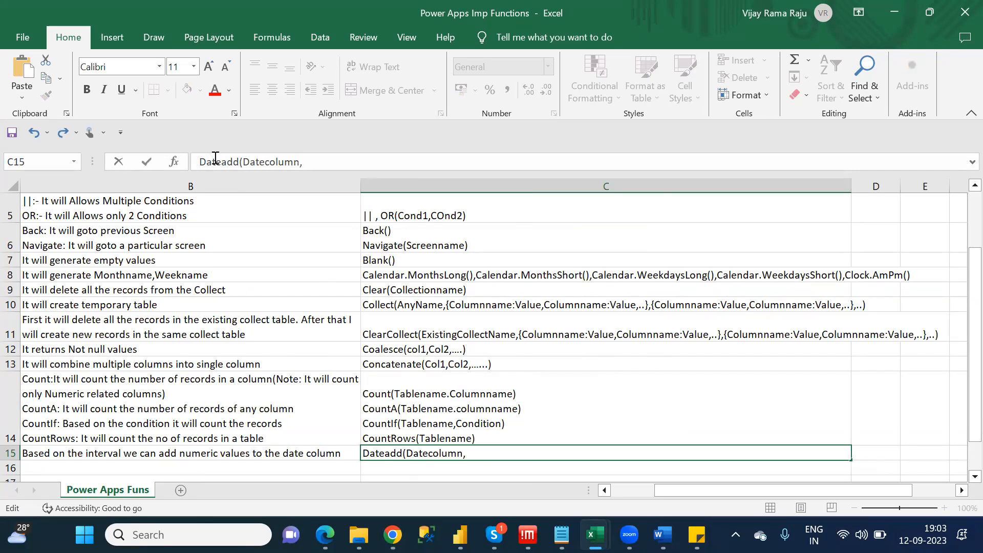
{"action": "type", "text": ",numericvalue"}
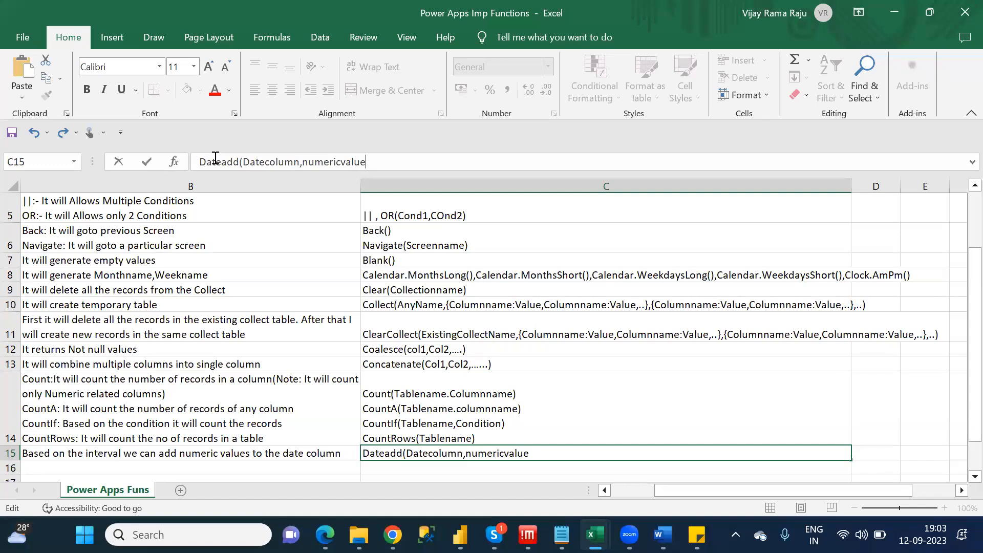
{"action": "key", "text": "BackSpace"}
{"action": "key", "text": "BackSpace"}
{"action": "key", "text": "BackSpace"}
{"action": "key", "text": "BackSpace"}
{"action": "key", "text": "BackSpace"}
{"action": "key", "text": "BackSpace"}
{"action": "key", "text": "BackSpace"}
{"action": "key", "text": "BackSpace"}
{"action": "key", "text": "BackSpace"}
{"action": "key", "text": "BackSpace"}
{"action": "key", "text": "BackSpace"}
{"action": "key", "text": "BackSpace"}
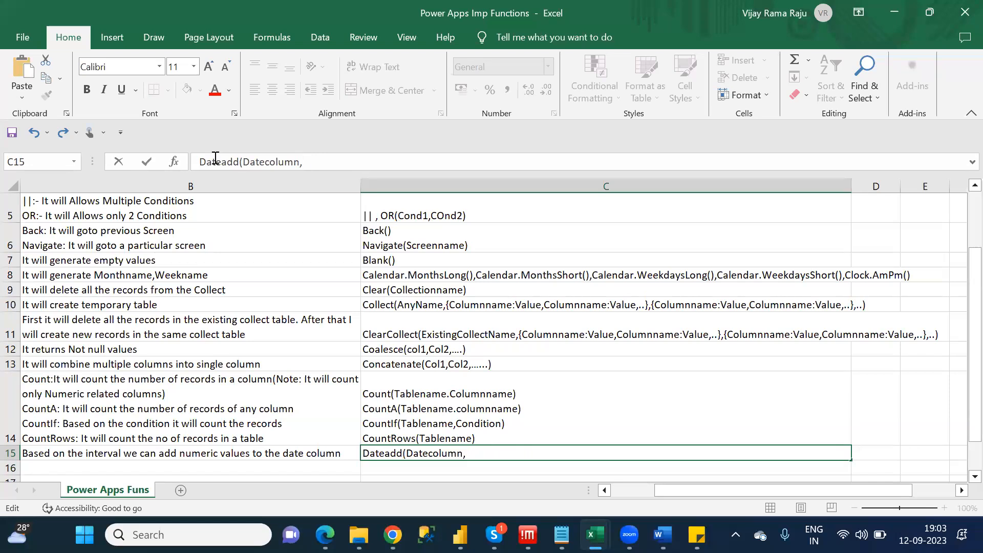
- Complete the DateAdd syntax in cell C15 with "Positive/Negative numeric value,Interval)" after the date column argument
{"action": "type", "text": "Positive/Negative"}
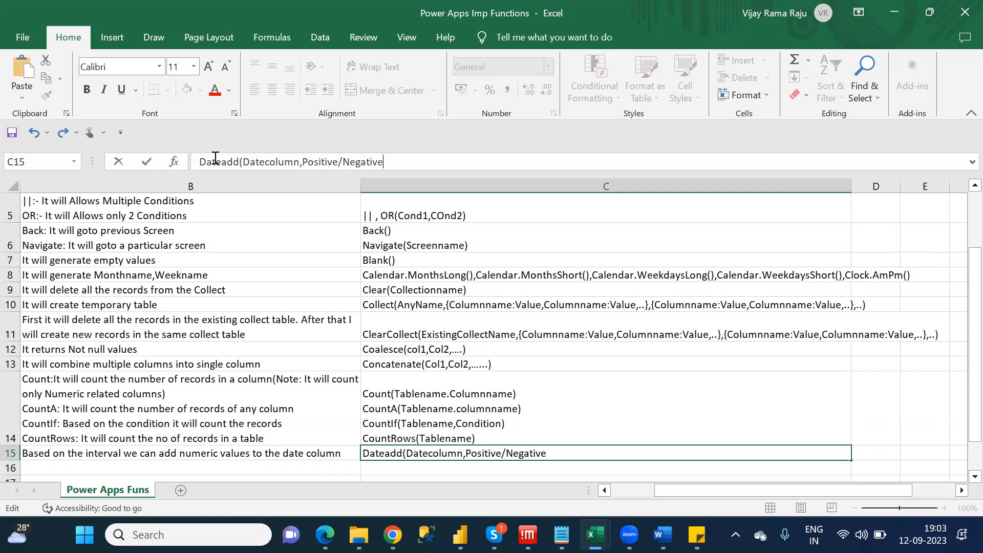
{"action": "type", "text": ","}
{"action": "type", "text": "numeric value"}
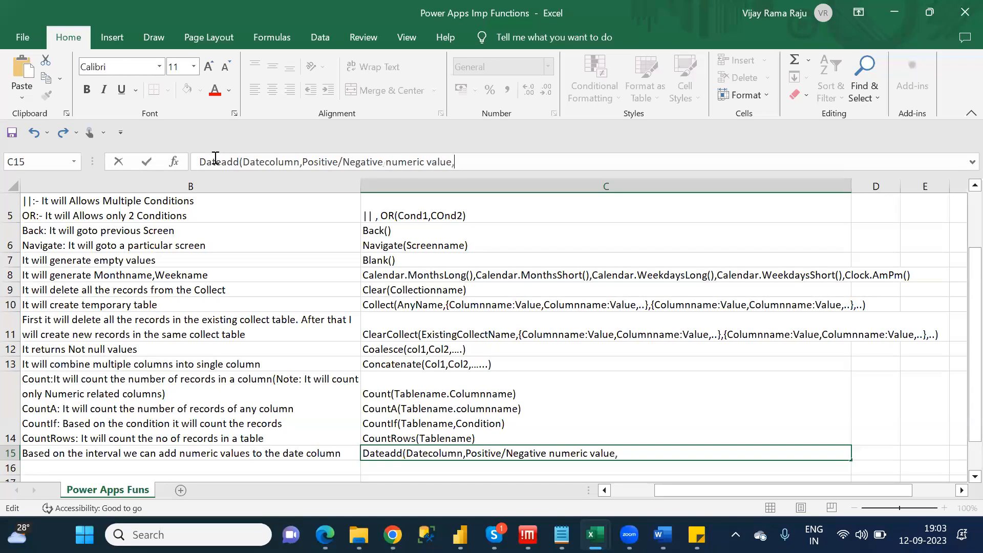
{"action": "type", "text": ",Interval)"}
{"action": "left_click", "coordinate": [301, 467]}
- Select cell A16 for the next function and switch back to the Category_Wise_Functions list in Notepad
{"action": "key", "text": "Down"}
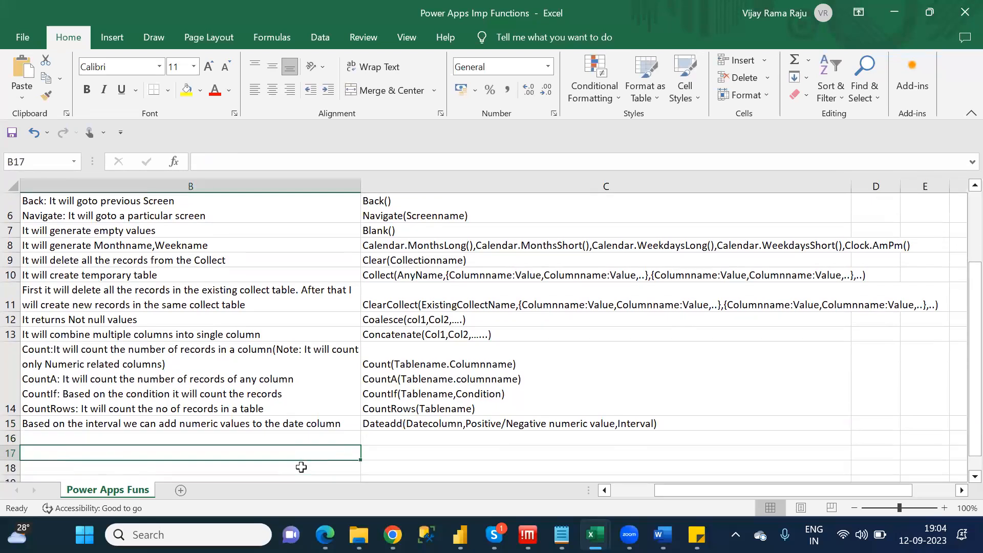
{"action": "key", "text": "Left"}
{"action": "key", "text": "Up"}
{"action": "key", "text": "alt+Tab"}
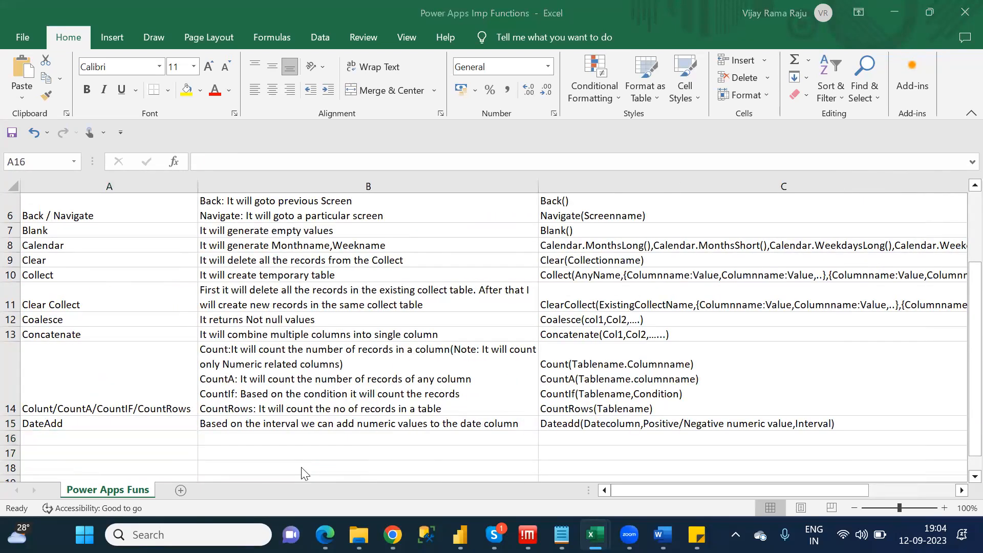
{"action": "key", "text": "alt+Tab"}
{"action": "key", "text": "alt+Tab"}
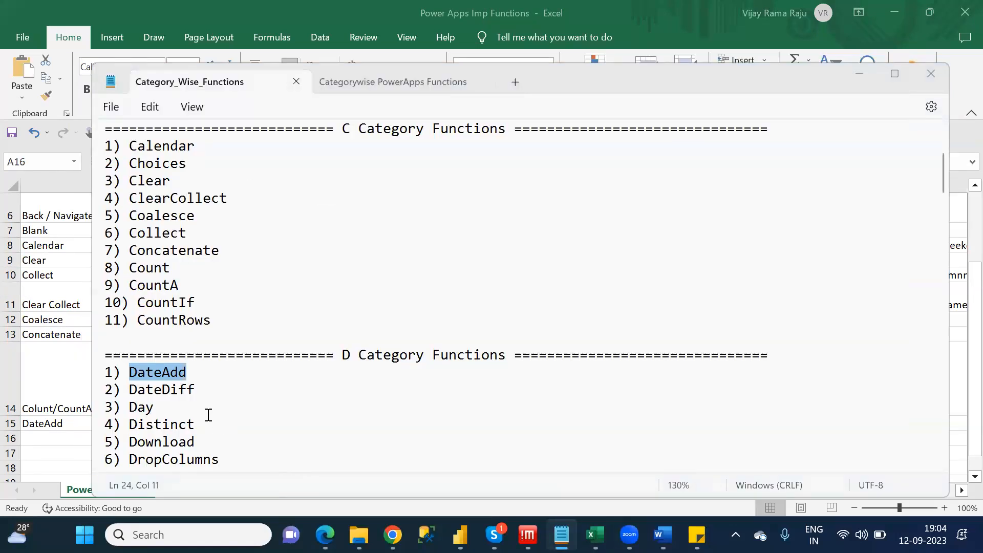
- Enter the function name "Datediff" in cell A16 of the Excel sheet
{"action": "left_click", "coordinate": [49, 438]}
{"action": "type", "text": "DateAdd"}
{"action": "type", "text": "ted"}
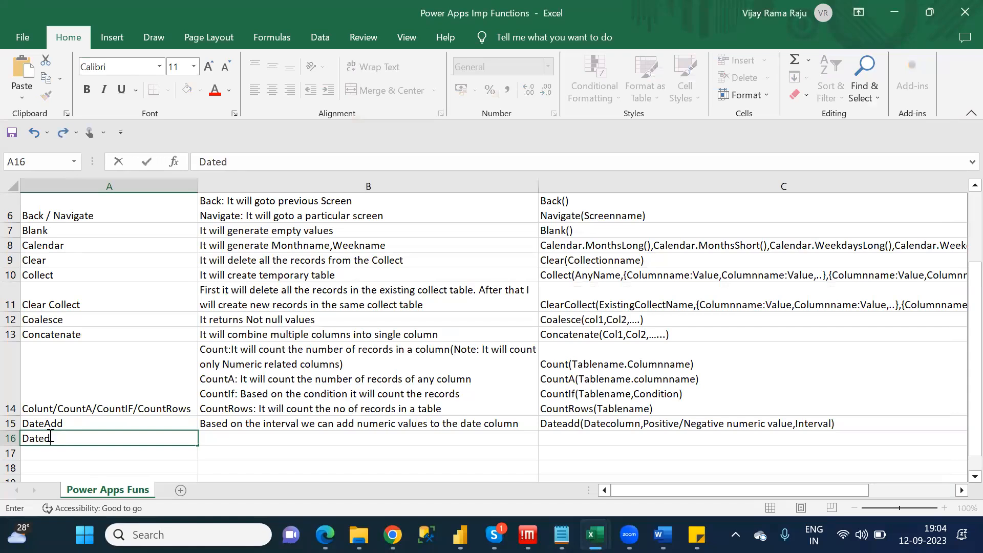
{"action": "type", "text": "iff"}
{"action": "key", "text": "Tab"}
{"action": "type", "text": "Diff"}
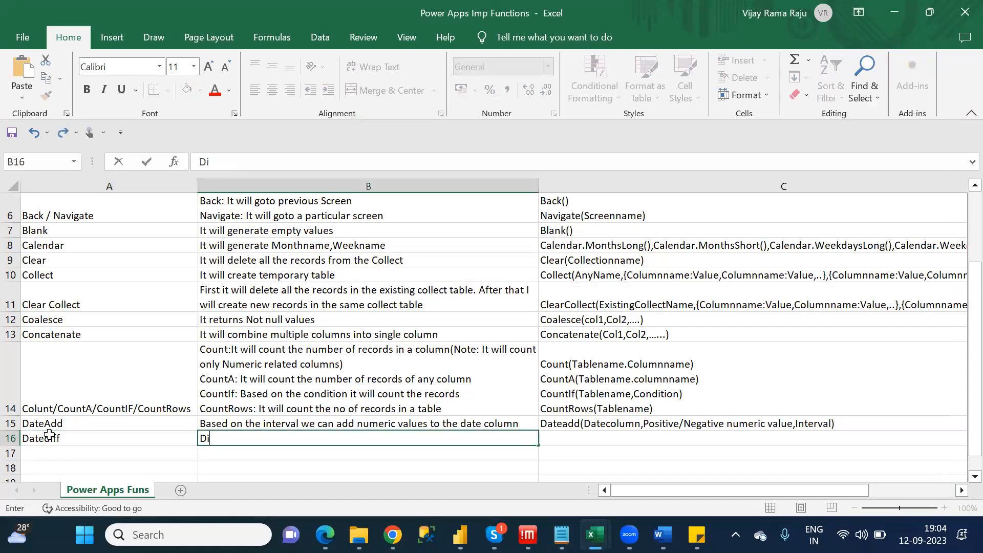
{"action": "type", "text": "erence"}
{"action": "key", "text": "BackSpace"}
{"action": "key", "text": "Escape"}
- Start the Datediff description in cell B16 with the text "Based on the interval"
{"action": "type", "text": "Based"}
{"action": "type", "text": " ib"}
{"action": "key", "text": "BackSpace"}
{"action": "key", "text": "BackSpace"}
{"action": "type", "text": "i"}
{"action": "key", "text": "BackSpace"}
{"action": "type", "text": "on the interval"}
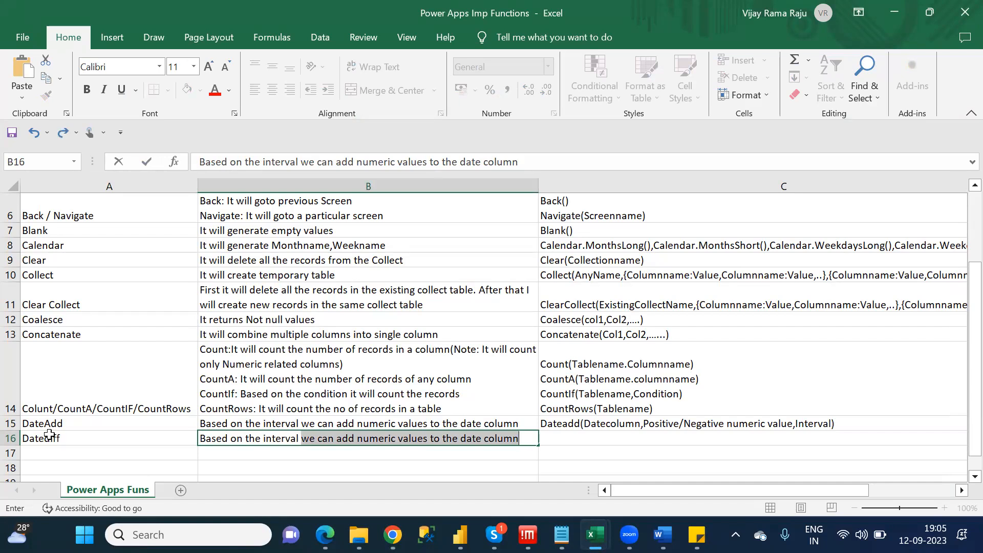
{"action": "type", "text": " di"}
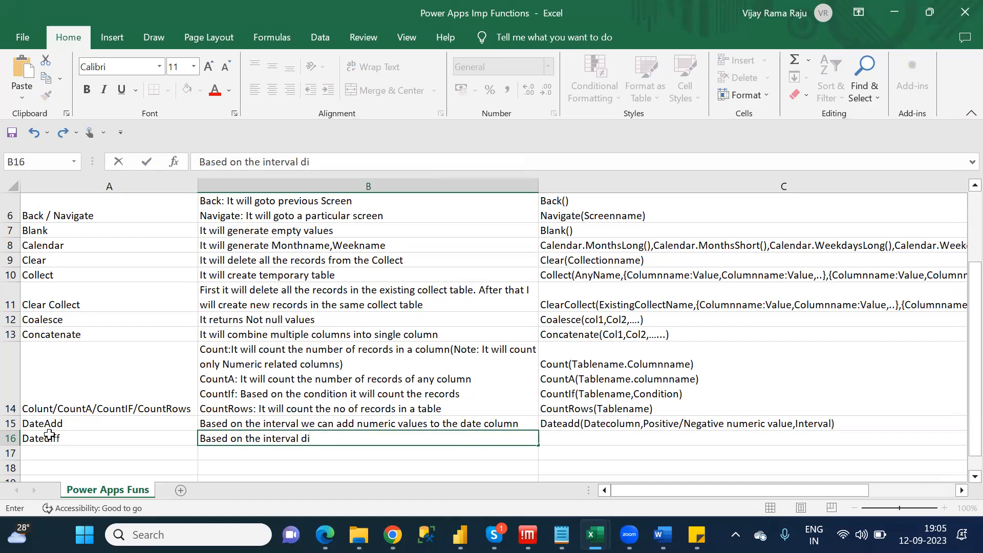
{"action": "type", "text": "fference"}
{"action": "key", "text": "BackSpace"}
{"action": "key", "text": "BackSpace"}
{"action": "key", "text": "BackSpace"}
{"action": "key", "text": "BackSpace"}
{"action": "key", "text": "BackSpace"}
{"action": "key", "text": "BackSpace"}
{"action": "key", "text": "BackSpace"}
{"action": "key", "text": "BackSpace"}
{"action": "key", "text": "BackSpace"}
{"action": "key", "text": "BackSpace"}
{"action": "key", "text": "BackSpace"}
- Complete the Datediff description in cell B16 with "it will calculate 2 date differences"
{"action": "type", "text": "it will calculate"}
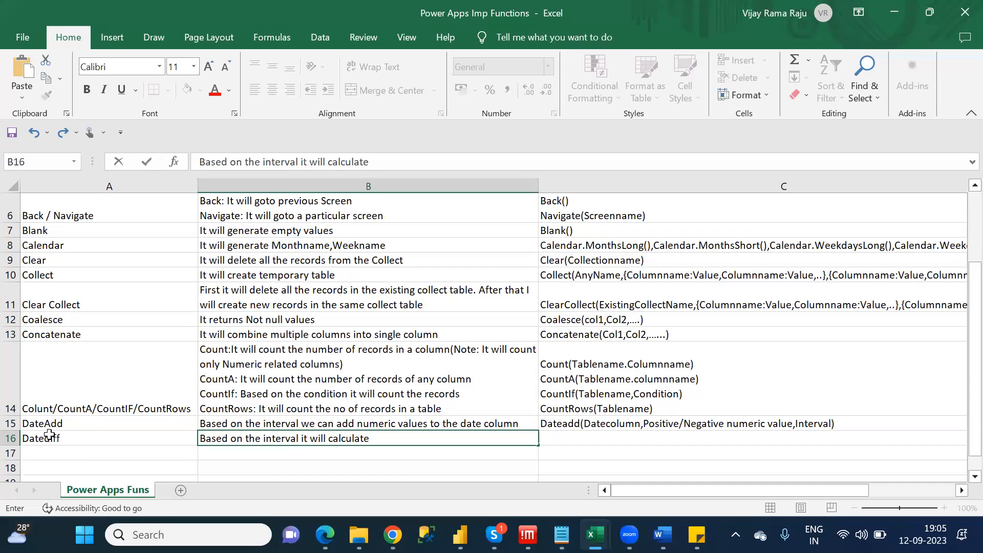
{"action": "type", "text": "2 date differences"}
{"action": "key", "text": "Tab"}
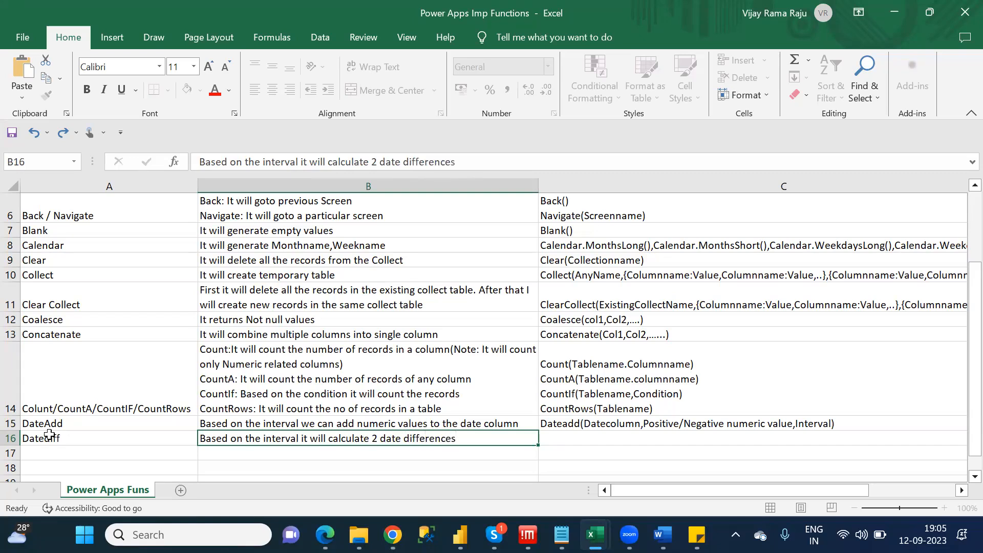
- Enter the syntax "Datediff(Datecolumn1,Datecolumn2,Interval)" in cell C16 and select cell A17
{"action": "type", "text": "Date"}
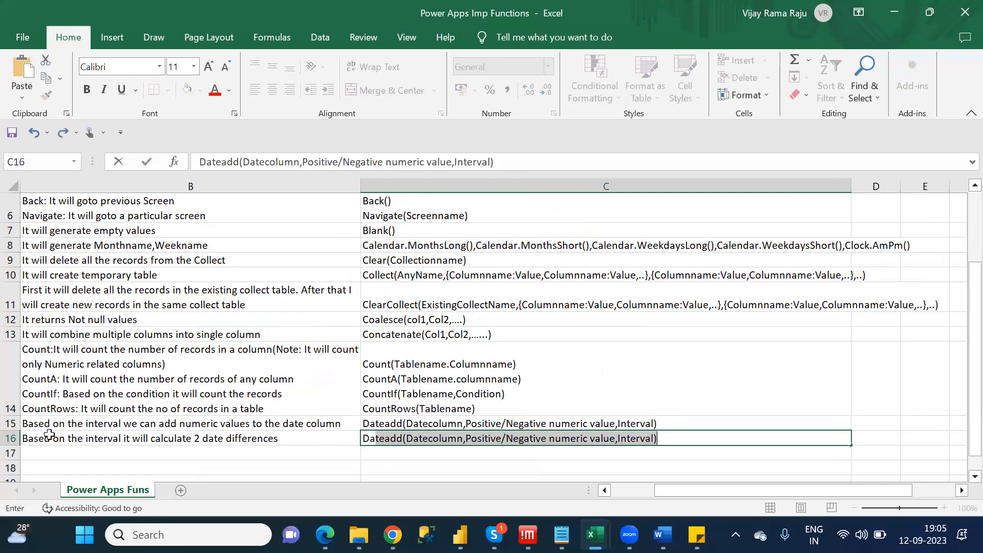
{"action": "type", "text": "d"}
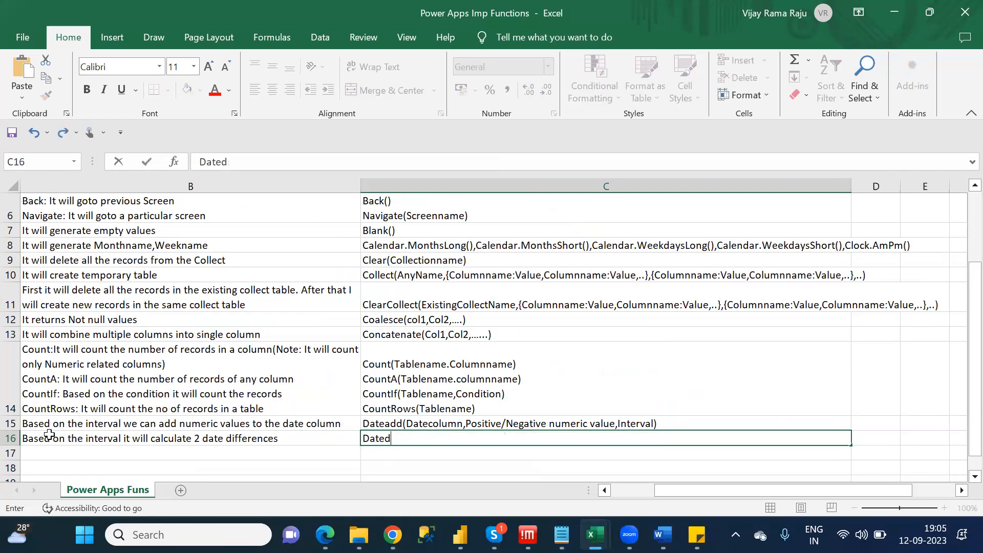
{"action": "type", "text": "iff(Datecolumn"}
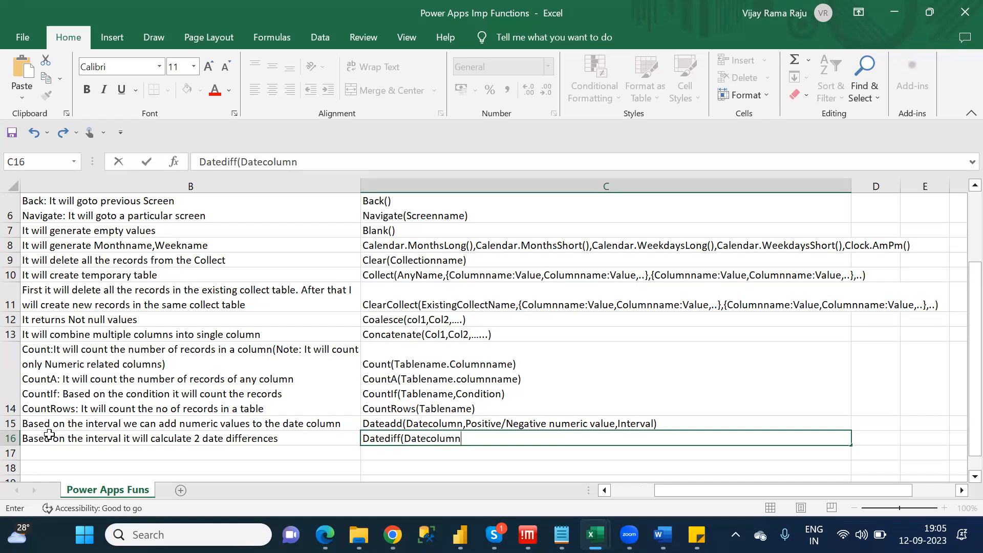
{"action": "type", "text": "1,Datecolumn"}
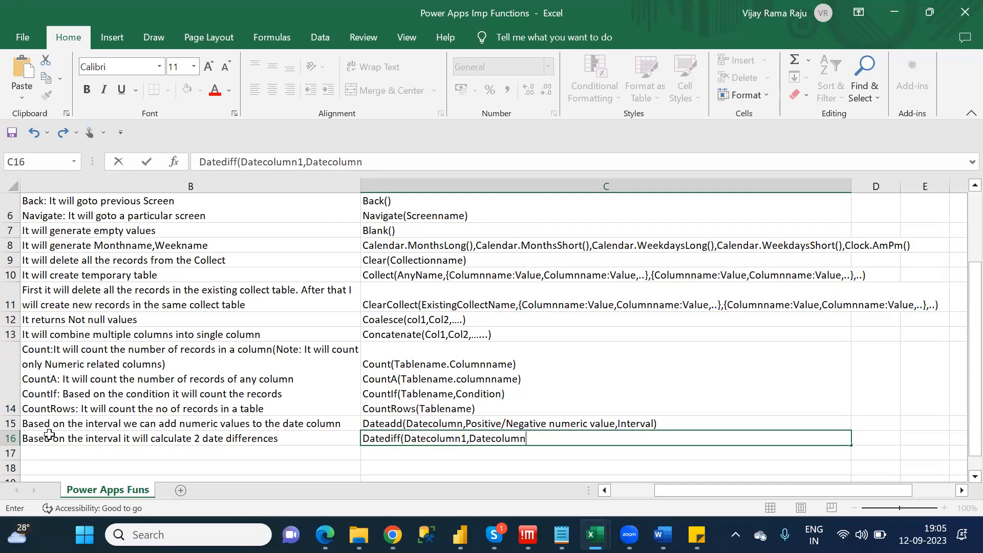
{"action": "type", "text": "2,Interval"}
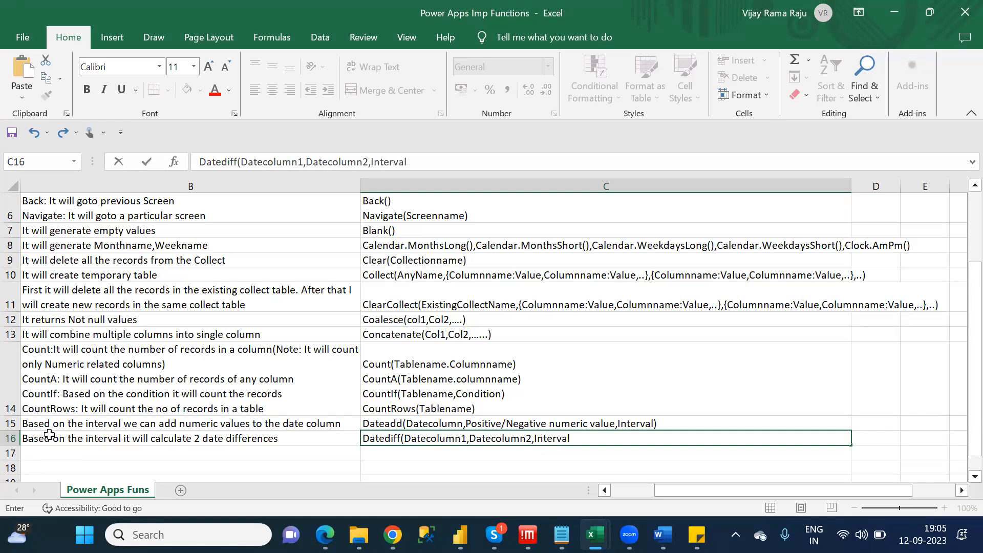
{"action": "type", "text": ")"}
{"action": "key", "text": "Return"}
{"action": "key", "text": "Left"}
{"action": "key", "text": "Left"}
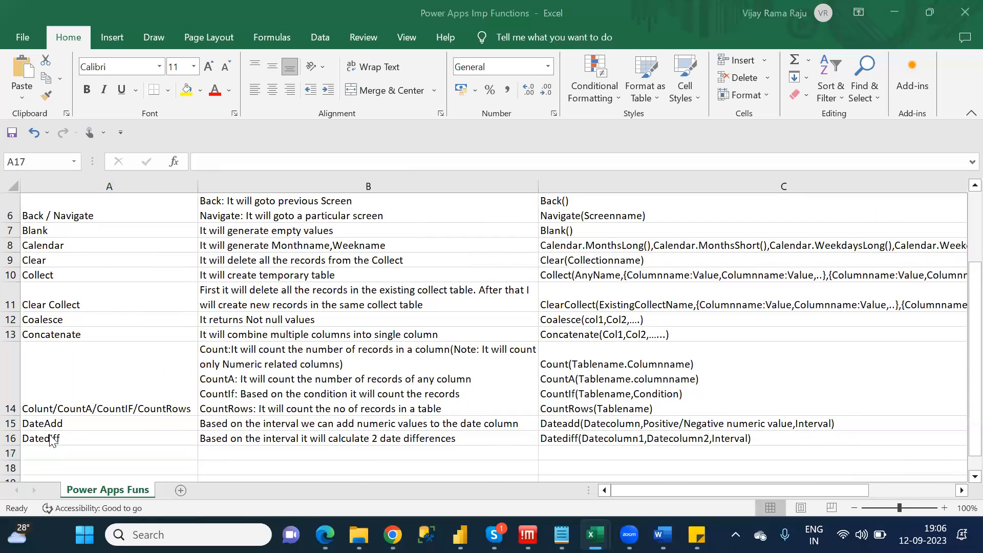
- Check the D category list in Notepad for the next function and enter "Day" in cell A17 of the Excel sheet
{"action": "key", "text": "alt+Tab"}
{"action": "key", "text": "alt+Tab"}
{"action": "key", "text": "alt+Tab"}
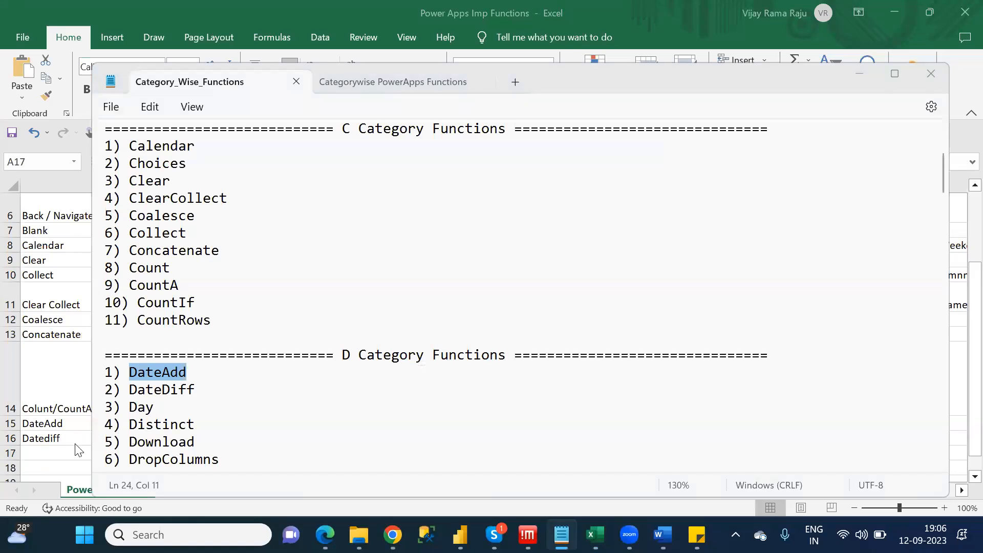
{"action": "key", "text": "alt+Tab"}
{"action": "left_click", "coordinate": [53, 452]}
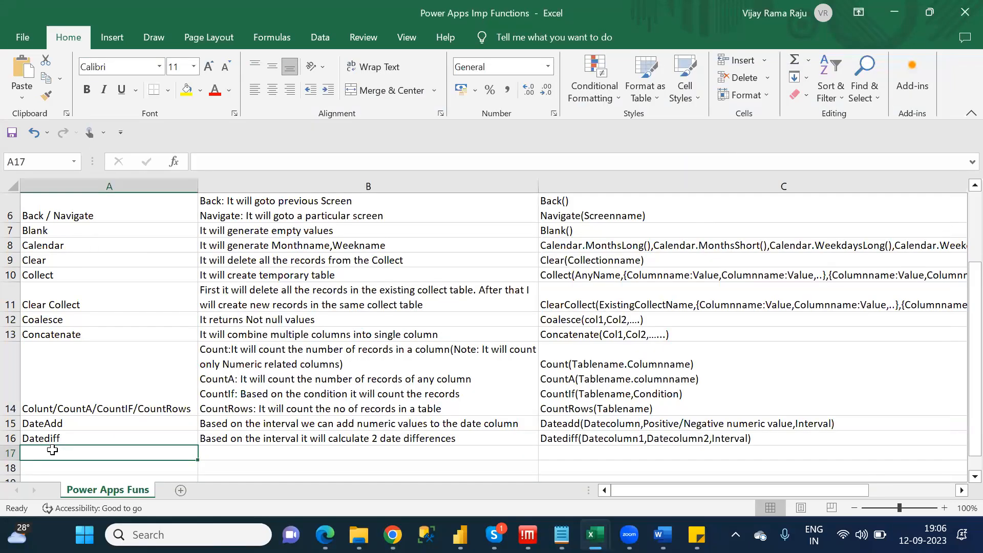
{"action": "type", "text": "Day"}
{"action": "key", "text": "Tab"}
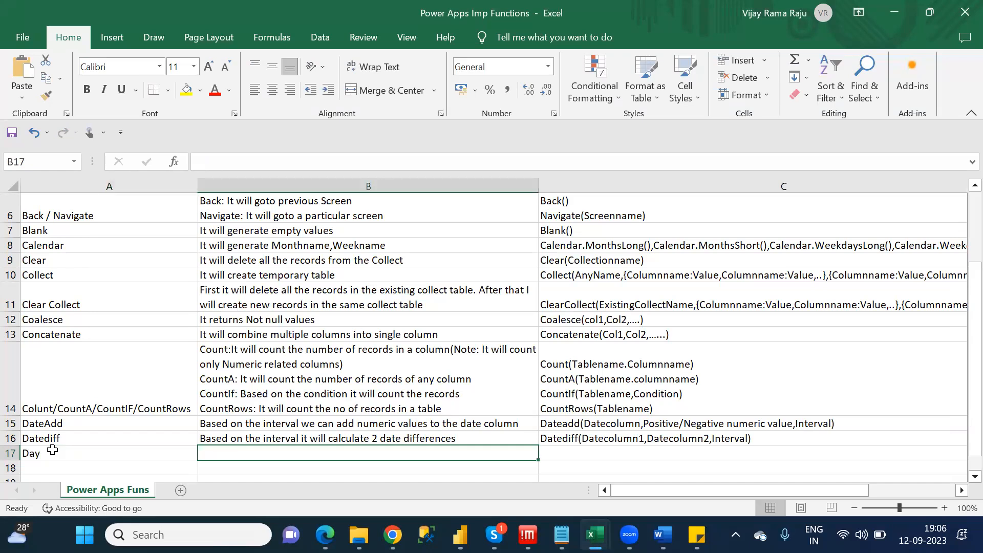
- Enter the description "It will extract the day from the date column" in cell B17
{"action": "type", "text": "It will "}
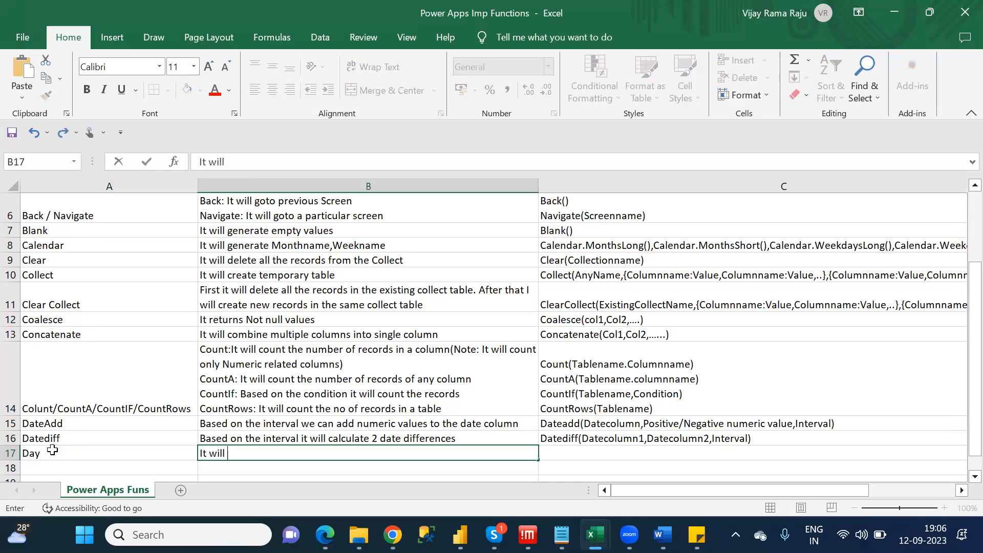
{"action": "type", "text": "extract the day"}
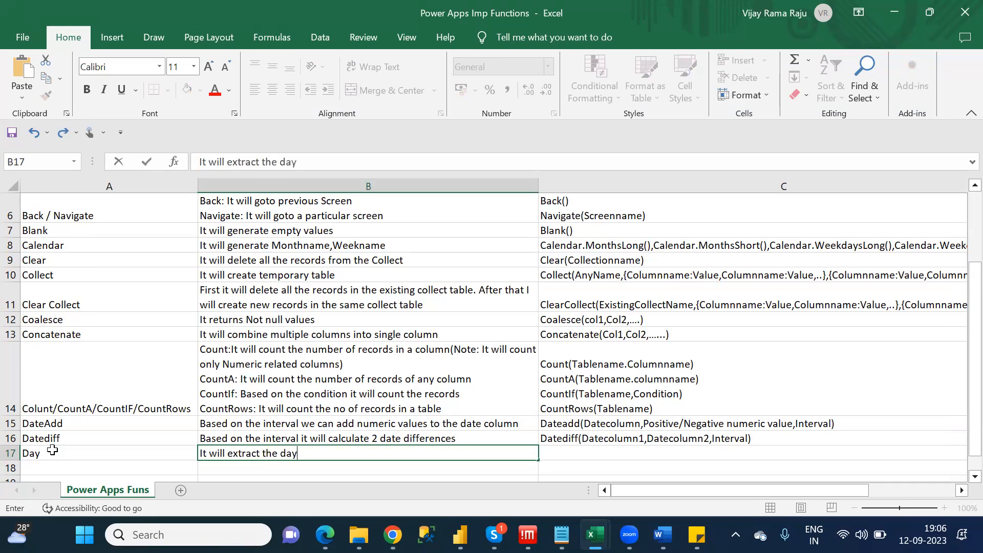
{"action": "type", "text": " from the date column"}
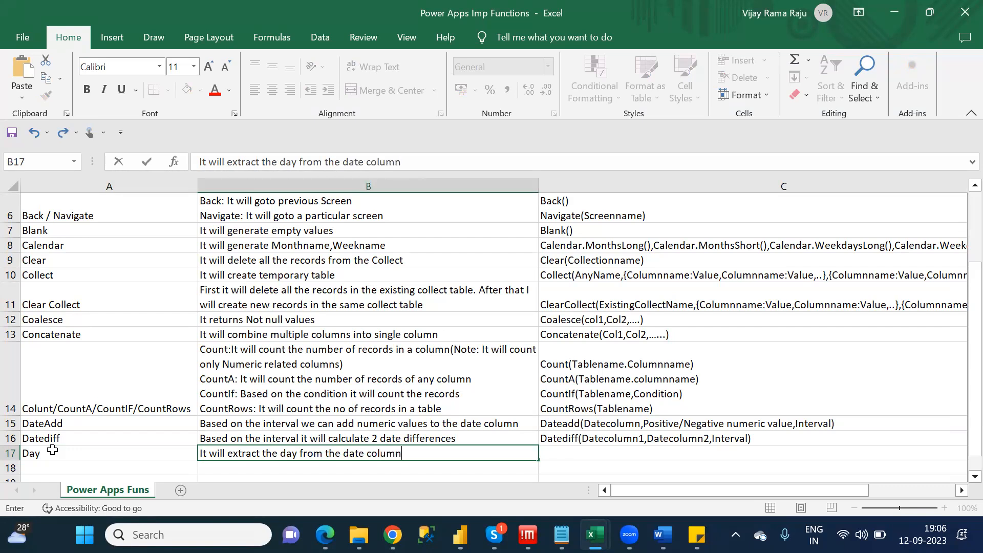
{"action": "key", "text": "ctrl+Return"}
{"action": "key", "text": "Tab"}
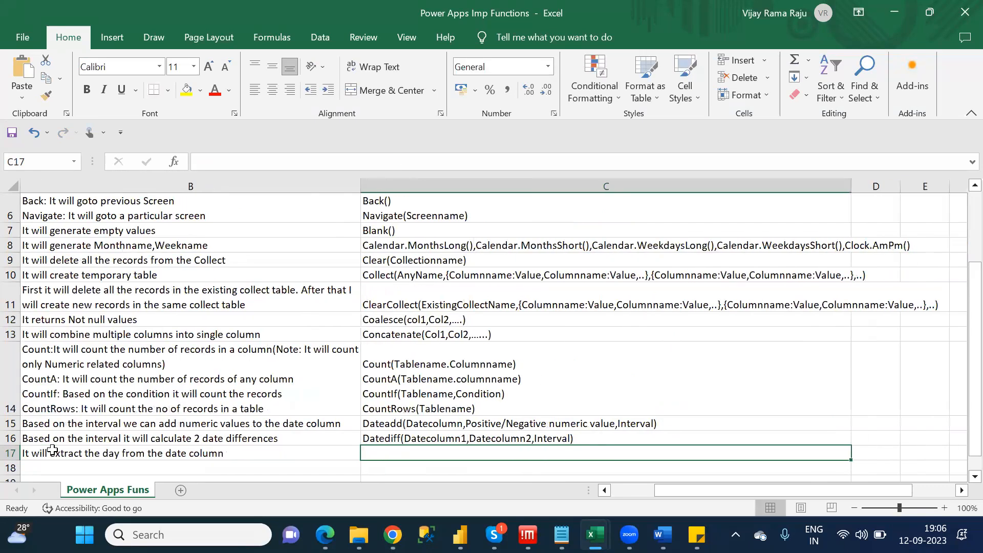
- Enter the syntax "Day(Datecolumn)" in cell C17 and select cell A18
{"action": "type", "text": "Day(Da"}
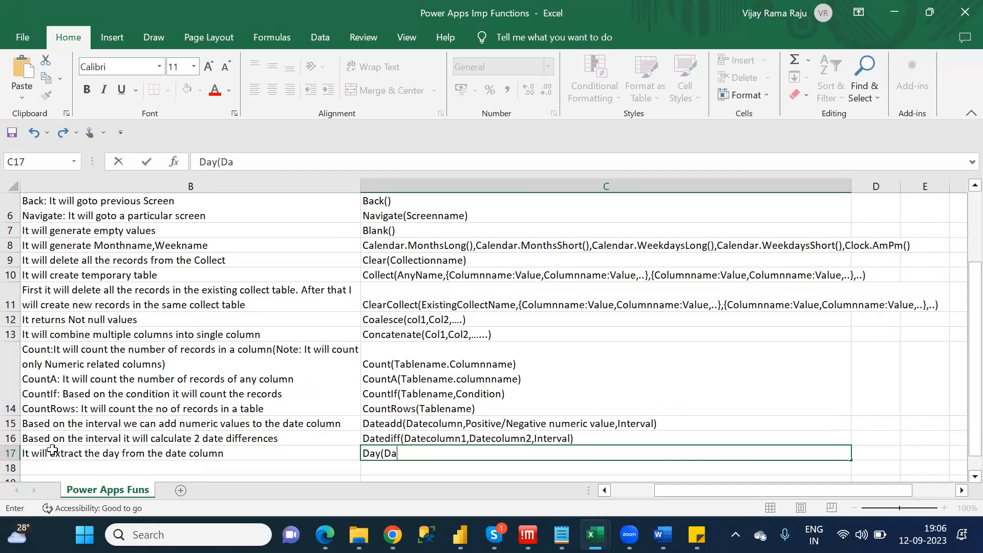
{"action": "type", "text": "tecolumn)"}
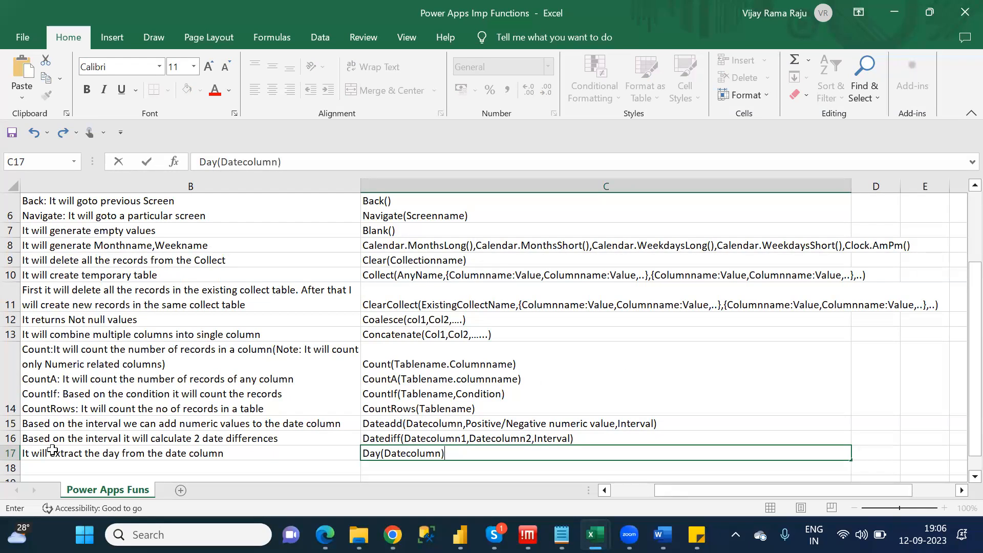
{"action": "key", "text": "Return"}
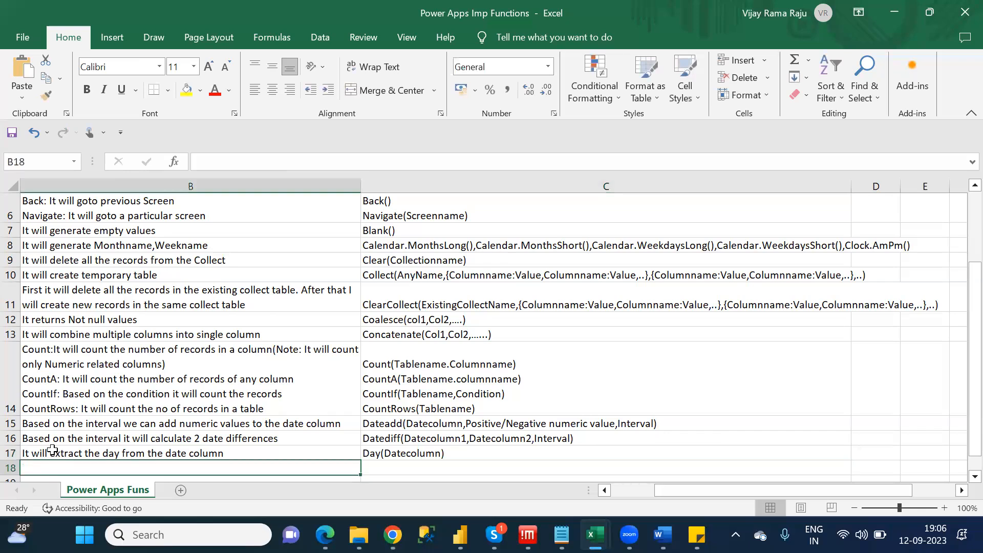
{"action": "key", "text": "Left"}
- Look up the function following Day in the Notepad list and enter "Distinct" in cell A18 of the Excel sheet
{"action": "key", "text": "alt+Tab"}
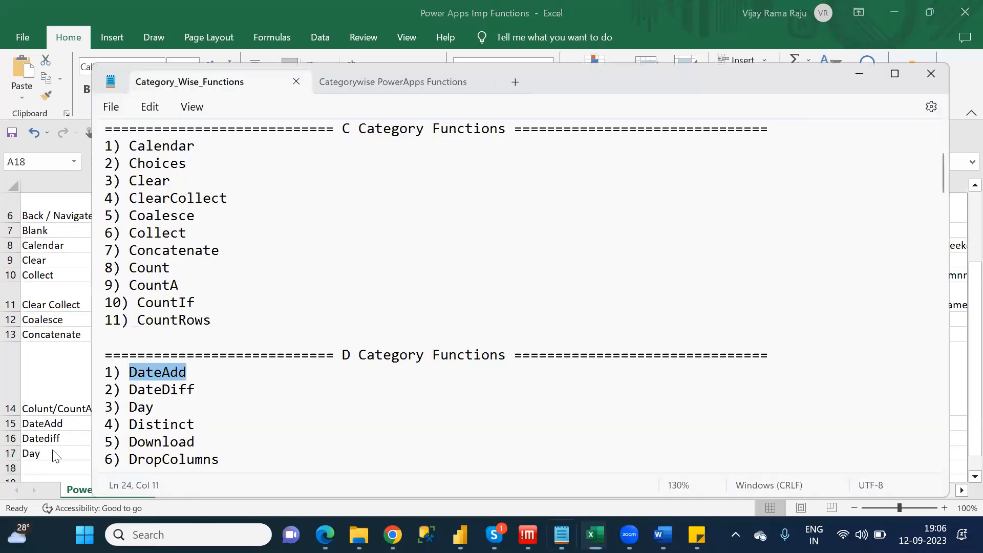
{"action": "key", "text": "Down"}
{"action": "key", "text": "Down"}
{"action": "key", "text": "Down"}
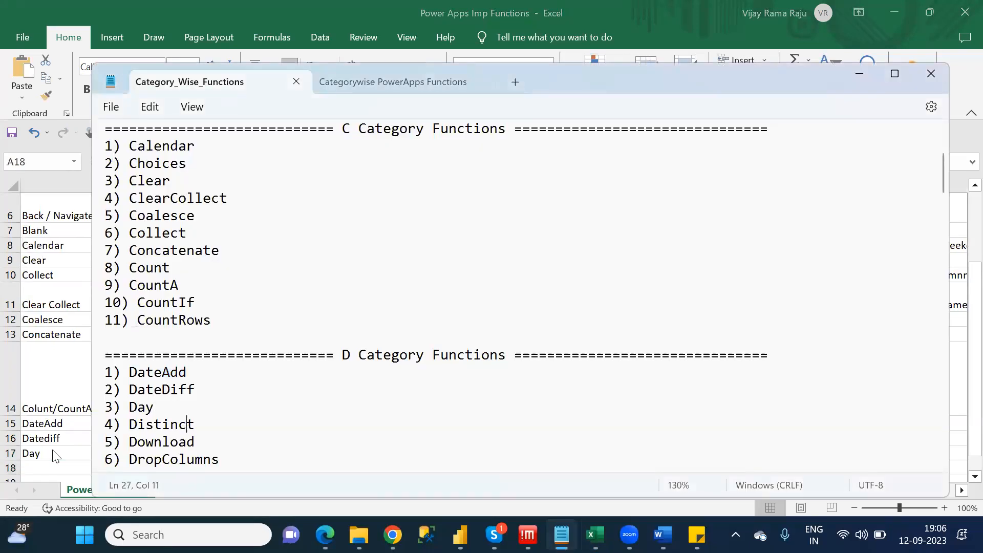
{"action": "key", "text": "alt+Tab"}
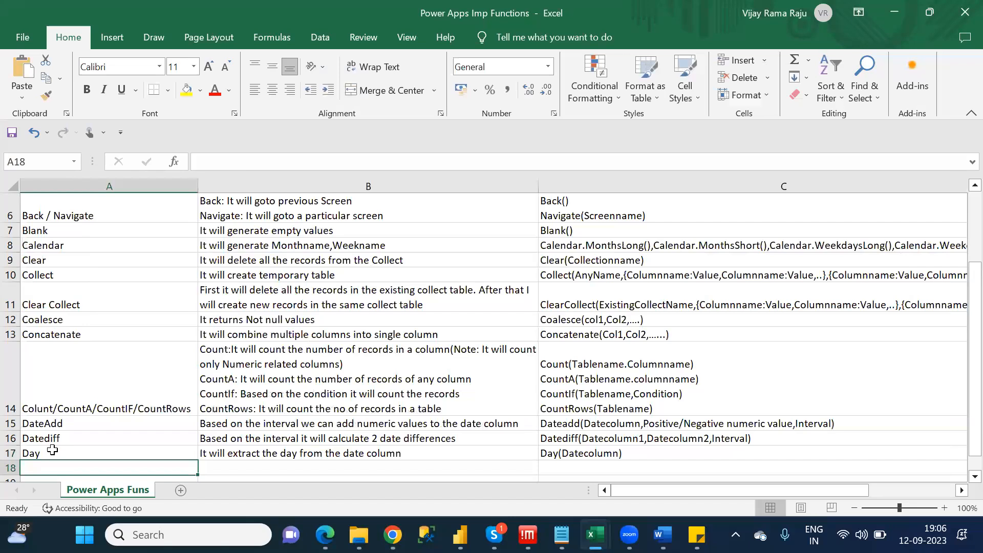
{"action": "type", "text": "Distinct"}
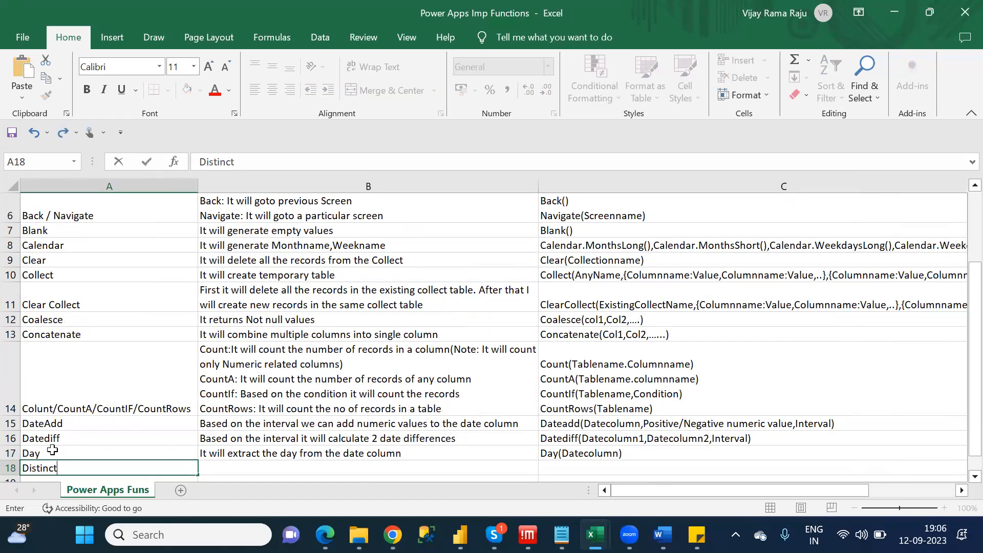
{"action": "key", "text": "Tab"}
- Write the description "It will take the unique values of a column" in cell B18
{"action": "type", "text": "I"}
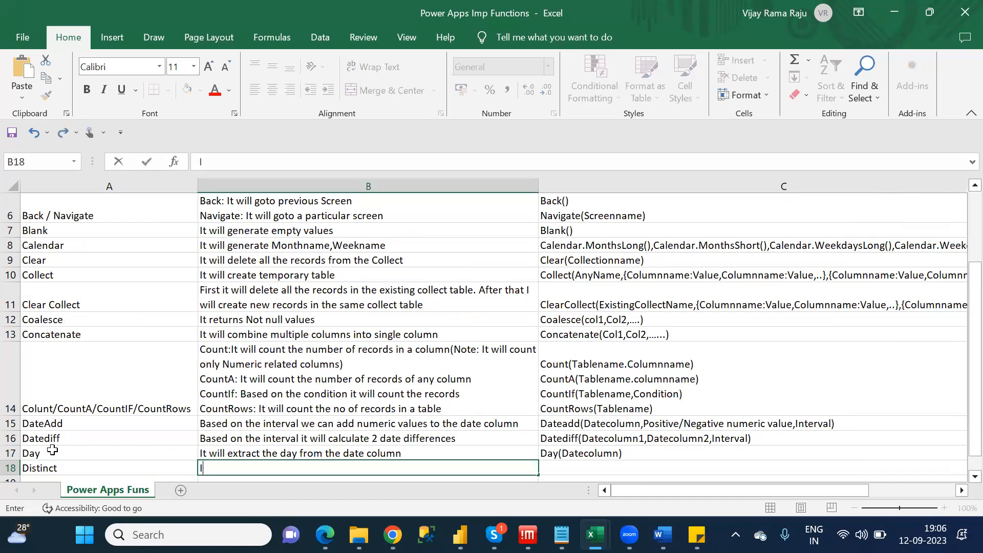
{"action": "type", "text": "t will uniques"}
{"action": "key", "text": "BackSpace"}
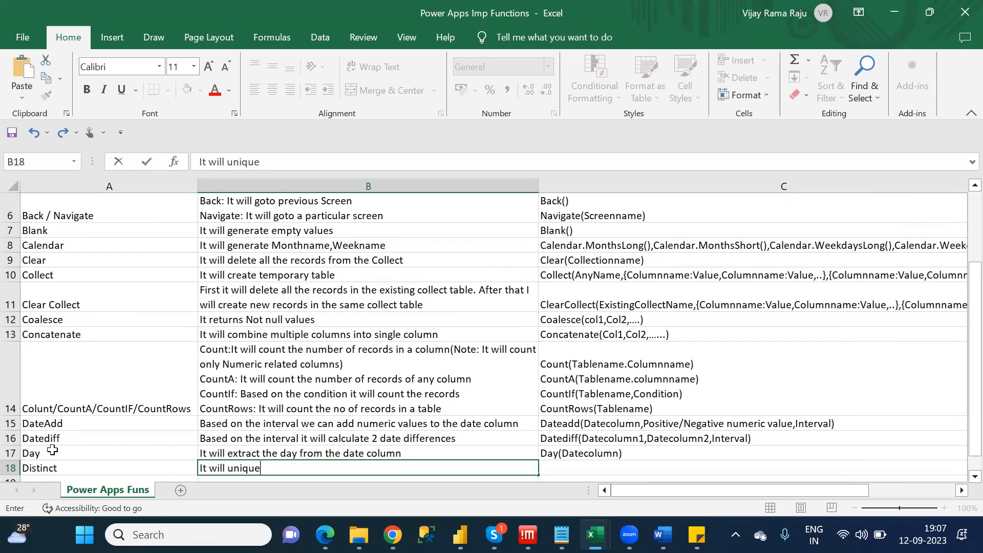
{"action": "type", "text": "values of a column"}
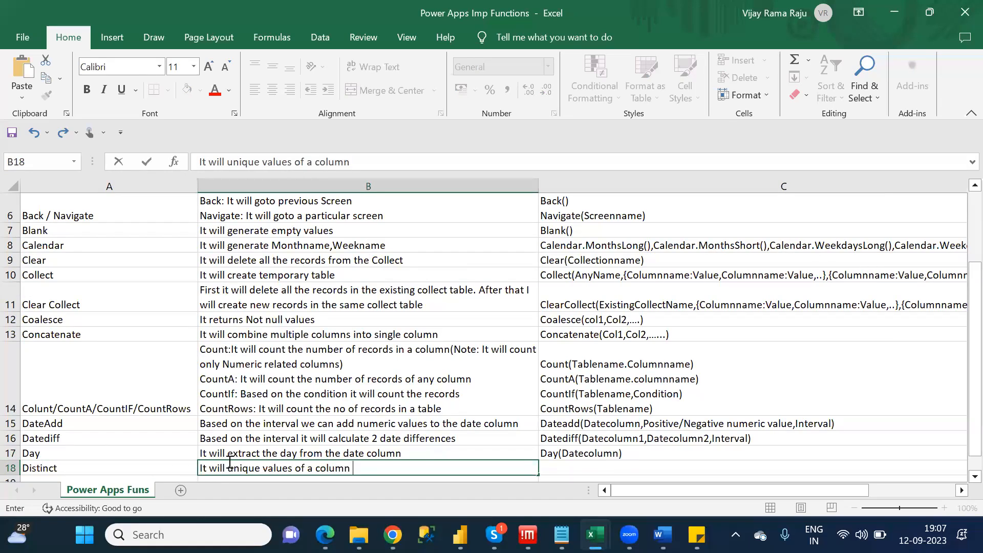
{"action": "left_click", "coordinate": [225, 162]}
{"action": "type", "text": "take the"}
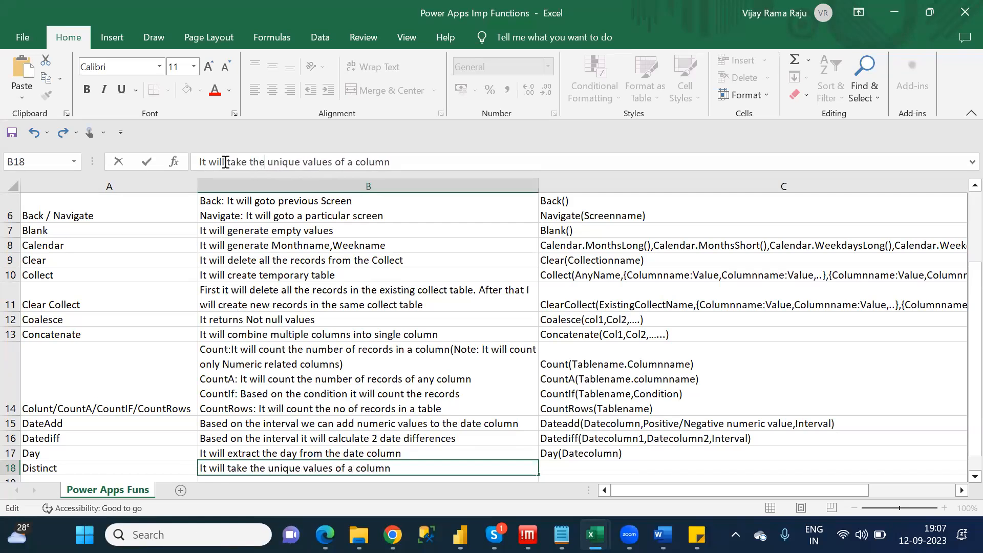
- Write the syntax "Distinct(Tablename,Columnname" in cell C18, leaving the entry open
{"action": "left_click", "coordinate": [580, 469]}
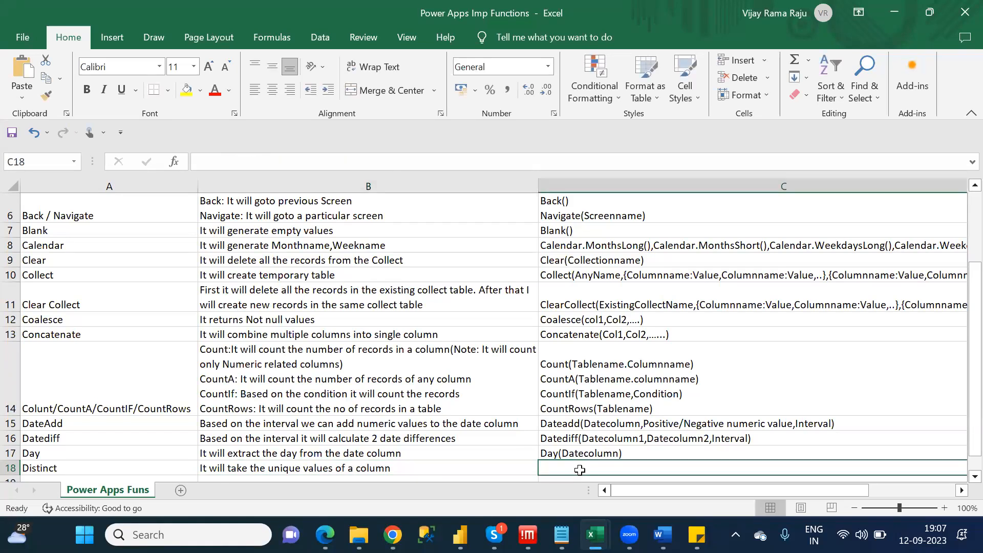
{"action": "type", "text": "Distinc"}
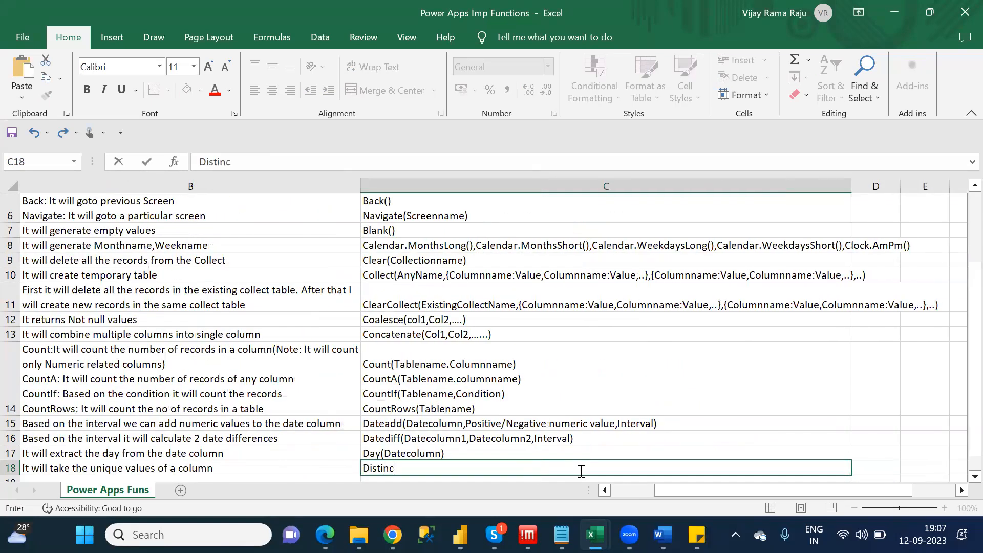
{"action": "type", "text": "t(table"}
{"action": "key", "text": "BackSpace"}
{"action": "key", "text": "BackSpace"}
{"action": "key", "text": "BackSpace"}
{"action": "key", "text": "BackSpace"}
{"action": "key", "text": "BackSpace"}
{"action": "type", "text": "Tablenam"}
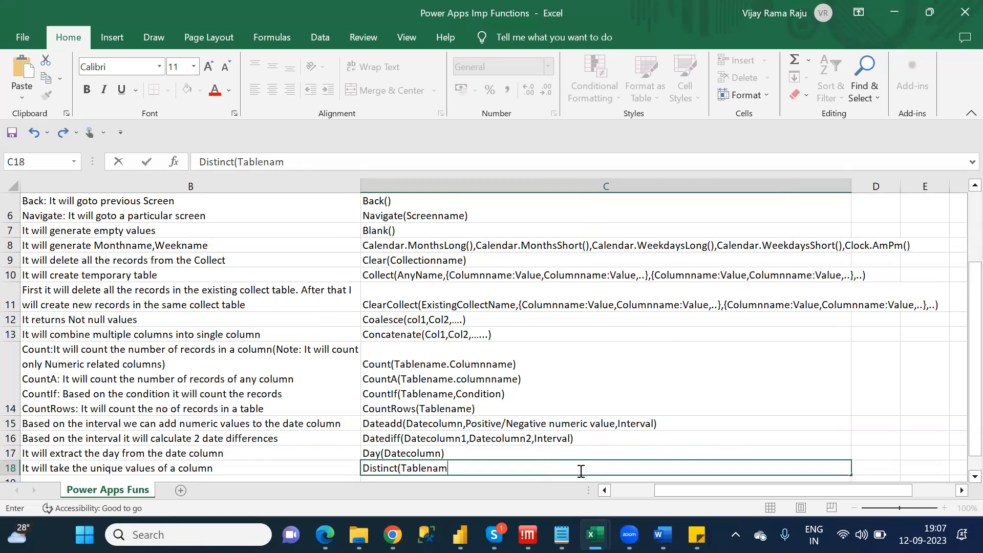
{"action": "type", "text": "e,Columnname"}
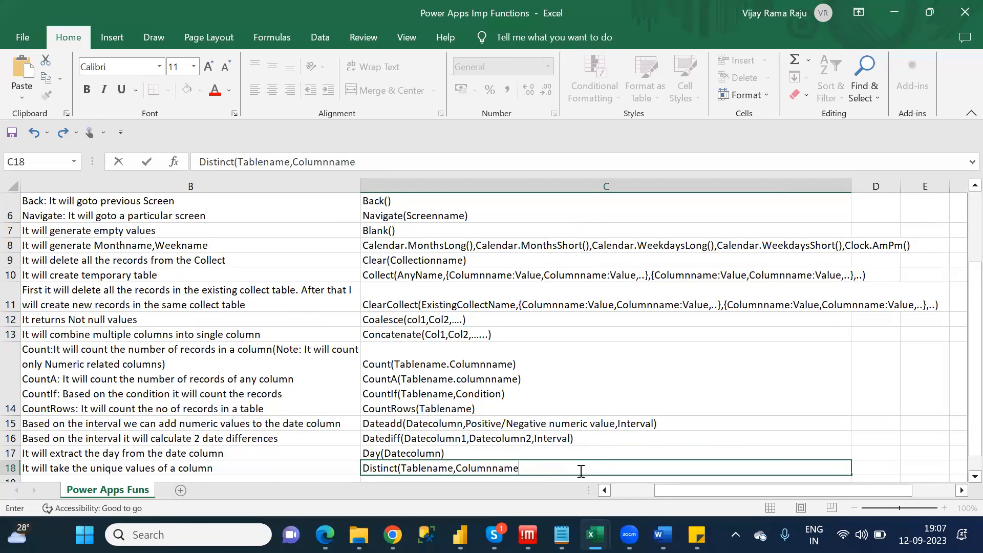
- Switch to Chrome and find the Distinct entry among the D functions in the Power Fx formula reference
{"action": "key", "text": "alt+Tab"}
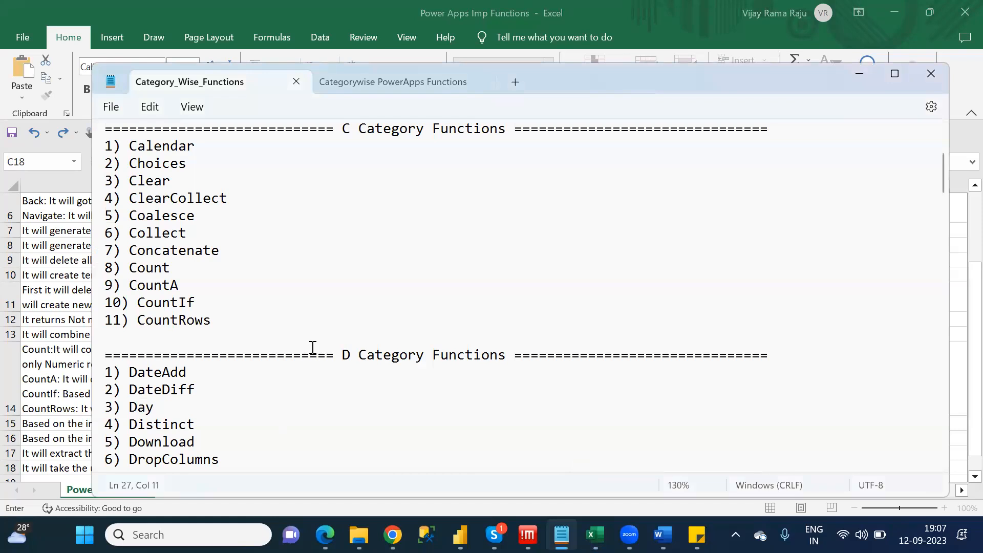
{"action": "mouse_move", "coordinate": [393, 534]}
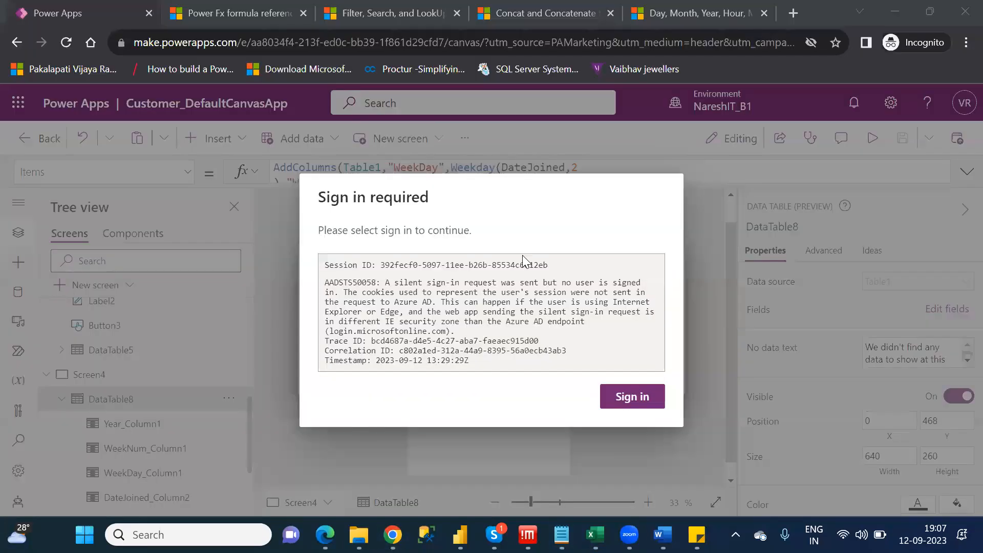
{"action": "left_click", "coordinate": [351, 449]}
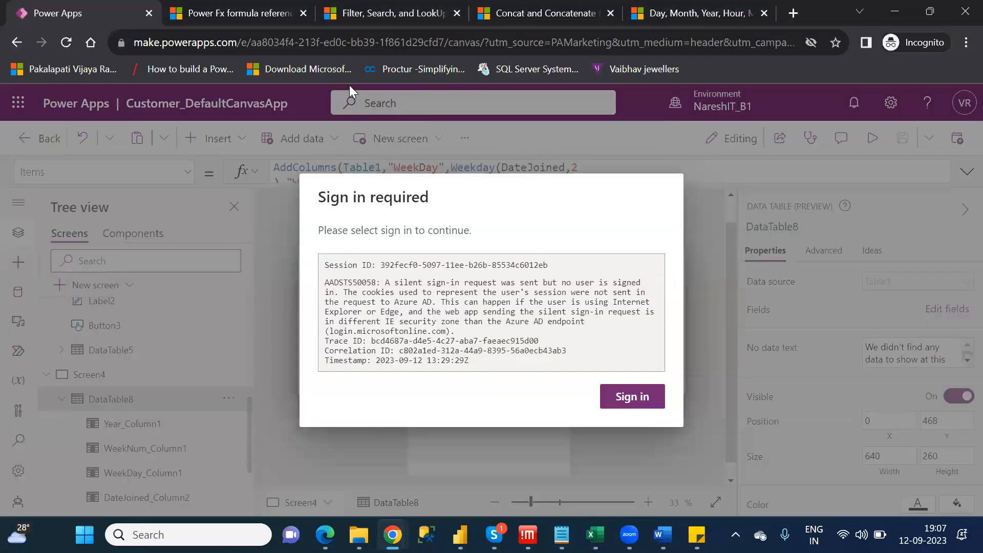
{"action": "left_click", "coordinate": [256, 12]}
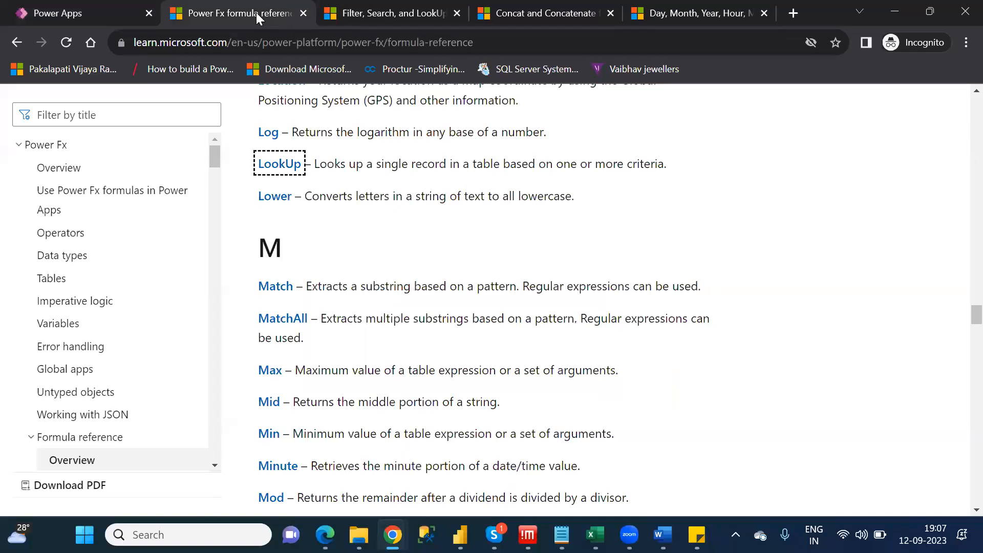
{"action": "key", "text": "Page_Up"}
{"action": "key", "text": "Page_Up"}
{"action": "key", "text": "Page_Up"}
{"action": "key", "text": "Page_Up"}
{"action": "key", "text": "Page_Up"}
{"action": "key", "text": "Page_Up"}
{"action": "key", "text": "Page_Up"}
{"action": "key", "text": "Page_Up"}
{"action": "key", "text": "Page_Up"}
{"action": "key", "text": "Page_Up"}
{"action": "key", "text": "Page_Up"}
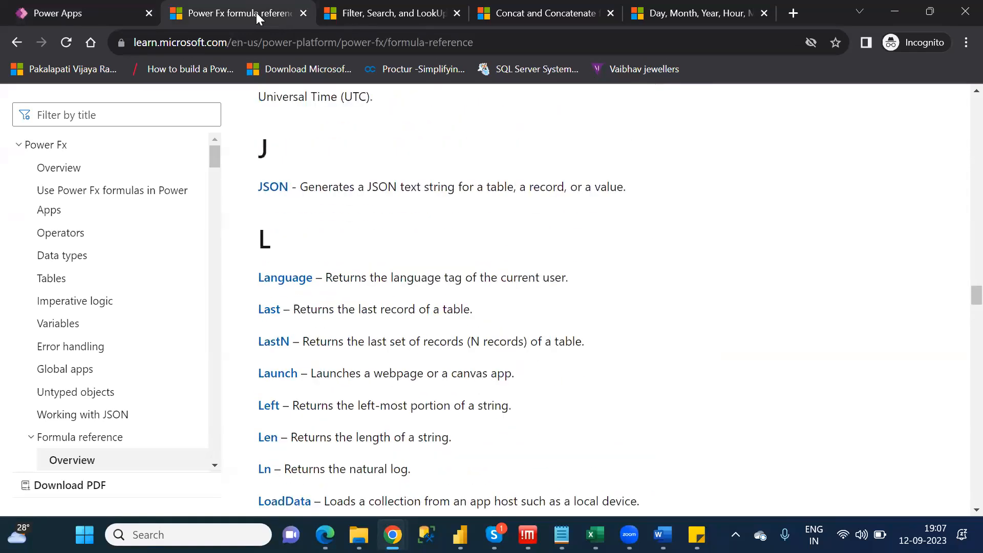
{"action": "key", "text": "Page_Up"}
{"action": "key", "text": "Page_Up"}
{"action": "key", "text": "Page_Down"}
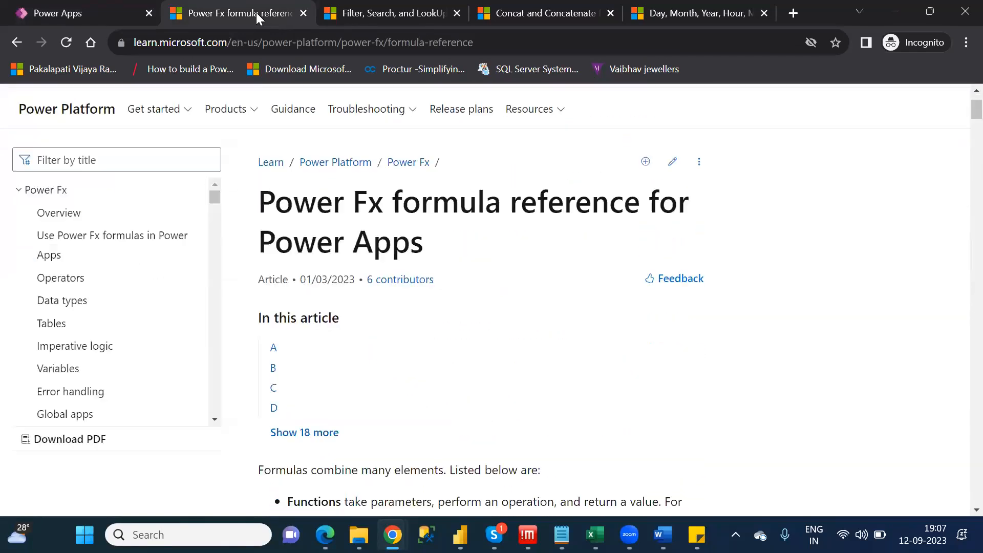
{"action": "key", "text": "Page_Down"}
{"action": "key", "text": "Page_Down"}
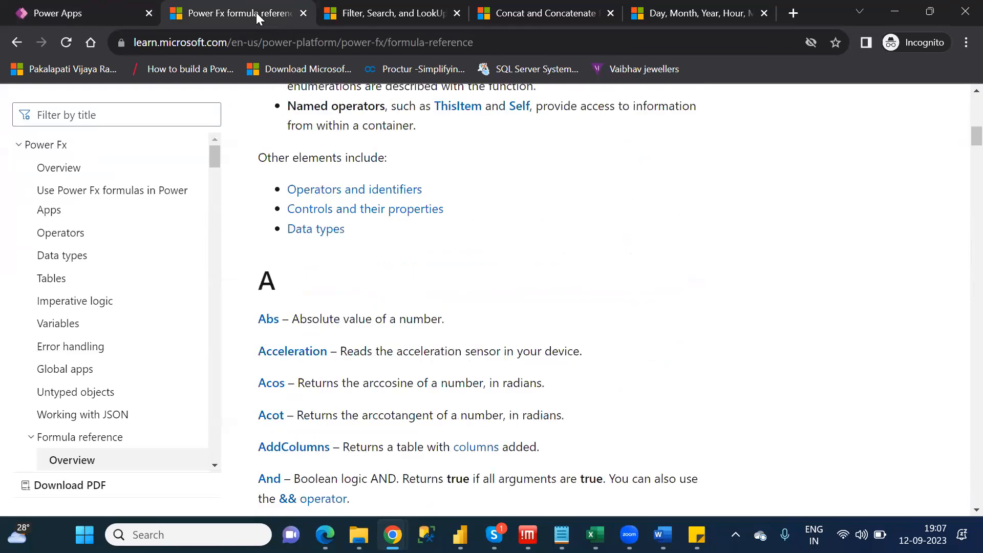
{"action": "key", "text": "Page_Down"}
{"action": "key", "text": "Page_Down"}
{"action": "key", "text": "Page_Down"}
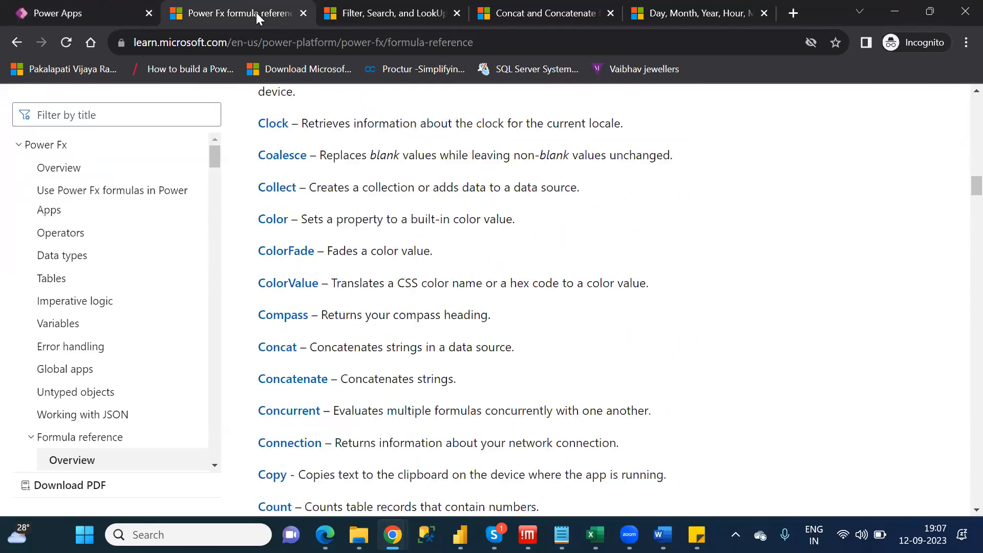
{"action": "key", "text": "Page_Down"}
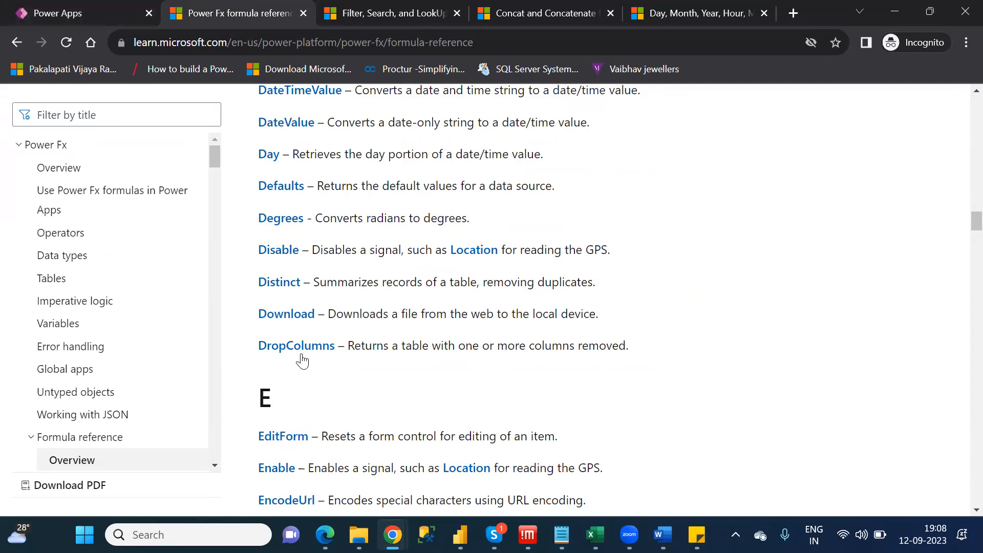
- Open the Distinct function article in a new browser tab and examine its formula example
{"action": "middle_click", "coordinate": [279, 285]}
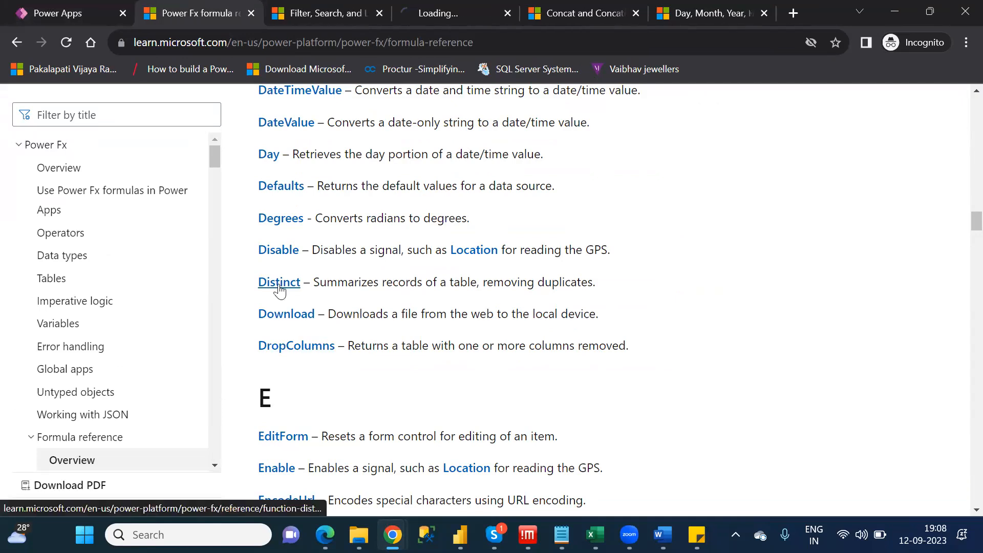
{"action": "left_click", "coordinate": [376, 14]}
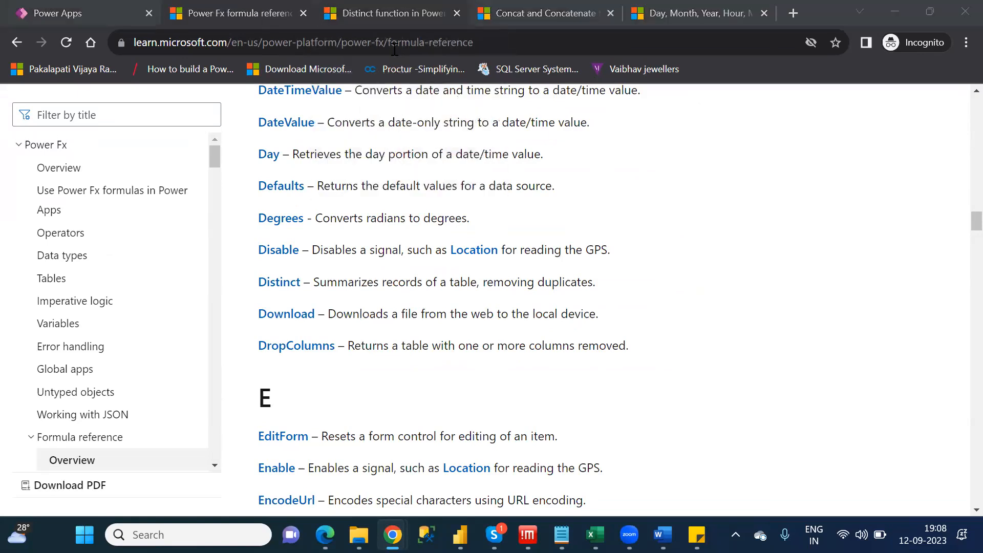
{"action": "left_click", "coordinate": [377, 15]}
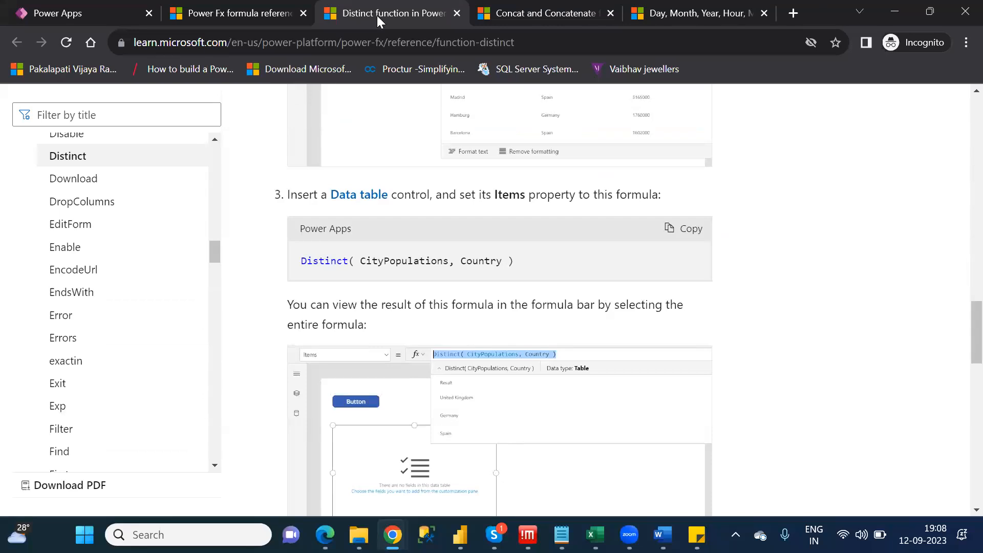
- Switch back to the Power Apps Imp Functions workbook in Excel and complete the C18 syntax with a closing parenthesis
{"action": "mouse_move", "coordinate": [594, 534]}
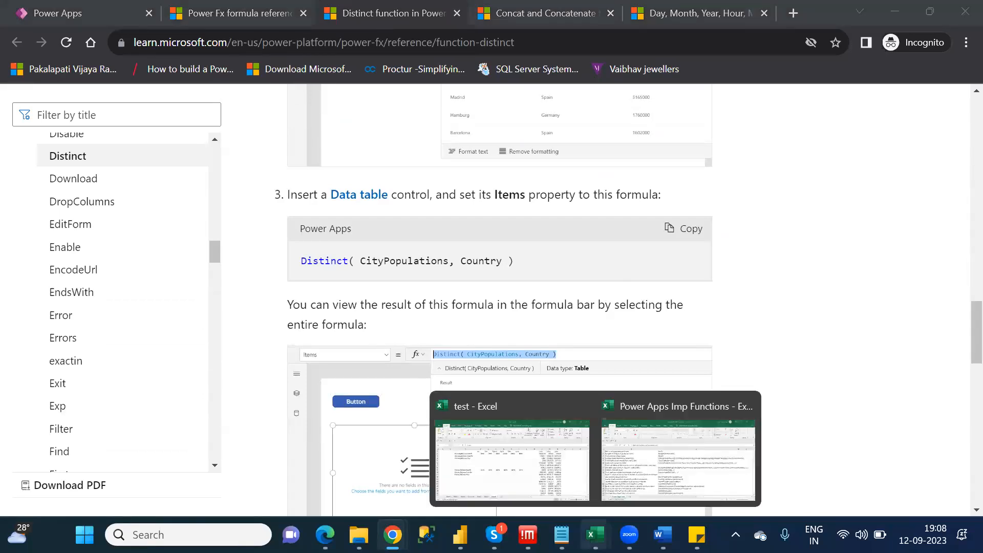
{"action": "left_click", "coordinate": [638, 464]}
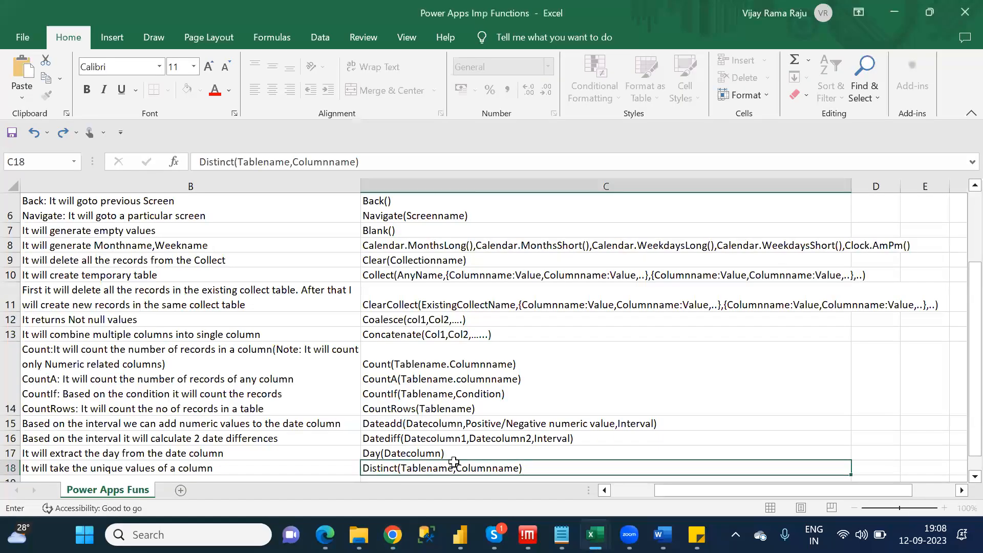
{"action": "key", "text": "Return"}
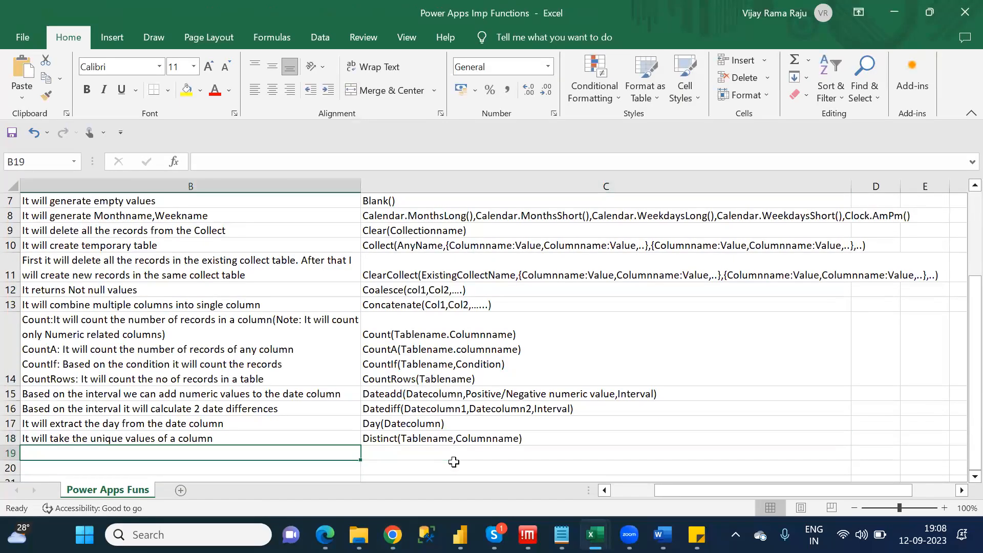
- Look up the function following Distinct in the Notepad list and enter "Download" in cell A19 of the Excel sheet
{"action": "key", "text": "Left"}
{"action": "key", "text": "alt"}
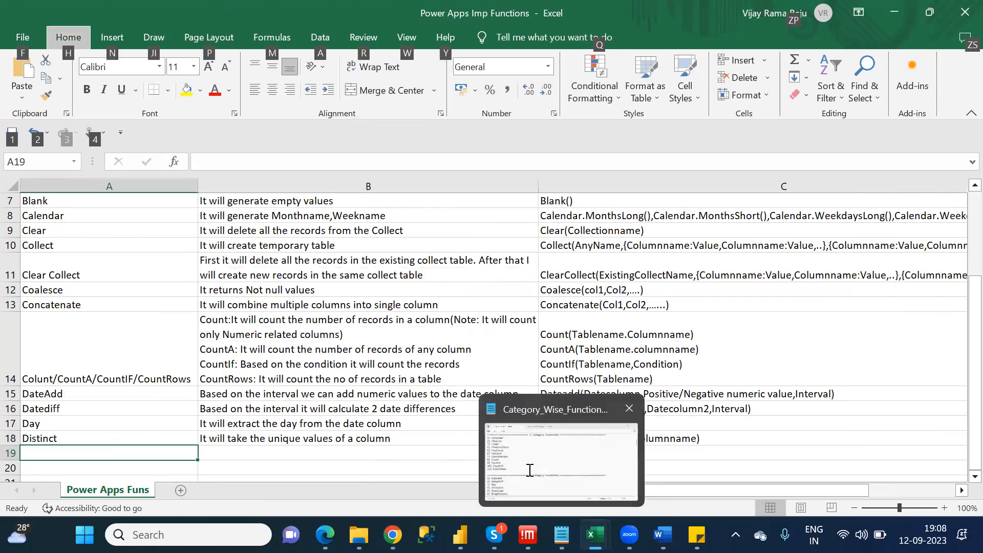
{"action": "key", "text": "alt+Tab"}
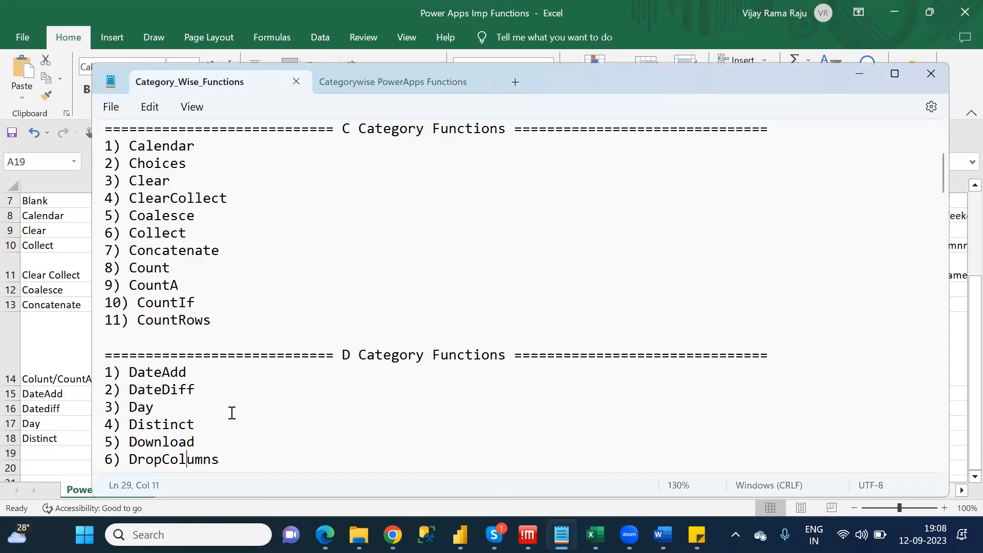
{"action": "key", "text": "Down"}
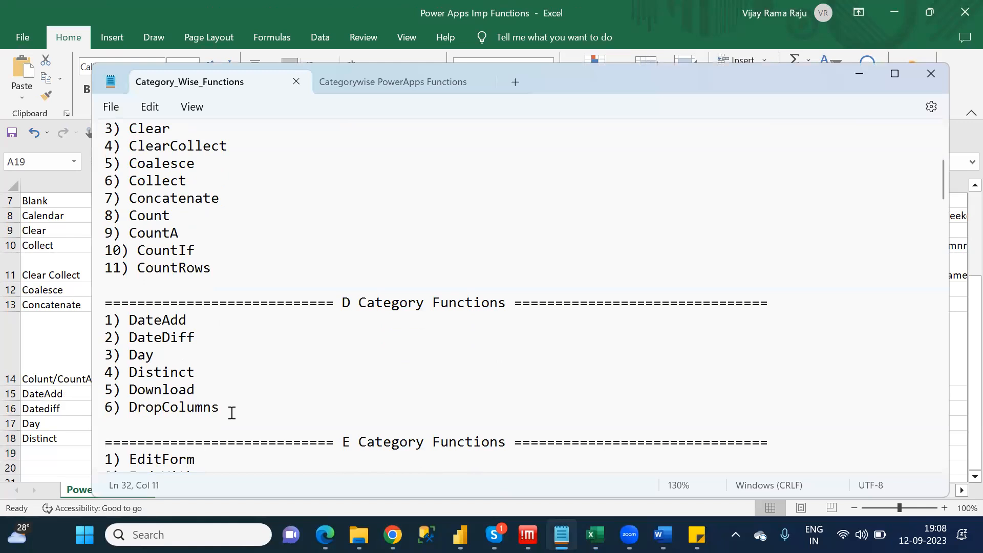
{"action": "double_click", "coordinate": [157, 391]}
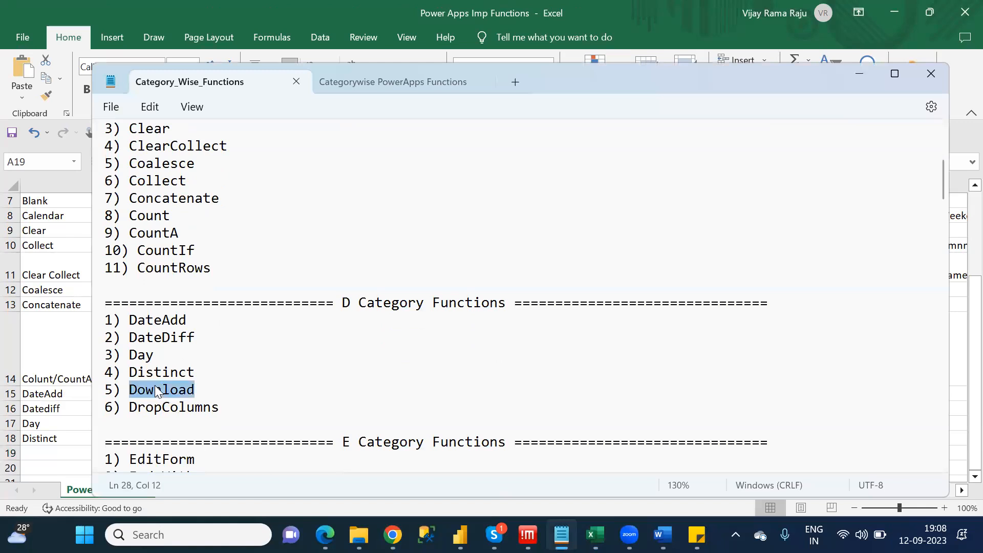
{"action": "left_click", "coordinate": [53, 456]}
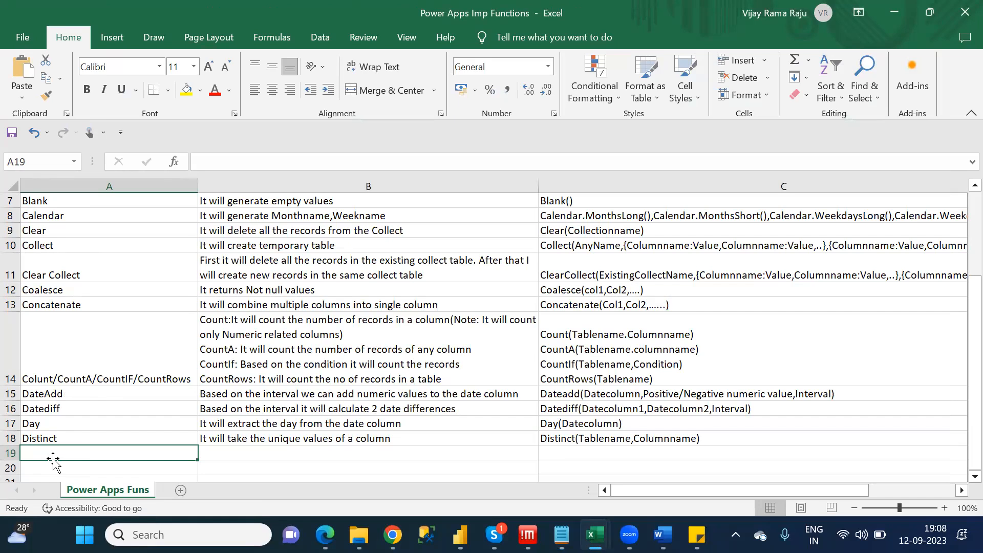
{"action": "type", "text": "Downlo"}
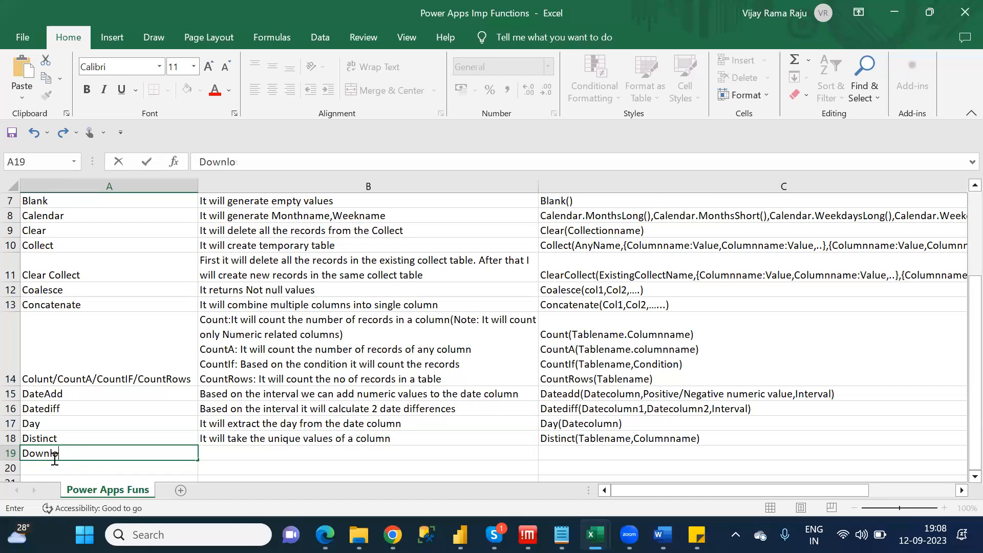
{"action": "type", "text": "ad"}
{"action": "key", "text": "Tab"}
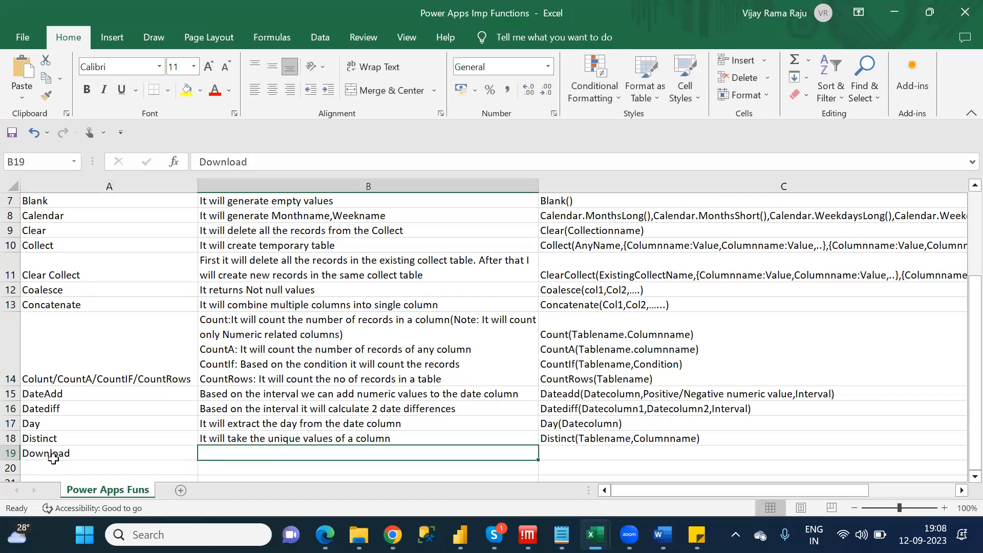
{"action": "type", "text": "It"}
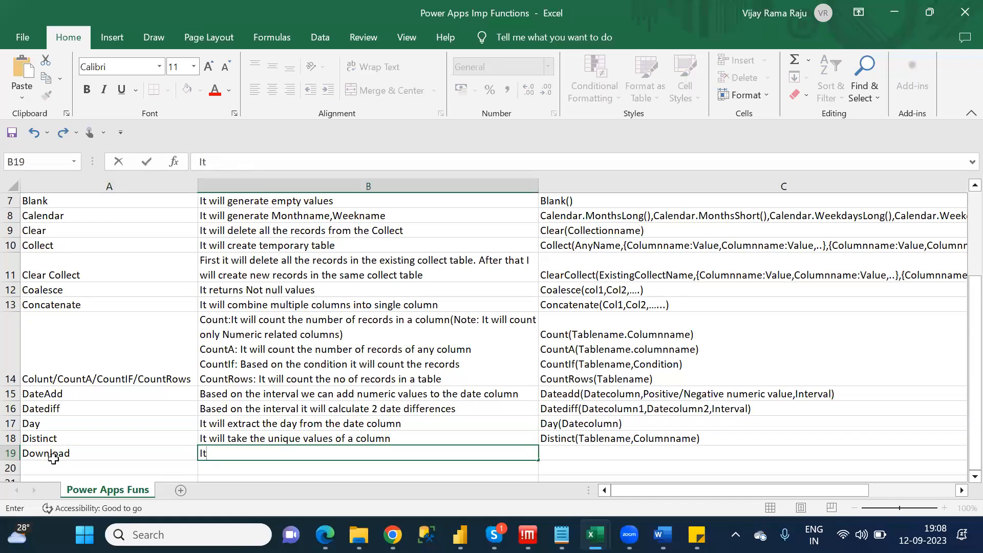
{"action": "key", "text": "BackSpace"}
{"action": "key", "text": "BackSpace"}
{"action": "type", "text": "What"}
{"action": "type", "text": " ever you"}
{"action": "key", "text": "BackSpace"}
{"action": "key", "text": "BackSpace"}
{"action": "key", "text": "BackSpace"}
{"action": "type", "text": "URL "}
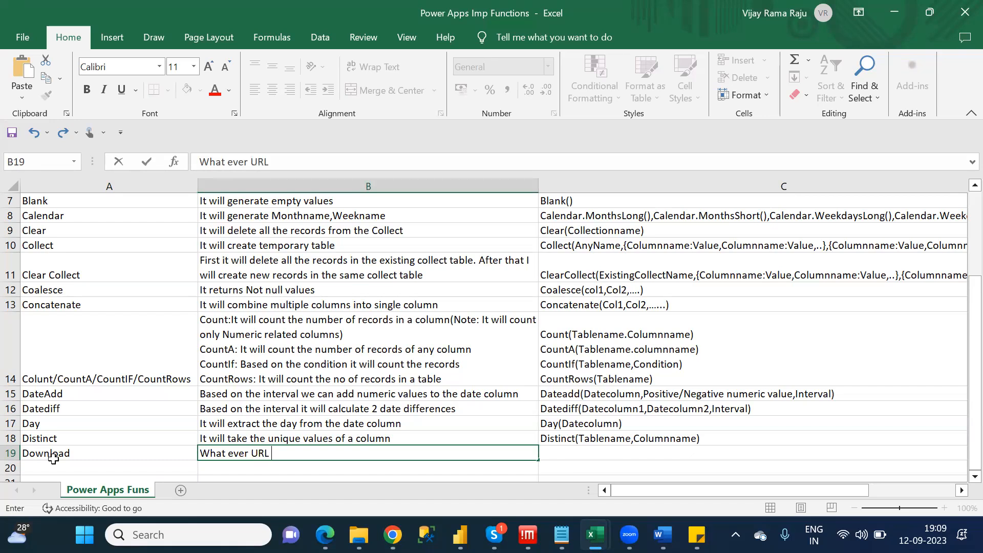
{"action": "type", "text": "you mentioned"}
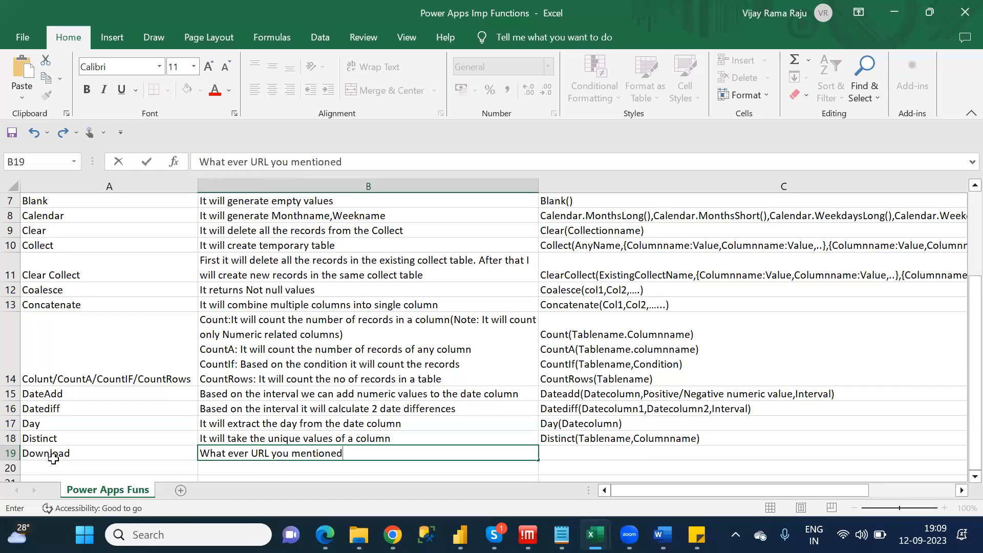
{"action": "type", "text": " inside the f"}
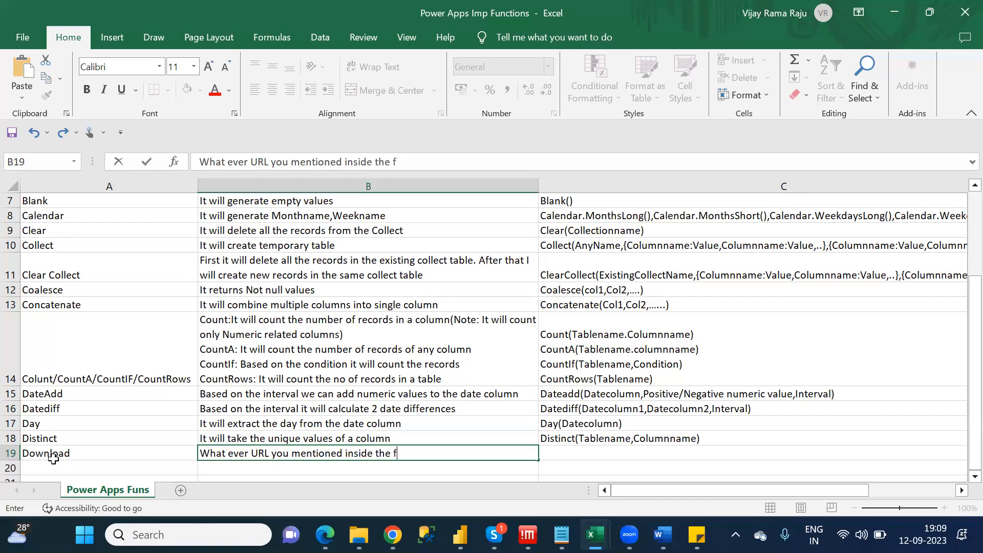
{"action": "type", "text": "unction"}
{"action": "type", "text": "that par"}
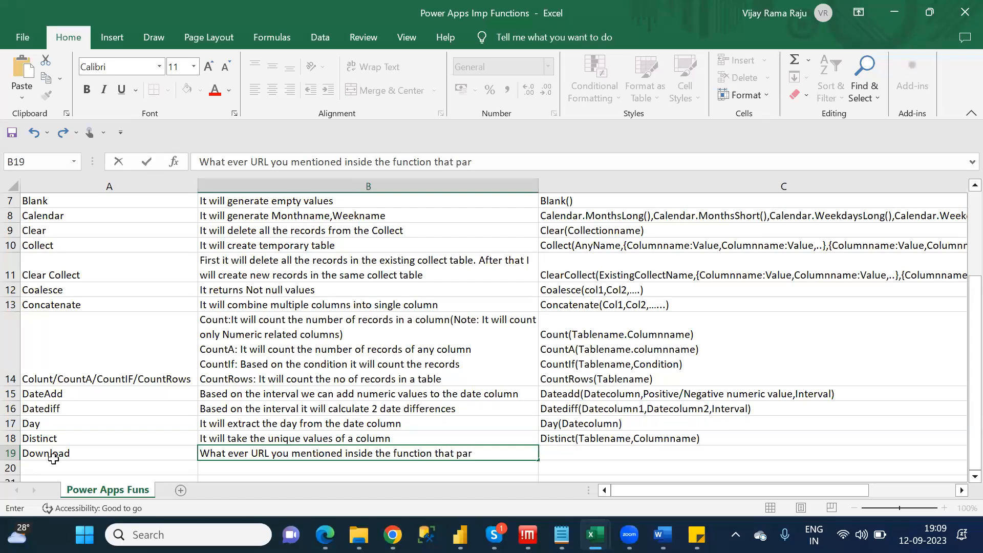
{"action": "key", "text": "BackSpace"}
{"action": "key", "text": "BackSpace"}
{"action": "key", "text": "BackSpace"}
{"action": "key", "text": "BackSpace"}
{"action": "key", "text": "BackSpace"}
{"action": "key", "text": "BackSpace"}
{"action": "key", "text": "BackSpace"}
{"action": "key", "text": "BackSpace"}
{"action": "key", "text": "BackSpace"}
{"action": "key", "text": "BackSpace"}
{"action": "key", "text": "BackSpace"}
{"action": "key", "text": "BackSpace"}
{"action": "key", "text": "BackSpace"}
{"action": "key", "text": "BackSpace"}
{"action": "key", "text": "BackSpace"}
{"action": "key", "text": "BackSpace"}
{"action": "key", "text": "BackSpace"}
{"action": "key", "text": "BackSpace"}
{"action": "key", "text": "BackSpace"}
{"action": "key", "text": "BackSpace"}
{"action": "key", "text": "BackSpace"}
{"action": "key", "text": "BackSpace"}
{"action": "key", "text": "BackSpace"}
{"action": "key", "text": "BackSpace"}
{"action": "key", "text": "BackSpace"}
{"action": "key", "text": "BackSpace"}
{"action": "key", "text": "BackSpace"}
{"action": "key", "text": "BackSpace"}
{"action": "key", "text": "BackSpace"}
{"action": "key", "text": "BackSpace"}
{"action": "key", "text": "BackSpace"}
{"action": "key", "text": "BackSpace"}
{"action": "key", "text": "BackSpace"}
{"action": "key", "text": "BackSpace"}
{"action": "key", "text": "BackSpace"}
{"action": "key", "text": "BackSpace"}
{"action": "key", "text": "BackSpace"}
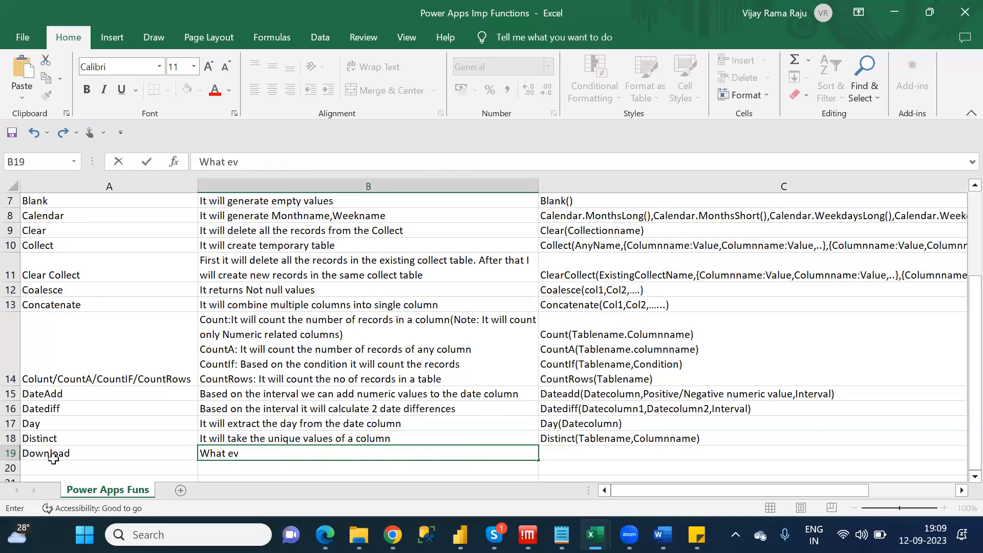
- Describe Download in cell B19 as "If you want to download any particular file then we have to use Download Function"
{"action": "type", "text": "If you want to a"}
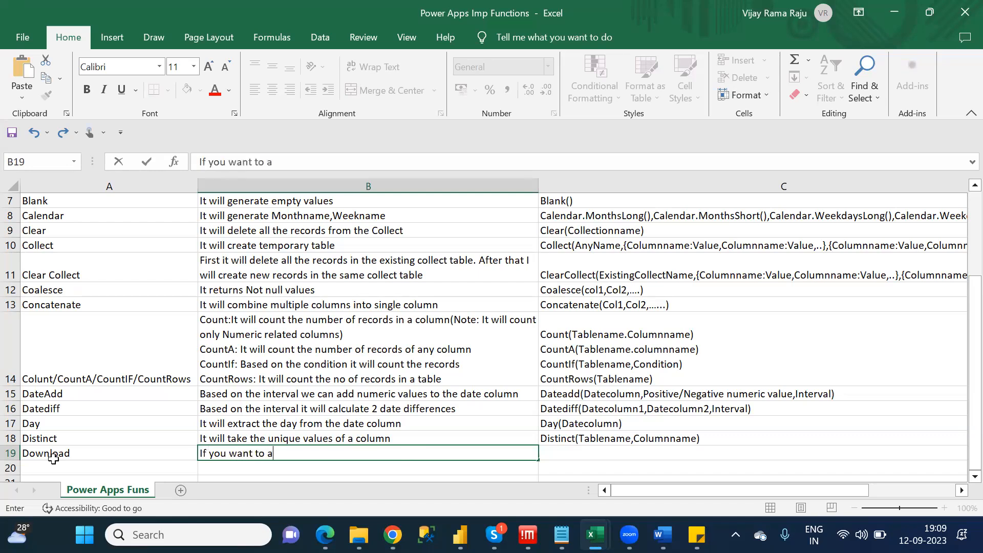
{"action": "key", "text": "BackSpace"}
{"action": "type", "text": "download an"}
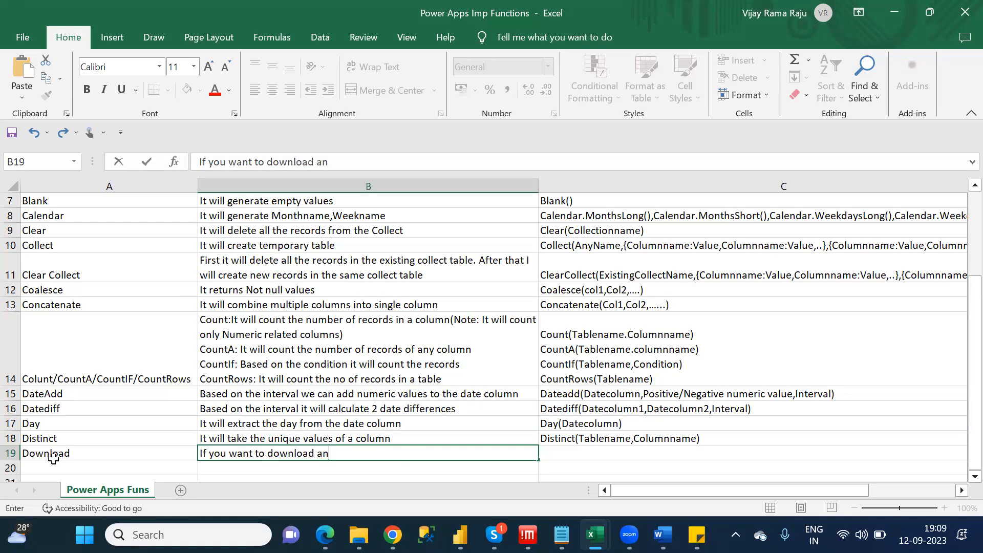
{"action": "type", "text": "y particular fi"}
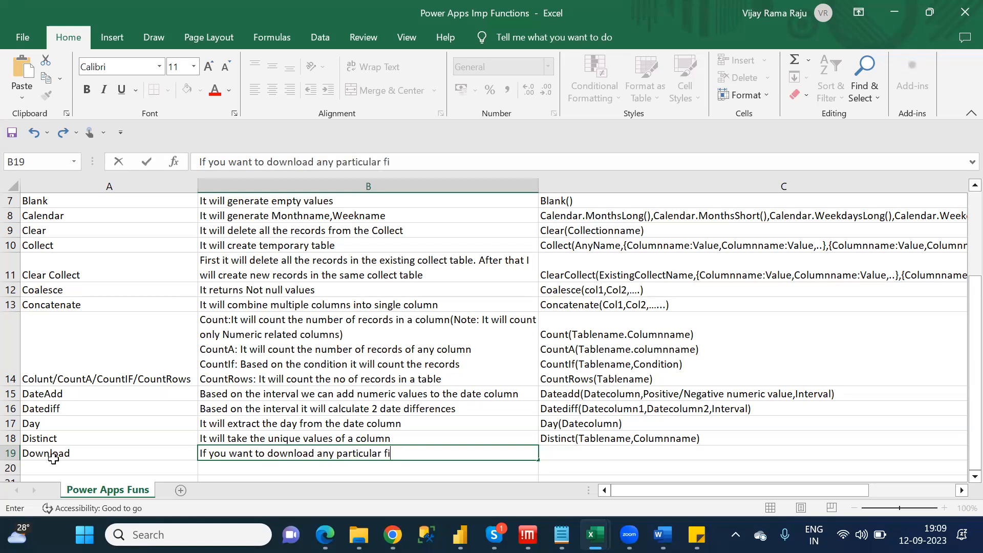
{"action": "type", "text": "le then we have to use "}
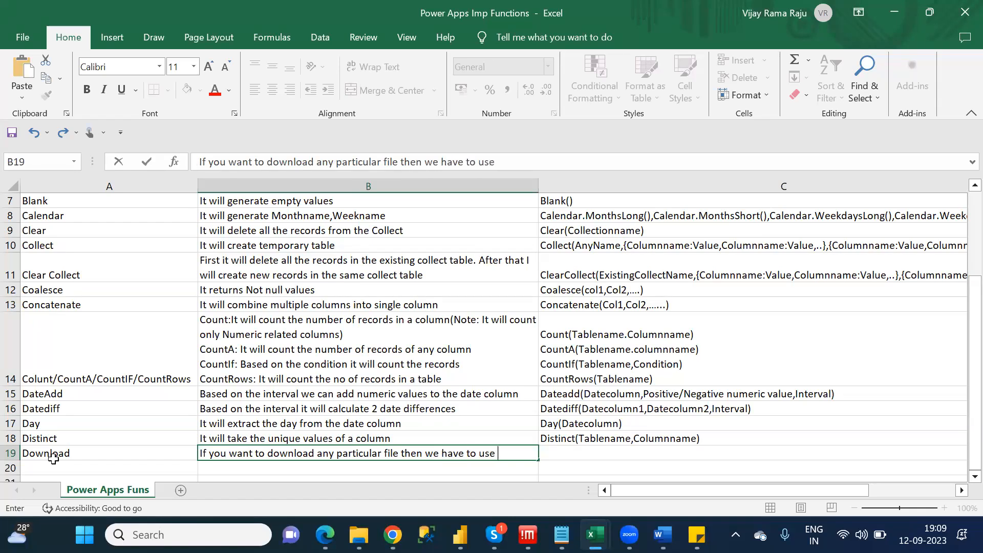
{"action": "type", "text": "Download Function"}
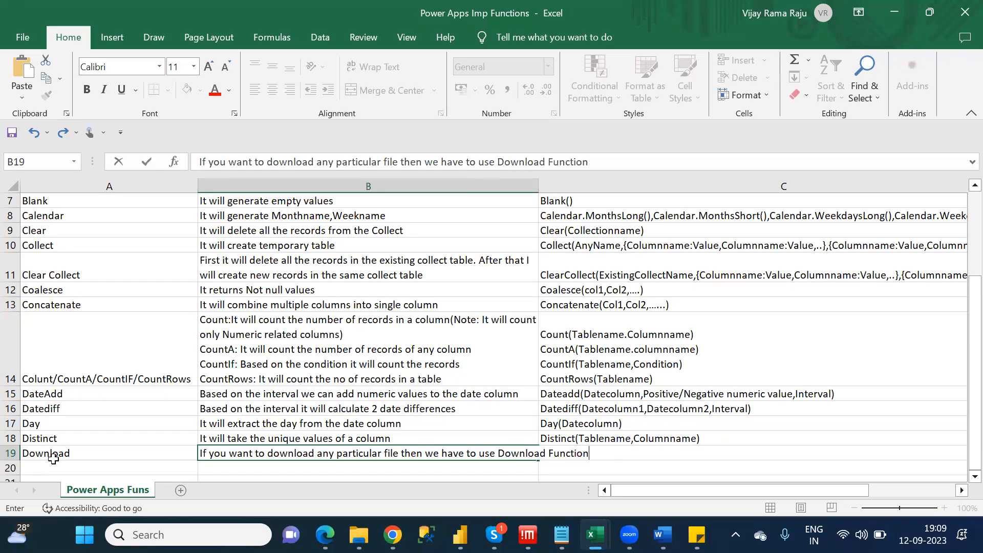
{"action": "key", "text": "Return"}
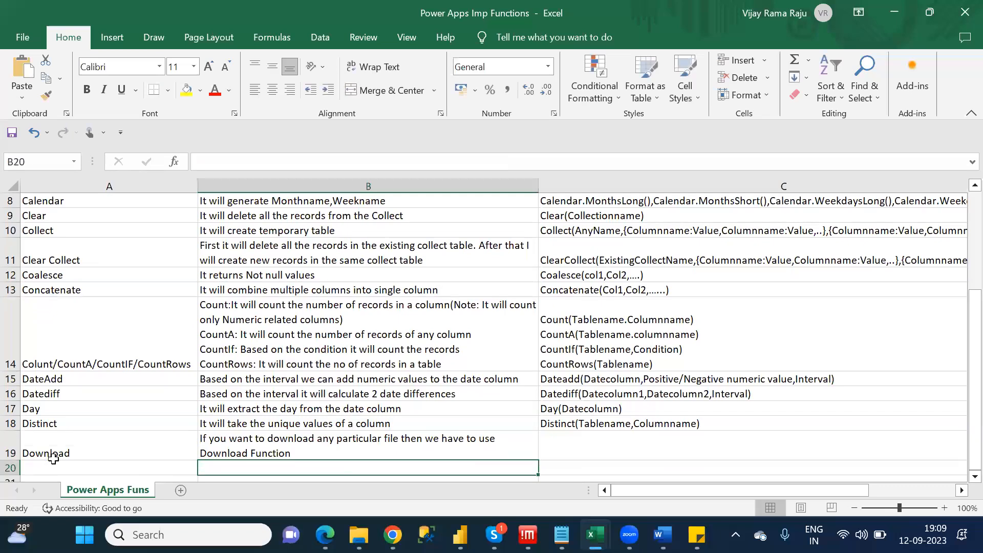
- Enter the Download function's syntax in cell C19 as Download("URL link")
{"action": "left_click", "coordinate": [574, 452]}
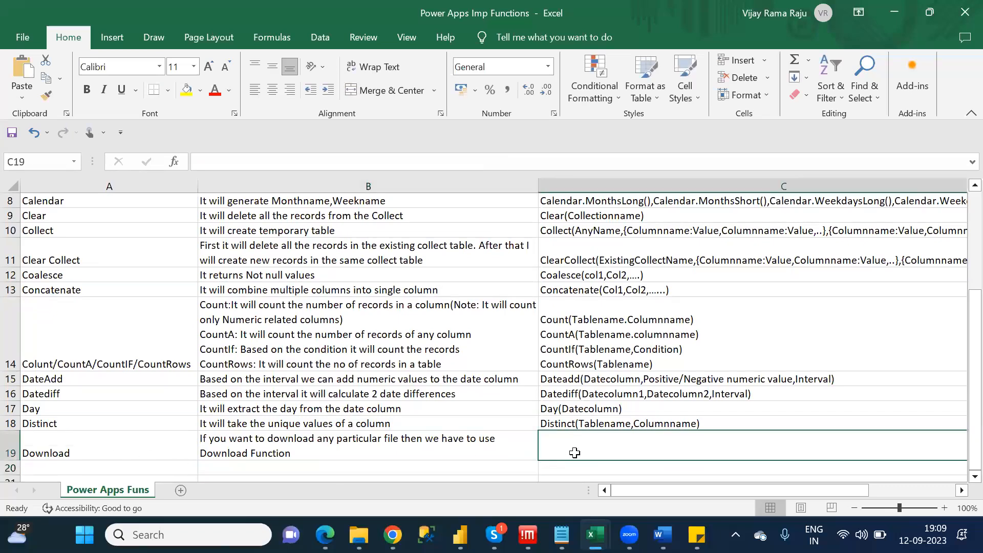
{"action": "type", "text": "Do"}
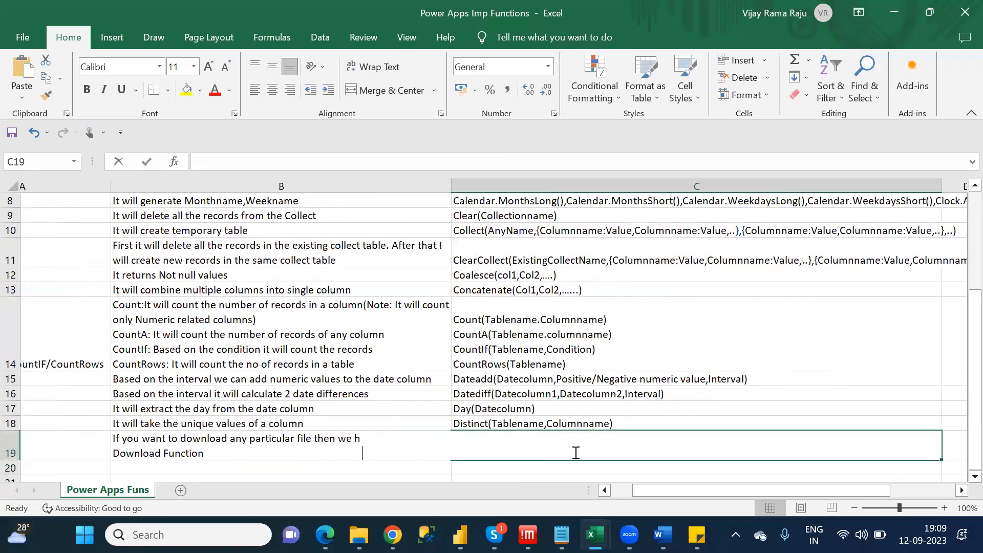
{"action": "type", "text": "wnlo"}
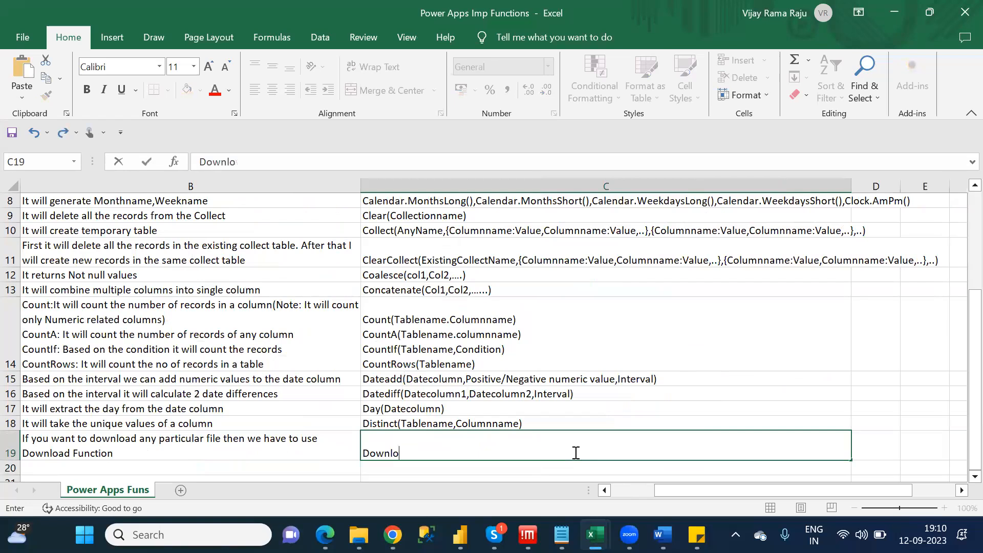
{"action": "type", "text": "ad(\"\")"}
{"action": "key", "text": "Left"}
{"action": "key", "text": "Left"}
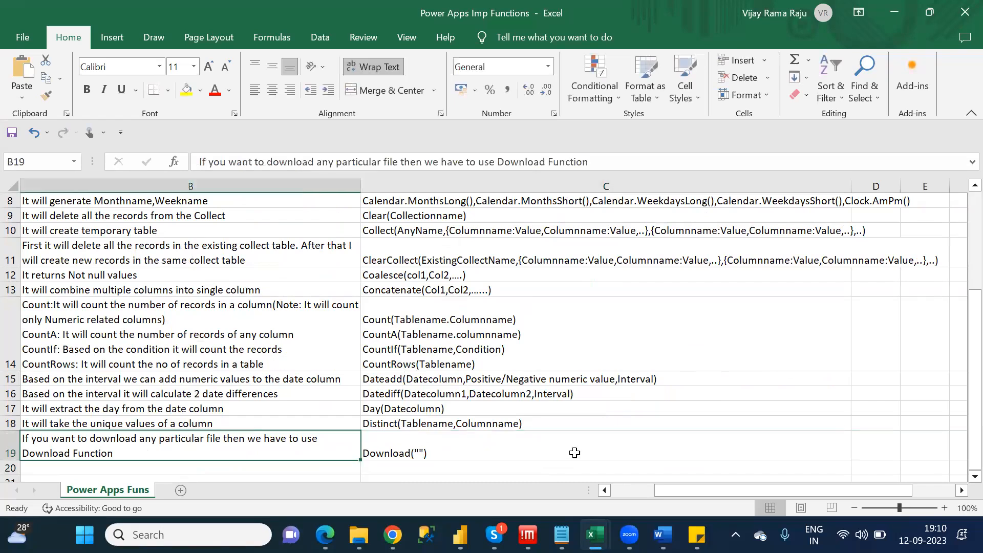
{"action": "left_click", "coordinate": [598, 450]}
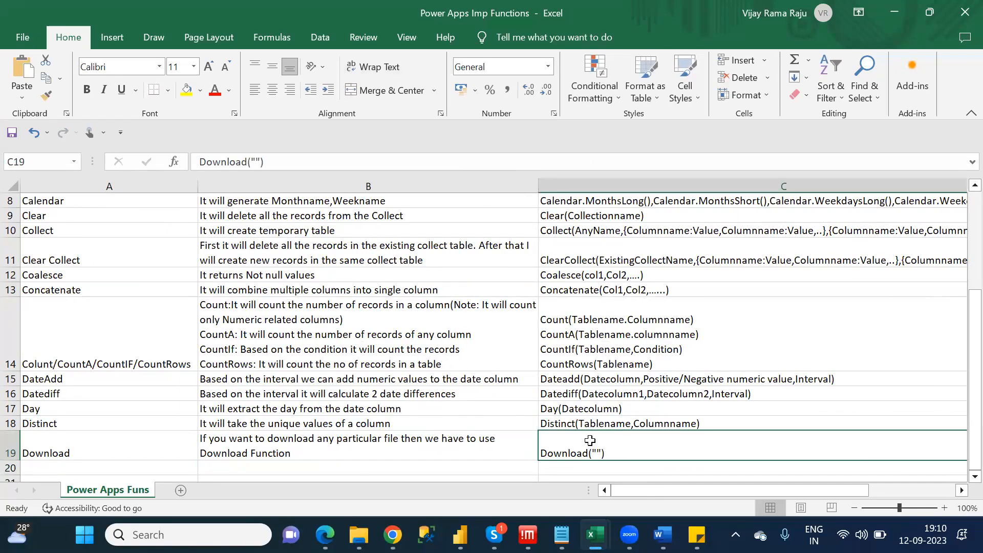
{"action": "left_click", "coordinate": [259, 162]}
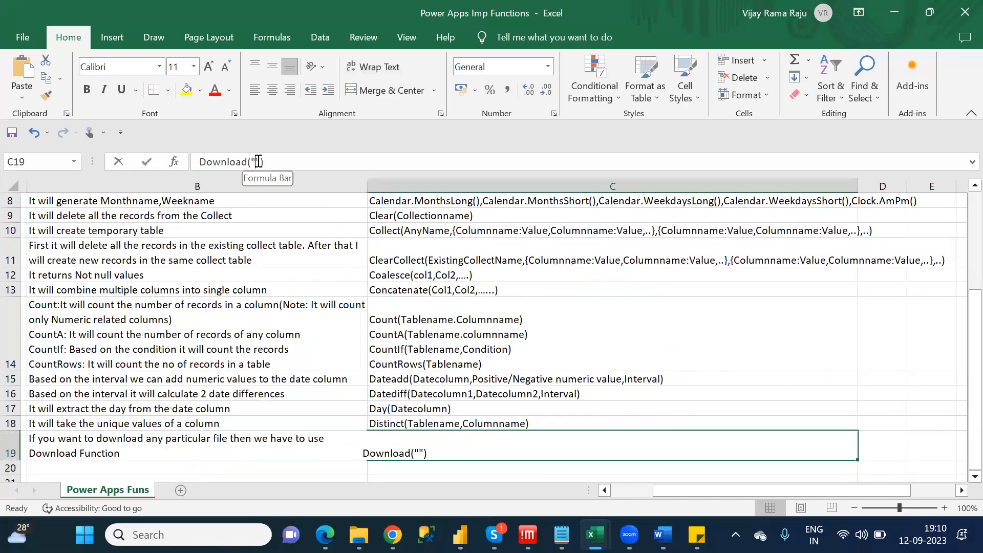
{"action": "type", "text": "URL lin"}
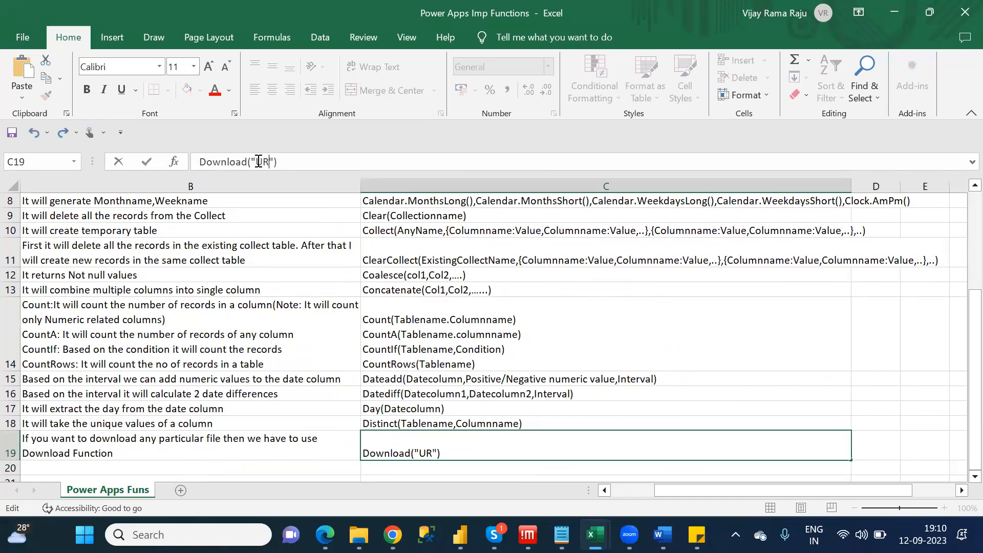
{"action": "type", "text": "k"}
{"action": "key", "text": "ctrl+Return"}
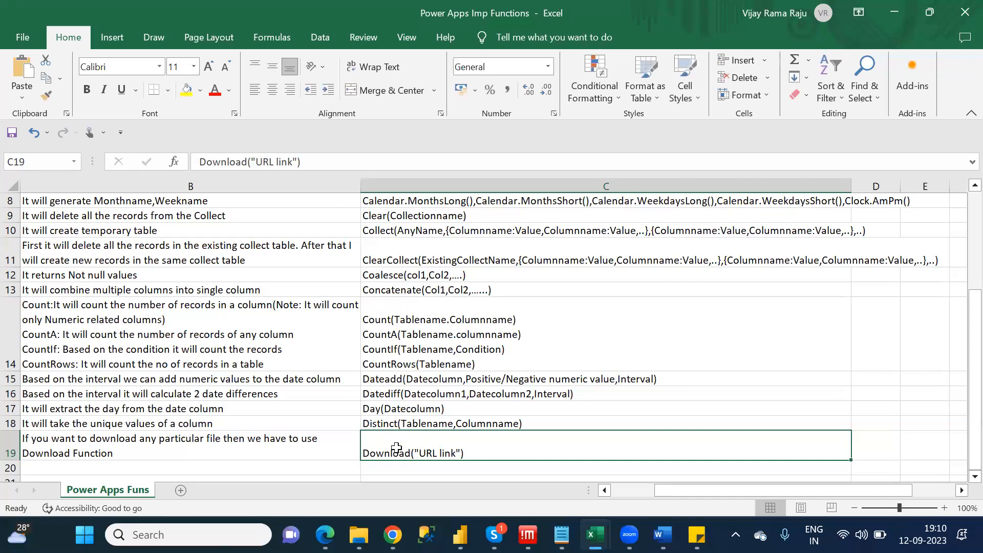
- Look up the function following Download in the Notepad list and enter "DropColumns" in cell A20 of the Excel sheet
{"action": "left_click", "coordinate": [304, 465]}
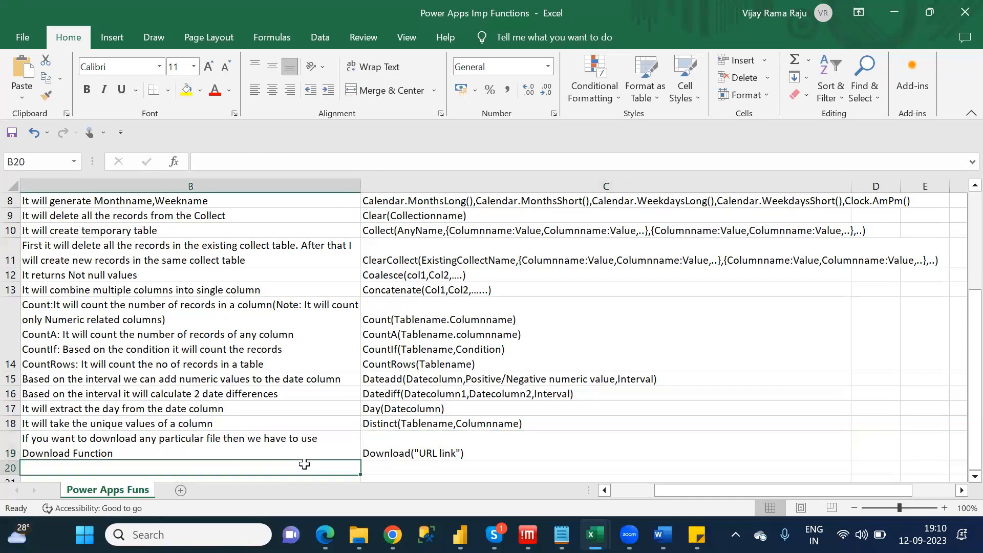
{"action": "key", "text": "Down"}
{"action": "key", "text": "Left"}
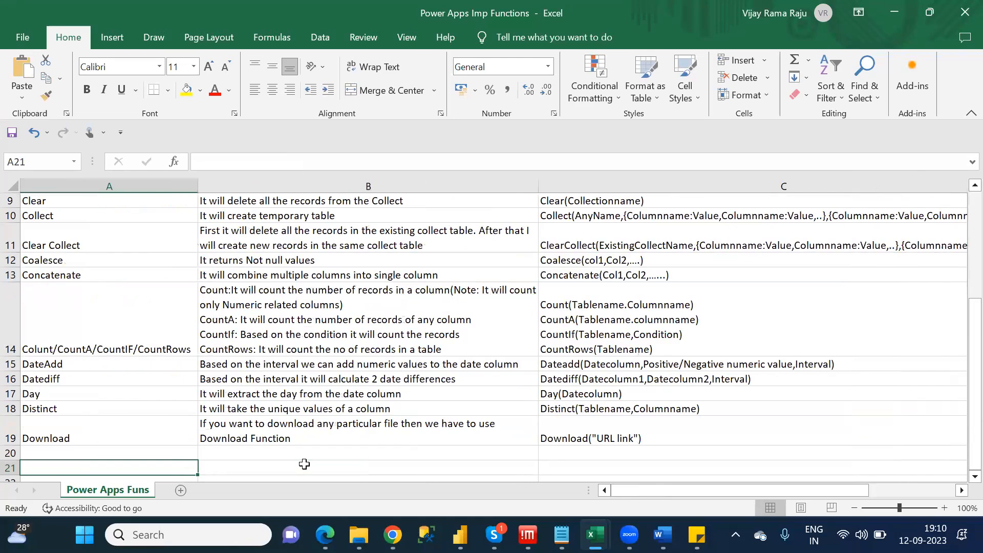
{"action": "key", "text": "Up"}
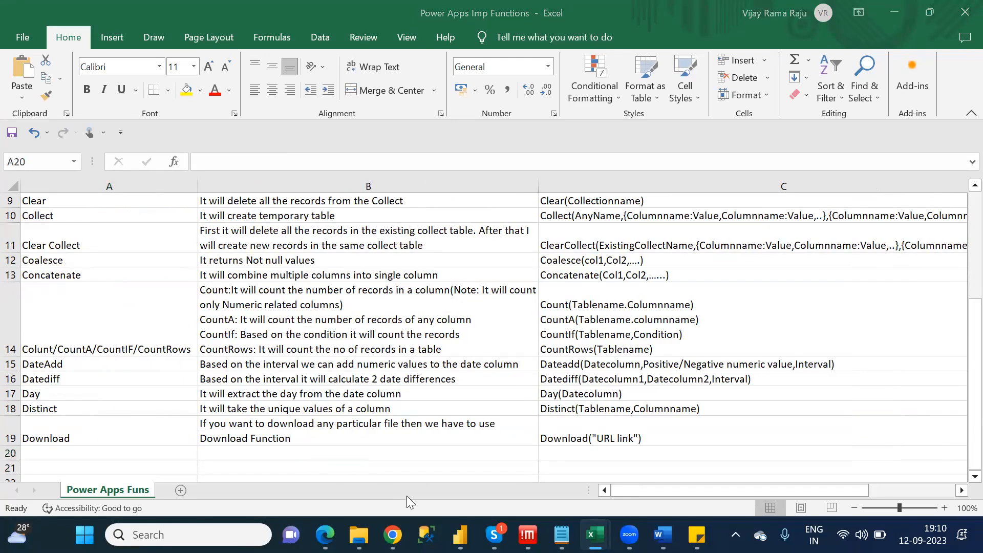
{"action": "key", "text": "alt+Tab"}
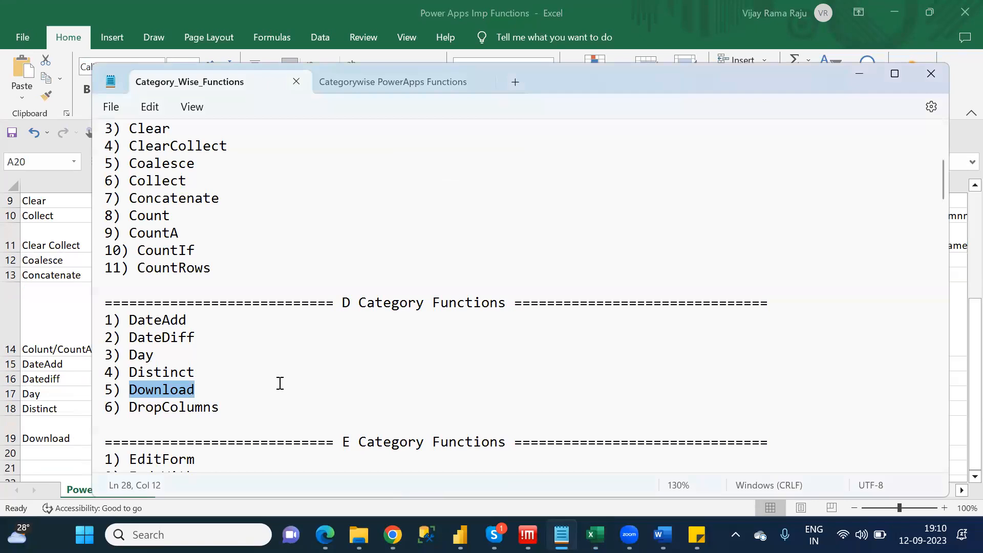
{"action": "key", "text": "alt+Tab"}
{"action": "type", "text": "D"}
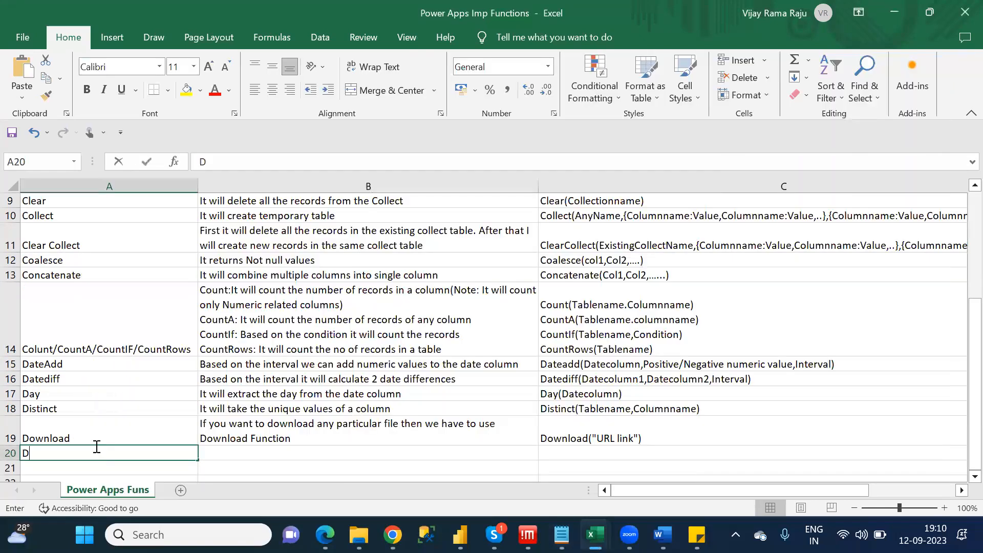
{"action": "type", "text": "ropCOlu"}
{"action": "key", "text": "BackSpace"}
{"action": "type", "text": "olumns"}
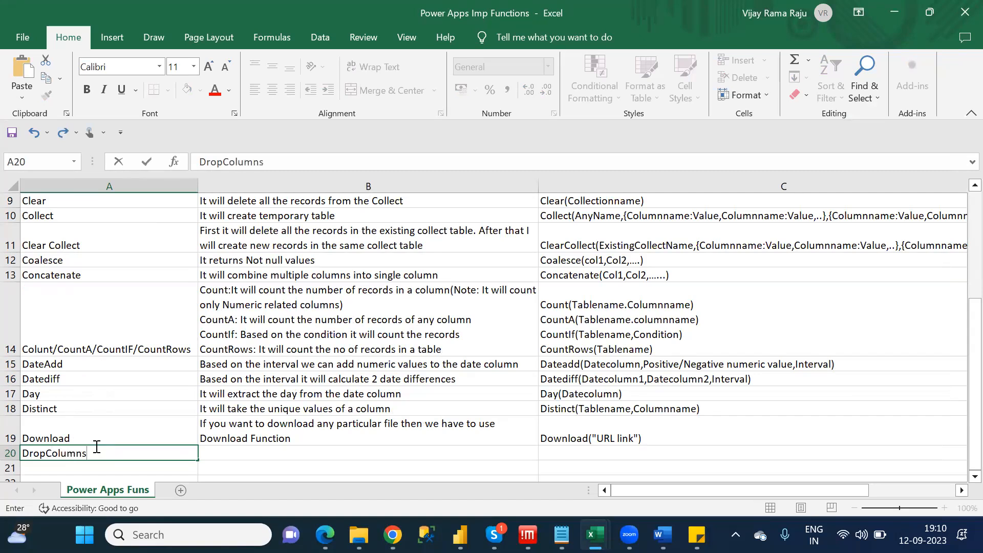
{"action": "key", "text": "Tab"}
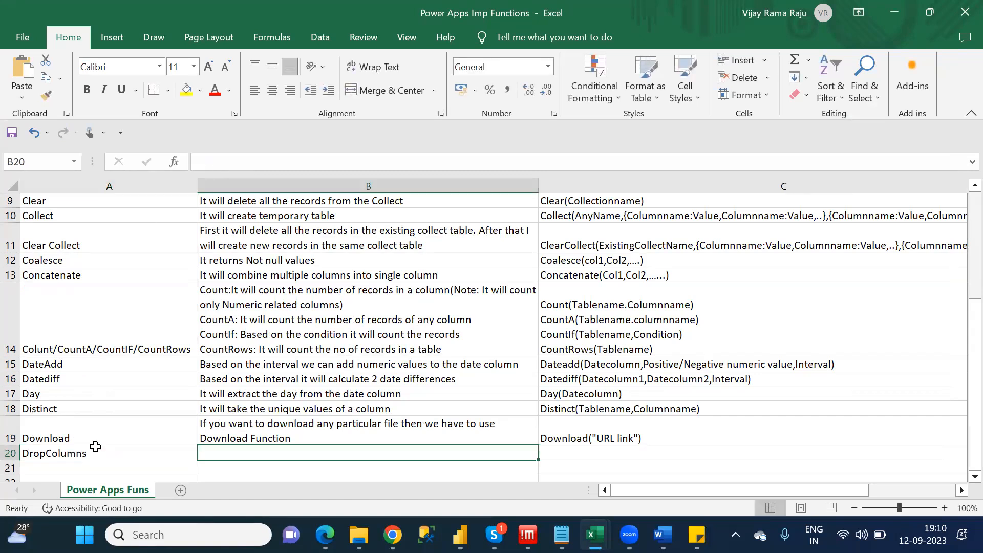
- Describe DropColumns in cell B20 as "If you want to delete the columns from the existing table"
{"action": "type", "text": "If you wna"}
{"action": "key", "text": "BackSpace"}
{"action": "key", "text": "BackSpace"}
{"action": "type", "text": "ant to"}
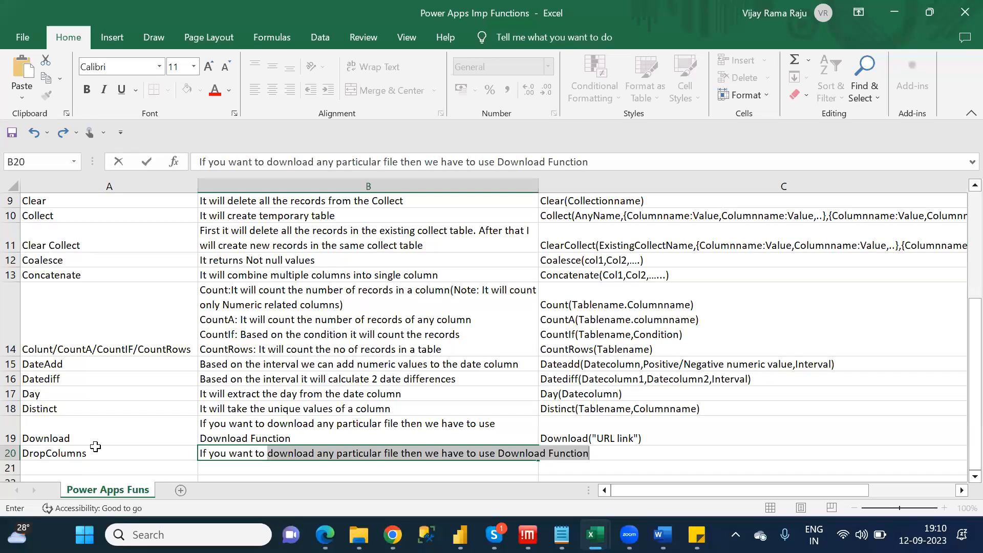
{"action": "type", "text": " delete the"}
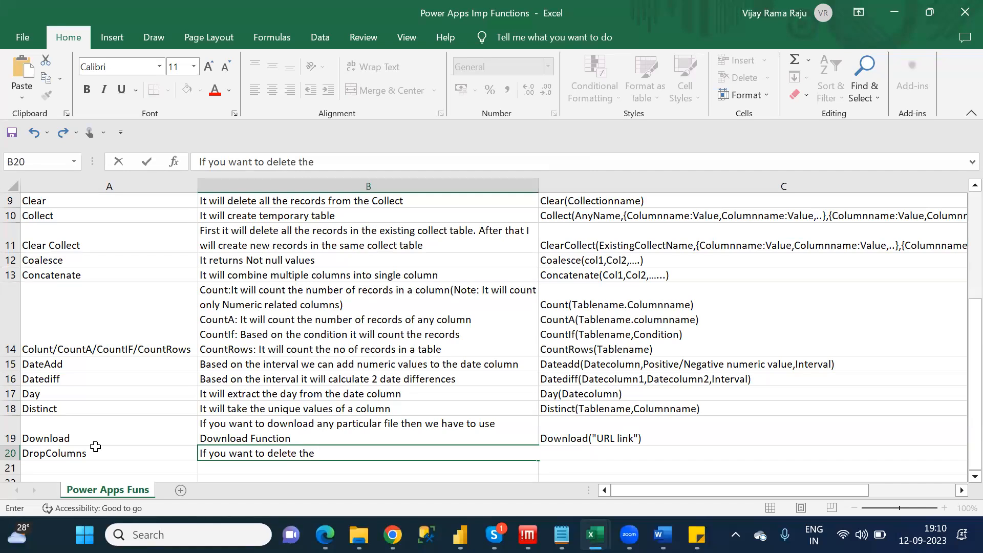
{"action": "type", "text": " columns from"}
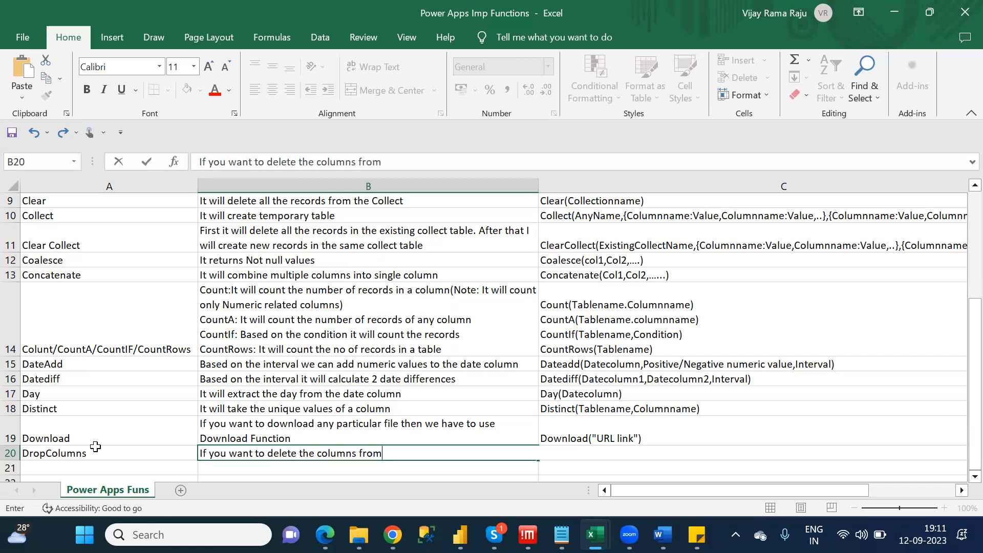
{"action": "type", "text": " the existing table"}
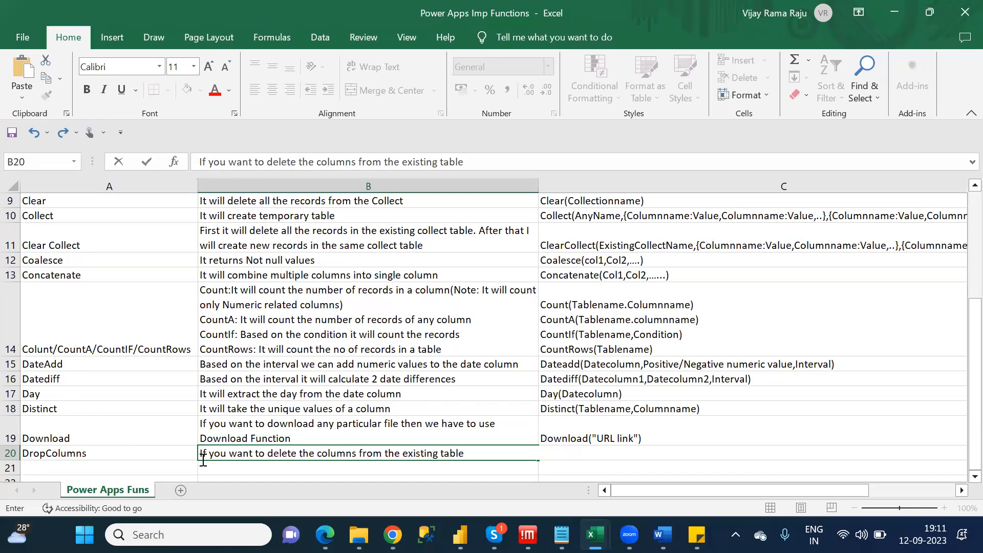
{"action": "key", "text": "F2"}
- Start the DropColumns syntax in cell C20 with DropColumns(Tablename,Dropcolumnname1
{"action": "left_click", "coordinate": [576, 408]}
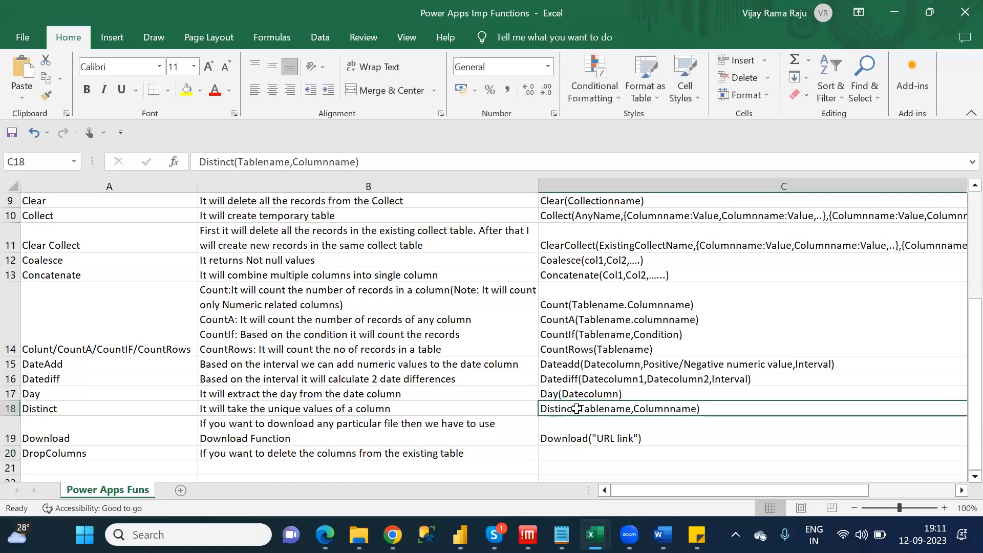
{"action": "key", "text": "Down"}
{"action": "key", "text": "Down"}
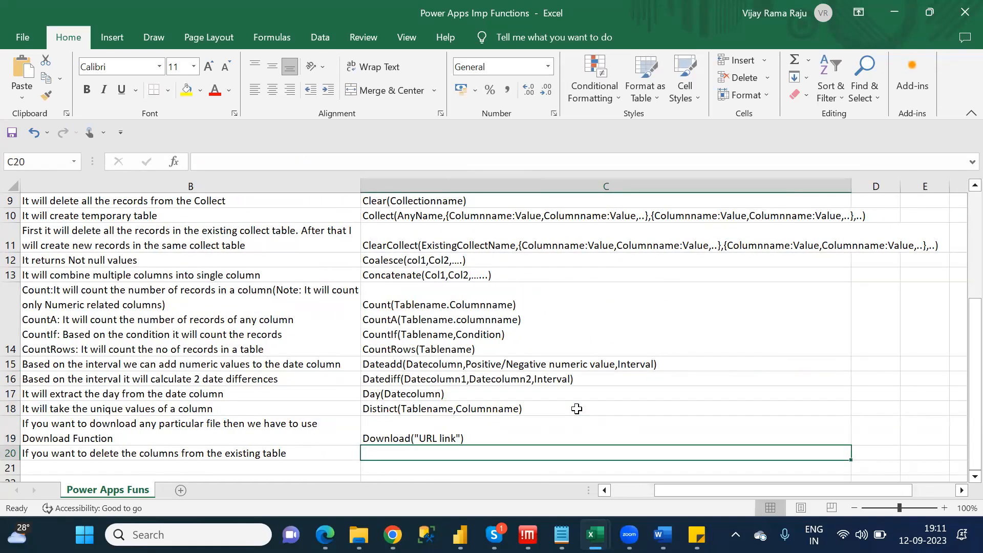
{"action": "type", "text": "Dr"}
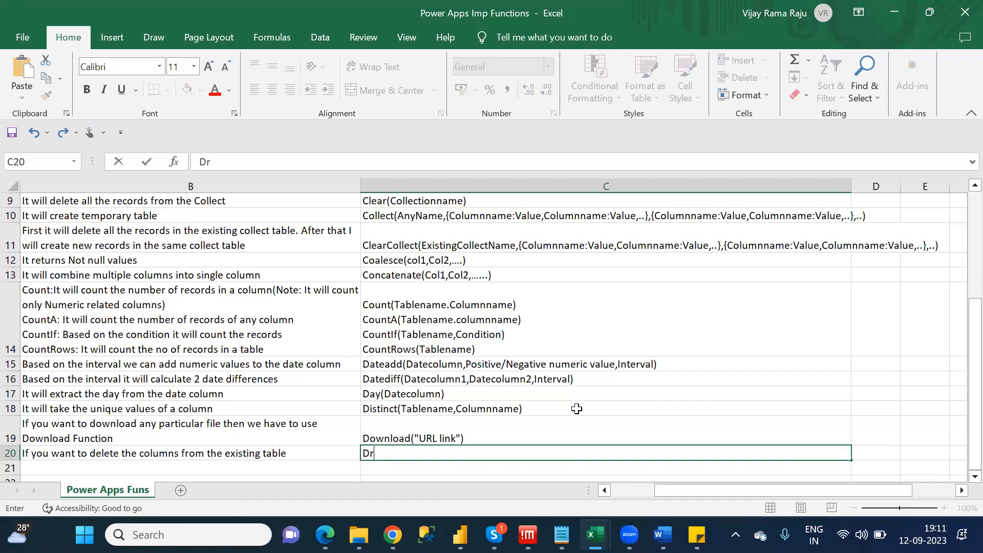
{"action": "type", "text": "opColumns(Ta"}
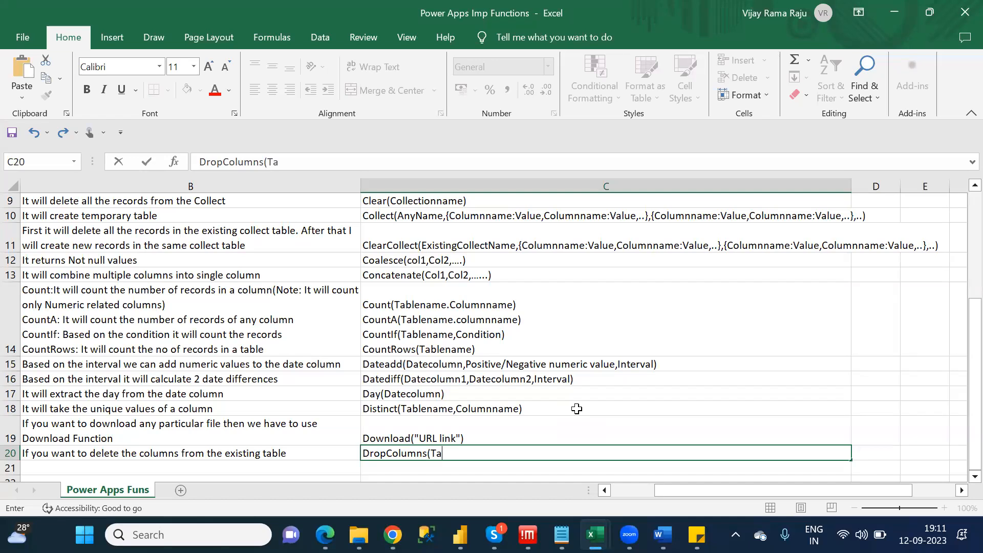
{"action": "type", "text": "blename"}
{"action": "type", "text": ","}
{"action": "type", "text": "col"}
{"action": "key", "text": "BackSpace"}
{"action": "key", "text": "BackSpace"}
{"action": "key", "text": "BackSpace"}
{"action": "type", "text": "Dropco"}
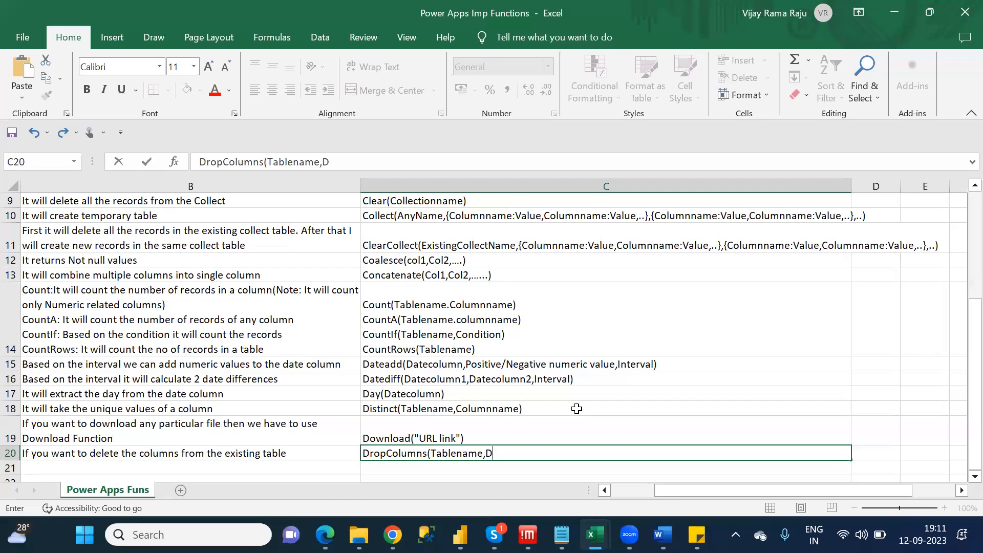
{"action": "type", "text": "lu"}
{"action": "type", "text": "mnnames"}
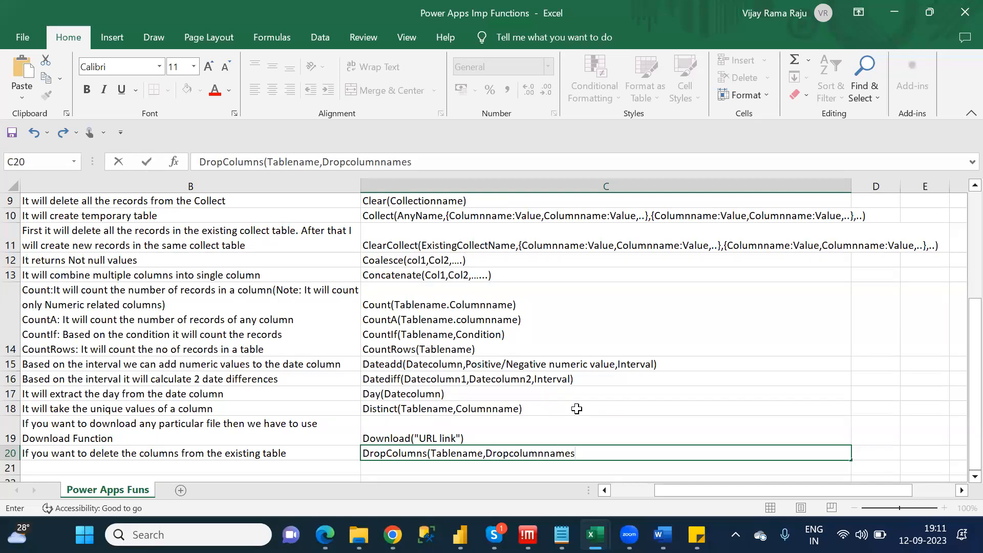
{"action": "key", "text": "BackSpace"}
{"action": "type", "text": "1"}
- Complete the C20 syntax by copying the first column argument as Dropcolumnname2 and ending with ",....)", then go to cell A21
{"action": "left_click_drag", "start_coordinate": [577, 452], "coordinate": [488, 453]}
{"action": "key", "text": "ctrl+c"}
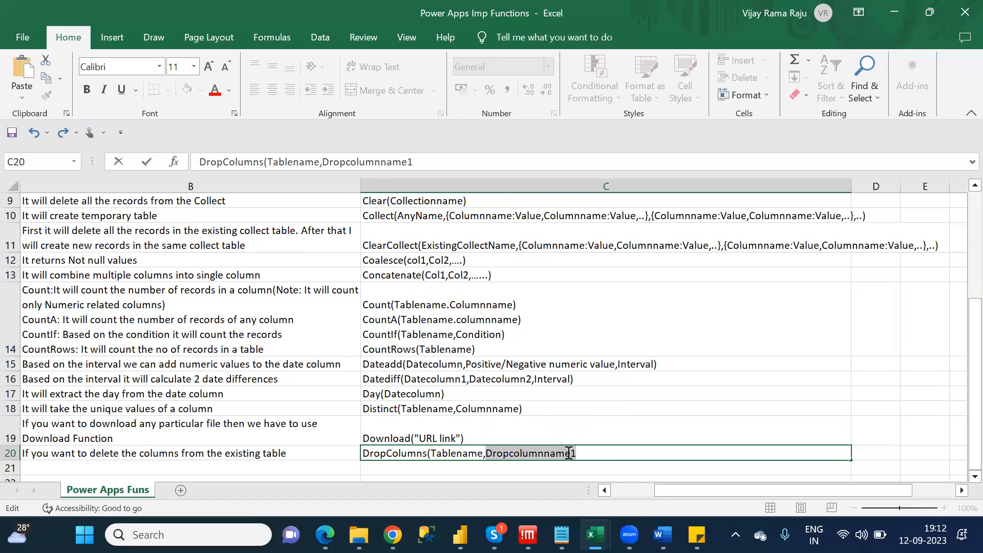
{"action": "left_click", "coordinate": [589, 454]}
{"action": "type", "text": ","}
{"action": "key", "text": "ctrl+v"}
{"action": "key", "text": "BackSpace"}
{"action": "type", "text": "2,....)"}
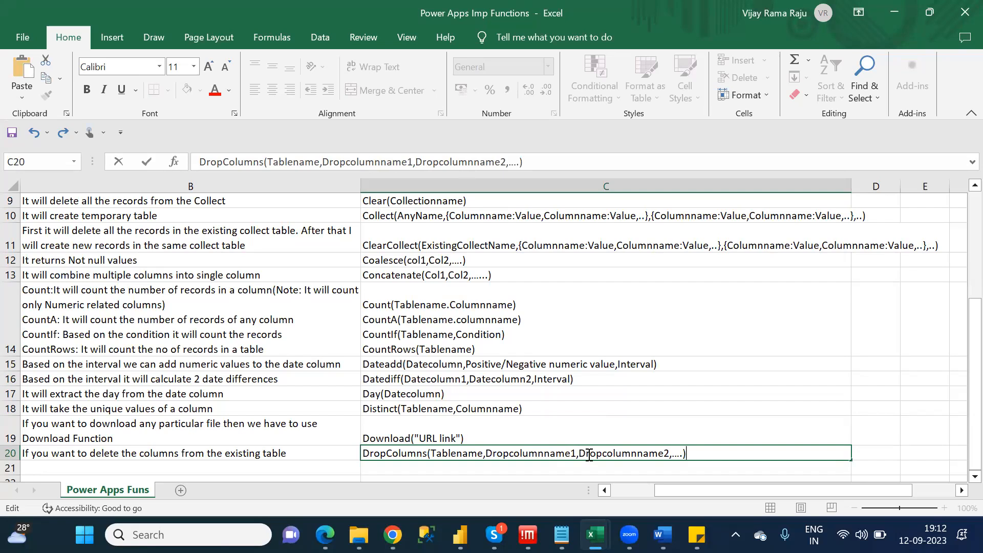
{"action": "key", "text": "Return"}
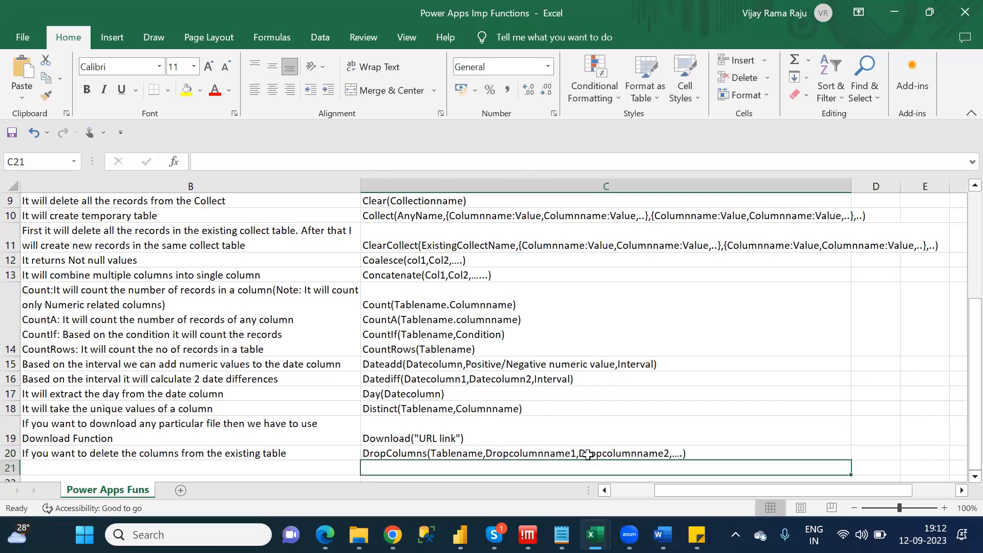
{"action": "key", "text": "Left"}
{"action": "key", "text": "Left"}
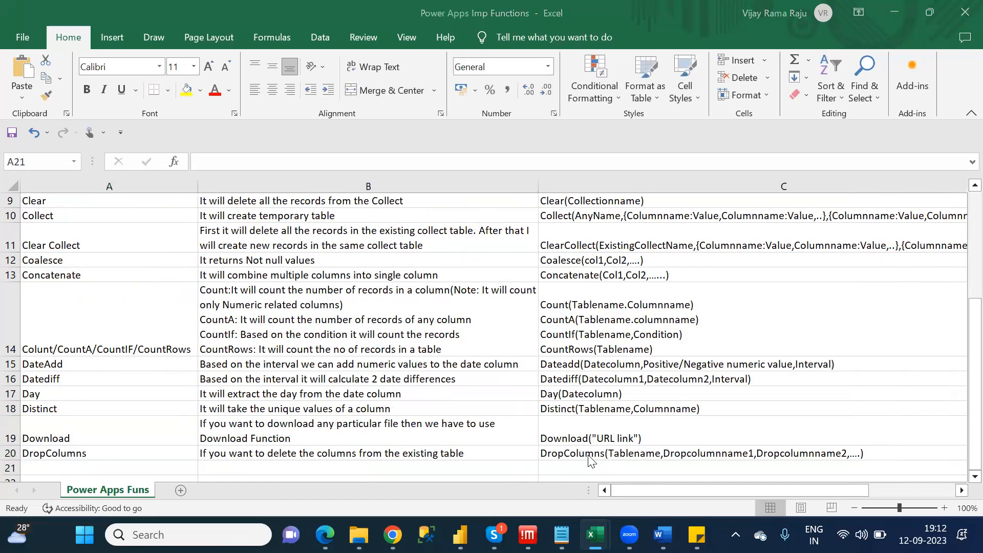
- Look up the first E category function in the Notepad list and enter "EditForm" in cell A21 of the Excel sheet
{"action": "key", "text": "alt+Tab"}
{"action": "key", "text": "Down"}
{"action": "key", "text": "Down"}
{"action": "key", "text": "Down"}
{"action": "key", "text": "Down"}
{"action": "key", "text": "Down"}
{"action": "key", "text": "Down"}
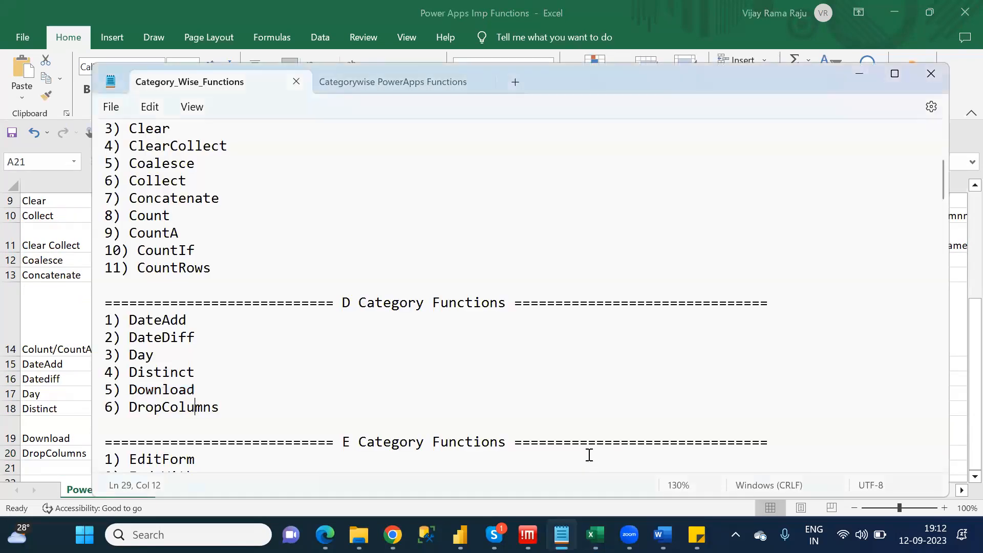
{"action": "key", "text": "Down"}
{"action": "key", "text": "Down"}
{"action": "key", "text": "Down"}
{"action": "key", "text": "Down"}
{"action": "key", "text": "Down"}
{"action": "key", "text": "Down"}
{"action": "key", "text": "Down"}
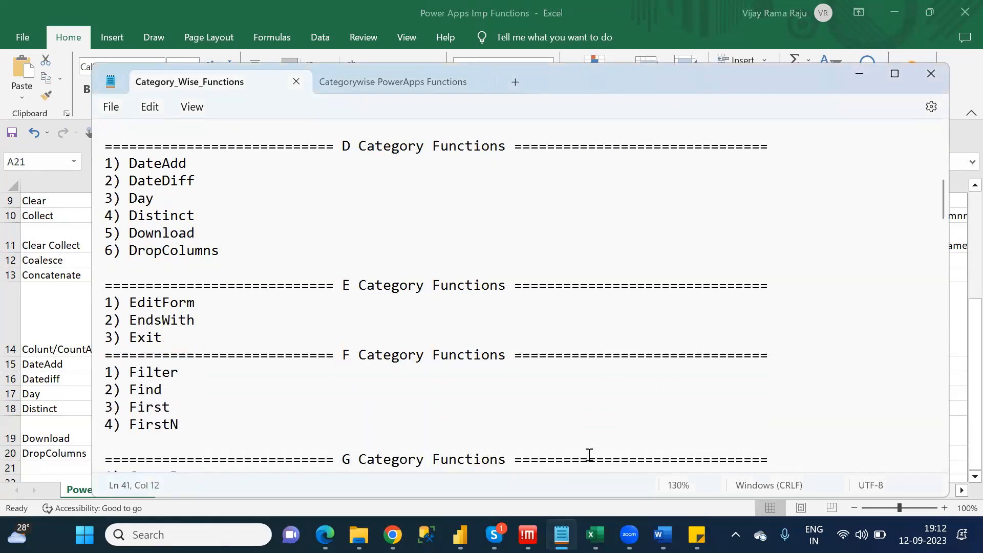
{"action": "key", "text": "alt+Tab"}
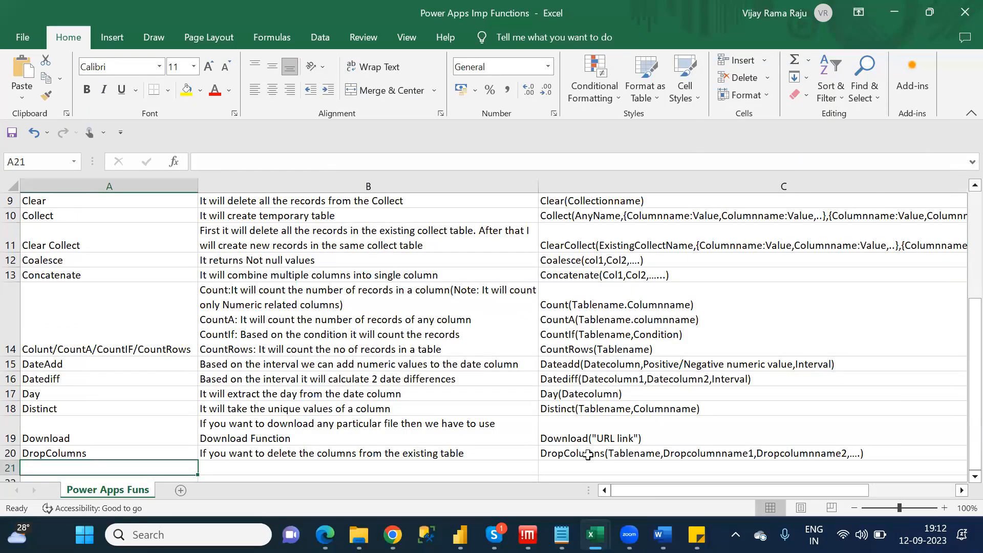
{"action": "type", "text": "EditForm"}
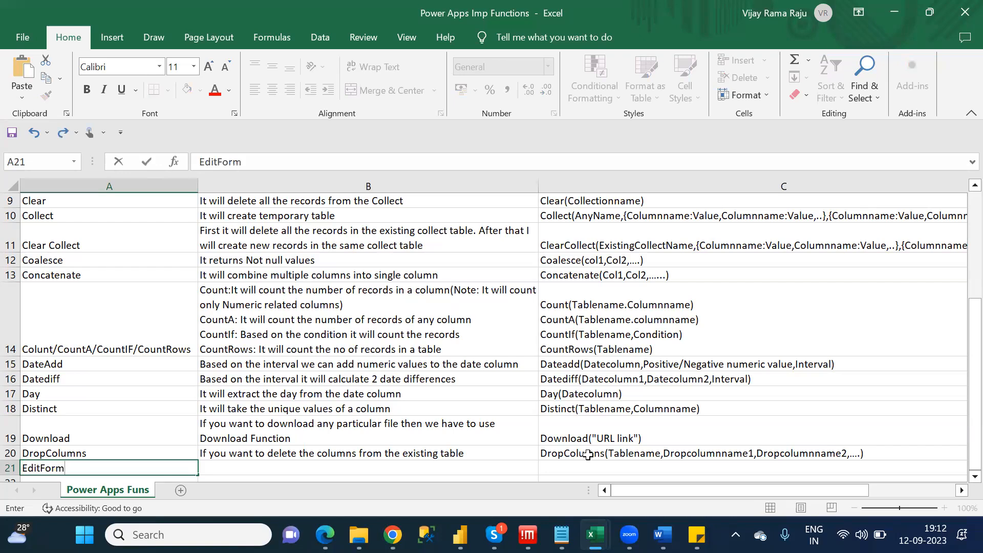
{"action": "key", "text": "Tab"}
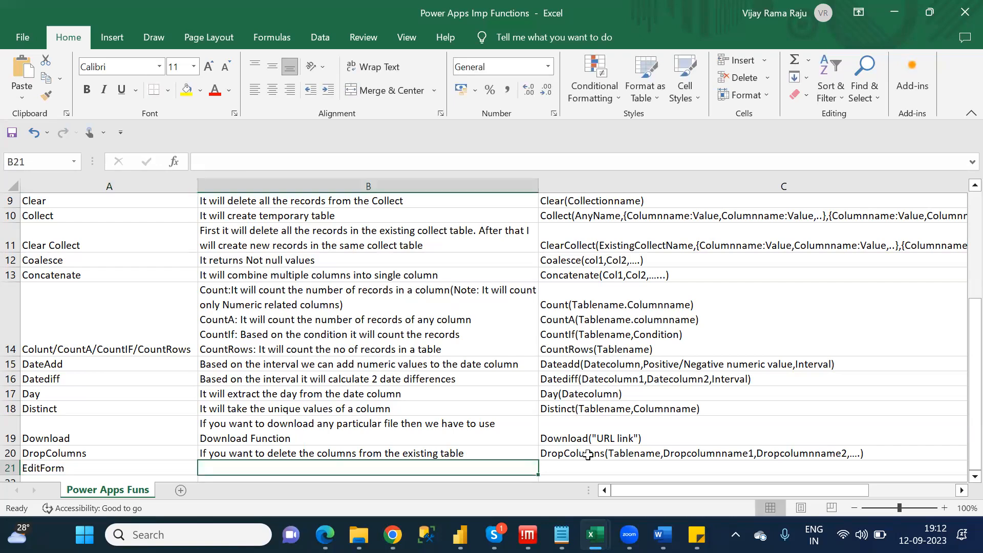
- Describe EditForm in cell B21 as "This function is used to modify the form elements"
{"action": "type", "text": "This function"}
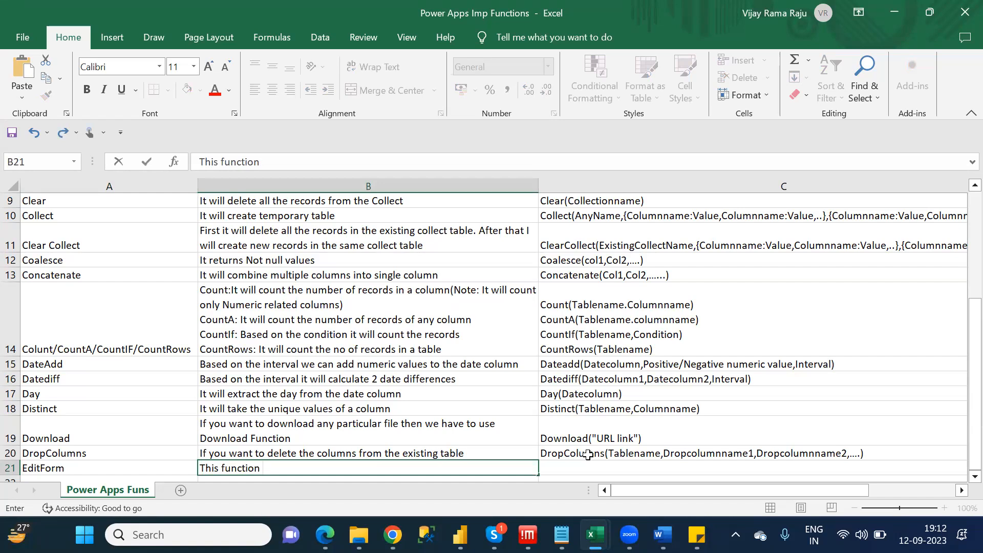
{"action": "type", "text": "is used to"}
{"action": "type", "text": "modifty"}
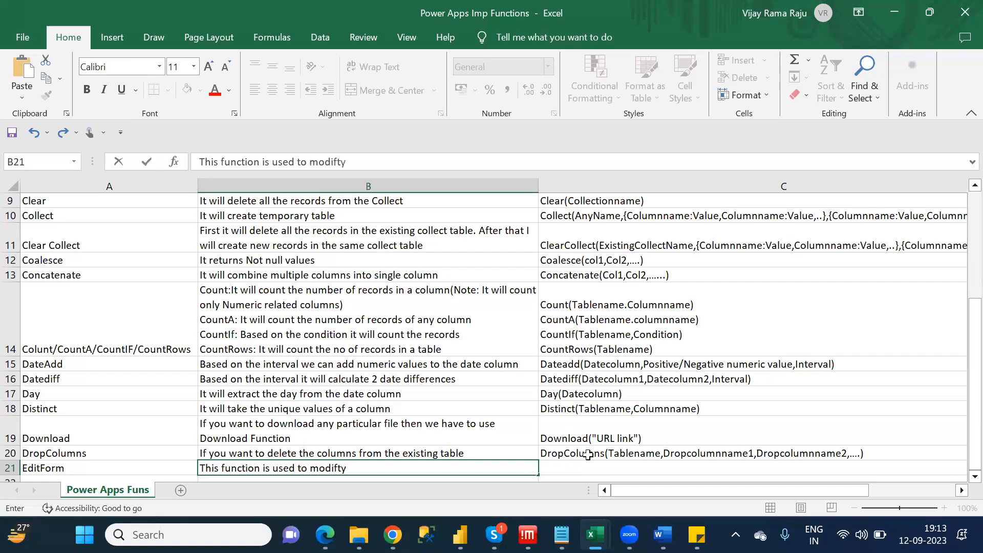
{"action": "key", "text": "BackSpace"}
{"action": "key", "text": "BackSpace"}
{"action": "type", "text": "y thje"}
{"action": "key", "text": "BackSpace"}
{"action": "key", "text": "BackSpace"}
{"action": "type", "text": "he"}
{"action": "key", "text": "BackSpace"}
{"action": "key", "text": "BackSpace"}
{"action": "key", "text": "BackSpace"}
{"action": "key", "text": "BackSpace"}
{"action": "type", "text": "he form elements"}
- Enter the EditForm syntax in cell C21 as Editform(Formname)
{"action": "key", "text": "Tab"}
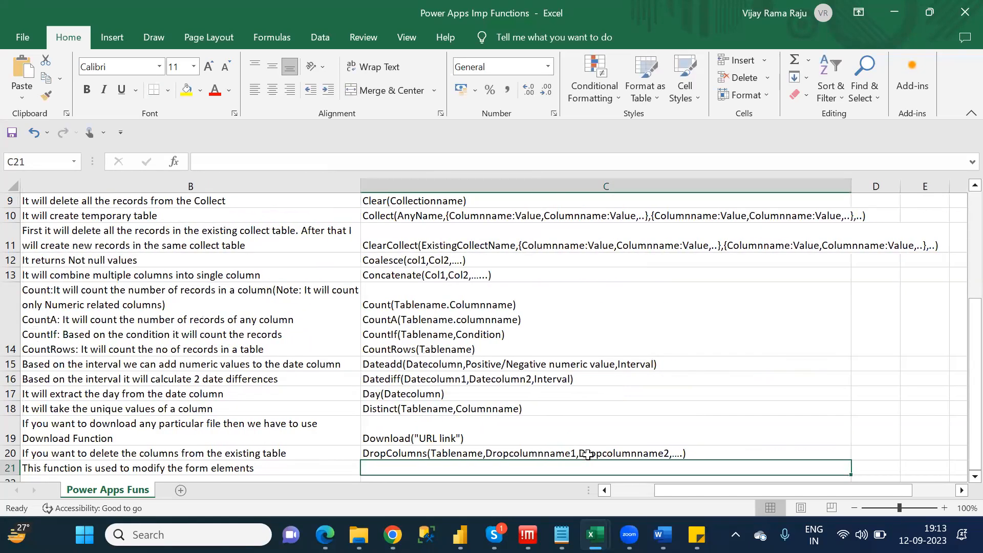
{"action": "type", "text": "Edit"}
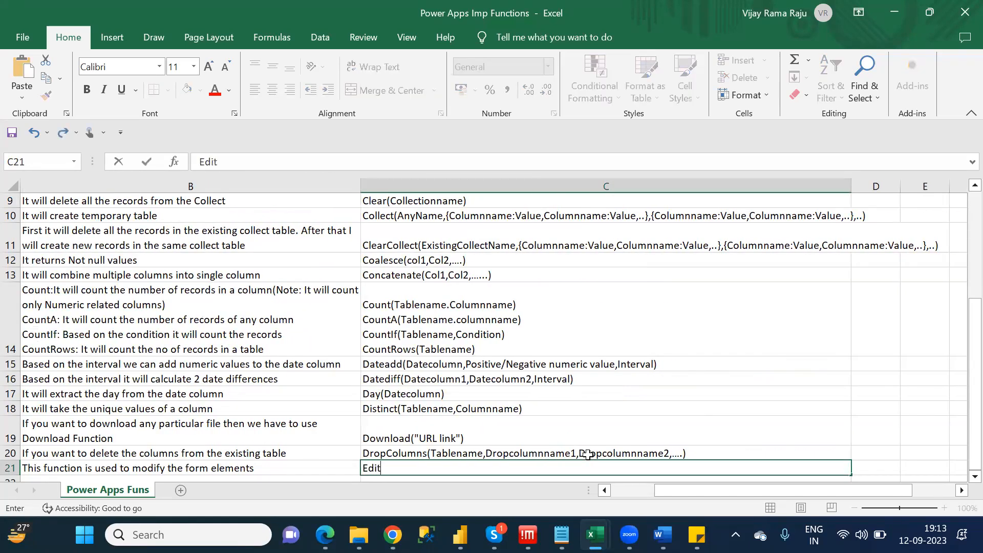
{"action": "type", "text": "form(Formname)"}
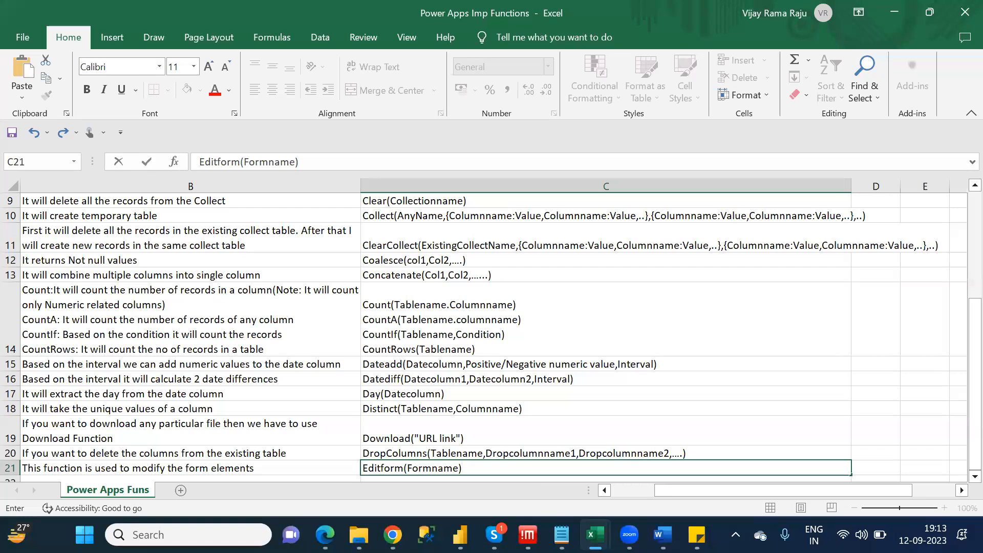
- Switch to the Power Apps Studio window in Chrome, sign in again with the account and skip the welcome dialog
{"action": "mouse_move", "coordinate": [393, 534]}
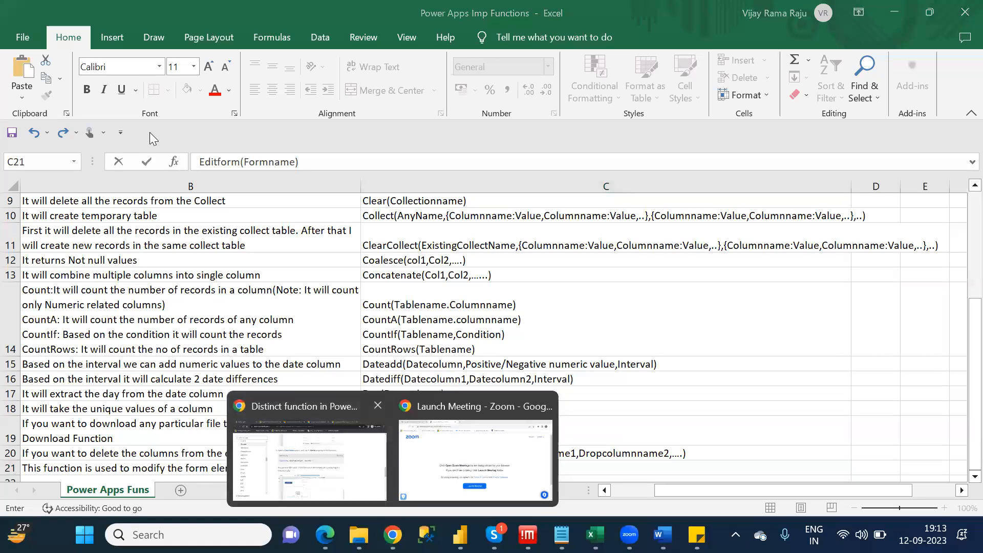
{"action": "left_click", "coordinate": [307, 458]}
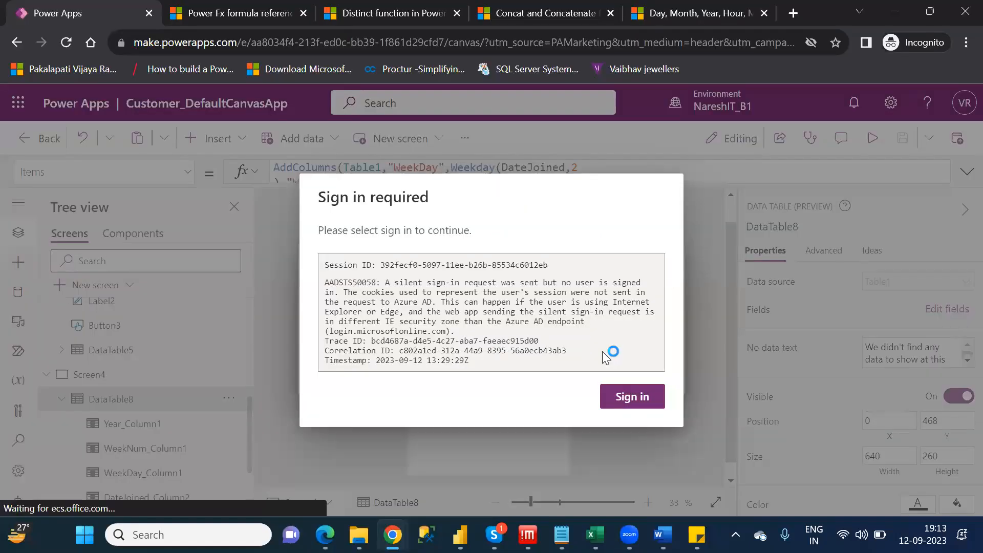
{"action": "left_click", "coordinate": [658, 405]}
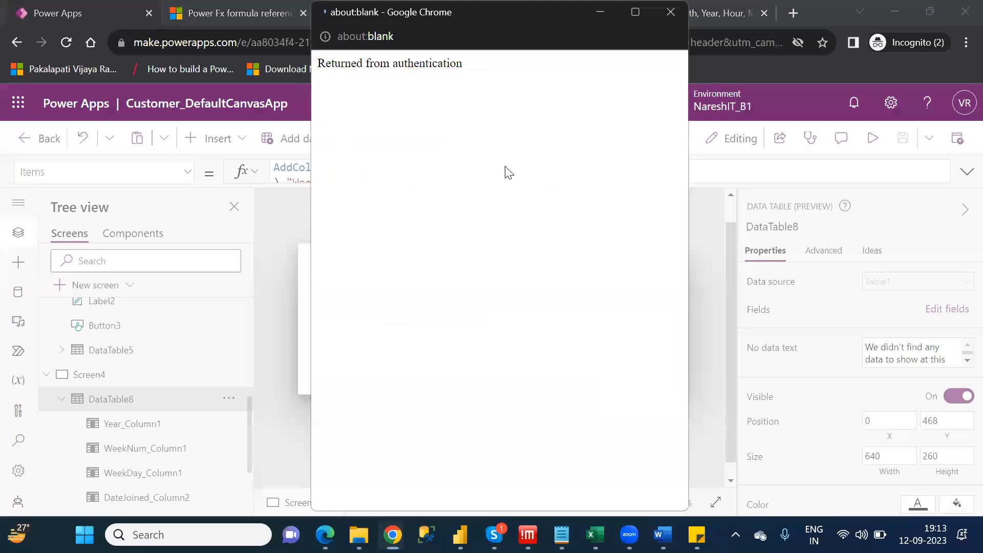
{"action": "left_click", "coordinate": [478, 362]}
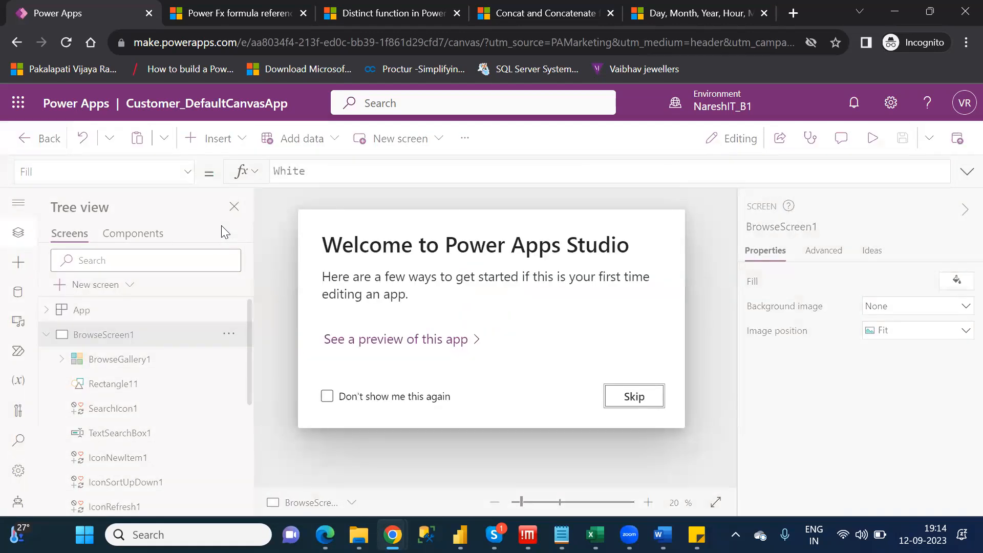
{"action": "left_click", "coordinate": [634, 395]}
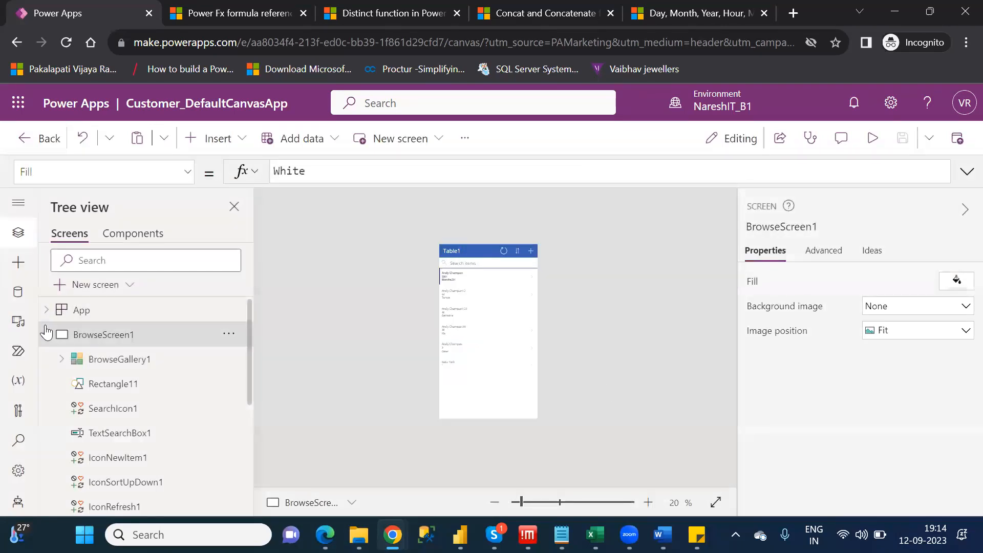
- Examine the form argument of EditForm in the OnSelect formula of the edit icon on DetailScreen1
{"action": "left_click", "coordinate": [46, 335]}
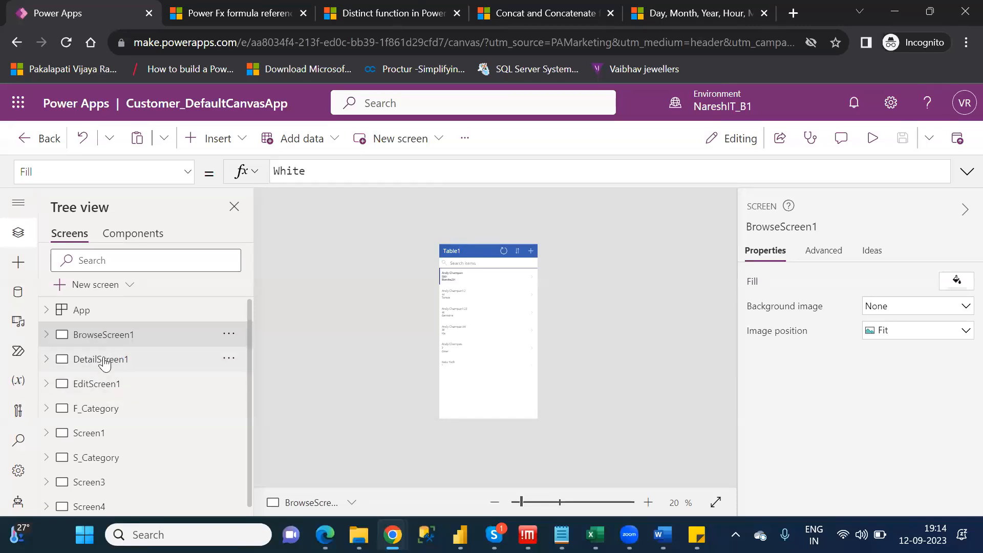
{"action": "left_click", "coordinate": [102, 360]}
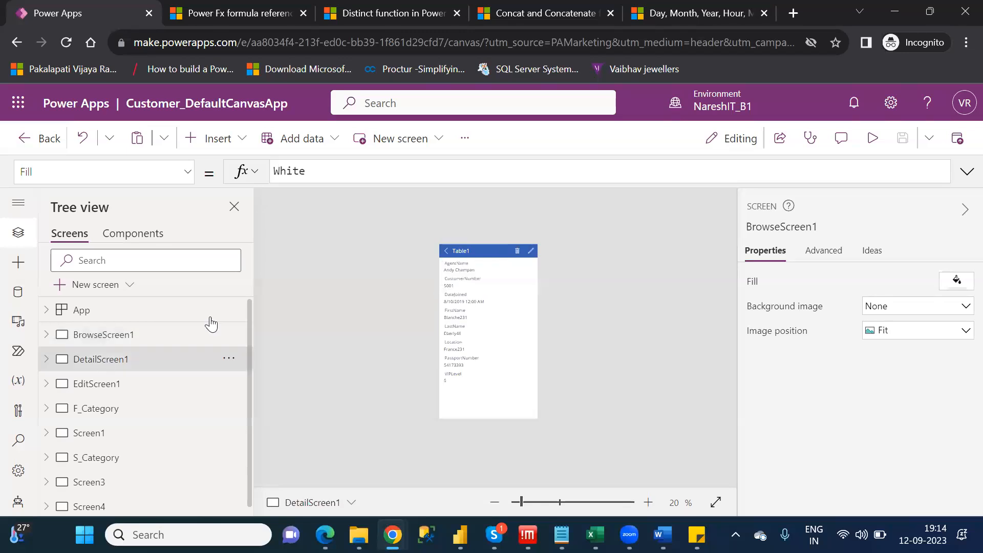
{"action": "left_click", "coordinate": [532, 252]}
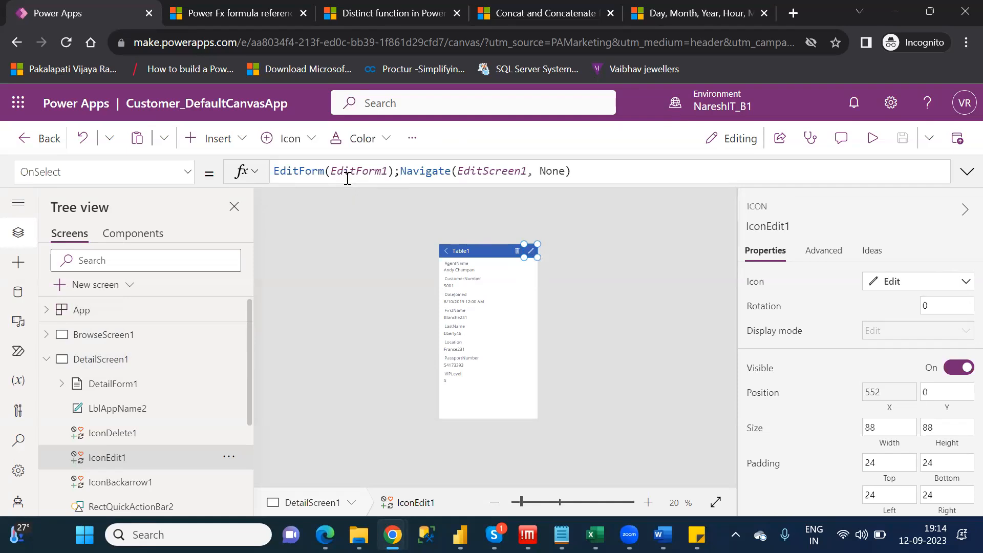
{"action": "double_click", "coordinate": [346, 171]}
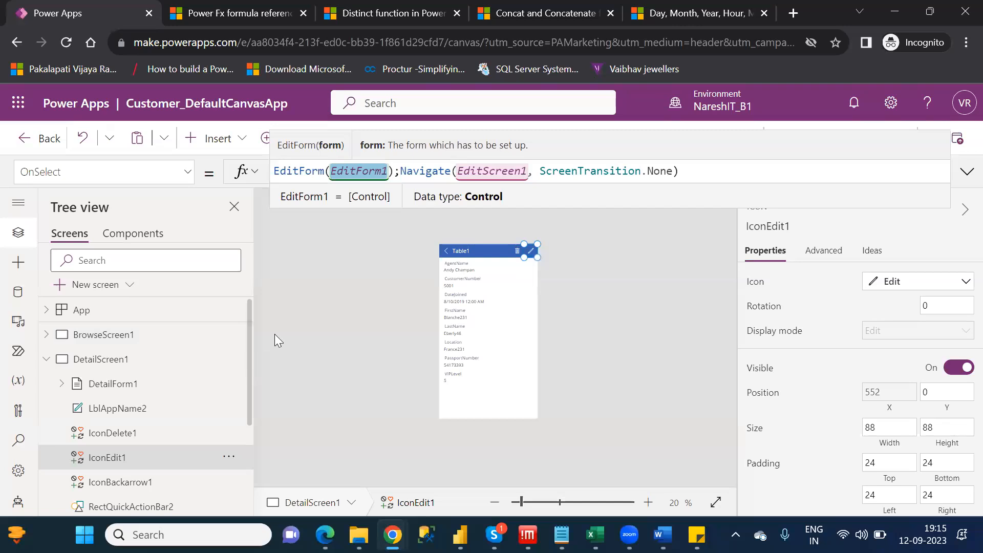
- Locate EditForm1 under EditScreen1 in the tree view and compare it with the EditForm argument in the OnSelect formula
{"action": "left_click", "coordinate": [48, 361]}
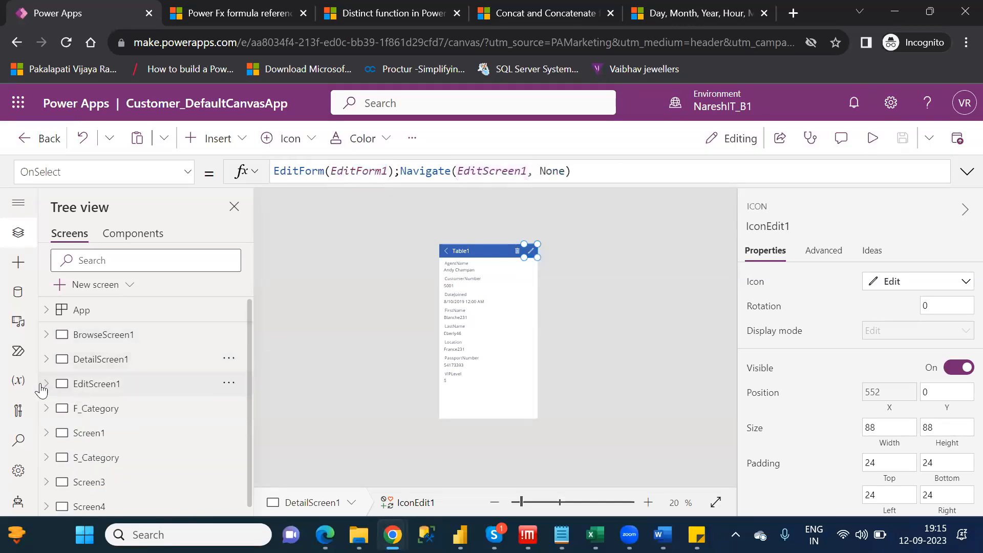
{"action": "left_click", "coordinate": [49, 384]}
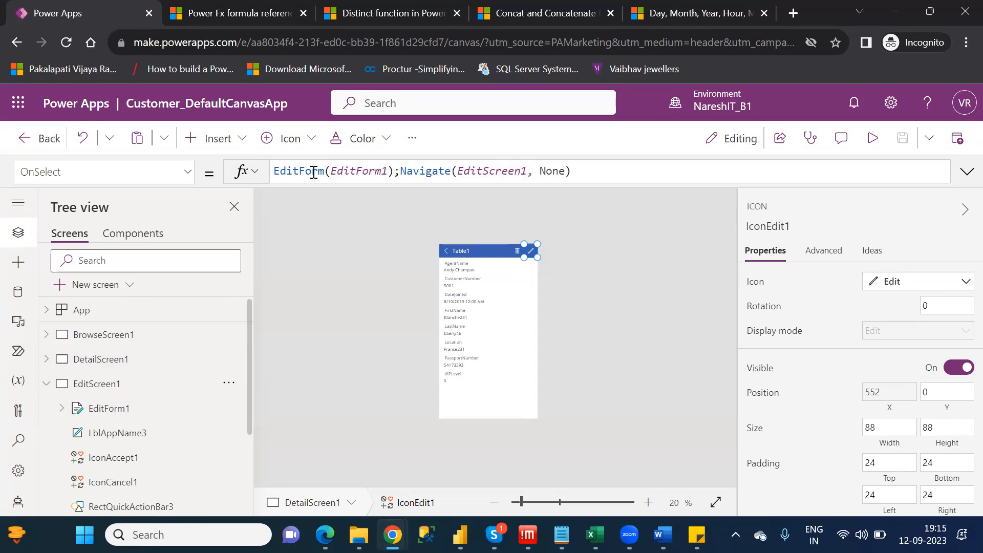
{"action": "double_click", "coordinate": [369, 171]}
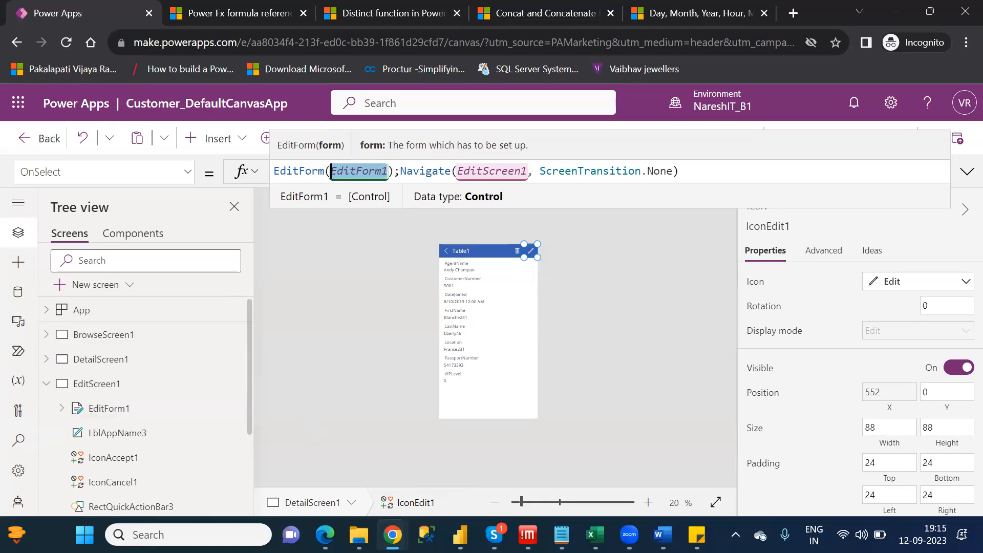
- Return to the Excel sheet, go to cell A22 and find the function following EditForm in the Notepad list
{"action": "left_click", "coordinate": [594, 535]}
{"action": "left_click", "coordinate": [652, 433]}
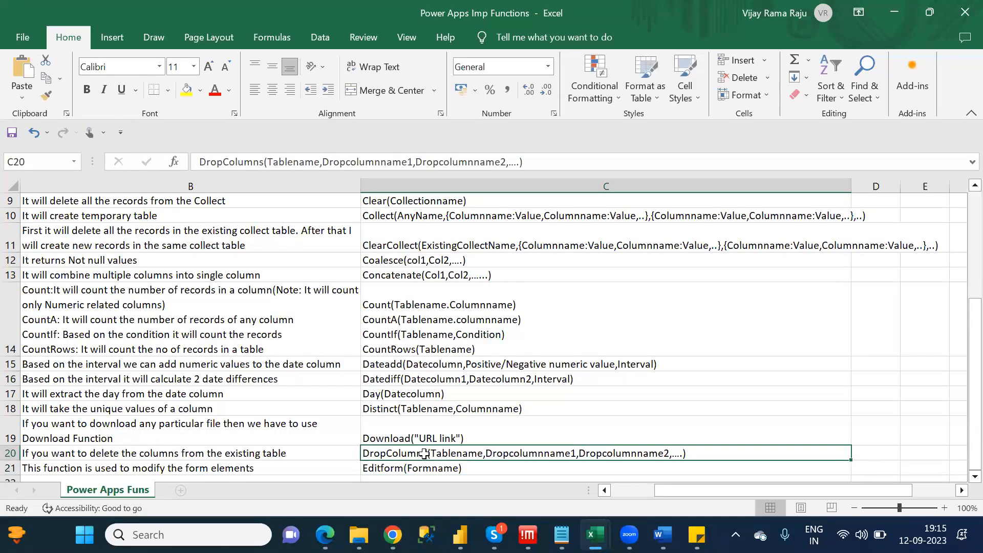
{"action": "key", "text": "Down"}
{"action": "key", "text": "Down"}
{"action": "key", "text": "Left"}
{"action": "key", "text": "Left"}
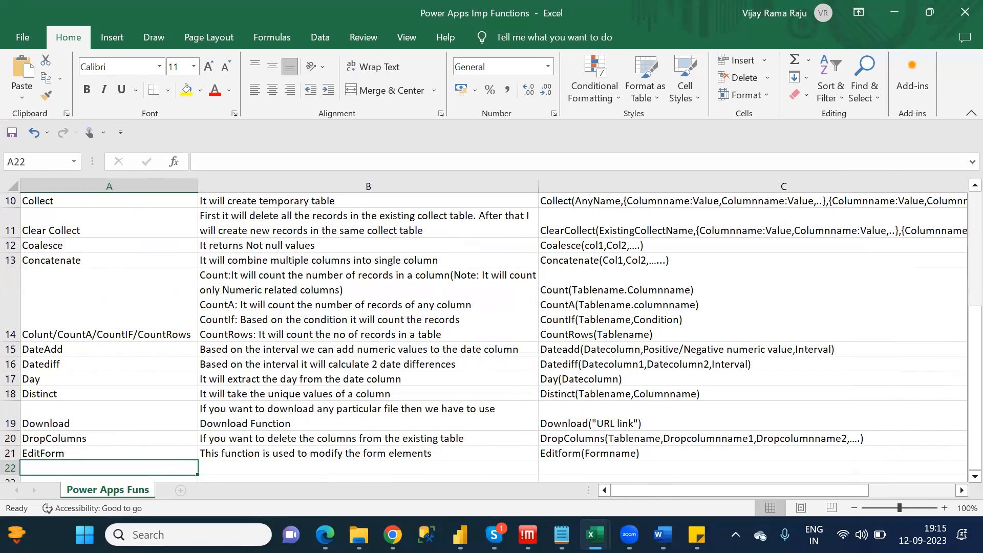
{"action": "mouse_move", "coordinate": [548, 486]}
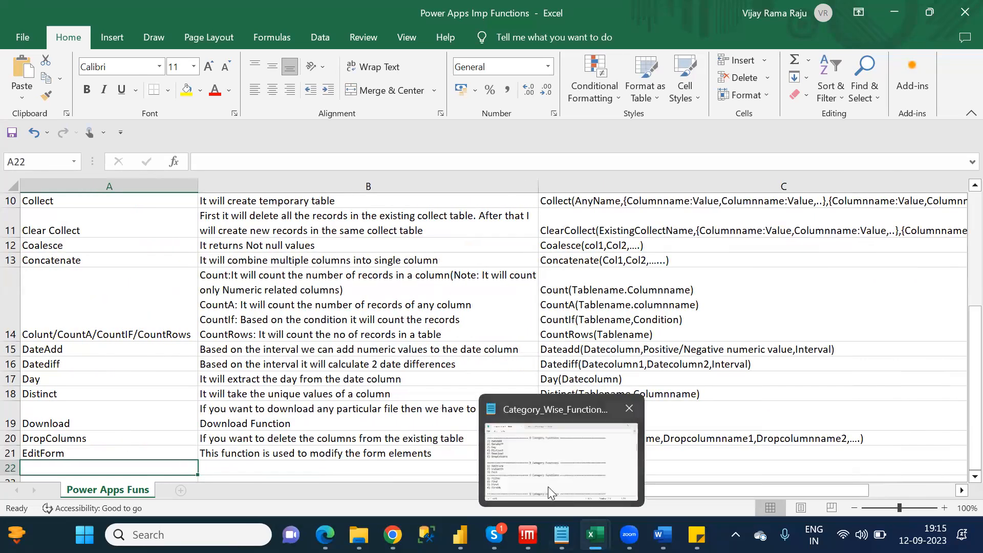
{"action": "key", "text": "alt+Tab"}
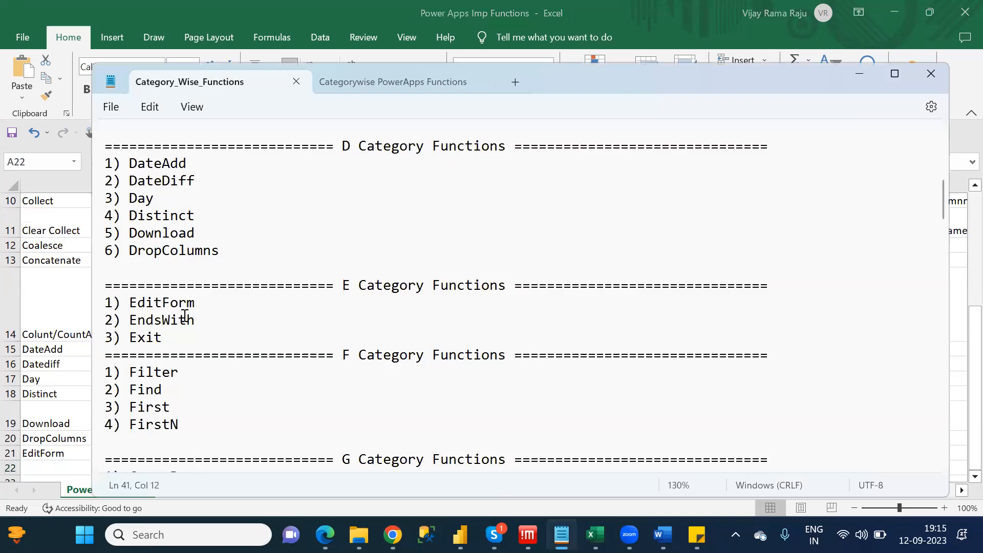
{"action": "double_click", "coordinate": [179, 320]}
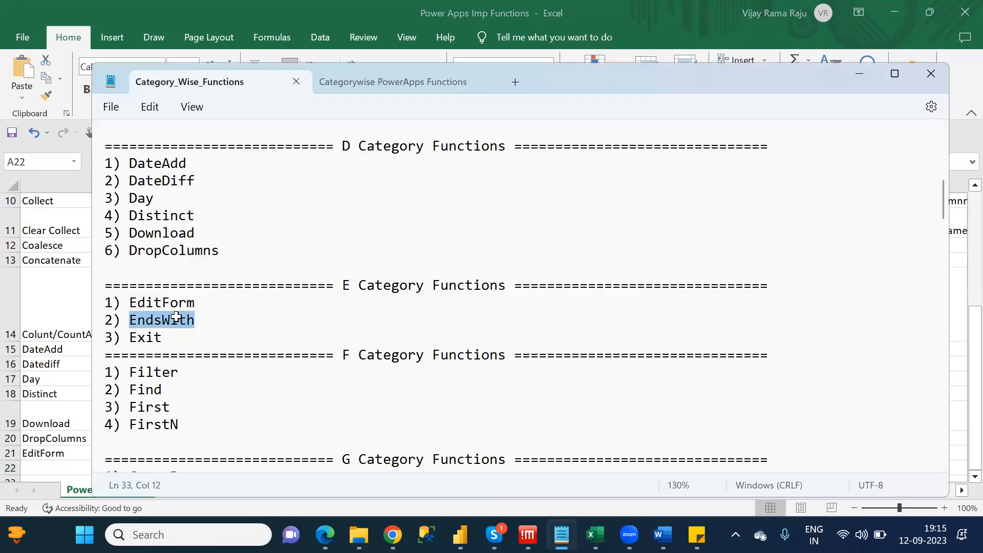
- Enter "EndsWith" in cell A22 of the Excel sheet and start its description in cell B22 with "It will"
{"action": "left_click", "coordinate": [66, 471]}
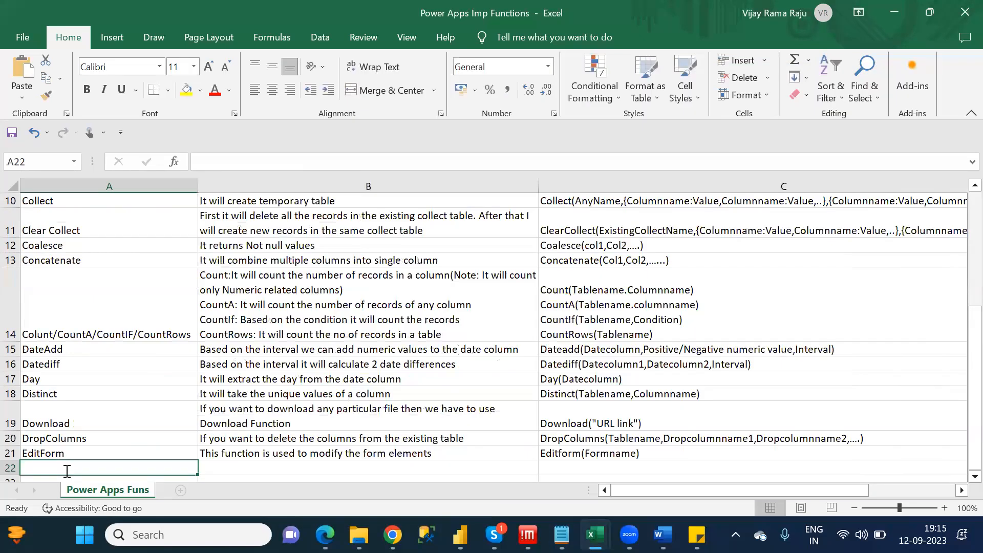
{"action": "type", "text": "End"}
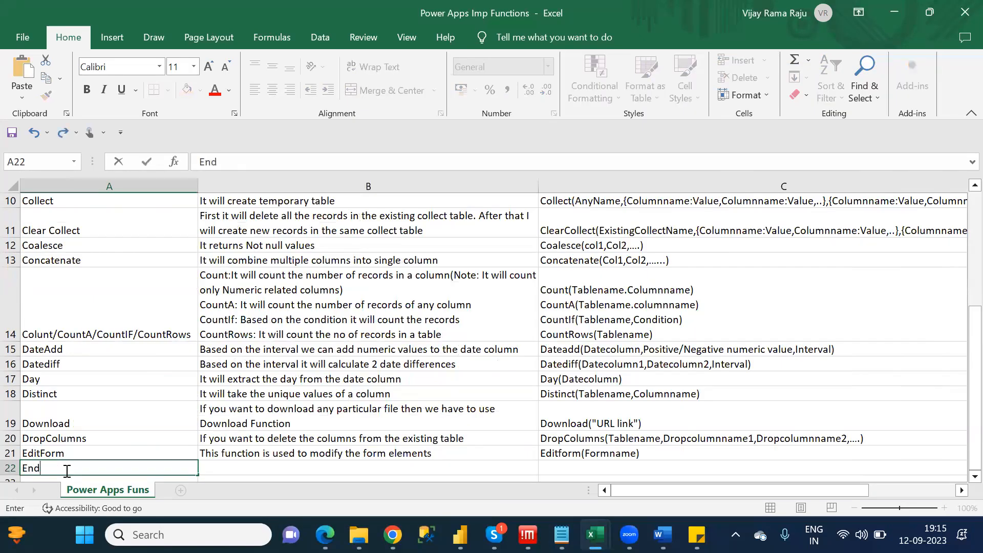
{"action": "type", "text": "sWith"}
{"action": "key", "text": "Tab"}
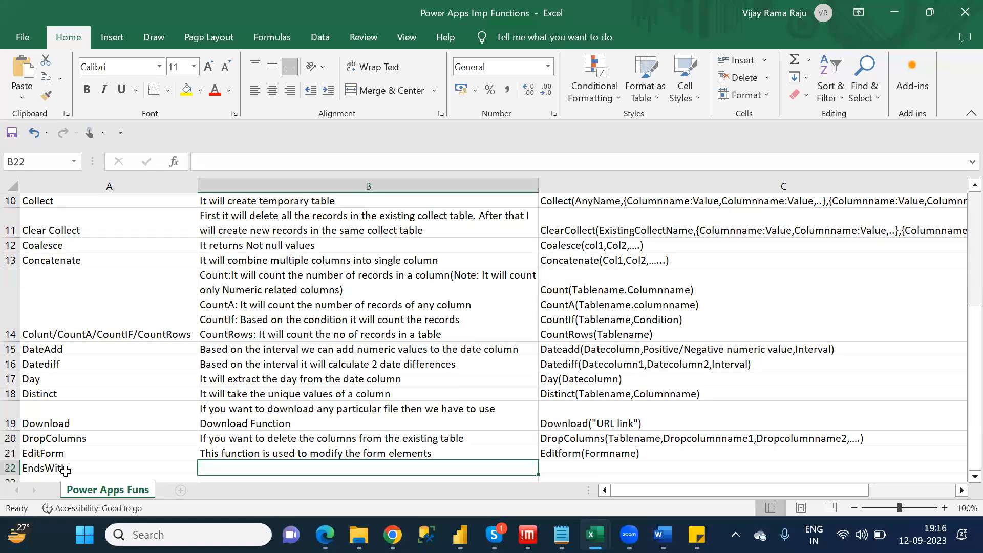
{"action": "type", "text": "It will"}
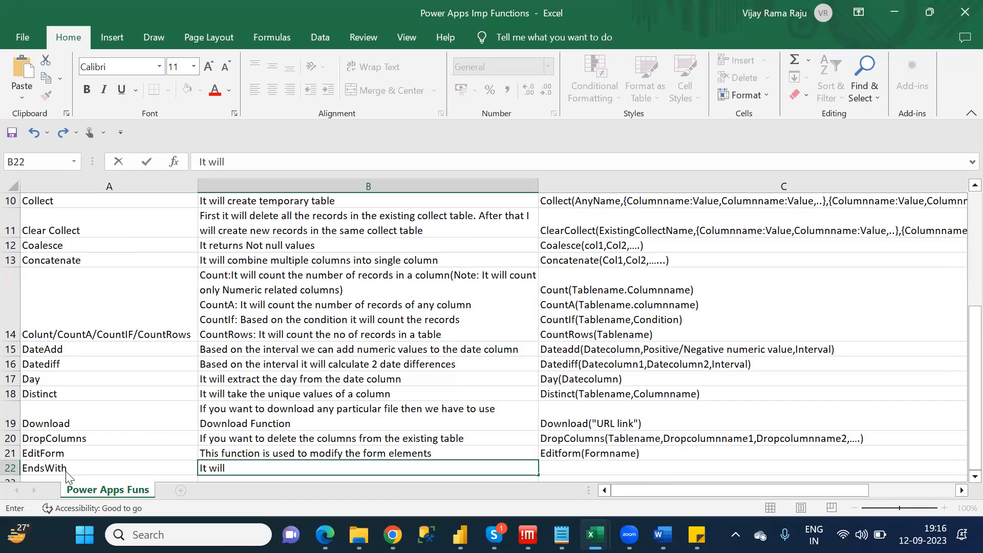
- Look up the EndsWith entry under E in the Power Fx formula reference page in Chrome
{"action": "key", "text": "alt+Tab"}
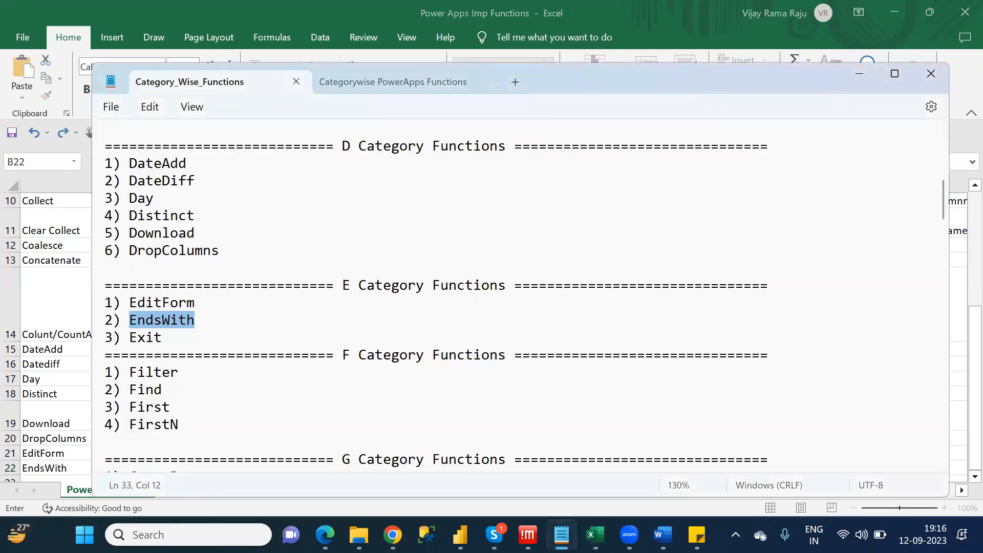
{"action": "mouse_move", "coordinate": [393, 535]}
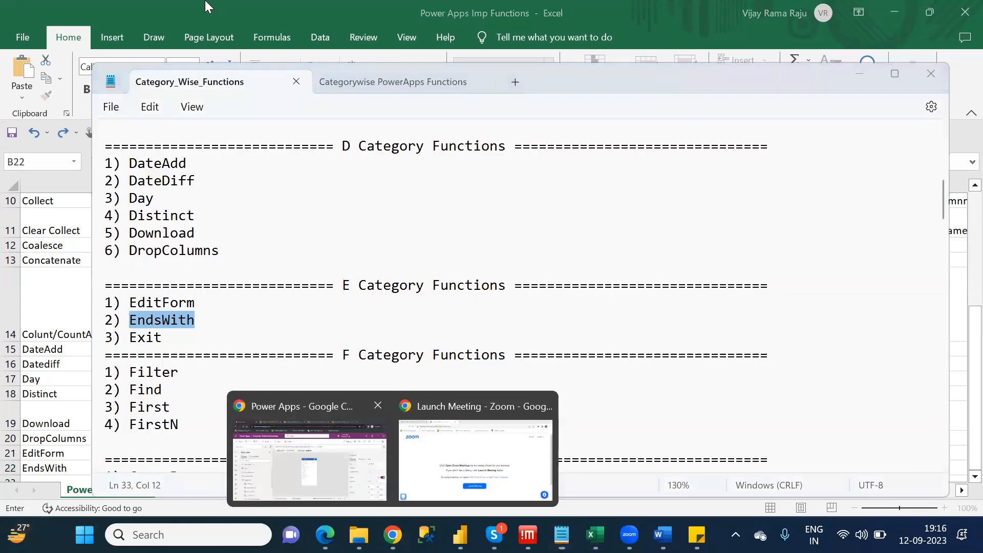
{"action": "left_click", "coordinate": [332, 468]}
{"action": "left_click", "coordinate": [228, 18]}
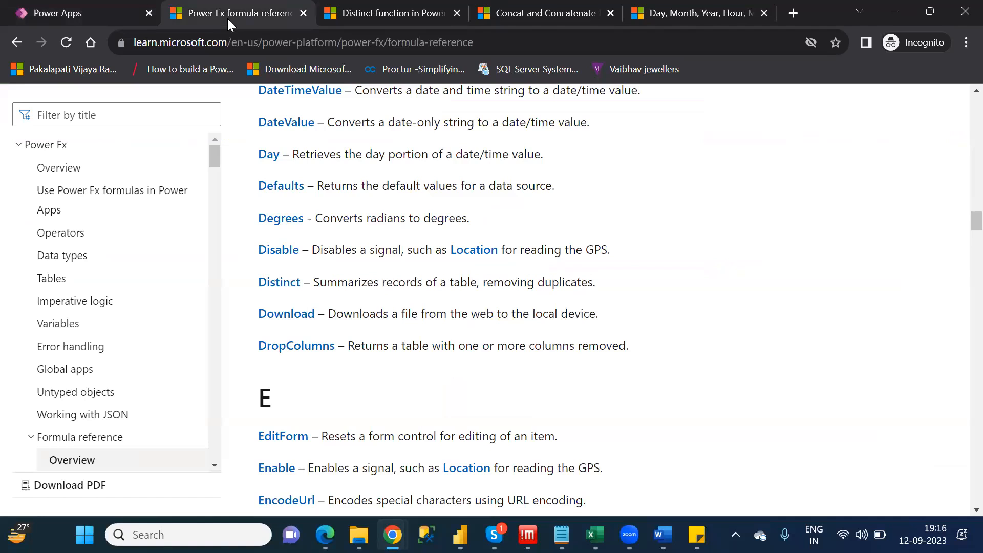
{"action": "key", "text": "Down"}
{"action": "key", "text": "Down"}
{"action": "key", "text": "Down"}
{"action": "key", "text": "Down"}
{"action": "key", "text": "Down"}
{"action": "key", "text": "Down"}
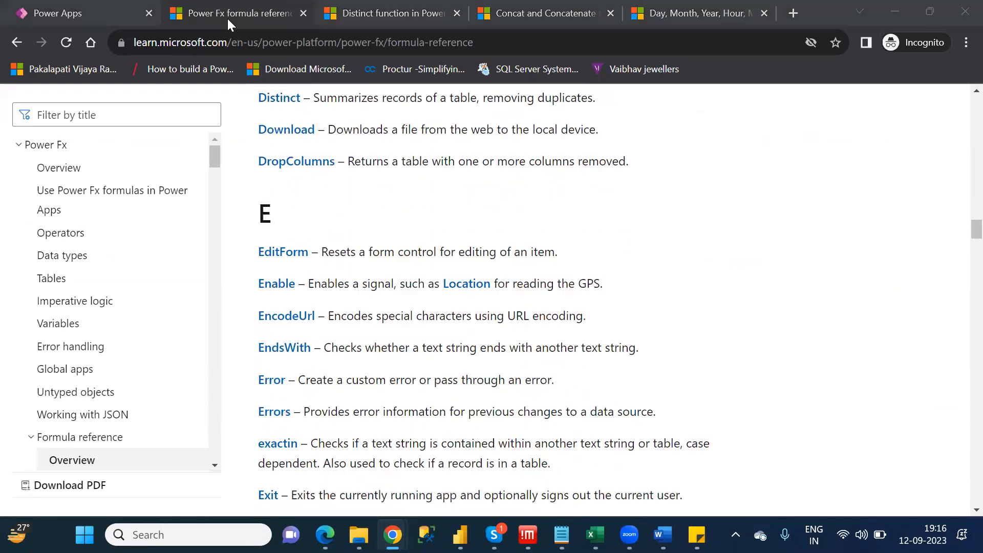
- Switch to the Power Apps Imp Functions workbook in Excel and complete cell B22 as "It will checks any particular character ends in the string"
{"action": "key", "text": "alt+Tab"}
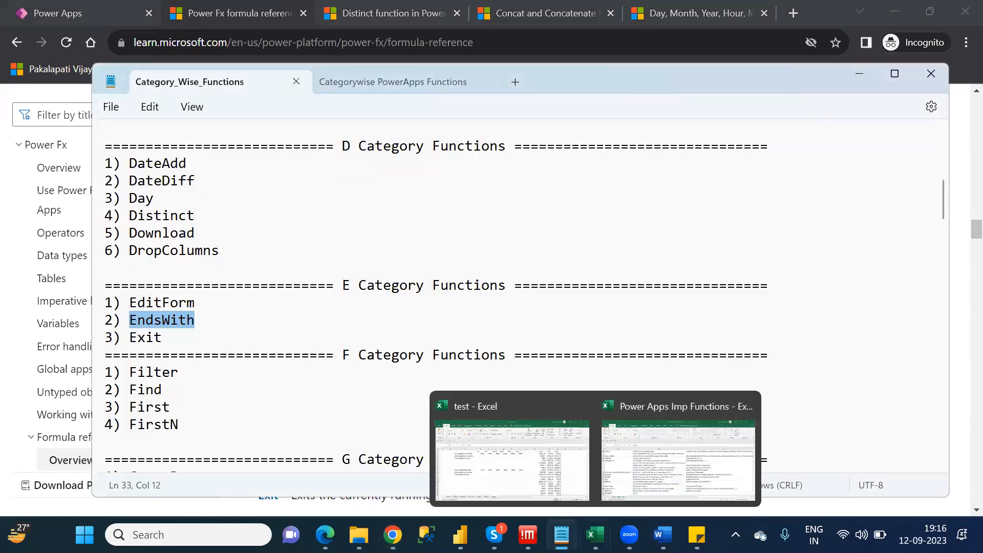
{"action": "left_click", "coordinate": [595, 534]}
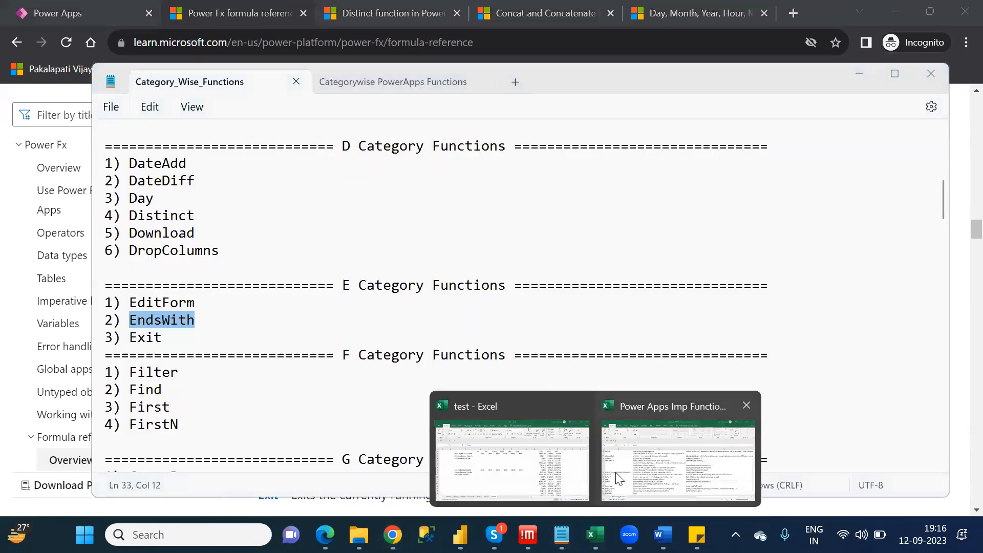
{"action": "left_click", "coordinate": [618, 474]}
{"action": "type", "text": "checks a"}
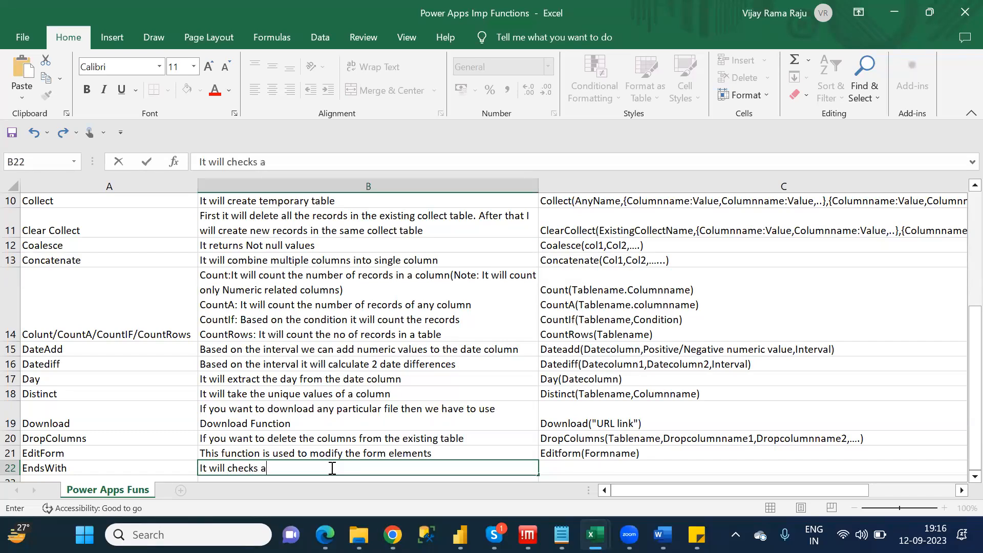
{"action": "type", "text": "ny particular c"}
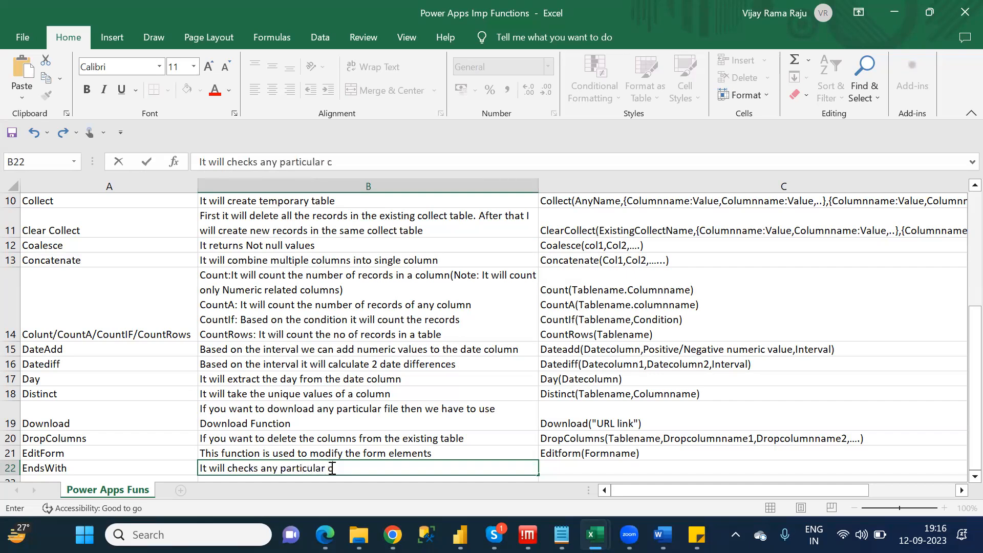
{"action": "type", "text": "haracter "}
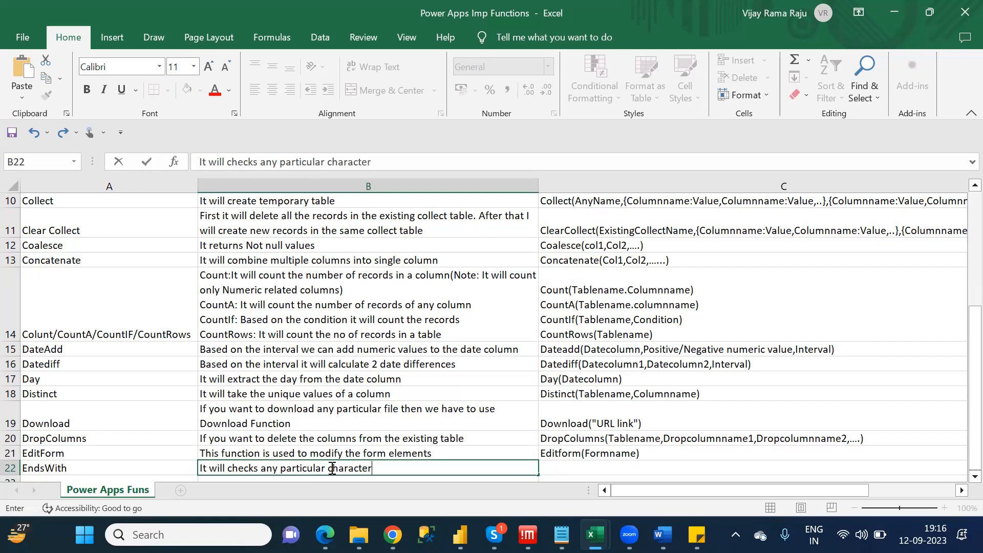
{"action": "type", "text": "ex"}
{"action": "key", "text": "BackSpace"}
{"action": "type", "text": "nds in the string"}
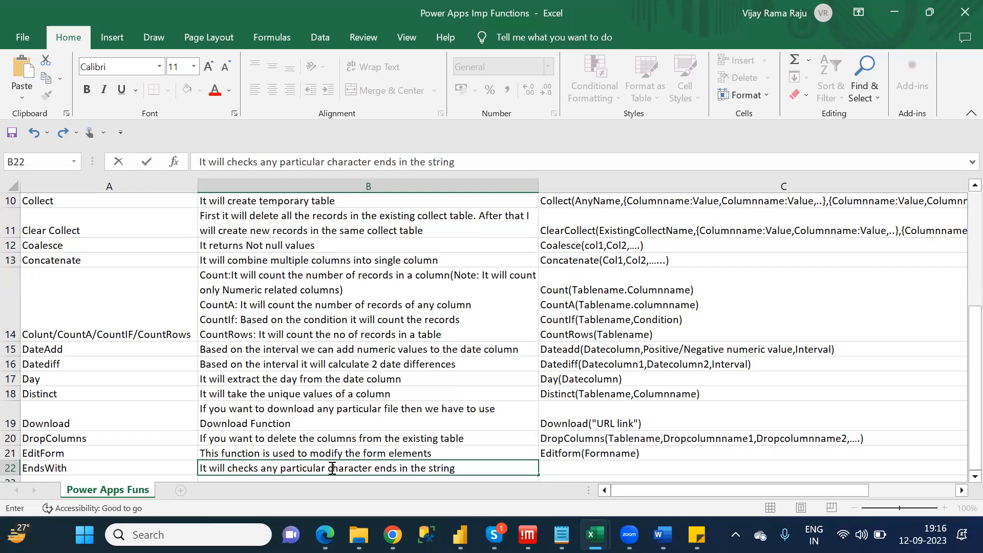
- Start the syntax entry in cell C22 with "EndsWith("
{"action": "key", "text": "Tab"}
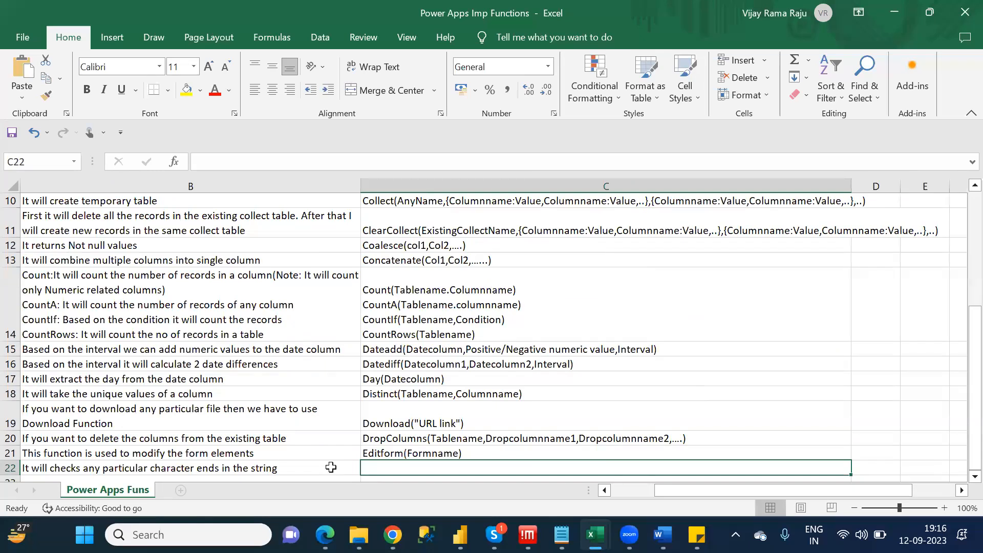
{"action": "type", "text": "EndsW"}
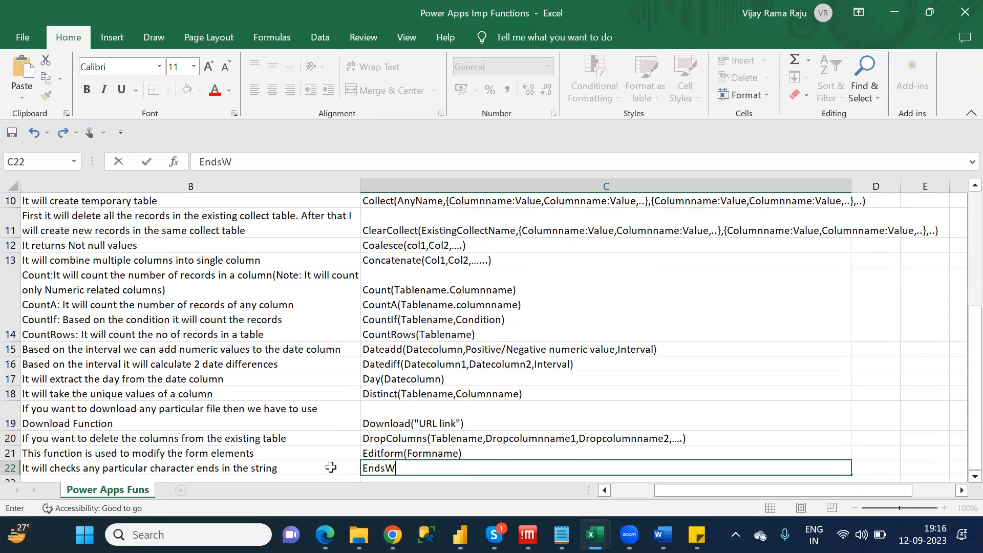
{"action": "type", "text": "ith("}
- Open the EndsWith page in a new tab from the Power Fx formula reference in Chrome and read its Syntax section
{"action": "key", "text": "alt+Tab"}
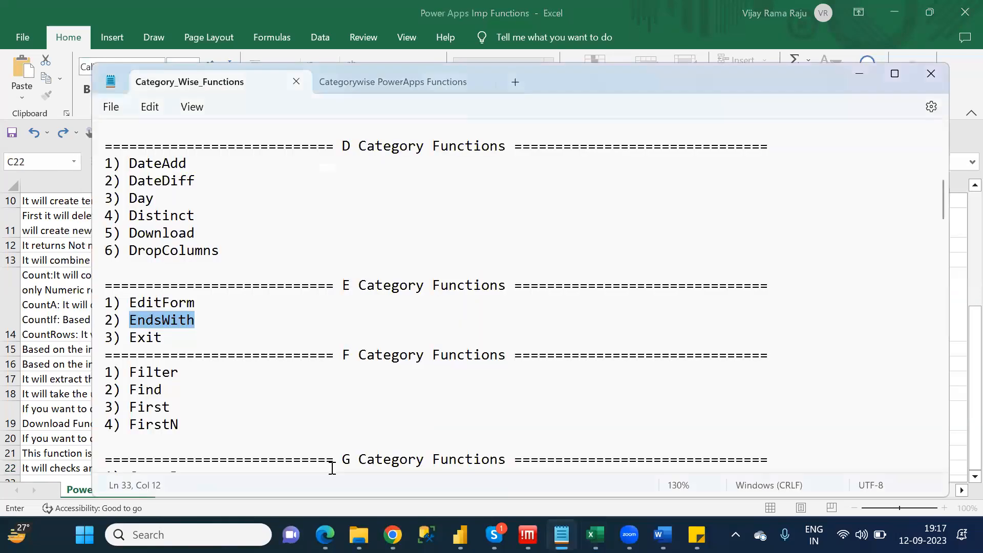
{"action": "mouse_move", "coordinate": [393, 535]}
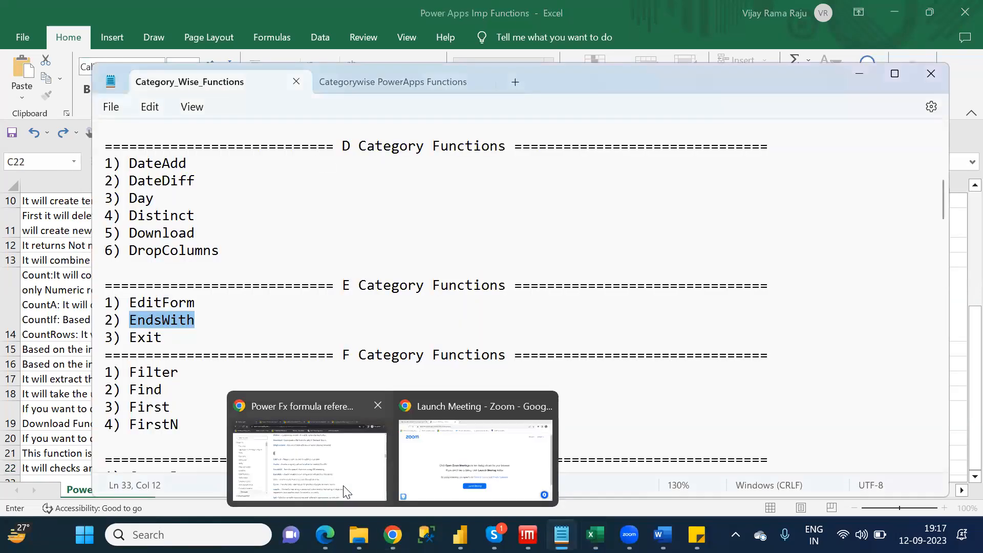
{"action": "left_click", "coordinate": [345, 489]}
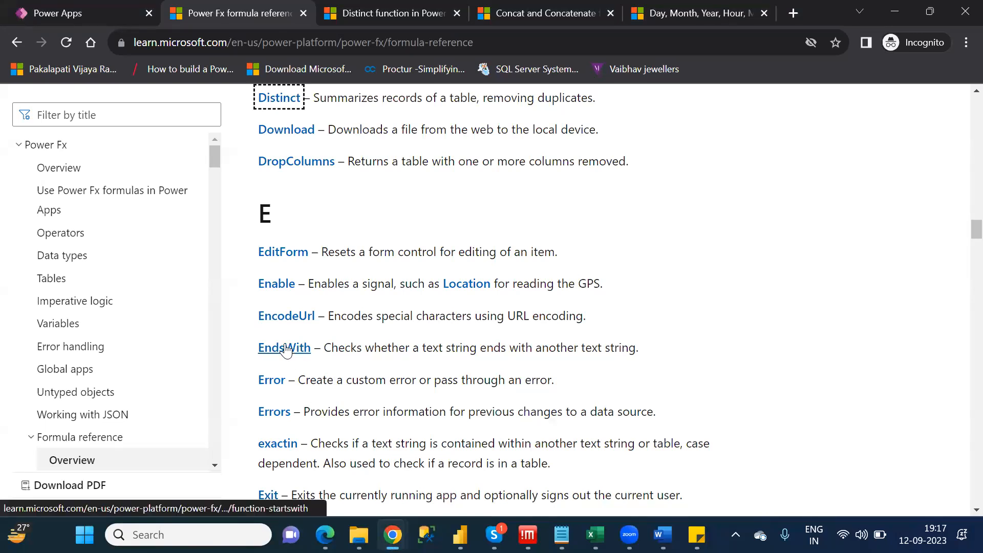
{"action": "left_click", "coordinate": [285, 350], "text": "ctrl"}
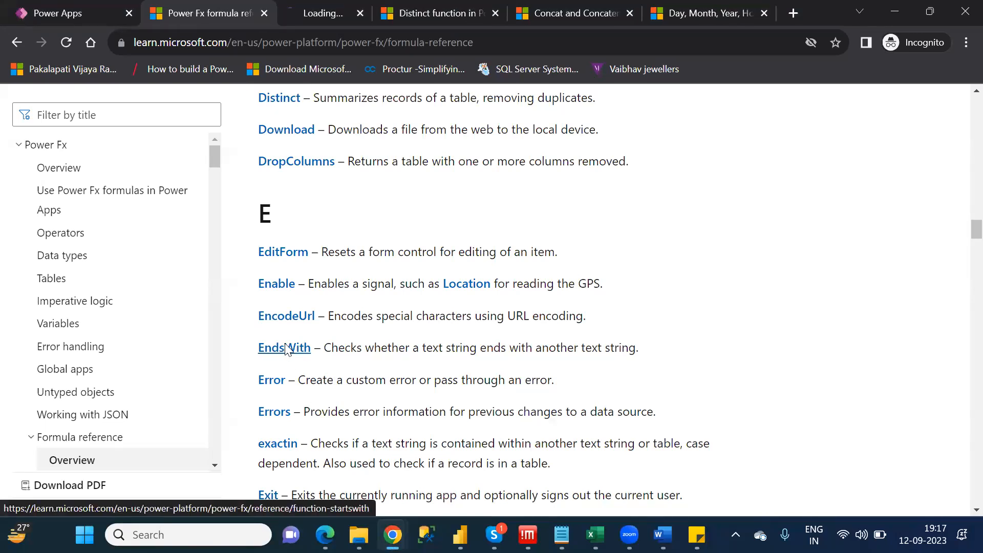
{"action": "left_click", "coordinate": [310, 17]}
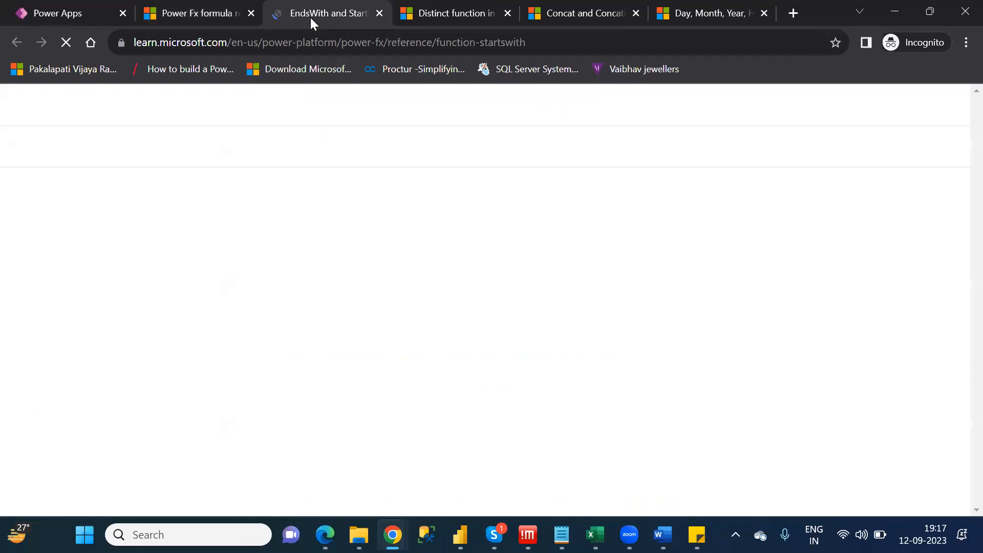
{"action": "scroll", "coordinate": [310, 18], "scroll_direction": "down", "scroll_amount": 2}
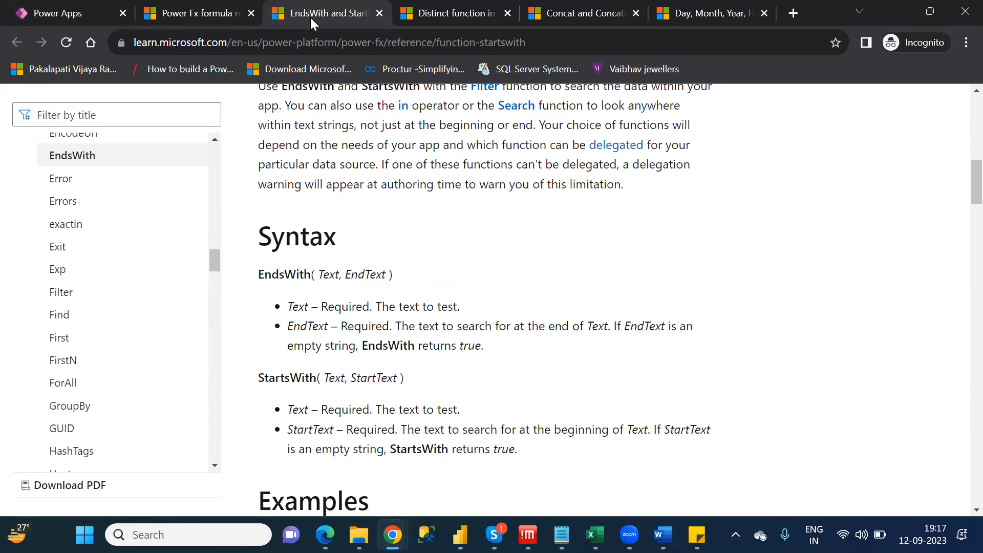
{"action": "key", "text": "alt+Tab"}
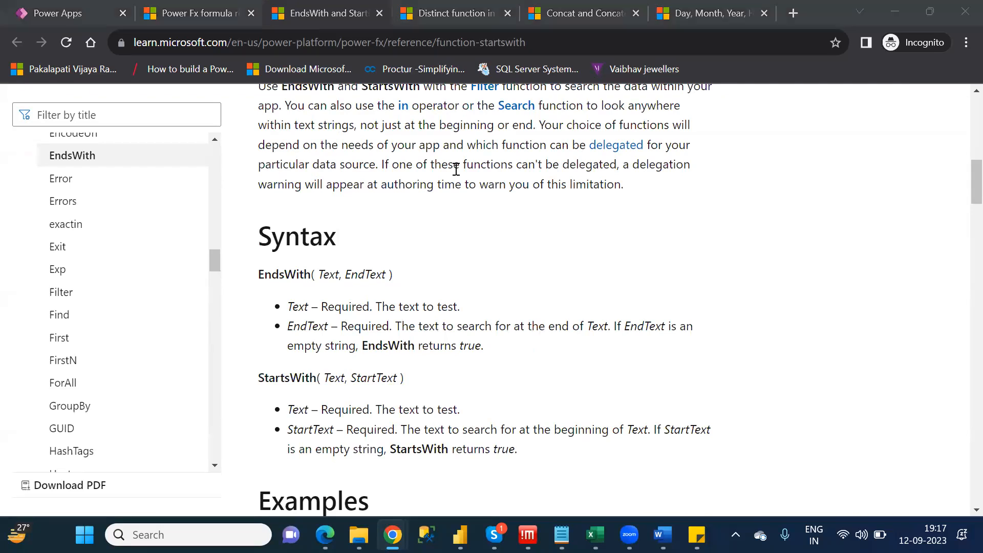
{"action": "key", "text": "alt+Tab"}
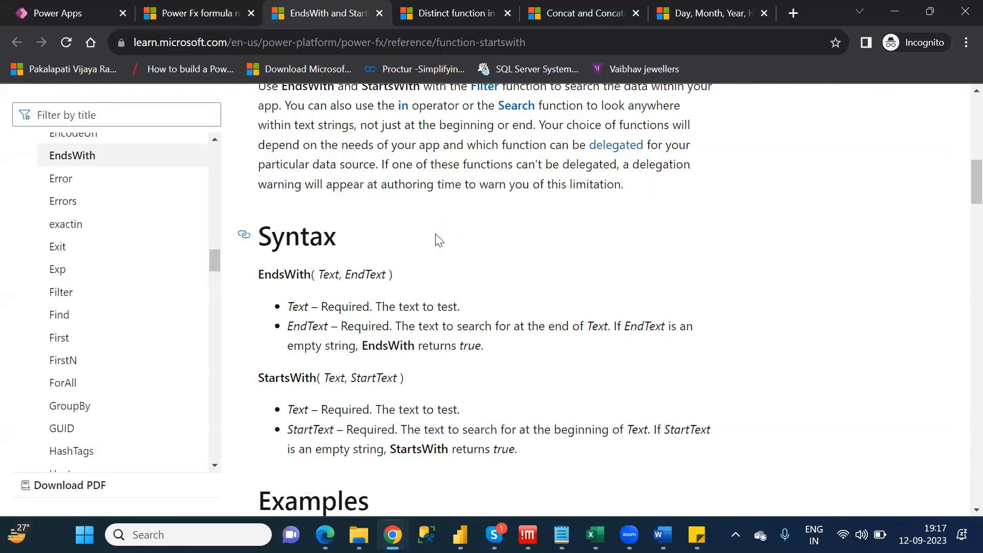
- Return to the Excel sheet and extend the syntax in cell C22 to "EndsWith(Columnname," without quotation marks after the comma
{"action": "key", "text": "alt+Tab"}
{"action": "key", "text": "alt+Tab"}
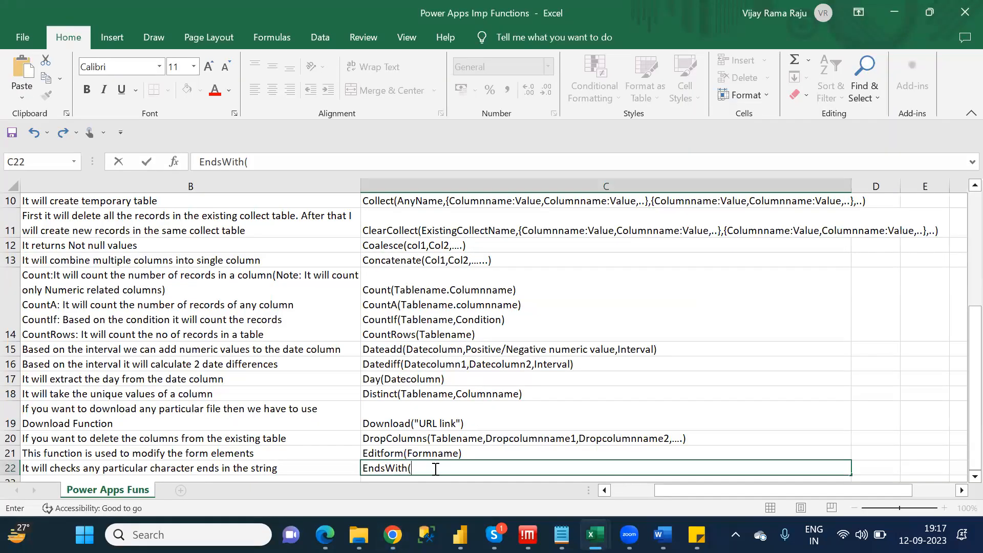
{"action": "type", "text": "Columnname,\"\""}
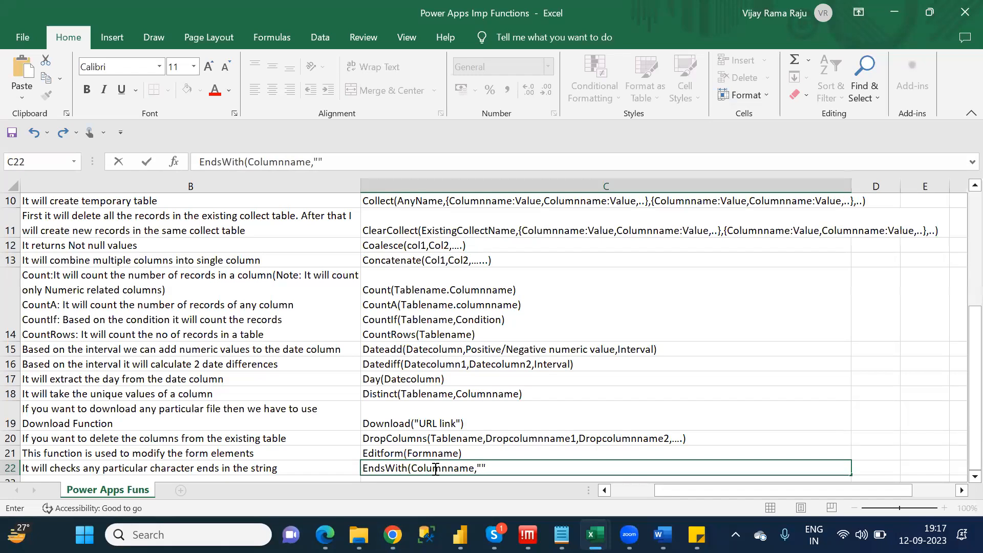
{"action": "key", "text": "Left"}
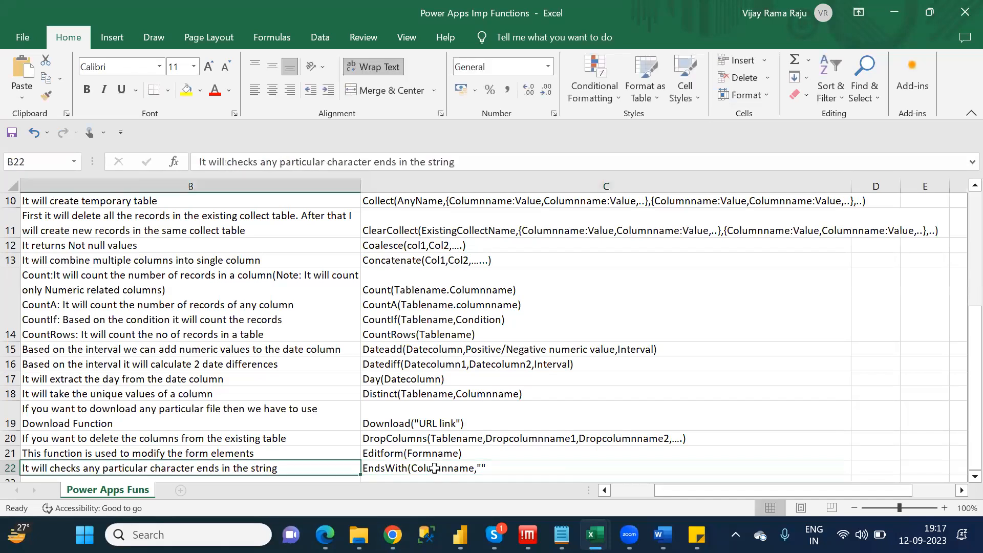
{"action": "left_click", "coordinate": [474, 468]}
{"action": "left_click", "coordinate": [329, 160]}
{"action": "key", "text": "BackSpace"}
{"action": "key", "text": "BackSpace"}
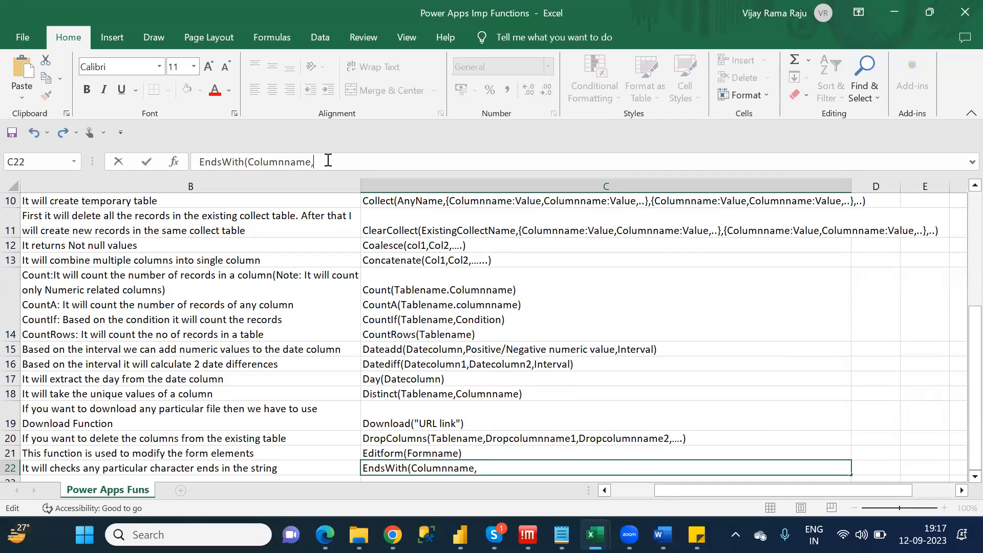
- Recheck the EndsWith syntax in Chrome and complete cell C22 in Excel as "EndsWith(Columnname,Endtext)"
{"action": "key", "text": "alt+Tab"}
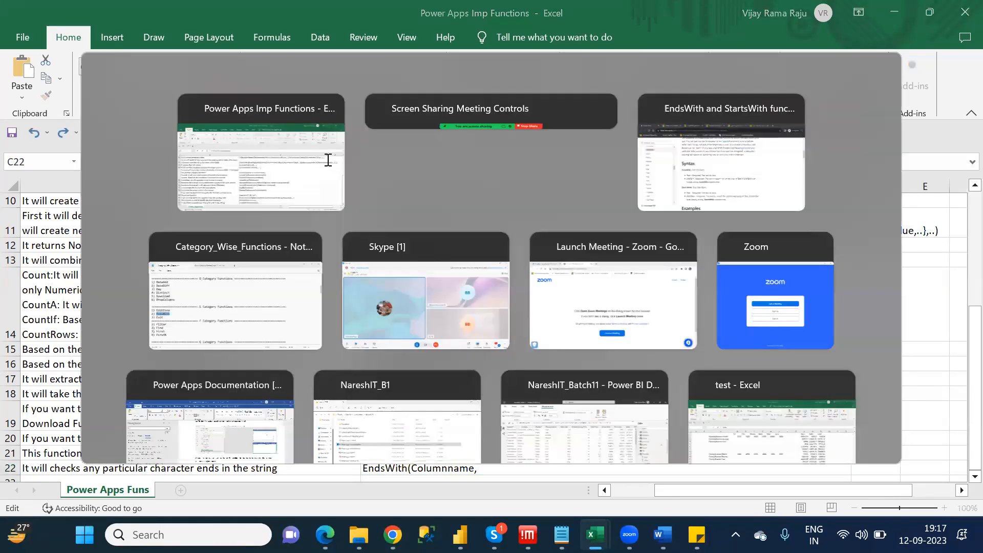
{"action": "key", "text": "alt+Tab"}
{"action": "key", "text": "Tab"}
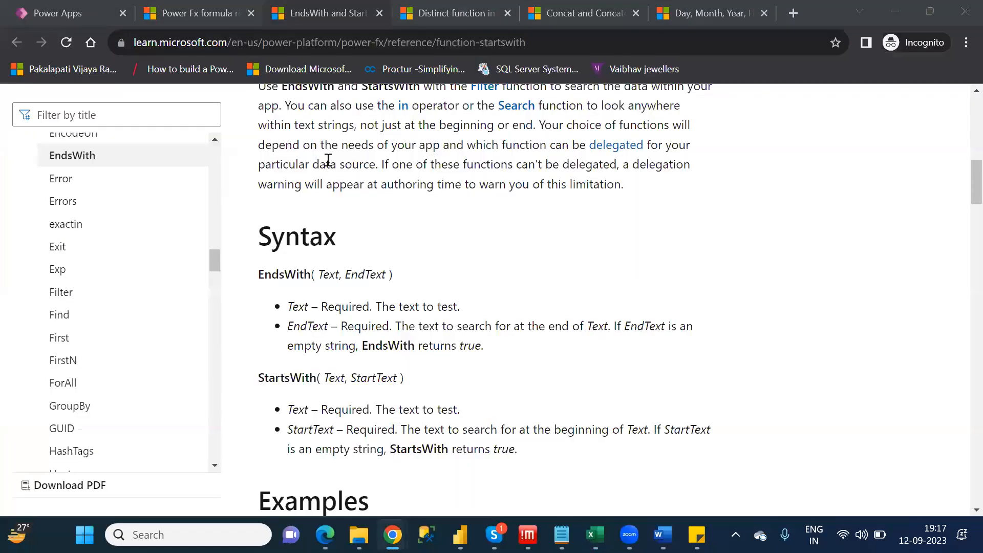
{"action": "key", "text": "alt+Tab"}
{"action": "key", "text": "Tab"}
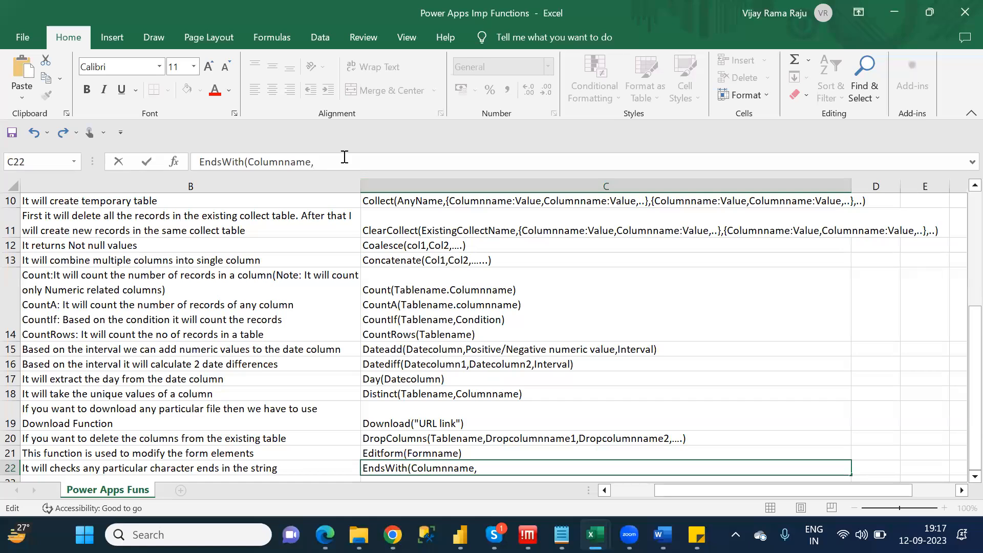
{"action": "type", "text": "Endtext)"}
{"action": "double_click", "coordinate": [336, 162]}
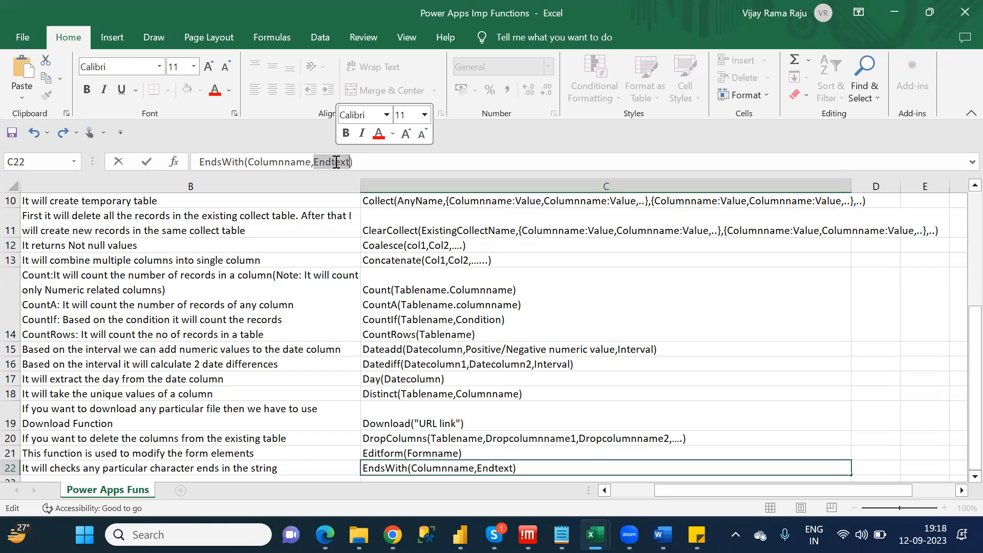
{"action": "key", "text": "Right"}
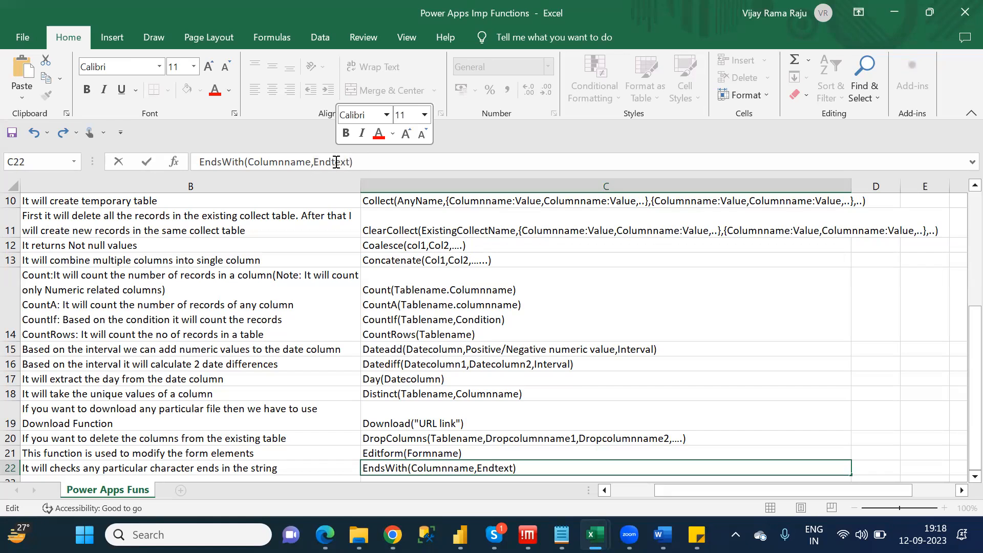
{"action": "left_click", "coordinate": [318, 429]}
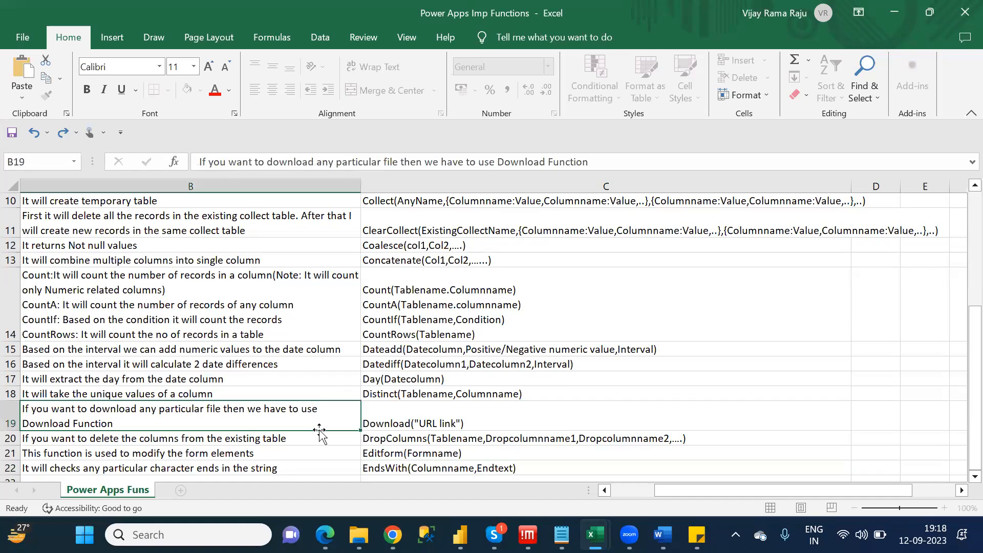
- Go to cell A23 and find the function following EndsWith in the Notepad list of E category functions
{"action": "key", "text": "Down"}
{"action": "key", "text": "Down"}
{"action": "key", "text": "Down"}
{"action": "key", "text": "Down"}
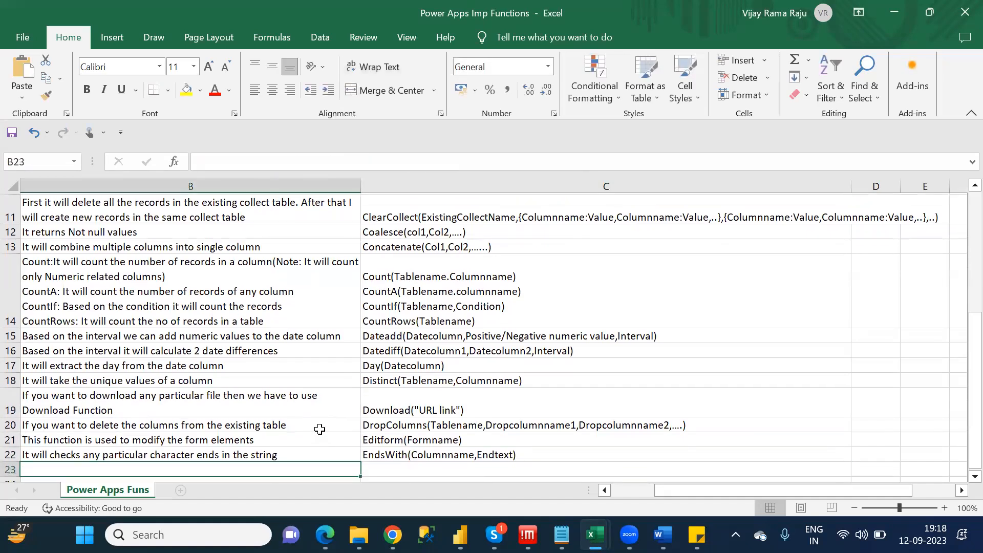
{"action": "key", "text": "Left"}
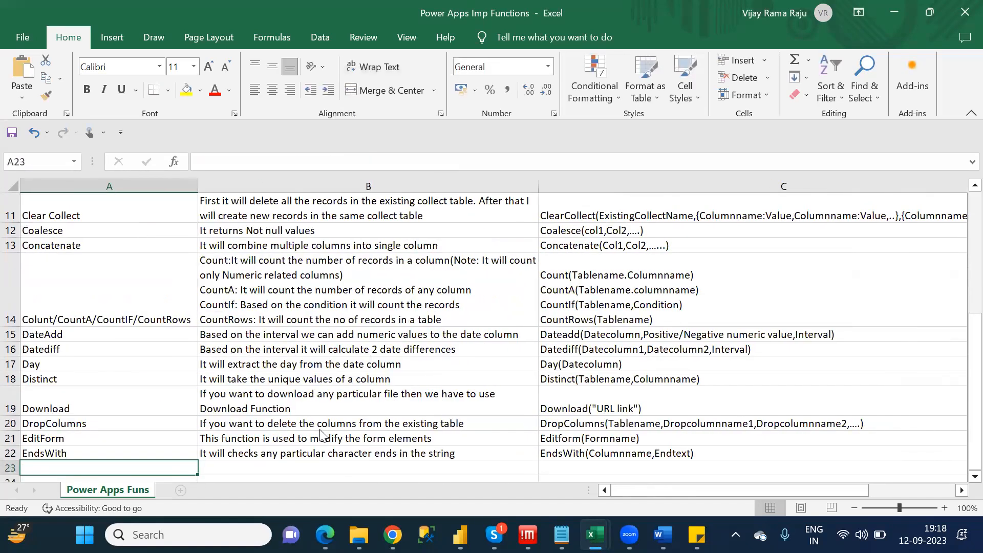
{"action": "key", "text": "alt+Tab"}
{"action": "key", "text": "alt+Tab"}
{"action": "key", "text": "alt+Tab"}
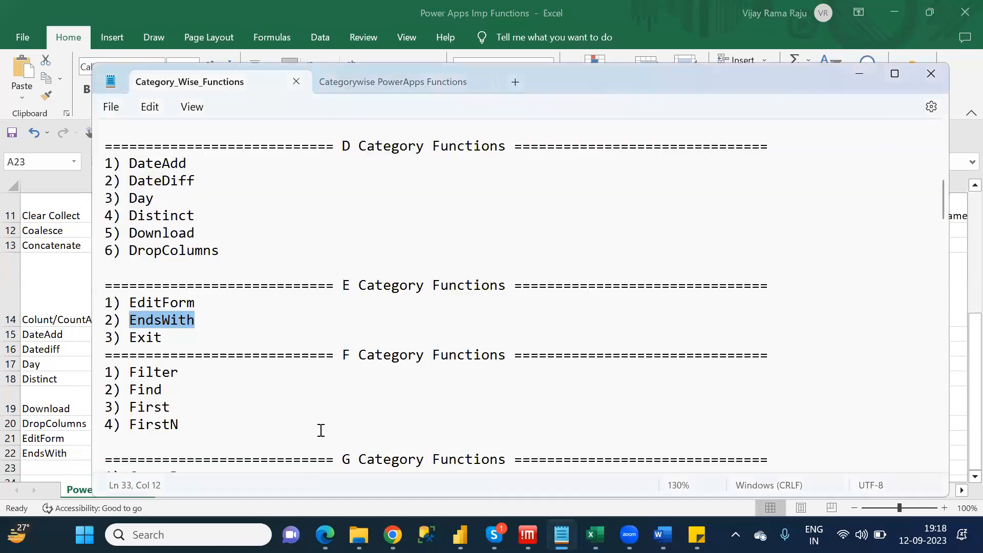
- Return to the Excel sheet and enter "Exit" as the function name in cell A23
{"action": "key", "text": "alt+Tab"}
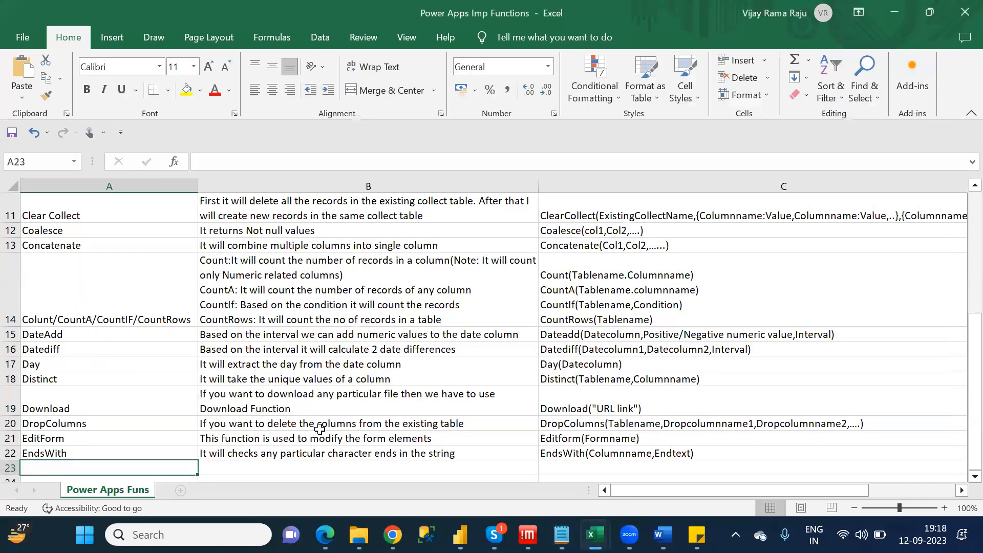
{"action": "type", "text": "Exit"}
{"action": "key", "text": "BackSpace"}
{"action": "key", "text": "BackSpace"}
{"action": "type", "text": "it"}
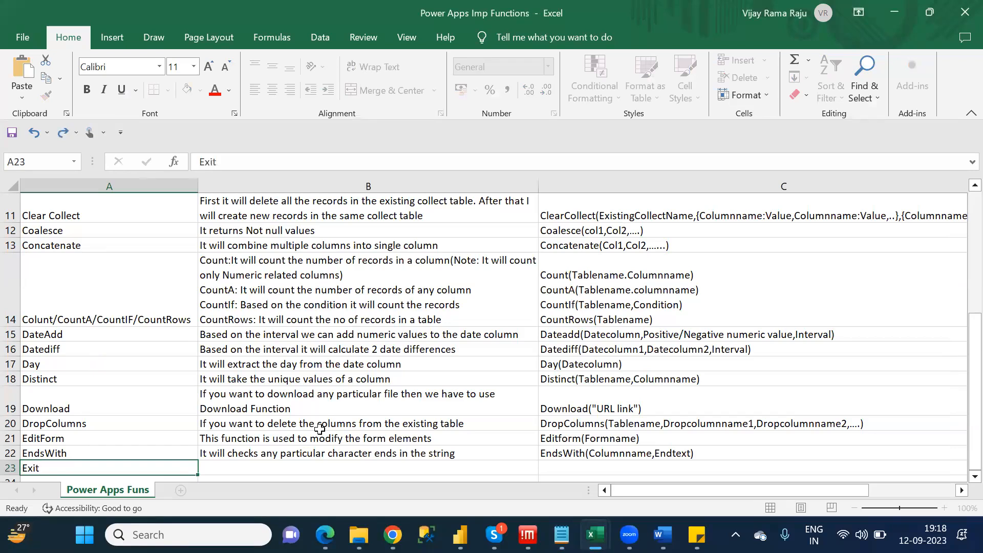
- Enter "It will come out of the current canvas app" as the Exit description in cell B23
{"action": "key", "text": "Tab"}
{"action": "type", "text": "It wi"}
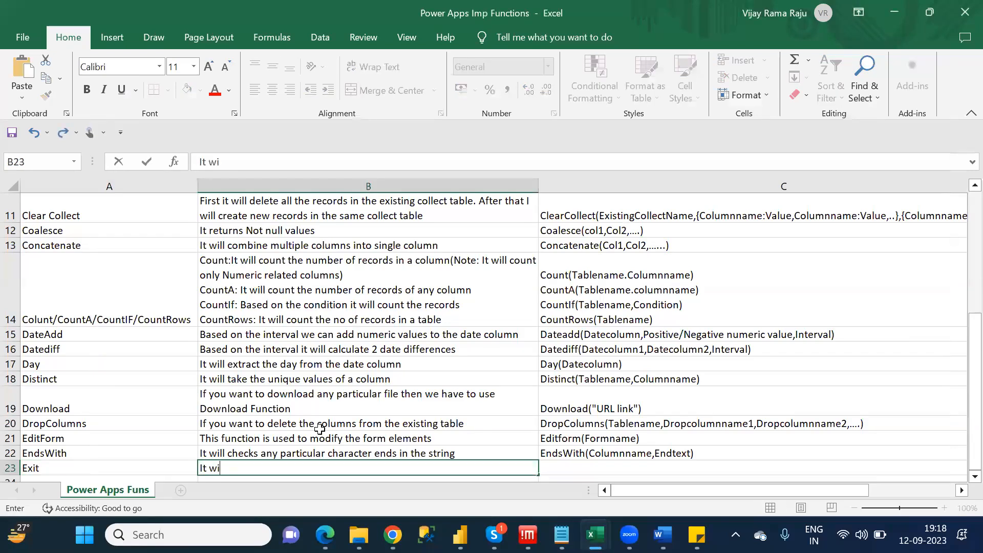
{"action": "type", "text": "ll com"}
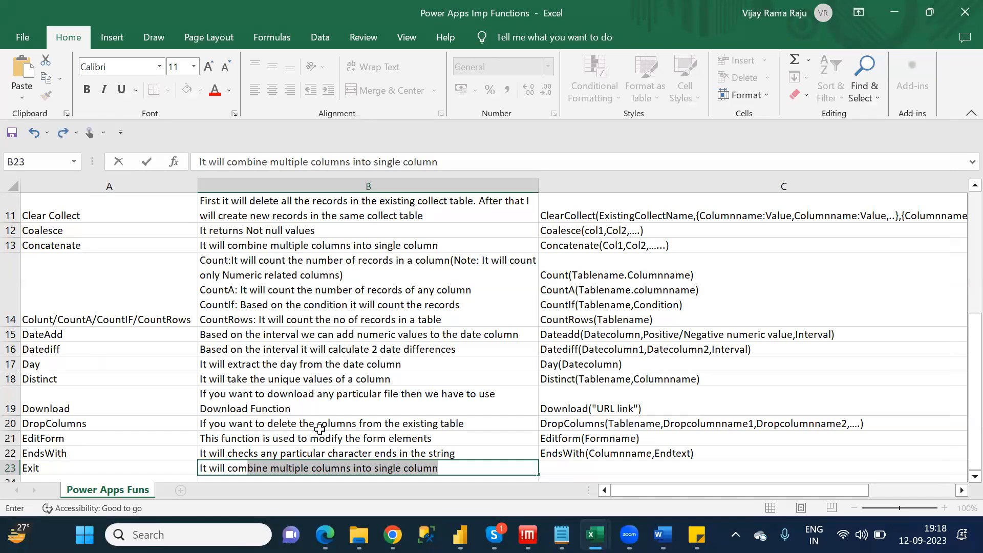
{"action": "type", "text": "e out"}
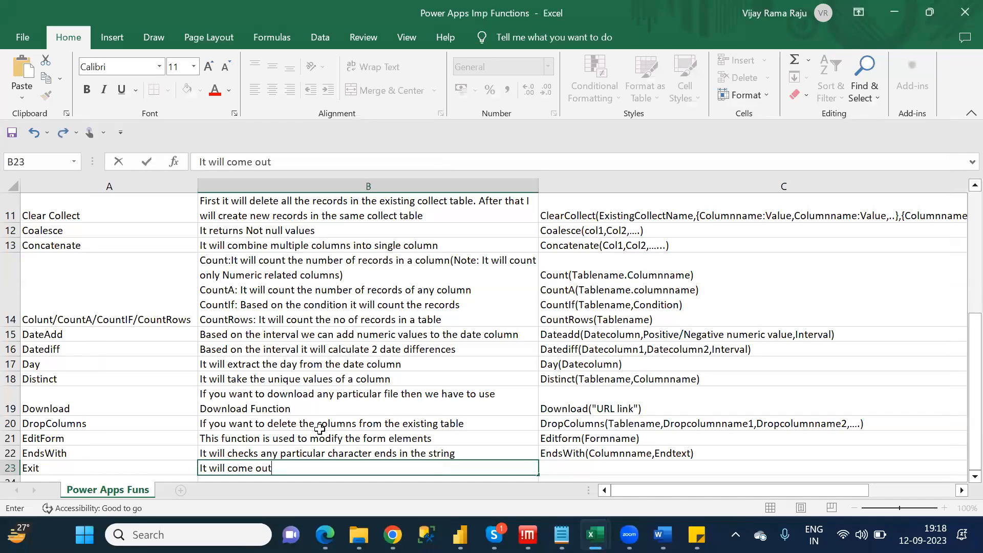
{"action": "type", "text": " the"}
{"action": "key", "text": "BackSpace"}
{"action": "key", "text": "BackSpace"}
{"action": "key", "text": "BackSpace"}
{"action": "type", "text": "of the current"}
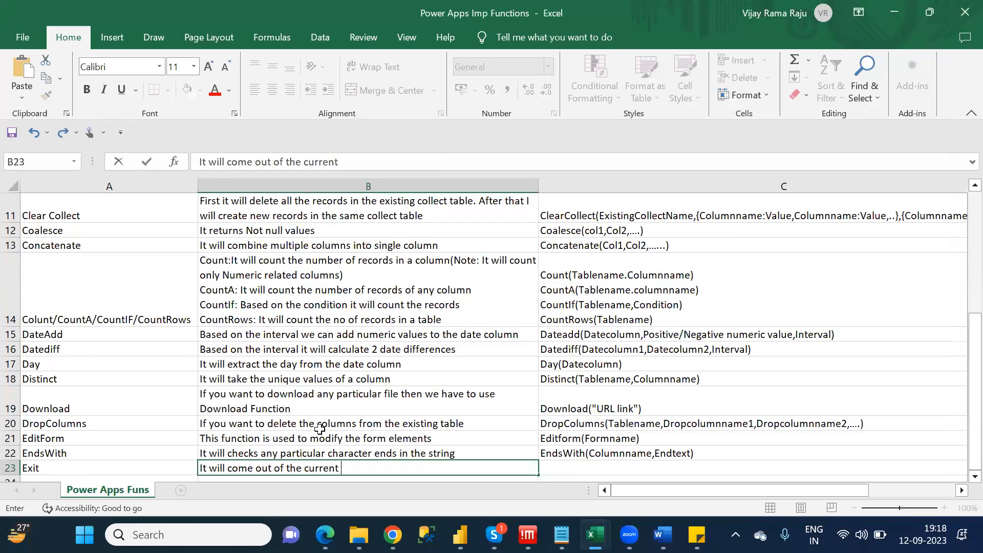
{"action": "type", "text": " canvas app"}
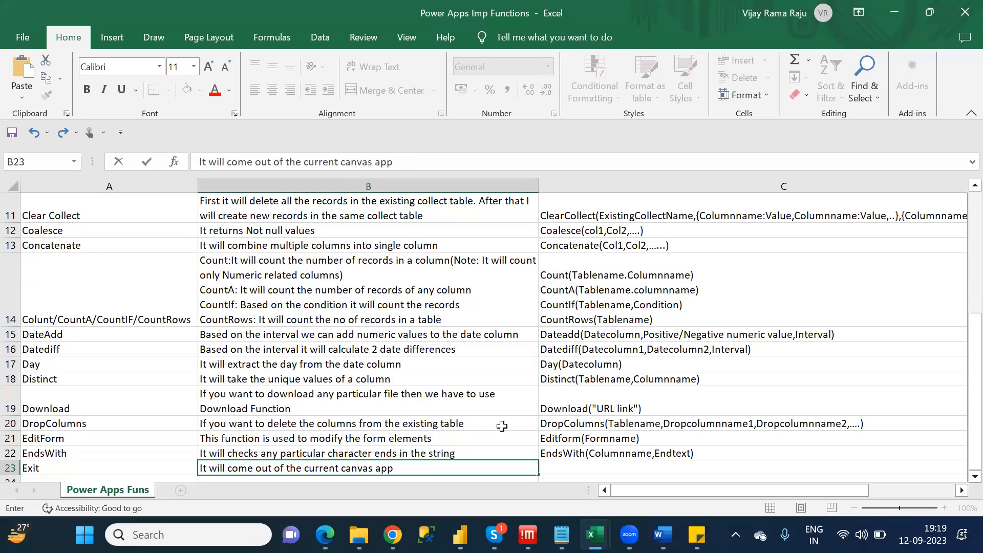
- Enter "Exit()" as the syntax of the Exit function in cell C23
{"action": "left_click", "coordinate": [597, 470]}
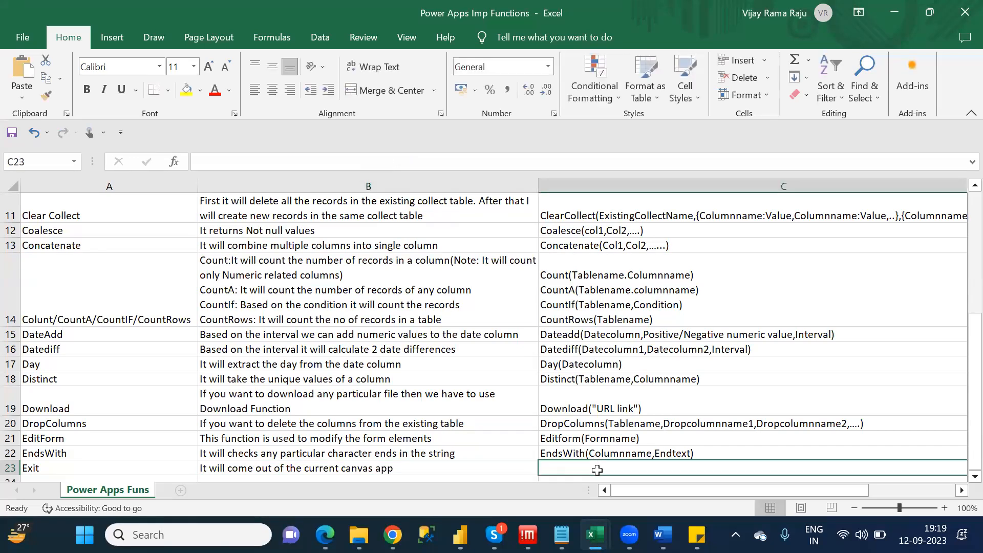
{"action": "type", "text": "E"}
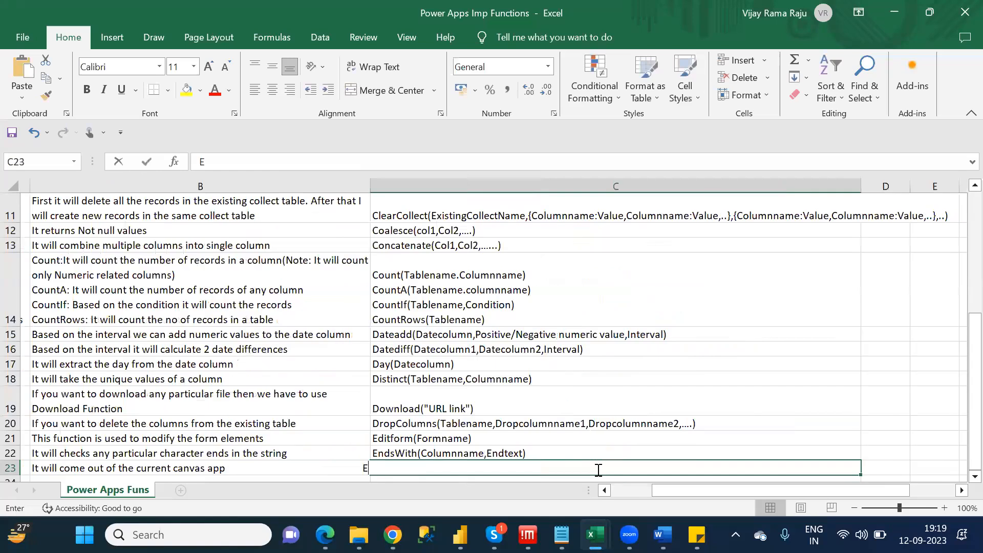
{"action": "type", "text": "xit()"}
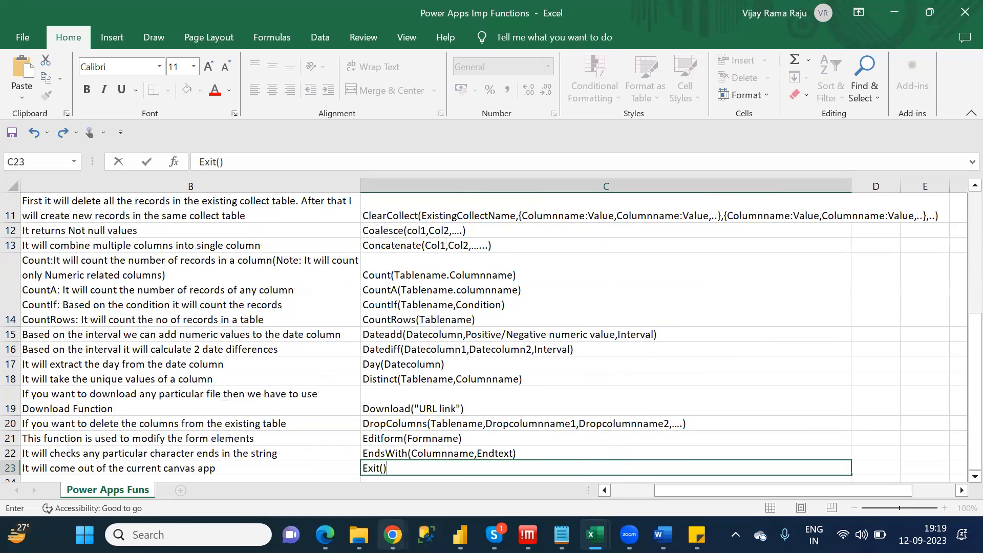
- Switch to Chrome, close the EndsWith page and open the Exit function page from the Power Fx formula reference
{"action": "left_click", "coordinate": [393, 535]}
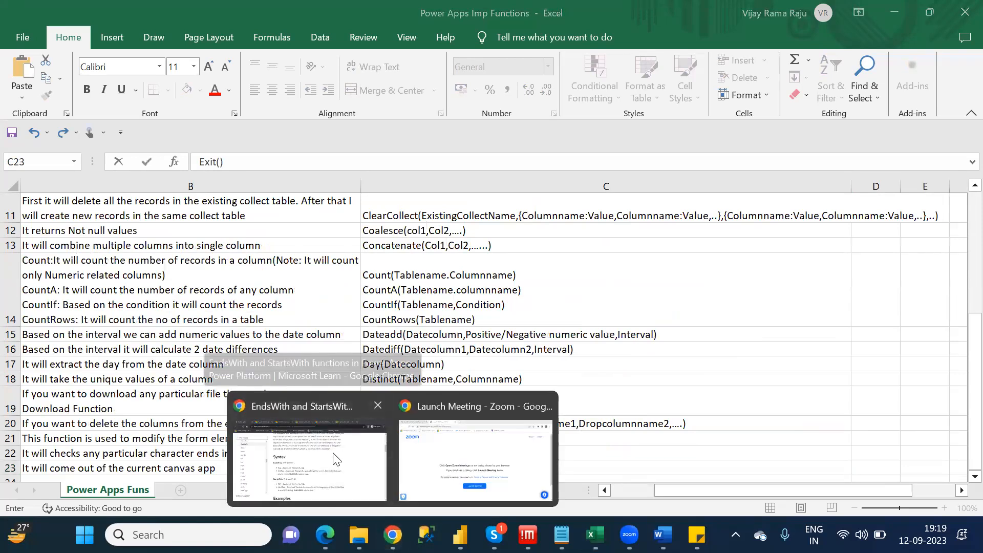
{"action": "left_click", "coordinate": [334, 458]}
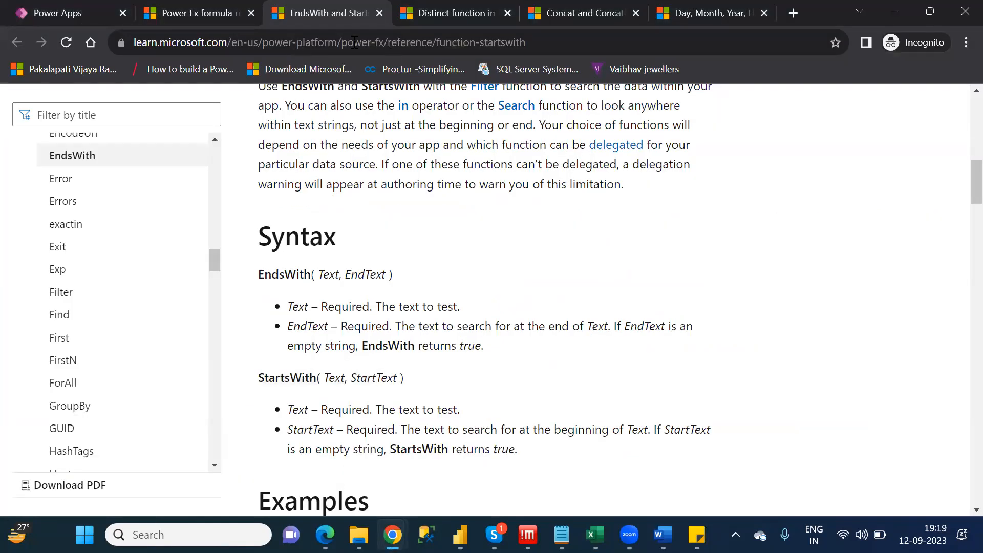
{"action": "left_click", "coordinate": [379, 14]}
{"action": "left_click", "coordinate": [197, 12]}
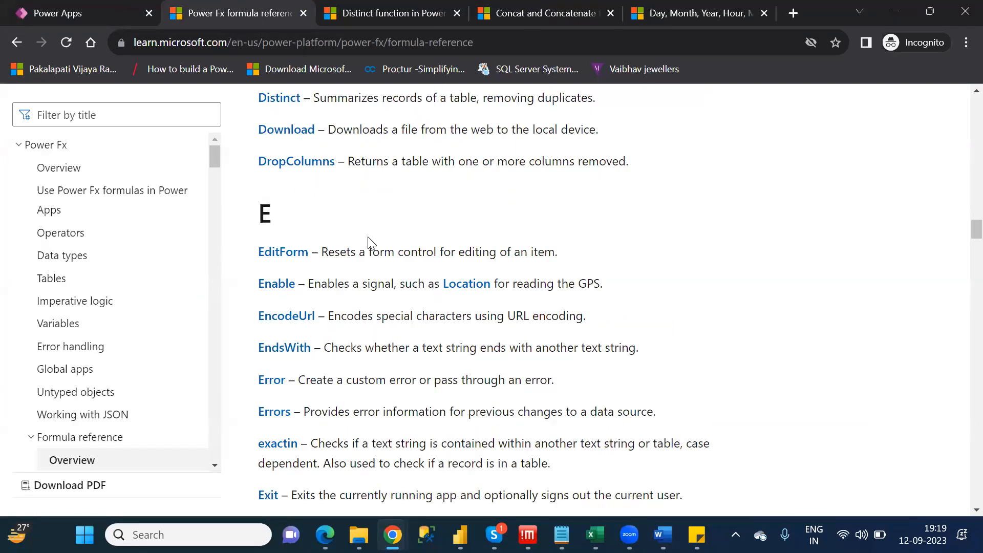
{"action": "scroll", "coordinate": [368, 237], "scroll_direction": "down", "scroll_amount": 2}
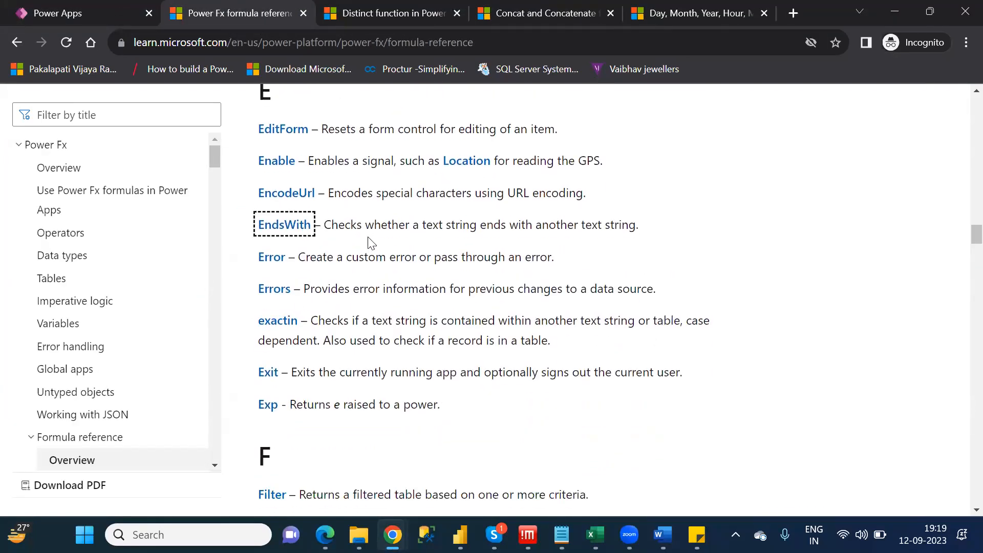
{"action": "left_click", "coordinate": [269, 376]}
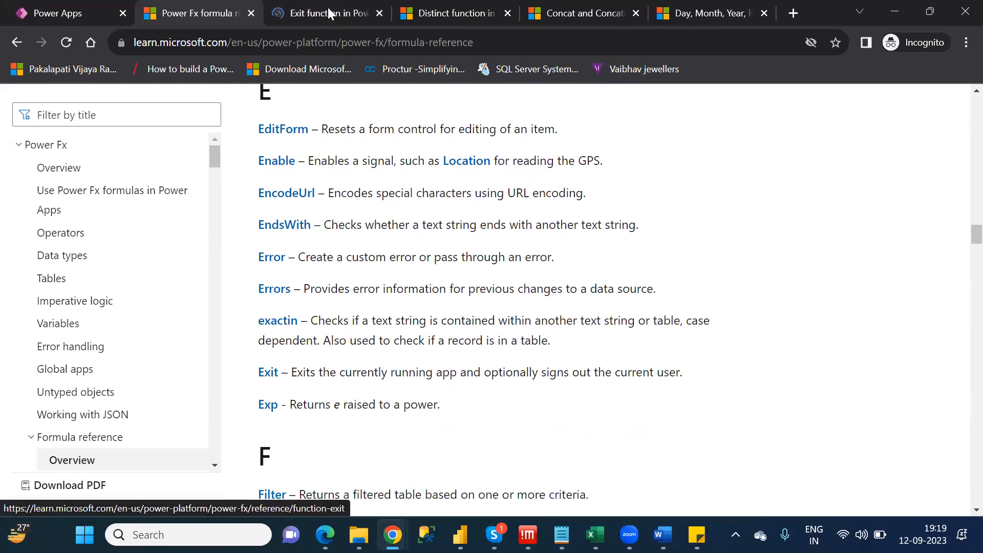
{"action": "left_click", "coordinate": [326, 10]}
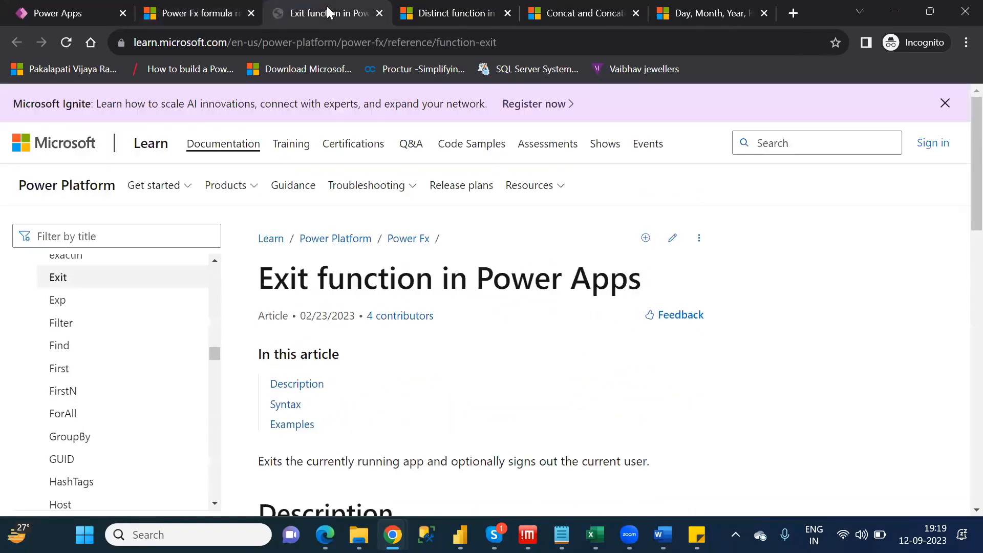
- Read the syntax and the examples of the Exit function on its Microsoft Learn page
{"action": "key", "text": "Down"}
{"action": "key", "text": "Down"}
{"action": "key", "text": "Down"}
{"action": "key", "text": "Down"}
{"action": "key", "text": "Down"}
{"action": "key", "text": "Down"}
{"action": "key", "text": "Down"}
{"action": "key", "text": "Down"}
{"action": "key", "text": "Down"}
{"action": "key", "text": "Down"}
{"action": "key", "text": "Down"}
{"action": "key", "text": "Down"}
{"action": "key", "text": "Down"}
{"action": "key", "text": "Down"}
{"action": "key", "text": "Down"}
{"action": "key", "text": "Down"}
{"action": "key", "text": "Down"}
{"action": "key", "text": "Down"}
{"action": "key", "text": "Down"}
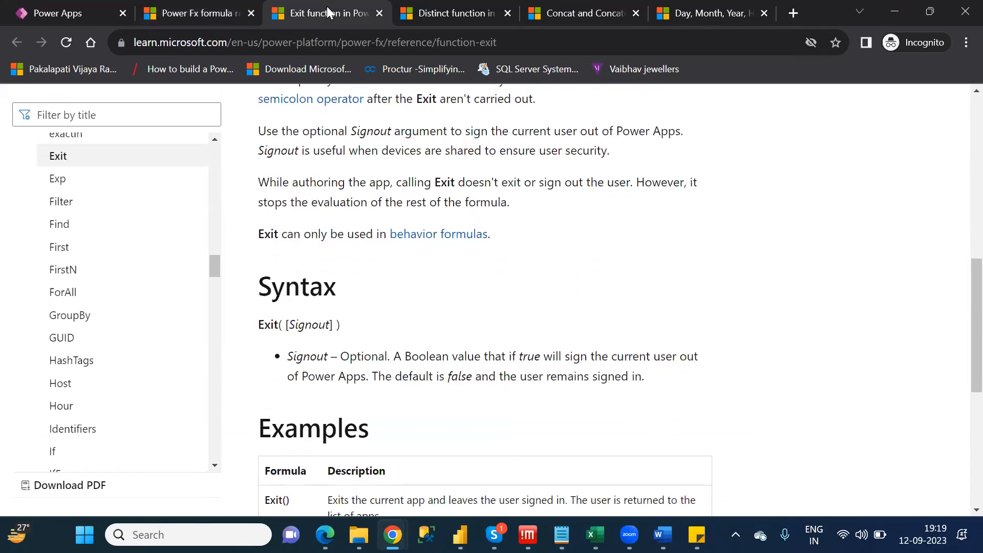
{"action": "key", "text": "Down"}
{"action": "key", "text": "Down"}
{"action": "key", "text": "Down"}
{"action": "key", "text": "Down"}
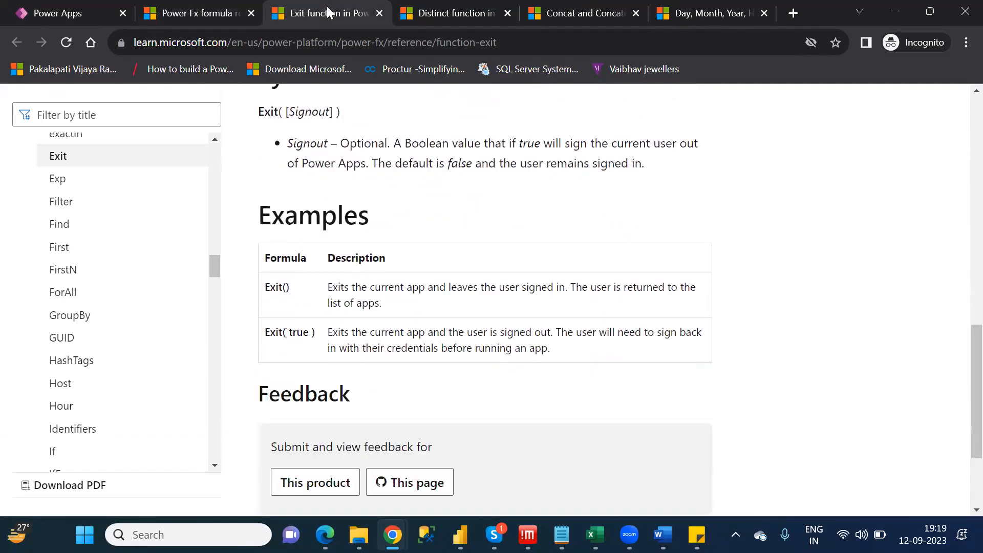
- Close the Exit page and find the first F category function in the Notepad list Category_Wise_Functions
{"action": "left_click", "coordinate": [379, 13]}
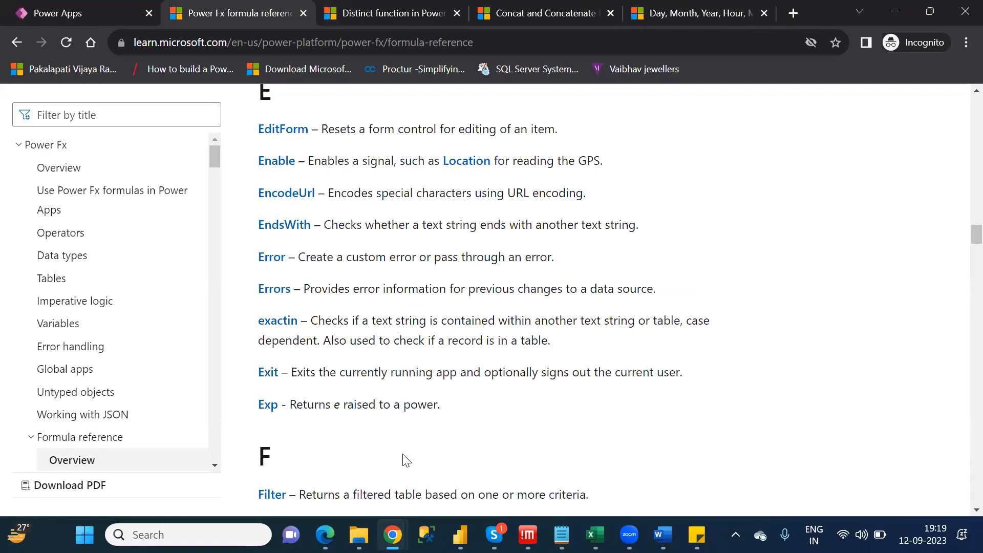
{"action": "mouse_move", "coordinate": [562, 535]}
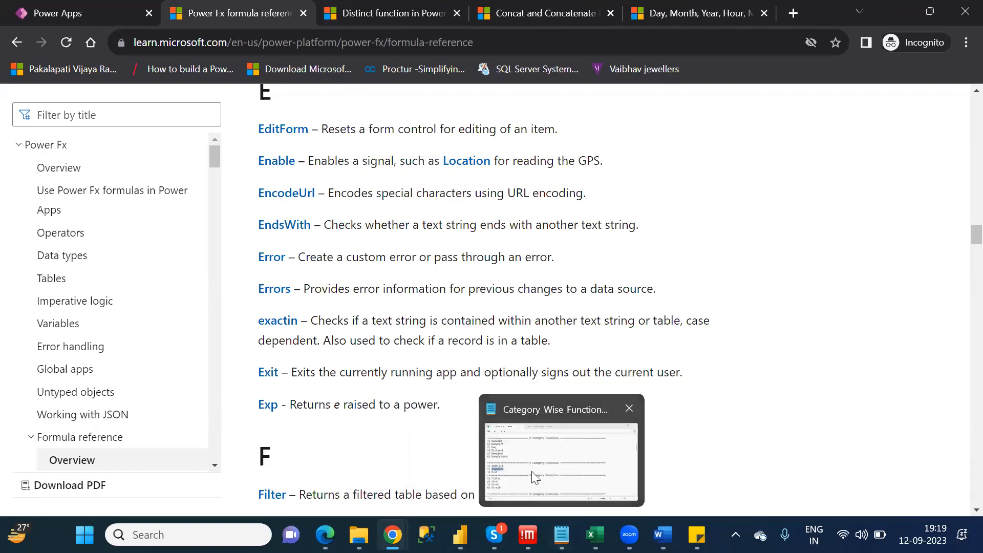
{"action": "left_click", "coordinate": [535, 478]}
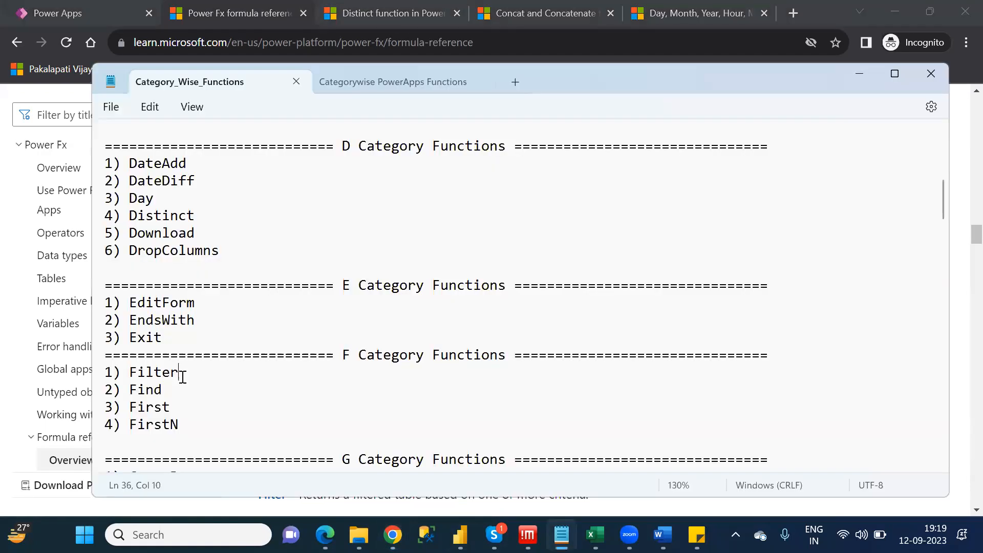
- Return to the Excel sheet and enter "Filter" as the function name in cell A24
{"action": "left_click", "coordinate": [595, 534]}
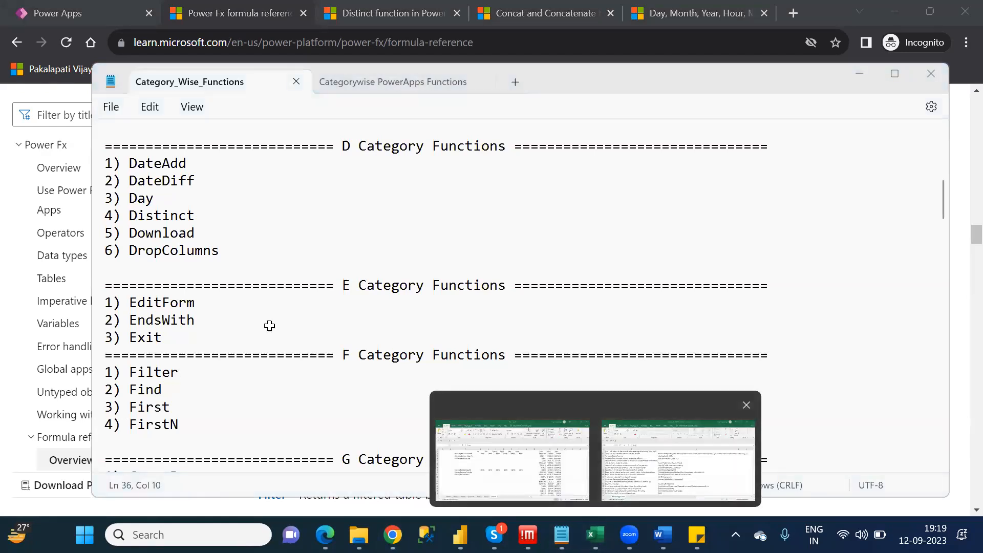
{"action": "key", "text": "alt+Tab"}
{"action": "left_click", "coordinate": [270, 326]}
{"action": "key", "text": "Down"}
{"action": "key", "text": "Down"}
{"action": "key", "text": "Down"}
{"action": "key", "text": "Down"}
{"action": "key", "text": "Down"}
{"action": "key", "text": "Down"}
{"action": "key", "text": "Down"}
{"action": "key", "text": "Down"}
{"action": "key", "text": "Down"}
{"action": "key", "text": "Down"}
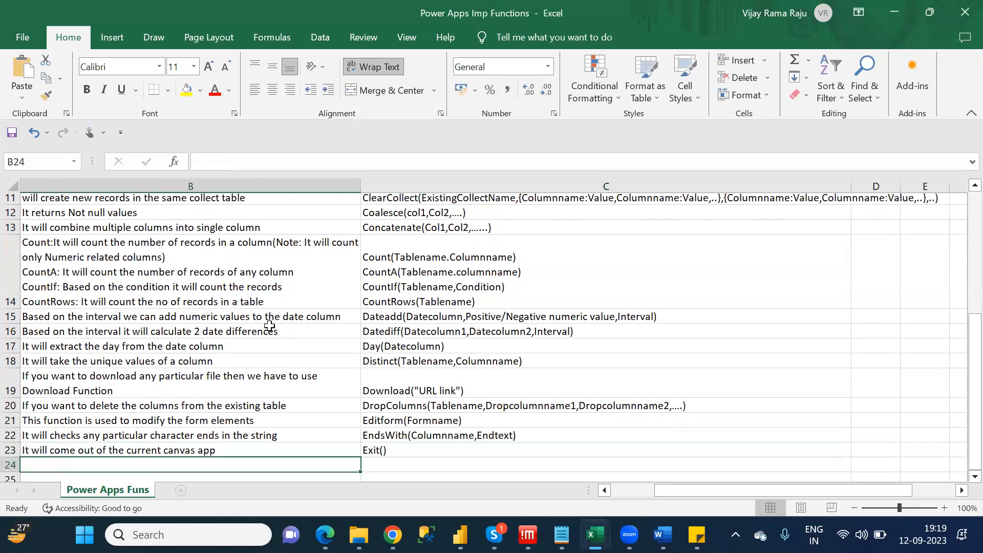
{"action": "scroll", "coordinate": [270, 325], "scroll_direction": "down", "scroll_amount": 1}
{"action": "key", "text": "Left"}
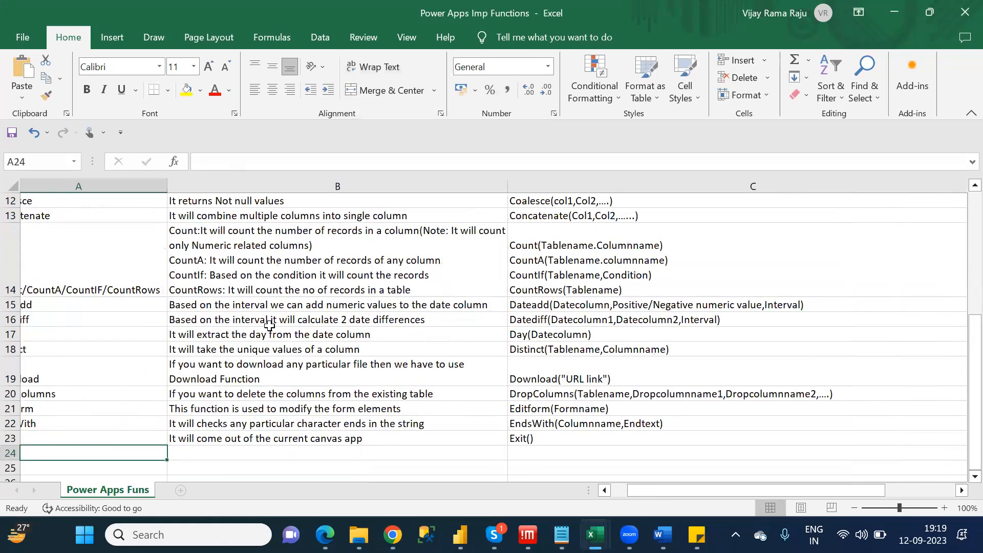
{"action": "type", "text": "Filter"}
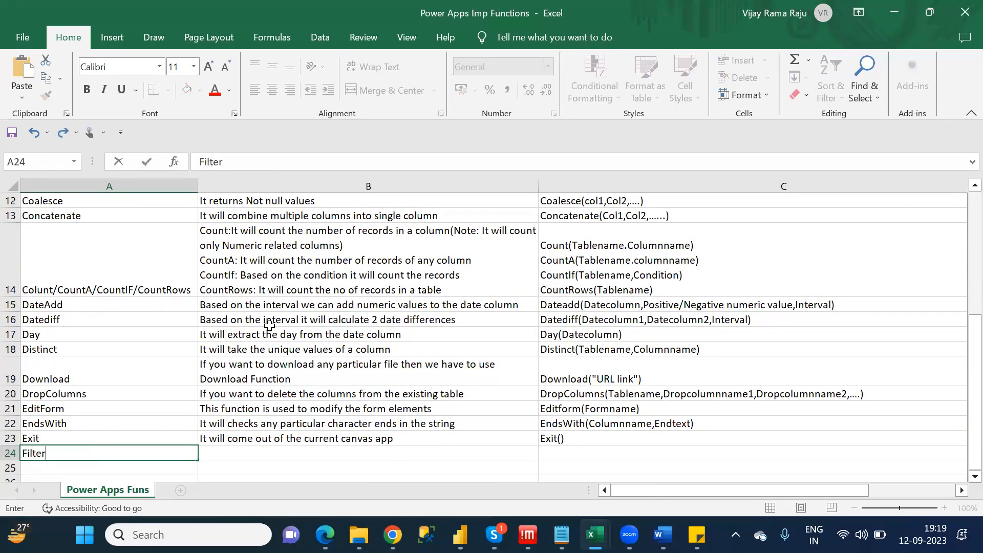
- Enter "It will acts like where condition" as the Filter description in cell B24
{"action": "key", "text": "Tab"}
{"action": "scroll", "coordinate": [269, 326], "scroll_direction": "right", "scroll_amount": 2}
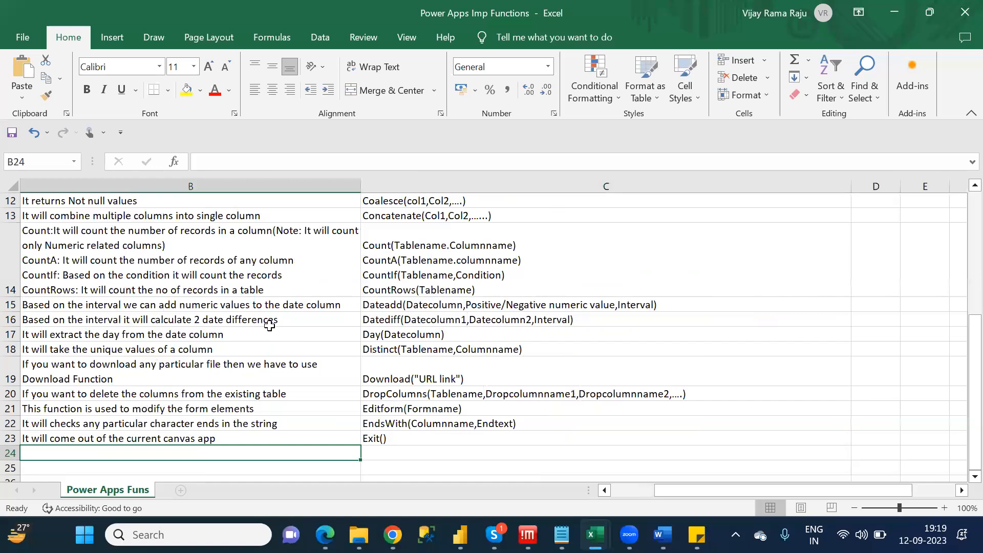
{"action": "type", "text": "It"}
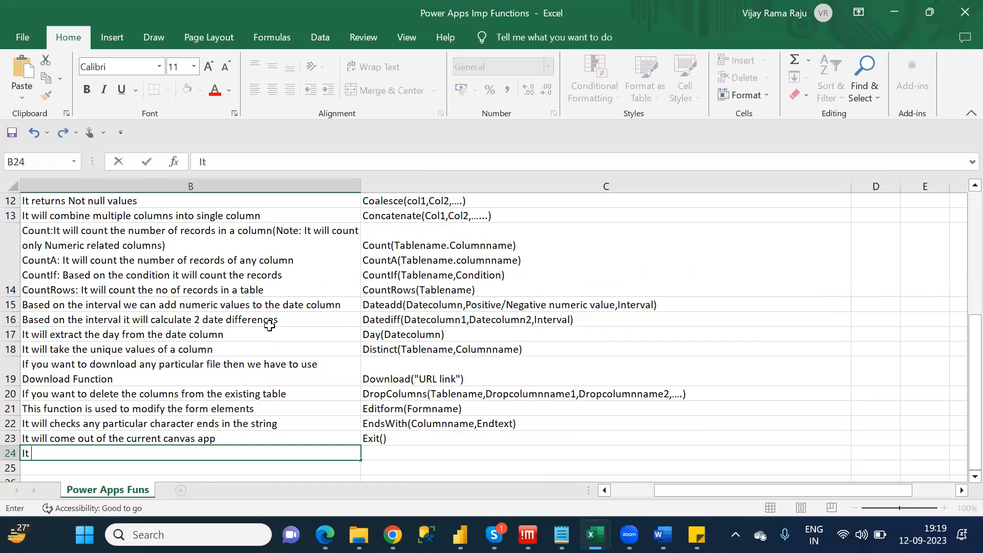
{"action": "type", "text": " will acts like where condition"}
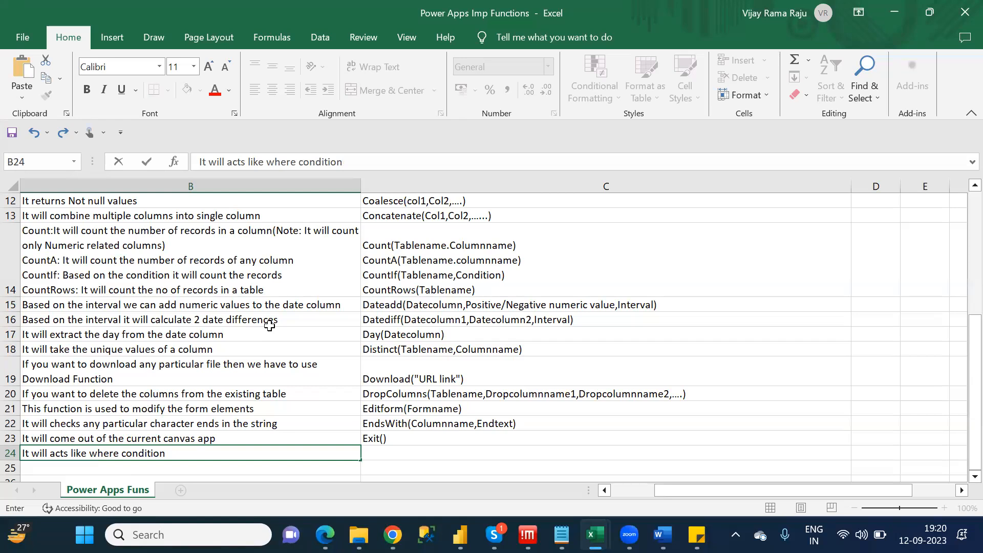
- Write the Filter syntax in cell C24 as "Filter(Tablename,Condition1 ,Condition2,....)"
{"action": "key", "text": "Tab"}
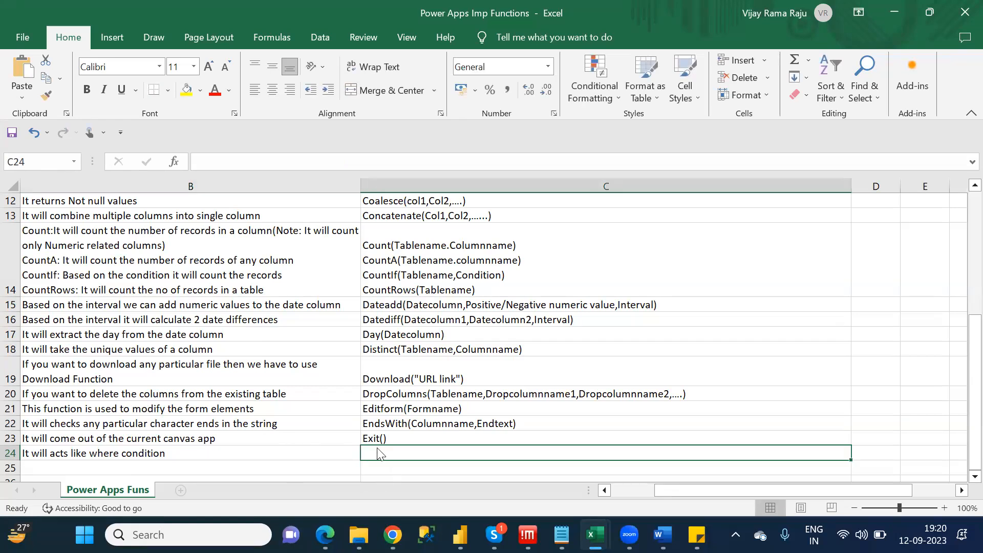
{"action": "type", "text": "Fil"}
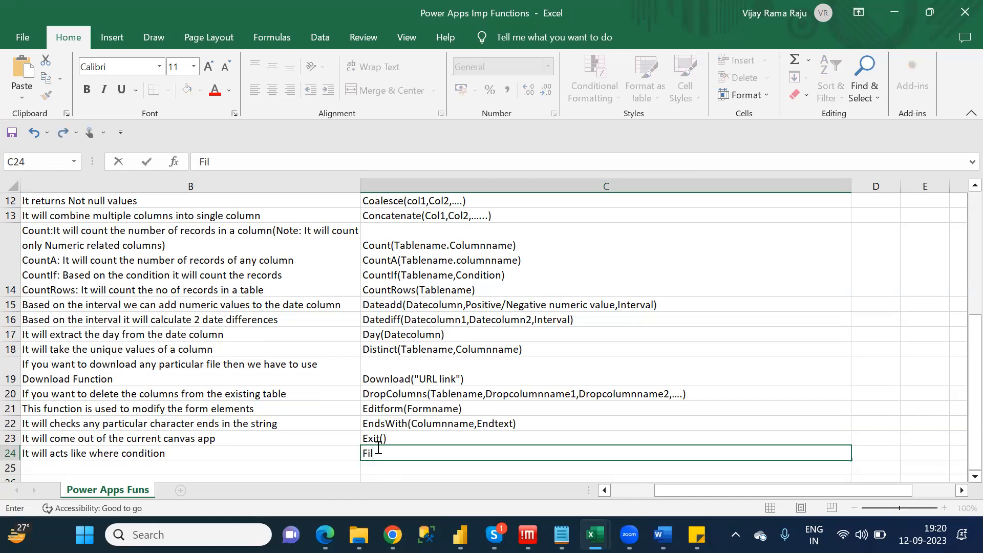
{"action": "type", "text": "ter(Tablename,"}
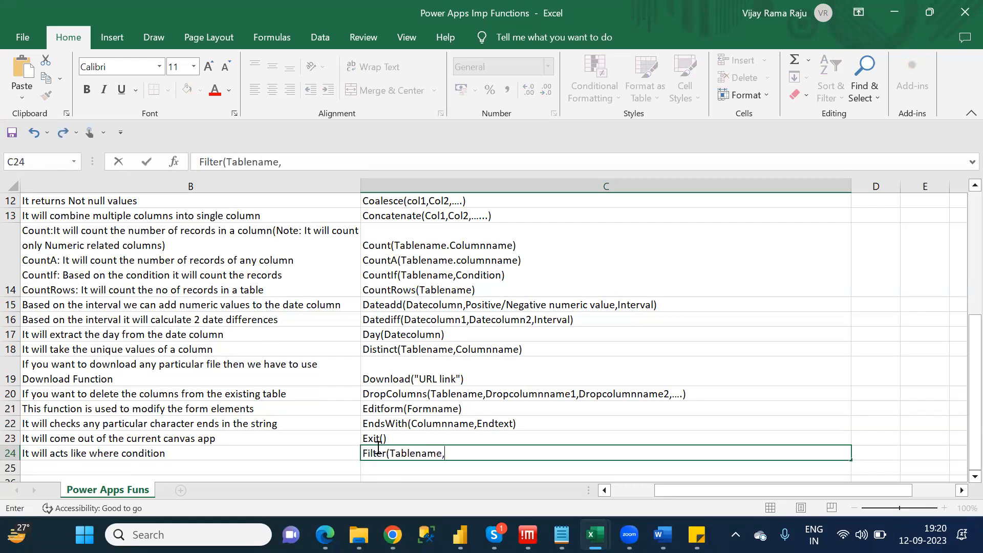
{"action": "type", "text": "Condition1"}
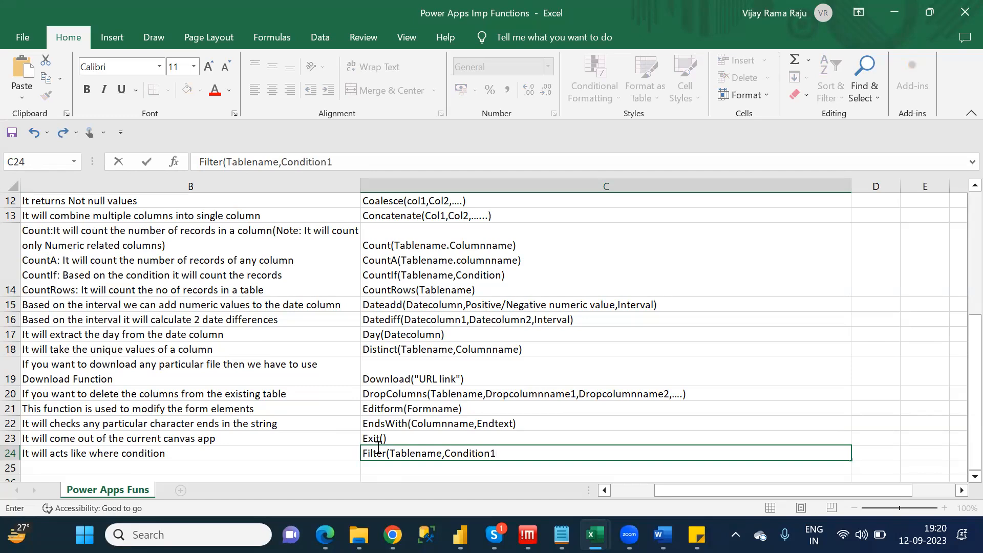
{"action": "type", "text": ",Condition2,"}
{"action": "type", "text": "...."}
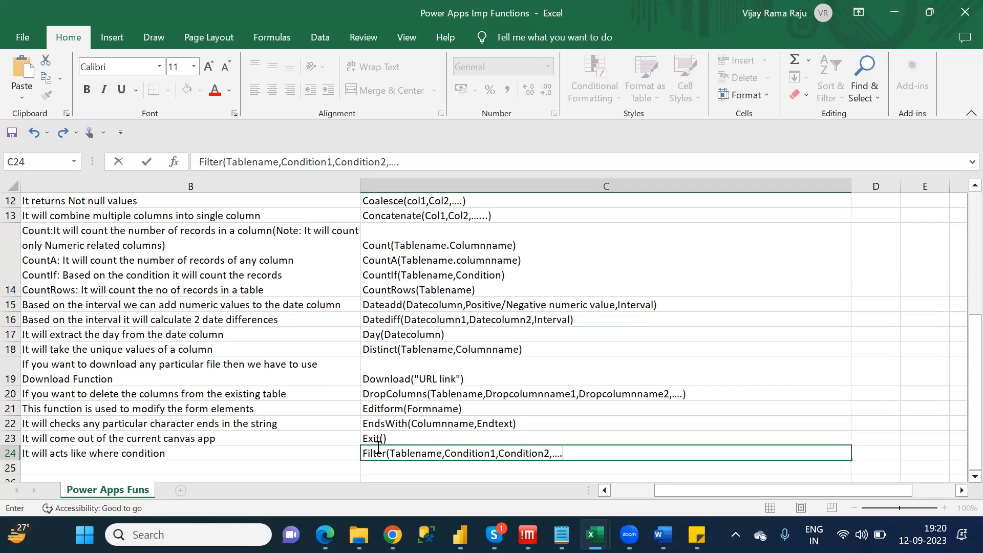
{"action": "type", "text": ")"}
{"action": "left_click", "coordinate": [499, 455]}
{"action": "key", "text": "BackSpace"}
{"action": "type", "text": ","}
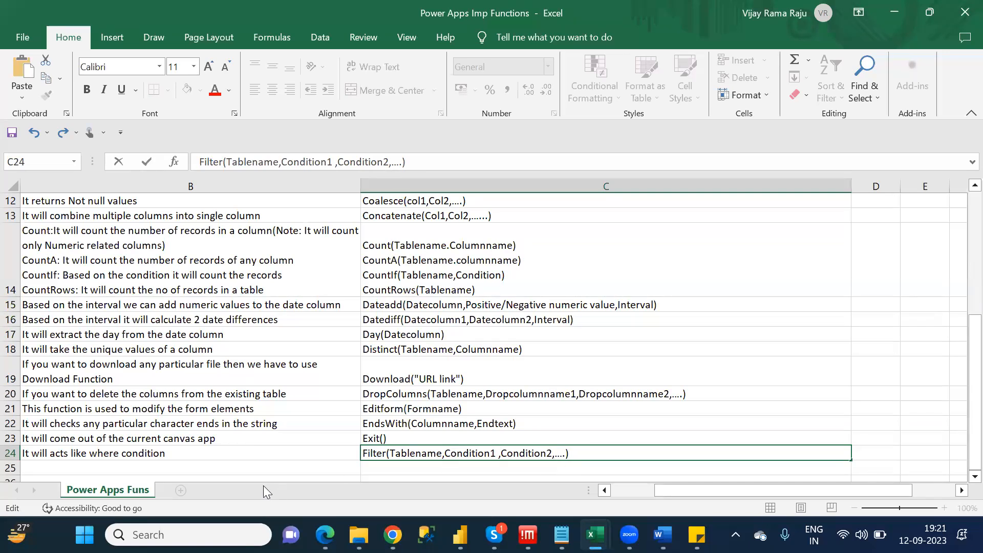
- Append to B24 on a new line "Note: If you want to write multiple conditions in b/w those conditions we have to use && ,||"
{"action": "left_click", "coordinate": [237, 448]}
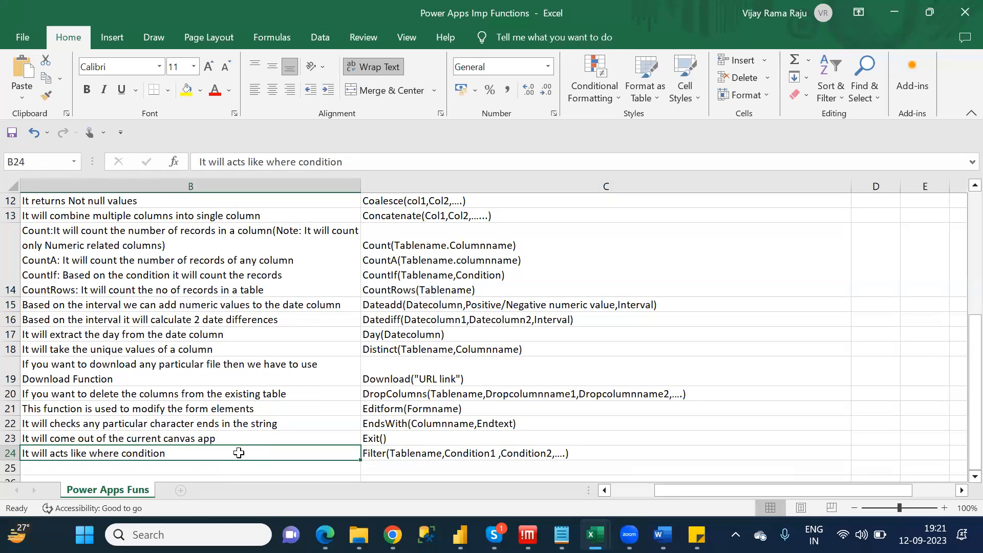
{"action": "left_click", "coordinate": [408, 161]}
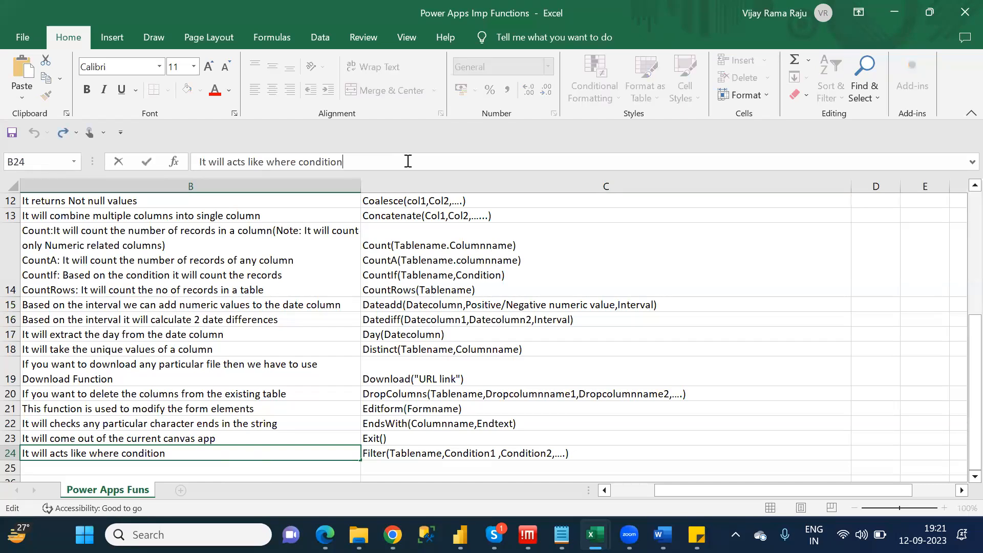
{"action": "key", "text": "alt"}
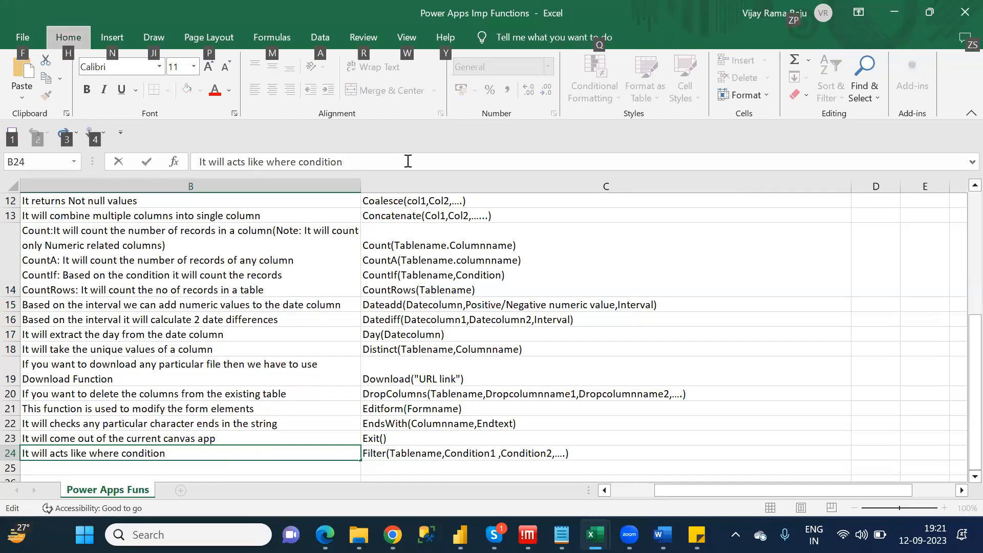
{"action": "key", "text": "alt"}
{"action": "key", "text": "BackSpace"}
{"action": "key", "text": "BackSpace"}
{"action": "key", "text": "BackSpace"}
{"action": "key", "text": "BackSpace"}
{"action": "key", "text": "BackSpace"}
{"action": "key", "text": "BackSpace"}
{"action": "key", "text": "BackSpace"}
{"action": "key", "text": "BackSpace"}
{"action": "key", "text": "BackSpace"}
{"action": "key", "text": "BackSpace"}
{"action": "key", "text": "BackSpace"}
{"action": "key", "text": "BackSpace"}
{"action": "key", "text": "BackSpace"}
{"action": "key", "text": "BackSpace"}
{"action": "key", "text": "BackSpace"}
{"action": "key", "text": "BackSpace"}
{"action": "key", "text": "BackSpace"}
{"action": "key", "text": "BackSpace"}
{"action": "key", "text": "BackSpace"}
{"action": "key", "text": "BackSpace"}
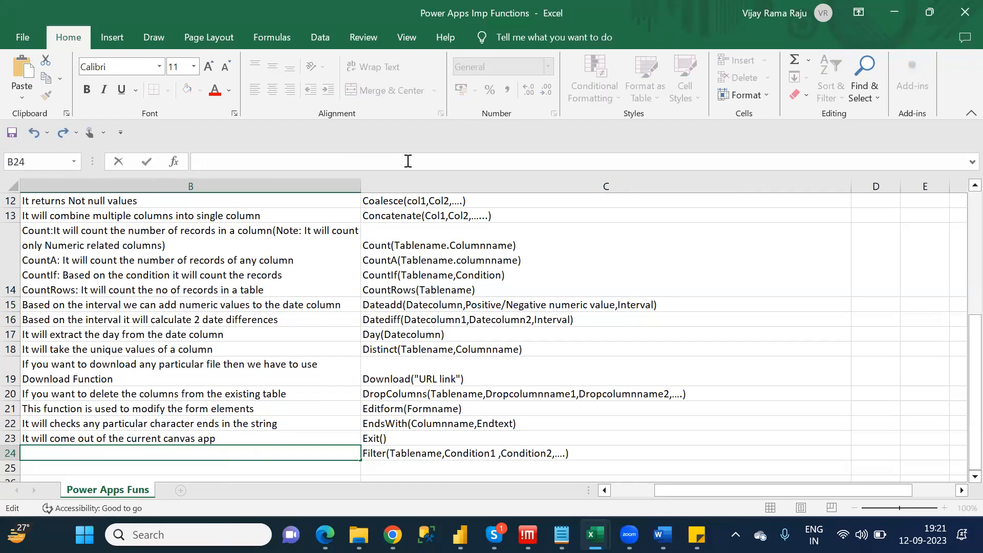
{"action": "type", "text": "Note: If you wnat"}
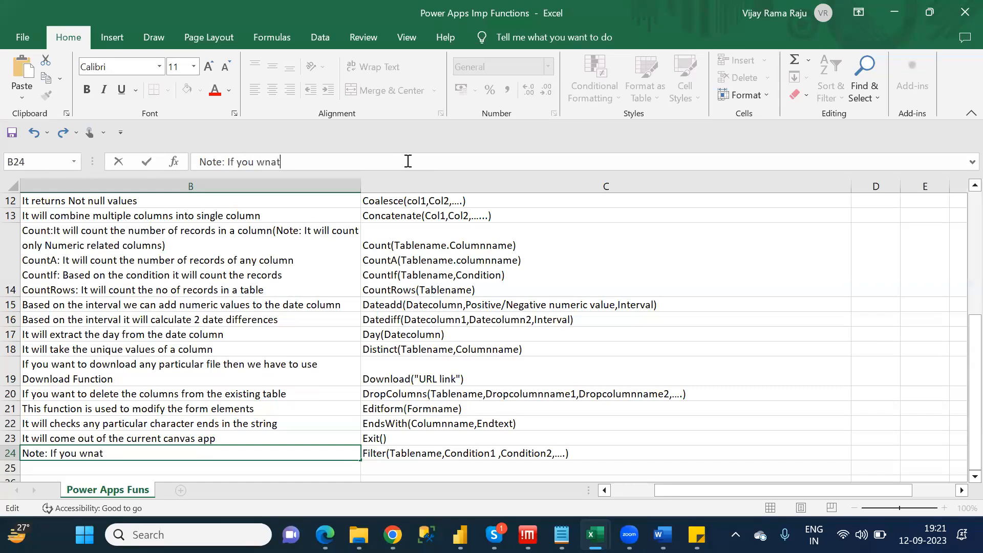
{"action": "key", "text": "BackSpace"}
{"action": "key", "text": "BackSpace"}
{"action": "key", "text": "BackSpace"}
{"action": "type", "text": "ant to write multiple conditions"}
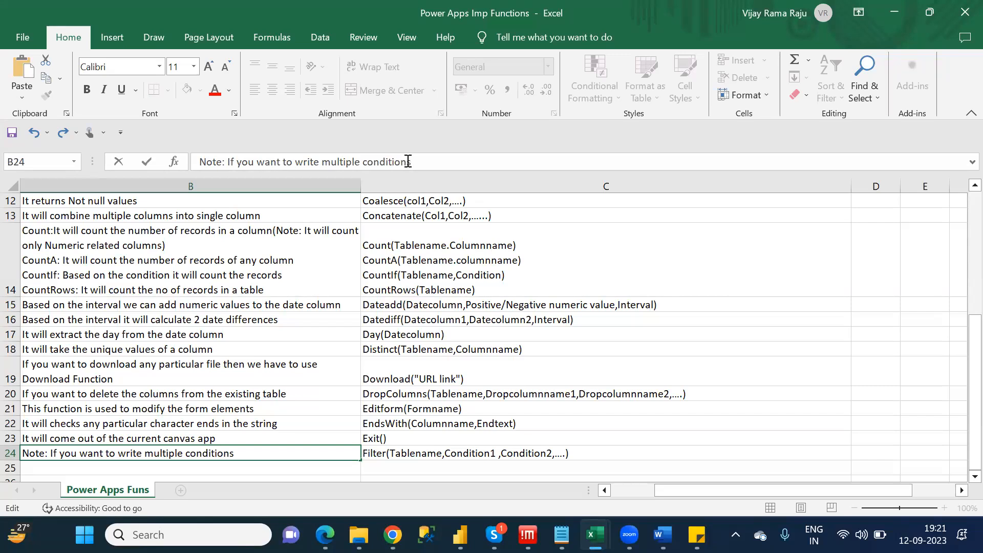
{"action": "type", "text": " in b/w those condit"}
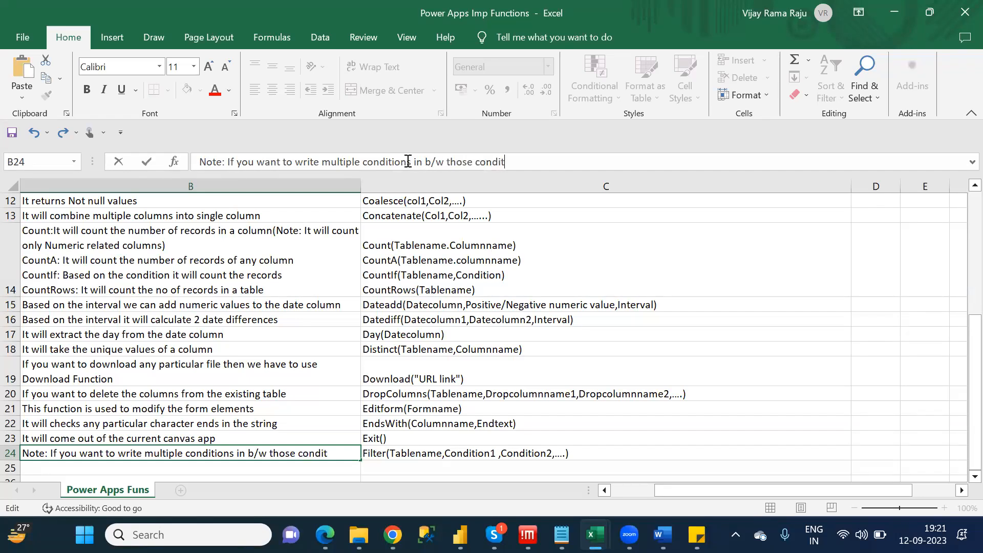
{"action": "type", "text": "ions we "}
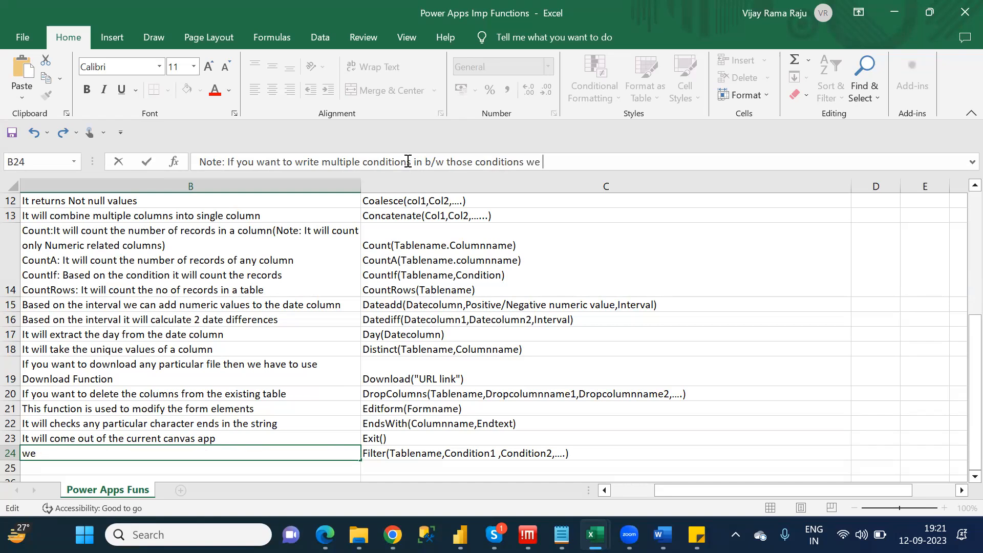
{"action": "type", "text": "have to use"}
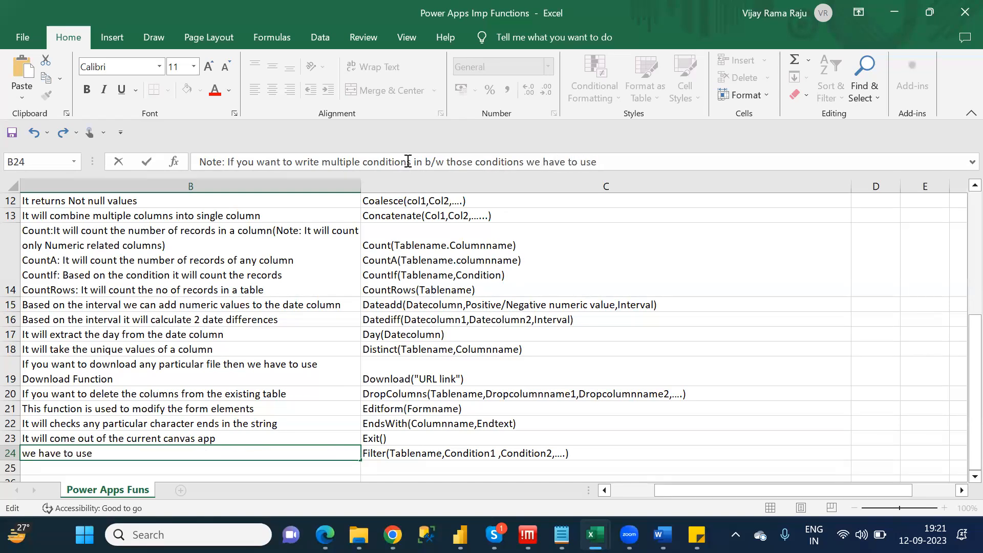
{"action": "type", "text": " &&"}
{"action": "type", "text": " or"}
{"action": "key", "text": "BackSpace"}
{"action": "key", "text": "BackSpace"}
{"action": "type", "text": ",||"}
{"action": "left_click", "coordinate": [227, 439]}
{"action": "key", "text": "Down"}
{"action": "key", "text": "Down"}
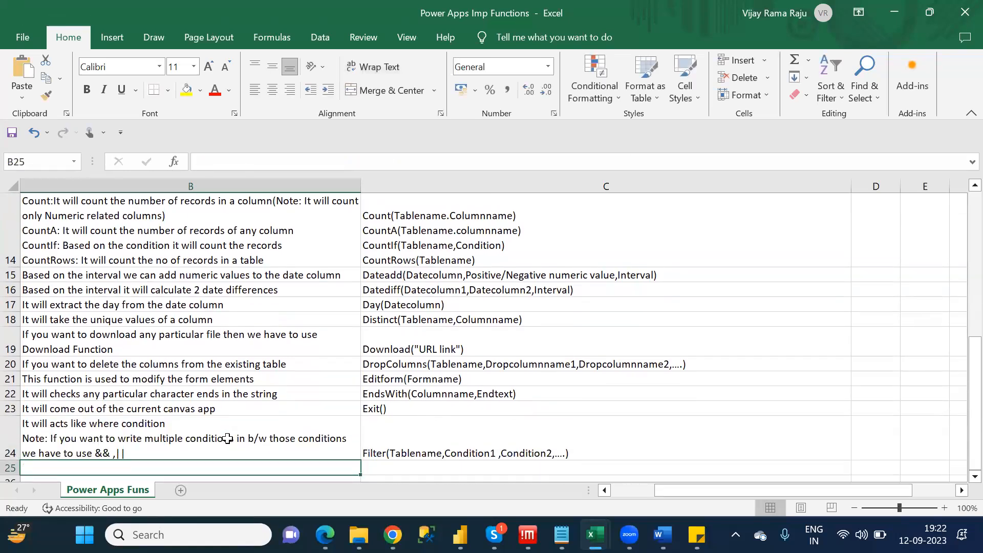
{"action": "key", "text": "Left"}
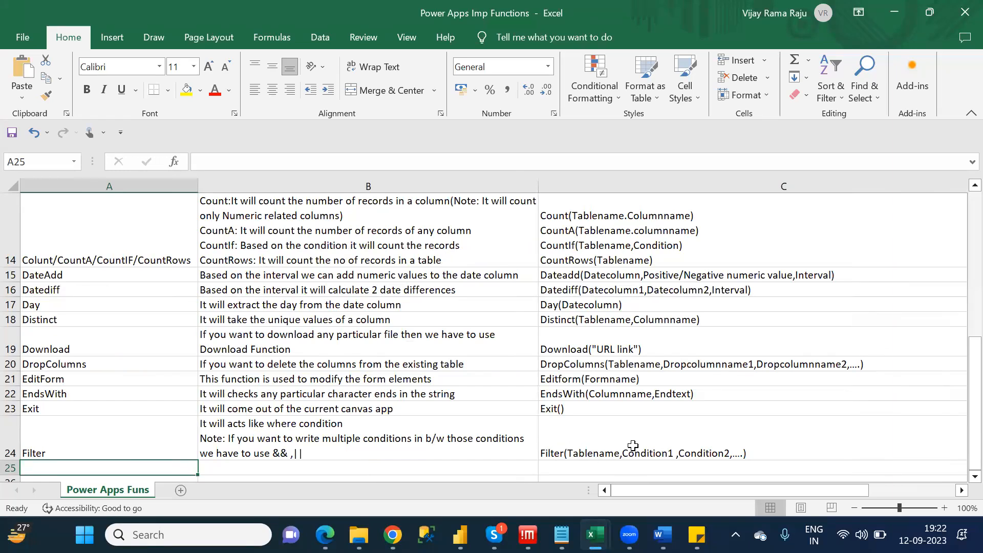
{"action": "left_click", "coordinate": [622, 445]}
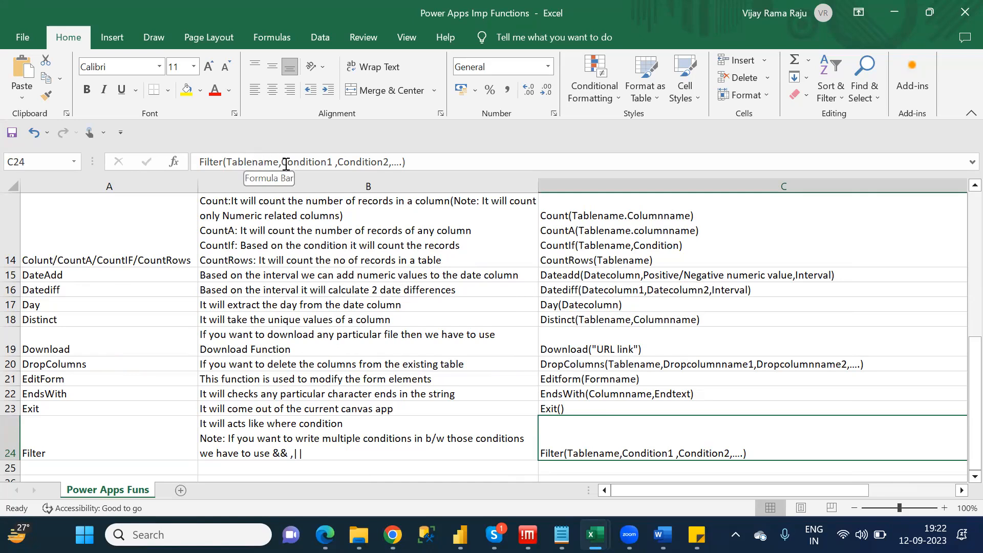
{"action": "left_click_drag", "start_coordinate": [282, 161], "coordinate": [328, 162]}
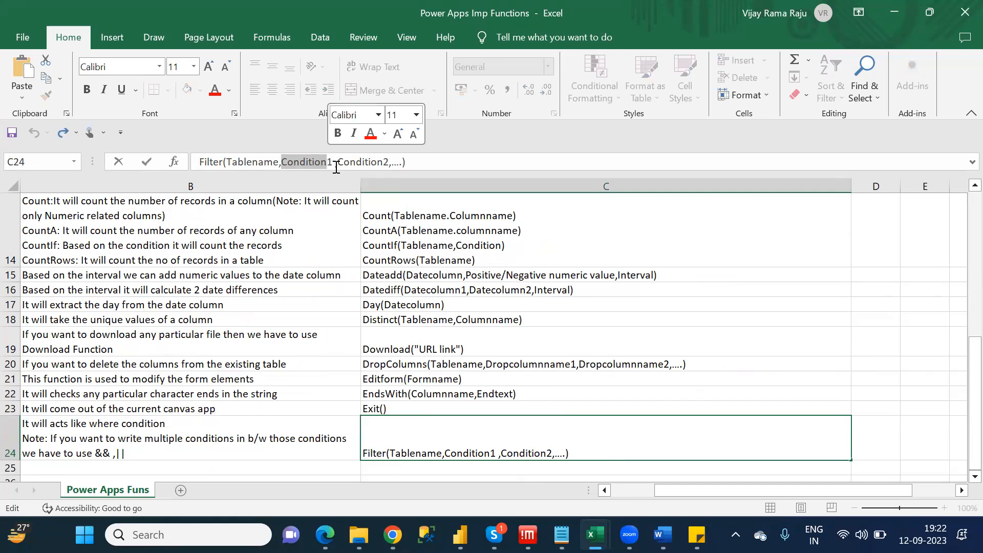
{"action": "left_click", "coordinate": [336, 168]}
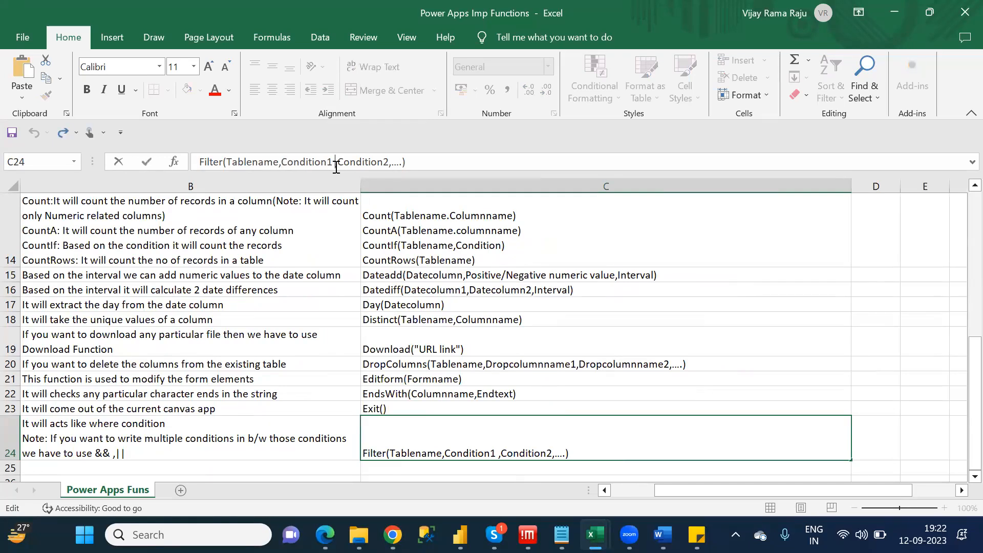
{"action": "key", "text": "Delete"}
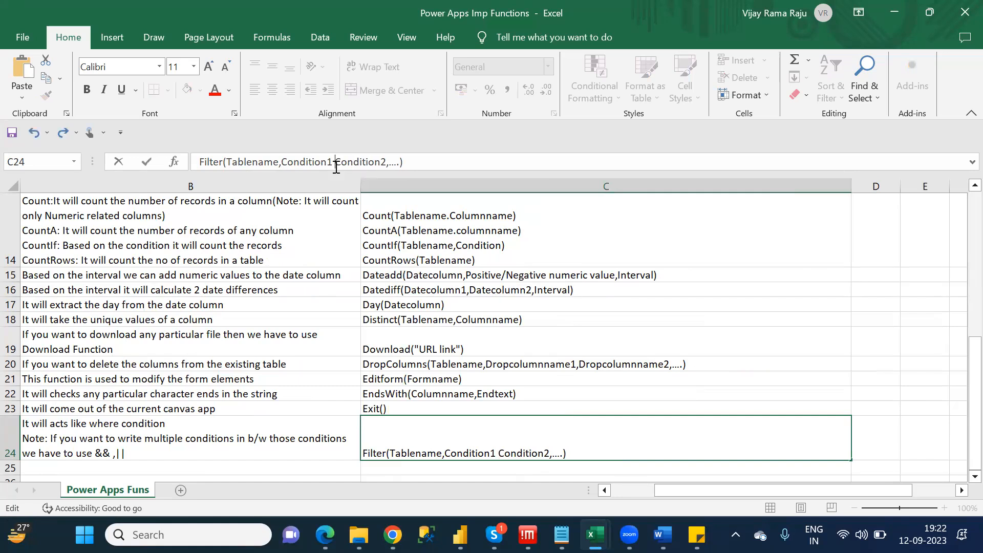
{"action": "type", "text": ","}
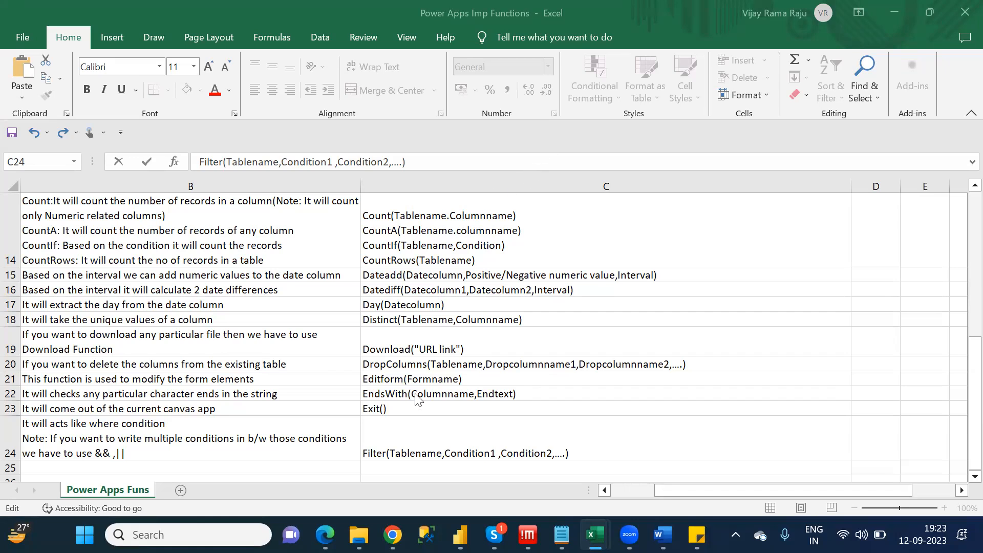
{"action": "key", "text": "Escape"}
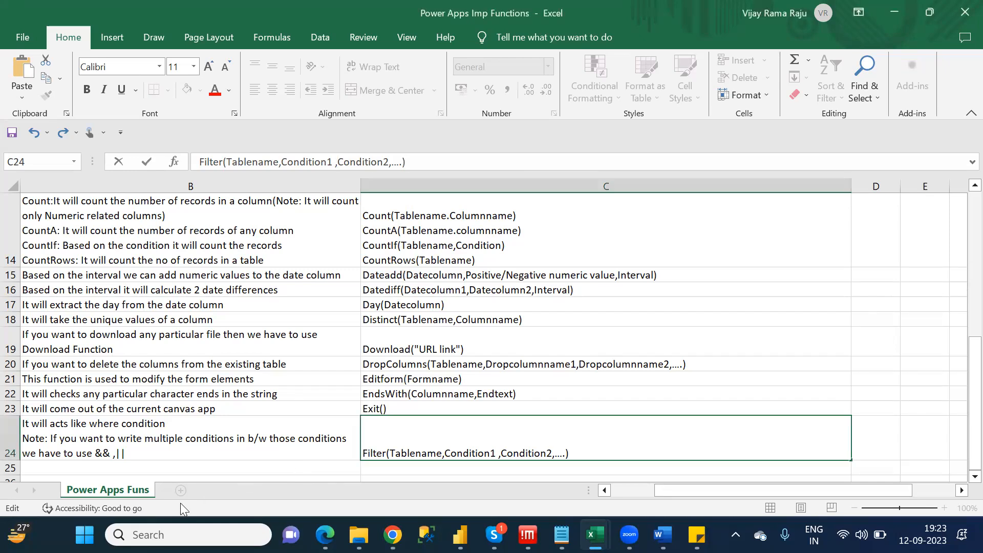
- Check the Notepad list for the F category function after Filter and enter "Find" as the function name in cell A25
{"action": "left_click", "coordinate": [206, 472]}
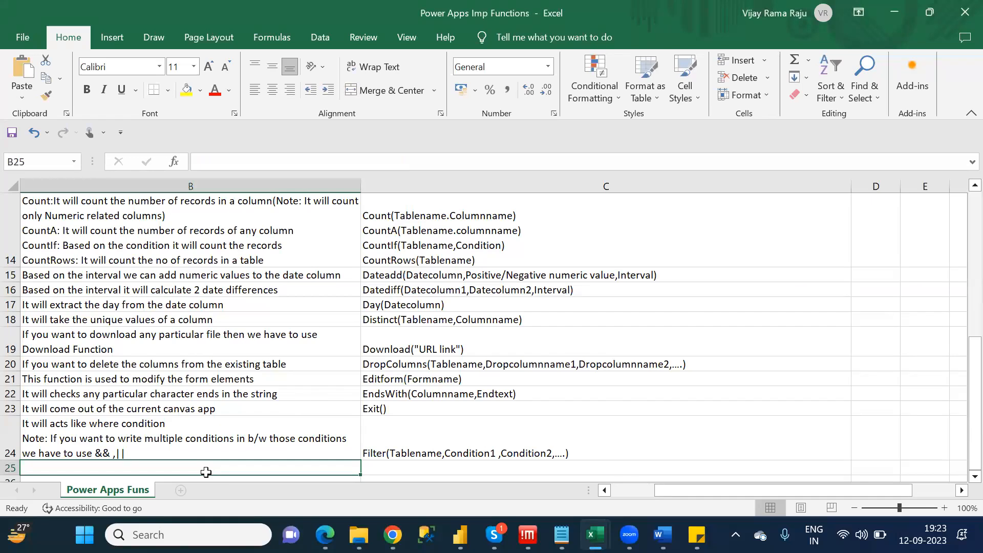
{"action": "key", "text": "Left"}
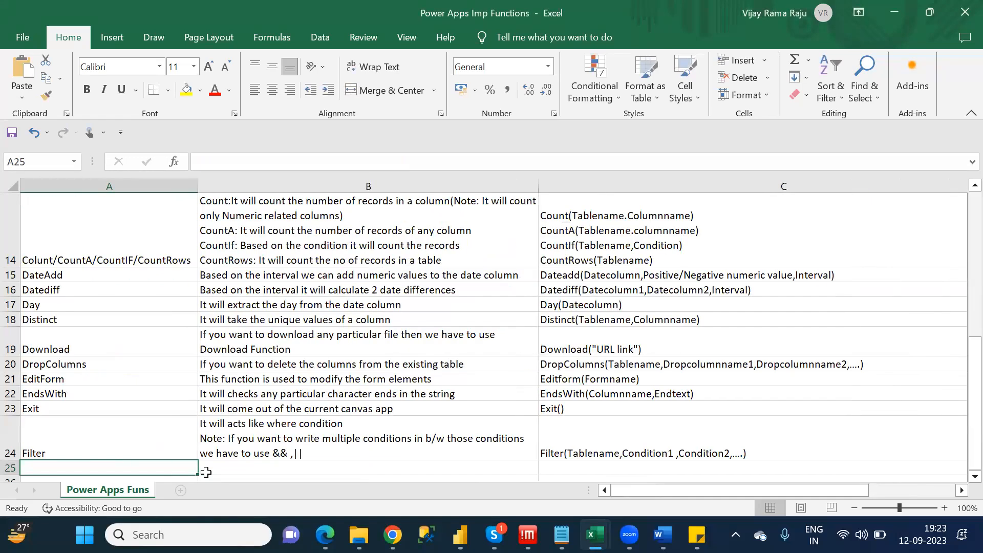
{"action": "key", "text": "alt+Tab"}
{"action": "key", "text": "alt+Tab"}
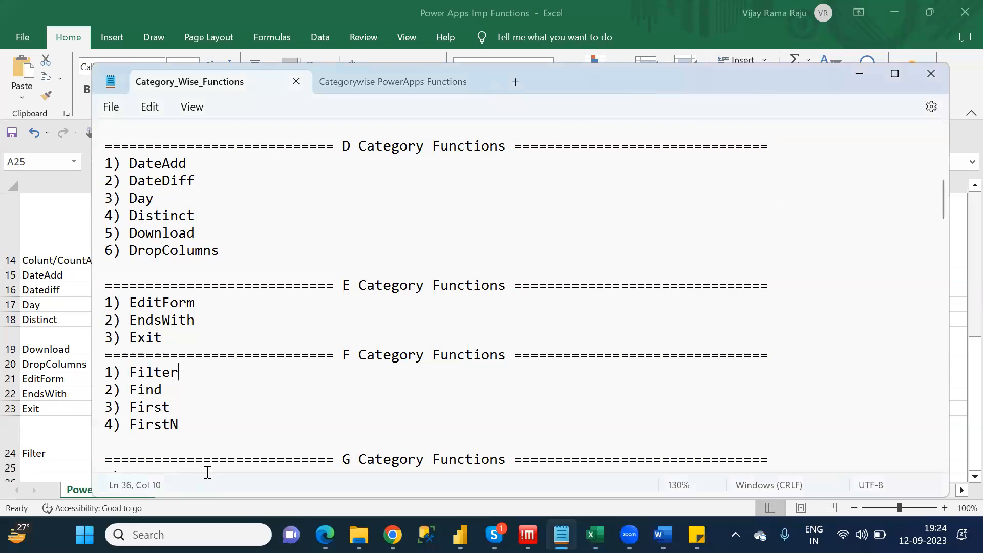
{"action": "key", "text": "alt+Tab"}
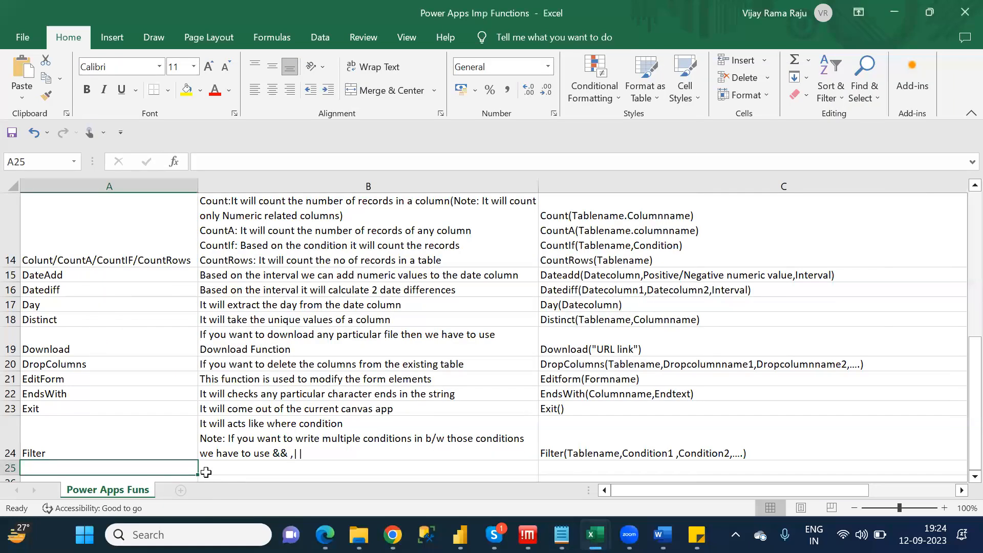
{"action": "type", "text": "Find"}
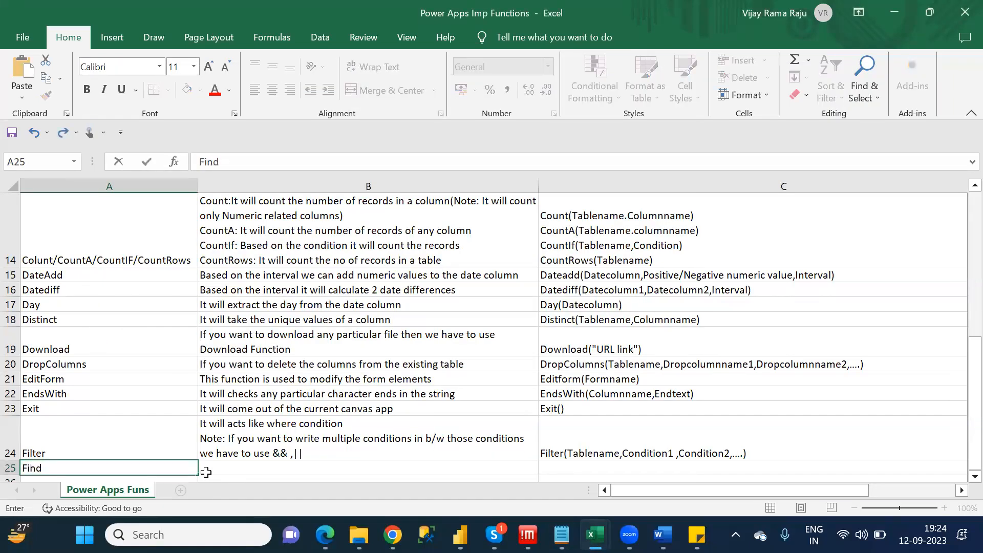
- Enter "It will find the position of the character in a column" as the Find description in cell B25
{"action": "key", "text": "Tab"}
{"action": "type", "text": "It wil"}
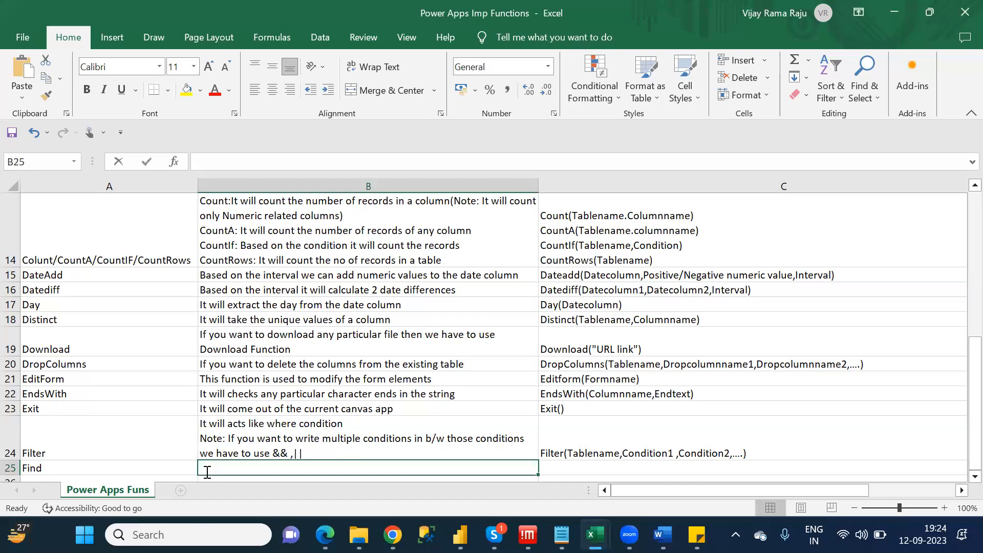
{"action": "type", "text": "l "}
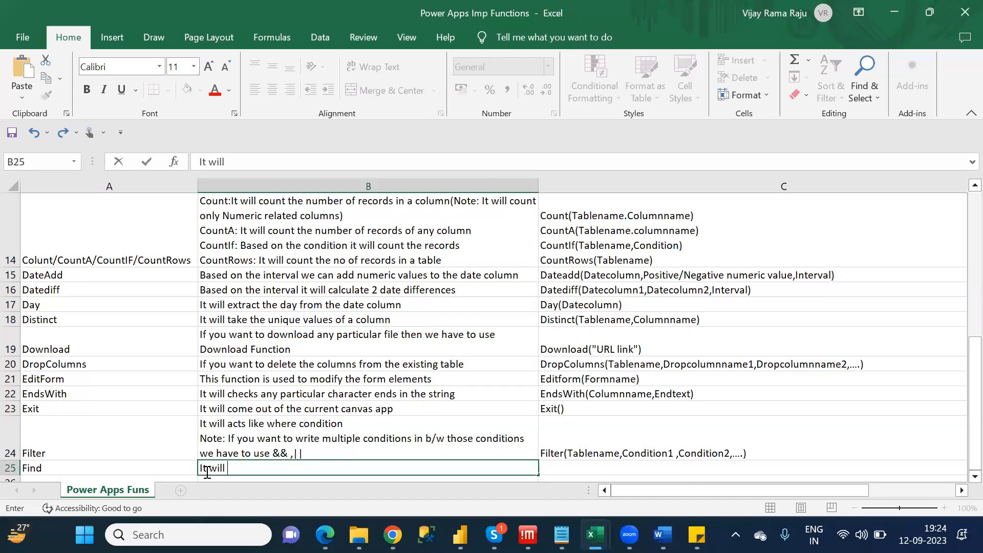
{"action": "type", "text": "find the posi"}
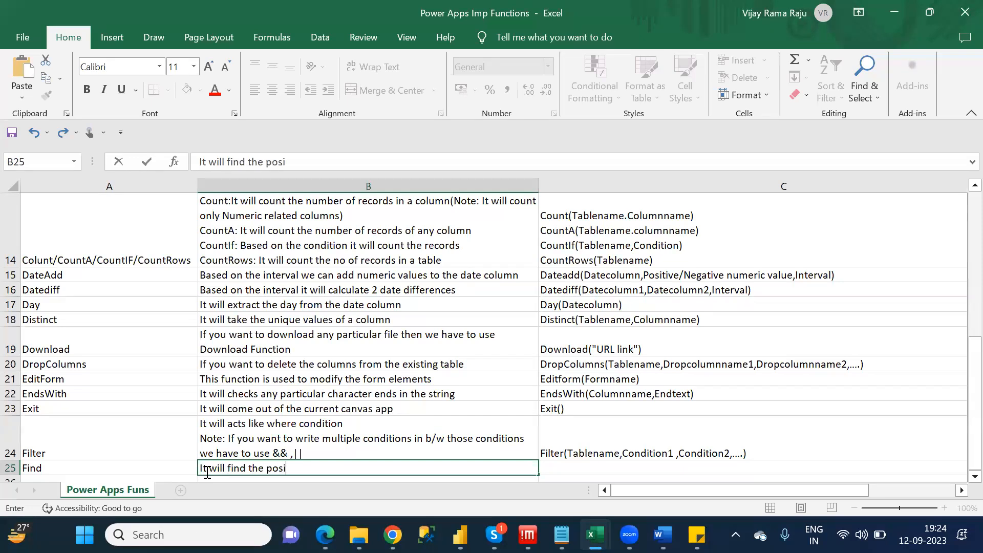
{"action": "type", "text": "tion of the charac"}
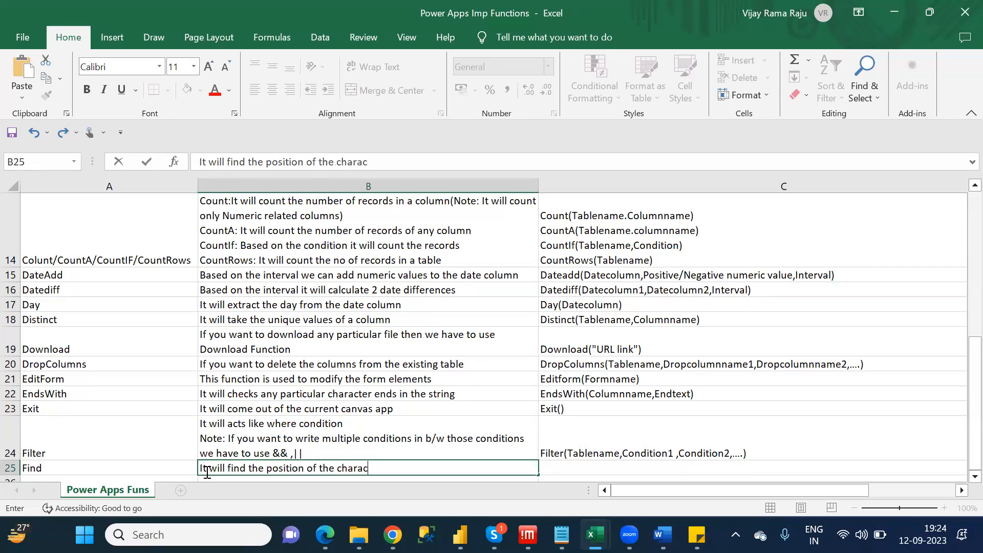
{"action": "type", "text": "ter in a column"}
{"action": "key", "text": "Tab"}
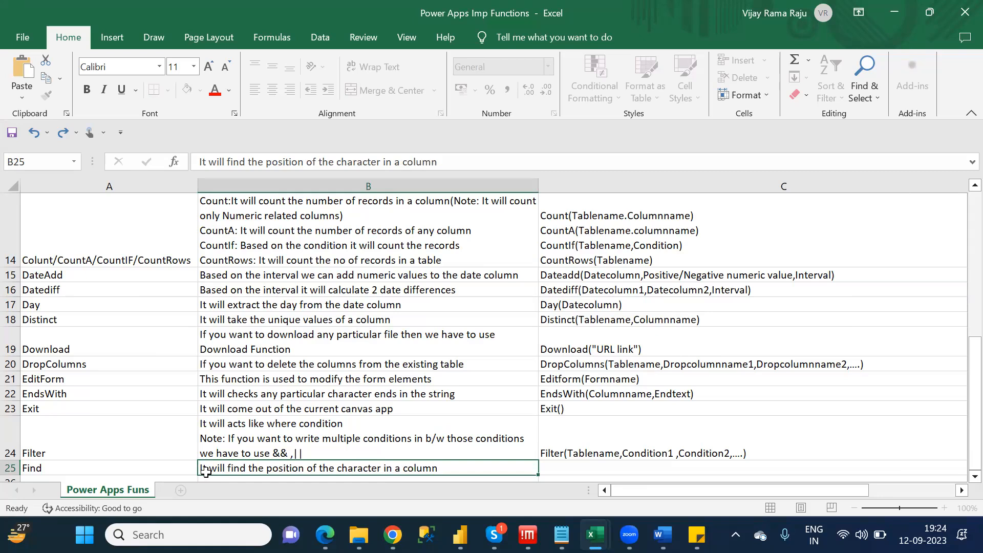
- Begin the Find syntax in cell C25 with "Find("
{"action": "type", "text": "Find"}
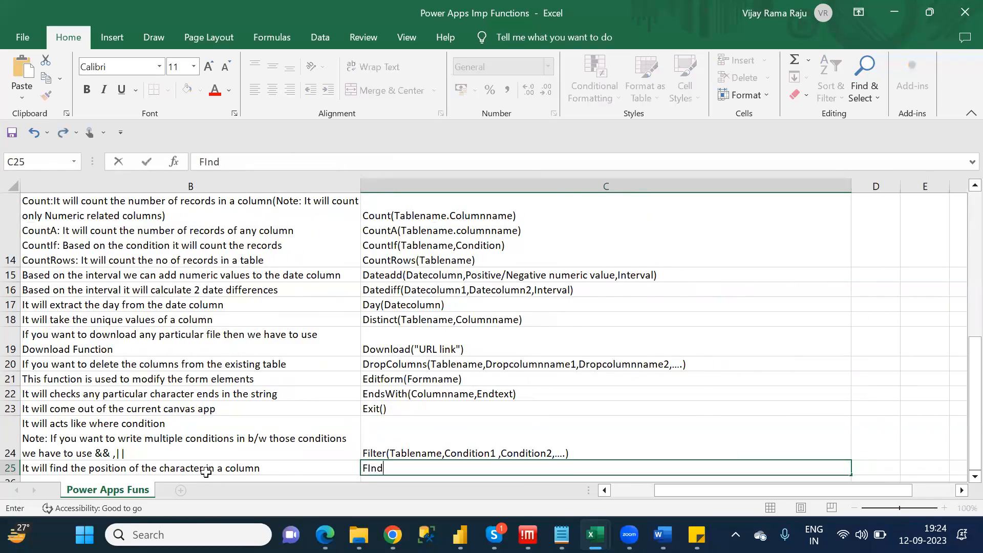
{"action": "key", "text": "BackSpace"}
{"action": "key", "text": "BackSpace"}
{"action": "key", "text": "BackSpace"}
{"action": "type", "text": "i"}
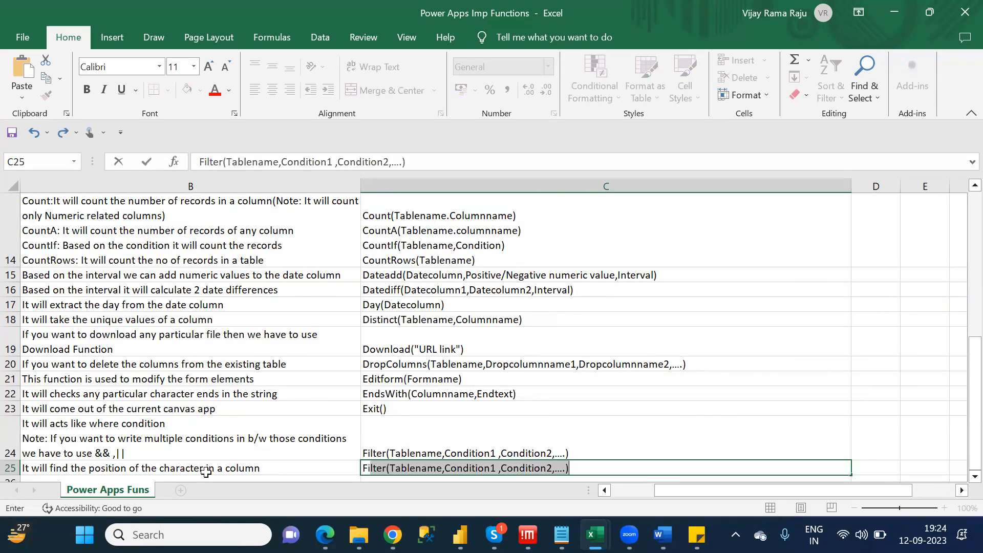
{"action": "type", "text": "nd("}
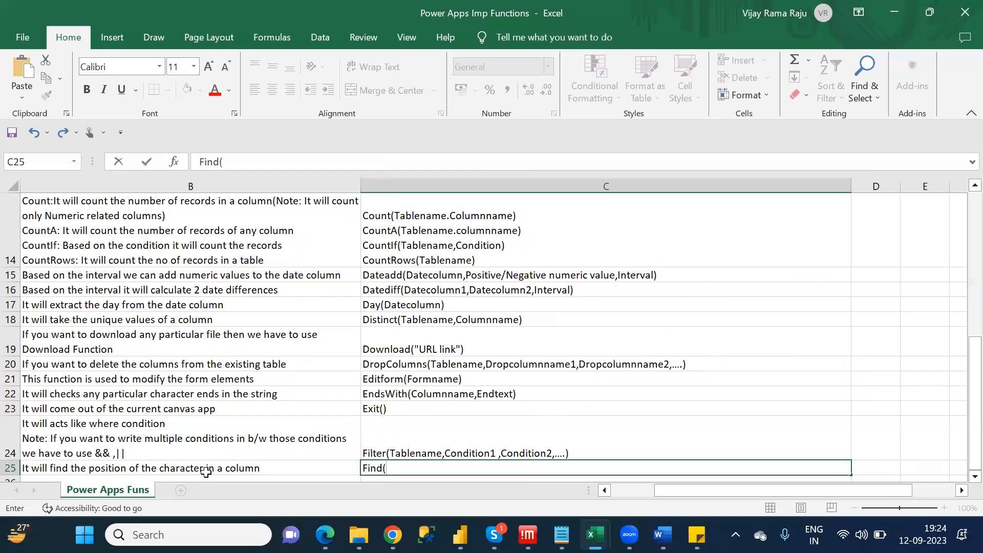
{"action": "type", "text": "Columname,"}
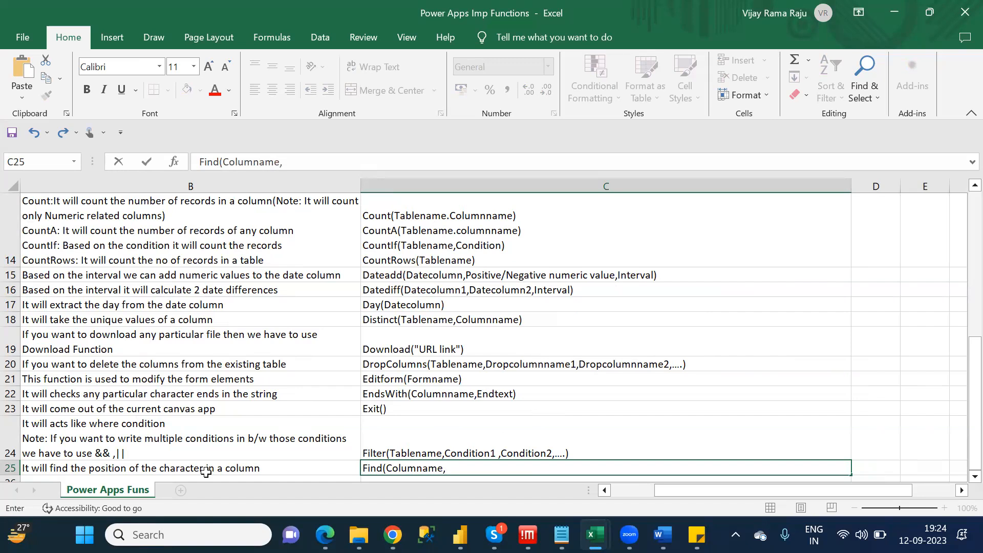
{"action": "key", "text": "BackSpace"}
{"action": "key", "text": "BackSpace"}
{"action": "key", "text": "BackSpace"}
{"action": "key", "text": "BackSpace"}
{"action": "key", "text": "BackSpace"}
{"action": "key", "text": "BackSpace"}
{"action": "key", "text": "BackSpace"}
{"action": "key", "text": "BackSpace"}
{"action": "key", "text": "BackSpace"}
{"action": "key", "text": "BackSpace"}
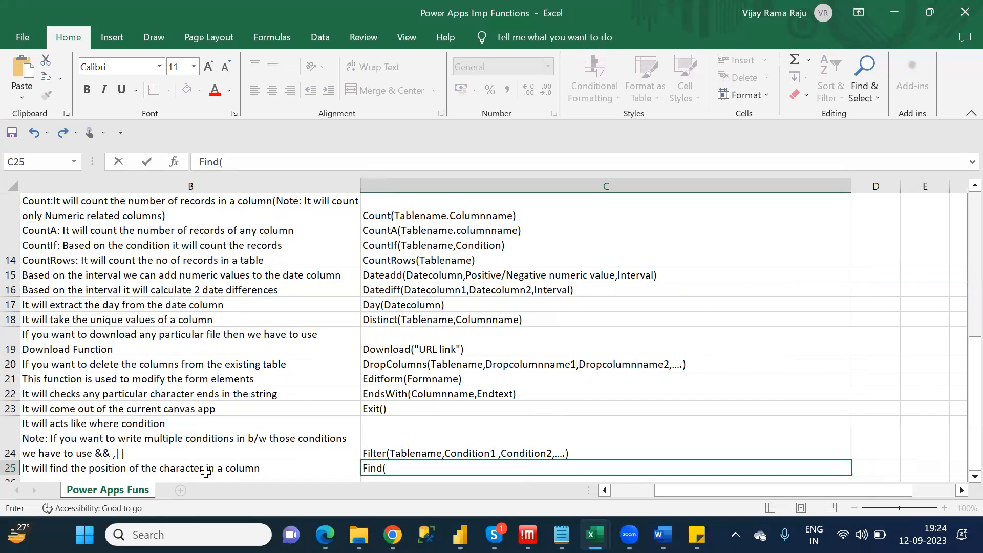
- Complete the syntax in cell C25 as "Find(FindValue,Columnname,1)" and highlight its FindValue argument
{"action": "type", "text": "FindValue"}
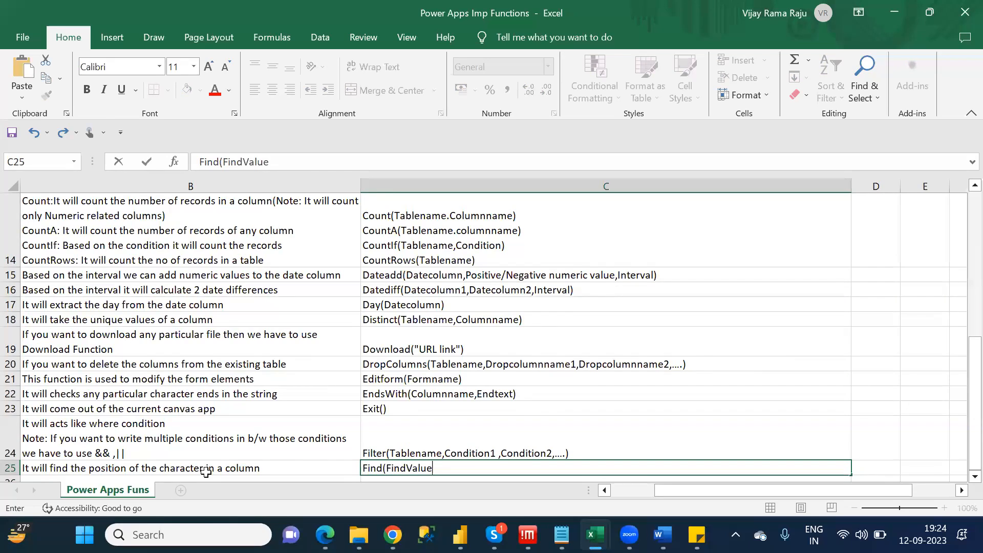
{"action": "type", "text": ",Columnname,1"}
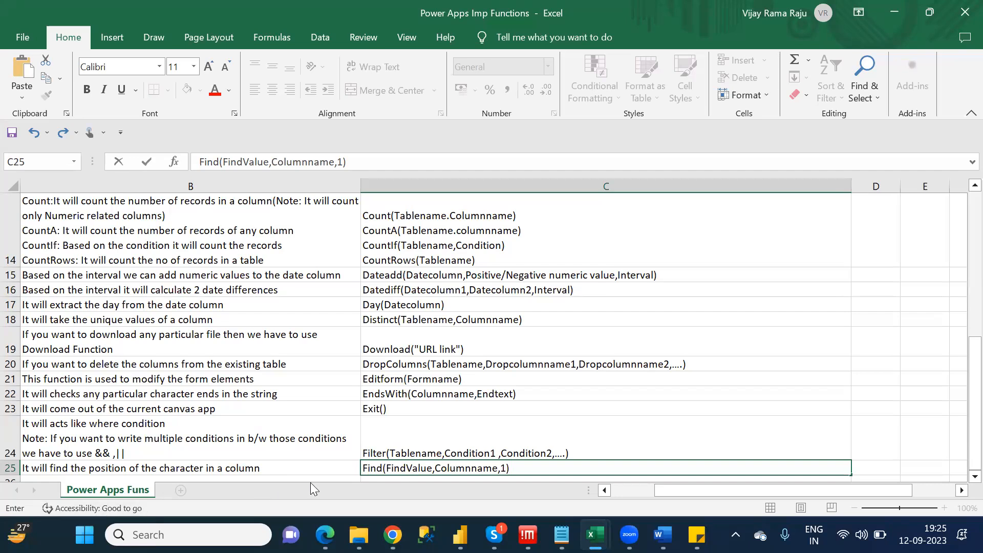
{"action": "double_click", "coordinate": [415, 470]}
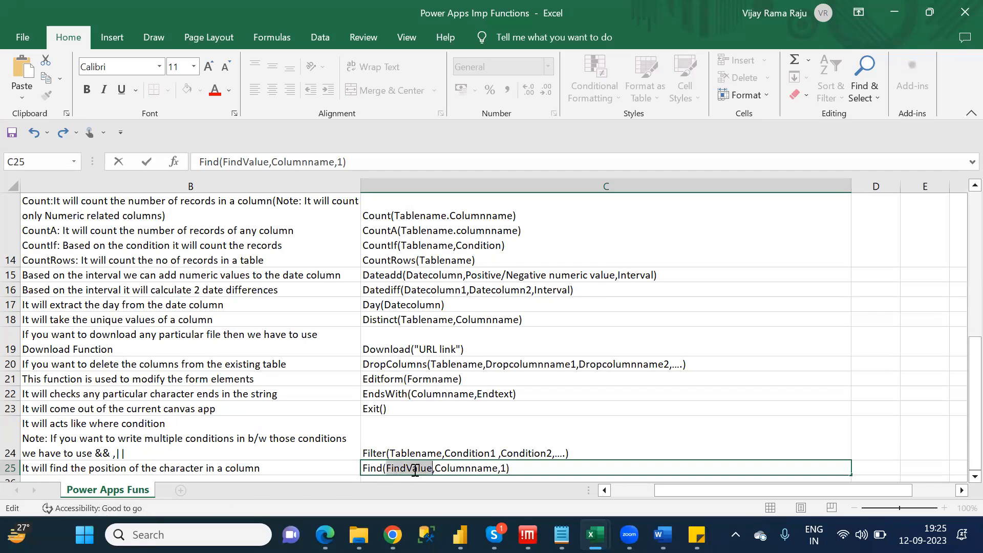
- Highlight the Columnname and FindValue arguments of the Find syntax in cell C25 in turn, and finish editing the cell
{"action": "double_click", "coordinate": [475, 470]}
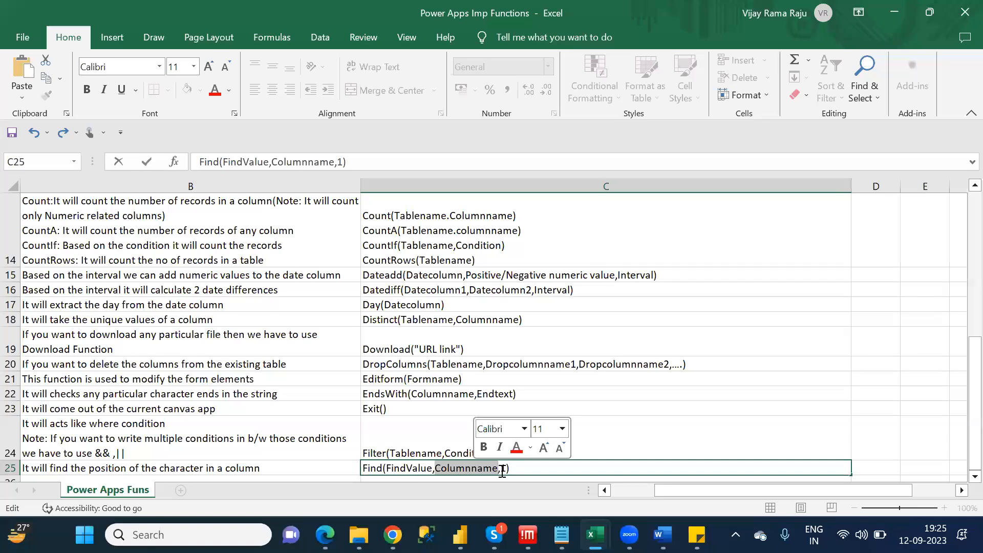
{"action": "double_click", "coordinate": [417, 469]}
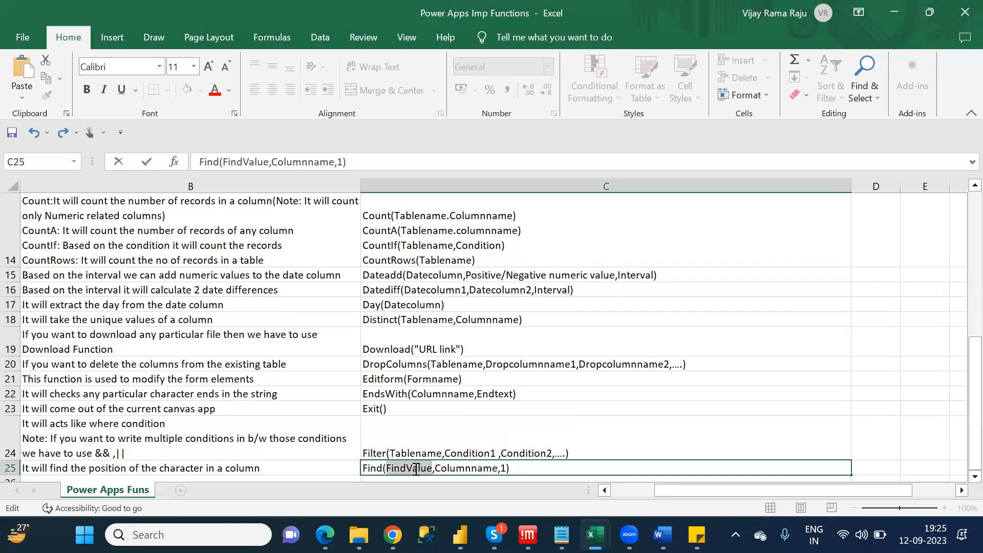
{"action": "double_click", "coordinate": [459, 469]}
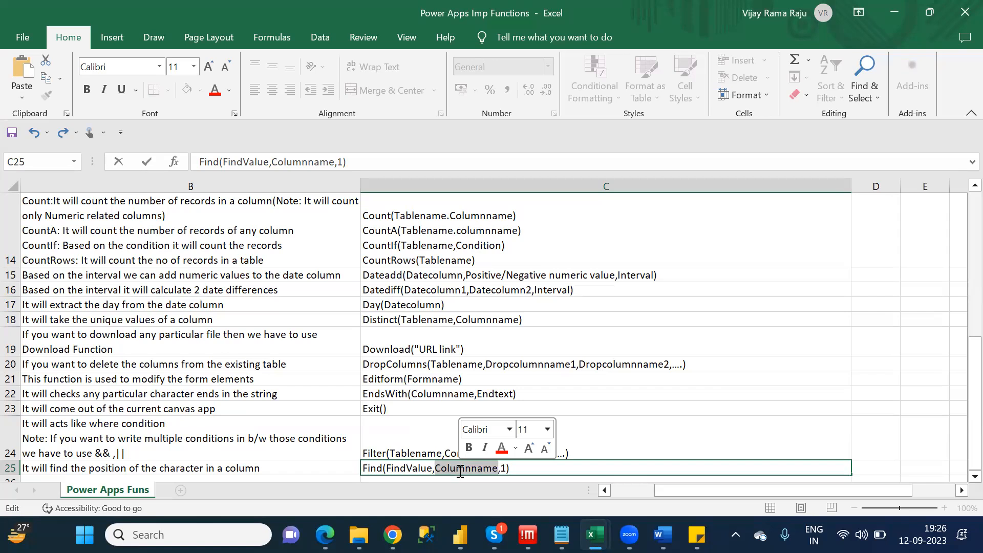
{"action": "key", "text": "Right"}
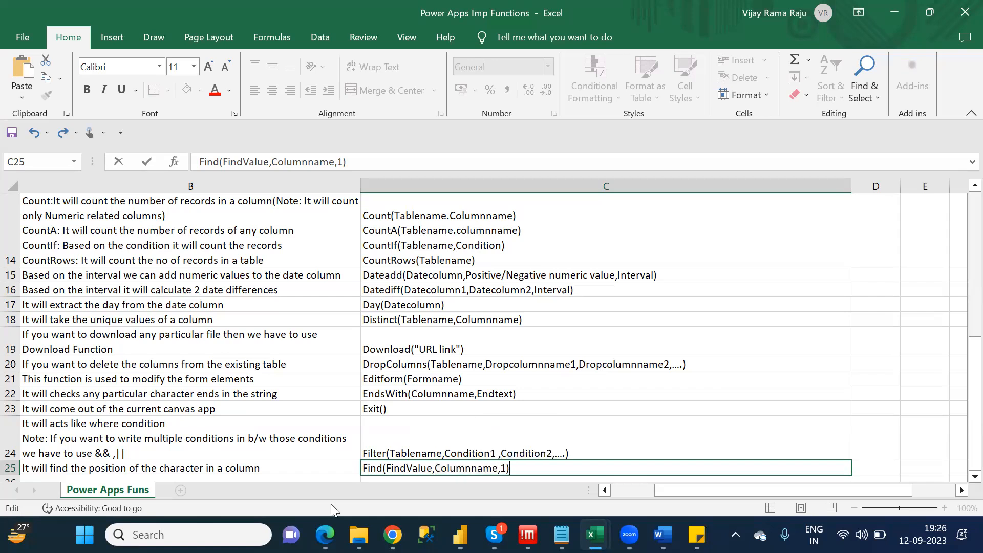
{"action": "left_click", "coordinate": [239, 467]}
- Check the Notepad list for the F category function after Find and enter "First" as the function name in cell A26
{"action": "key", "text": "Down"}
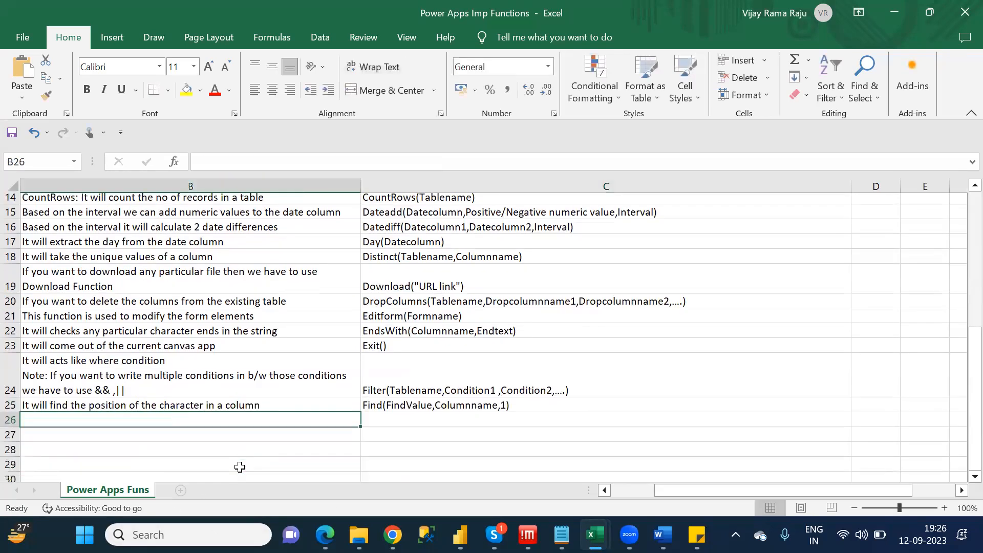
{"action": "key", "text": "Left"}
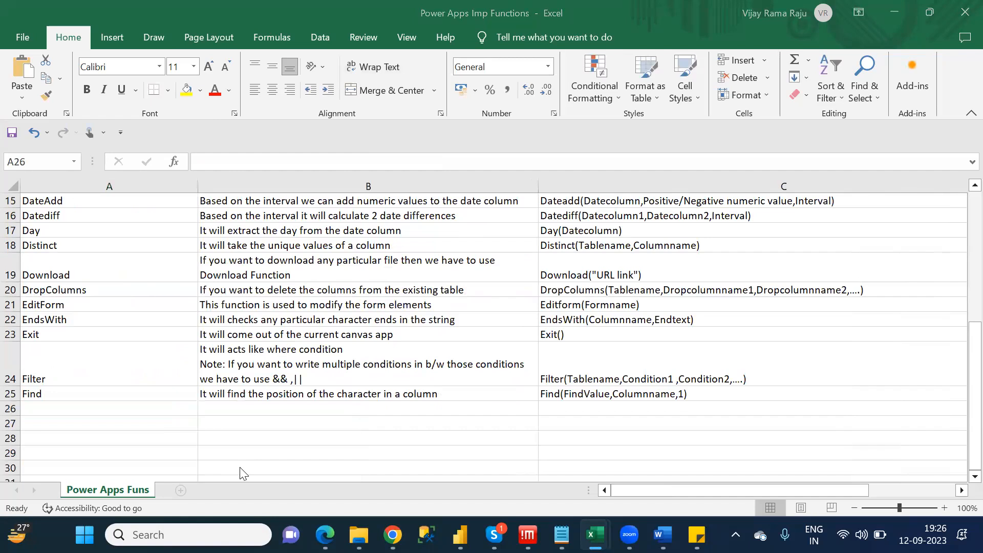
{"action": "key", "text": "alt+Tab"}
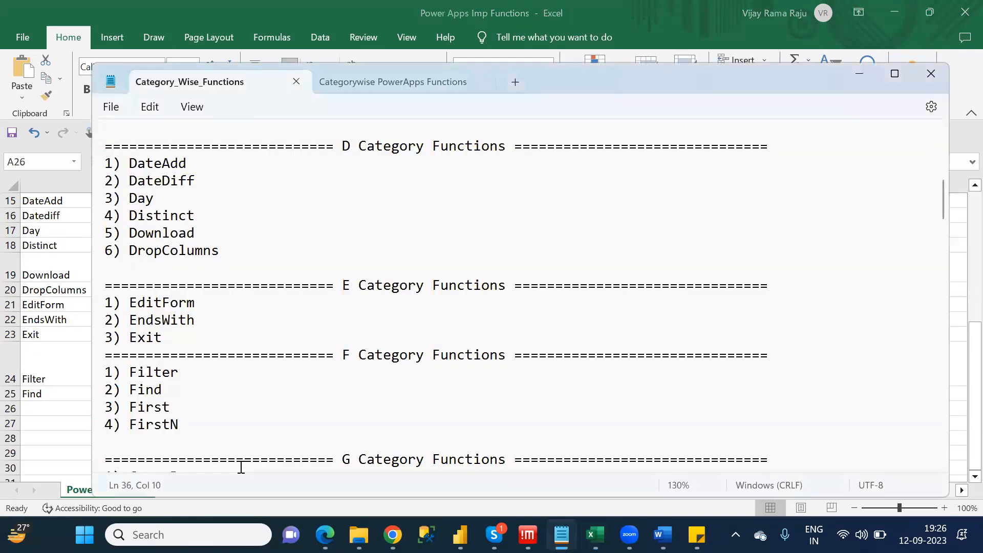
{"action": "key", "text": "alt+Tab"}
{"action": "type", "text": "First"}
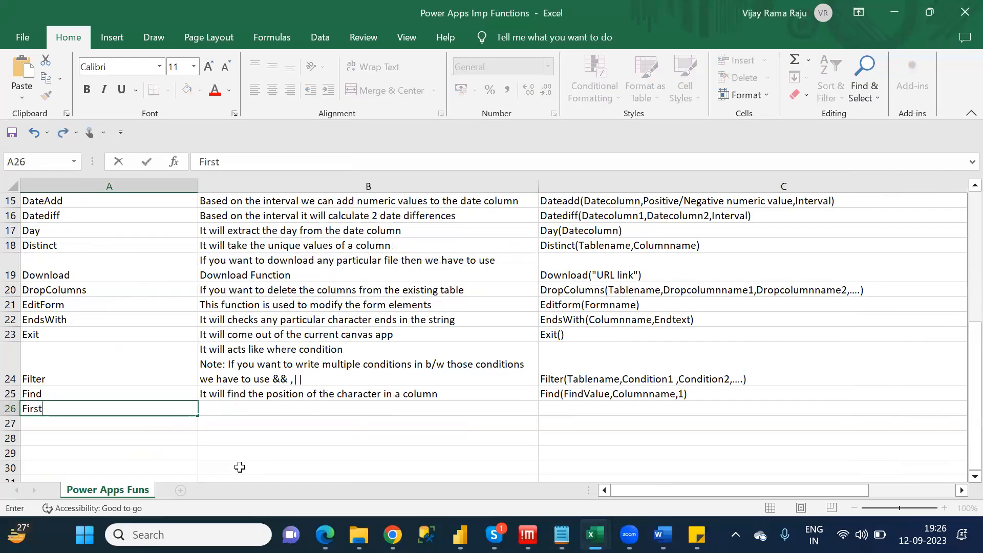
{"action": "key", "text": "Tab"}
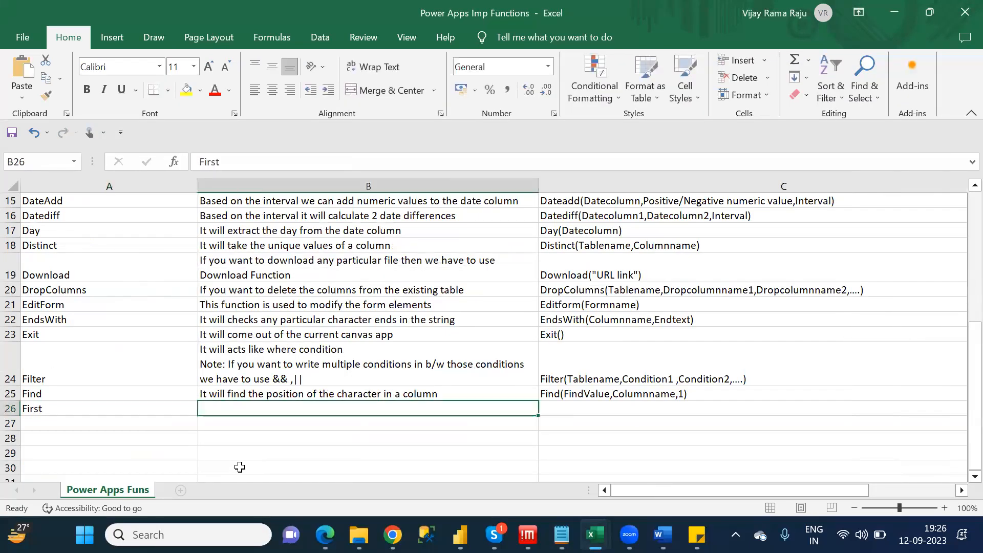
- Enter "It always returns 1st row from the datasource table" as the First description in cell B26
{"action": "type", "text": "It always"}
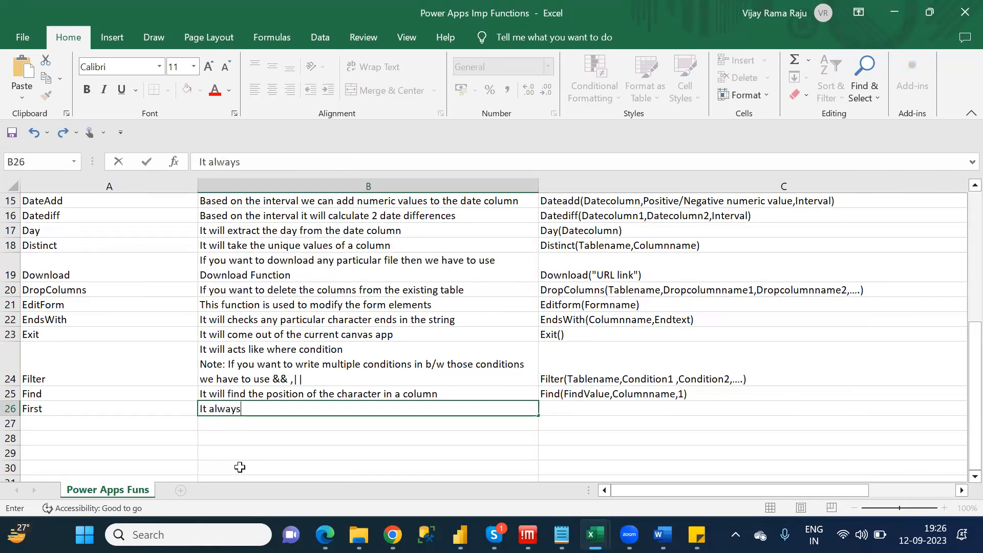
{"action": "type", "text": " returns 1st row from the d"}
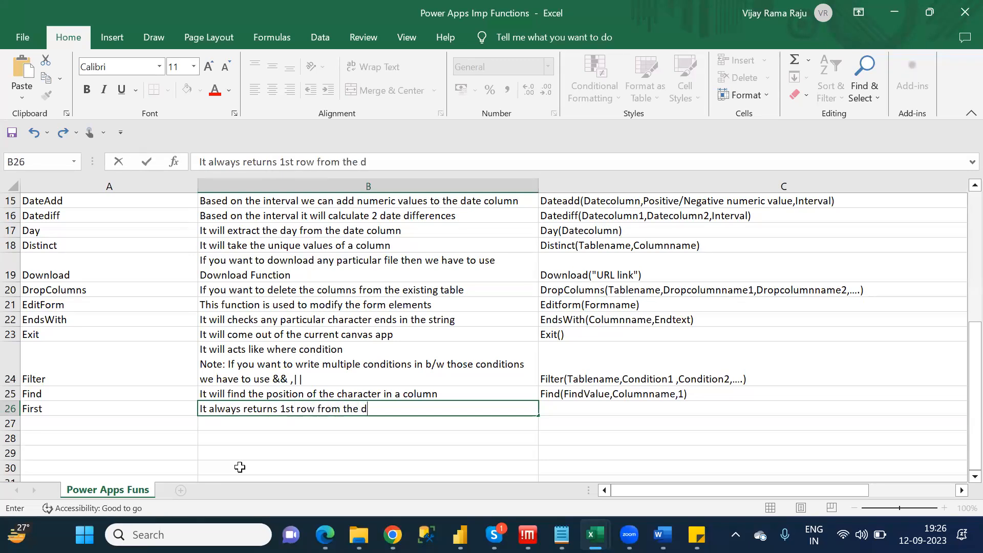
{"action": "type", "text": "atab"}
{"action": "key", "text": "BackSpace"}
{"action": "type", "text": "source table"}
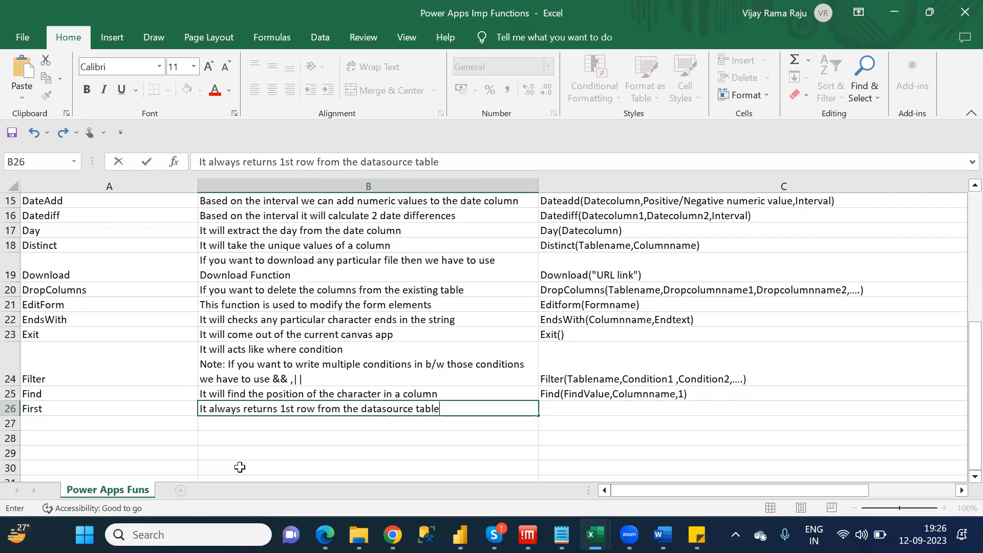
- Enter "First(Tablename)" as the First syntax in cell C26
{"action": "left_click", "coordinate": [585, 416]}
{"action": "left_click", "coordinate": [569, 406]}
{"action": "type", "text": "first"}
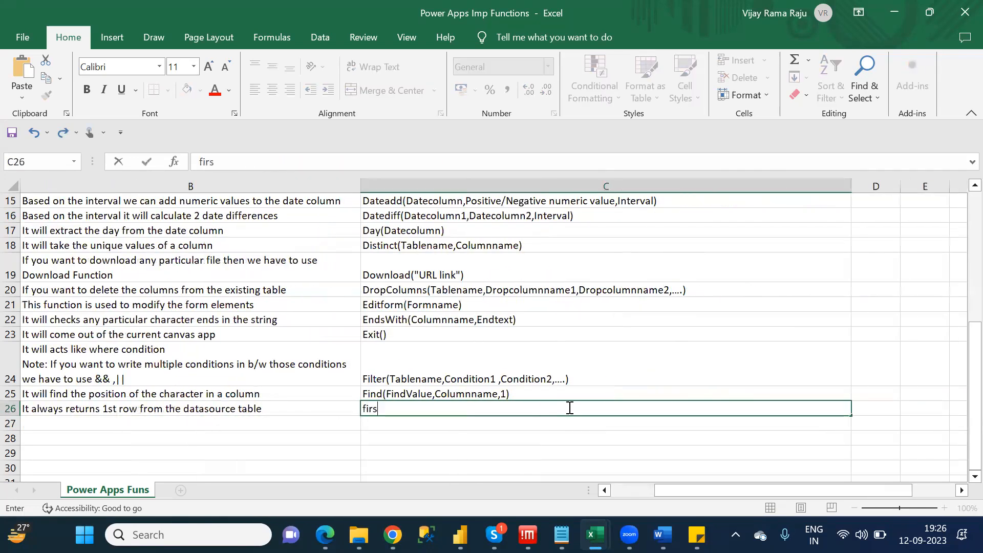
{"action": "key", "text": "BackSpace"}
{"action": "key", "text": "BackSpace"}
{"action": "key", "text": "BackSpace"}
{"action": "key", "text": "BackSpace"}
{"action": "key", "text": "BackSpace"}
{"action": "type", "text": "Firsty"}
{"action": "key", "text": "BackSpace"}
{"action": "type", "text": "(Tablename)"}
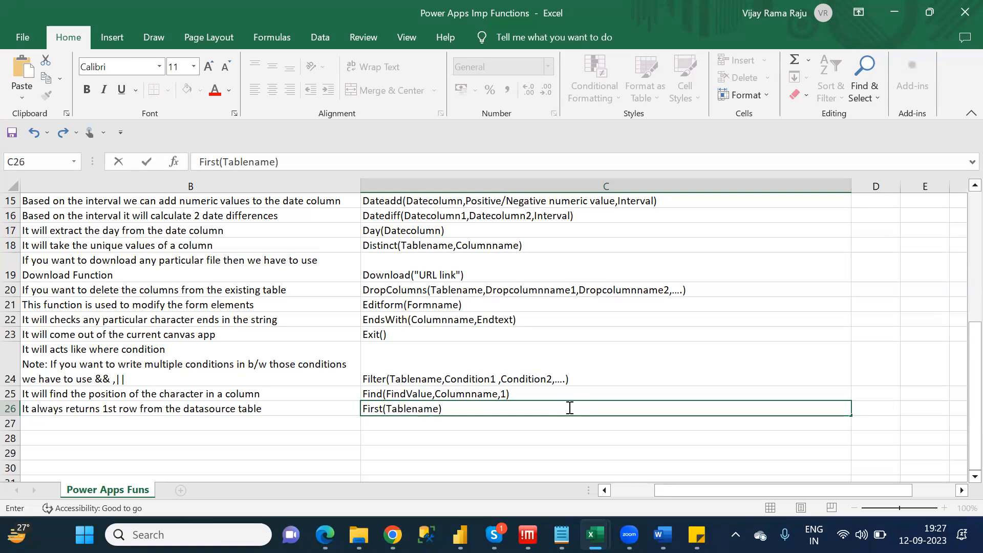
- Enter "FirstN" as the function name in cell A27
{"action": "left_click", "coordinate": [263, 423]}
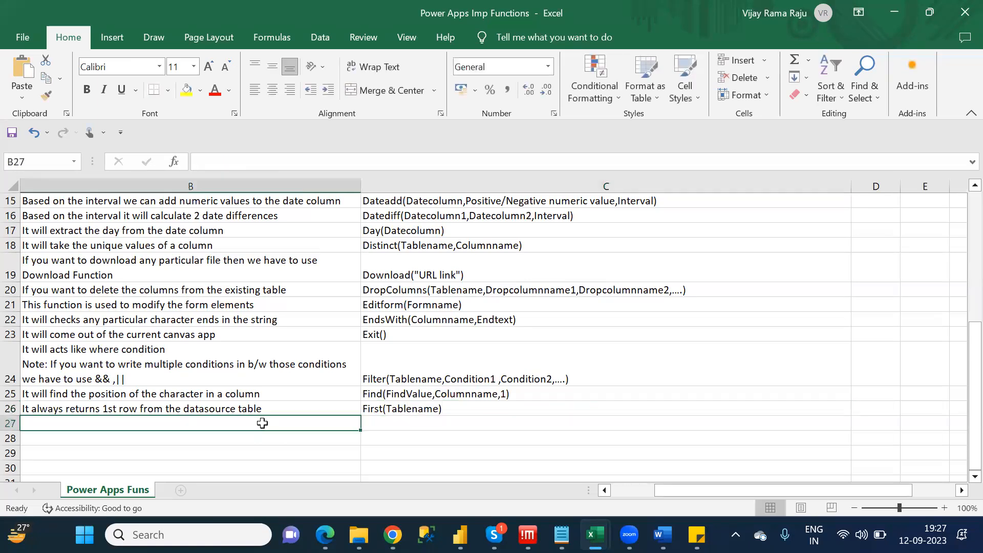
{"action": "key", "text": "Left"}
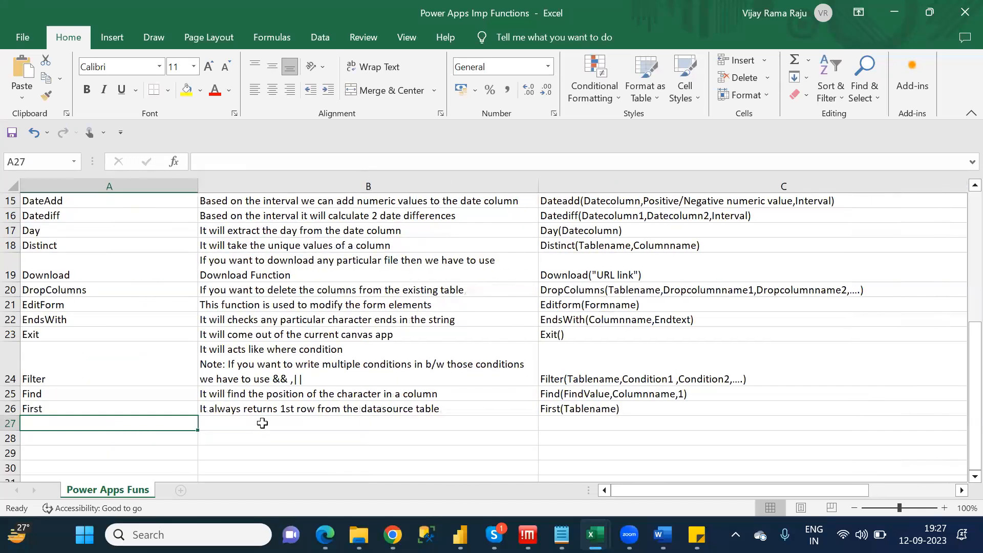
{"action": "type", "text": "First"}
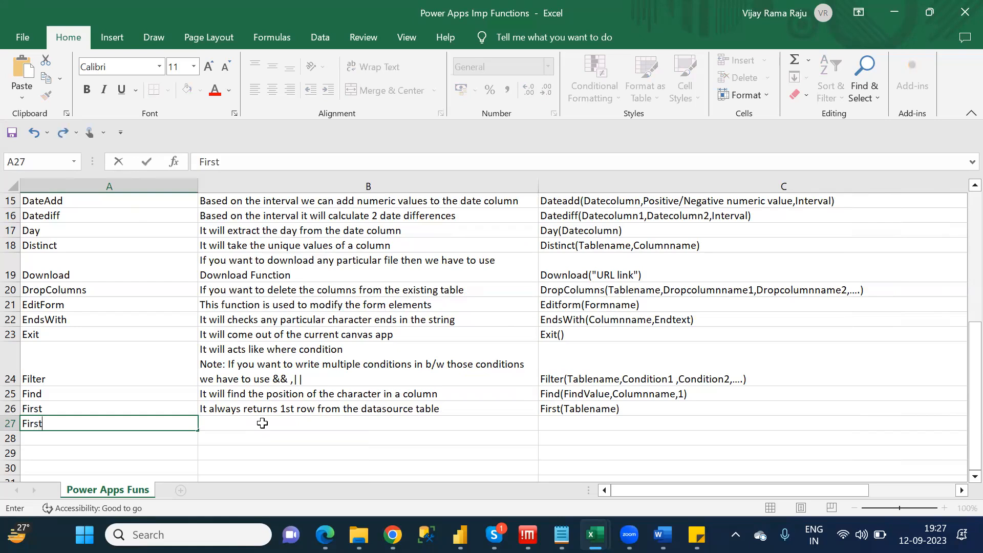
{"action": "type", "text": "N"}
{"action": "key", "text": "Tab"}
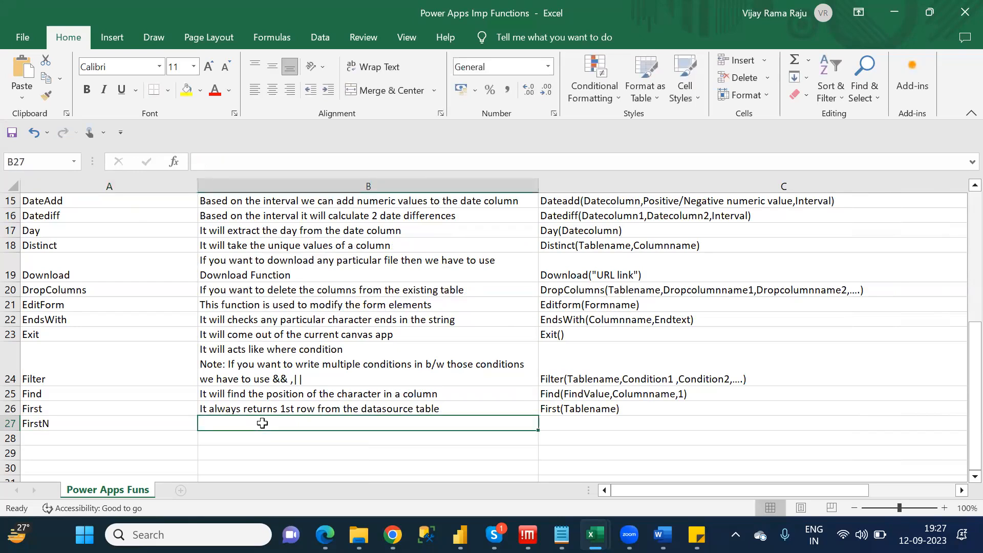
{"action": "type", "text": "It w"}
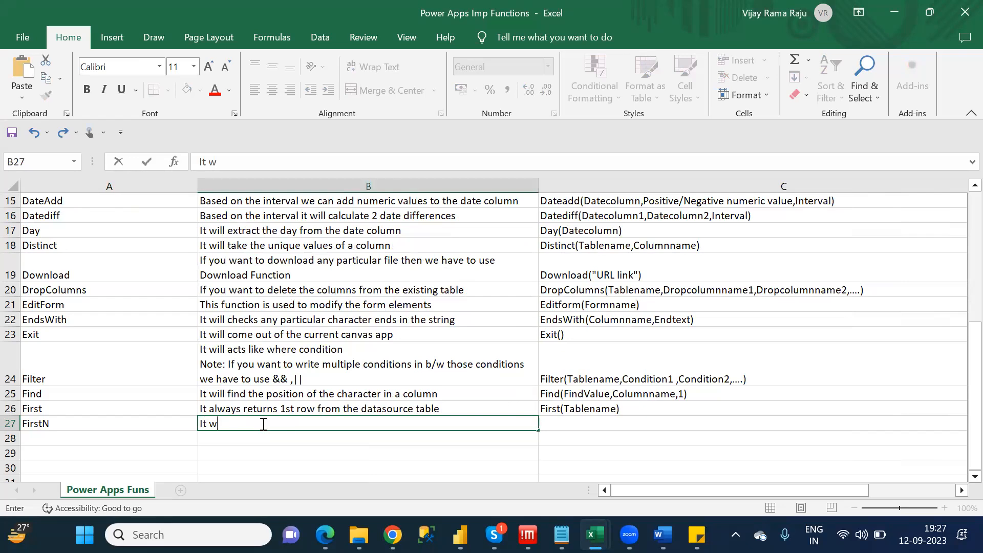
{"action": "key", "text": "BackSpace"}
{"action": "type", "text": "always returns"}
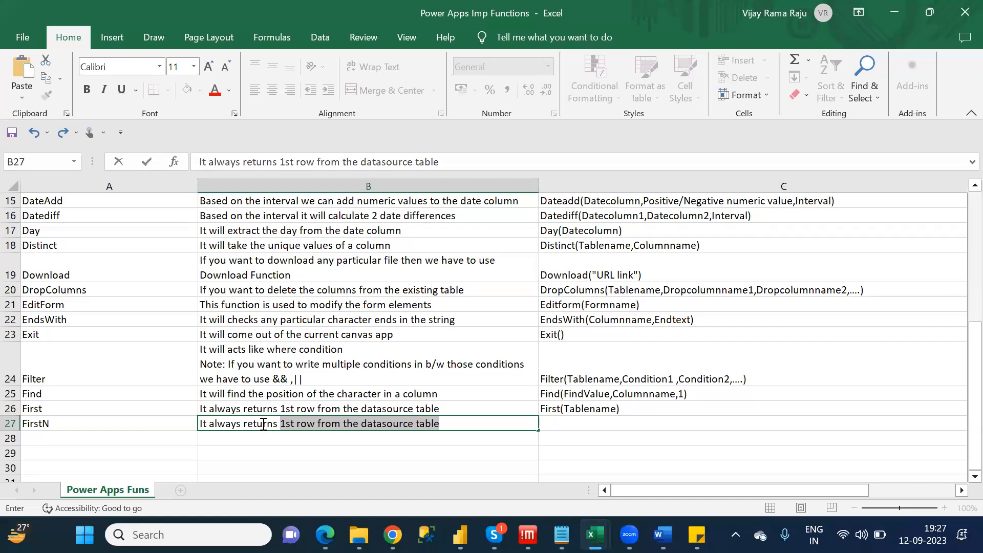
{"action": "type", "text": "n"}
{"action": "key", "text": "BackSpace"}
{"action": "type", "text": "N rows from"}
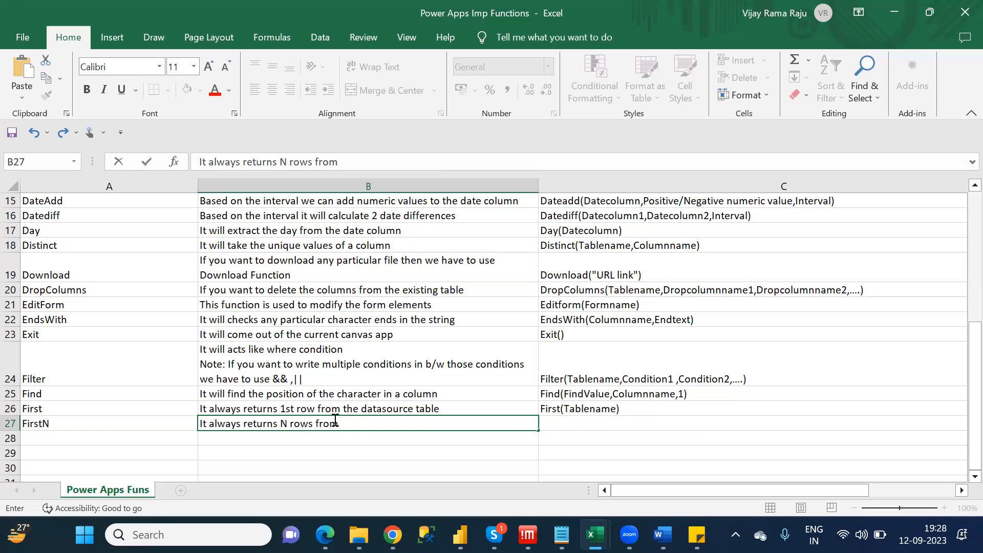
- Replace the text in cell B27 with the FirstN description "From Top it will display N no of rows in datasource table"
{"action": "left_click_drag", "start_coordinate": [360, 423], "coordinate": [193, 420]}
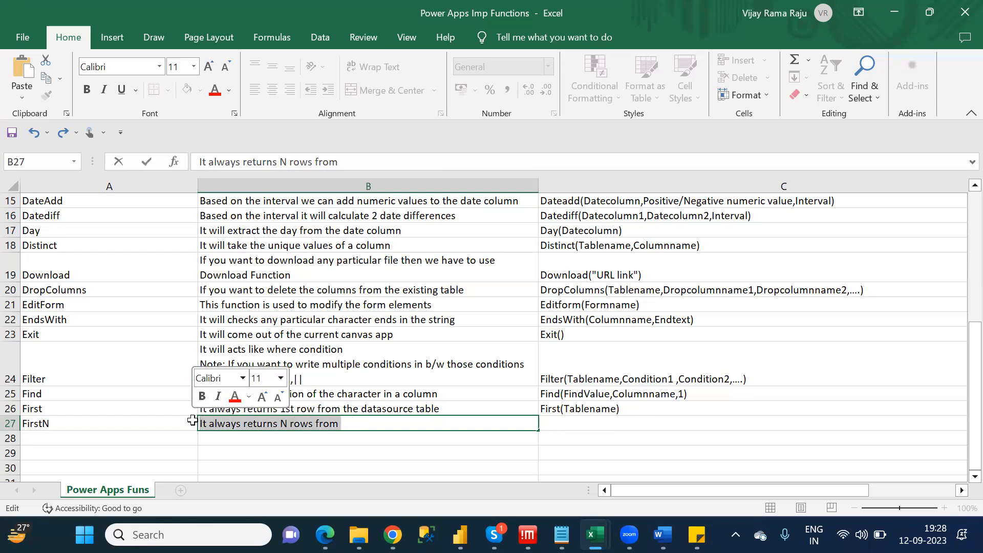
{"action": "type", "text": "From "}
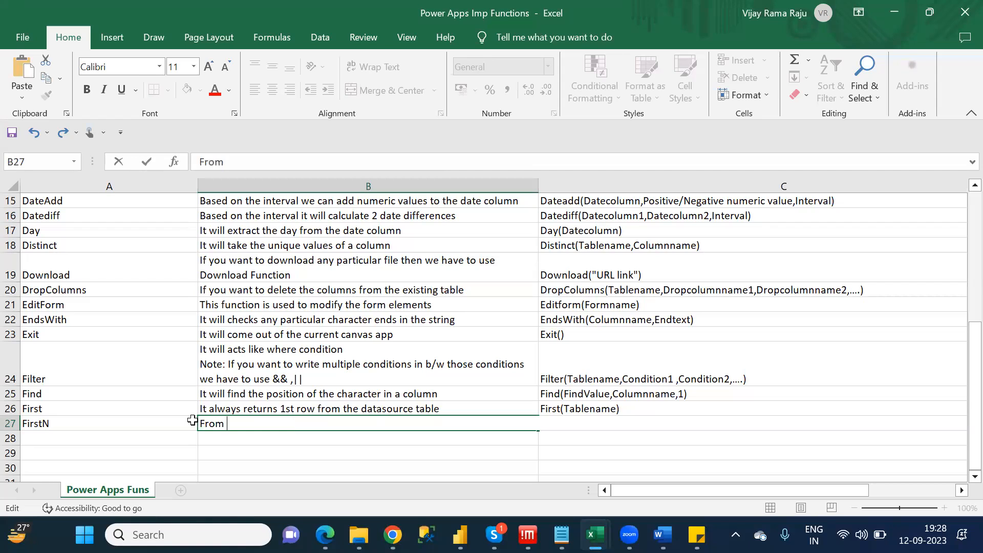
{"action": "type", "text": "TOp"}
{"action": "key", "text": "BackSpace"}
{"action": "key", "text": "BackSpace"}
{"action": "type", "text": "op it will display N no of rows from teh"}
{"action": "key", "text": "BackSpace"}
{"action": "key", "text": "BackSpace"}
{"action": "key", "text": "BackSpace"}
{"action": "key", "text": "BackSpace"}
{"action": "key", "text": "BackSpace"}
{"action": "key", "text": "BackSpace"}
{"action": "key", "text": "BackSpace"}
{"action": "key", "text": "BackSpace"}
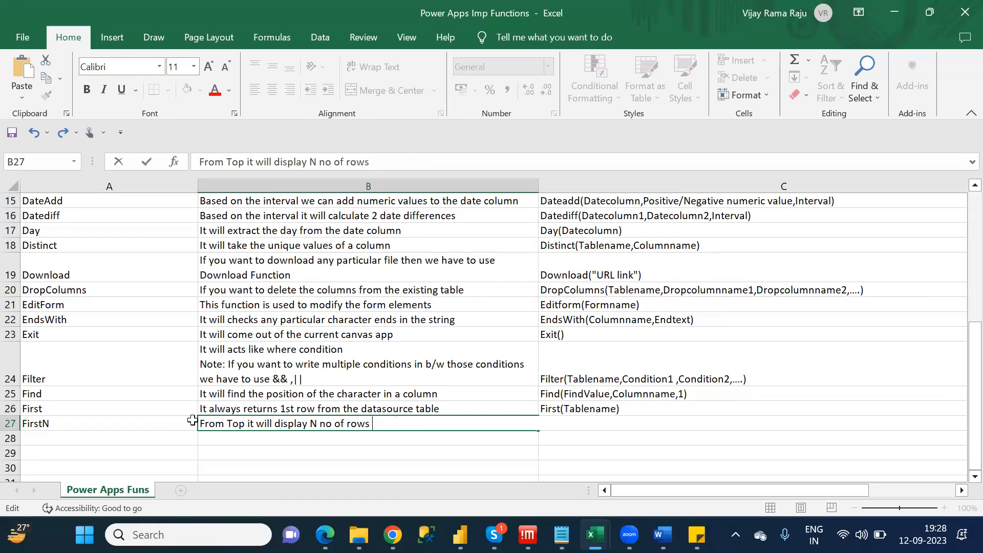
{"action": "type", "text": "in datasoure"}
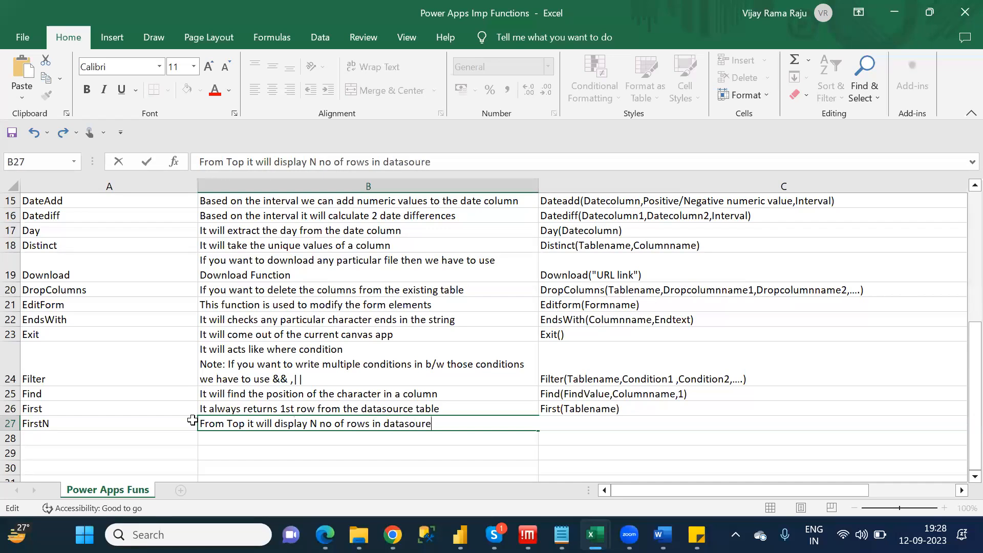
{"action": "key", "text": "BackSpace"}
{"action": "type", "text": "ce table"}
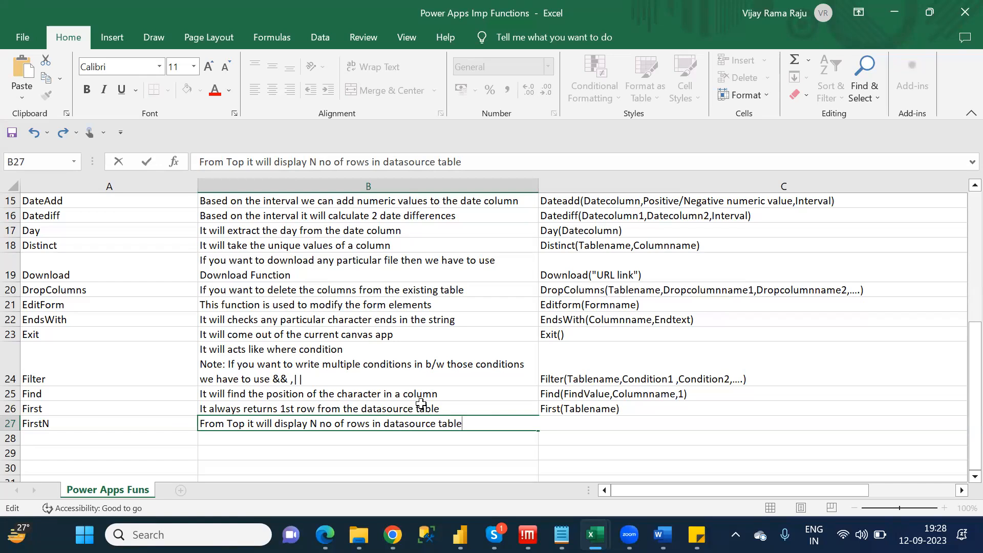
{"action": "left_click", "coordinate": [507, 409]}
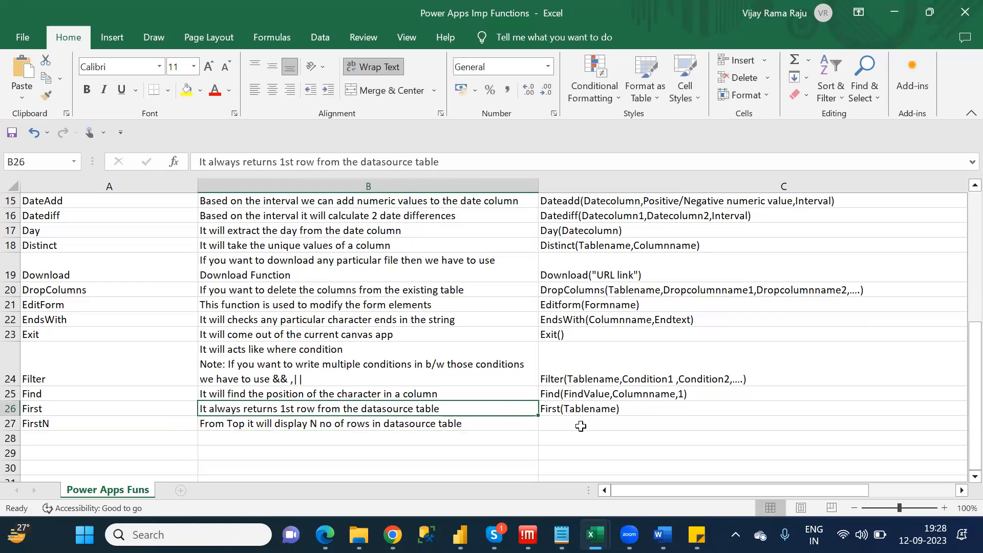
- Enter "FirstN(Tablename,No of Rows)" as the FirstN syntax in cell C27 and move to cell A28
{"action": "left_click", "coordinate": [581, 426]}
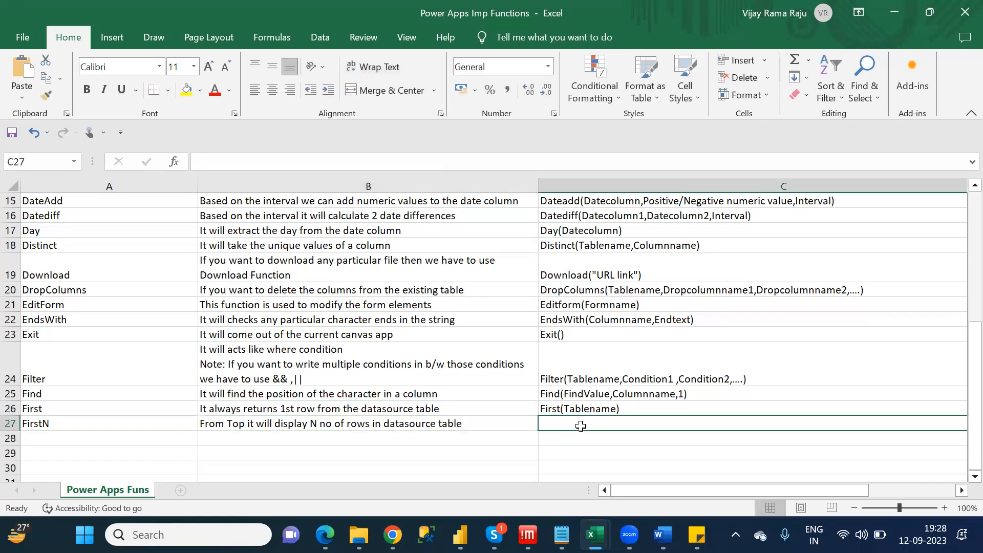
{"action": "type", "text": "Fi"}
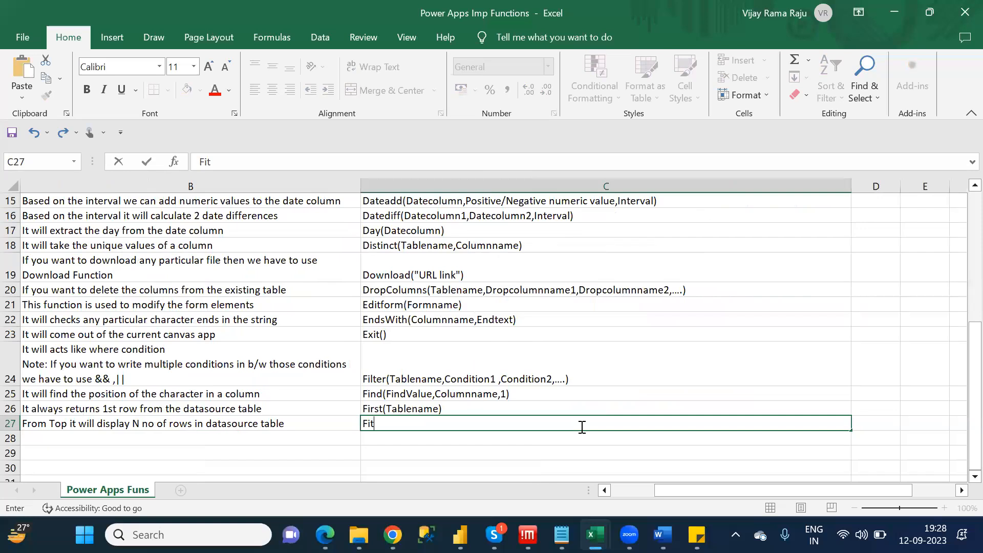
{"action": "type", "text": "rst"}
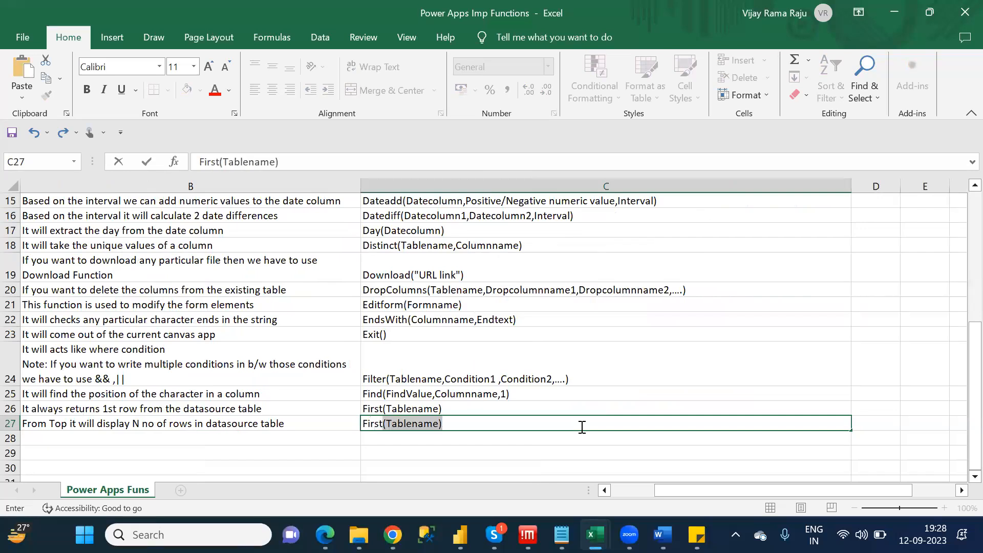
{"action": "type", "text": "N"}
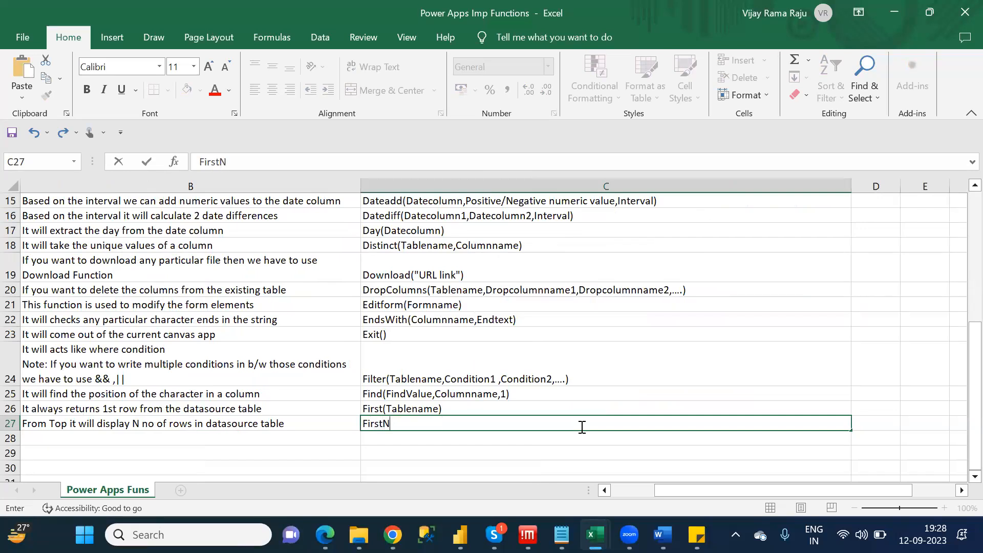
{"action": "type", "text": "(Tablename,"}
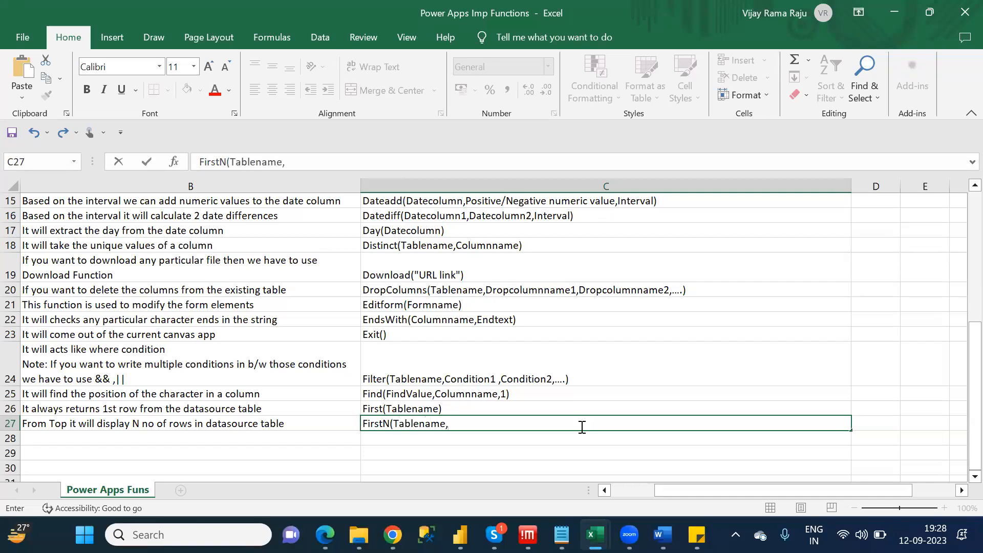
{"action": "type", "text": "No of Row"}
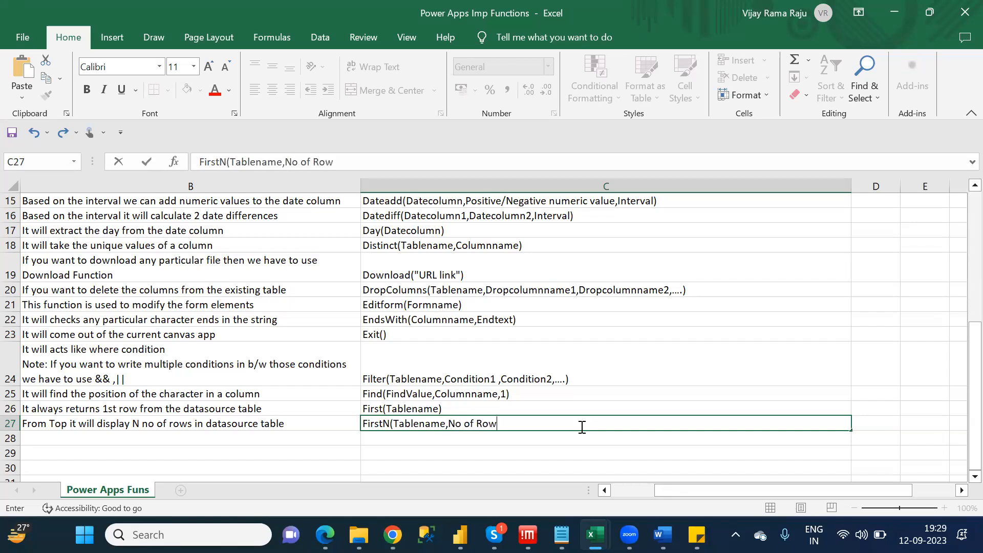
{"action": "type", "text": "s)"}
{"action": "left_click", "coordinate": [467, 435]}
{"action": "key", "text": "Left"}
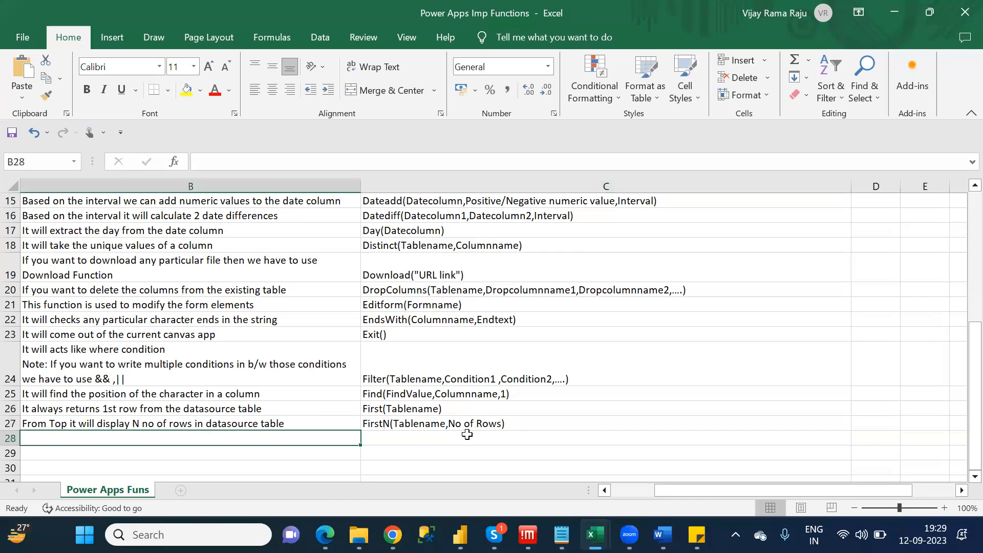
{"action": "key", "text": "Left"}
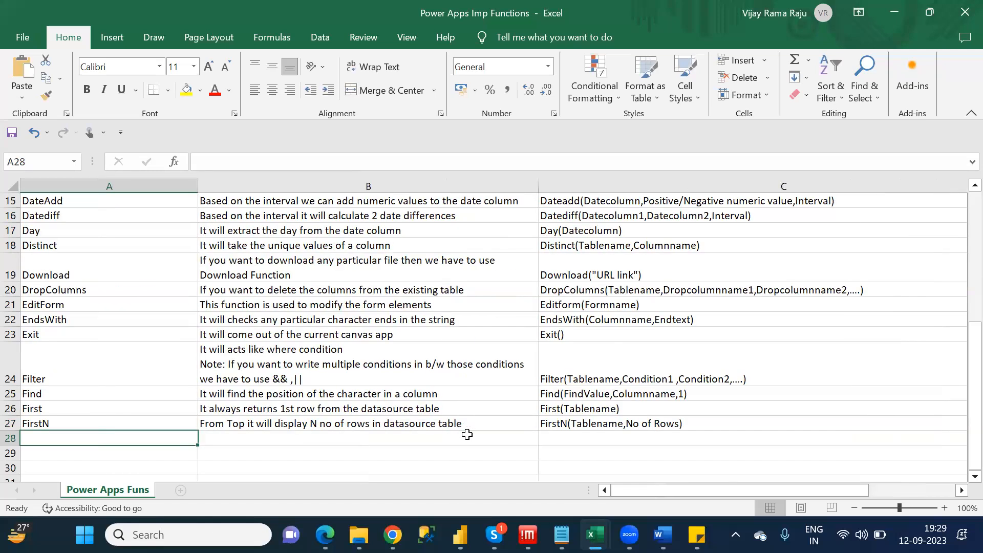
- Look up the G category in the Notepad function list and enter "GroupBy" as the function name in Excel cell A28
{"action": "key", "text": "alt+Tab"}
{"action": "key", "text": "Down"}
{"action": "key", "text": "Down"}
{"action": "key", "text": "Down"}
{"action": "key", "text": "Down"}
{"action": "key", "text": "Down"}
{"action": "key", "text": "Down"}
{"action": "key", "text": "Down"}
{"action": "key", "text": "Down"}
{"action": "key", "text": "Down"}
{"action": "key", "text": "Down"}
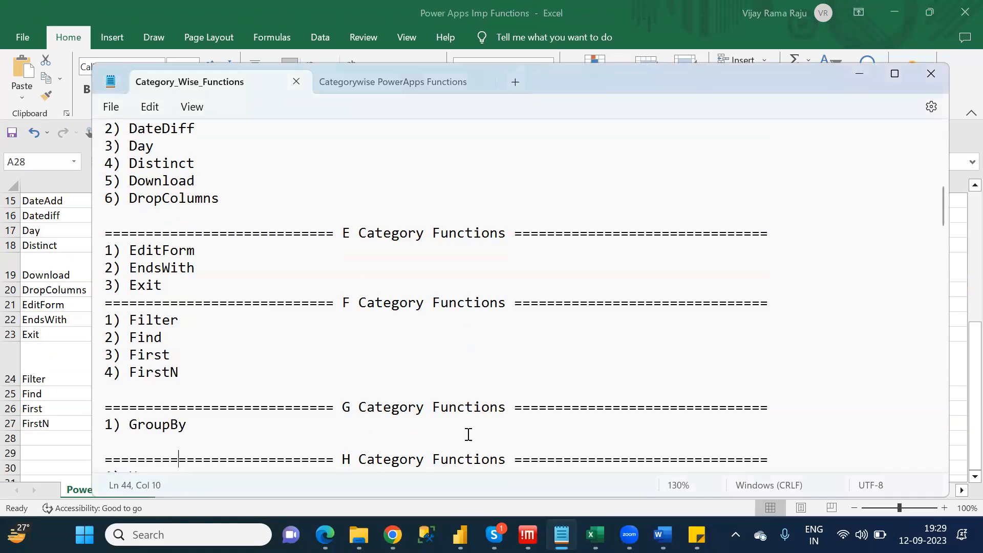
{"action": "key", "text": "Down"}
{"action": "key", "text": "alt+Tab"}
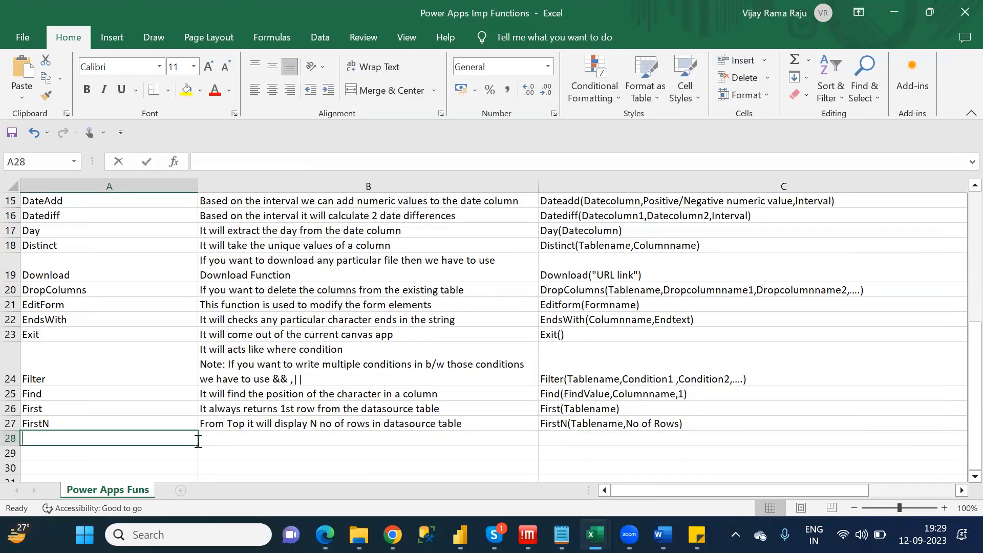
{"action": "type", "text": "GroupBy"}
{"action": "key", "text": "Tab"}
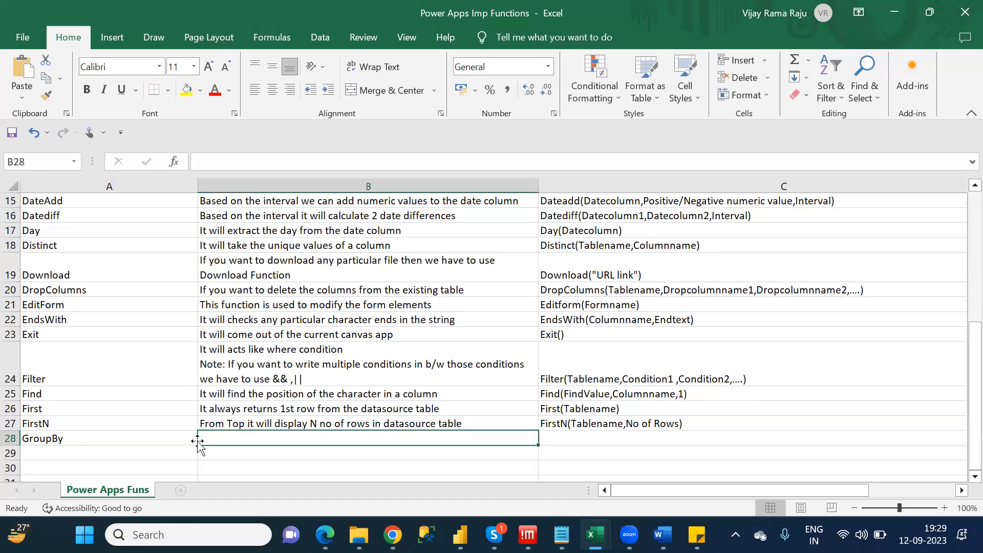
- Enter the GroupBy description "If you want to summarise the data then we have to use GroupBy" in cell B28
{"action": "type", "text": "If yo"}
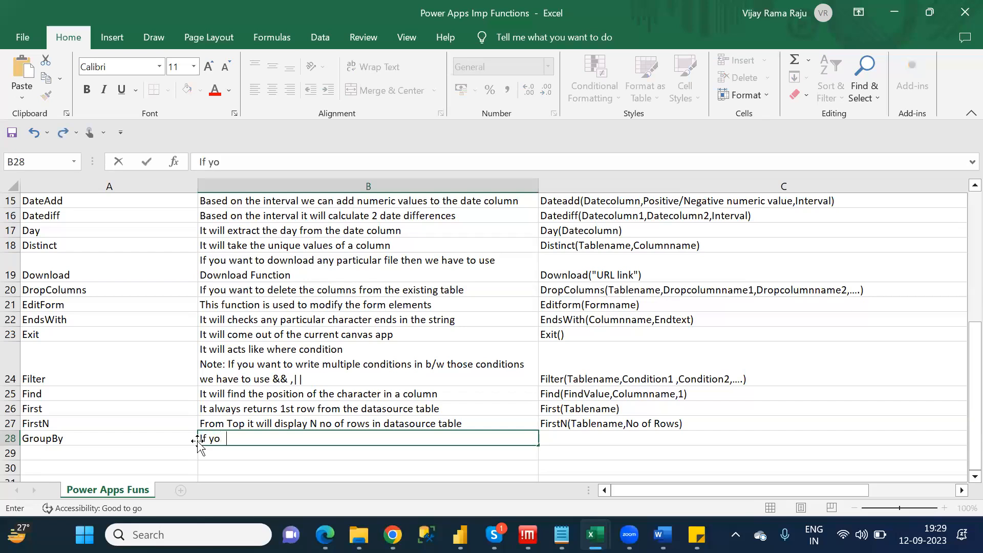
{"action": "type", "text": "u want to summa"}
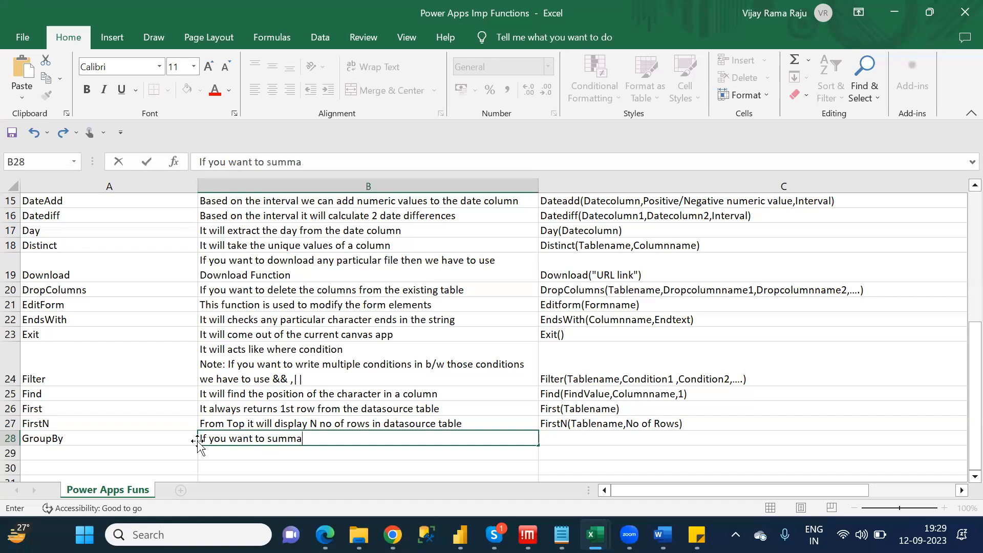
{"action": "type", "text": "riz"}
{"action": "key", "text": "BackSpace"}
{"action": "type", "text": "se the data "}
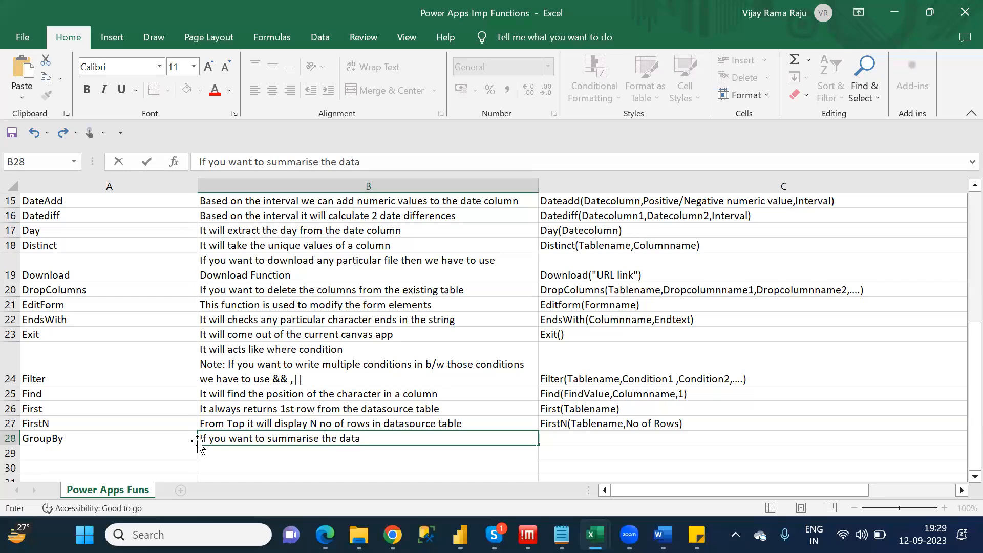
{"action": "type", "text": "then we have to "}
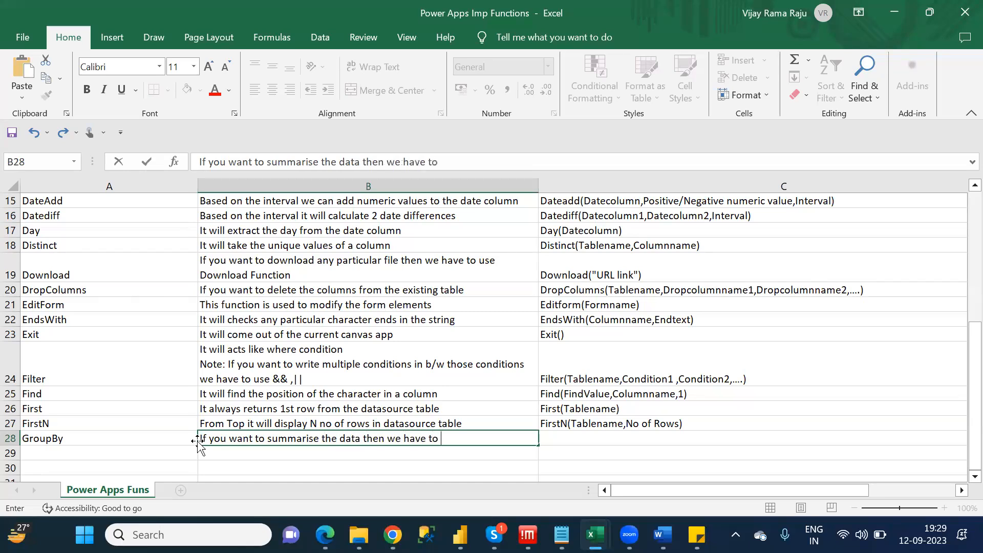
{"action": "type", "text": "use GroupBy"}
{"action": "left_click", "coordinate": [197, 441]}
{"action": "key", "text": "Right"}
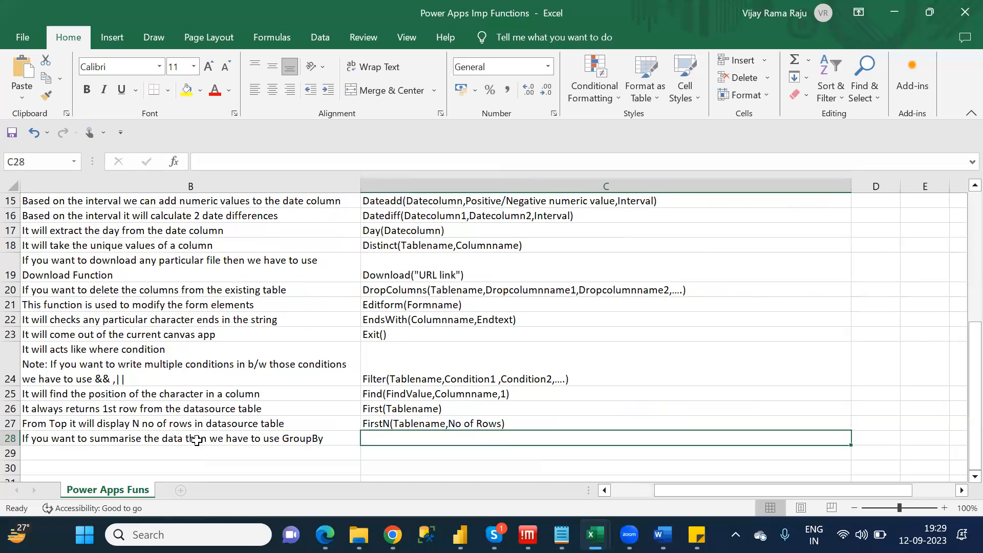
- Start the GroupBy syntax in cell C28 with "GroupBY(Tablename,Groupcol1,GroupCol2,......,GroupName"
{"action": "type", "text": "Grou"}
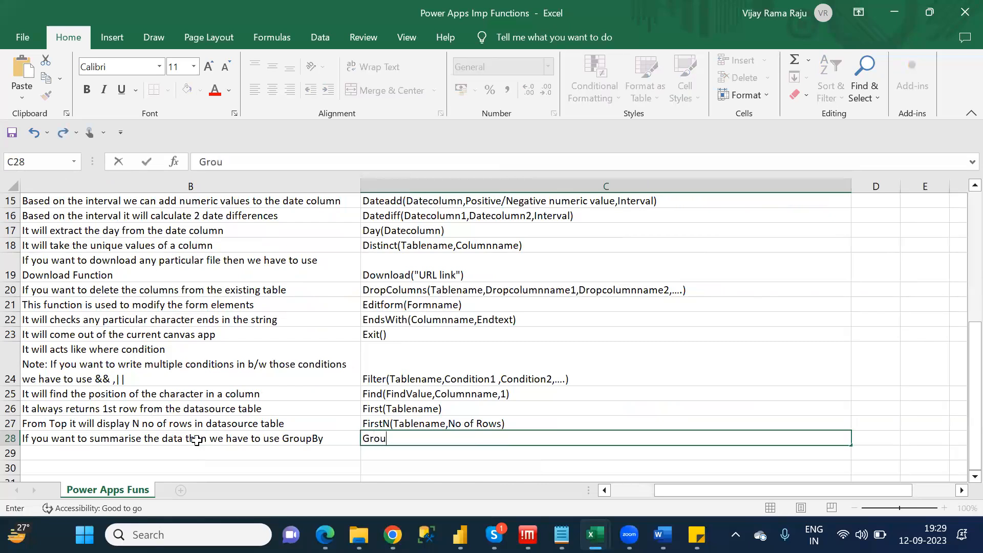
{"action": "type", "text": "pBY(Tablename,"}
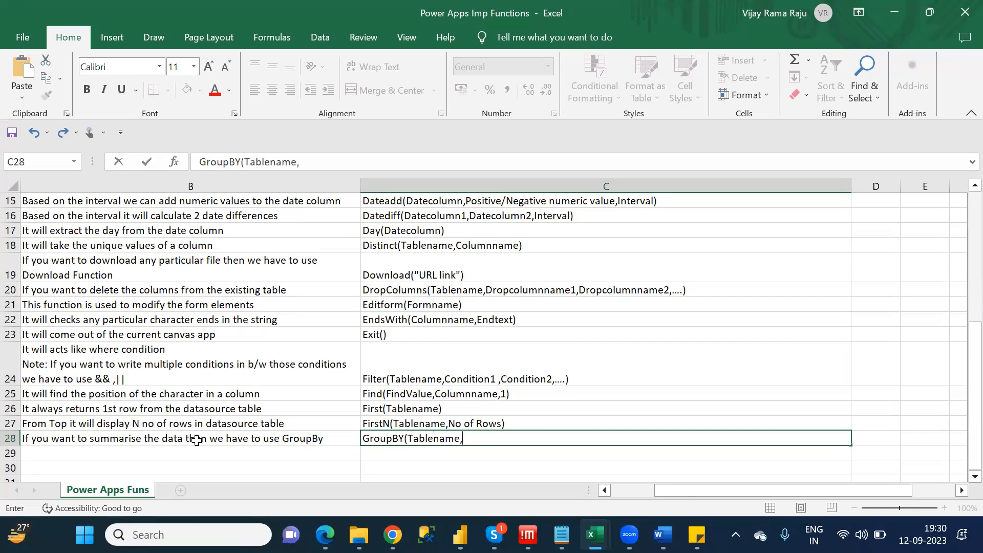
{"action": "type", "text": "Groupcol"}
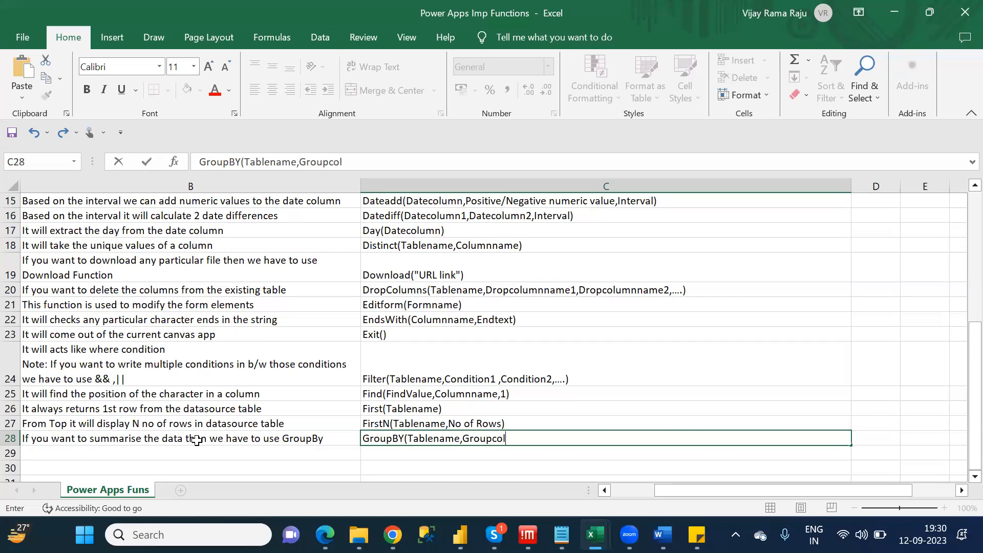
{"action": "type", "text": "1,GroupCol2,......"}
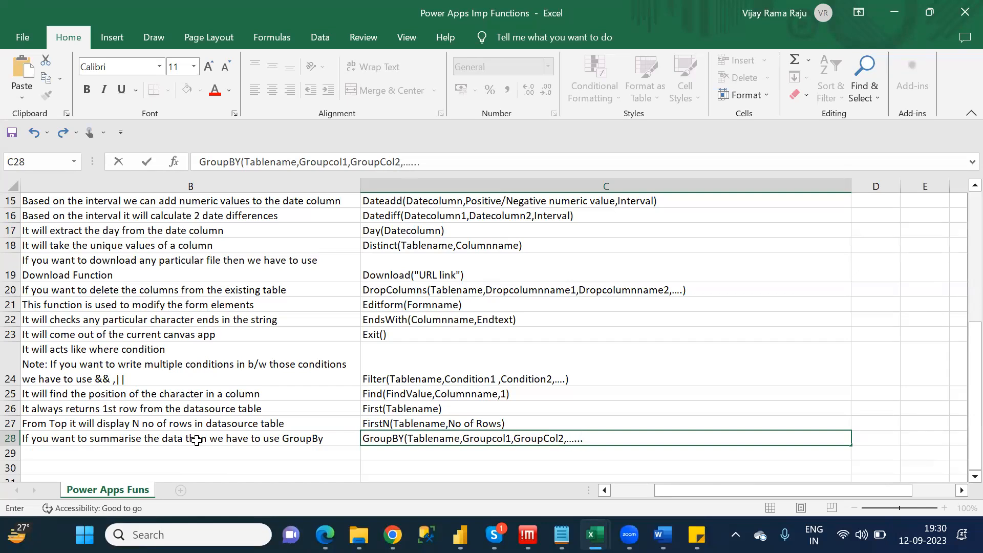
{"action": "left_click_drag", "start_coordinate": [466, 439], "coordinate": [595, 438]}
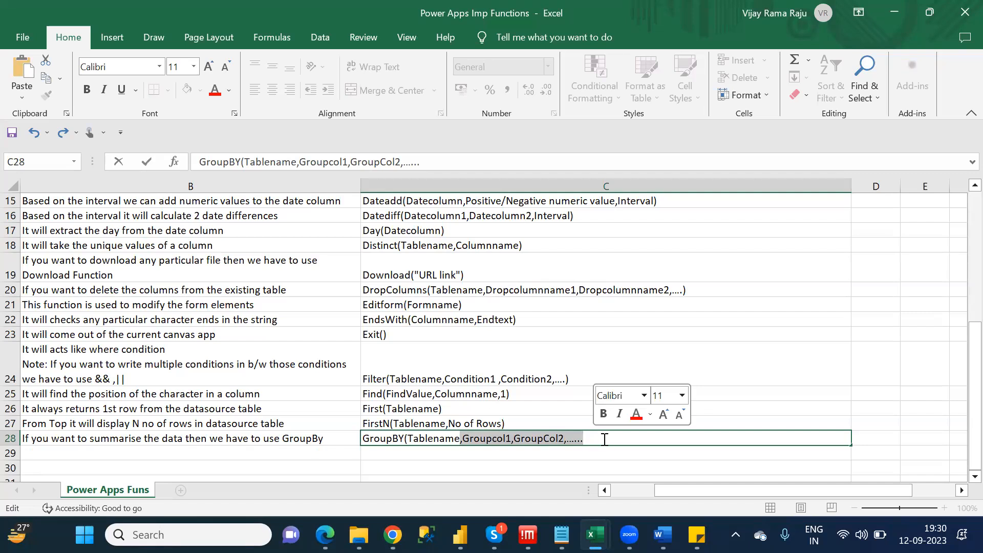
{"action": "left_click", "coordinate": [605, 440]}
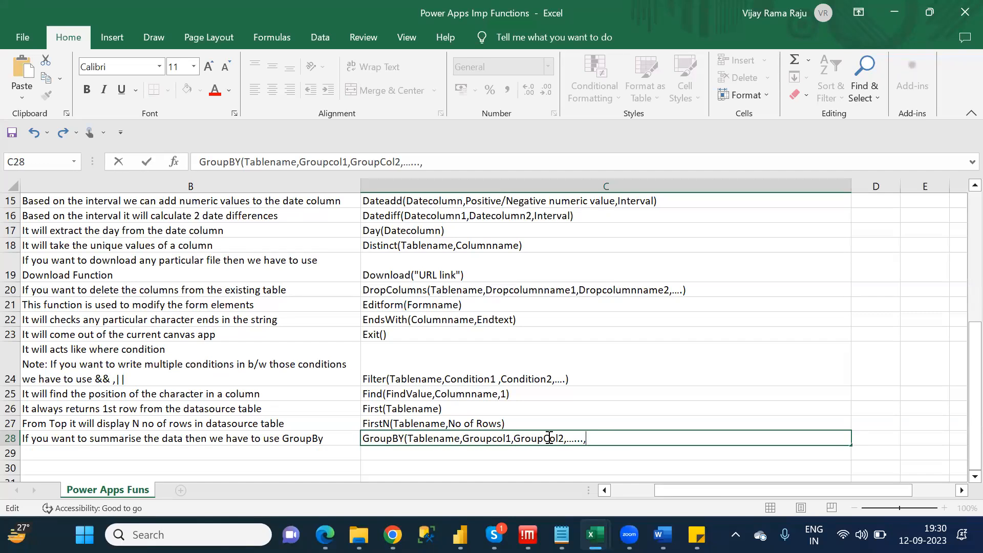
{"action": "type", "text": "Group"}
{"action": "type", "text": "Name"}
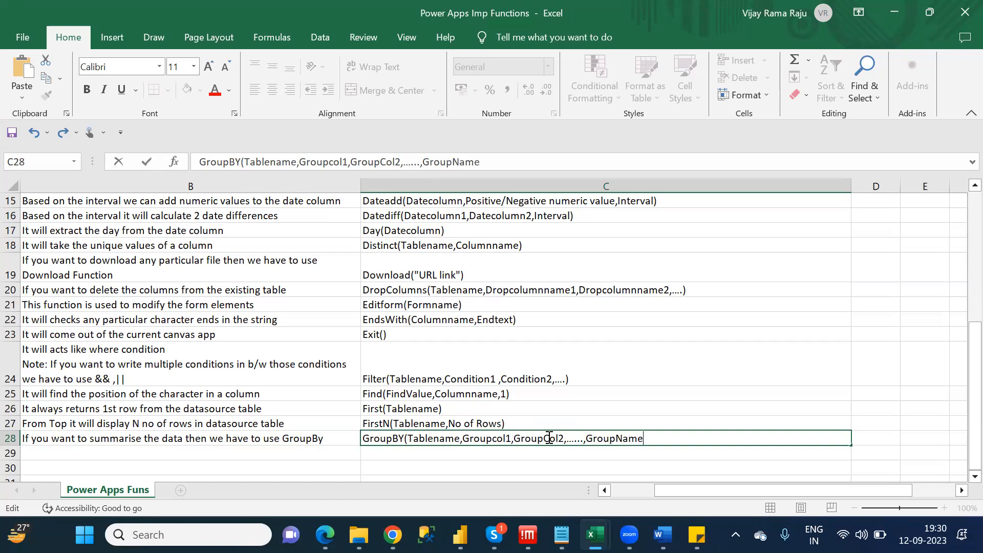
- Extend the GroupBy syntax in cell C28 after GroupName with ",Newcolumnname,AggregationOpera,"
{"action": "double_click", "coordinate": [428, 441]}
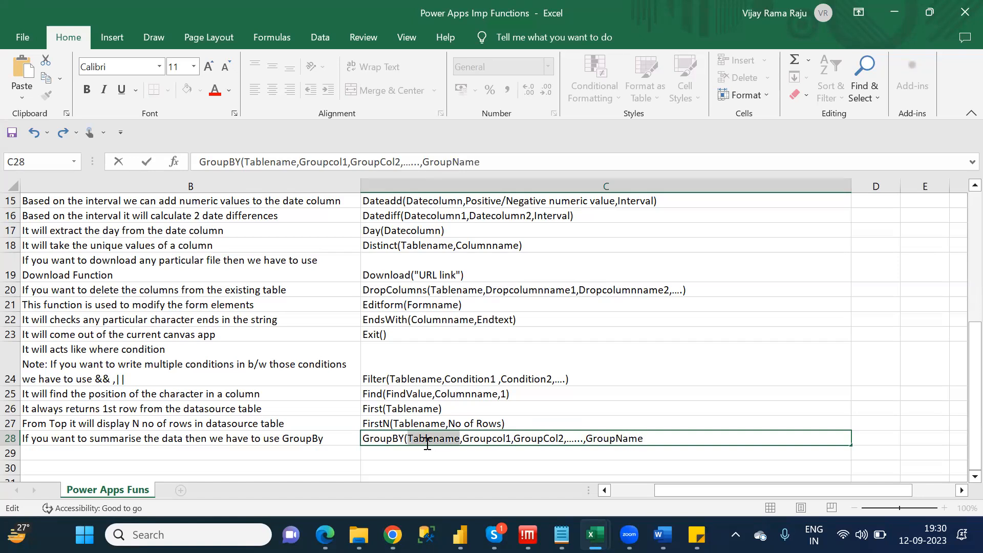
{"action": "double_click", "coordinate": [483, 439]}
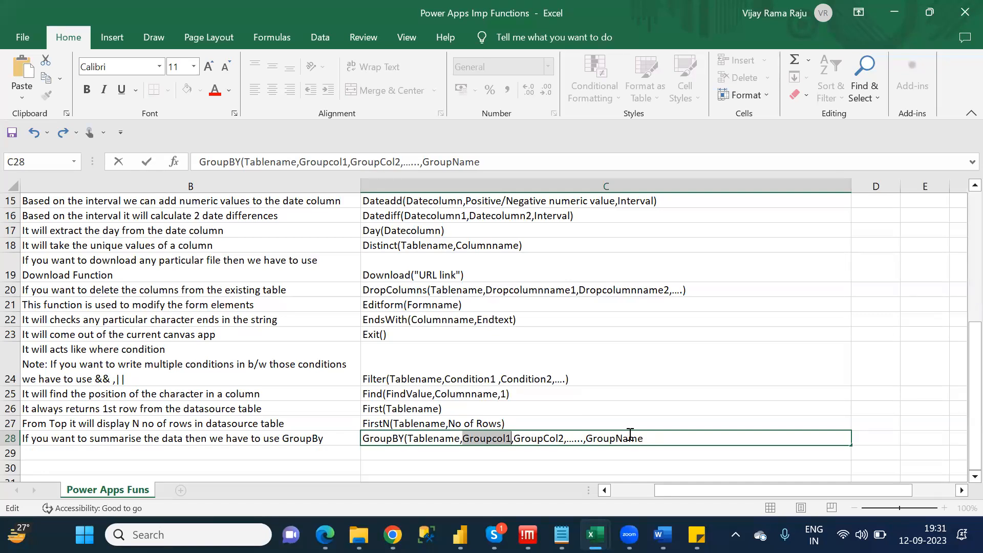
{"action": "double_click", "coordinate": [629, 435]}
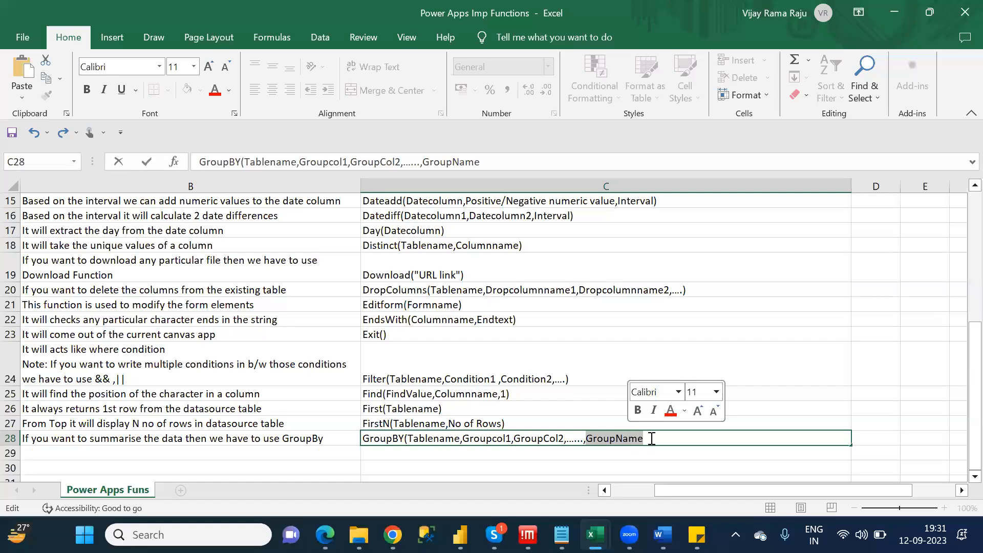
{"action": "left_click", "coordinate": [651, 439]}
{"action": "type", "text": ","}
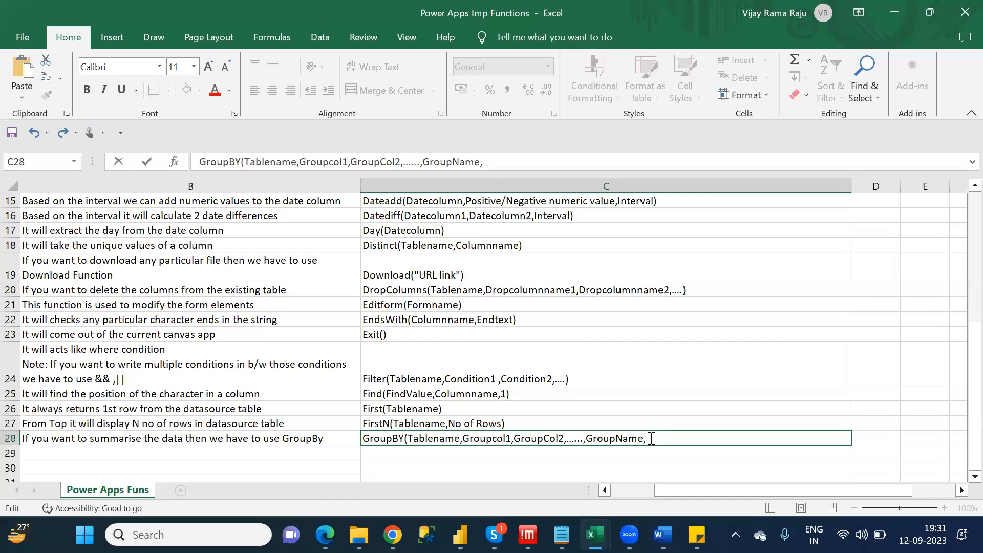
{"action": "type", "text": "Newcolumnname"}
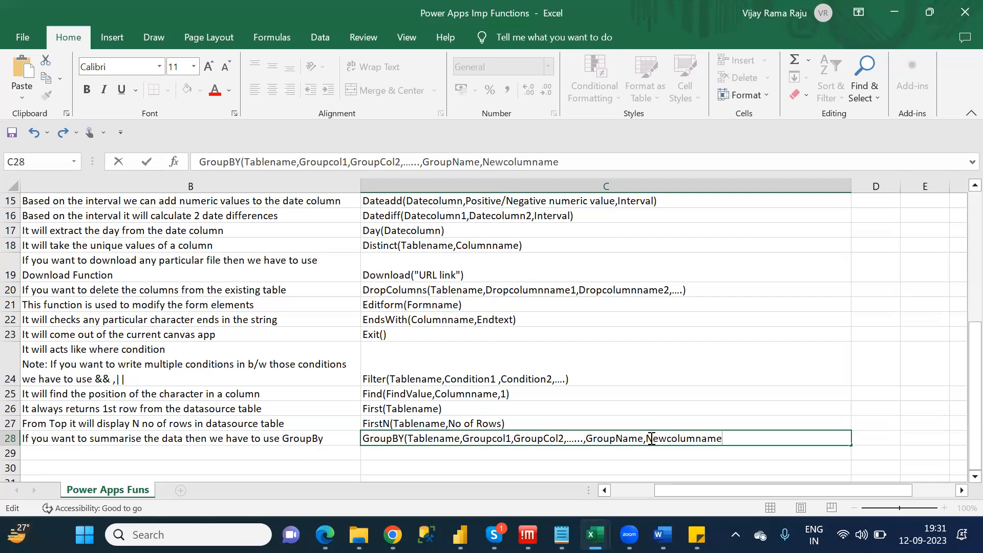
{"action": "type", "text": ",AggregationOp"}
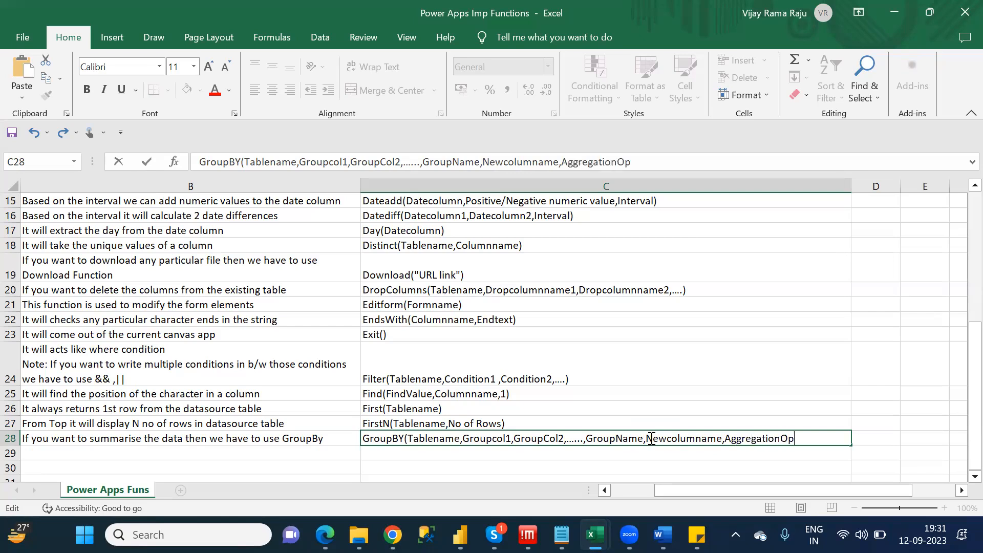
{"action": "type", "text": "era,"}
- Repeat the "Newcolumnname,AggregationOpera" pair at the end of the C28 syntax by copying it, and close the syntax with ",...)"
{"action": "left_click_drag", "start_coordinate": [484, 158], "coordinate": [647, 162]}
{"action": "key", "text": "ctrl+c"}
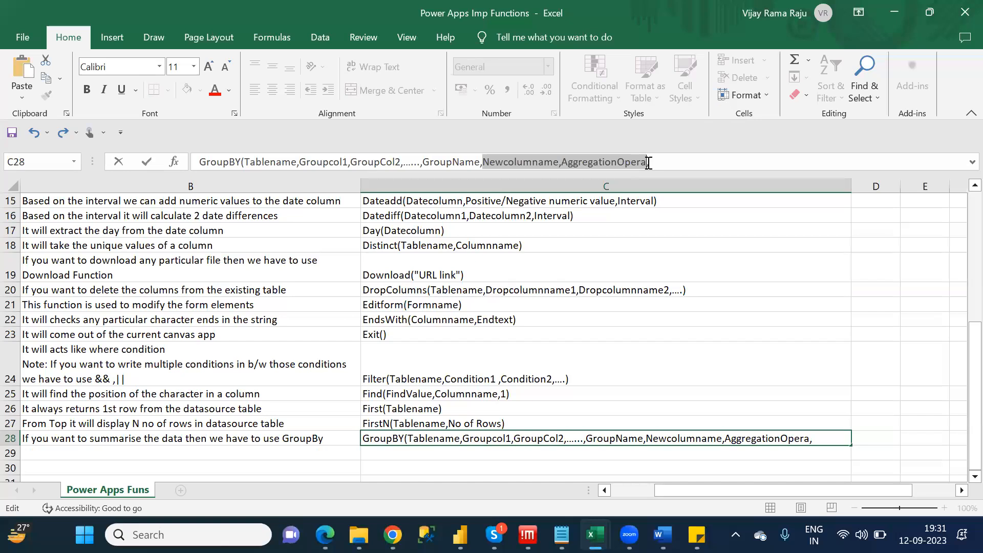
{"action": "left_click", "coordinate": [658, 164]}
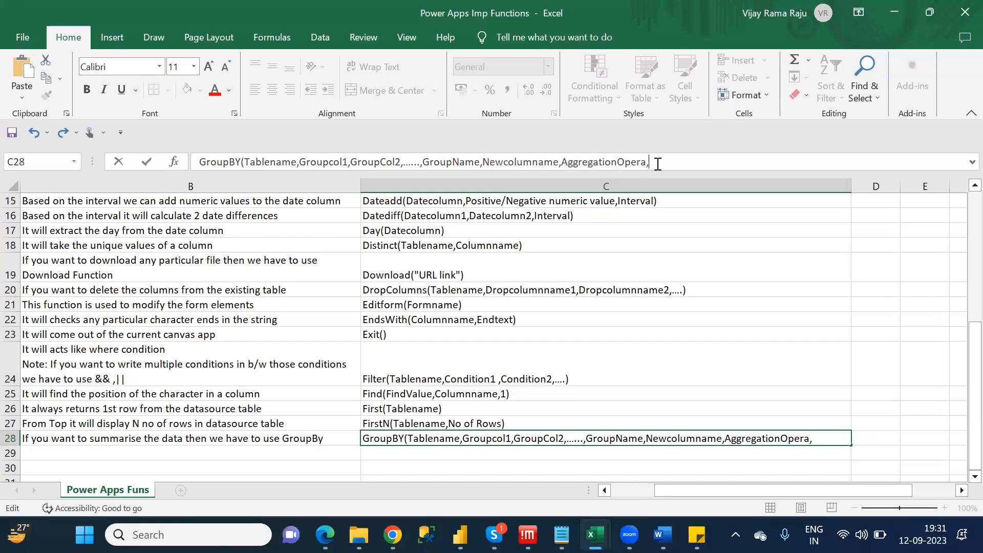
{"action": "key", "text": "ctrl+v"}
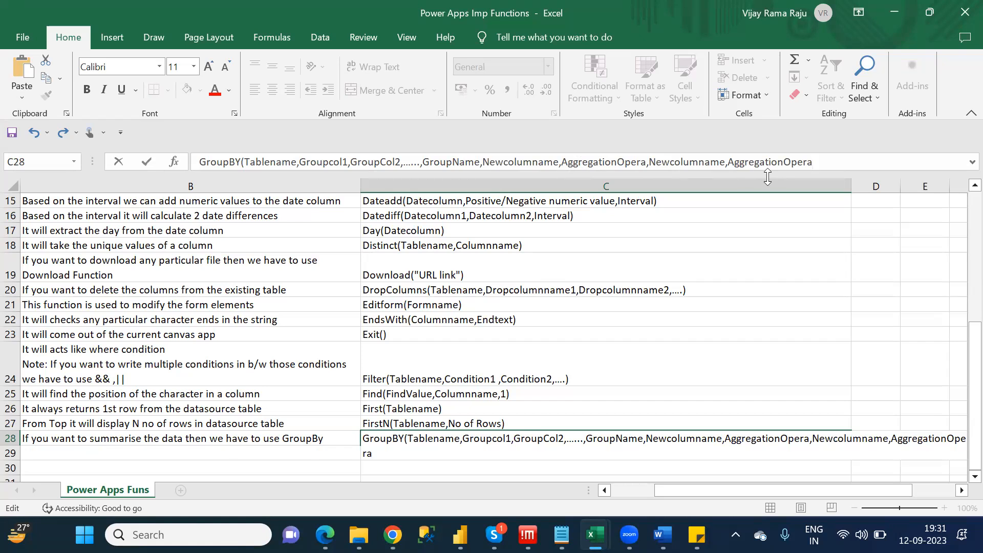
{"action": "type", "text": "...."}
{"action": "key", "text": "BackSpace"}
{"action": "key", "text": "BackSpace"}
{"action": "key", "text": "BackSpace"}
{"action": "key", "text": "BackSpace"}
{"action": "key", "text": "BackSpace"}
{"action": "type", "text": "a,...)"}
{"action": "left_click_drag", "start_coordinate": [488, 164], "coordinate": [530, 161]}
{"action": "double_click", "coordinate": [448, 162]}
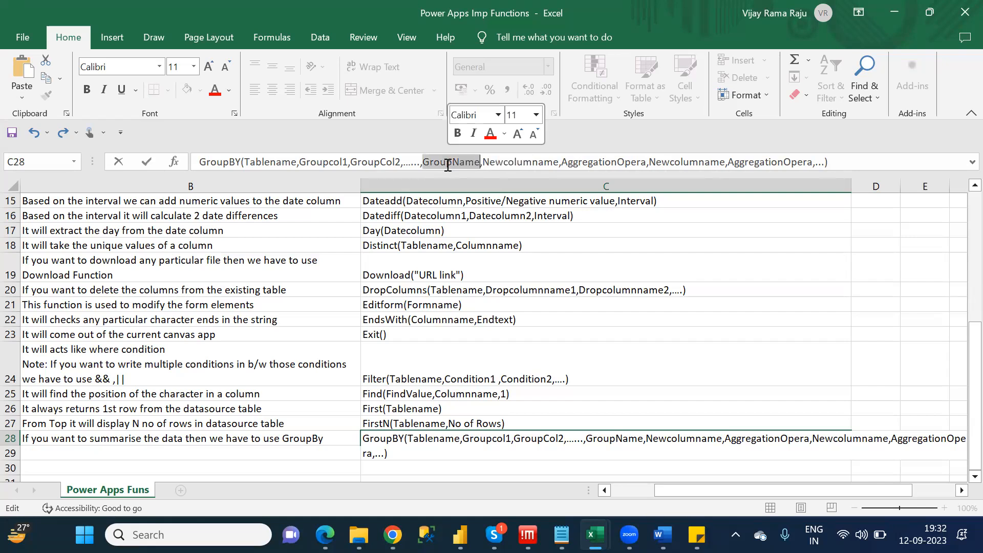
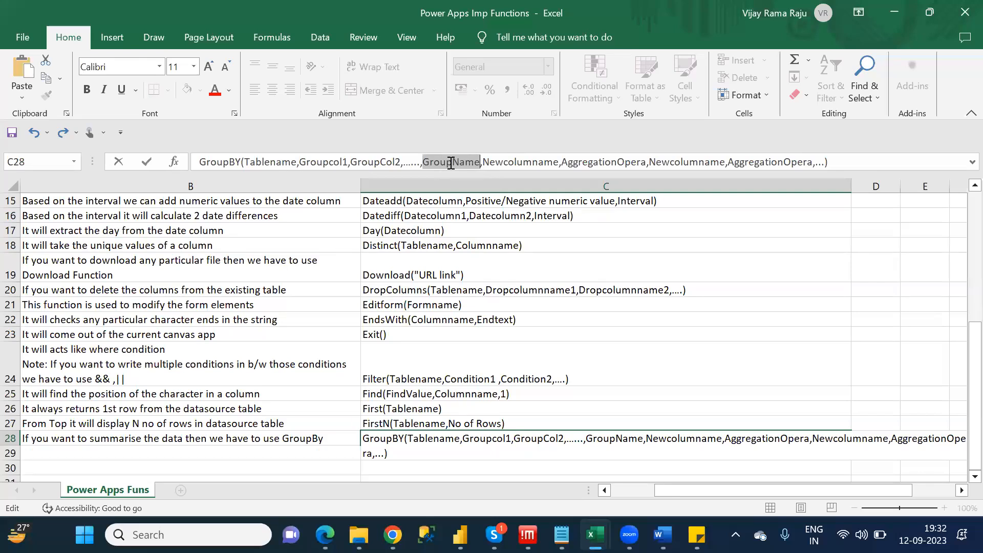
{"action": "double_click", "coordinate": [451, 162]}
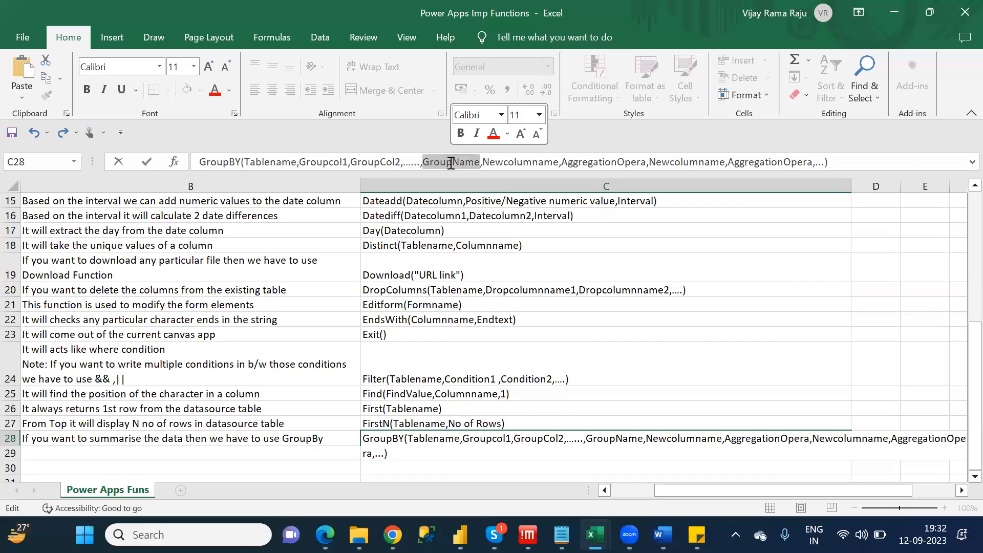
{"action": "double_click", "coordinate": [518, 163]}
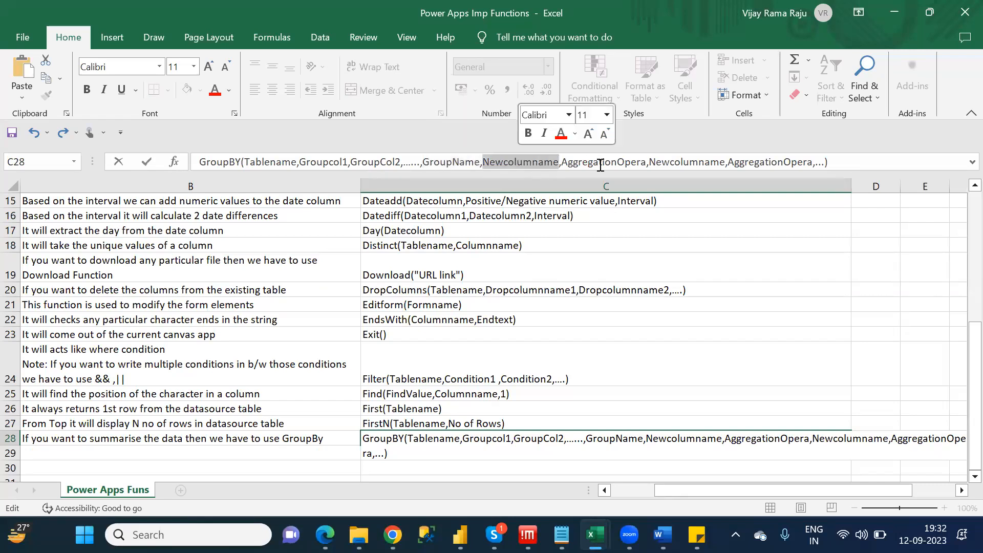
{"action": "double_click", "coordinate": [617, 164]}
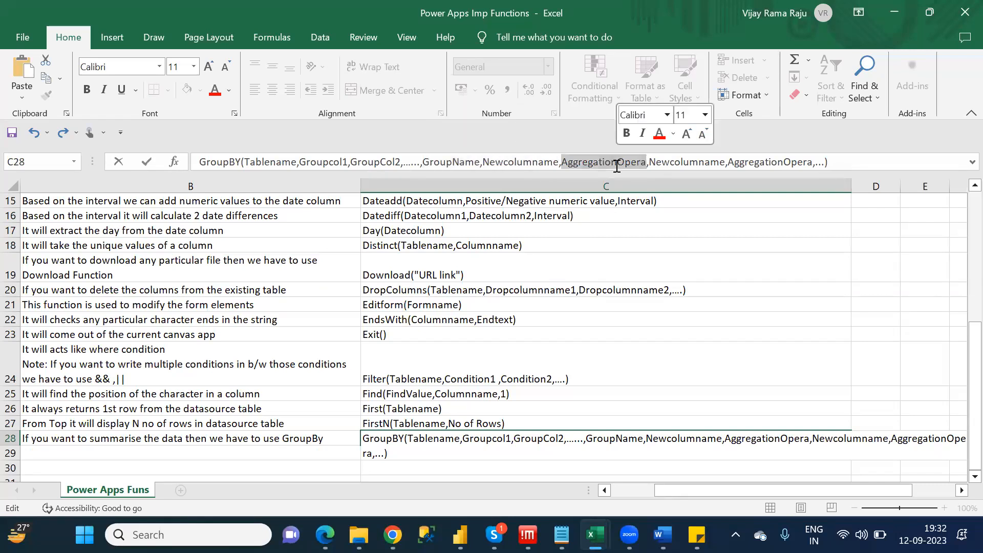
- Commit the GroupBy syntax, look up the H category in the Notepad list, and enter "Hour" as the function name in Excel cell A29
{"action": "left_click", "coordinate": [497, 469]}
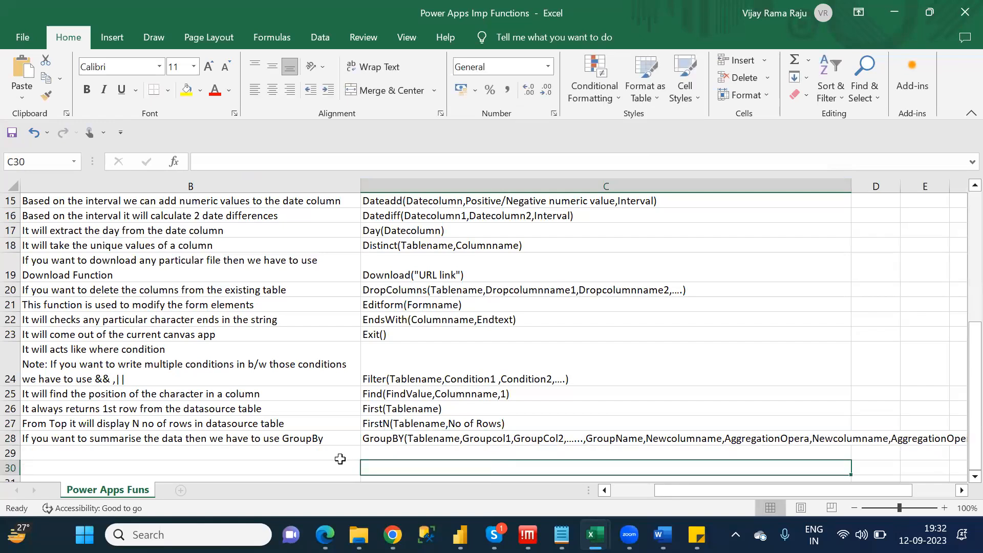
{"action": "left_click", "coordinate": [279, 451]}
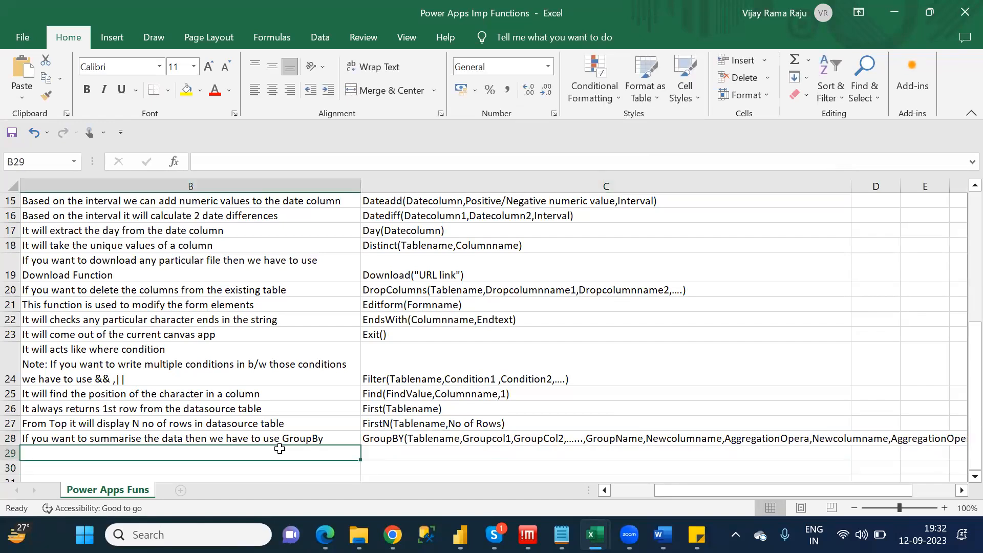
{"action": "key", "text": "Left"}
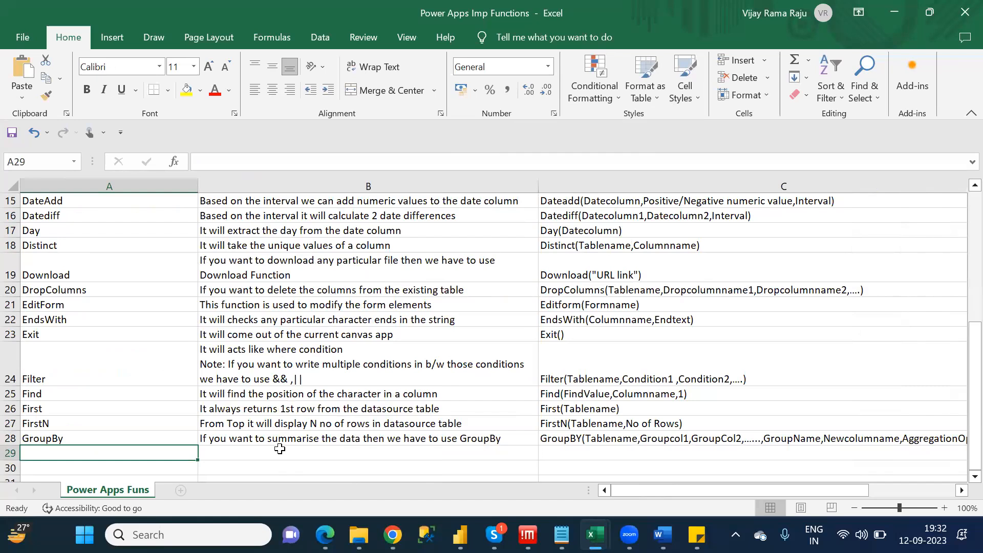
{"action": "key", "text": "alt+Tab"}
{"action": "key", "text": "alt+Tab"}
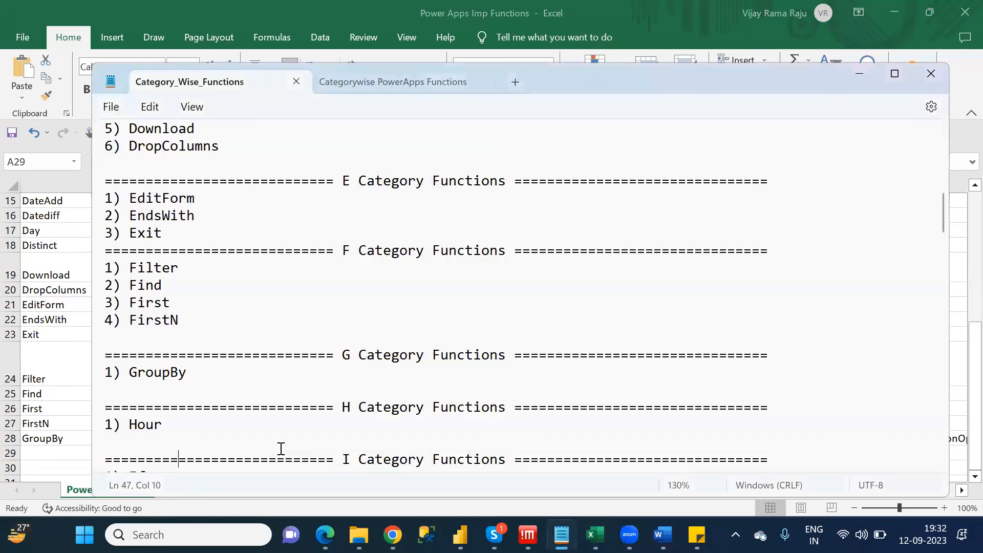
{"action": "key", "text": "alt+Tab"}
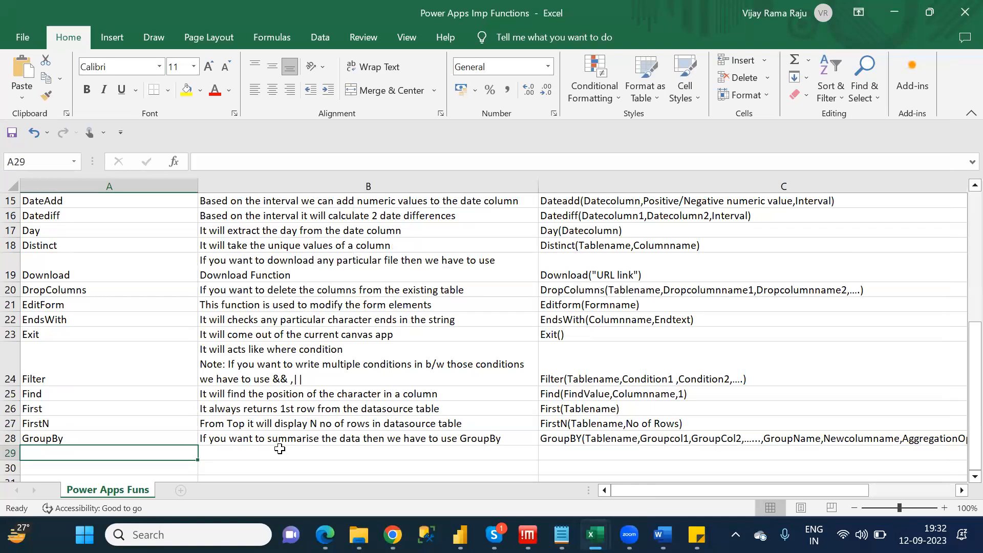
{"action": "type", "text": "Hour"}
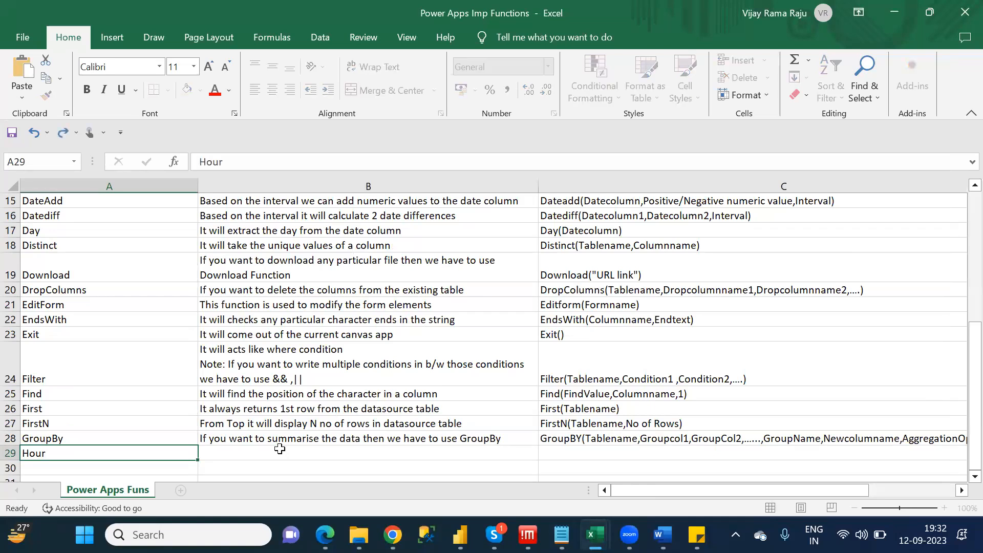
- Enter "It will extract the hour from the datetime column" as the Hour description in cell B29
{"action": "left_click", "coordinate": [279, 448]}
{"action": "type", "text": "It will extract the "}
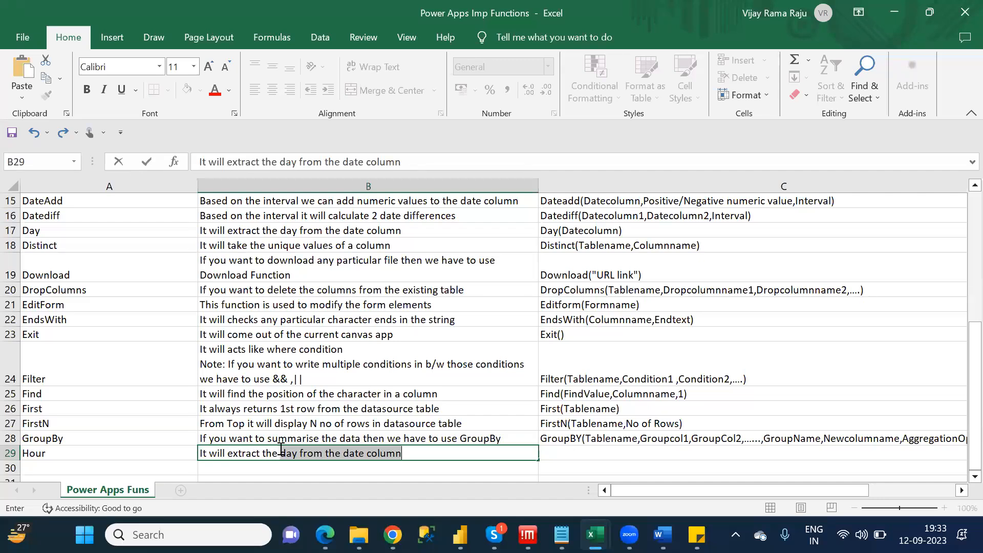
{"action": "type", "text": "hour"}
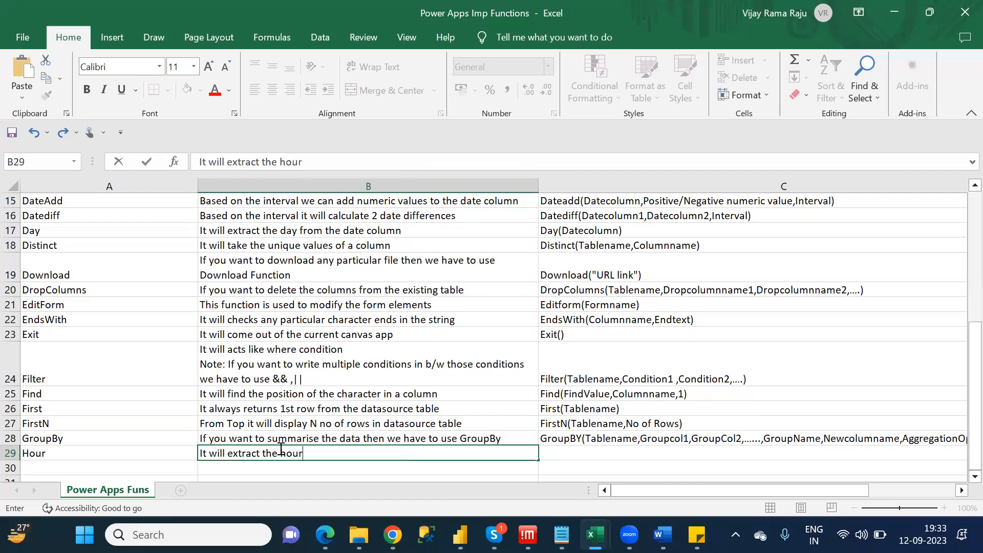
{"action": "type", "text": " from the"}
{"action": "type", "text": " datet"}
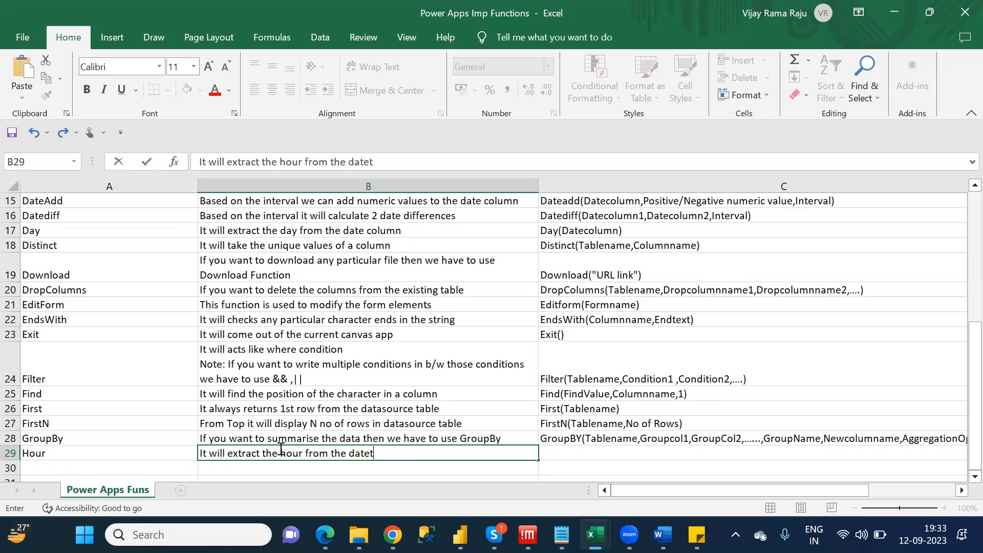
{"action": "type", "text": "ime column"}
{"action": "key", "text": "Tab"}
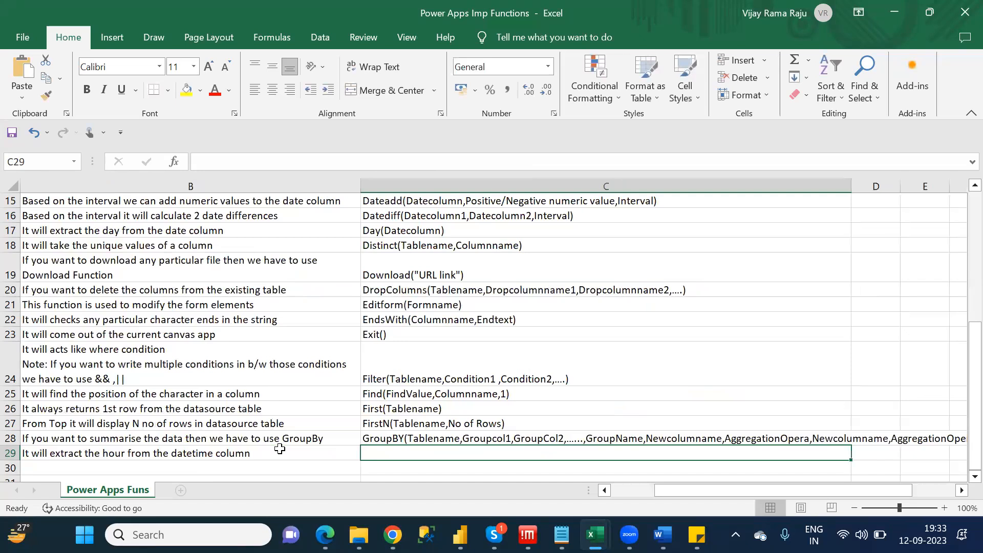
- Enter the Hour syntax "Hour(Datetimecolumn)" in cell C29, and select cell A30 for the next function name
{"action": "type", "text": "Ho"}
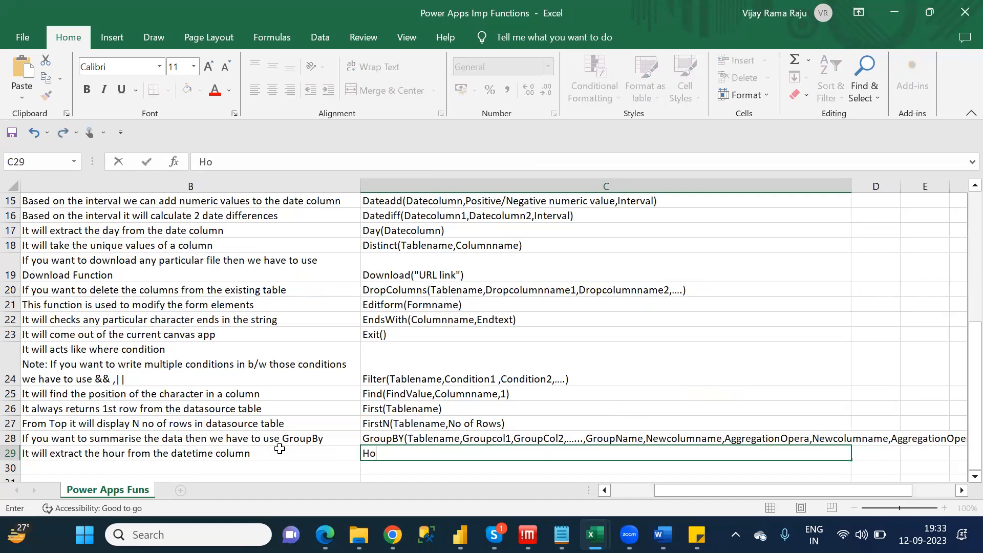
{"action": "type", "text": "ur(Datetimecolumn"}
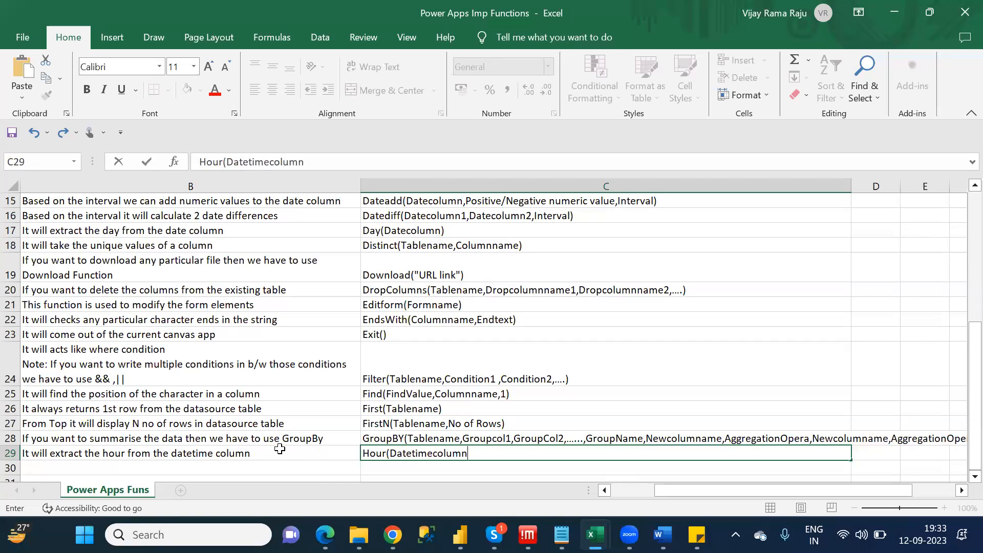
{"action": "type", "text": ")"}
{"action": "key", "text": "ctrl+Return"}
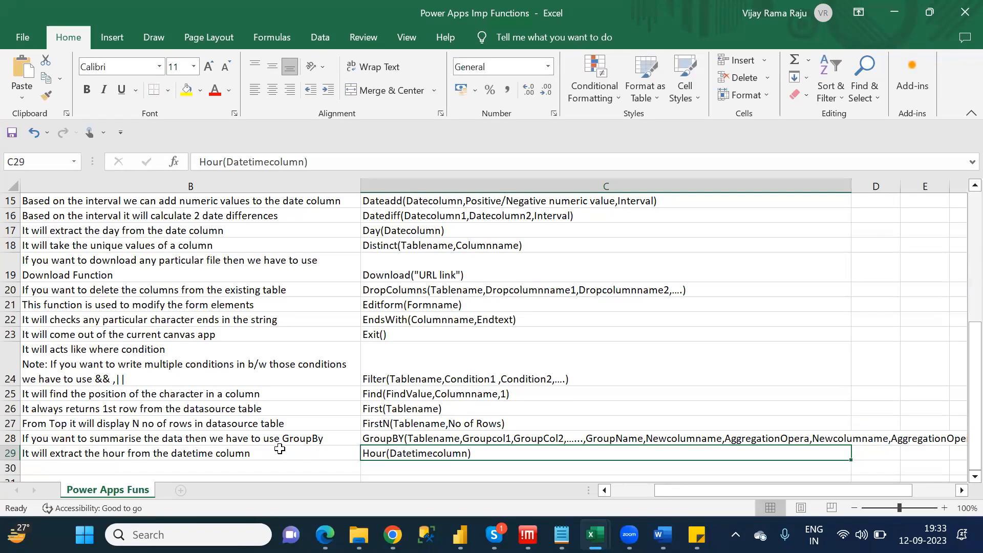
{"action": "key", "text": "Down"}
{"action": "key", "text": "Left"}
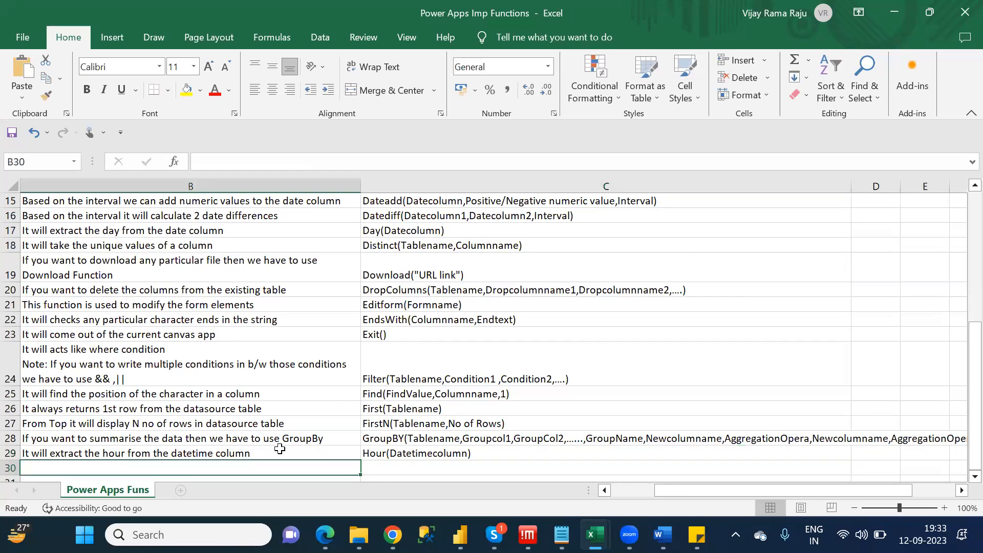
{"action": "key", "text": "Left"}
- Switch to the Category_Wise_Functions list in Notepad and look up the functions in the I category
{"action": "key", "text": "alt+Tab"}
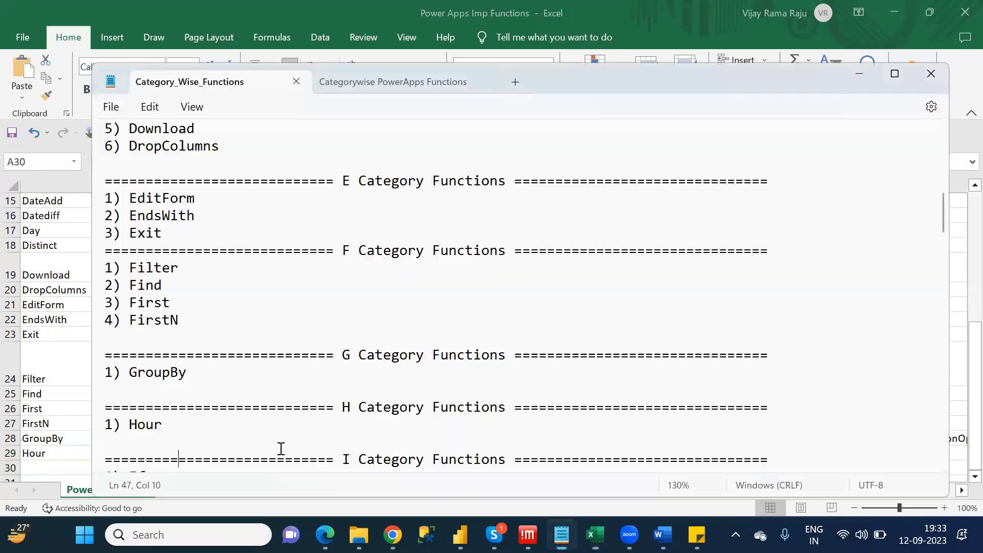
{"action": "key", "text": "Down"}
{"action": "key", "text": "Down"}
{"action": "key", "text": "Down"}
{"action": "key", "text": "Down"}
{"action": "key", "text": "Down"}
{"action": "key", "text": "Down"}
{"action": "key", "text": "Down"}
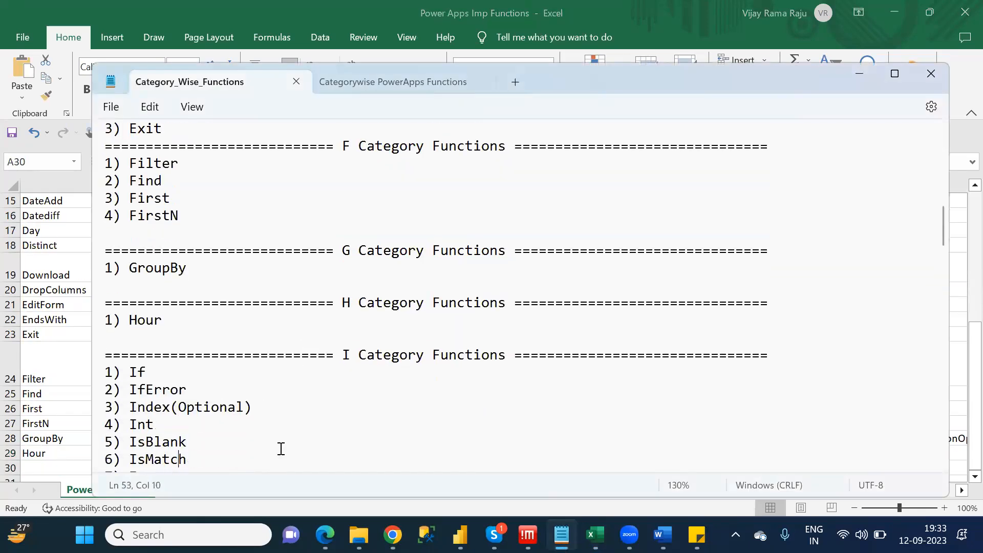
{"action": "key", "text": "Down"}
{"action": "key", "text": "Down"}
{"action": "key", "text": "Down"}
{"action": "key", "text": "End"}
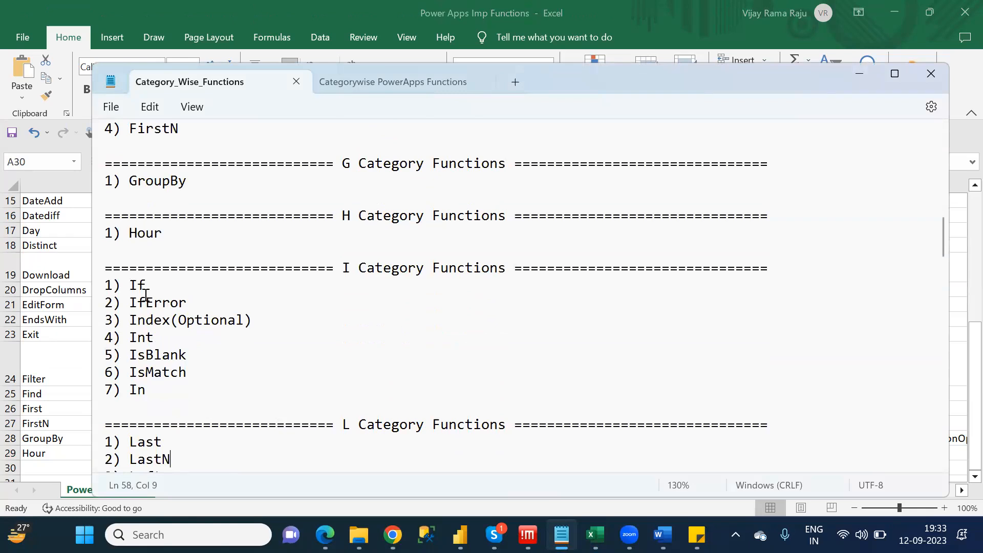
- Switch to the Power Apps Imp Functions workbook in Excel and enter If as the function name in cell A30
{"action": "key", "text": "alt+Tab"}
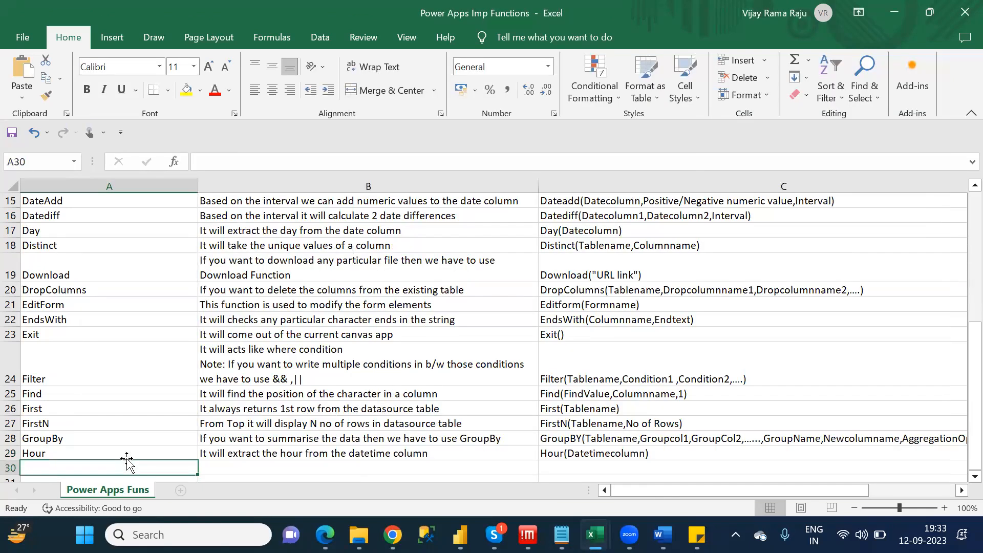
{"action": "type", "text": "If"}
{"action": "key", "text": "Tab"}
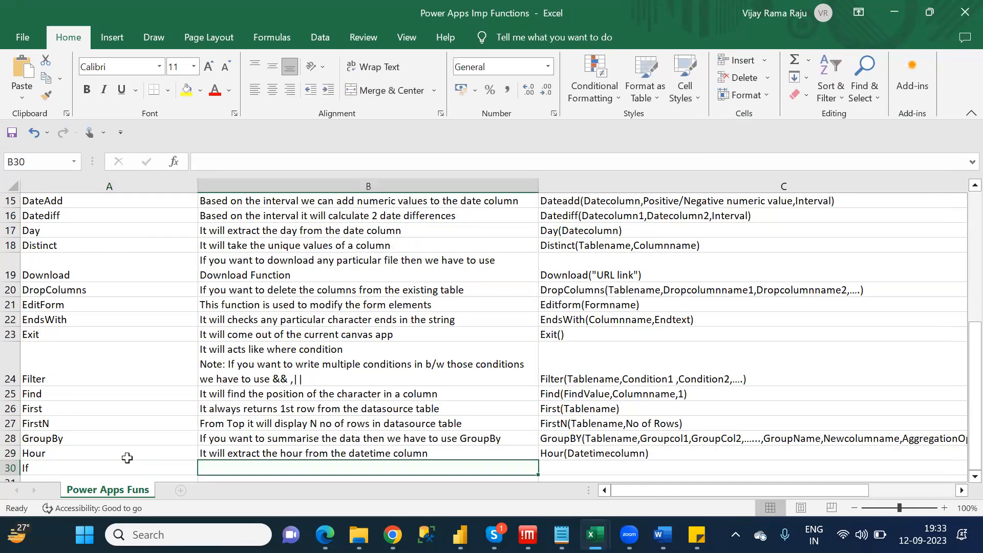
- Enter the description "Based on the conditions we can return n number of statements" in cell B30
{"action": "type", "text": "I"}
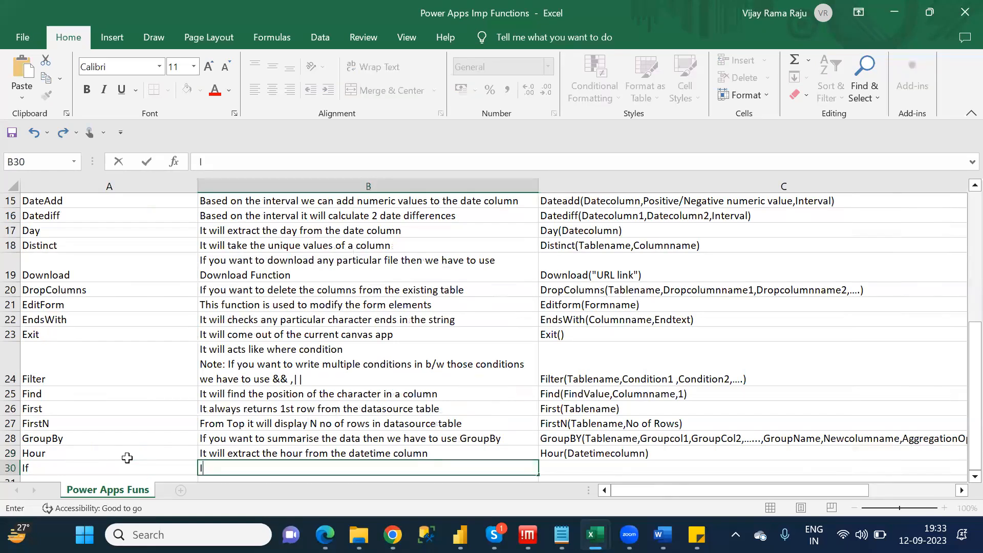
{"action": "key", "text": "BackSpace"}
{"action": "type", "text": "Based on the"}
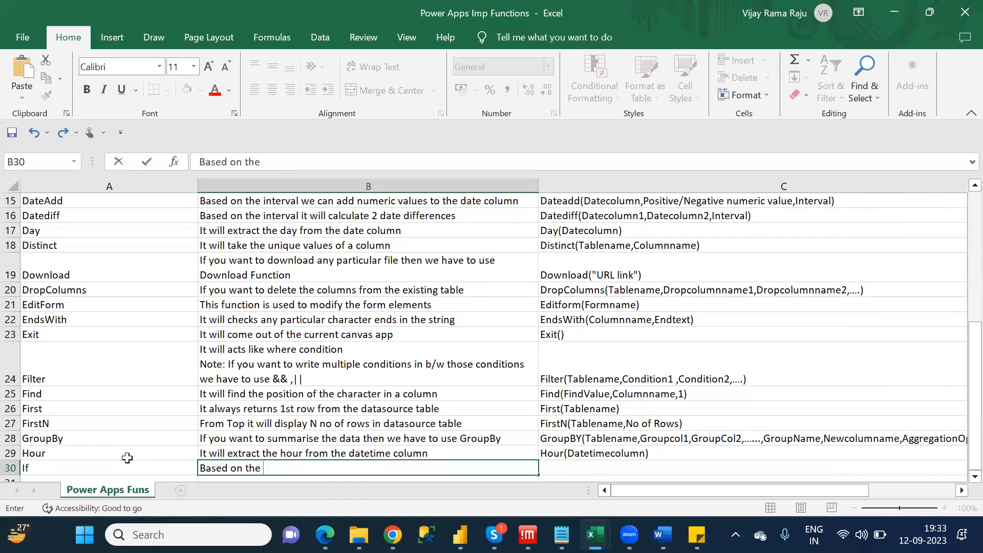
{"action": "type", "text": " conditions"}
{"action": "type", "text": "e c"}
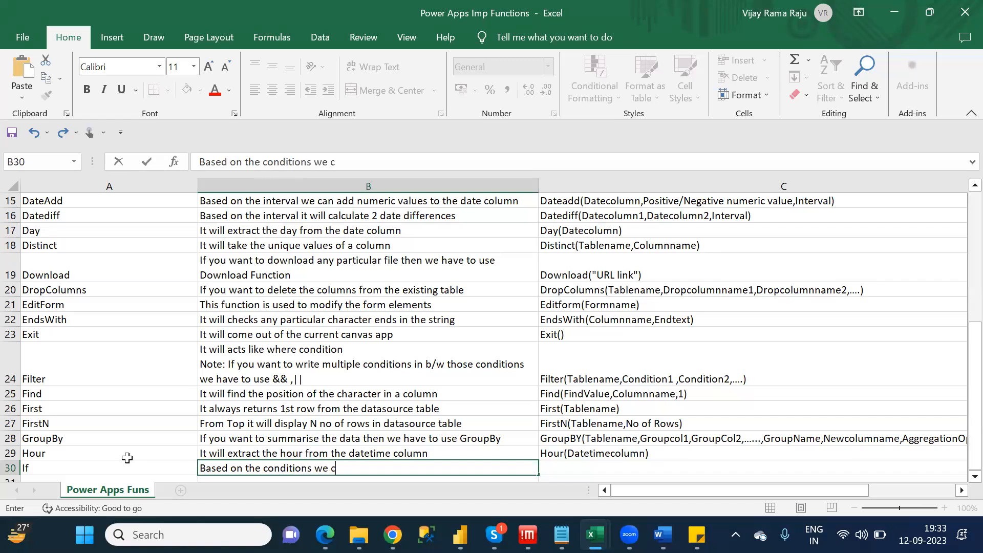
{"action": "type", "text": "an return n num"}
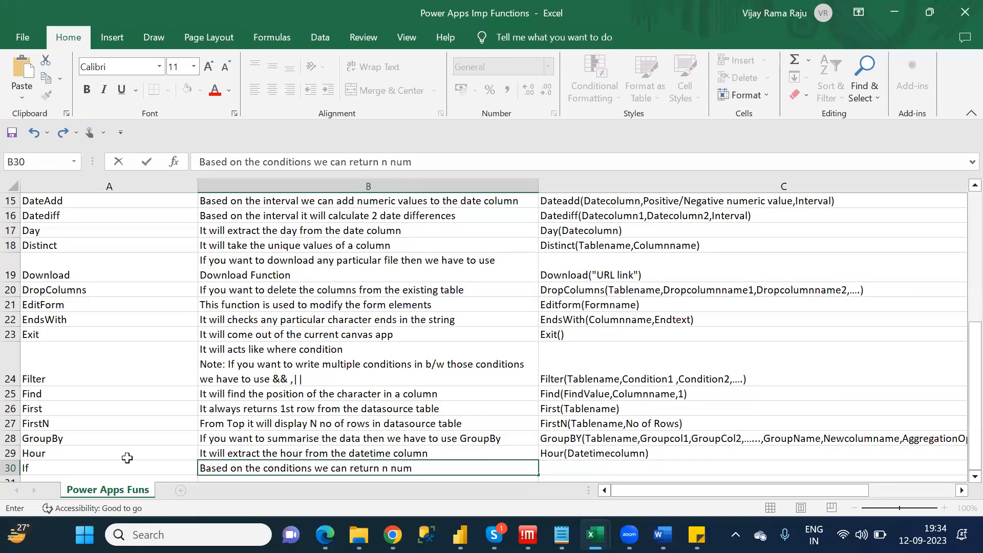
{"action": "key", "text": "BackSpace"}
{"action": "key", "text": "BackSpace"}
{"action": "key", "text": "BackSpace"}
{"action": "type", "text": "number "}
{"action": "type", "text": "fo"}
{"action": "key", "text": "BackSpace"}
{"action": "key", "text": "BackSpace"}
{"action": "type", "text": "of statements"}
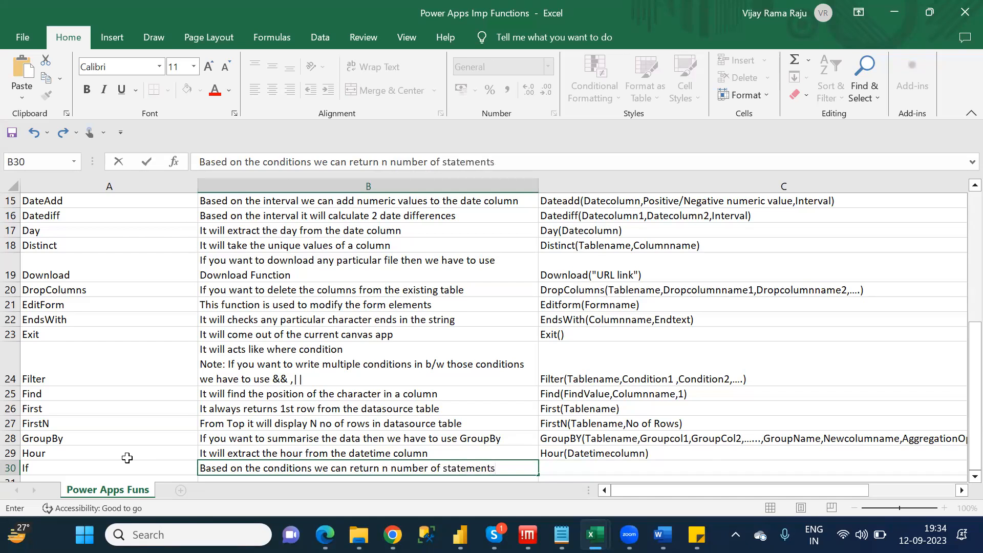
{"action": "key", "text": "Tab"}
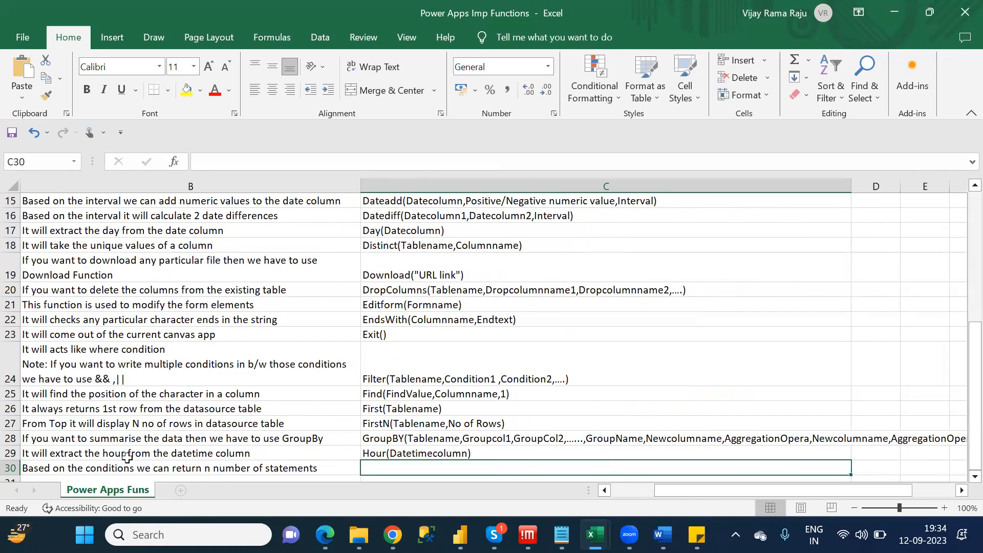
- Begin the syntax in cell C30 with "If(Cond1,statement,"
{"action": "type", "text": "If"}
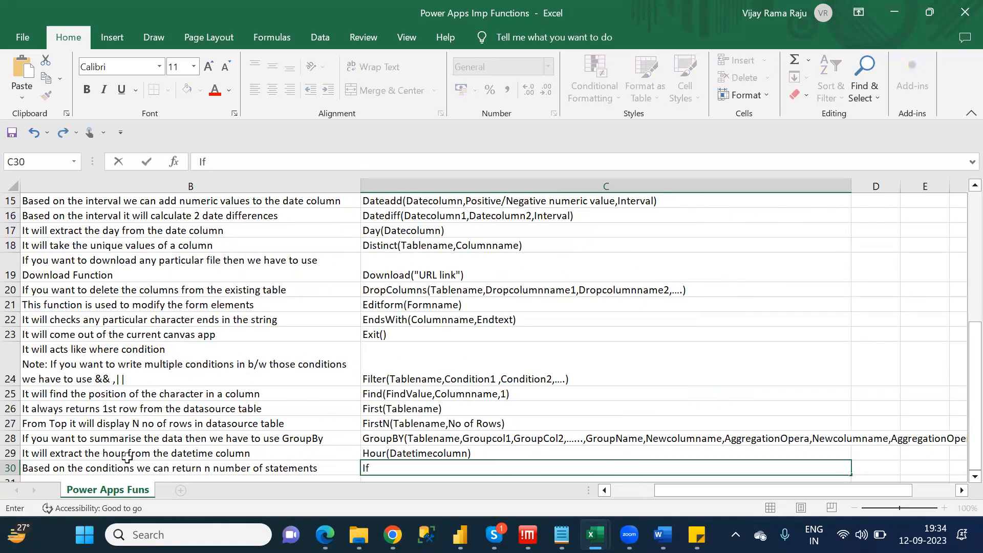
{"action": "type", "text": "("}
{"action": "type", "text": "COnd"}
{"action": "key", "text": "BackSpace"}
{"action": "key", "text": "BackSpace"}
{"action": "key", "text": "BackSpace"}
{"action": "type", "text": "ond1,statement,"}
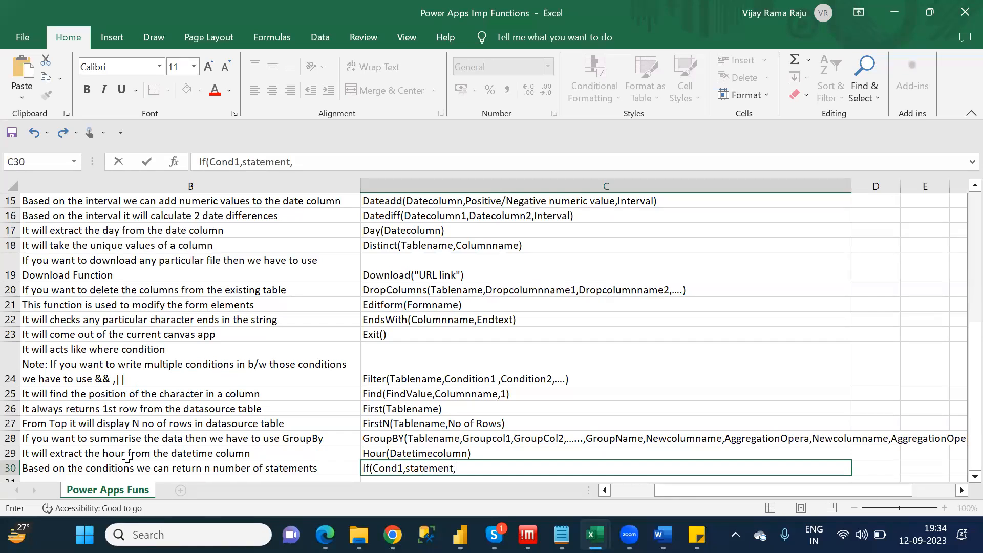
- Switch to Chrome and open the If function's article from the Power Fx formula reference in a separate tab
{"action": "key", "text": "alt+Tab"}
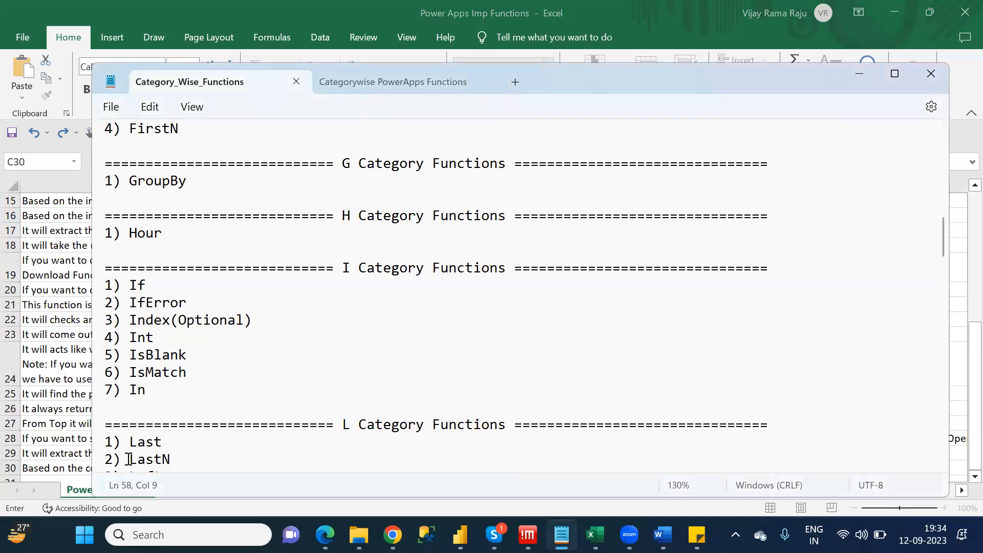
{"action": "key", "text": "alt+Tab"}
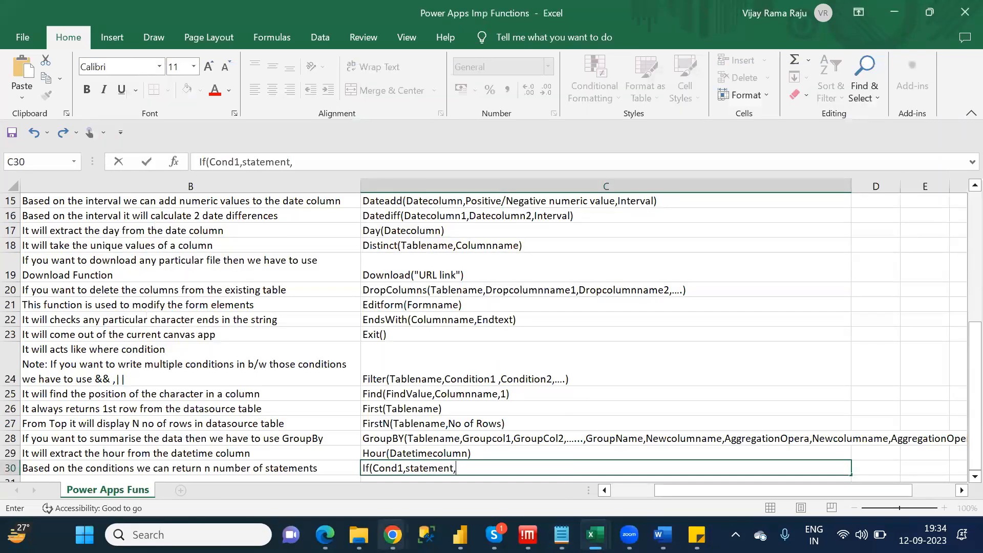
{"action": "left_click", "coordinate": [337, 455]}
{"action": "scroll", "coordinate": [337, 456], "scroll_direction": "down", "scroll_amount": 9}
{"action": "scroll", "coordinate": [337, 456], "scroll_direction": "down", "scroll_amount": 1}
{"action": "middle_click", "coordinate": [263, 410]}
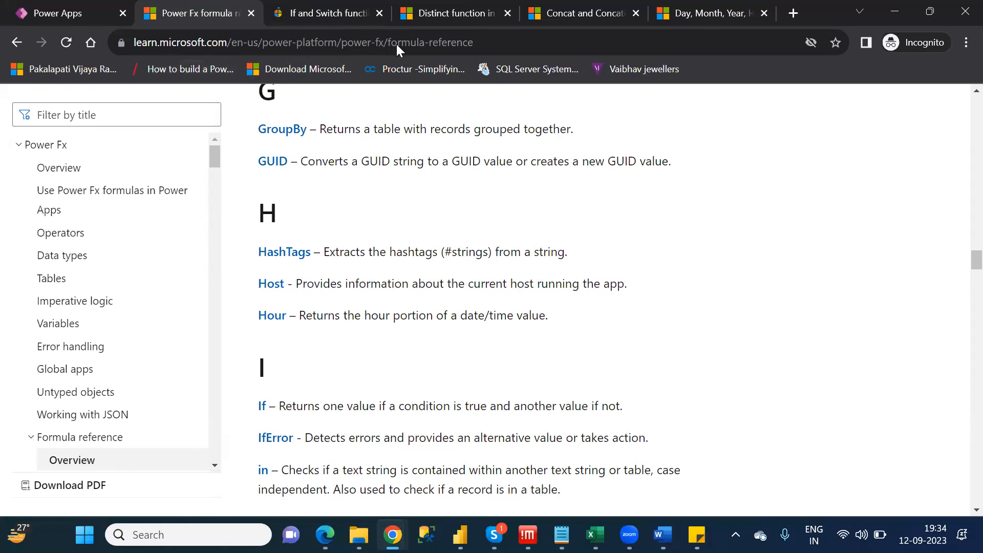
{"action": "left_click", "coordinate": [313, 15]}
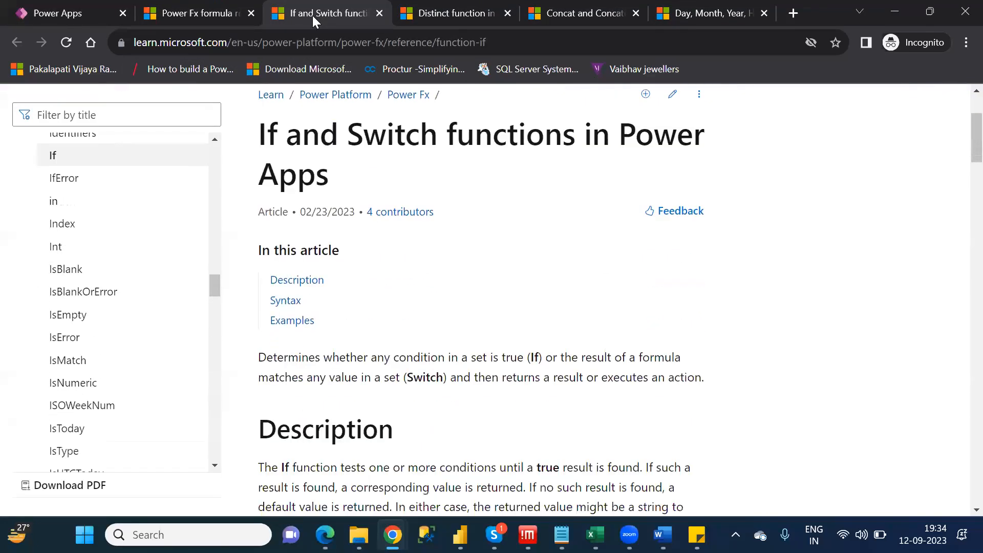
- Examine the If and Switch article's usage notes and its Syntax section for the arguments of If
{"action": "key", "text": "Page_Down"}
{"action": "key", "text": "Down"}
{"action": "key", "text": "Down"}
{"action": "key", "text": "Down"}
{"action": "key", "text": "Down"}
{"action": "key", "text": "Down"}
{"action": "key", "text": "Down"}
{"action": "key", "text": "Down"}
{"action": "key", "text": "Down"}
{"action": "key", "text": "Down"}
{"action": "key", "text": "Down"}
{"action": "key", "text": "Down"}
{"action": "key", "text": "Down"}
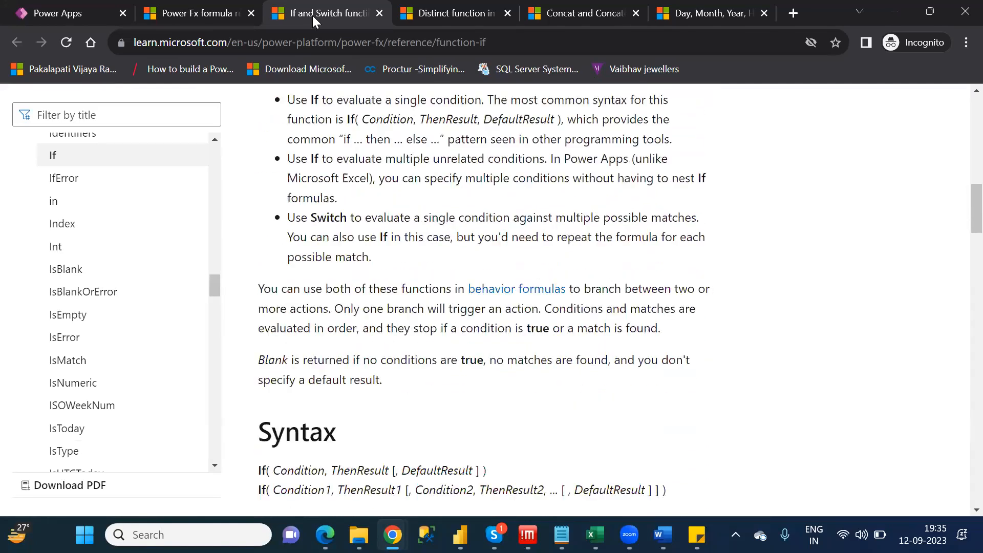
{"action": "key", "text": "Down"}
{"action": "key", "text": "Down"}
{"action": "key", "text": "Down"}
{"action": "key", "text": "Down"}
{"action": "key", "text": "Down"}
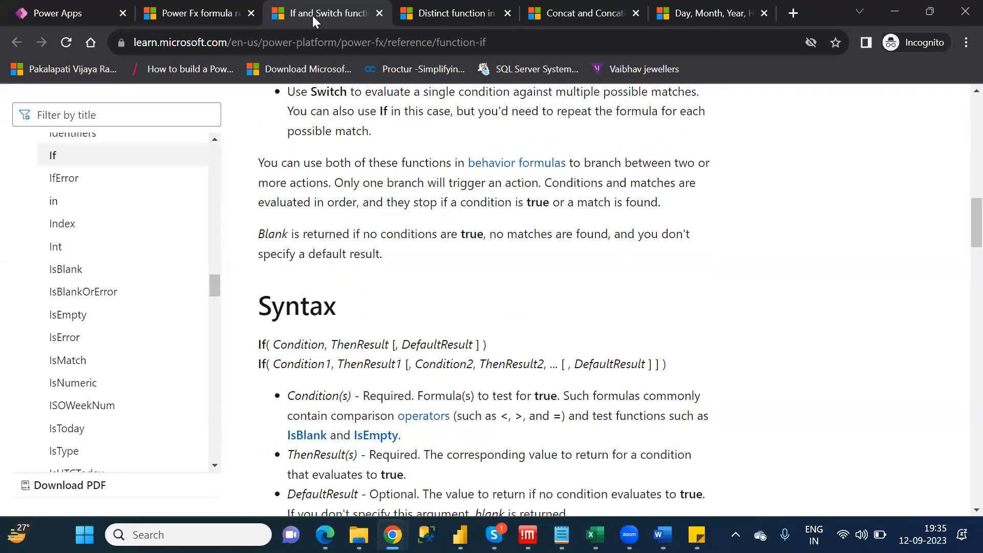
{"action": "key", "text": "Down"}
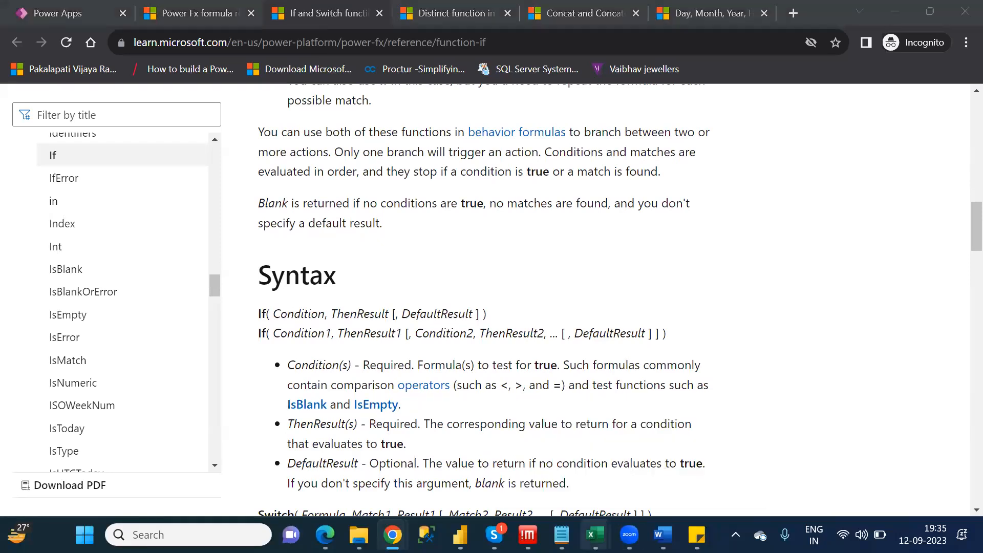
- Return to the Excel workbook and complete the If syntax in C30 with "Cond2,statement,.....ElseStatement)"
{"action": "mouse_move", "coordinate": [594, 535]}
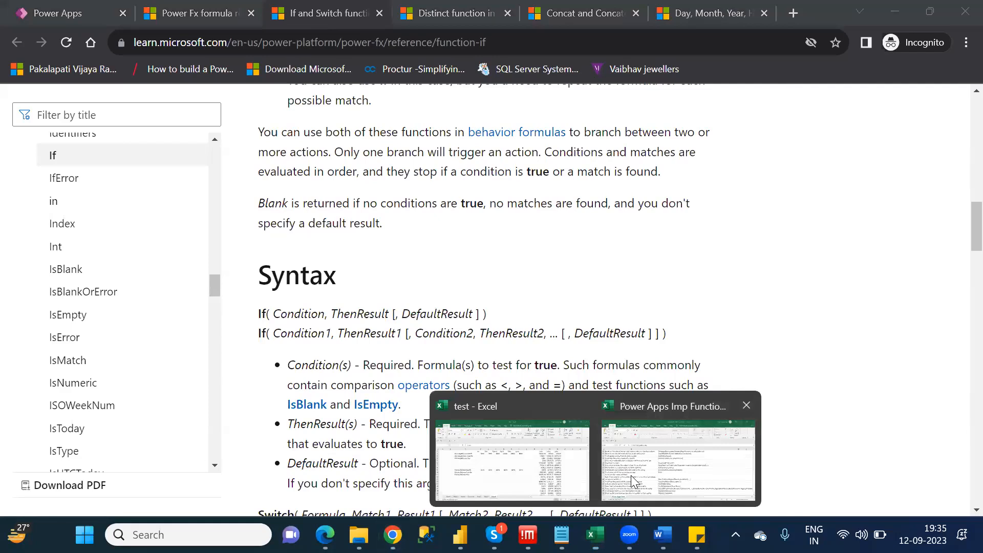
{"action": "left_click", "coordinate": [631, 475]}
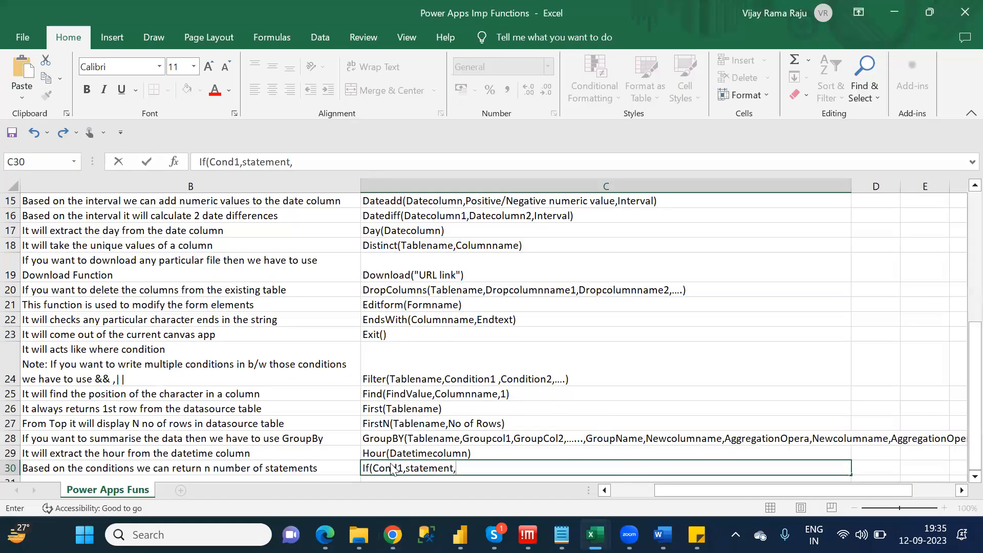
{"action": "left_click", "coordinate": [304, 162]}
{"action": "type", "text": "Cond2,s"}
{"action": "type", "text": "tatement"}
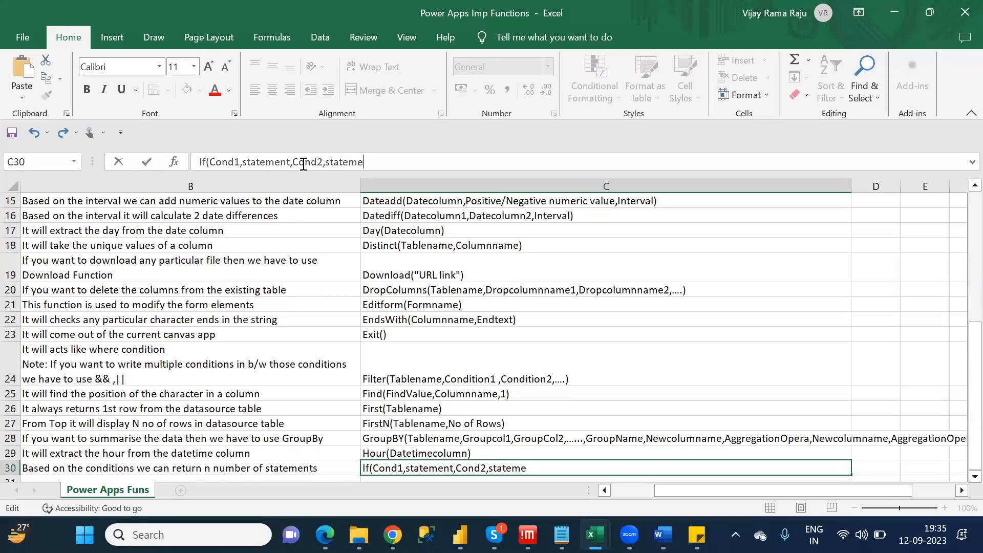
{"action": "type", "text": ",.....ElseStatement)"}
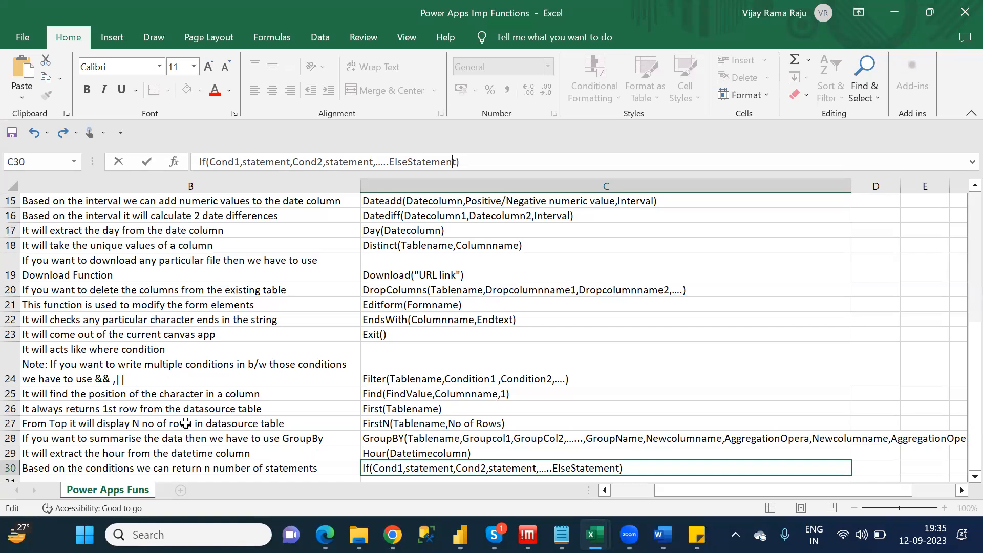
{"action": "left_click", "coordinate": [198, 470]}
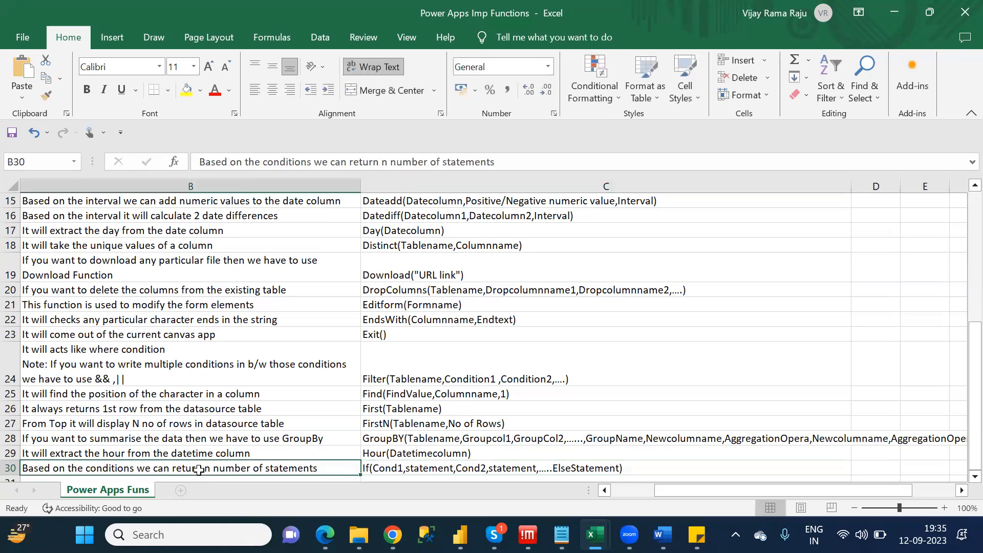
- Extend the function name in cell A30 to "If/Switch"
{"action": "key", "text": "Left"}
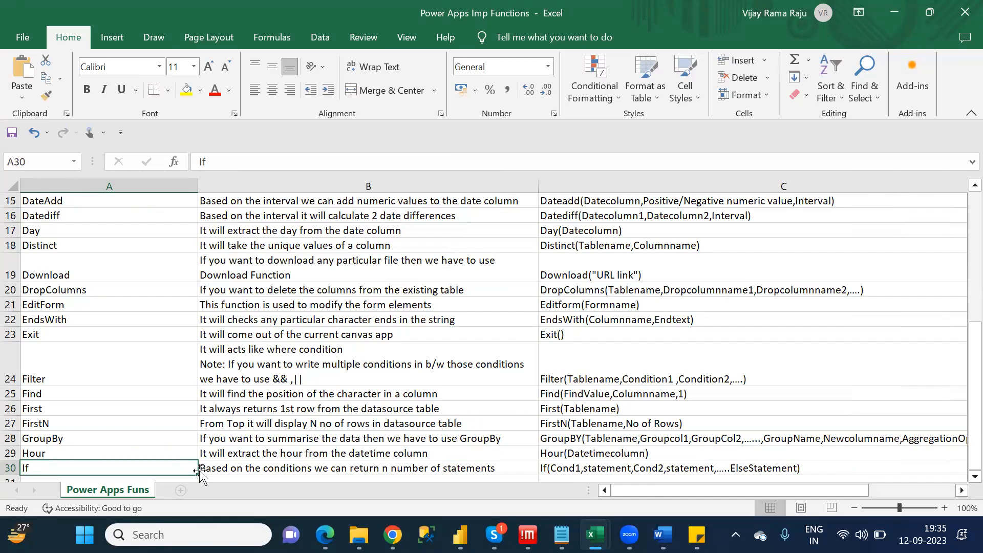
{"action": "key", "text": "Down"}
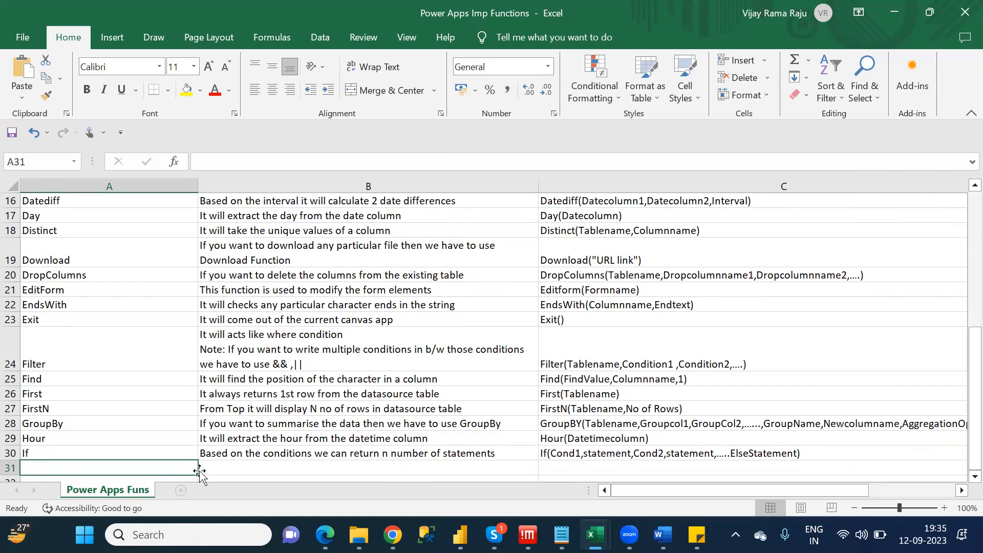
{"action": "left_click", "coordinate": [126, 452]}
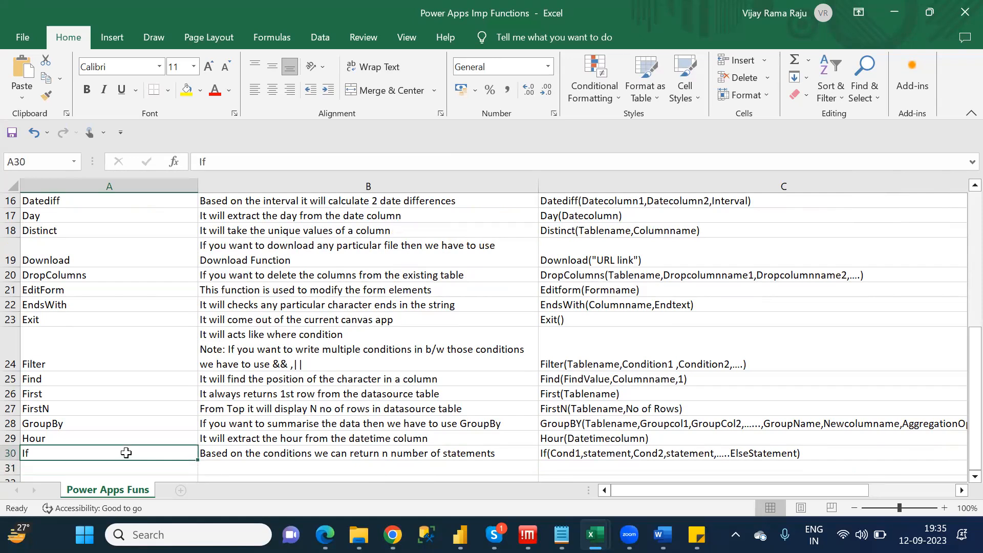
{"action": "left_click", "coordinate": [238, 163]}
{"action": "type", "text": "/S"}
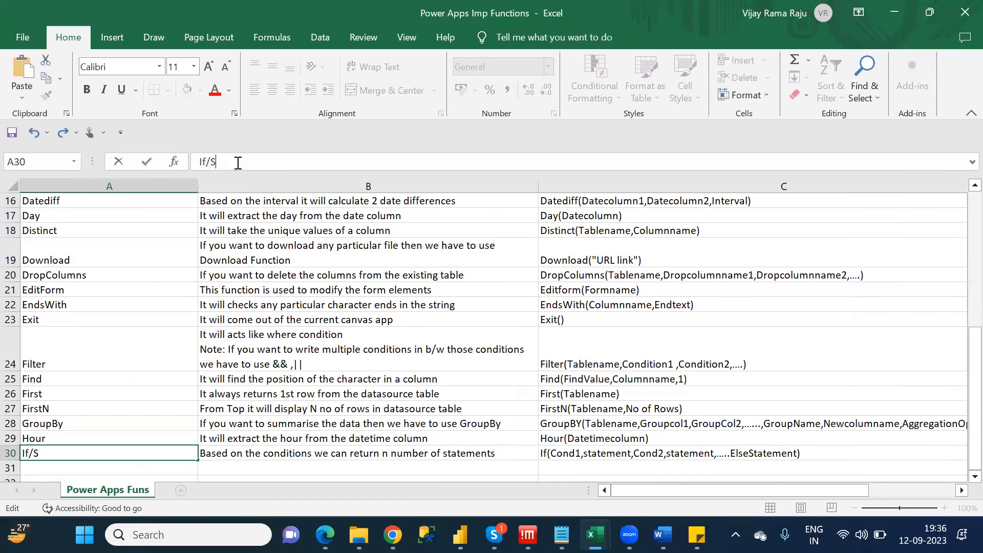
{"action": "type", "text": "witch"}
{"action": "left_click", "coordinate": [317, 449]}
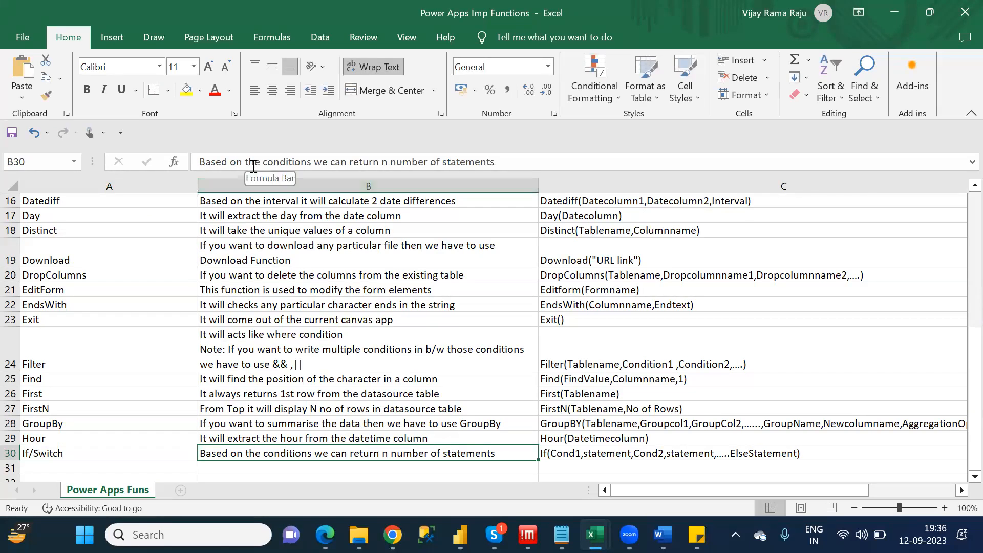
- Add a second line to C30 below the If syntax: "Switch(true,Cond1,Statement1,Cond2,Statement2,......,ElseStatement)"
{"action": "left_click", "coordinate": [579, 453]}
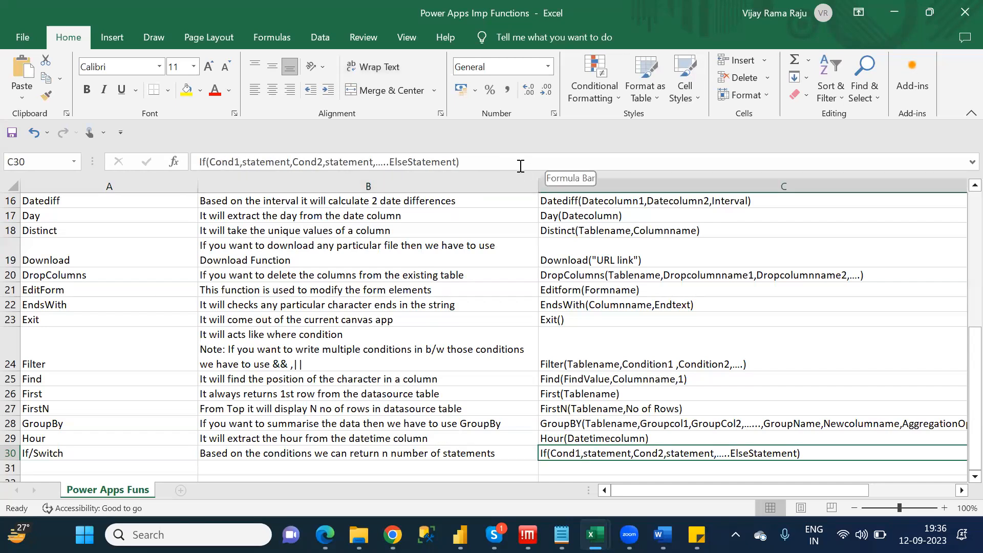
{"action": "left_click", "coordinate": [495, 163]}
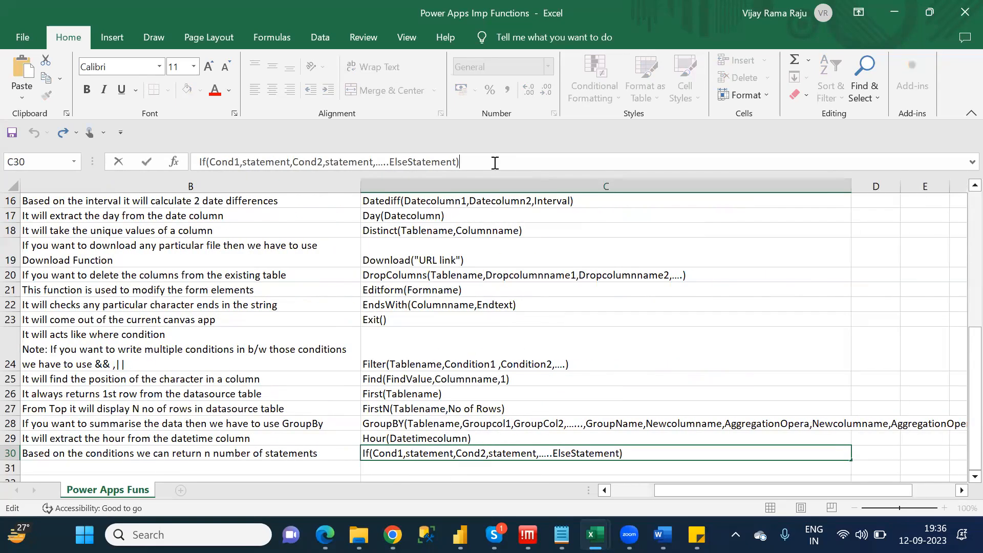
{"action": "key", "text": "ctrl+a"}
{"action": "key", "text": "BackSpace"}
{"action": "type", "text": "S"}
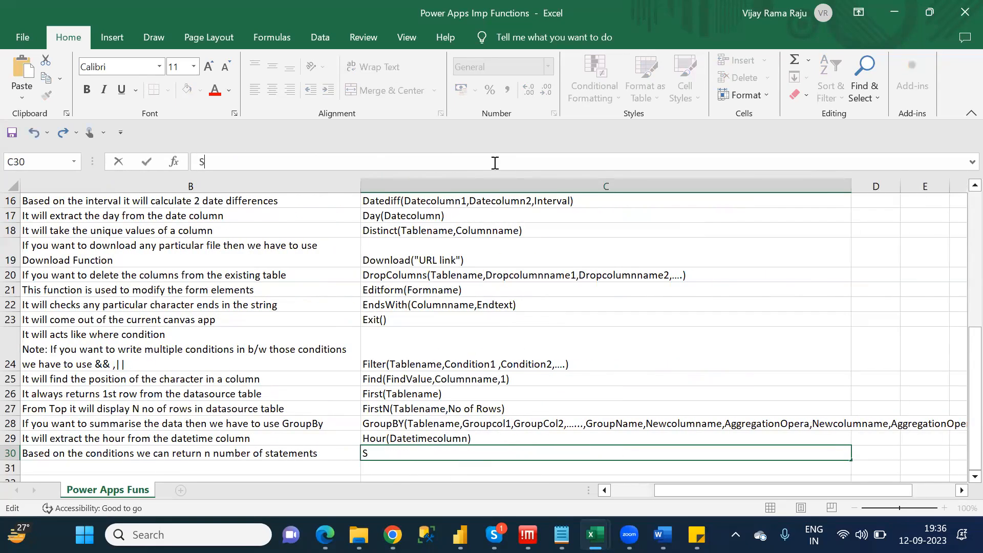
{"action": "type", "text": "witch(true"}
{"action": "type", "text": ","}
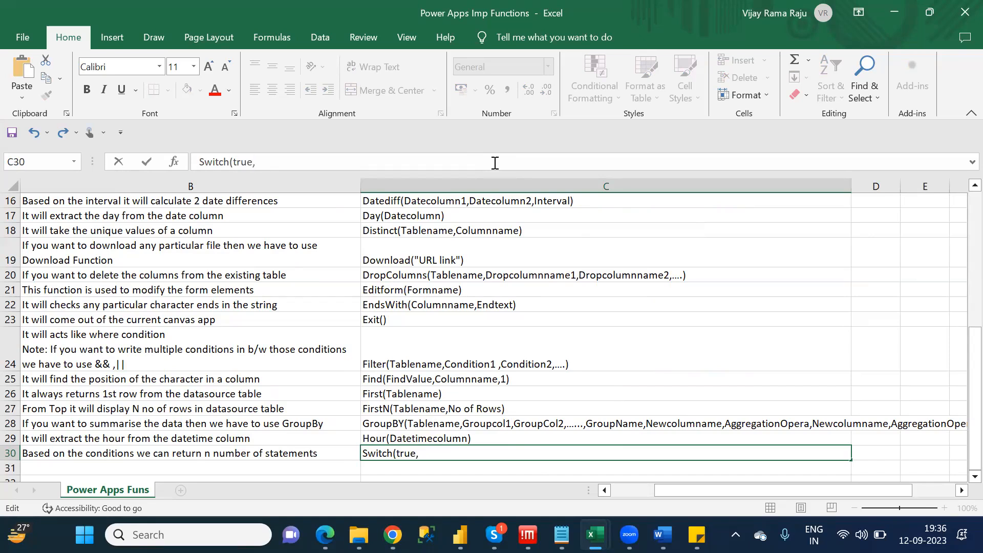
{"action": "type", "text": "Cond1,Statement1,Cond"}
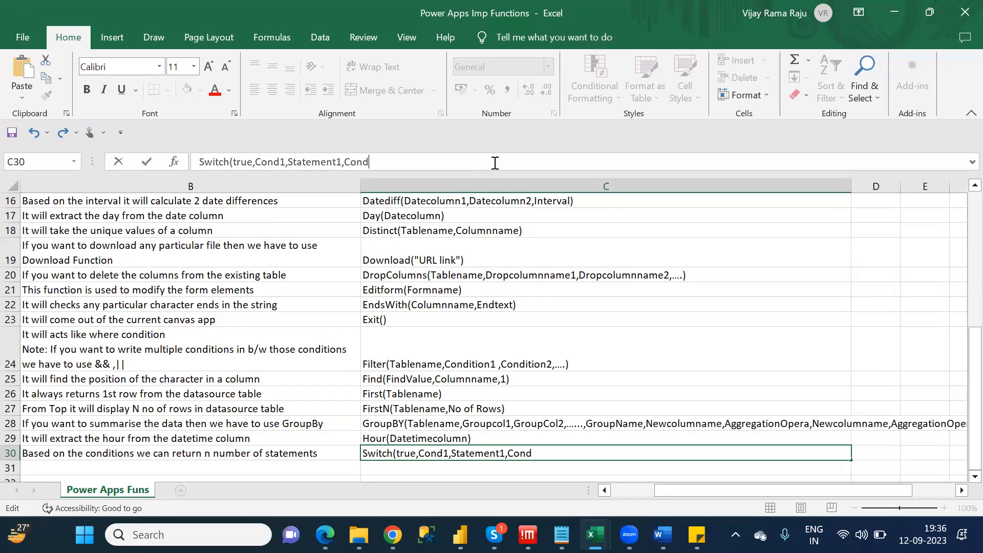
{"action": "type", "text": "2,Statement2"}
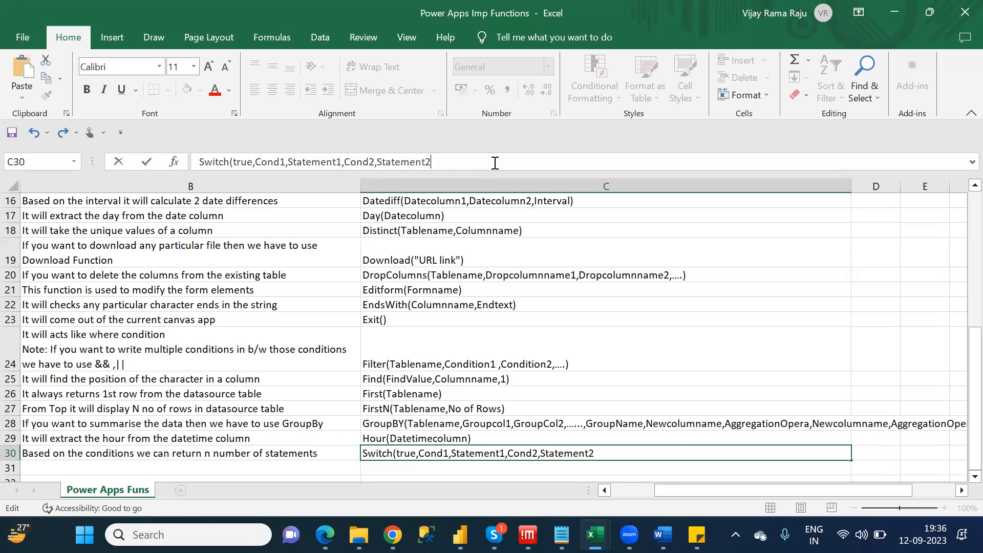
{"action": "type", "text": ",......,Ele"}
{"action": "key", "text": "BackSpace"}
{"action": "type", "text": "seStateme"}
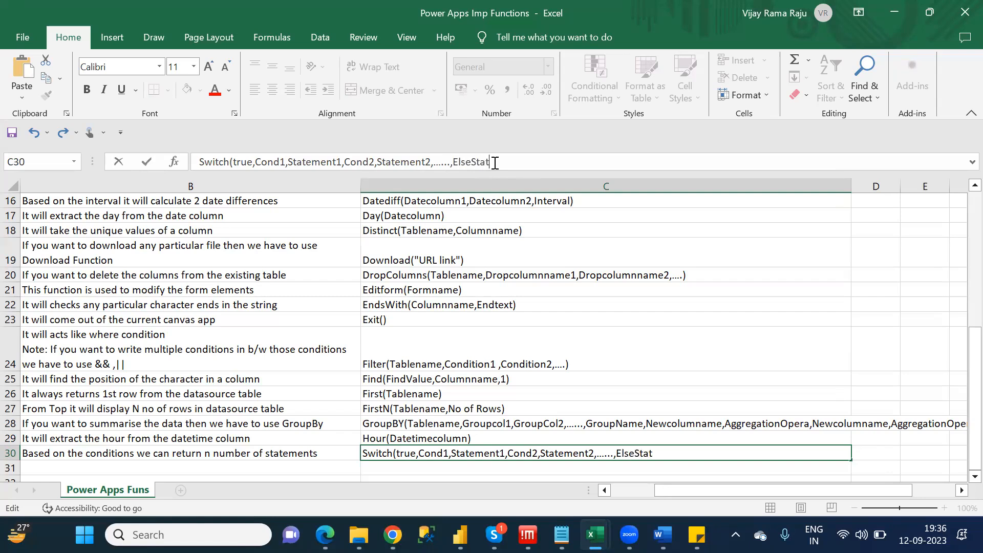
{"action": "type", "text": "nt)"}
{"action": "left_click", "coordinate": [384, 468]}
{"action": "key", "text": "Down"}
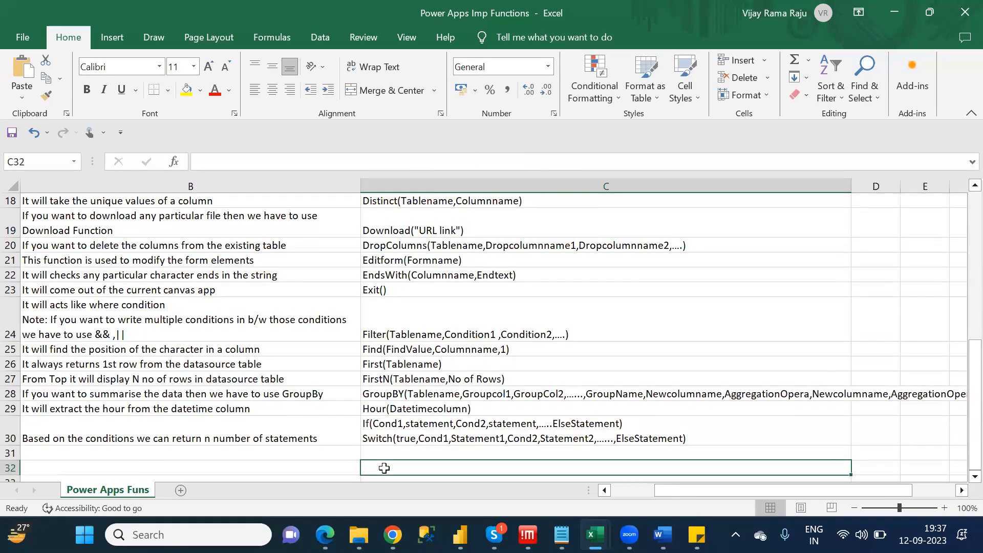
- Check the I category in the Category_Wise_Functions notes in Notepad, return to Excel, and enter "IfError" as the function name in A31
{"action": "key", "text": "Left"}
{"action": "key", "text": "Left"}
{"action": "key", "text": "Up"}
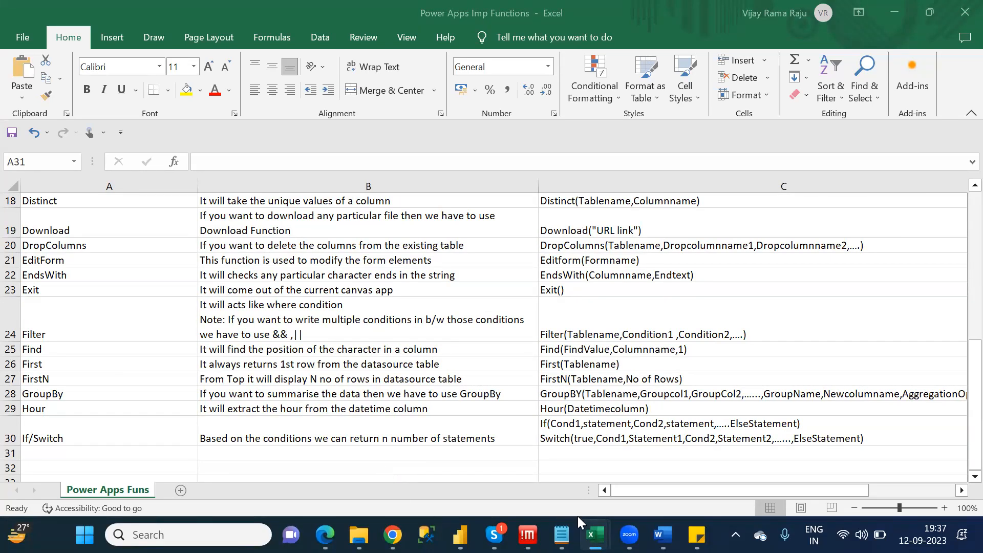
{"action": "left_click", "coordinate": [561, 535]}
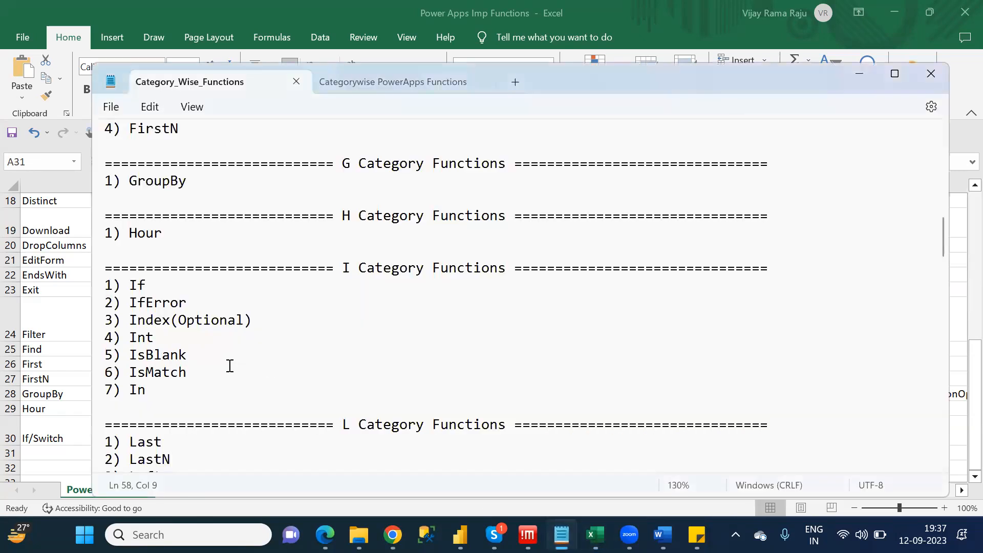
{"action": "double_click", "coordinate": [152, 303]}
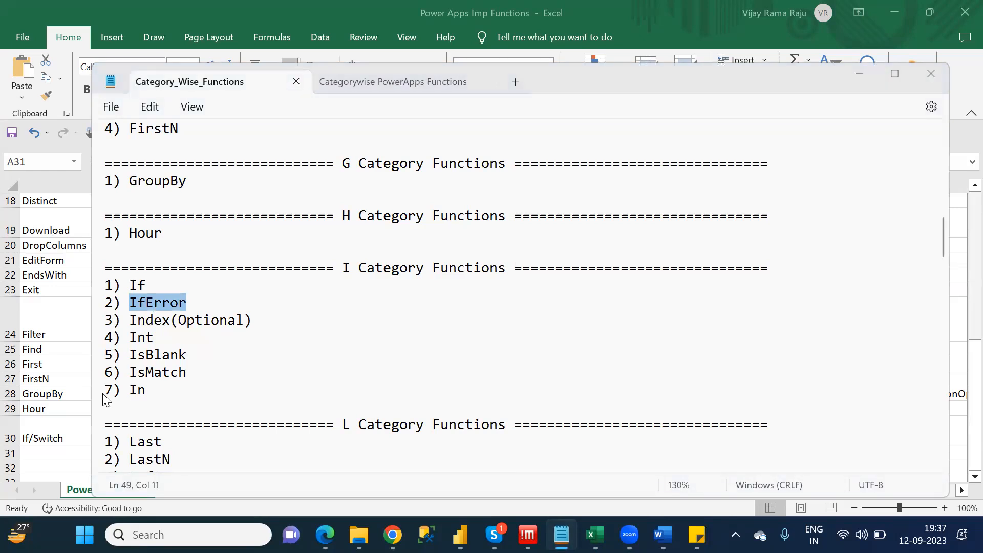
{"action": "left_click", "coordinate": [58, 453]}
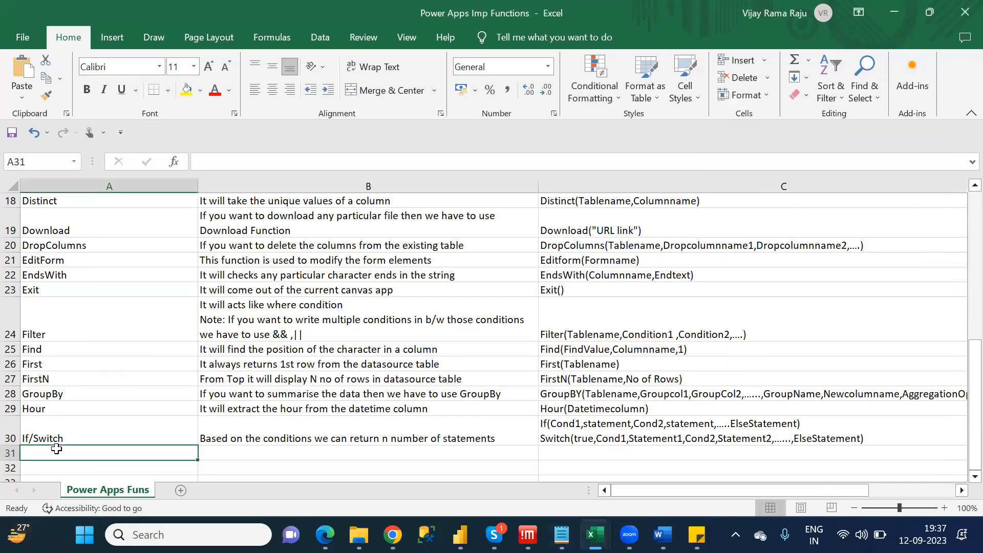
{"action": "type", "text": "If"}
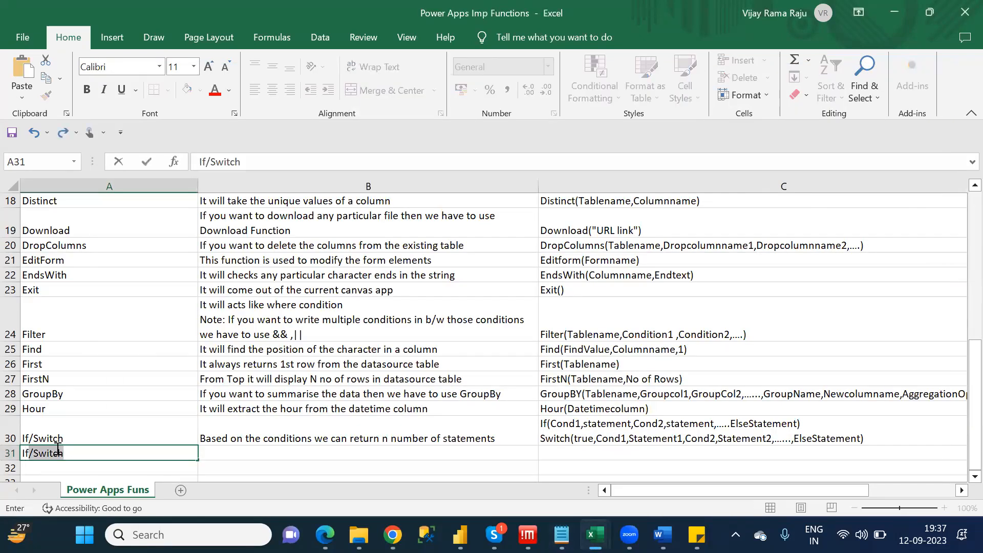
{"action": "type", "text": "Error"}
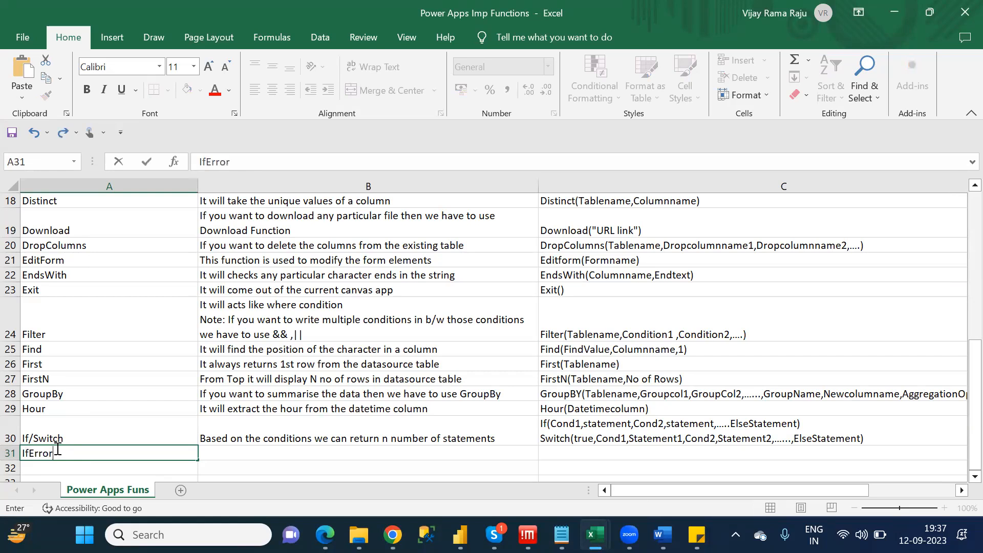
{"action": "key", "text": "Tab"}
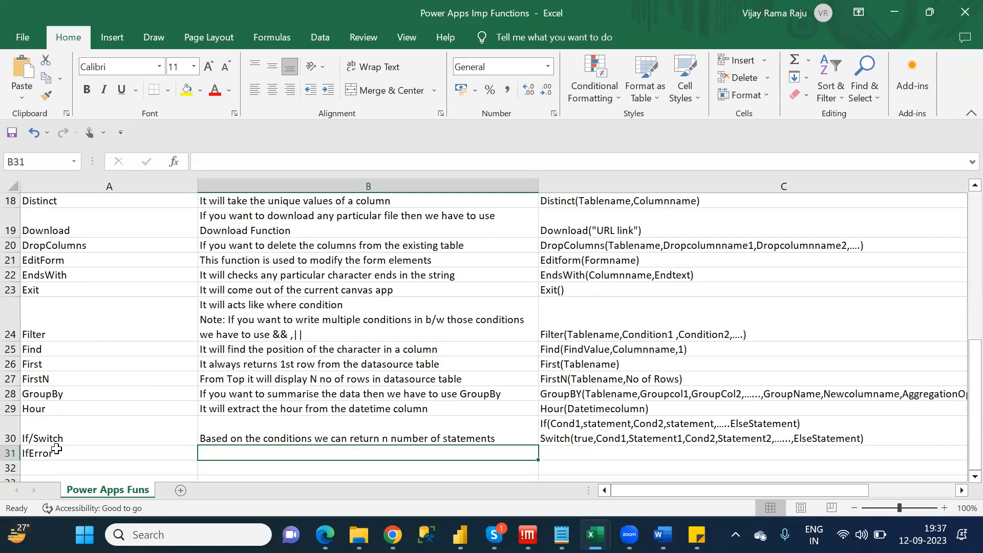
- Enter the IfError description "When ever we are getting error we can return alternative values" in B31
{"action": "type", "text": "When ever we are getting error we can return alte"}
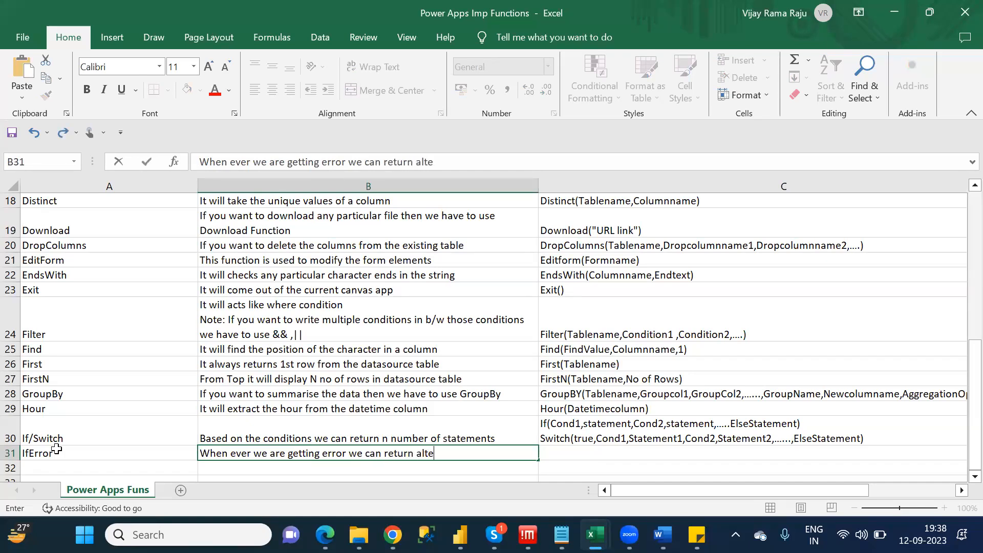
{"action": "type", "text": "rnative values"}
{"action": "key", "text": "ctrl+Return"}
{"action": "key", "text": "Tab"}
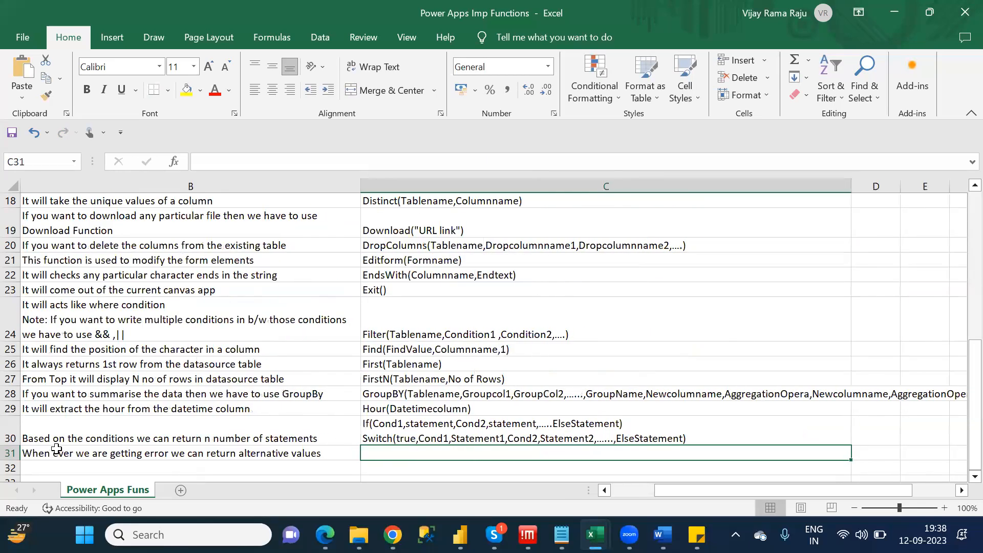
- Enter the syntax "IfError(Expression,Value)" in C31
{"action": "type", "text": "If(Cond1,statement,Cond2,statement,.....ElseStatement) Switch(true,Cond1,Statement1,Cond2,Statement2,......,ElseStatement)"}
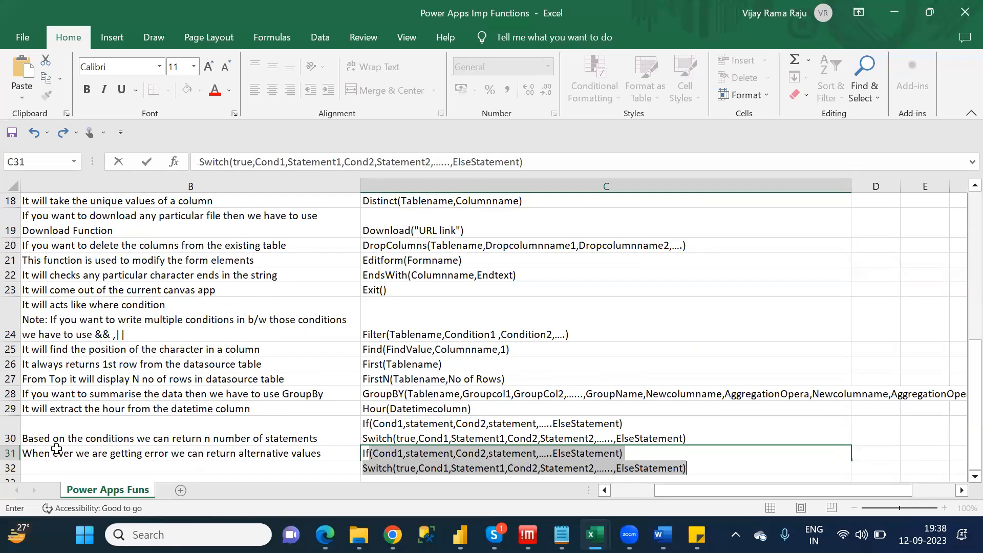
{"action": "type", "text": "fError"}
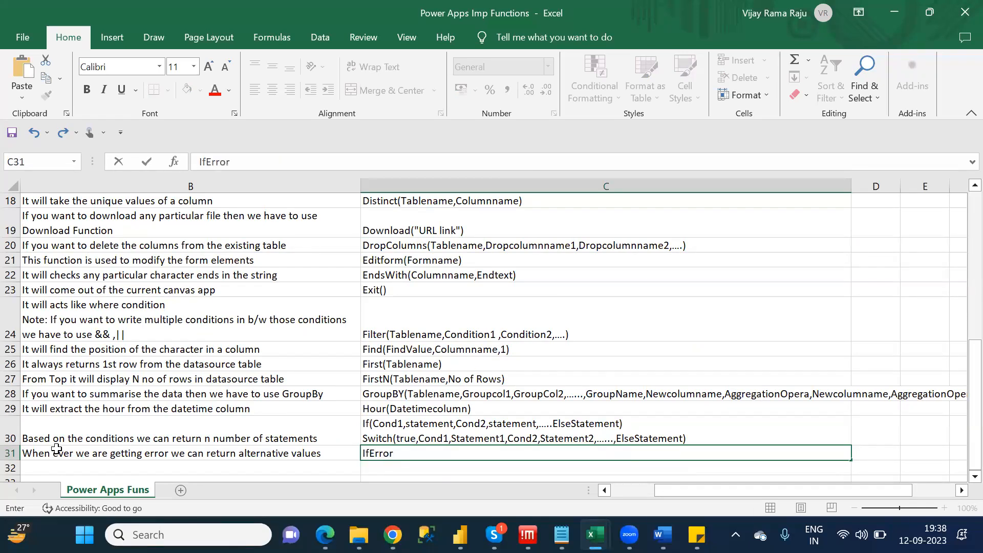
{"action": "type", "text": "(E"}
{"action": "key", "text": "BackSpace"}
{"action": "type", "text": "Expression,Val"}
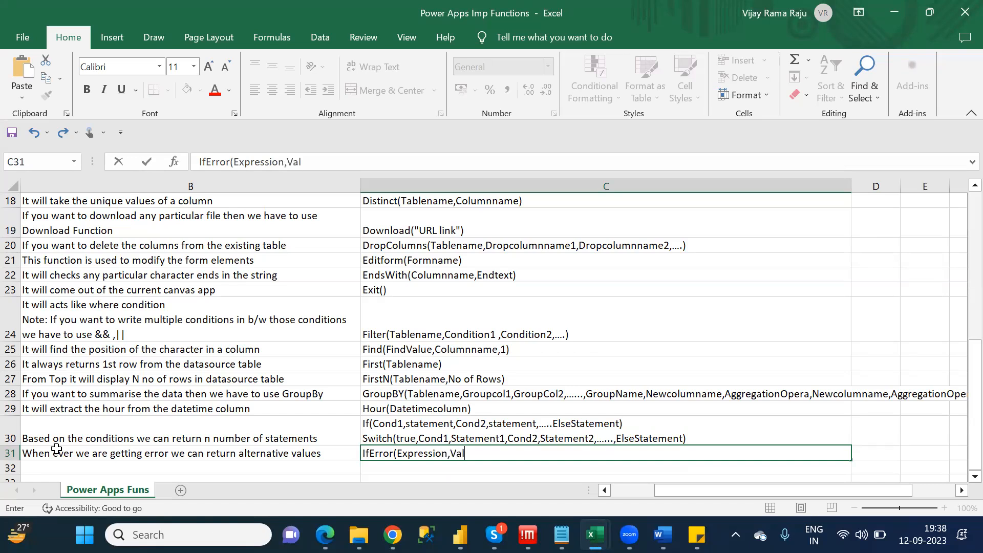
{"action": "type", "text": "ue)"}
- Add a second line to C31 below the IfError syntax with the example "Eg: Iferror(Anthingvalue/0,<alternativeresult>)"
{"action": "left_click", "coordinate": [356, 167]}
{"action": "key", "text": "alt+Return"}
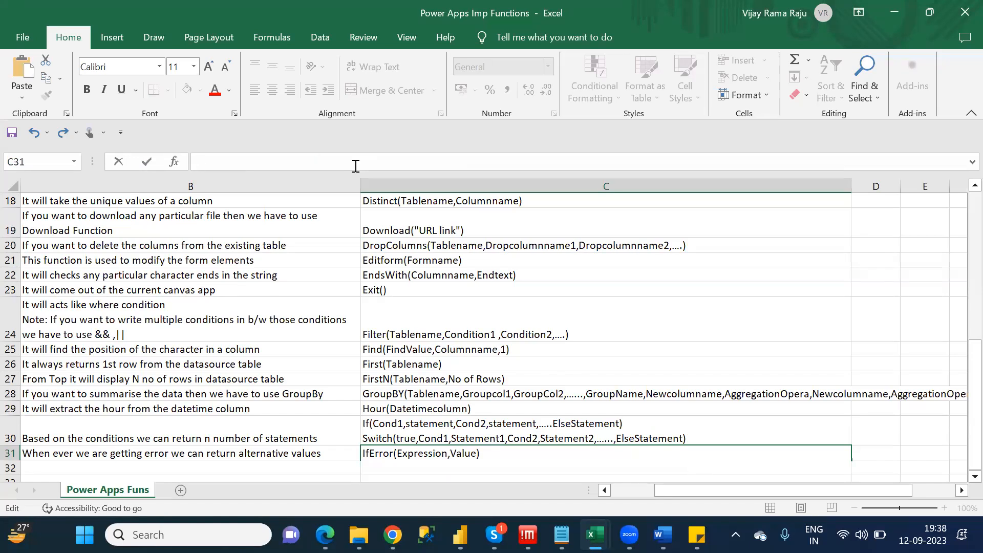
{"action": "type", "text": "Eg: Iferror("}
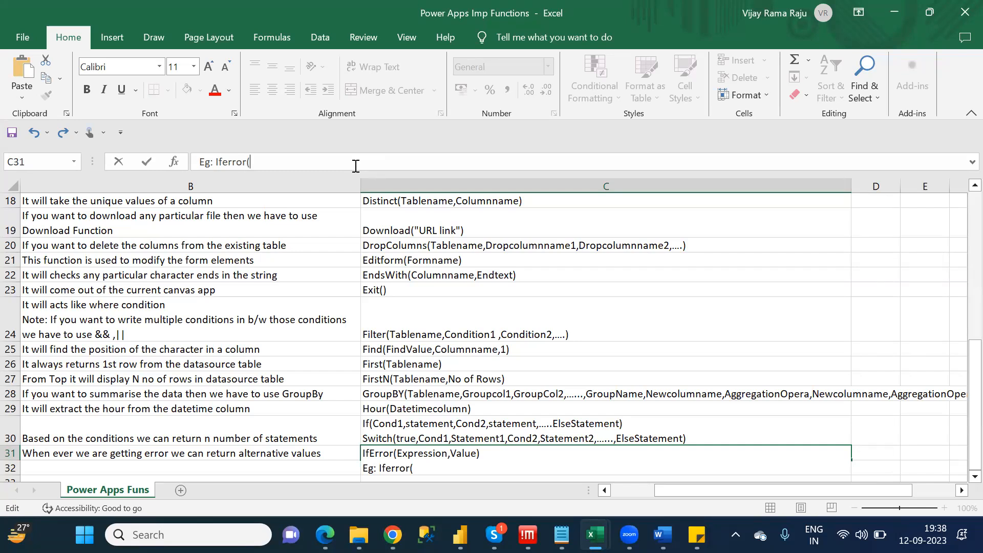
{"action": "type", "text": "Anthingvalue"}
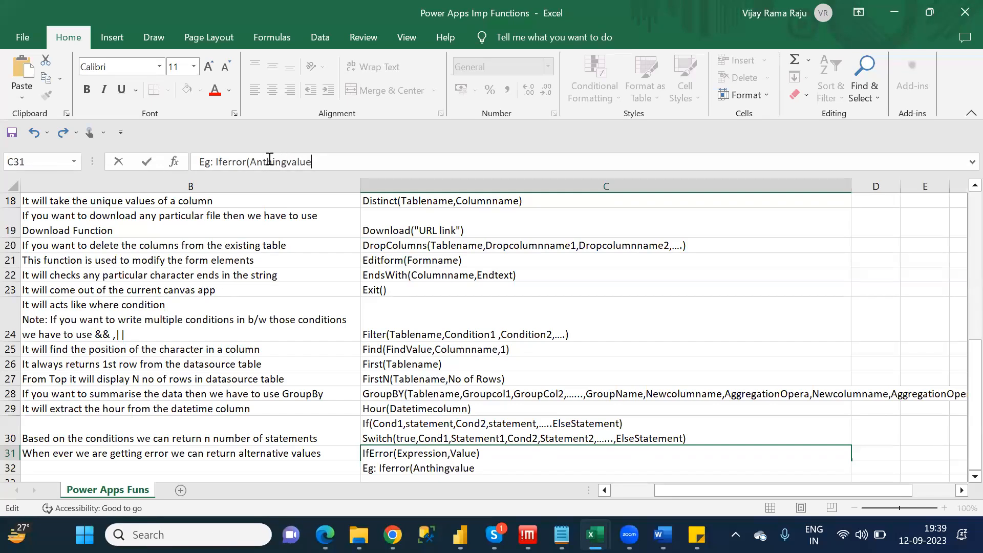
{"action": "type", "text": "/"}
{"action": "type", "text": "0"}
{"action": "type", "text": ","}
{"action": "type", "text": "<>"}
{"action": "type", "text": "alterna"}
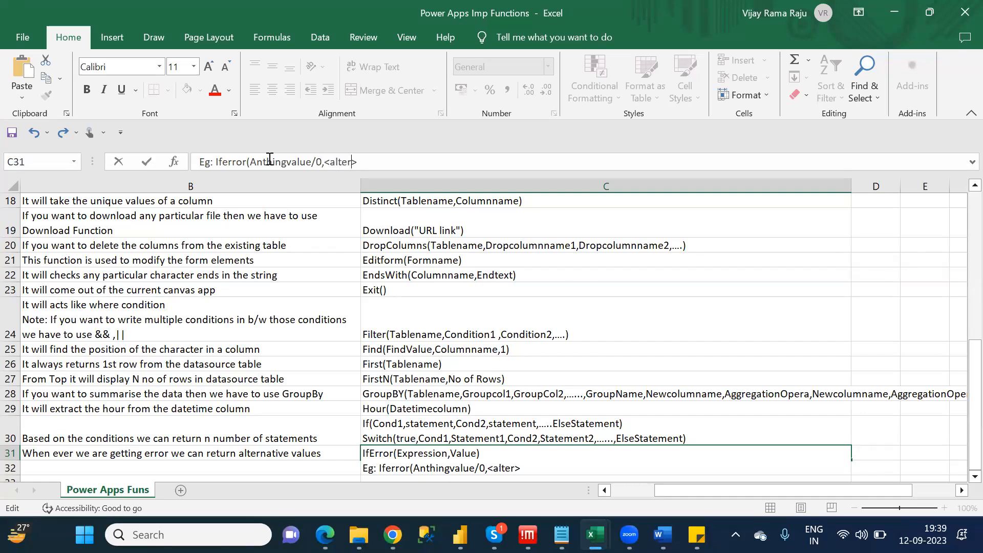
{"action": "type", "text": "tiveresult"}
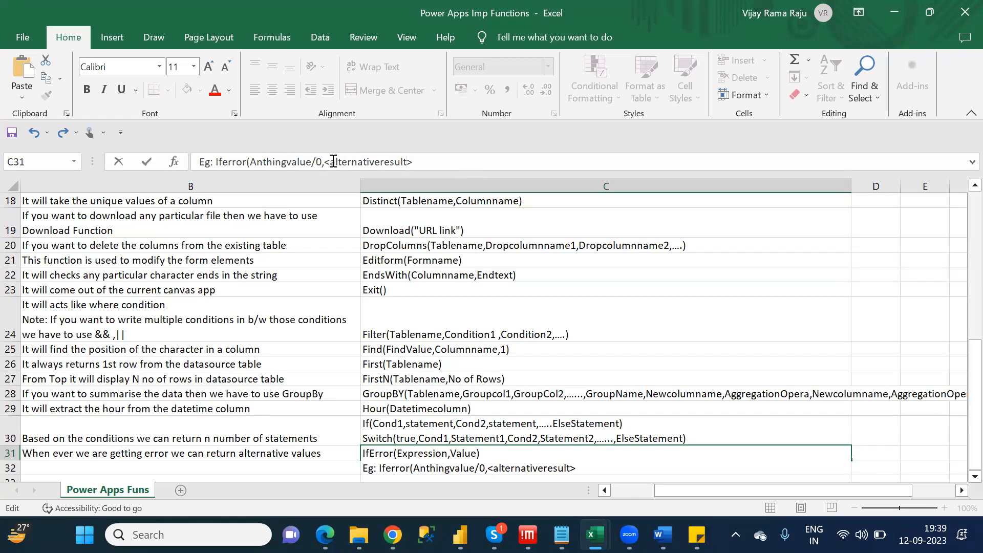
{"action": "left_click", "coordinate": [418, 162]}
{"action": "type", "text": ")"}
{"action": "left_click", "coordinate": [282, 453]}
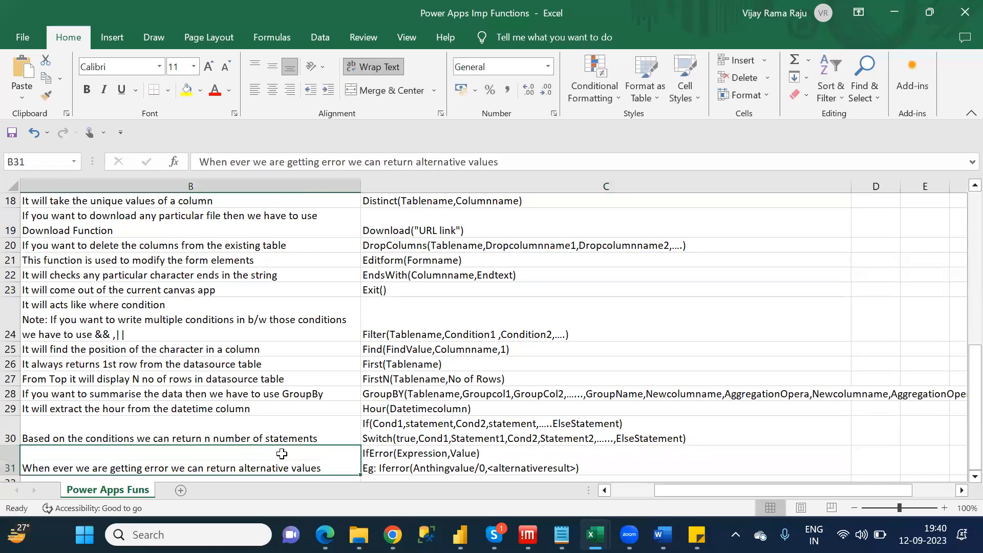
- Check the function list in Notepad for the entry following IfError, return to Excel, and enter "Index" in A32
{"action": "key", "text": "Return"}
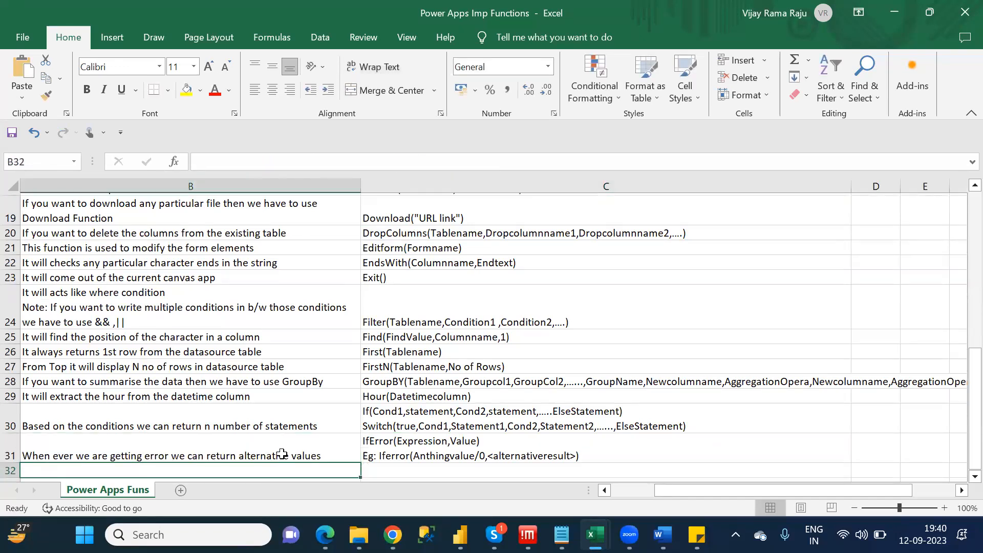
{"action": "key", "text": "Left"}
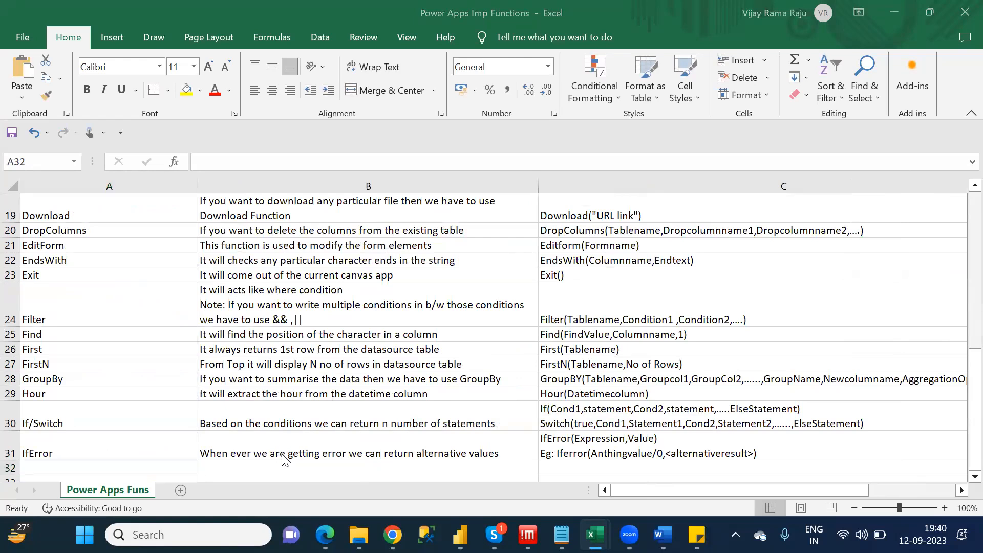
{"action": "key", "text": "alt+Tab"}
{"action": "key", "text": "alt+Tab"}
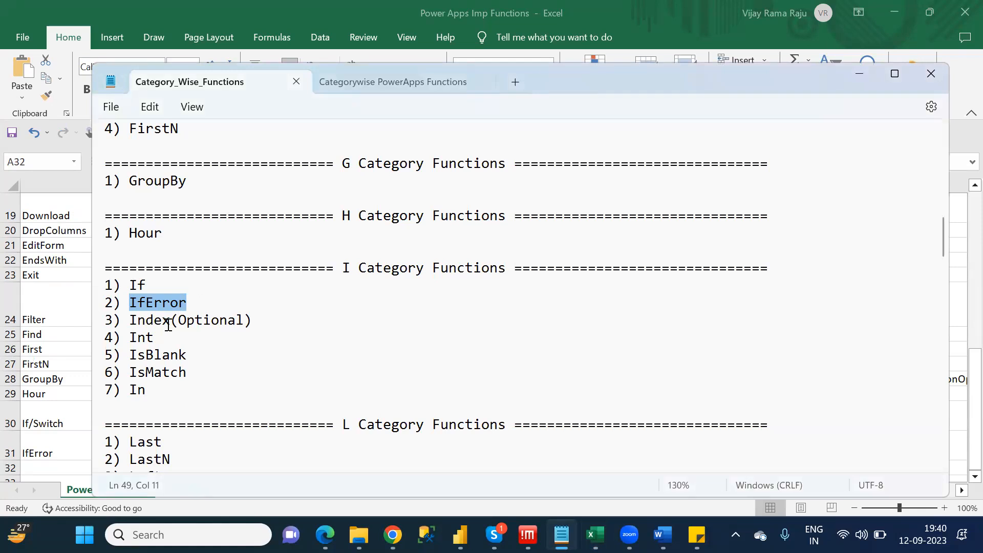
{"action": "key", "text": "alt+Tab"}
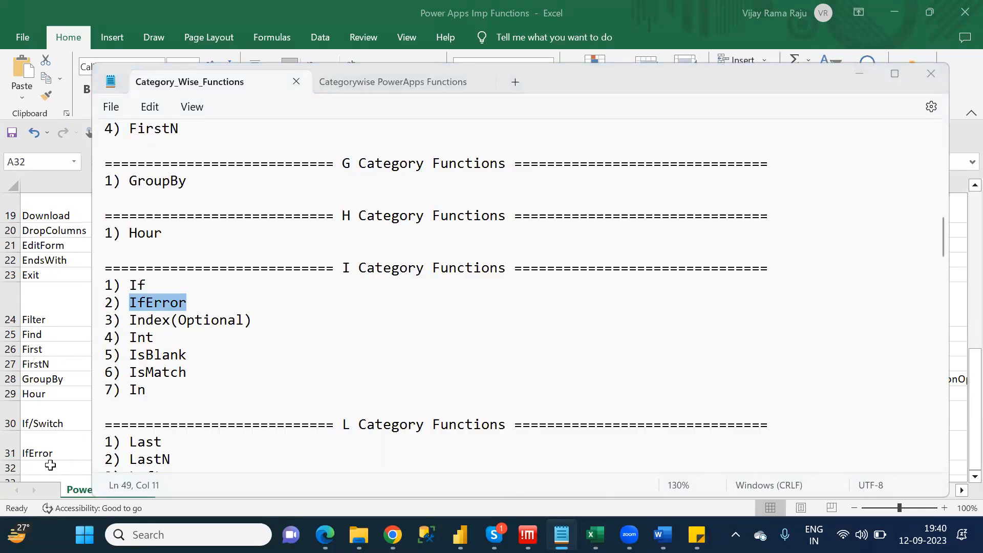
{"action": "left_click", "coordinate": [49, 465]}
{"action": "type", "text": "IN"}
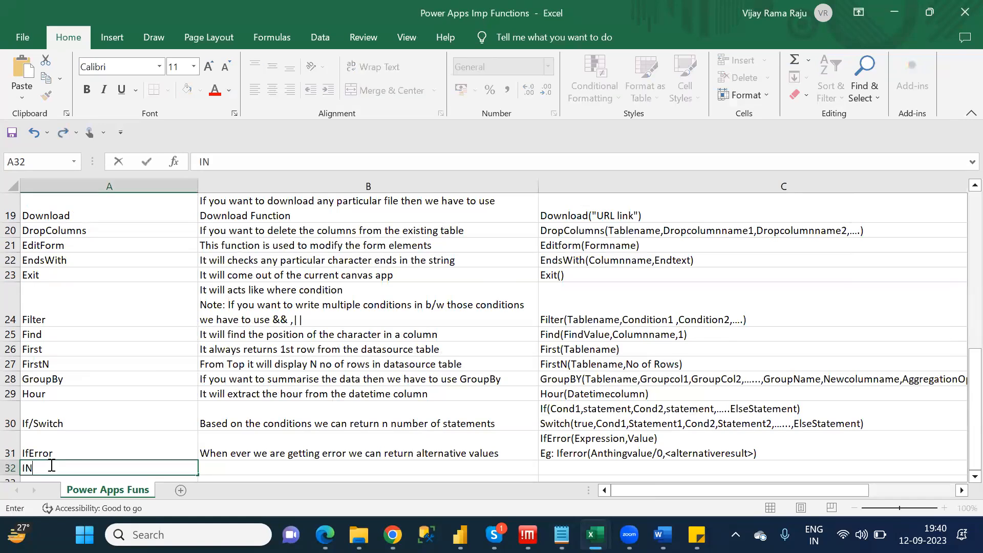
{"action": "key", "text": "BackSpace"}
{"action": "type", "text": "ndex"}
{"action": "key", "text": "Tab"}
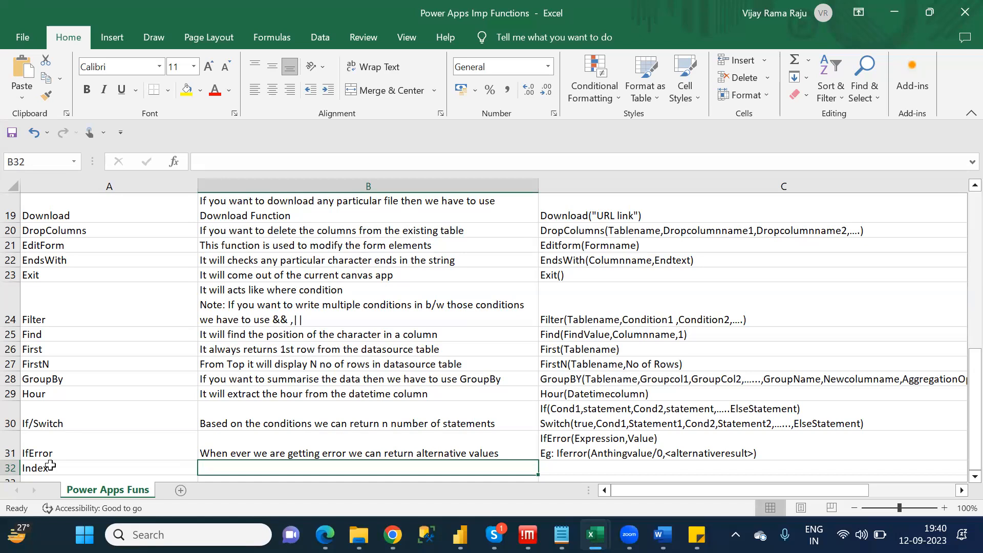
- Enter the description "Which ever record you want to display from the datasource table you have to use Index" in B32
{"action": "type", "text": "W"}
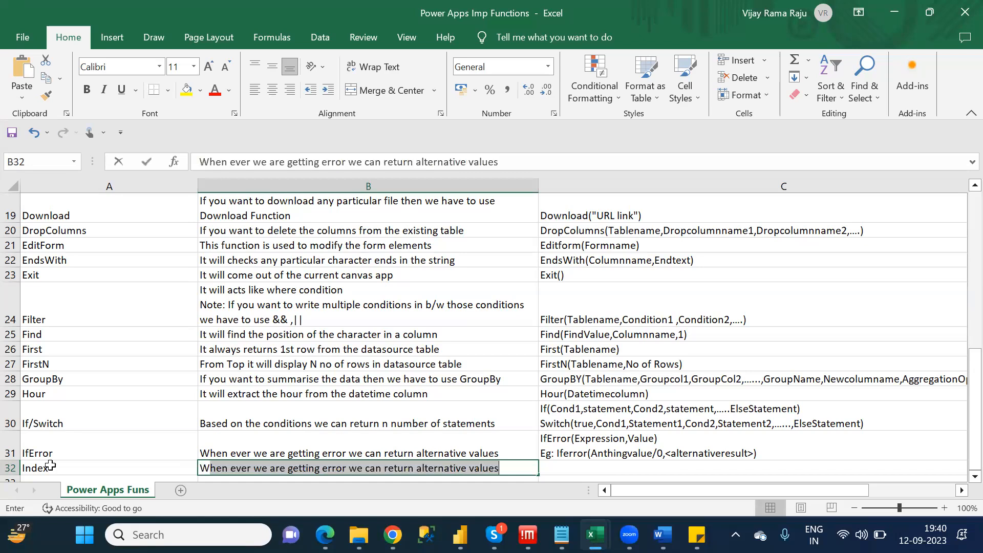
{"action": "type", "text": "hich eve"}
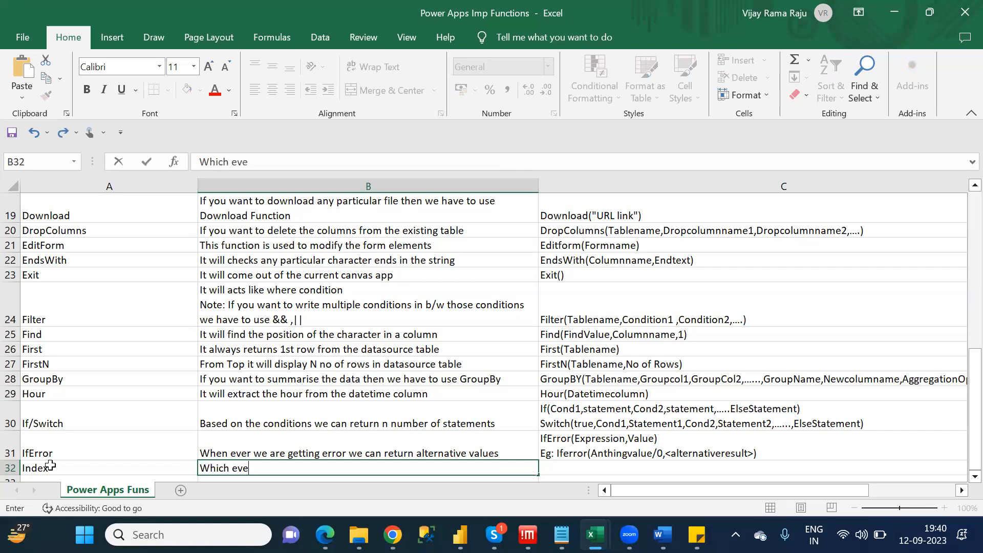
{"action": "type", "text": "r record you"}
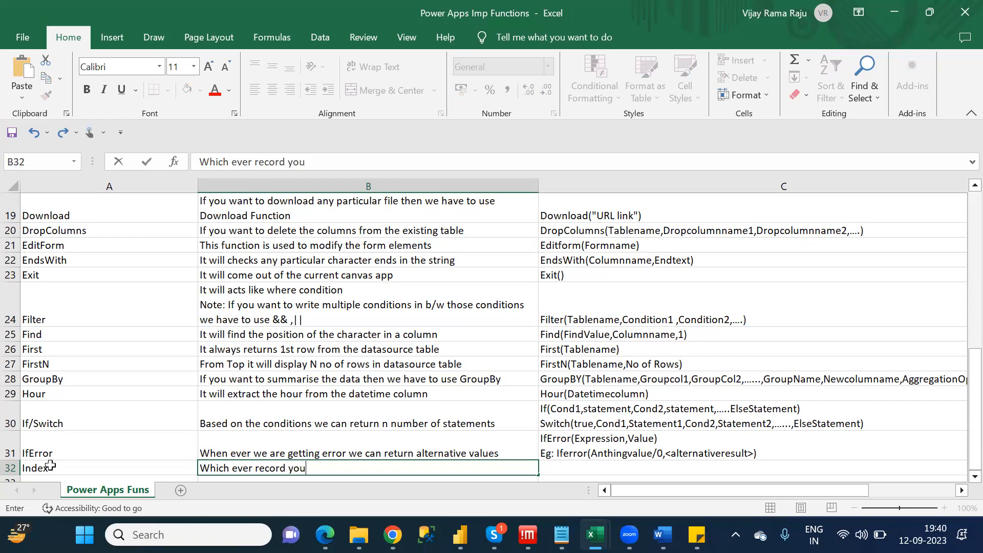
{"action": "type", "text": " want to disp"}
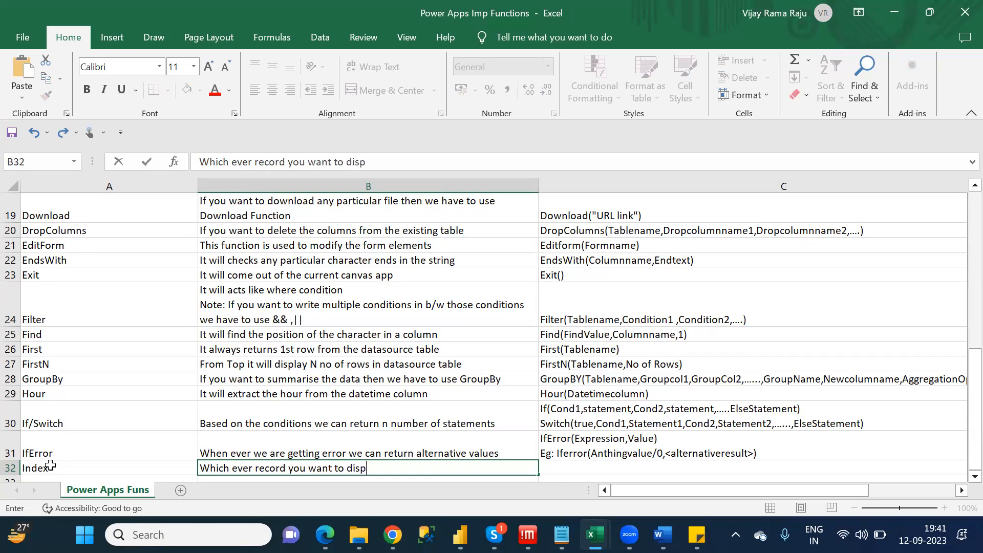
{"action": "type", "text": "lay from the dat"}
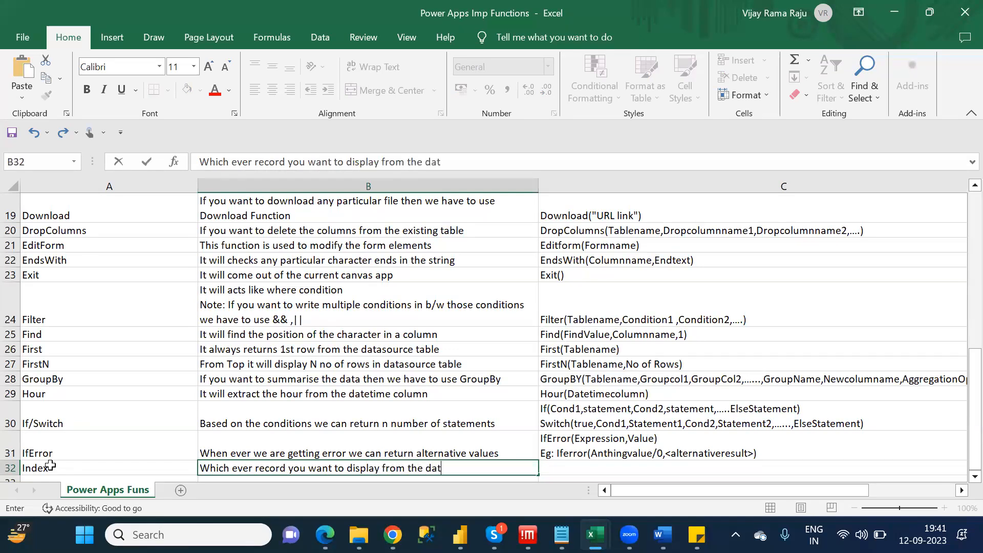
{"action": "type", "text": "asource table"}
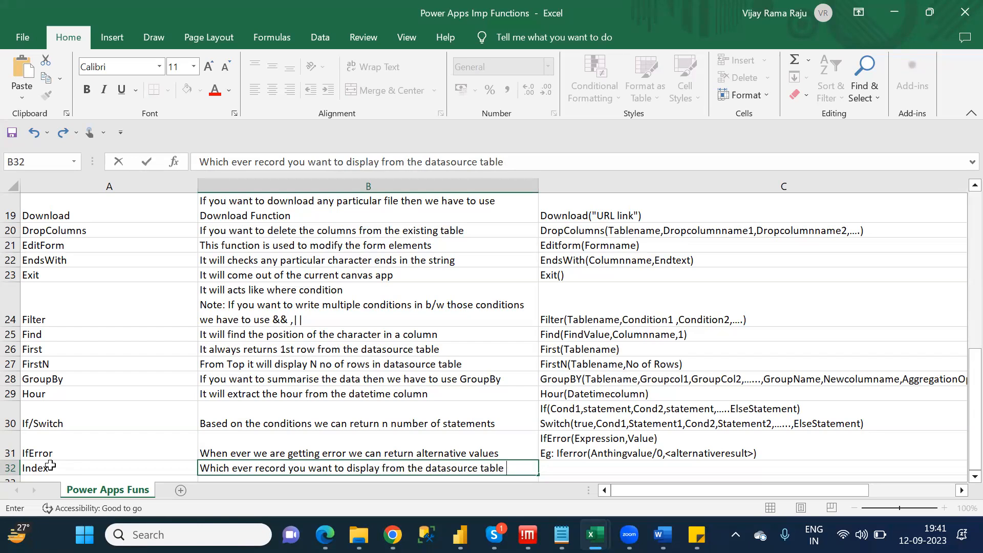
{"action": "type", "text": "you have to use Index"}
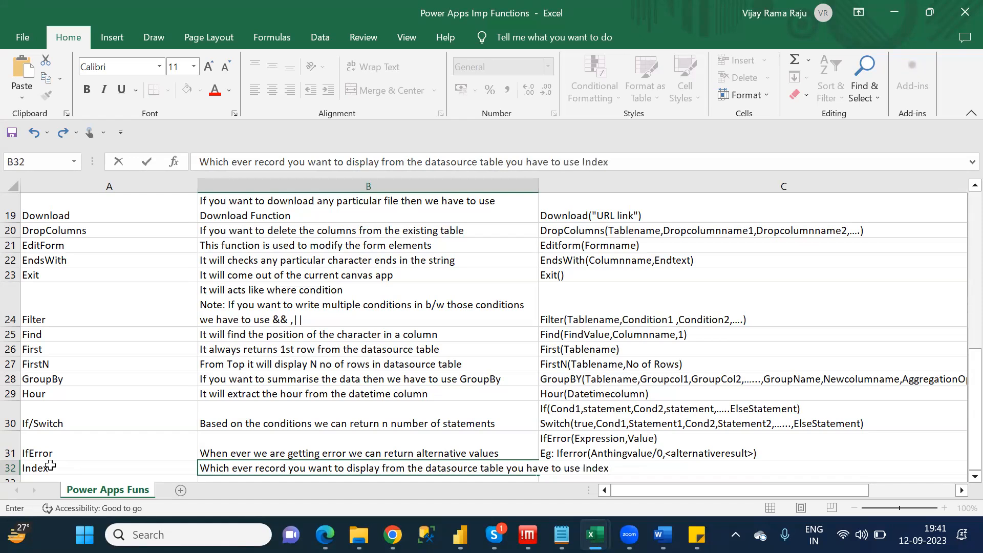
{"action": "key", "text": "Return"}
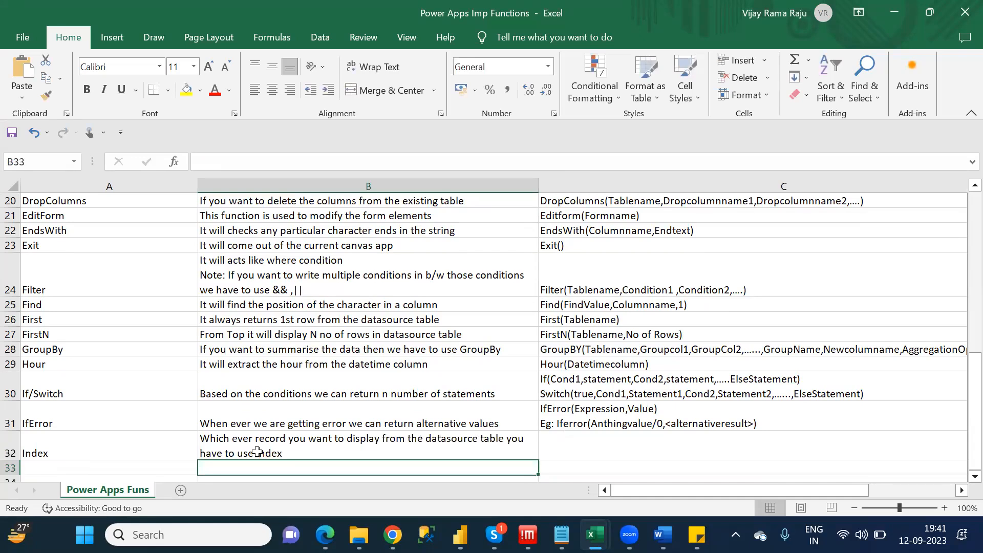
- Enter the syntax "Index(Tablename,indexvalue)" in C32
{"action": "left_click", "coordinate": [601, 451]}
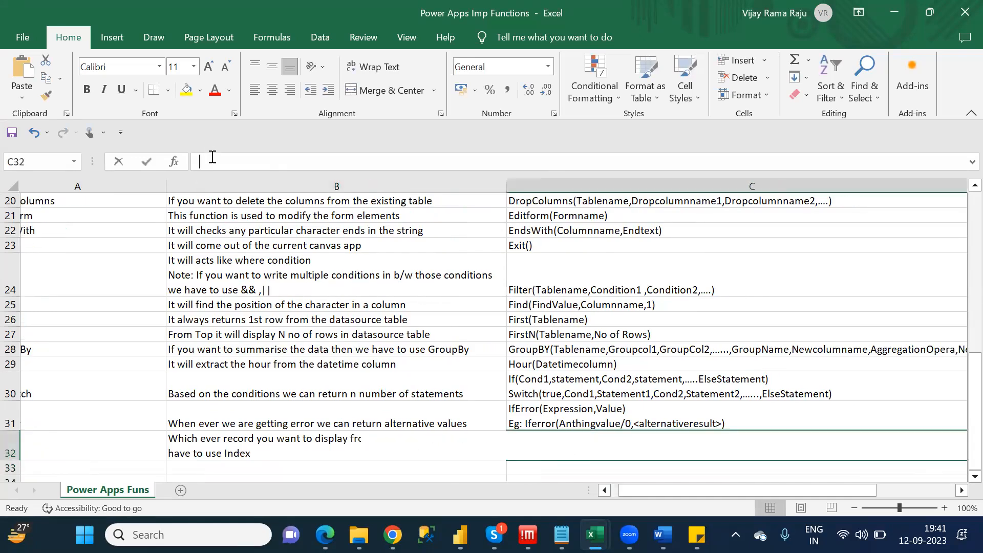
{"action": "type", "text": "Index"}
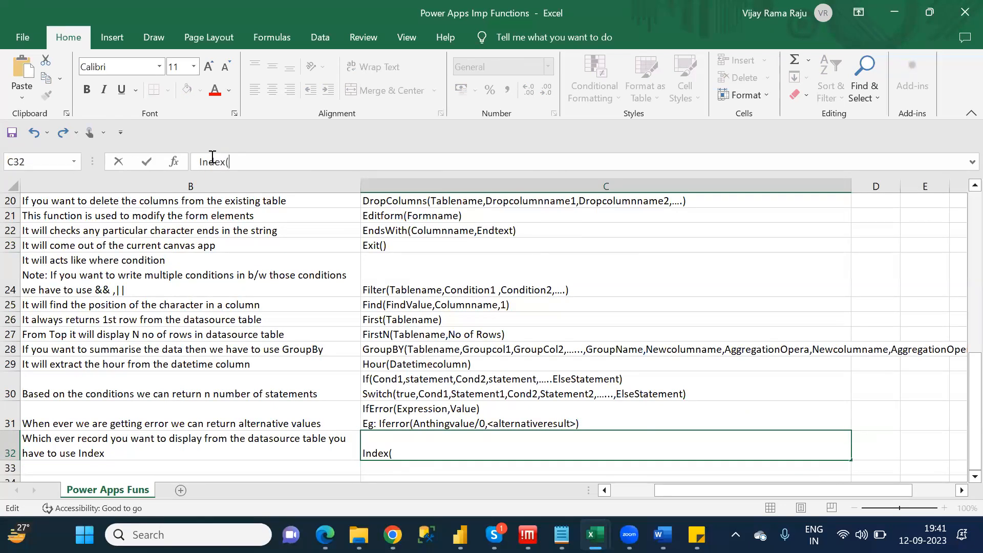
{"action": "type", "text": "(ta"}
{"action": "key", "text": "BackSpace"}
{"action": "key", "text": "BackSpace"}
{"action": "type", "text": "Tablename,"}
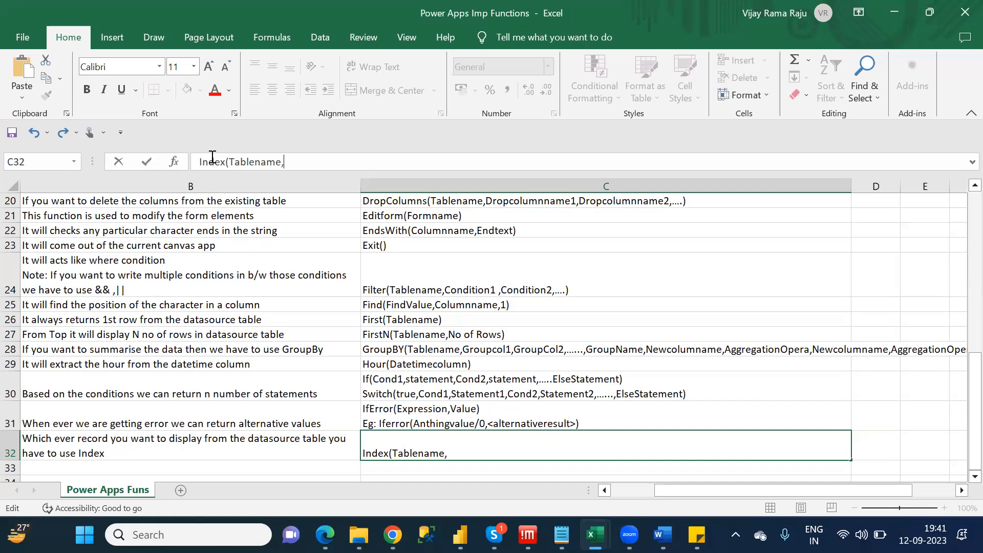
{"action": "type", "text": "indexvalues"}
{"action": "key", "text": "BackSpace"}
{"action": "type", "text": ")"}
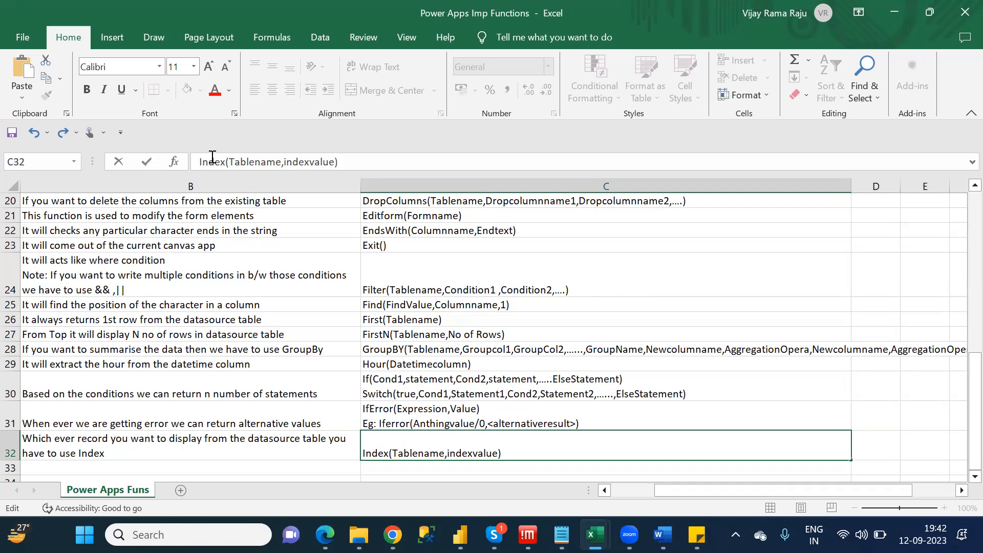
{"action": "double_click", "coordinate": [307, 163]}
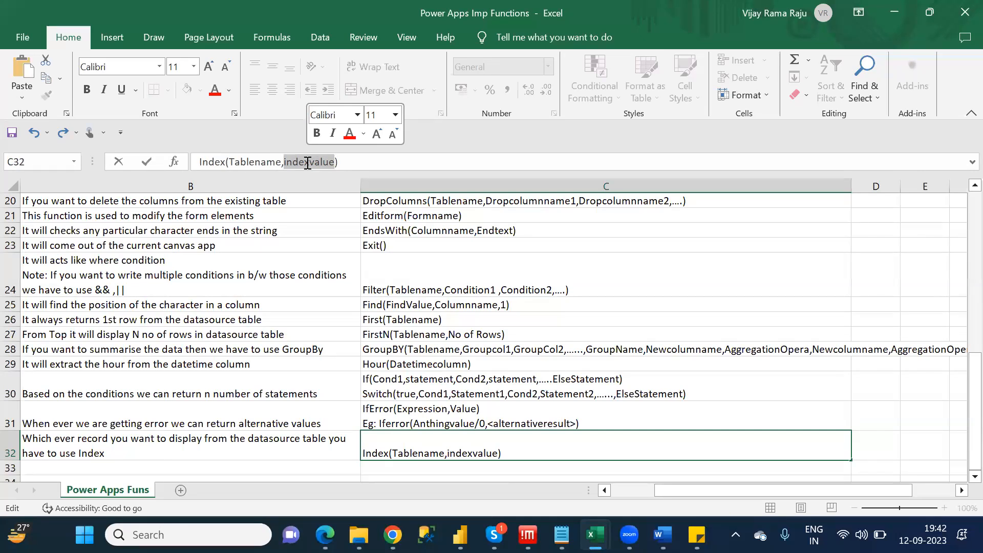
{"action": "key", "text": "Right"}
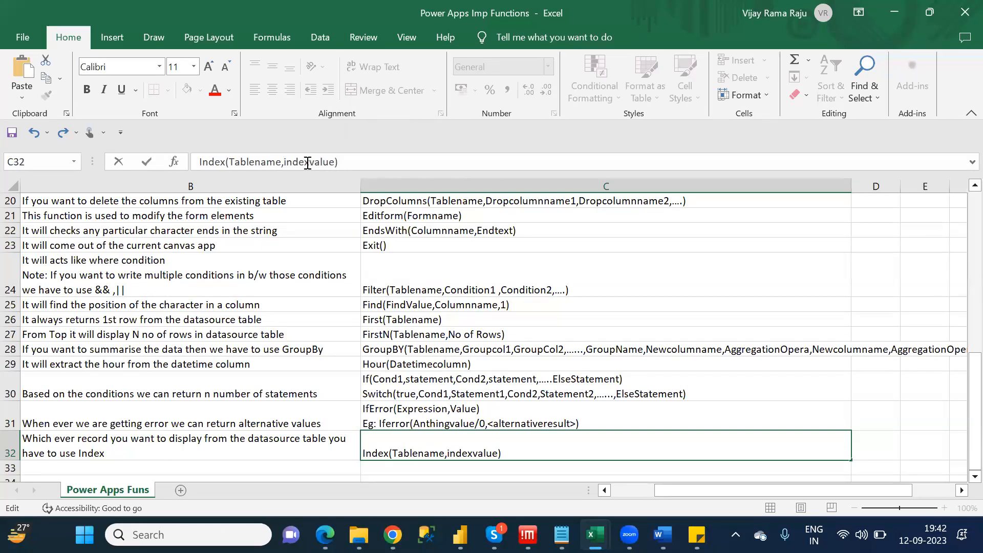
{"action": "left_click", "coordinate": [291, 466]}
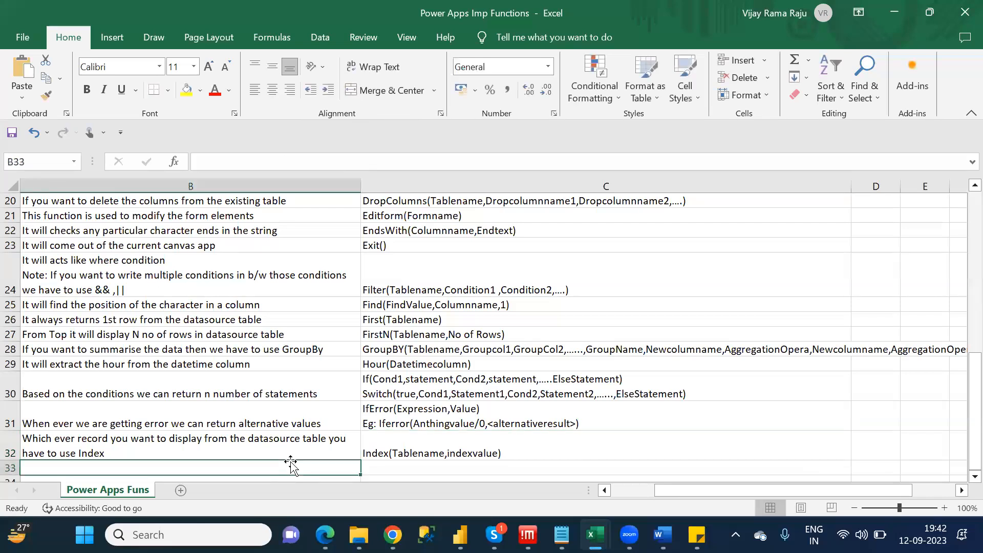
- Check the function list in Notepad for the entry following Index, return to Excel, and enter "Int/Trunc" in A33
{"action": "key", "text": "Down"}
{"action": "key", "text": "Left"}
{"action": "key", "text": "Up"}
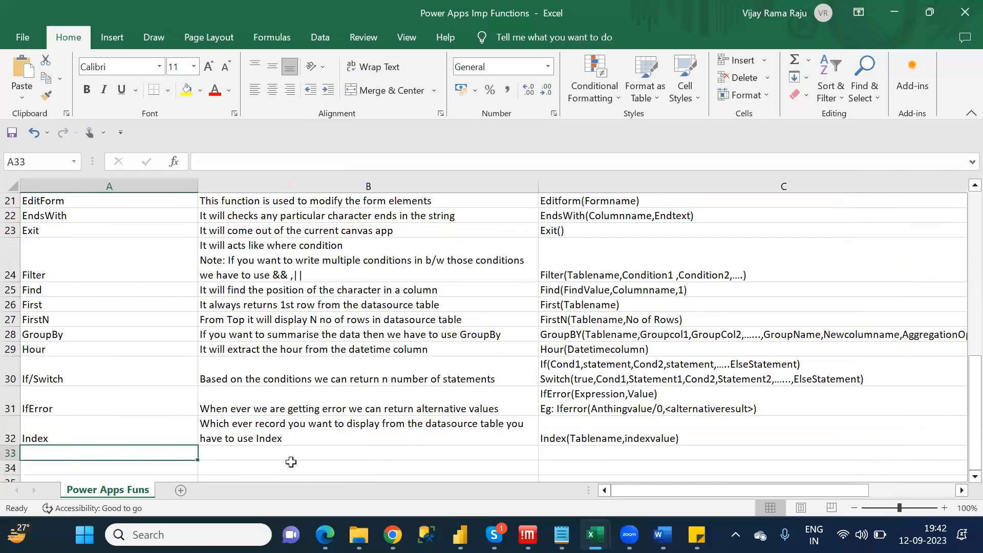
{"action": "key", "text": "alt+Tab"}
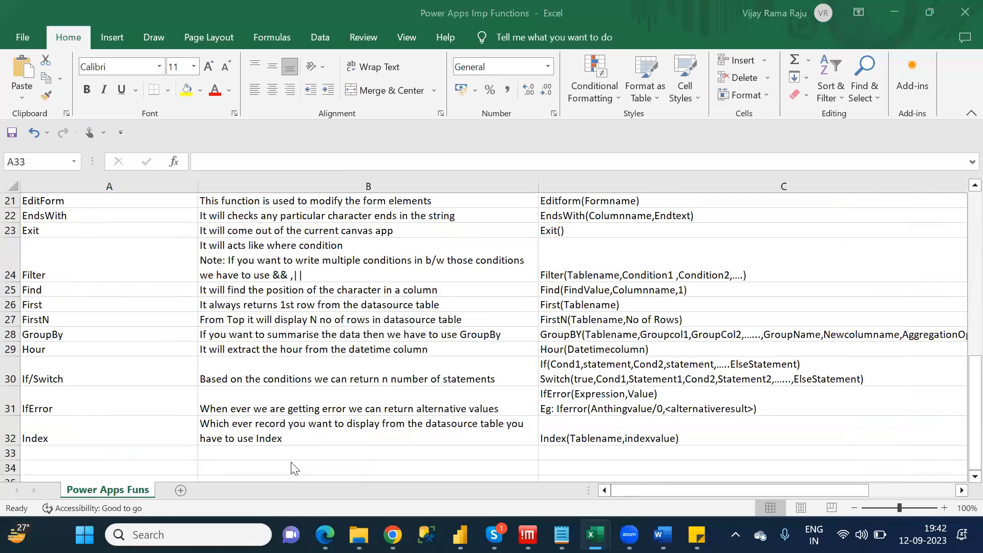
{"action": "key", "text": "alt+Tab"}
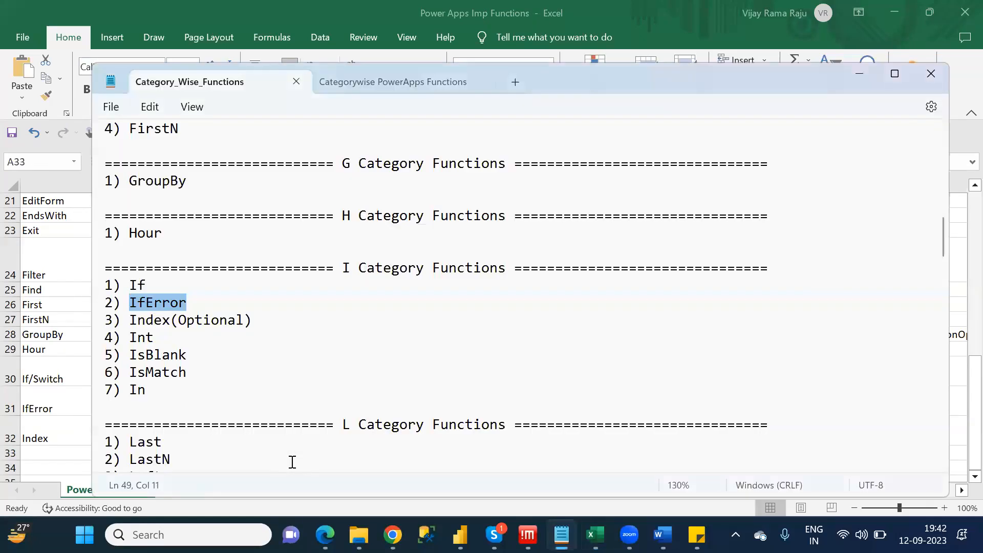
{"action": "key", "text": "Down"}
{"action": "key", "text": "Down"}
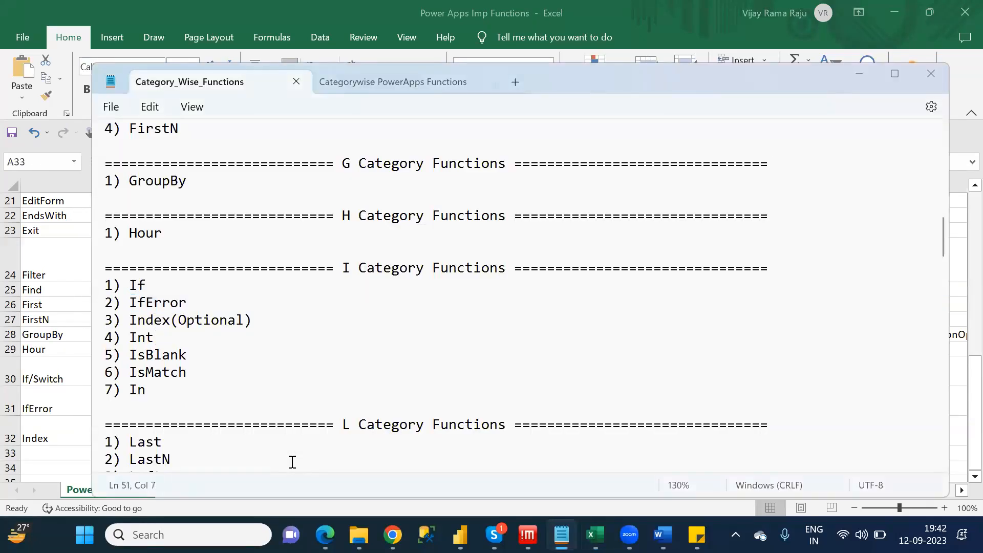
{"action": "key", "text": "alt+Tab"}
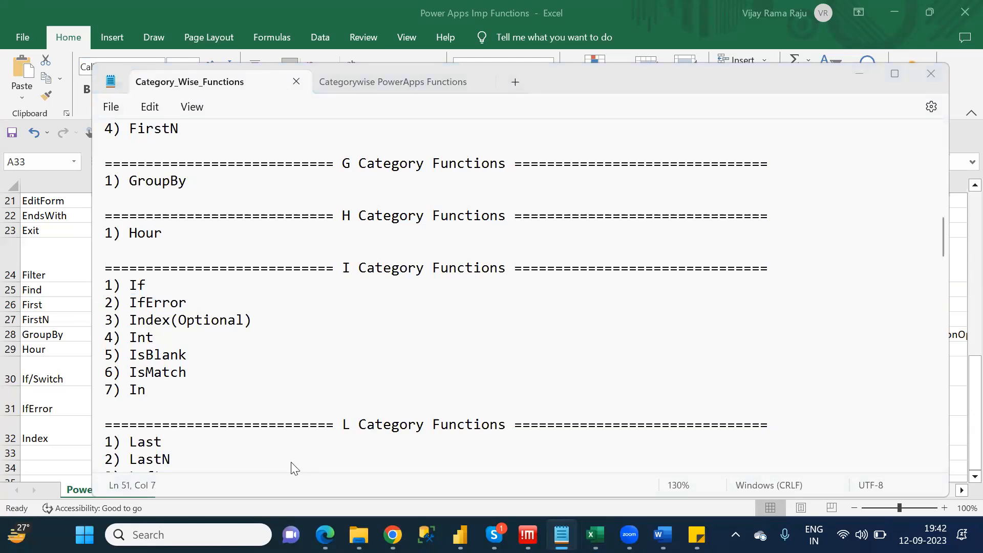
{"action": "key", "text": "alt+Tab"}
{"action": "key", "text": "alt+Tab"}
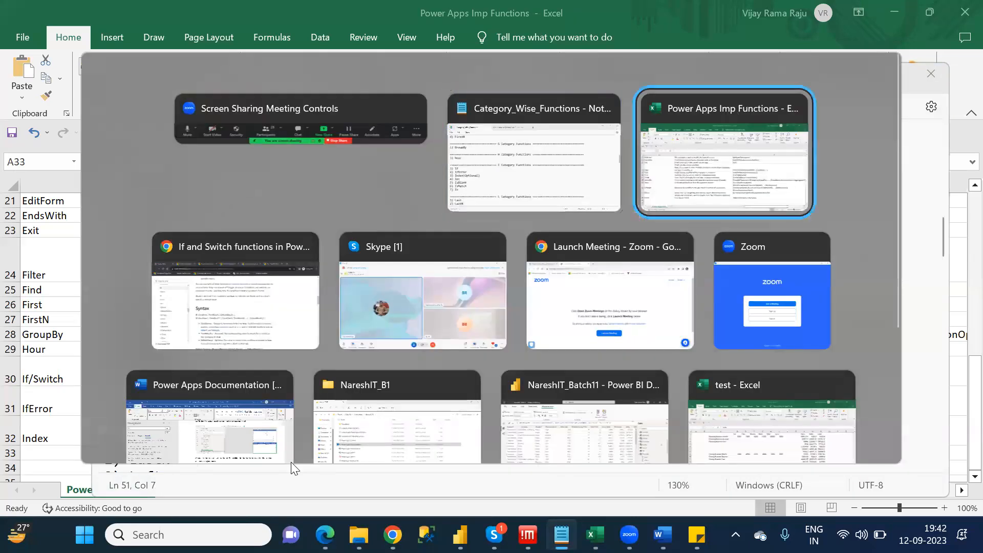
{"action": "type", "text": "INt"}
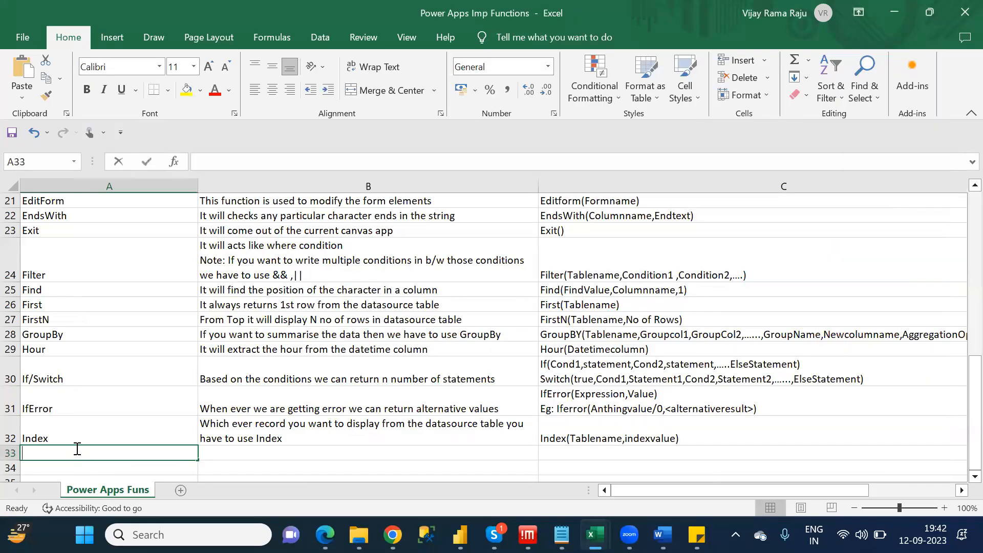
{"action": "key", "text": "BackSpace"}
{"action": "key", "text": "BackSpace"}
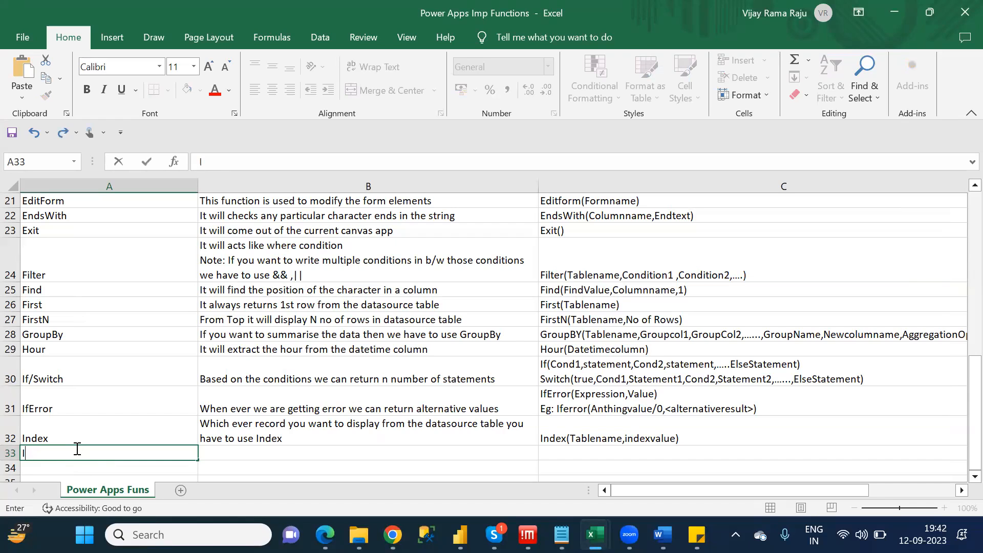
{"action": "type", "text": "nt/Trunc"}
{"action": "key", "text": "Tab"}
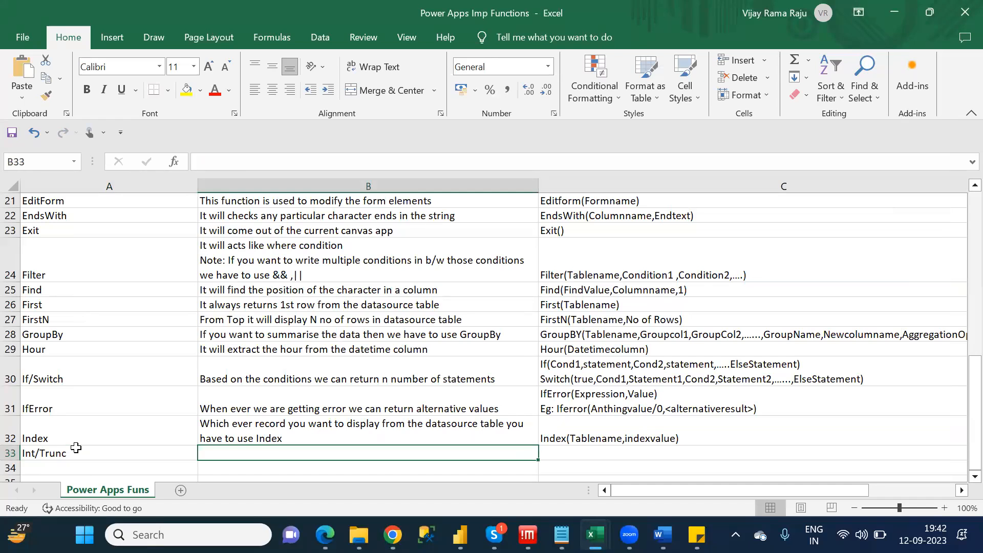
- Enter the description "It will display as it is decimal values without rounding" in B33
{"action": "type", "text": "It will"}
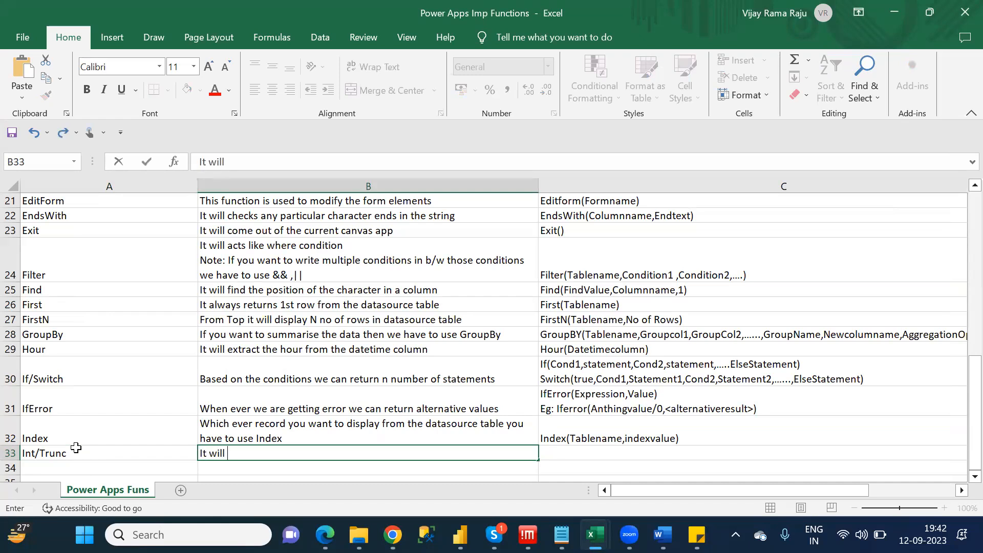
{"action": "type", "text": " d"}
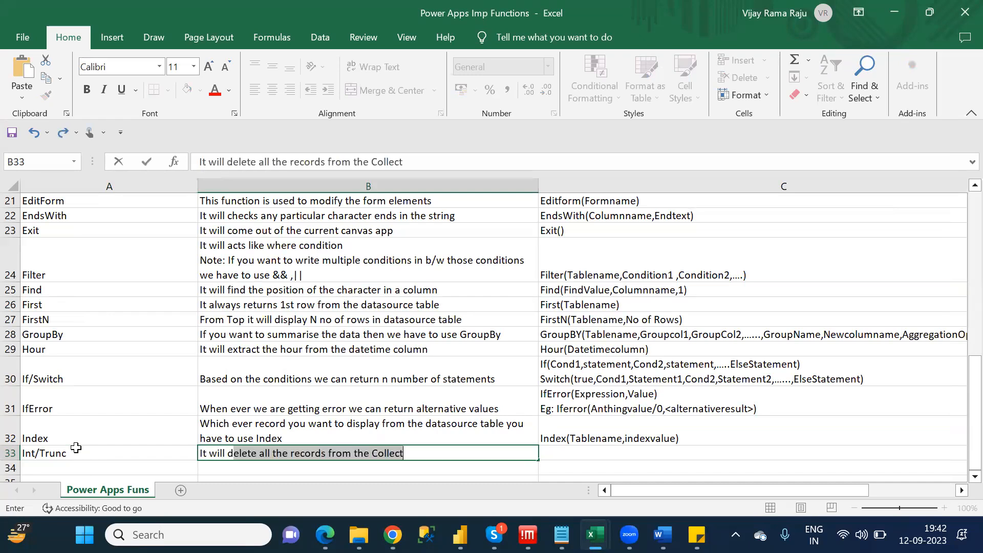
{"action": "type", "text": "isplay a"}
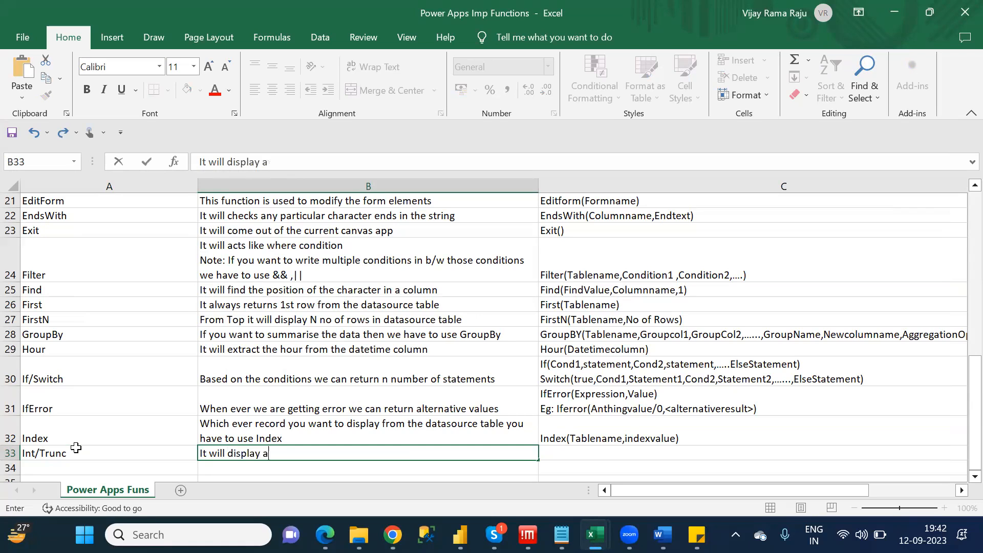
{"action": "type", "text": "s it is"}
{"action": "type", "text": "decimal"}
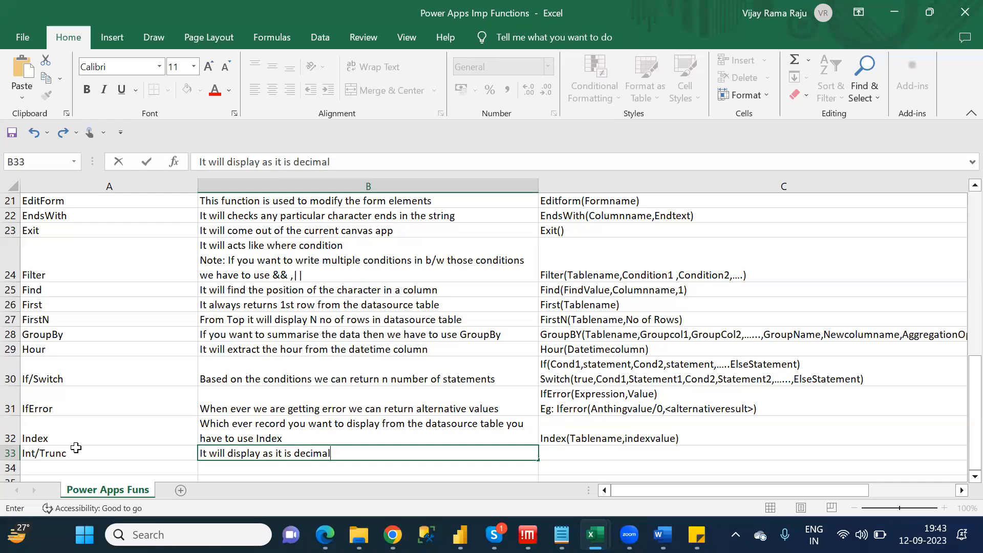
{"action": "type", "text": " values without "}
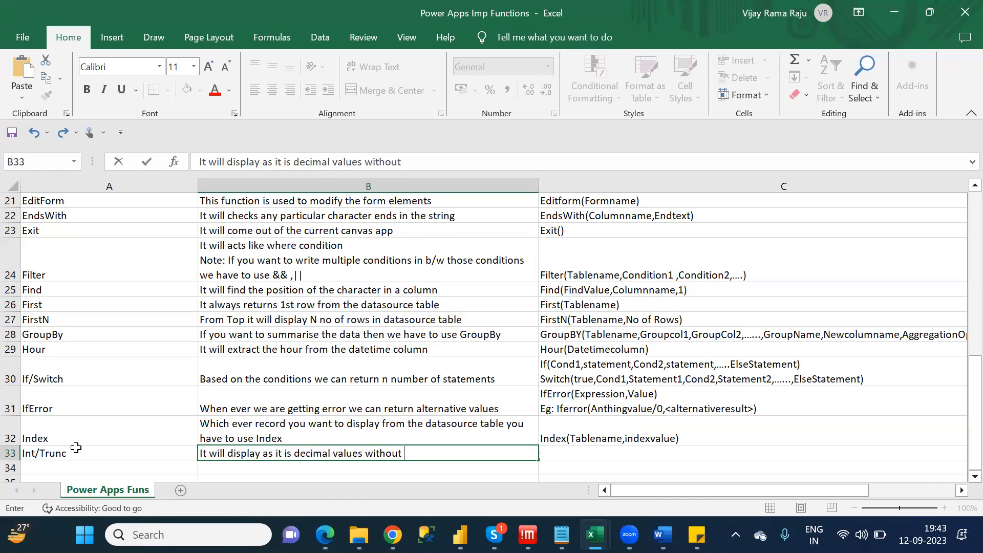
{"action": "type", "text": "rounding"}
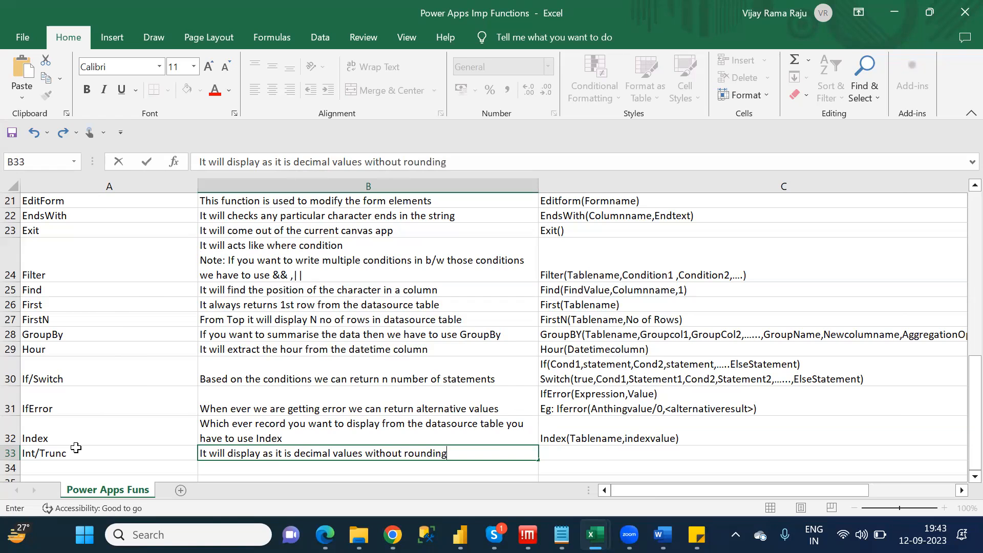
{"action": "key", "text": "Tab"}
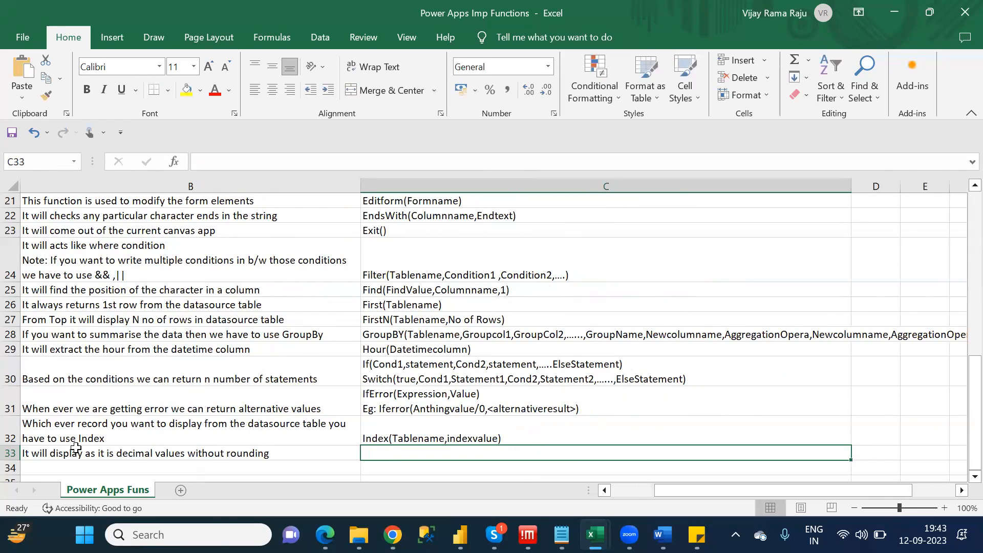
- Add a second line reading "Note:" below the Int/Trunc description in B33
{"action": "left_click", "coordinate": [297, 454]}
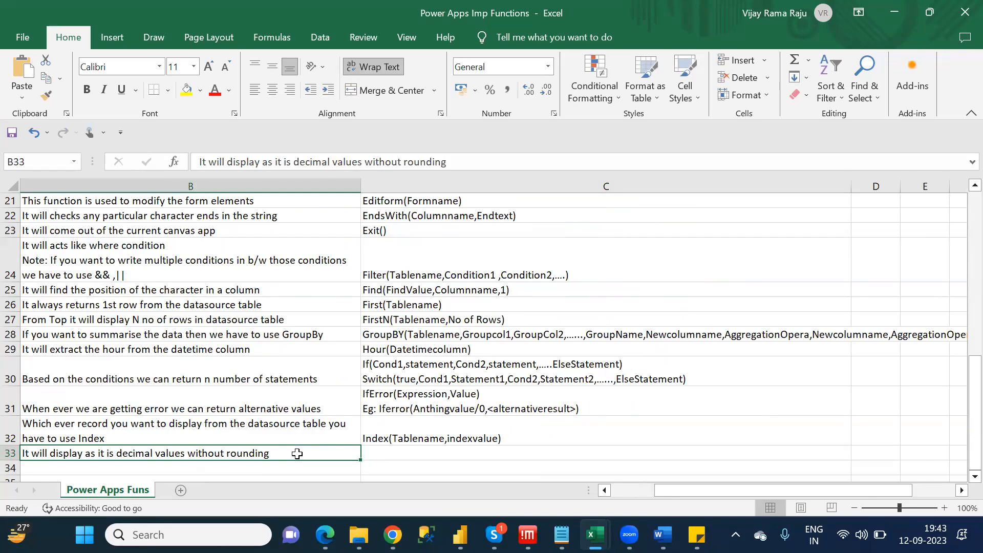
{"action": "left_click", "coordinate": [498, 163]}
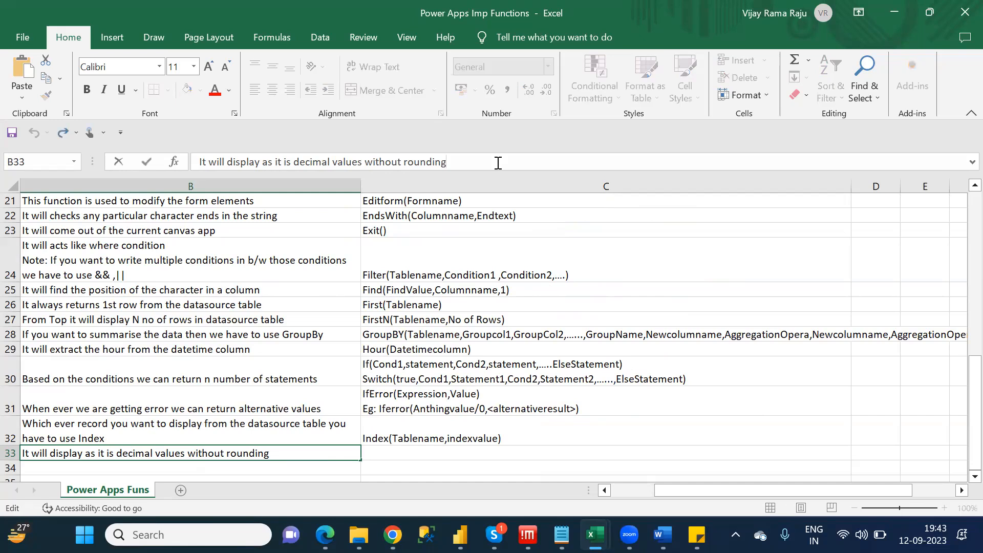
{"action": "key", "text": "ctrl+BackSpace"}
{"action": "key", "text": "ctrl+BackSpace"}
{"action": "key", "text": "ctrl+BackSpace"}
{"action": "key", "text": "ctrl+BackSpace"}
{"action": "key", "text": "ctrl+BackSpace"}
{"action": "key", "text": "ctrl+BackSpace"}
{"action": "key", "text": "ctrl+BackSpace"}
{"action": "key", "text": "ctrl+BackSpace"}
{"action": "key", "text": "ctrl+BackSpace"}
{"action": "key", "text": "ctrl+BackSpace"}
{"action": "type", "text": "NOte"}
{"action": "key", "text": "BackSpace"}
{"action": "key", "text": "BackSpace"}
{"action": "key", "text": "BackSpace"}
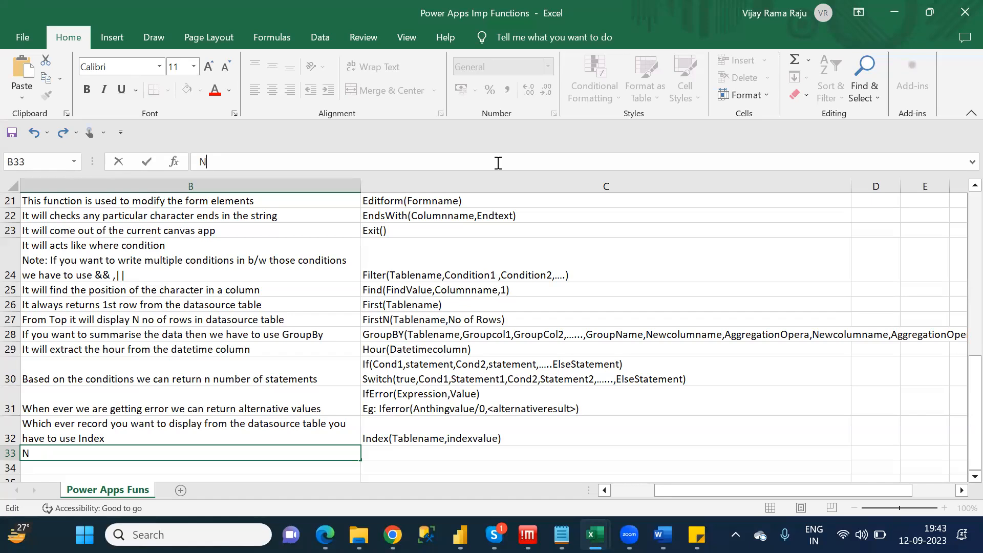
{"action": "type", "text": "ote:"}
{"action": "key", "text": "Return"}
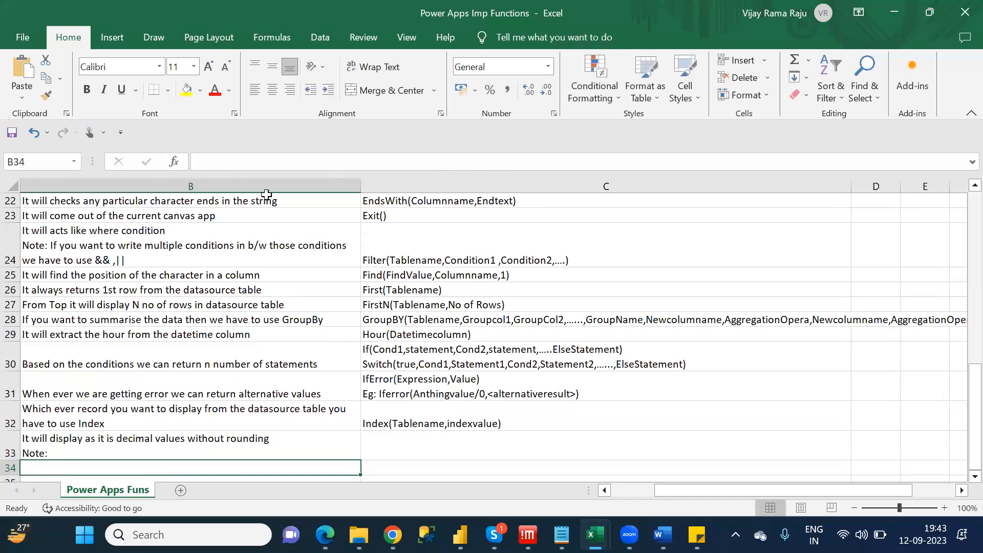
- Make only the "Note:" label in B33 bold
{"action": "left_click", "coordinate": [136, 448]}
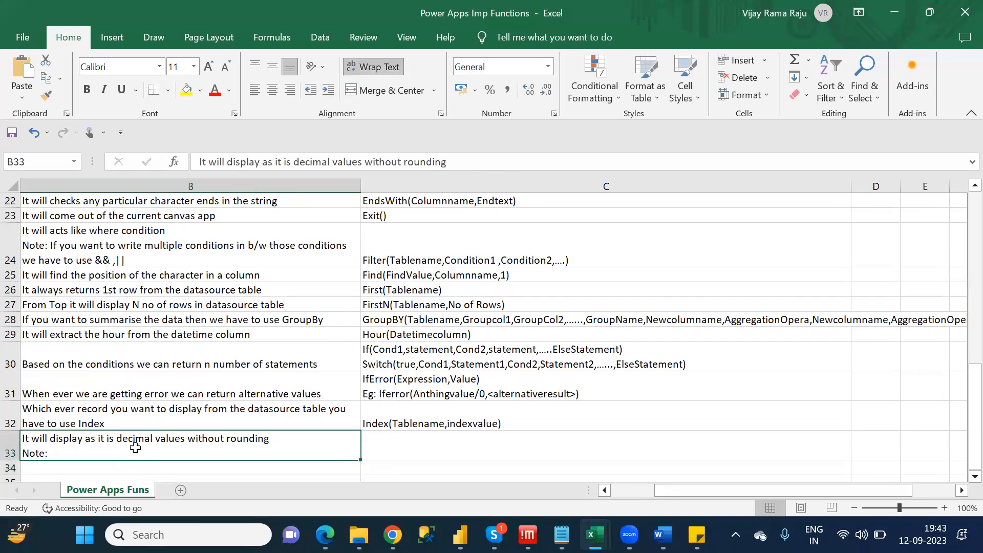
{"action": "double_click", "coordinate": [135, 448]}
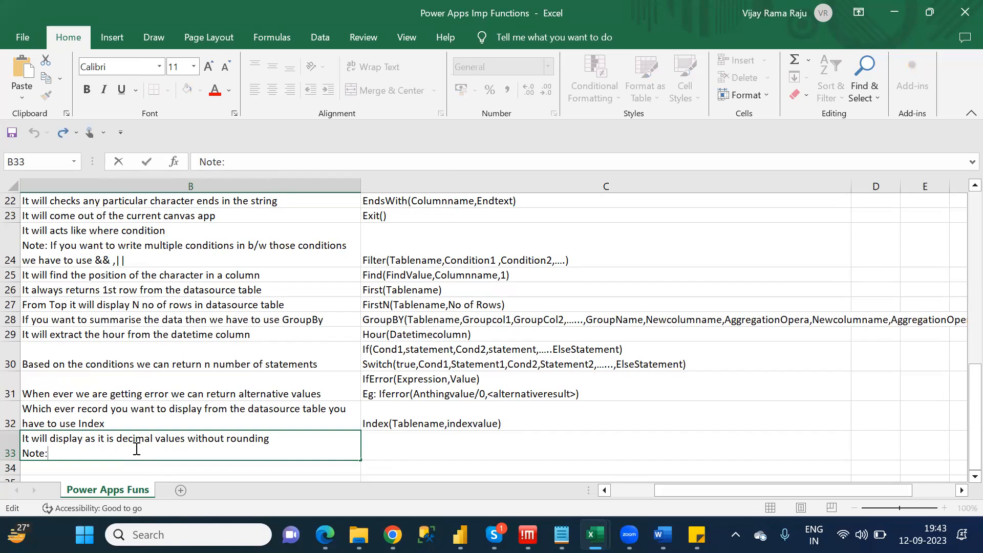
{"action": "key", "text": "shift+Left"}
{"action": "key", "text": "shift+Left"}
{"action": "key", "text": "shift+Left"}
{"action": "key", "text": "shift+Left"}
{"action": "key", "text": "shift+Left"}
{"action": "key", "text": "ctrl+b"}
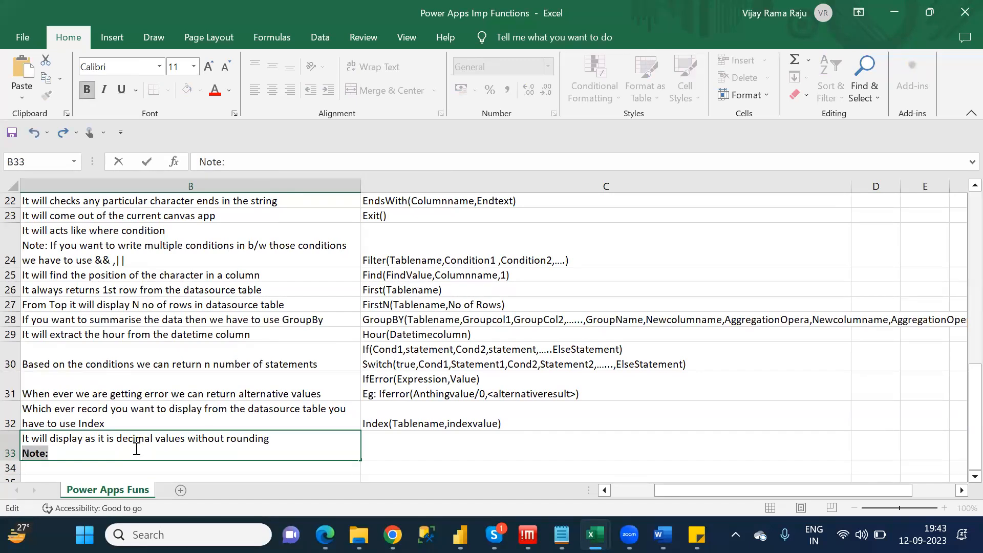
- Complete the note in B33 with the non-bold text "These functions are applied for only Decimal Columns"
{"action": "key", "text": "End"}
{"action": "key", "text": "ctrl+b"}
{"action": "type", "text": "The"}
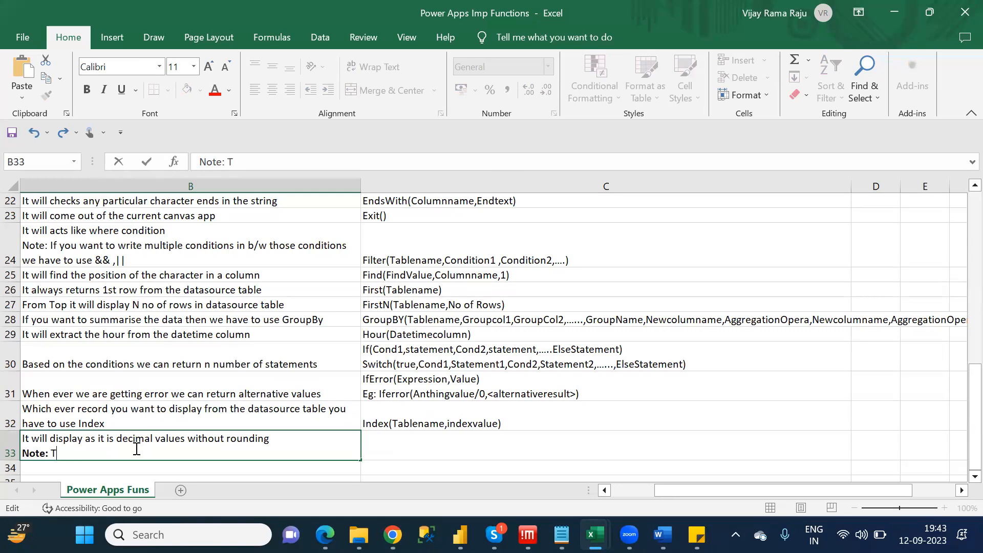
{"action": "type", "text": "e functions are applied"}
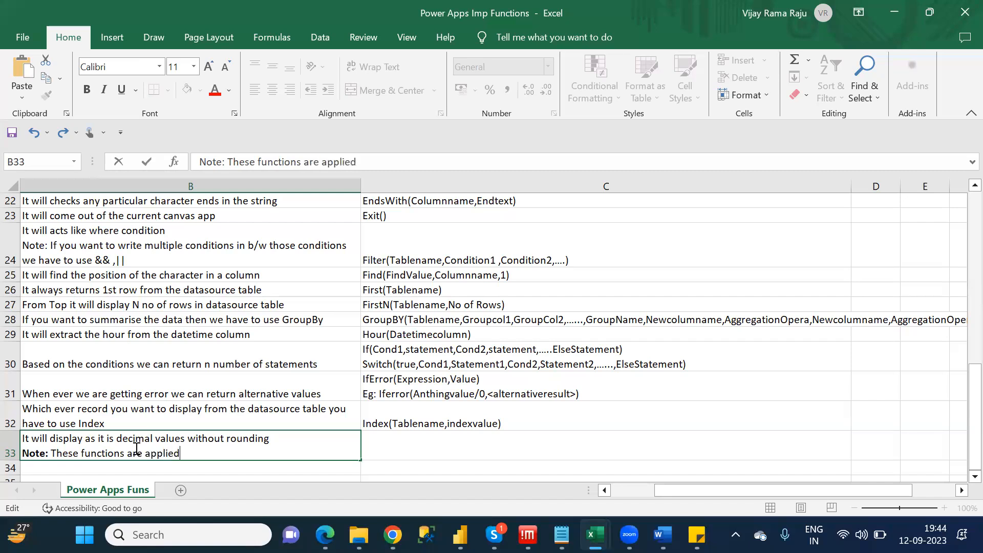
{"action": "type", "text": " for only De"}
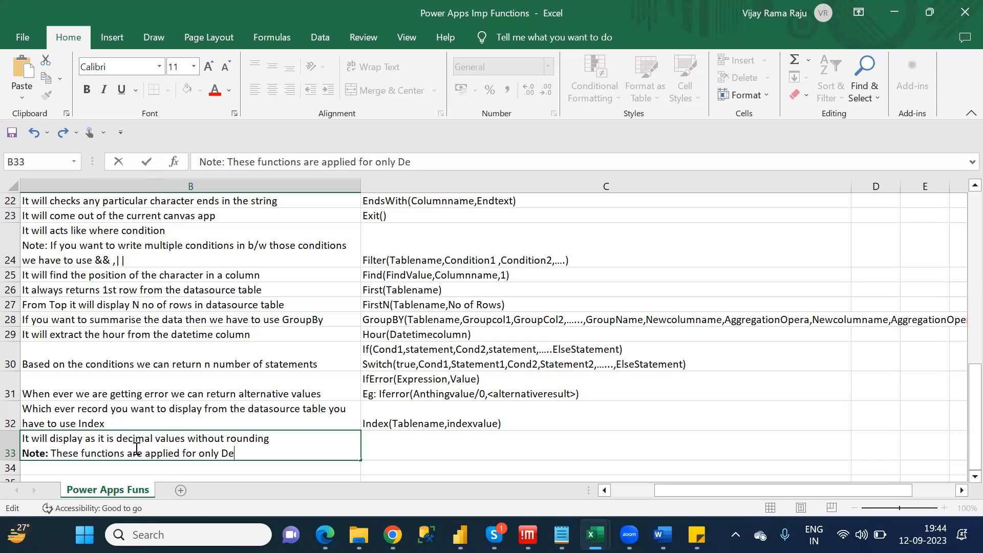
{"action": "type", "text": "cimal Columns"}
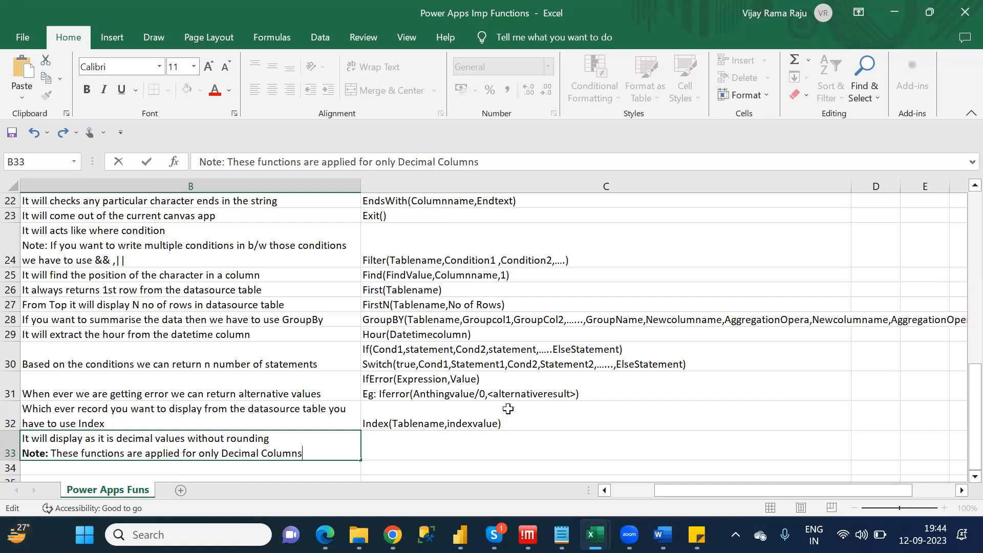
{"action": "left_click", "coordinate": [471, 445]}
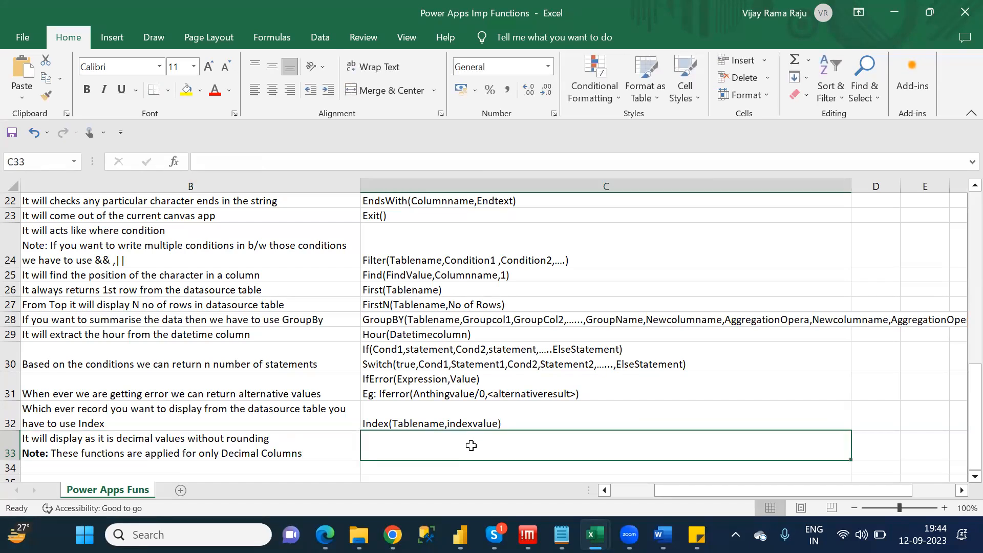
- Enter the Int syntax "Int(DecimalColumn)" in C33
{"action": "type", "text": "Int"}
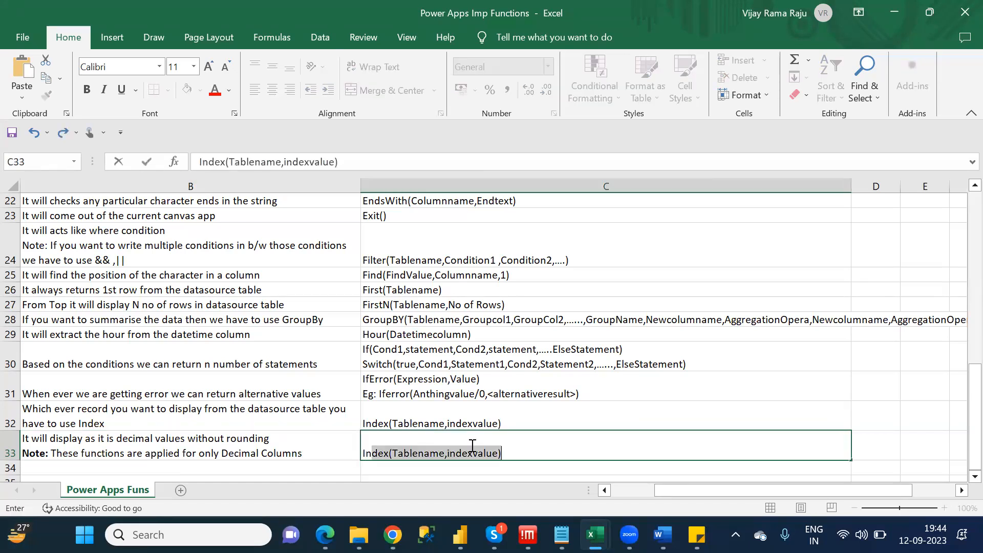
{"action": "type", "text": "(D"}
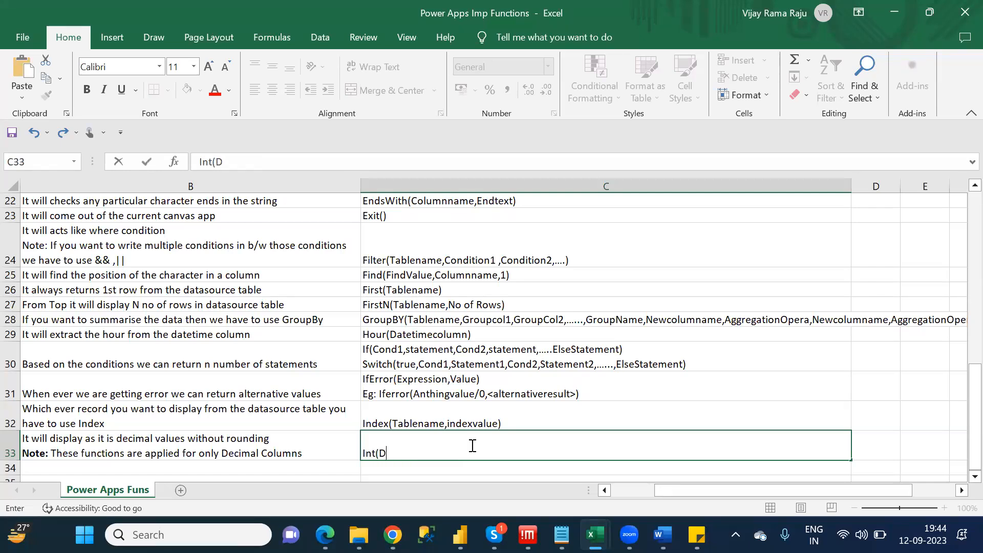
{"action": "type", "text": "ecimalColumn)"}
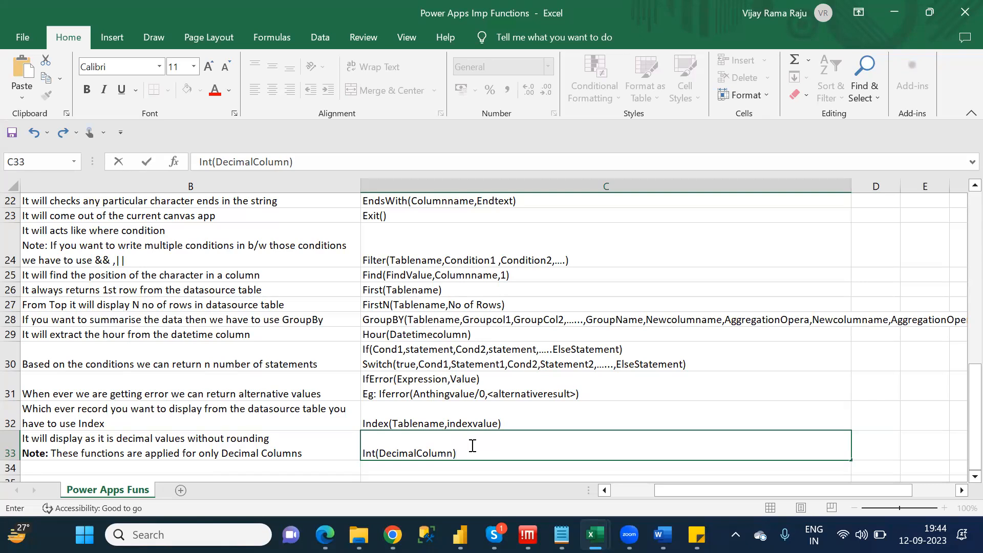
- Add the second line "Trunc(DecimalColumn,DecimalPlacevalue)" below the Int syntax in C33
{"action": "key", "text": "alt+Return"}
{"action": "type", "text": "Trunc("}
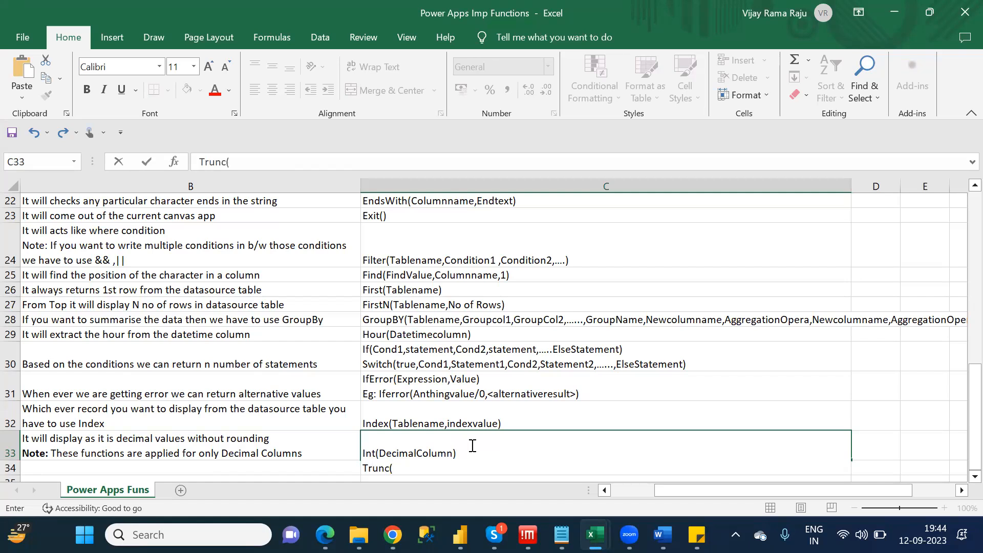
{"action": "type", "text": "DecimalCol"}
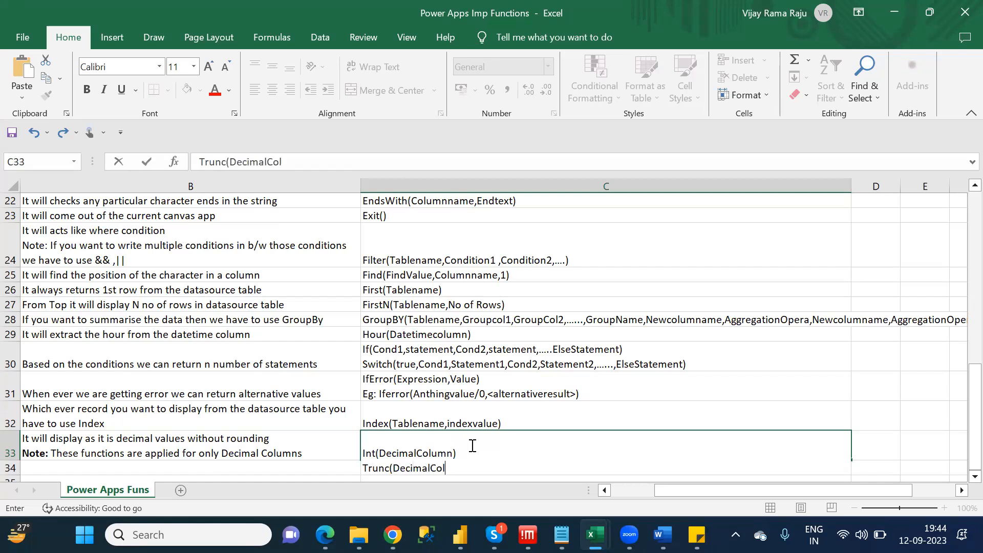
{"action": "type", "text": "umn,"}
{"action": "type", "text": "DecimalPl"}
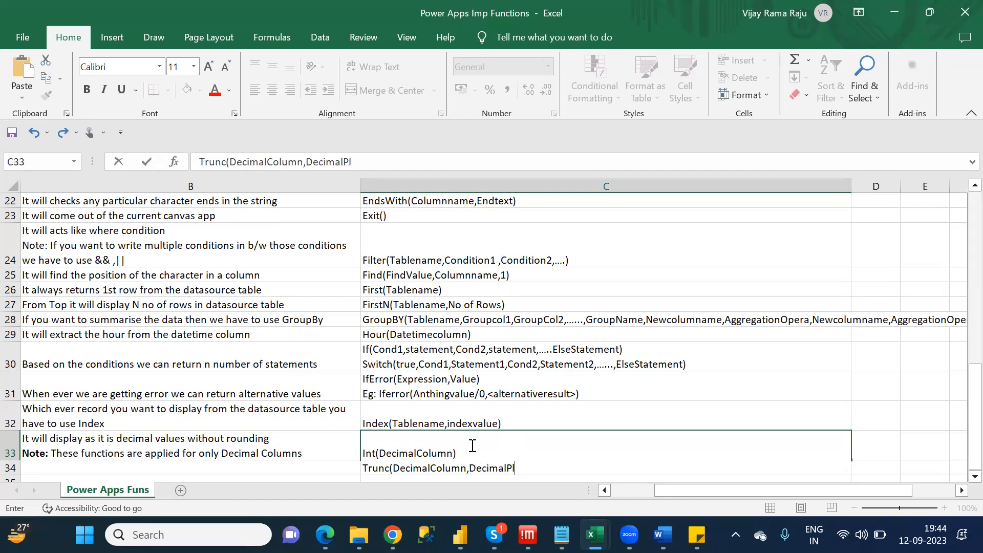
{"action": "type", "text": "acevalues"}
{"action": "key", "text": "BackSpace"}
{"action": "type", "text": ")"}
{"action": "key", "text": "Return"}
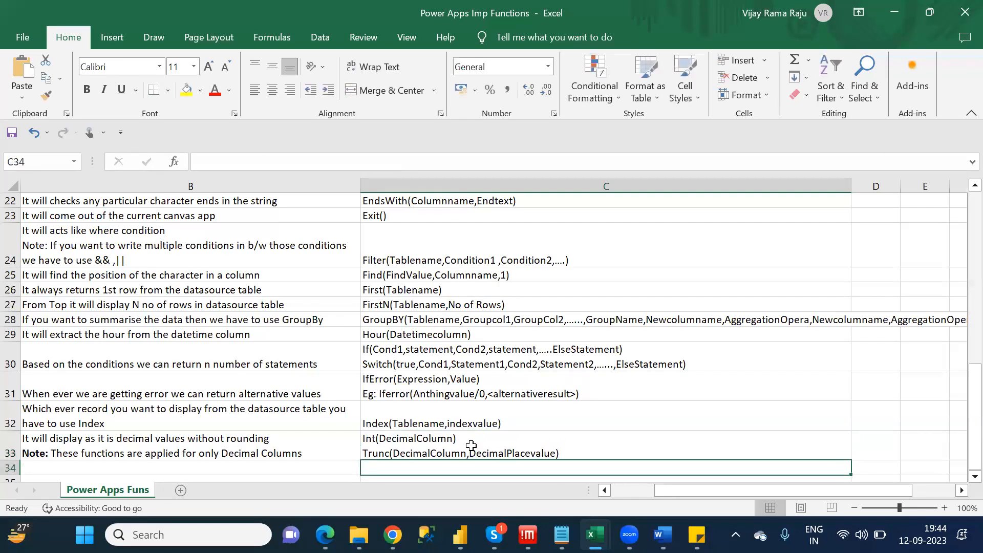
- Check the Category_Wise_Functions list in Notepad for the I category function after Int, and return to the Excel sheet at A34
{"action": "key", "text": "Down"}
{"action": "key", "text": "Left"}
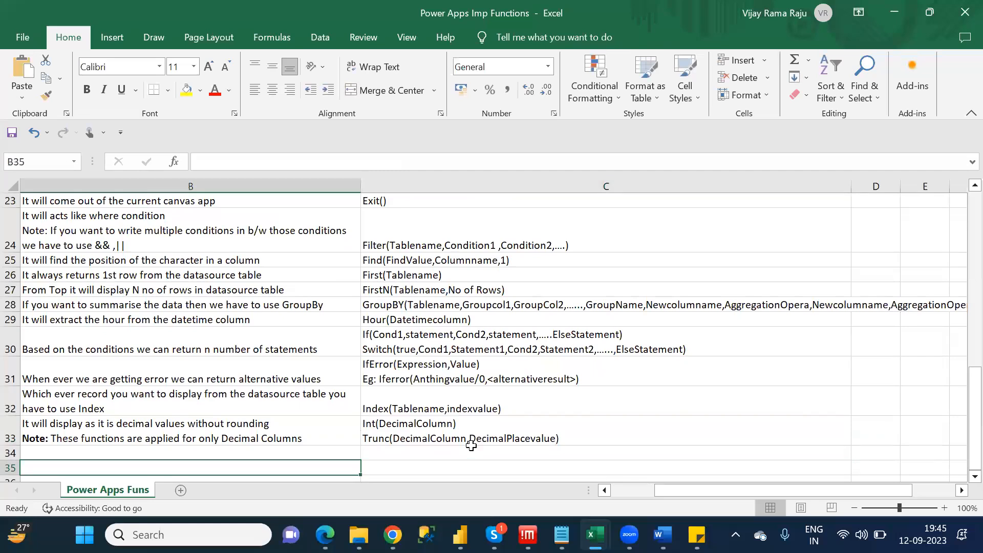
{"action": "key", "text": "Left"}
{"action": "key", "text": "Up"}
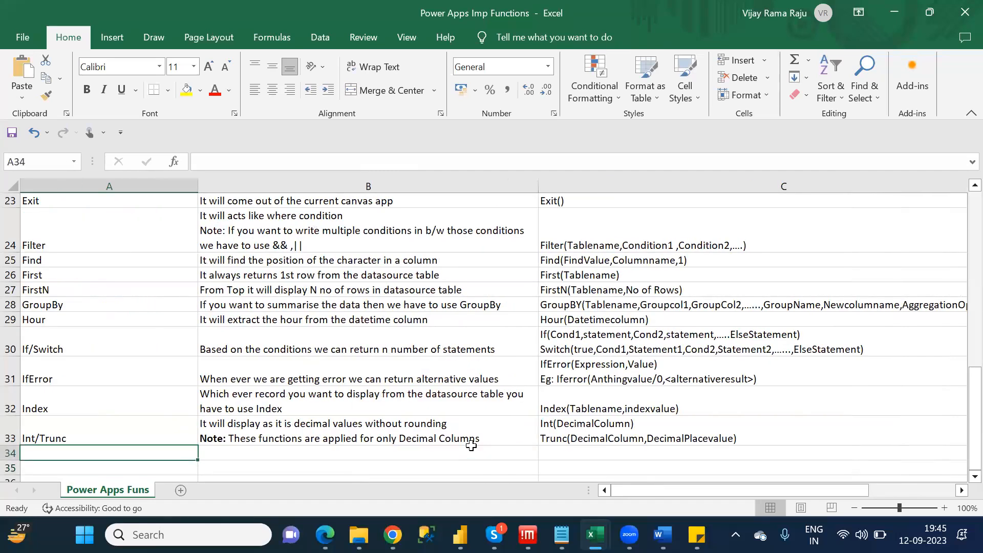
{"action": "key", "text": "alt+Tab"}
{"action": "key", "text": "alt+Tab"}
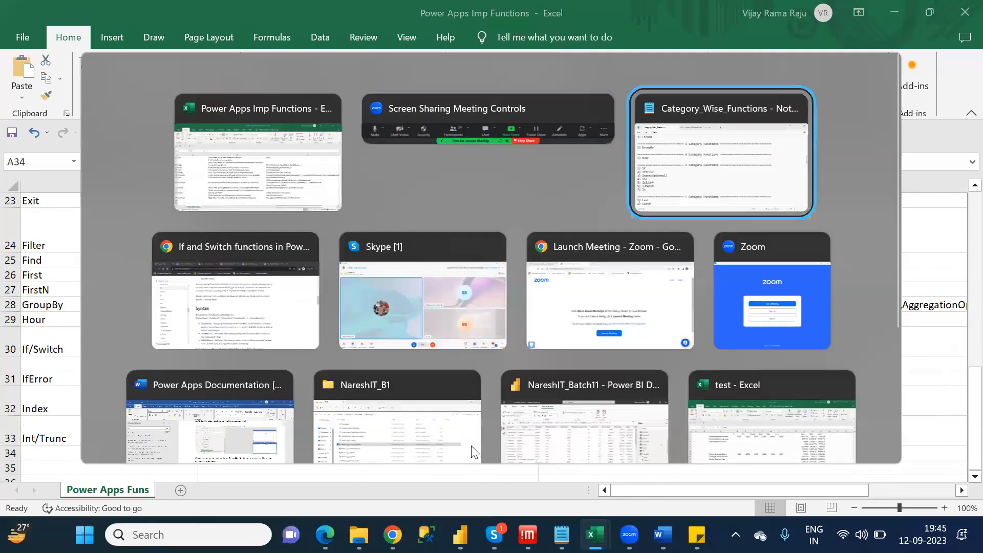
{"action": "key", "text": "Down"}
{"action": "key", "text": "End"}
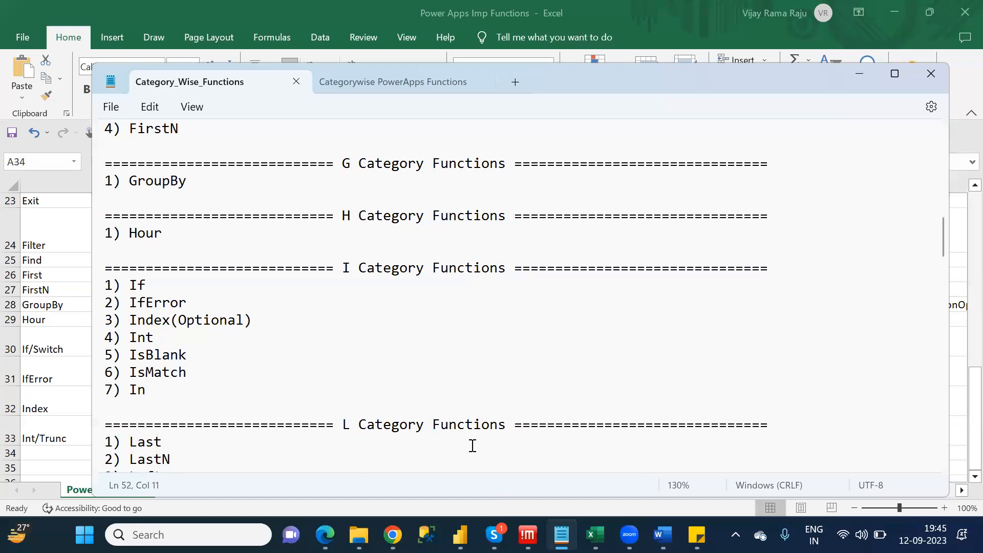
{"action": "key", "text": "alt+Tab"}
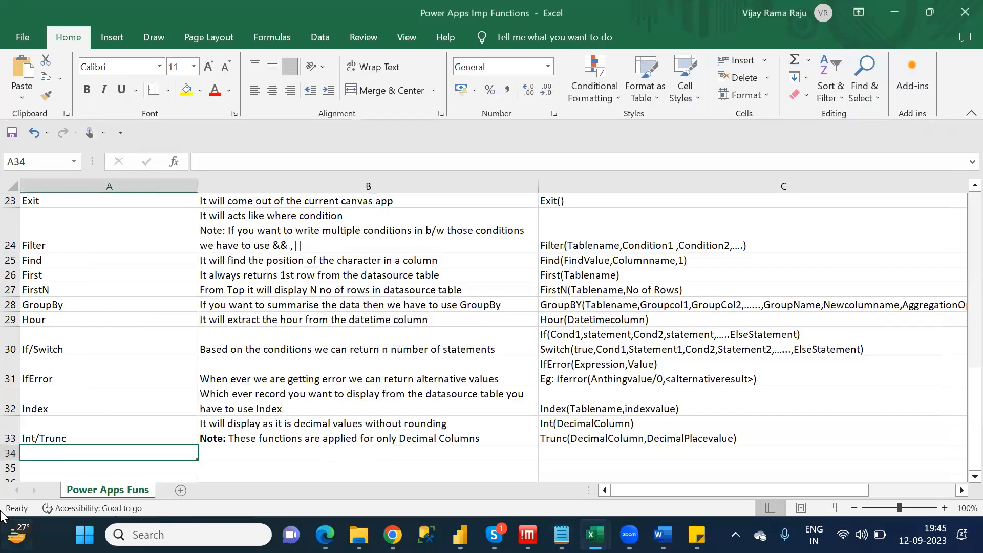
- Enter the function name "Isblank" in A34
{"action": "type", "text": "IS"}
{"action": "key", "text": "BackSpace"}
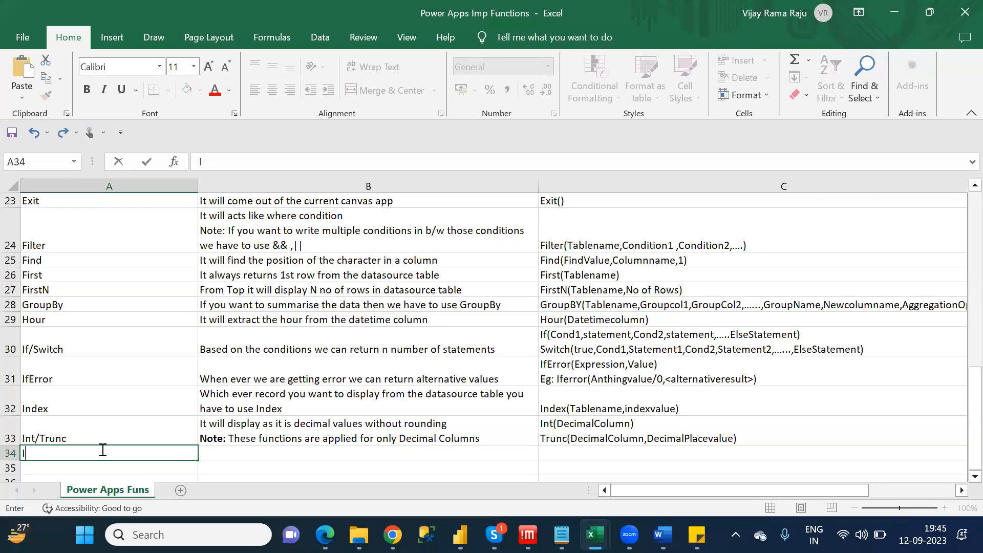
{"action": "type", "text": "sblank"}
{"action": "key", "text": "Tab"}
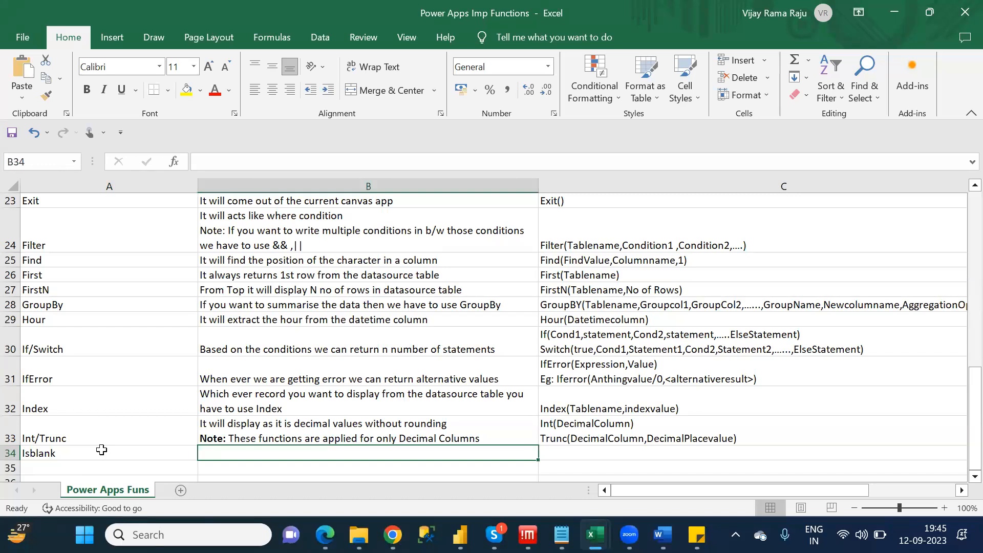
- Enter the description "If the column contains blank values then it will returns True otherwise it returns False" in B34
{"action": "type", "text": "if"}
{"action": "key", "text": "BackSpace"}
{"action": "key", "text": "BackSpace"}
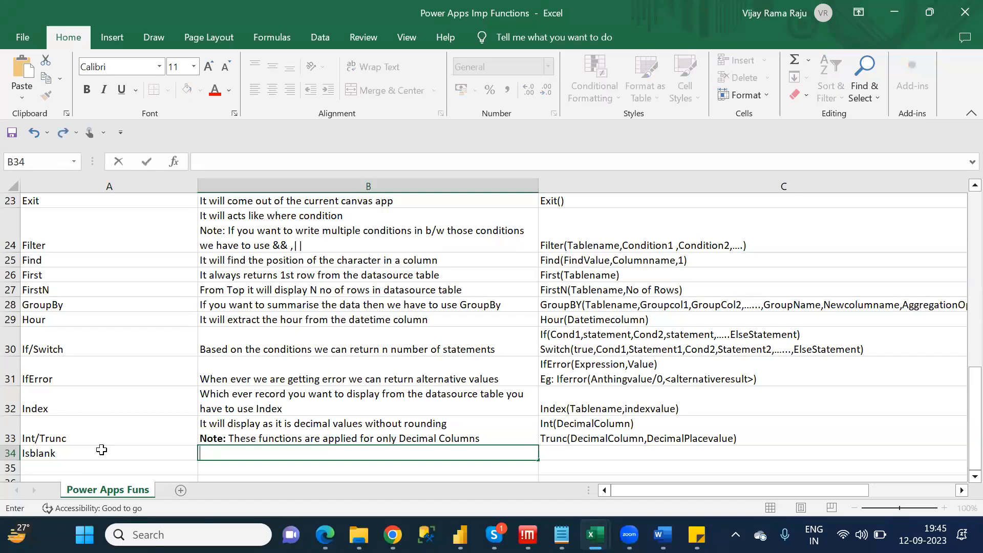
{"action": "type", "text": "If the column contains"}
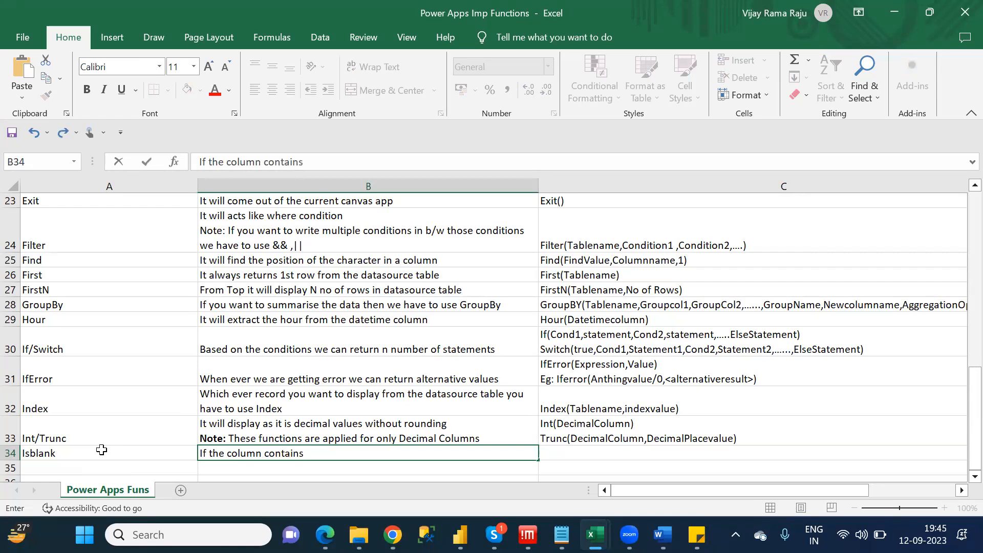
{"action": "type", "text": " blank value"}
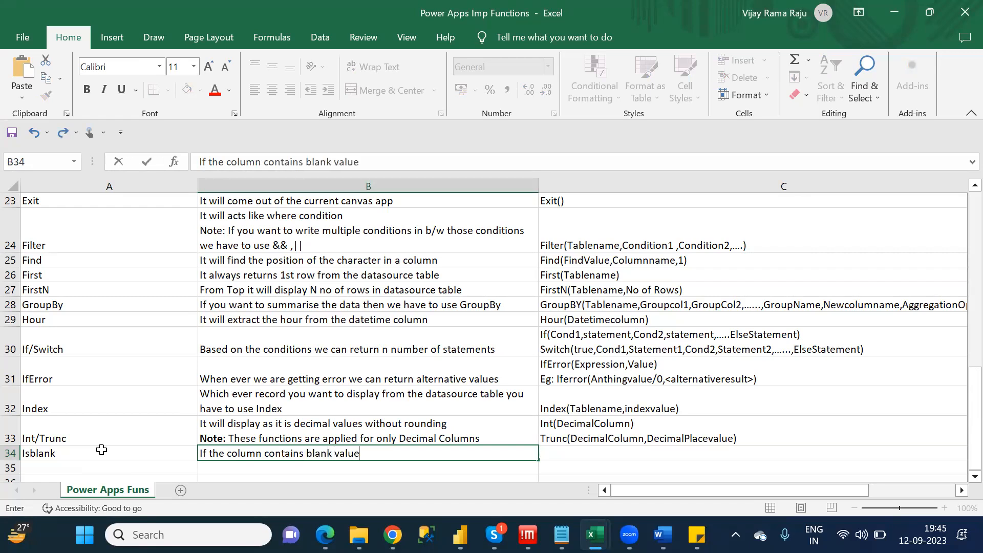
{"action": "type", "text": "s then it will returns"}
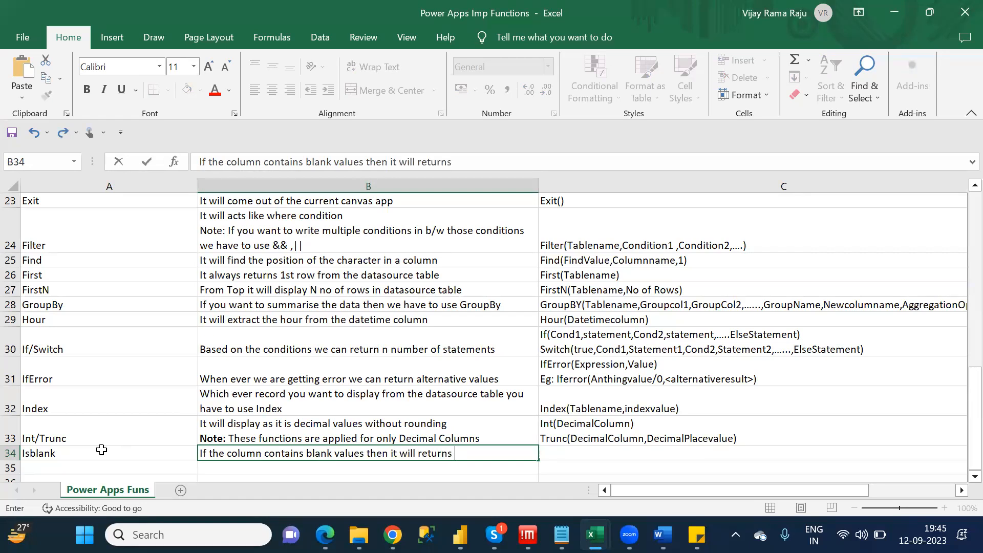
{"action": "type", "text": " True otherwise it"}
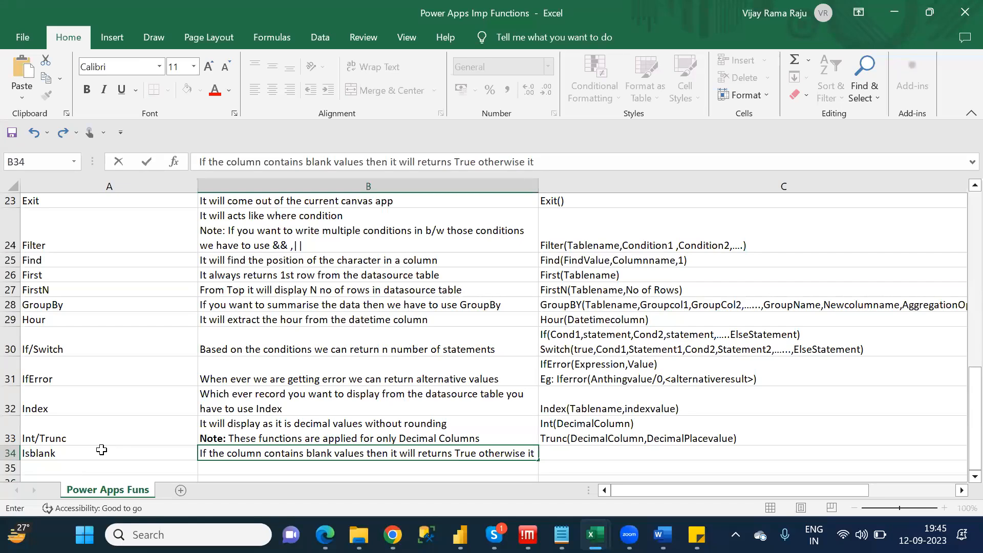
{"action": "type", "text": " returns"}
{"action": "type", "text": " False"}
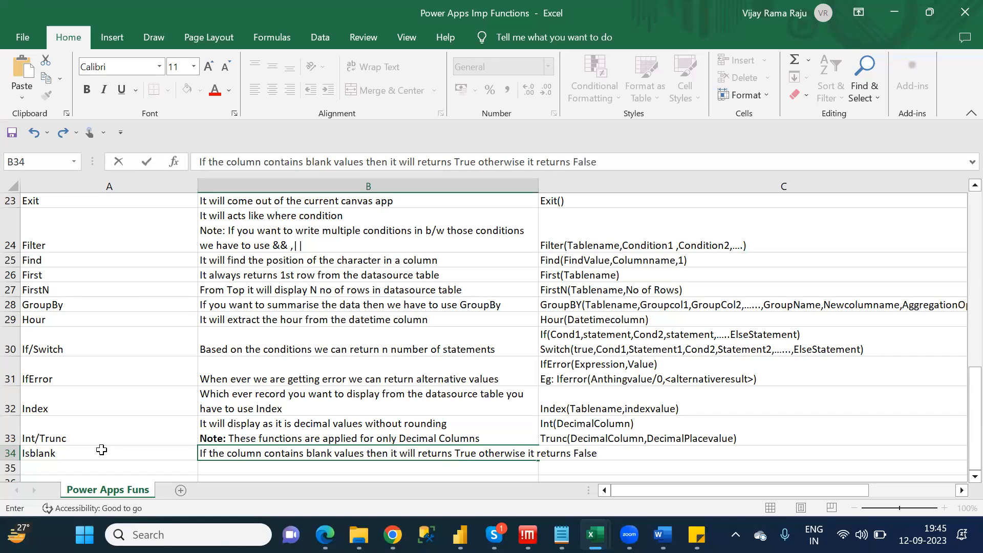
{"action": "key", "text": "Return"}
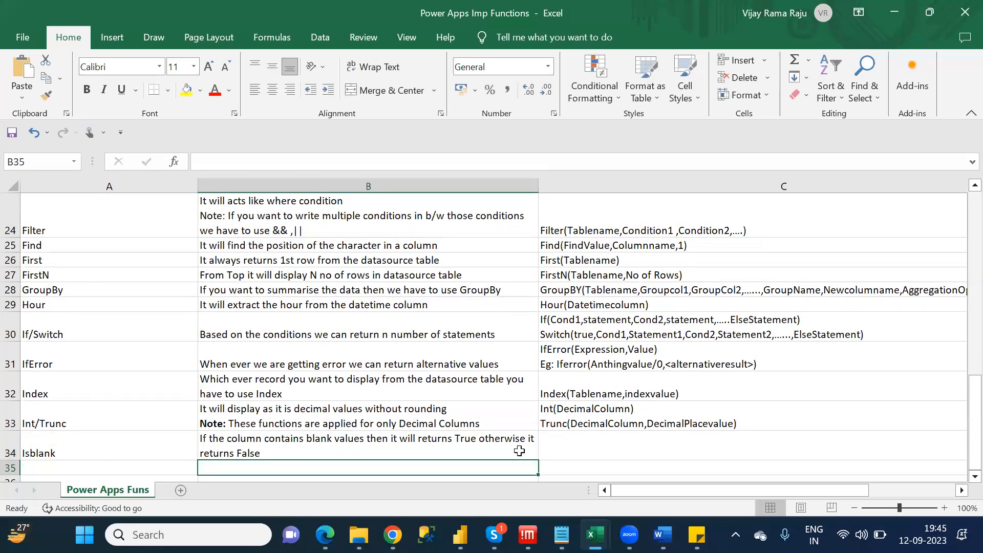
- Enter the syntax "IsBlank(Columnname)" in C34
{"action": "left_click", "coordinate": [582, 449]}
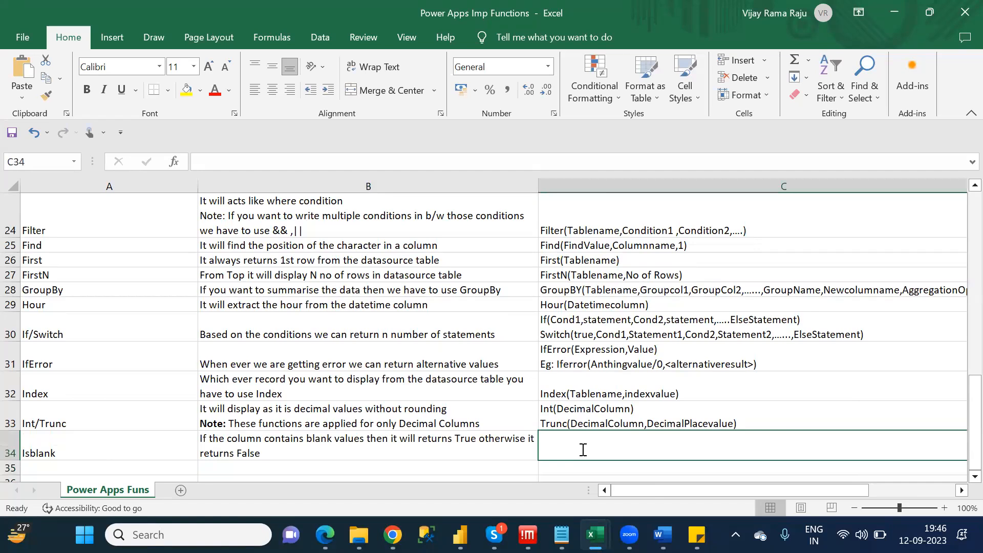
{"action": "type", "text": "IsBlank(COlu"}
{"action": "key", "text": "BackSpace"}
{"action": "key", "text": "BackSpace"}
{"action": "key", "text": "BackSpace"}
{"action": "type", "text": "olumnname)"}
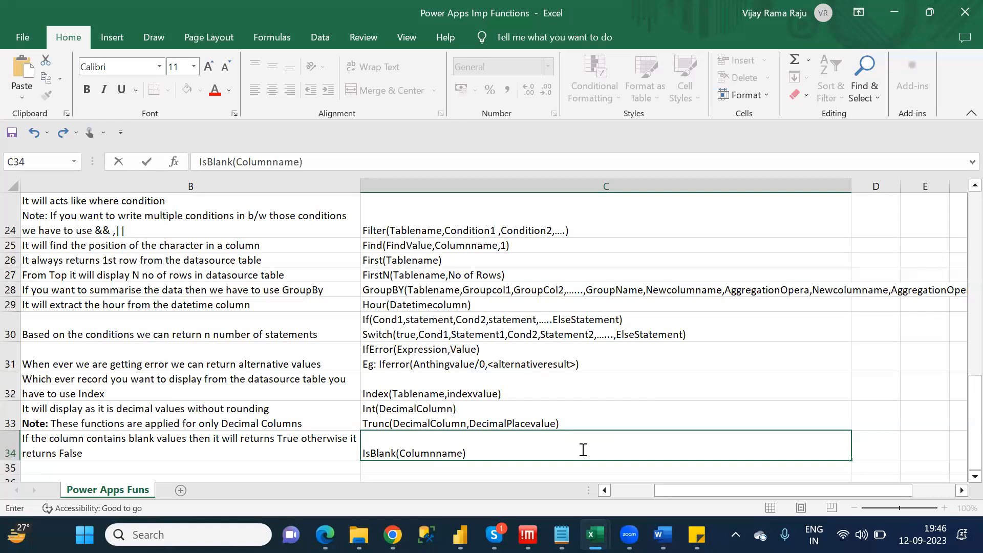
{"action": "key", "text": "Return"}
- Switch to the Category_Wise_Functions list in Notepad and look through the functions after IsBlank, down to the L category
{"action": "key", "text": "Left"}
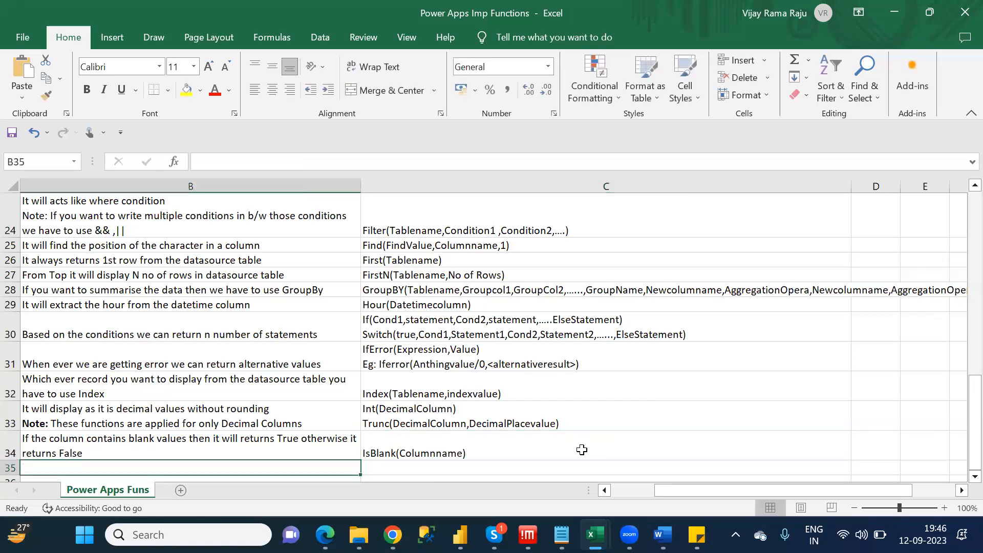
{"action": "key", "text": "Left"}
{"action": "key", "text": "alt+Tab"}
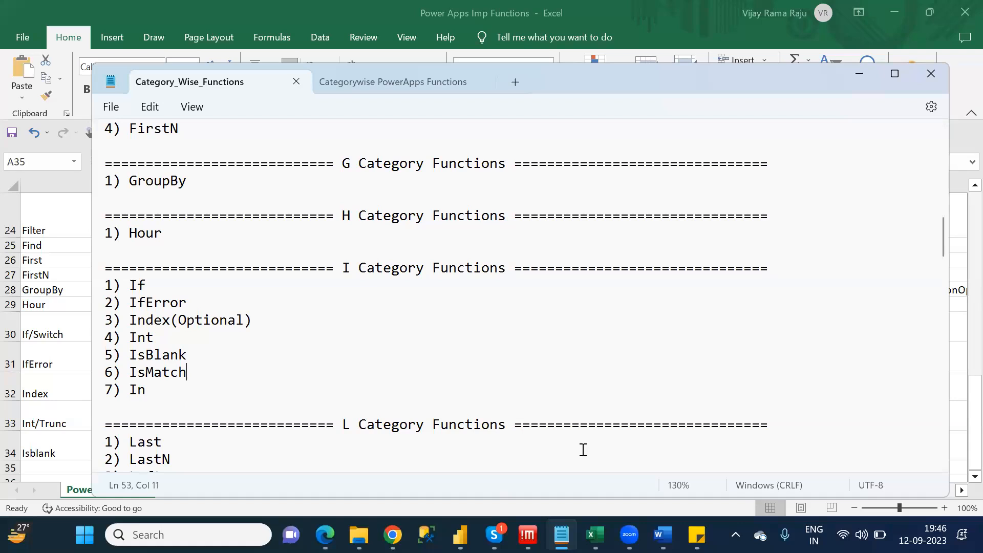
{"action": "key", "text": "alt+Tab"}
{"action": "key", "text": "alt+Tab"}
{"action": "key", "text": "Down"}
{"action": "key", "text": "Down"}
{"action": "key", "text": "Down"}
{"action": "key", "text": "Down"}
{"action": "key", "text": "Down"}
{"action": "key", "text": "Down"}
{"action": "key", "text": "Down"}
{"action": "key", "text": "Down"}
{"action": "key", "text": "Down"}
{"action": "key", "text": "Down"}
{"action": "key", "text": "Down"}
{"action": "key", "text": "Down"}
{"action": "key", "text": "Down"}
{"action": "key", "text": "Down"}
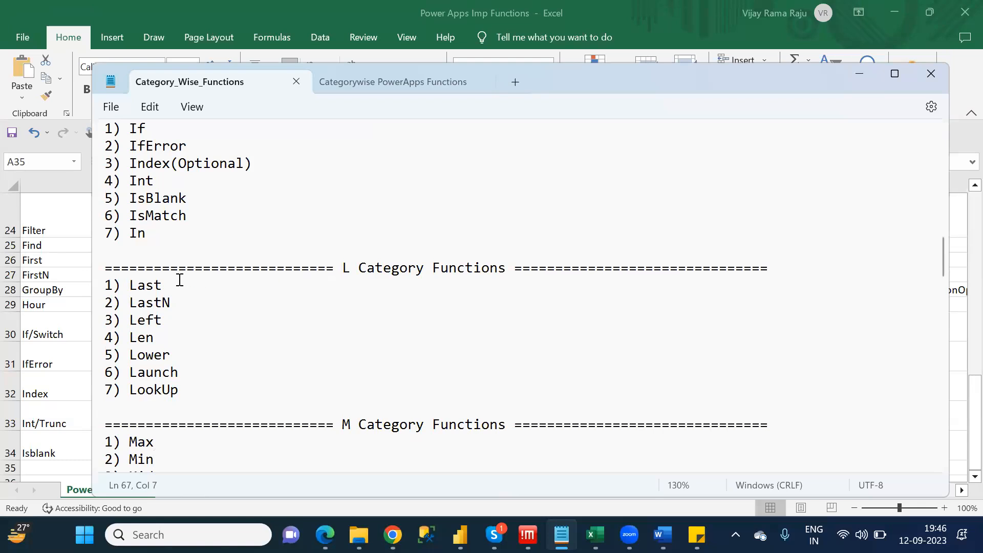
- Return to the Excel sheet and enter the function name "Last" in A35
{"action": "double_click", "coordinate": [161, 284]}
{"action": "key", "text": "alt+Tab"}
{"action": "type", "text": "Last"}
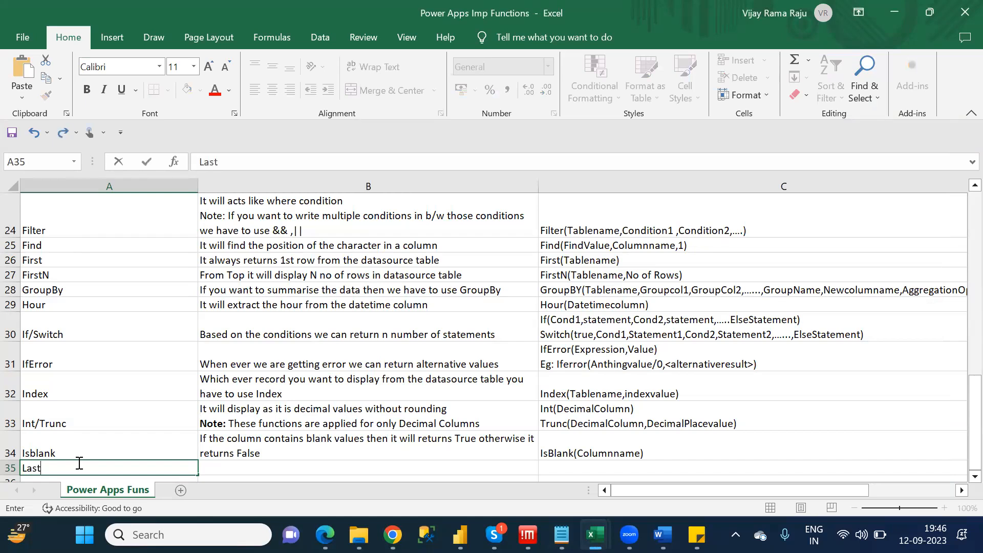
{"action": "key", "text": "Tab"}
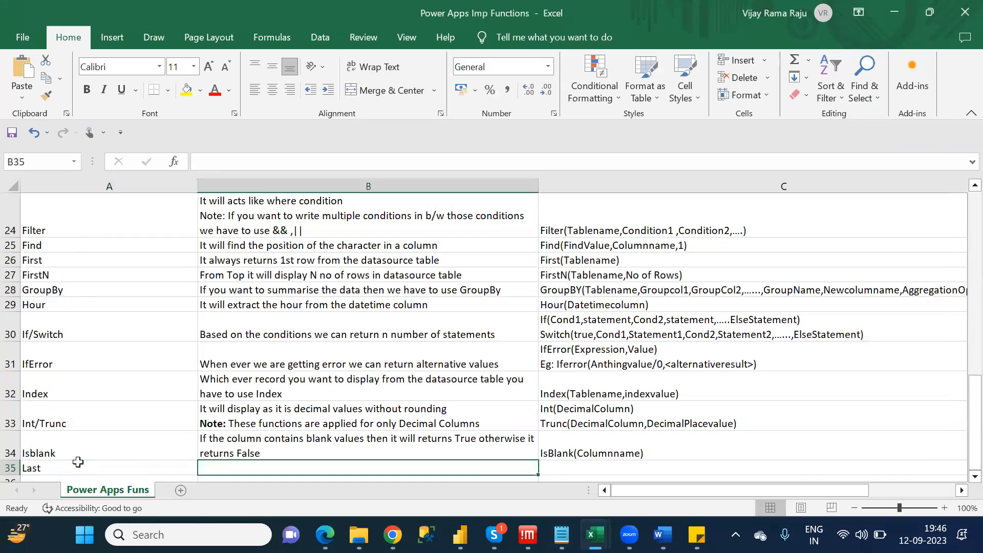
- Enter the description "It will display Last records from the datasource table" in B35
{"action": "type", "text": "It wil"}
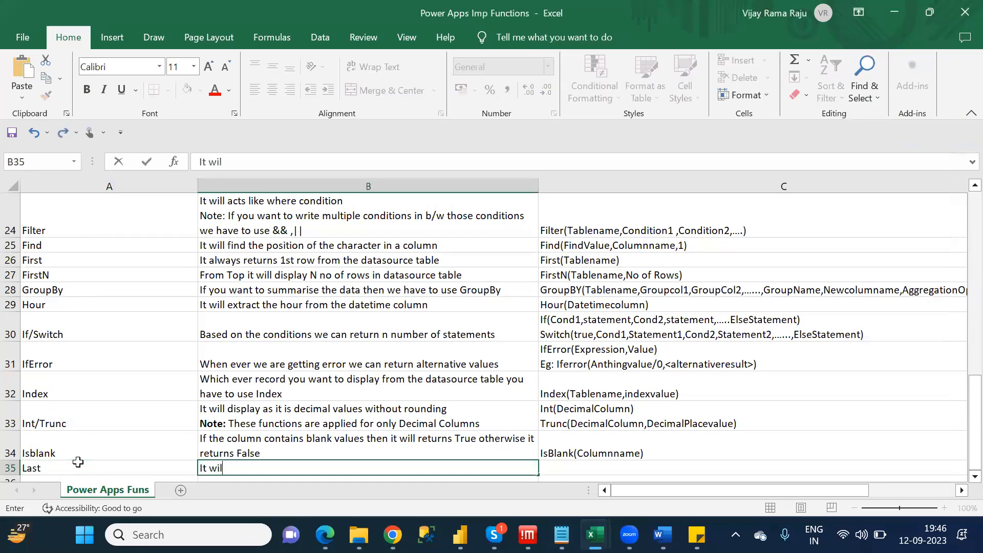
{"action": "type", "text": "l d"}
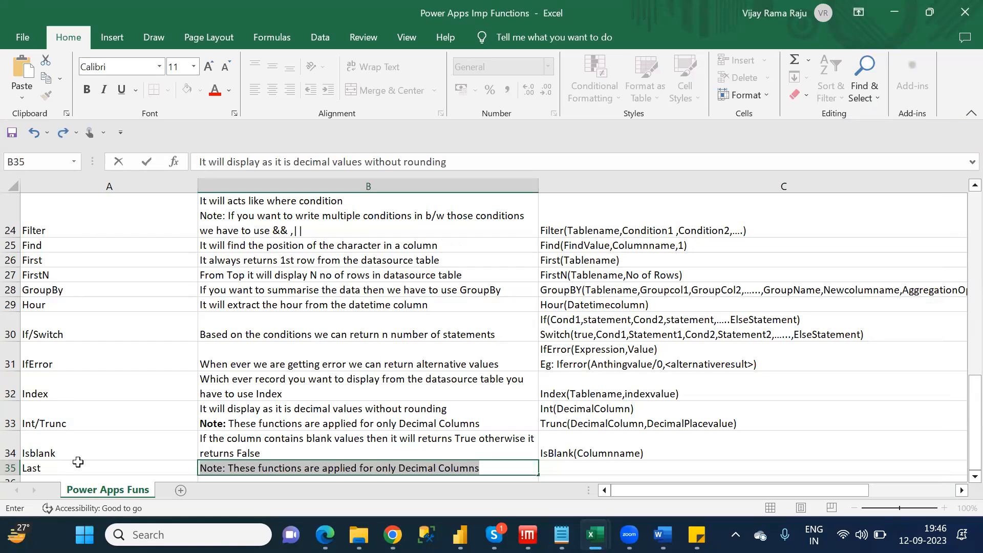
{"action": "type", "text": "is"}
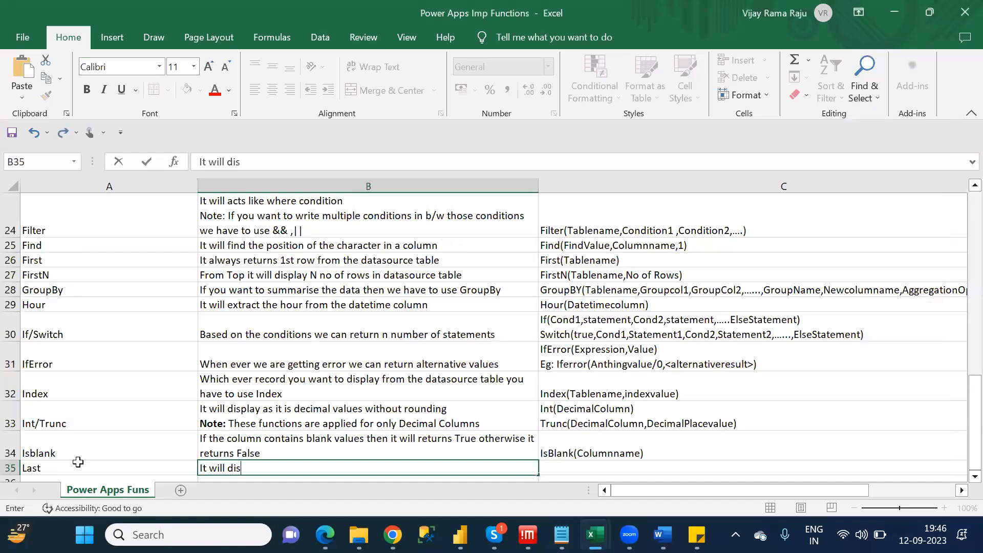
{"action": "type", "text": "p"}
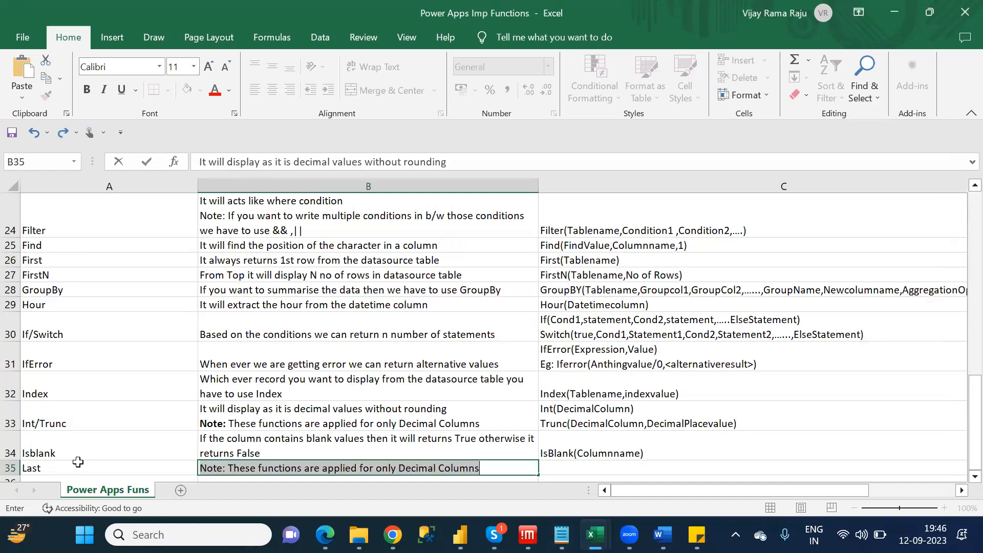
{"action": "type", "text": "lay La"}
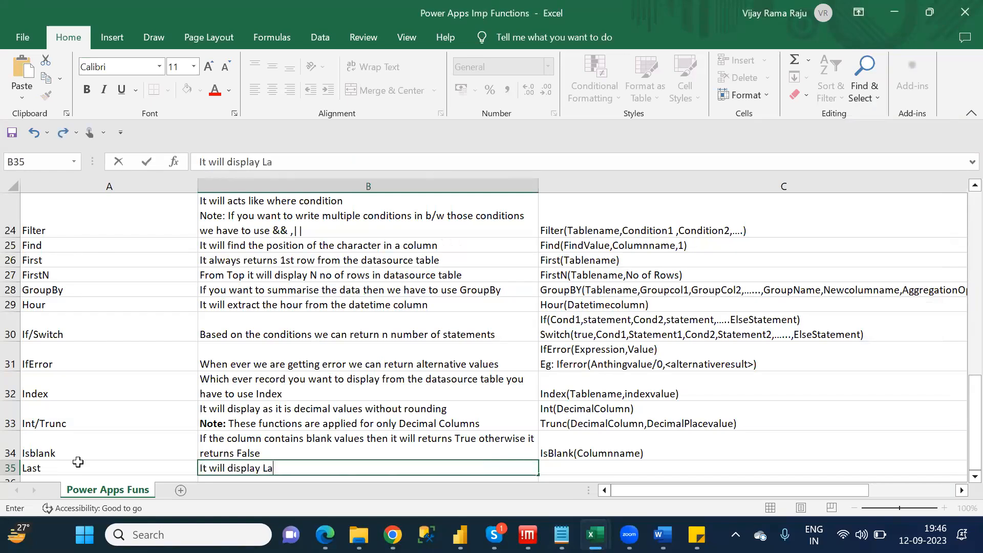
{"action": "type", "text": "st records from the"}
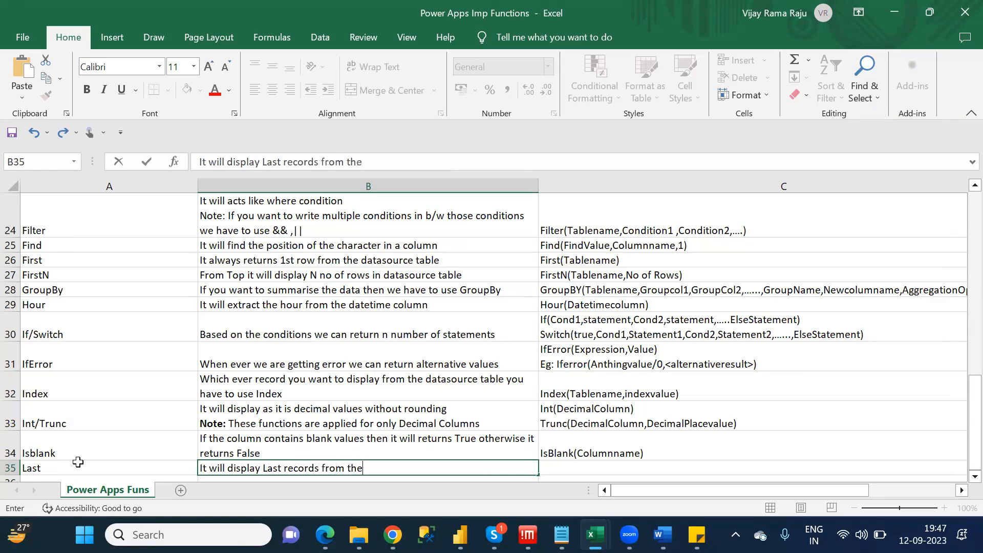
{"action": "type", "text": " datasourc"}
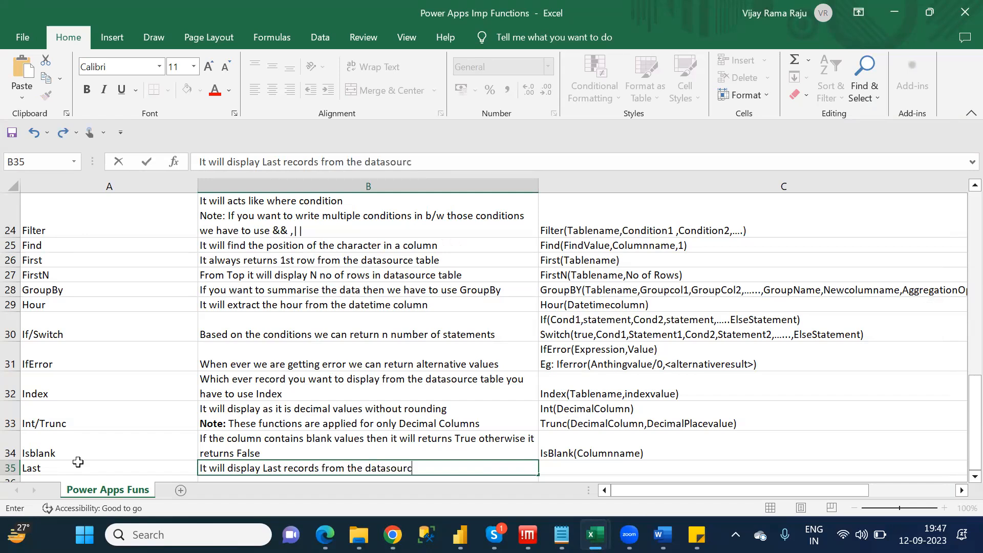
{"action": "type", "text": "e table"}
{"action": "key", "text": "ctrl+Return"}
- Enter the syntax "Last(Tablename)" in C35
{"action": "key", "text": "Tab"}
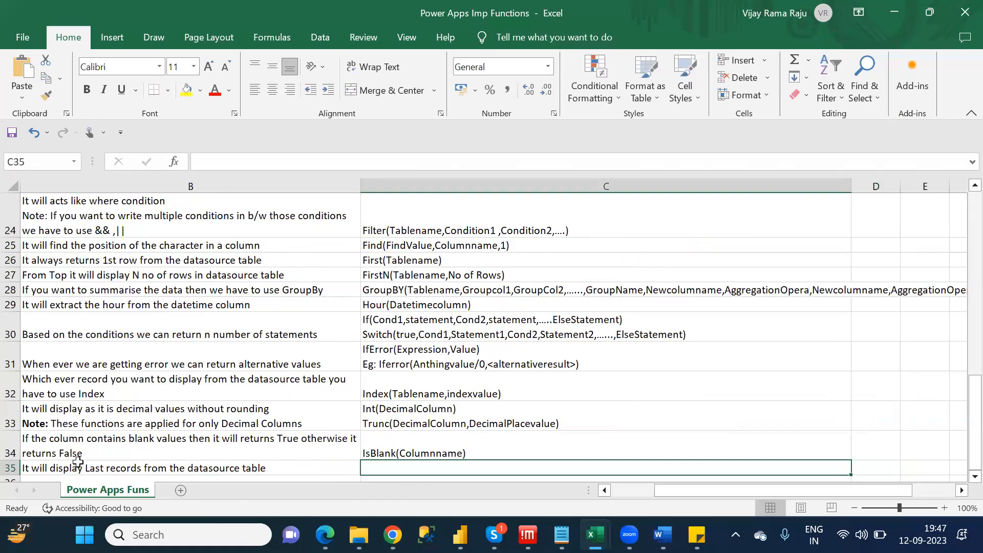
{"action": "type", "text": "Las"}
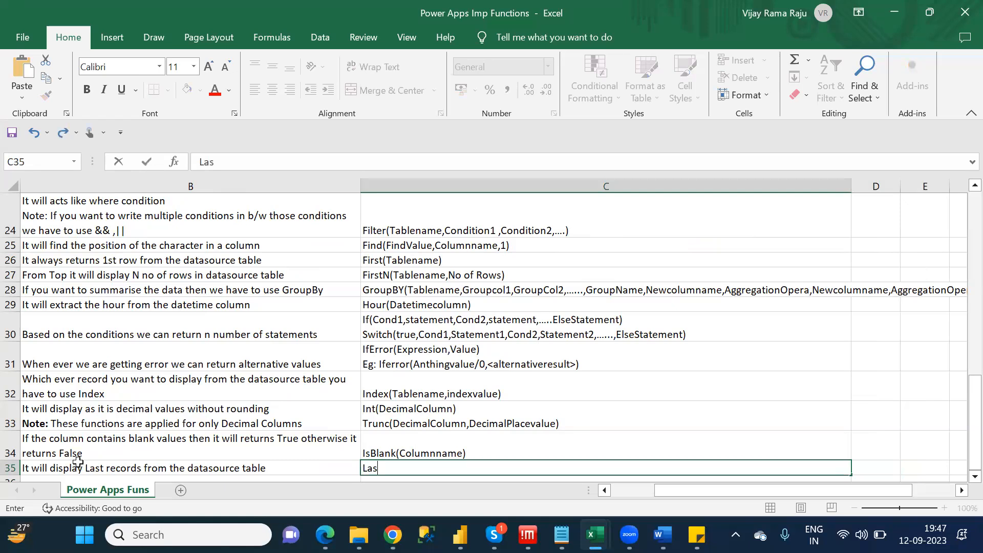
{"action": "type", "text": "t(Tab"}
{"action": "type", "text": "lename)"}
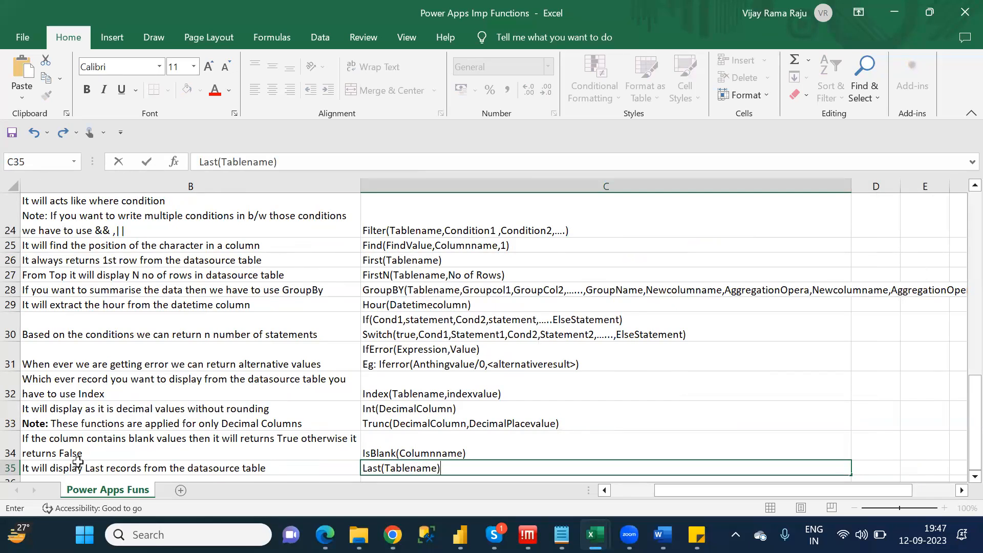
{"action": "key", "text": "Return"}
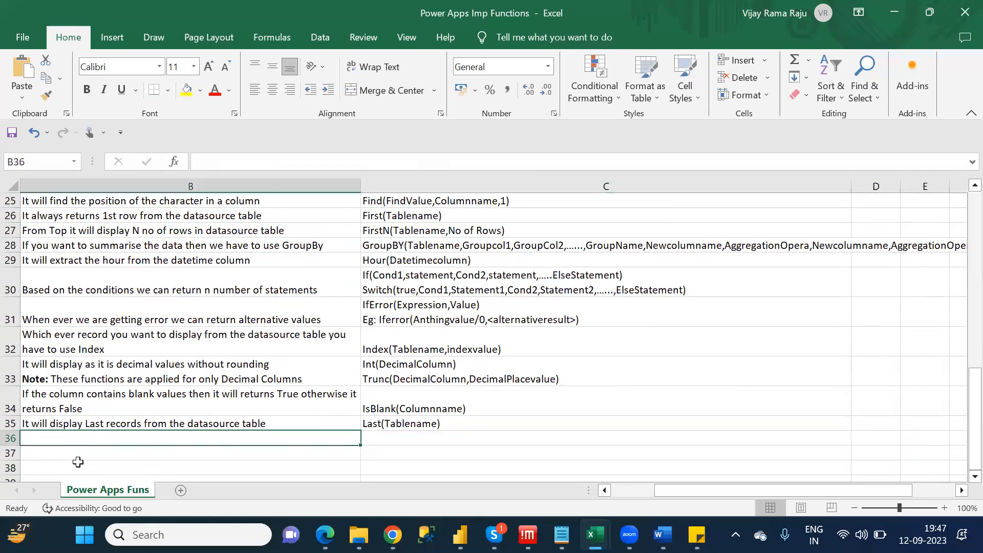
- Enter the function name "LastN" in A36
{"action": "key", "text": "Left"}
{"action": "type", "text": "Last"}
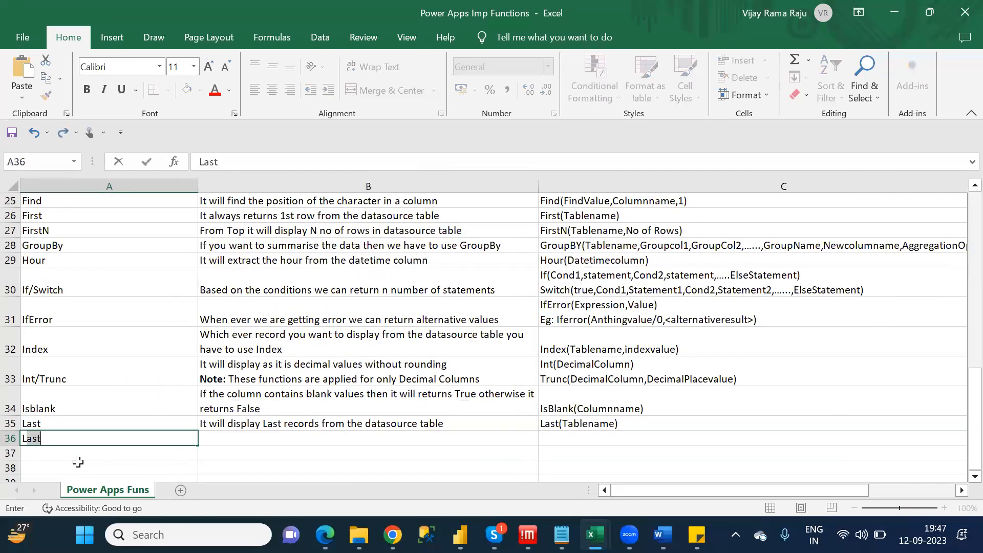
{"action": "type", "text": "N"}
{"action": "key", "text": "Tab"}
- Write the description "It will display N no of records" in B36
{"action": "type", "text": "I"}
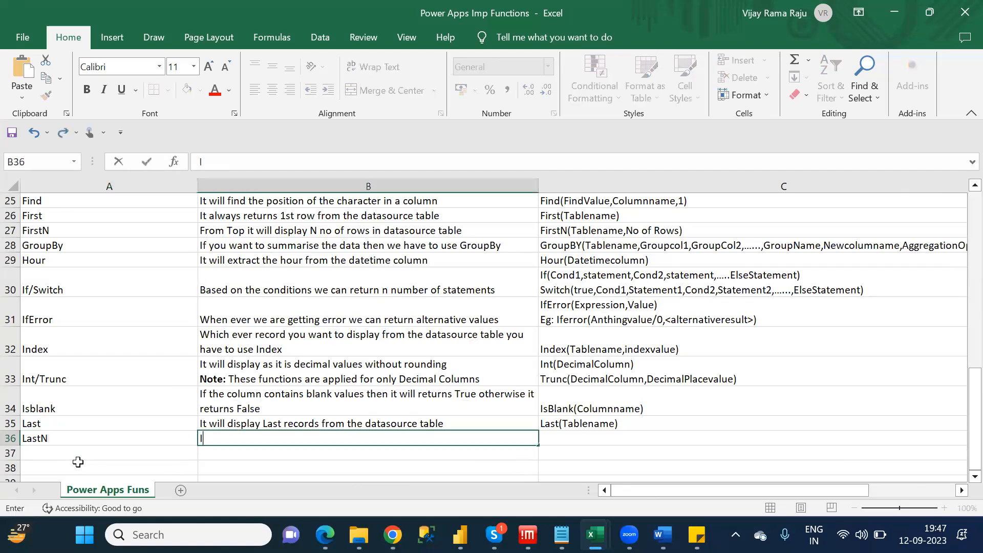
{"action": "type", "text": "t will display"}
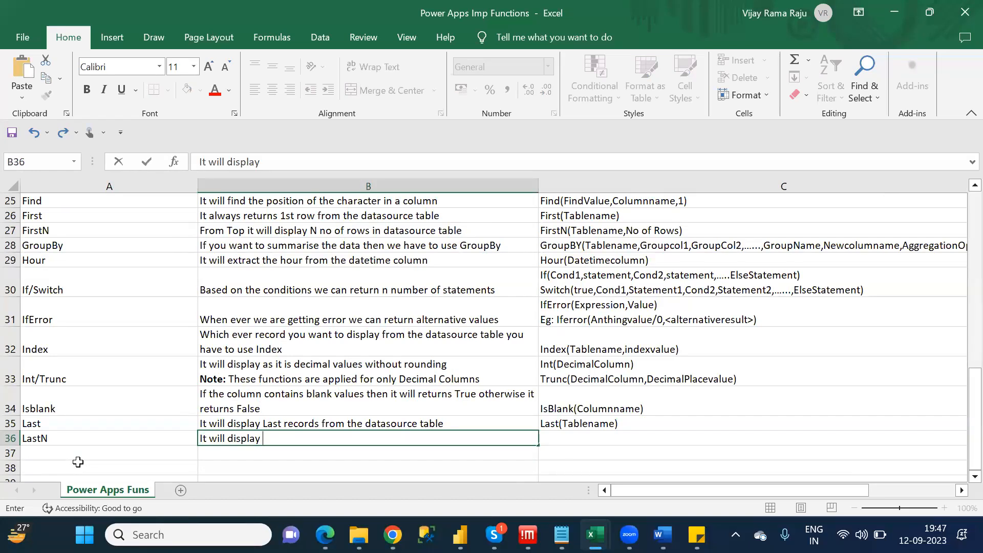
{"action": "type", "text": "N no of records"}
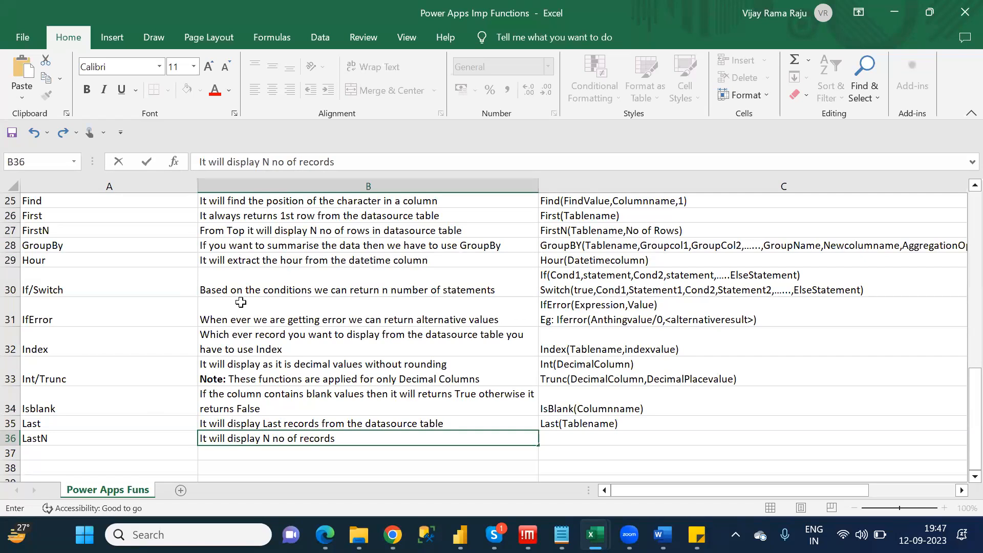
- Replace the LastN description in B36 with a copy of the FirstN description from B27, changing "Top" to "Bottom"
{"action": "left_click", "coordinate": [219, 228]}
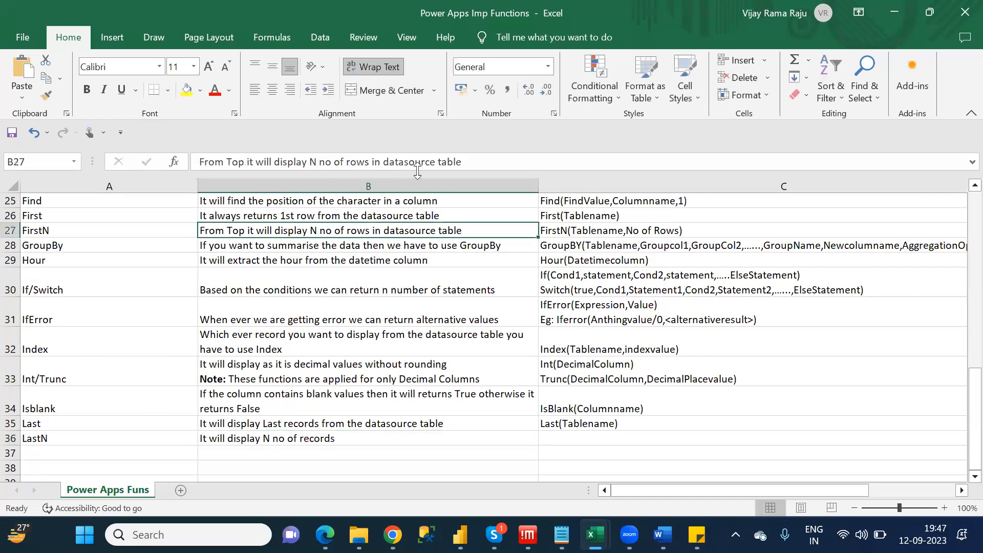
{"action": "triple_click", "coordinate": [320, 160]}
{"action": "key", "text": "ctrl+c"}
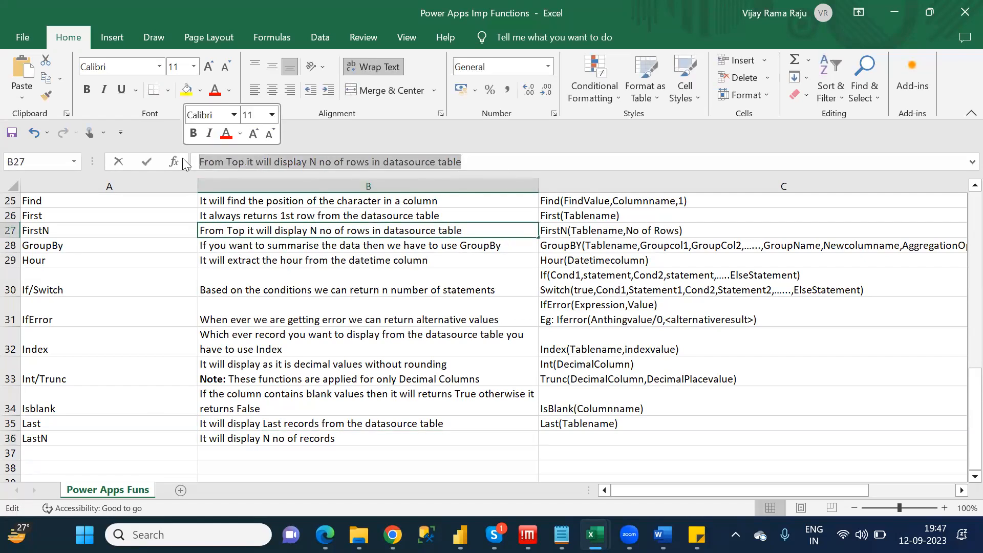
{"action": "left_click", "coordinate": [353, 439]}
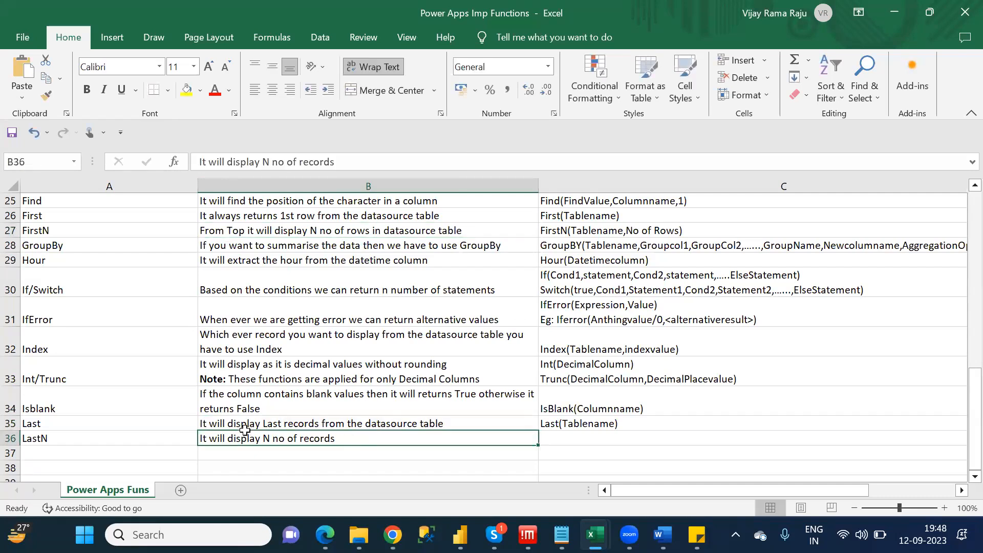
{"action": "triple_click", "coordinate": [402, 164]}
{"action": "key", "text": "ctrl+v"}
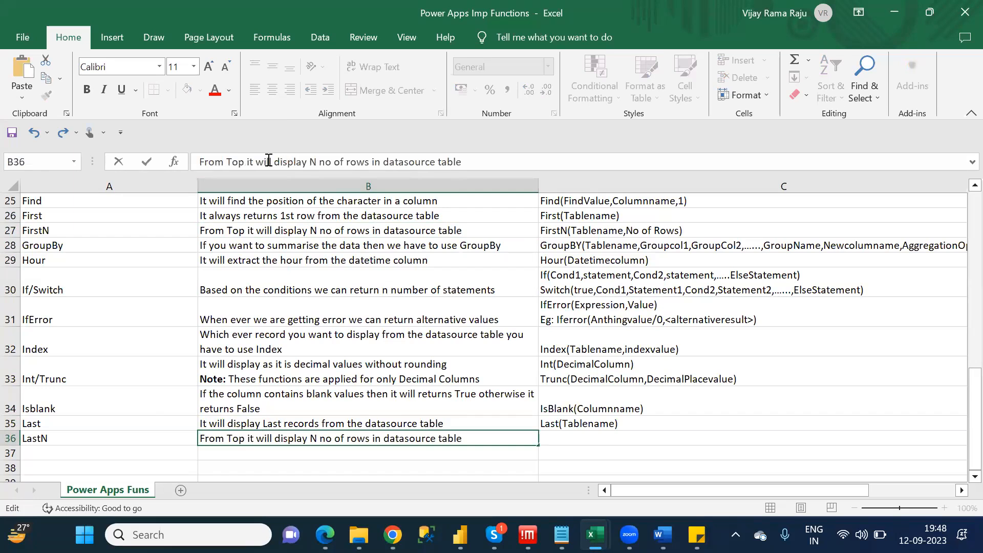
{"action": "double_click", "coordinate": [238, 164]}
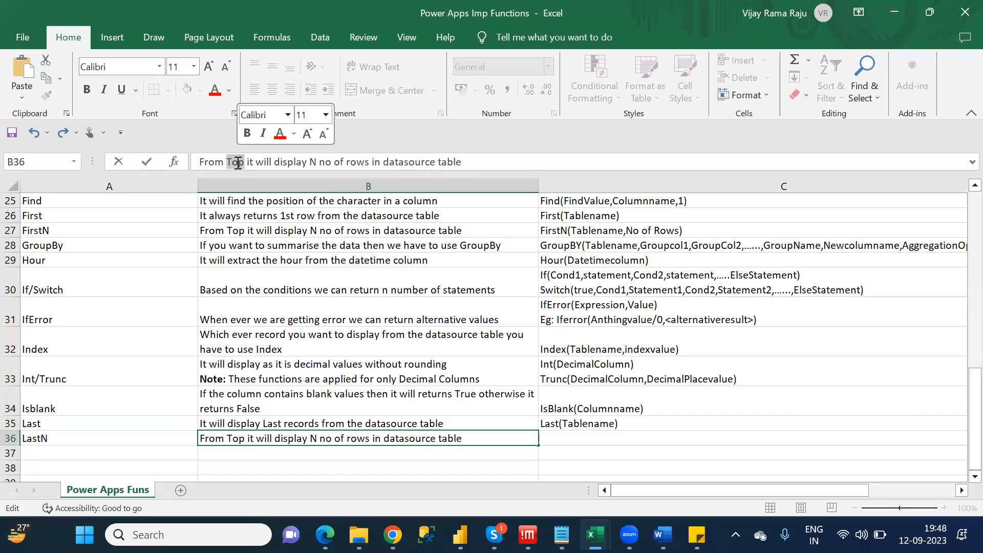
{"action": "type", "text": "Bottom"}
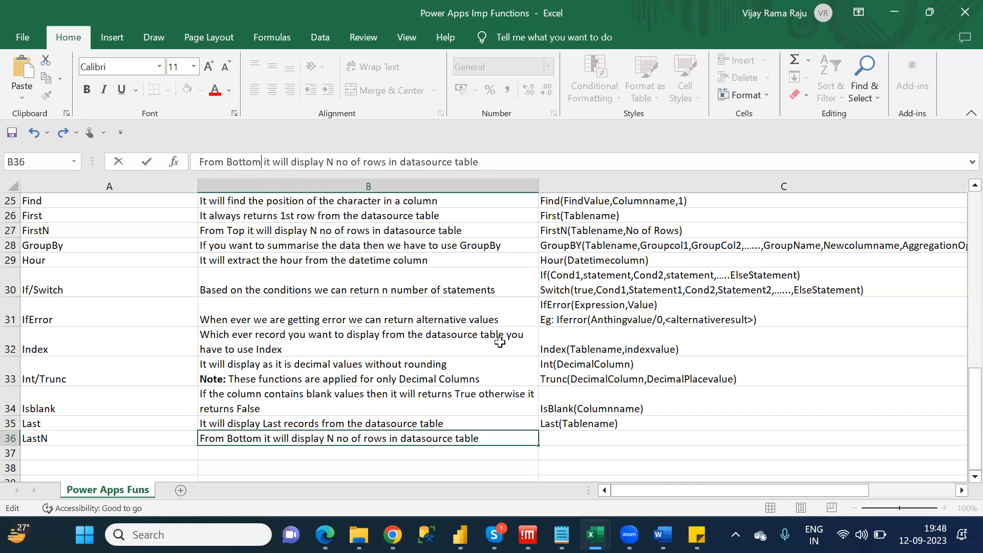
- Enter the syntax "LastN(Tablename,No of Rows)" in C36
{"action": "left_click", "coordinate": [599, 438]}
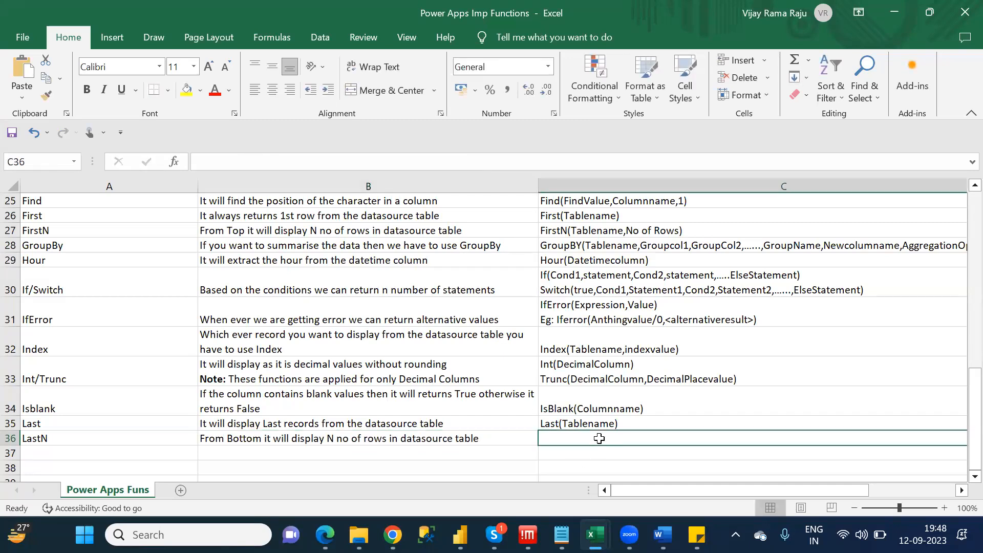
{"action": "scroll", "coordinate": [599, 438], "scroll_direction": "right", "scroll_amount": 2}
{"action": "type", "text": "Last"}
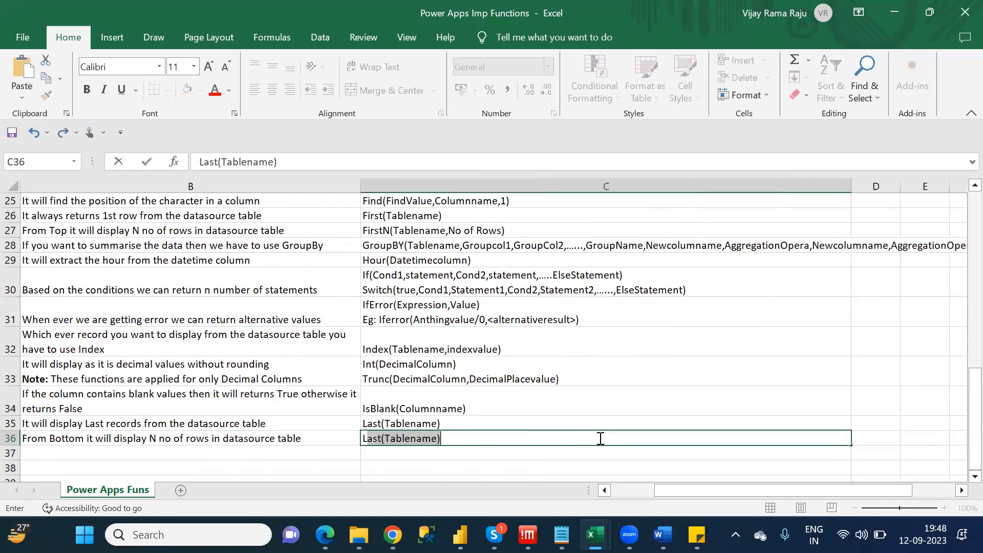
{"action": "type", "text": "N"}
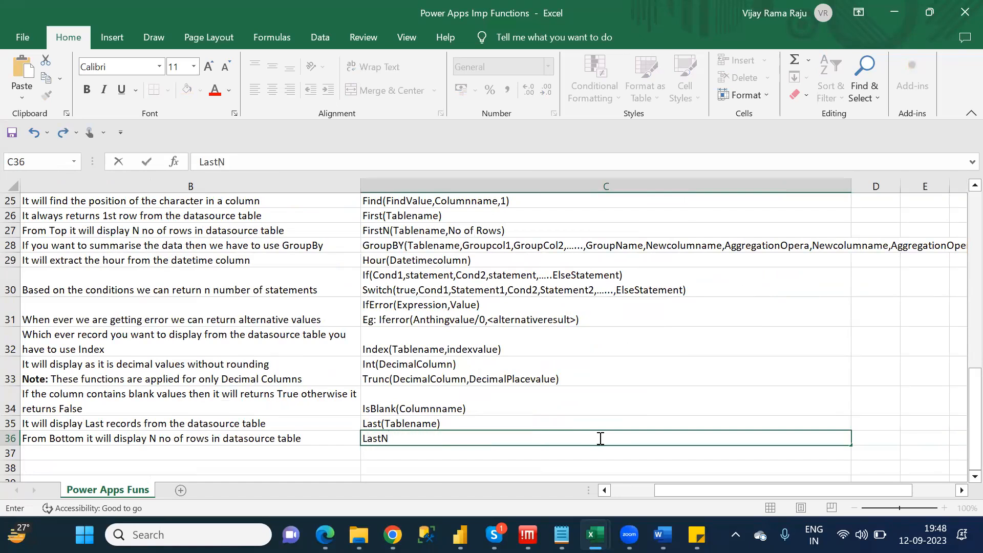
{"action": "type", "text": "(Tablename,"}
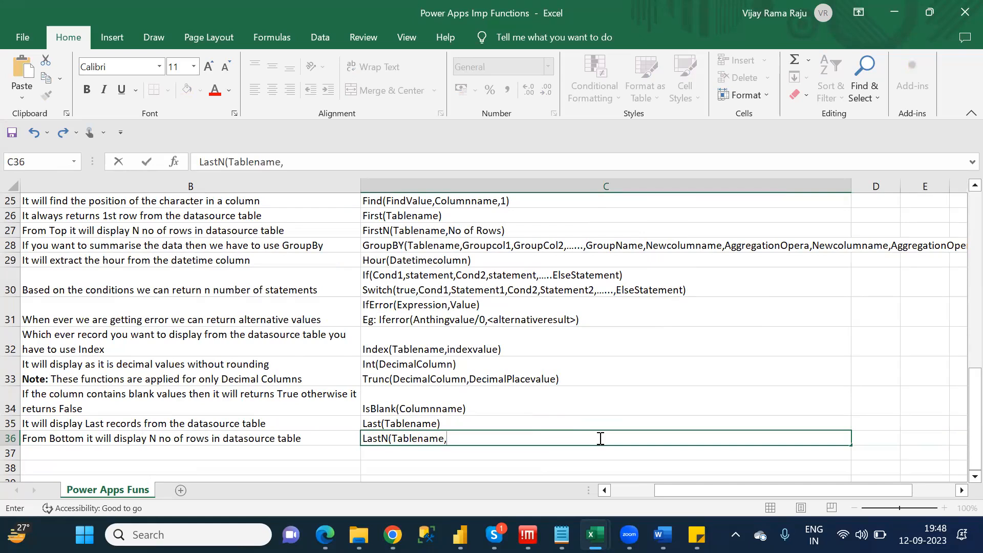
{"action": "type", "text": "No of Rows)"}
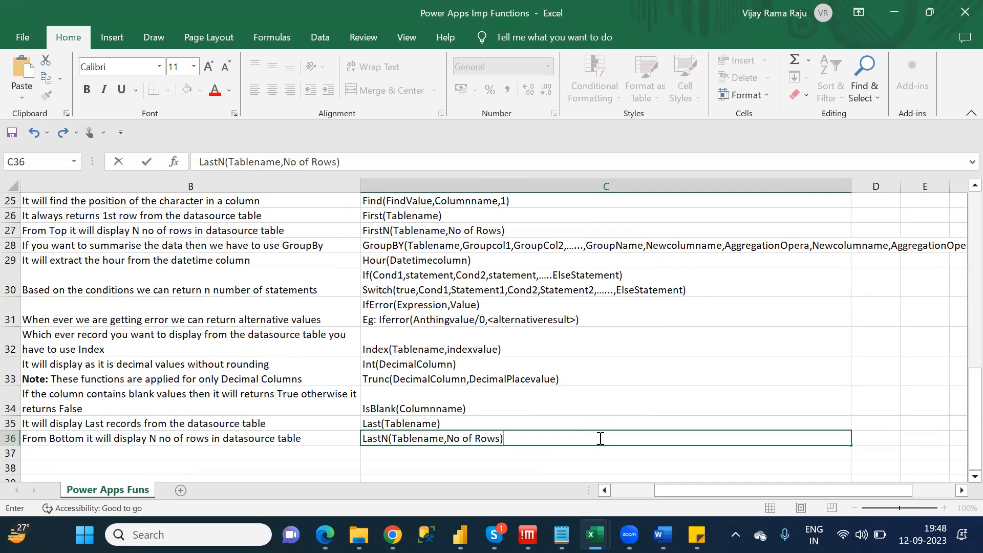
{"action": "key", "text": "ctrl+Return"}
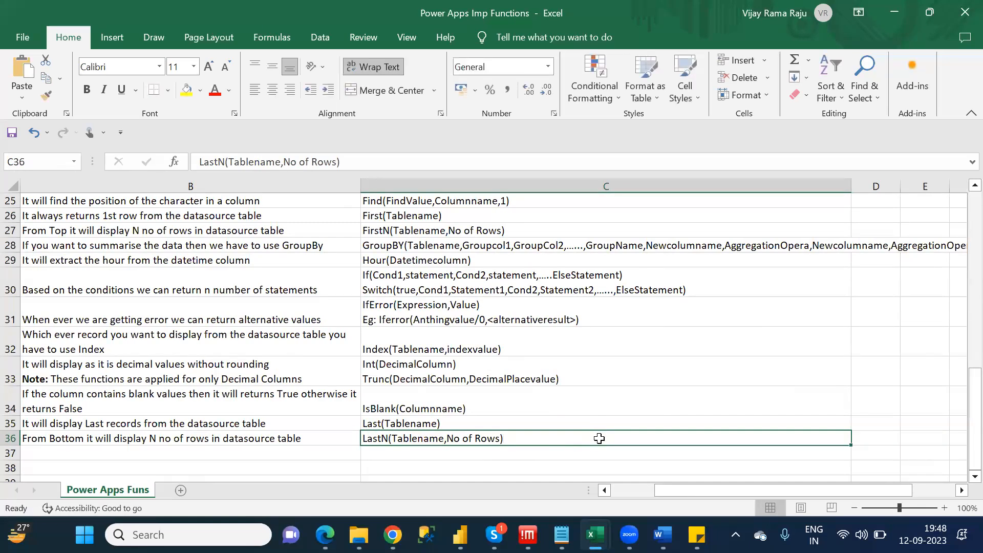
- Check the function after LastN in Notepad's Category_Wise_Functions list, and enter the name "Left" in A37 of the Excel sheet
{"action": "key", "text": "Down"}
{"action": "key", "text": "Left"}
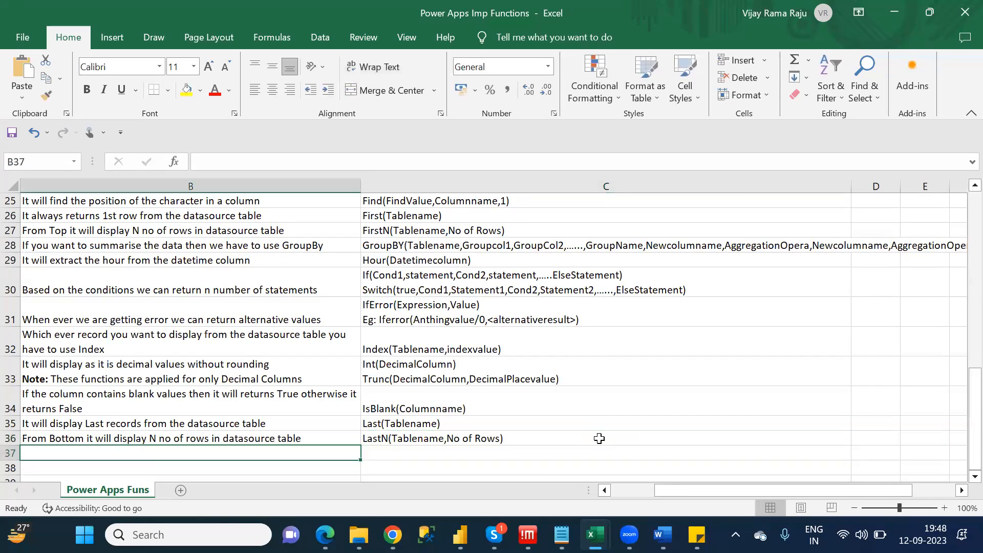
{"action": "key", "text": "Left"}
{"action": "key", "text": "alt+Tab"}
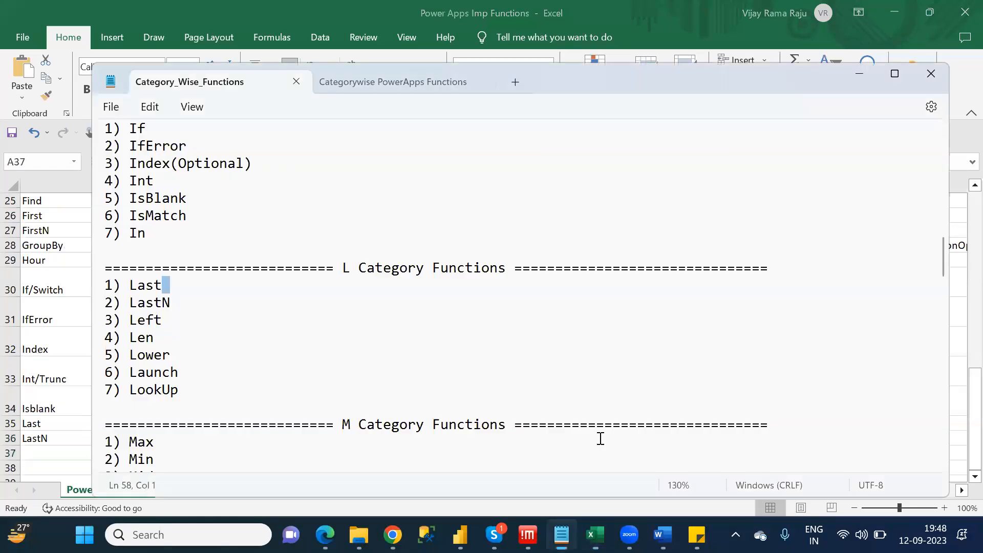
{"action": "key", "text": "Down"}
{"action": "key", "text": "alt+Tab"}
{"action": "type", "text": "Left"}
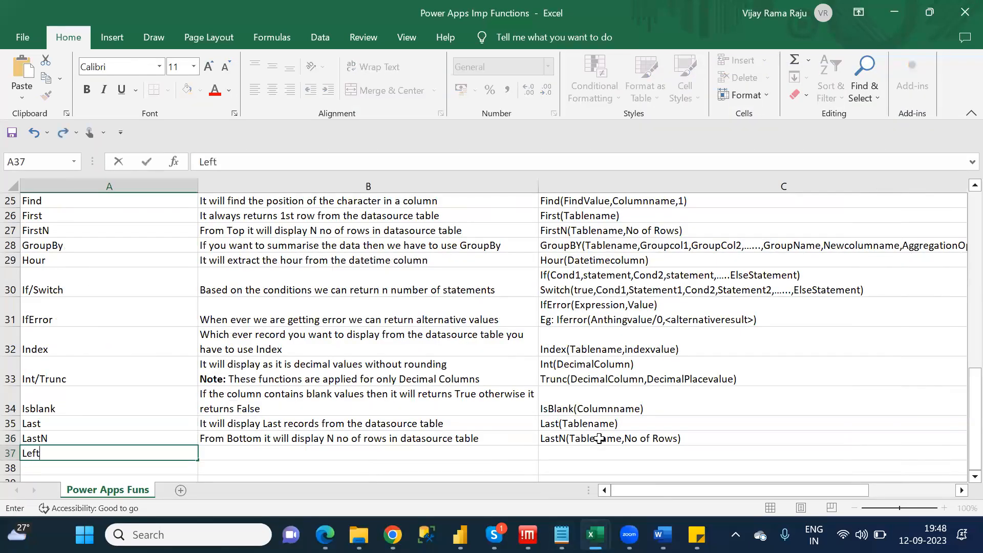
{"action": "key", "text": "Tab"}
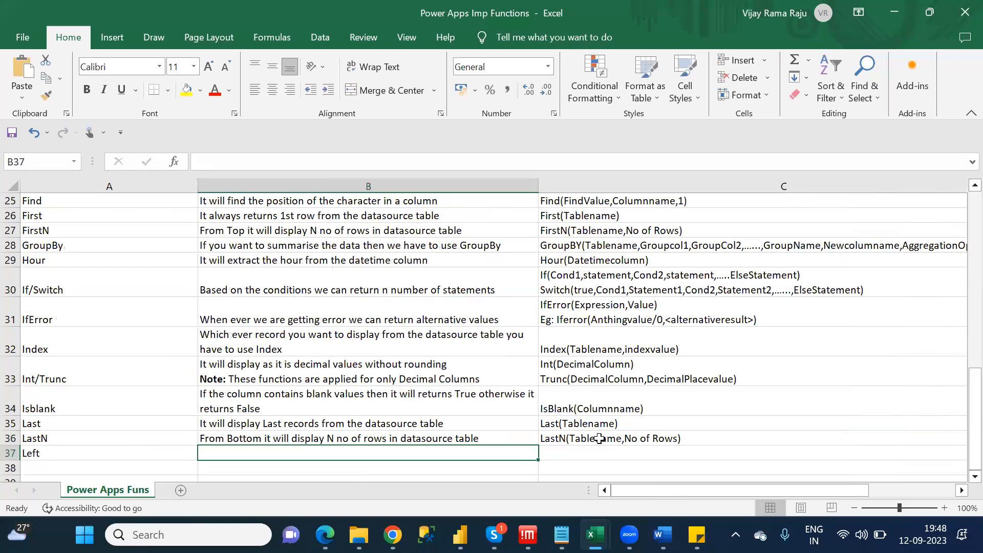
- Enter the description "It will extract the characters from left side in a column" in B37
{"action": "type", "text": "It will"}
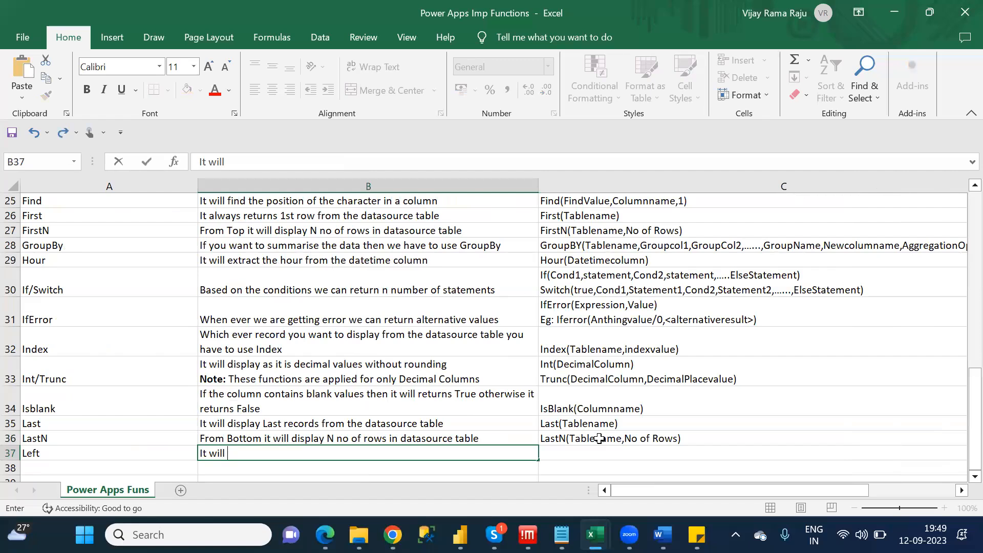
{"action": "type", "text": " extract the characters fro"}
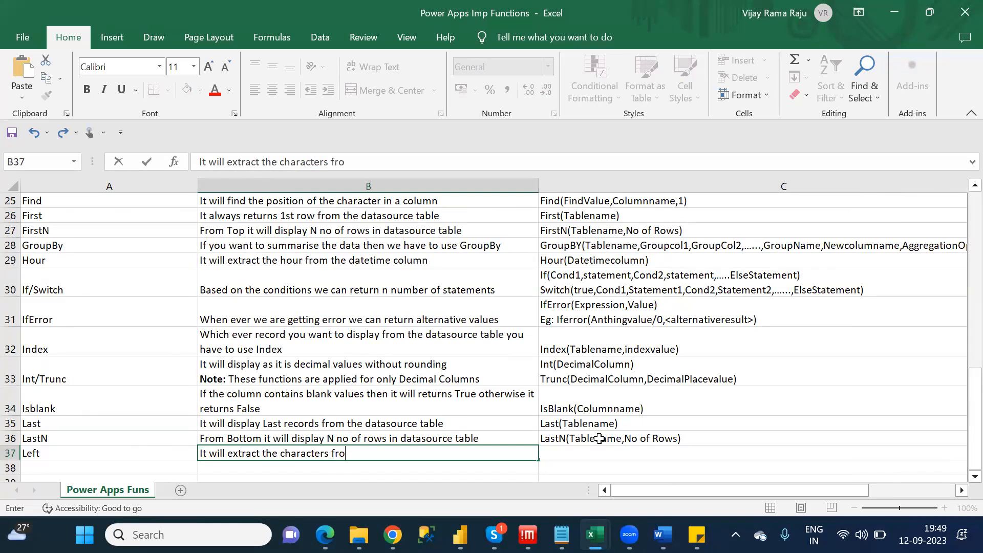
{"action": "type", "text": "m left side"}
{"action": "type", "text": "in a column"}
- Start the C37 syntax with "Left(" and open the Left function's documentation from the Power Fx formula reference in Chrome
{"action": "key", "text": "Tab"}
{"action": "type", "text": "Left("}
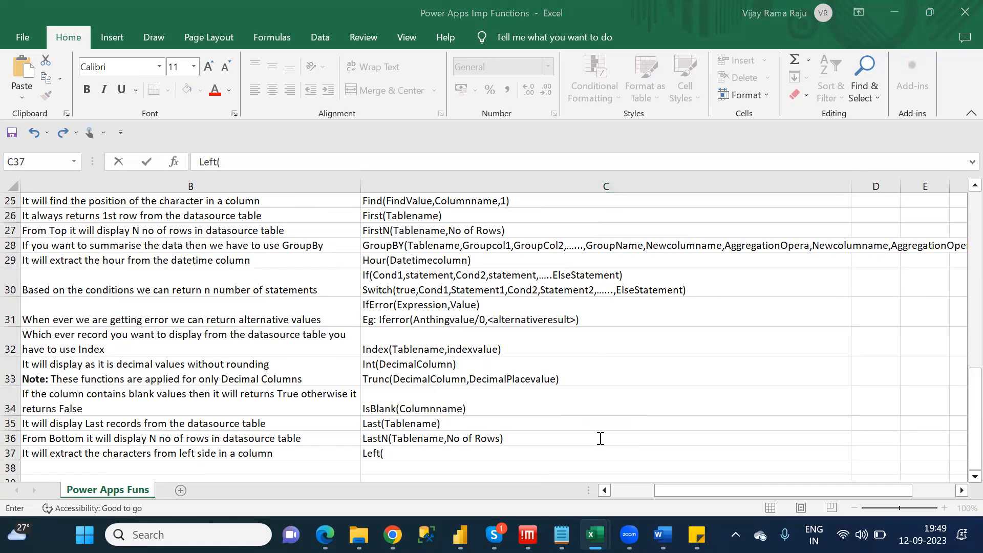
{"action": "key", "text": "alt+Tab"}
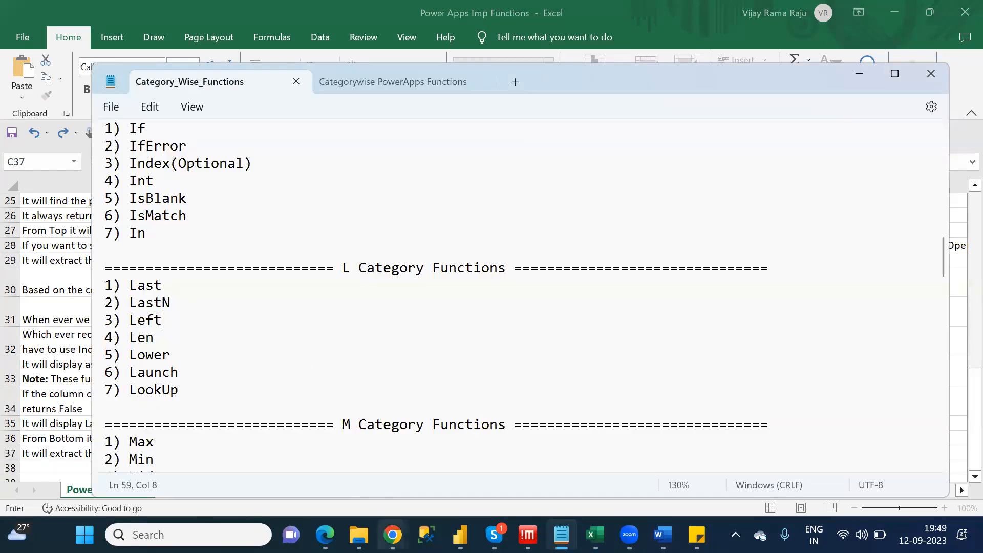
{"action": "left_click", "coordinate": [393, 534]}
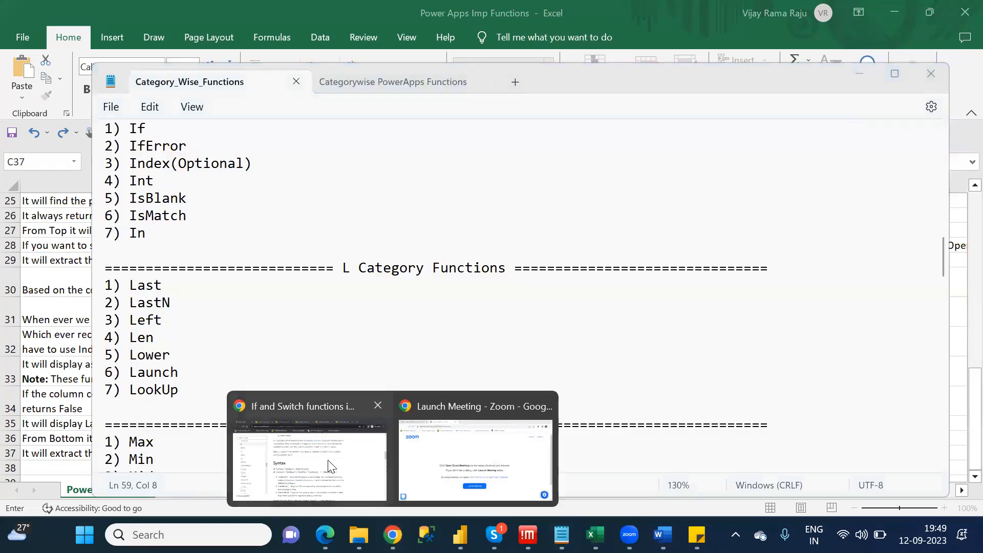
{"action": "left_click", "coordinate": [290, 393]}
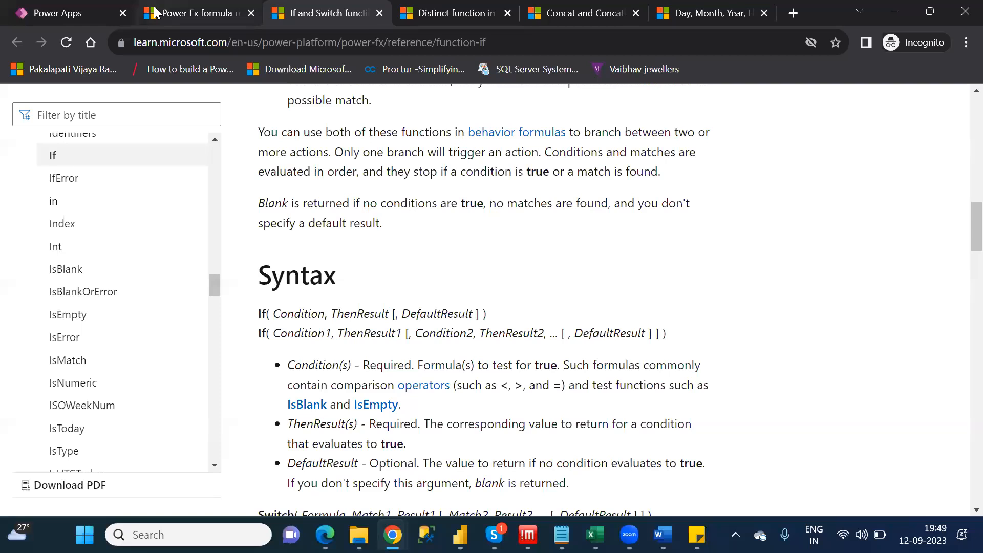
{"action": "left_click", "coordinate": [155, 12]}
{"action": "scroll", "coordinate": [339, 358], "scroll_direction": "down", "scroll_amount": 1}
{"action": "scroll", "coordinate": [339, 358], "scroll_direction": "down", "scroll_amount": 10}
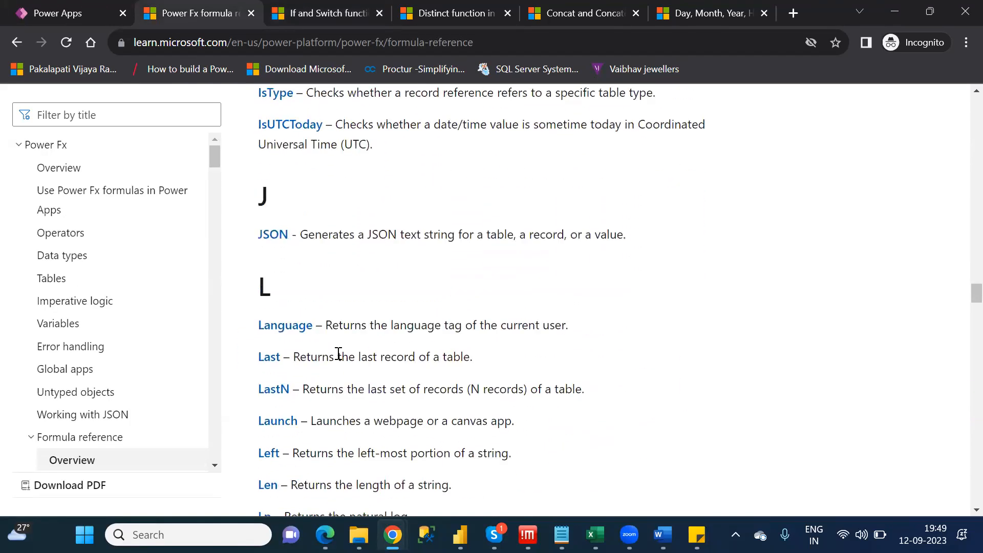
{"action": "scroll", "coordinate": [339, 353], "scroll_direction": "down", "scroll_amount": 2}
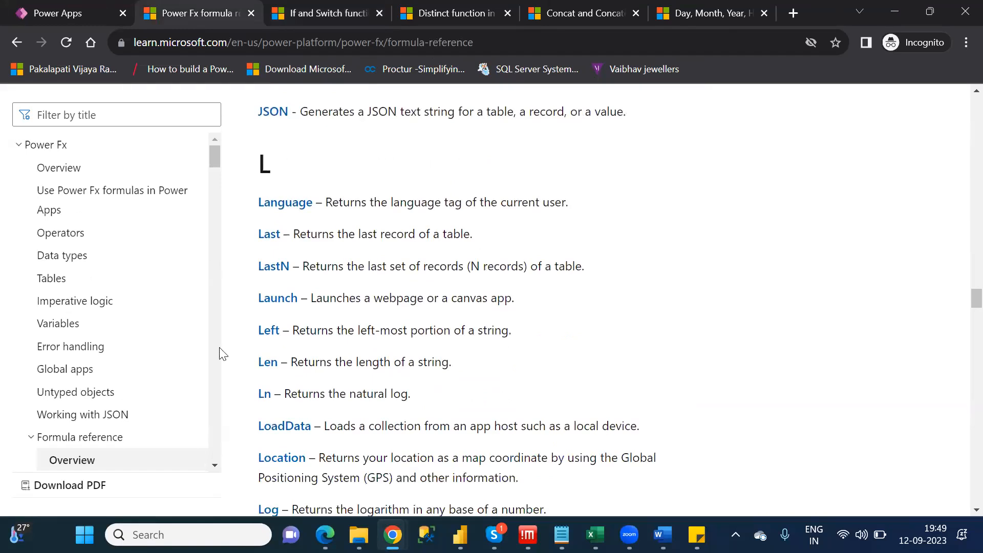
{"action": "left_click", "coordinate": [270, 332], "text": "ctrl"}
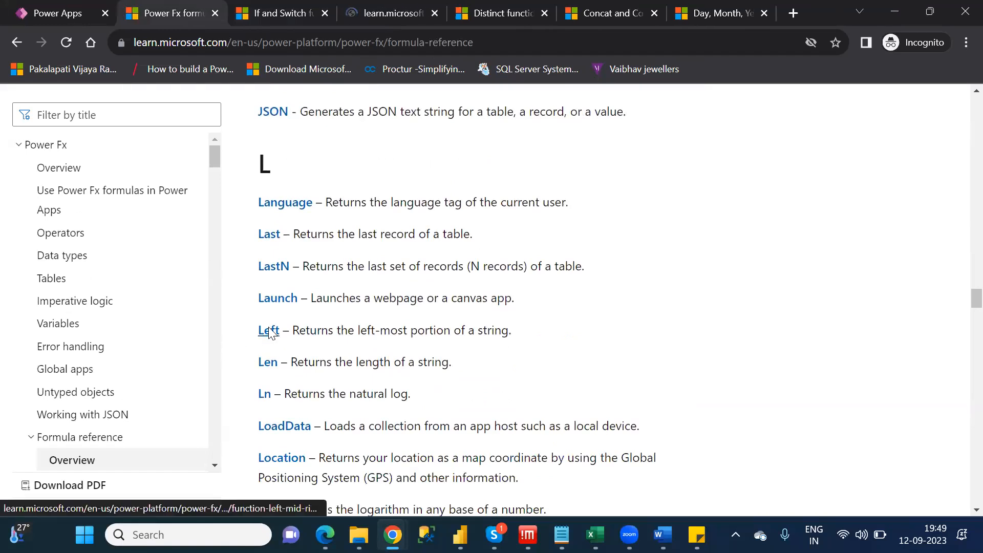
- Close the If and Switch functions page and examine the Syntax section of the Left, Mid, and Right functions page
{"action": "scroll", "coordinate": [270, 332], "scroll_direction": "down", "scroll_amount": 2}
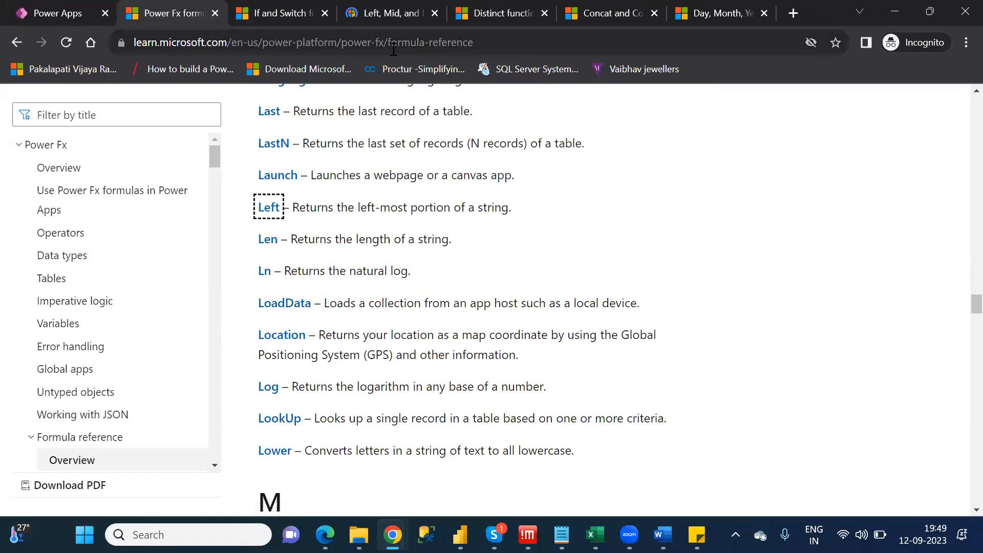
{"action": "left_click", "coordinate": [275, 8]}
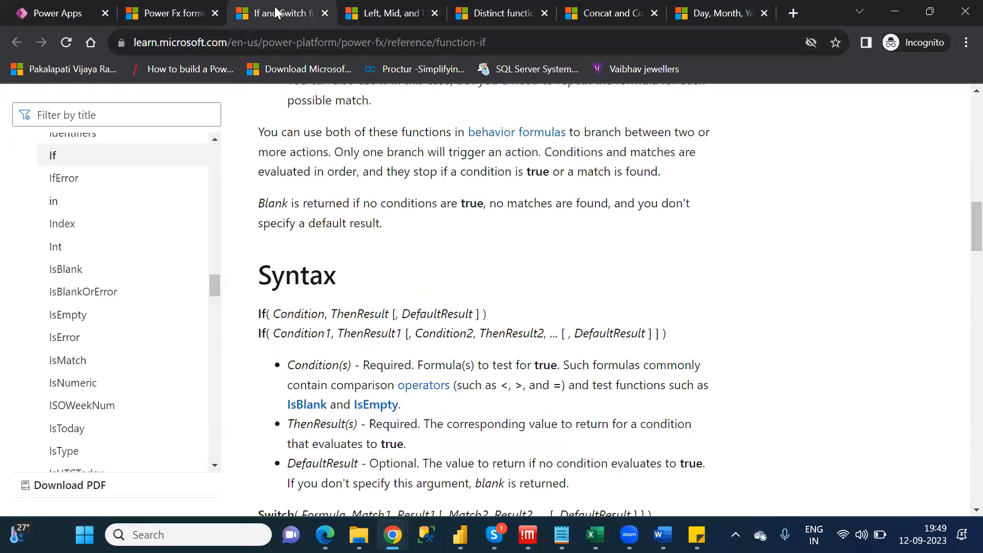
{"action": "left_click", "coordinate": [331, 14]}
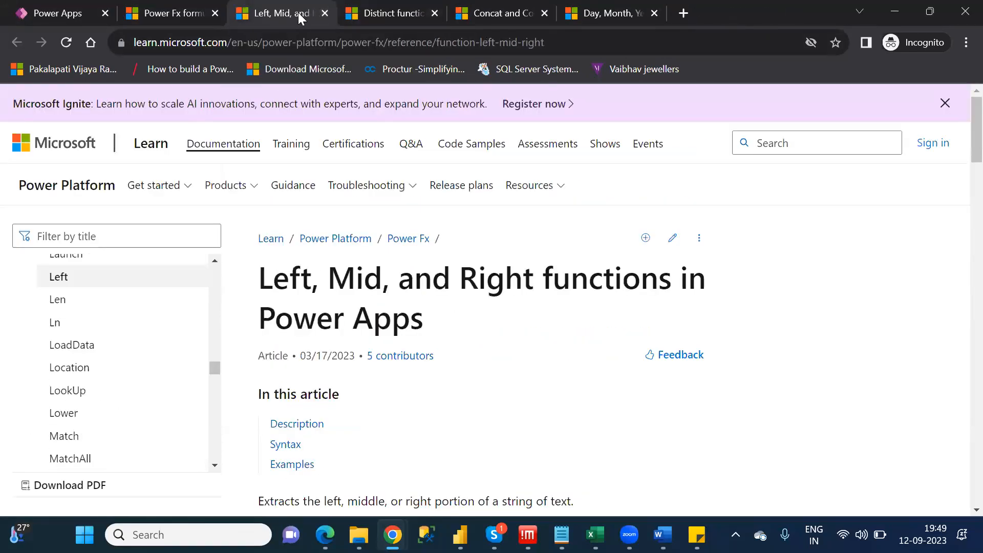
{"action": "key", "text": "Down"}
{"action": "key", "text": "Down"}
{"action": "key", "text": "Down"}
{"action": "key", "text": "Down"}
{"action": "key", "text": "Down"}
{"action": "key", "text": "Down"}
{"action": "key", "text": "Down"}
{"action": "key", "text": "Down"}
{"action": "key", "text": "Down"}
{"action": "key", "text": "Down"}
{"action": "key", "text": "Down"}
{"action": "key", "text": "Down"}
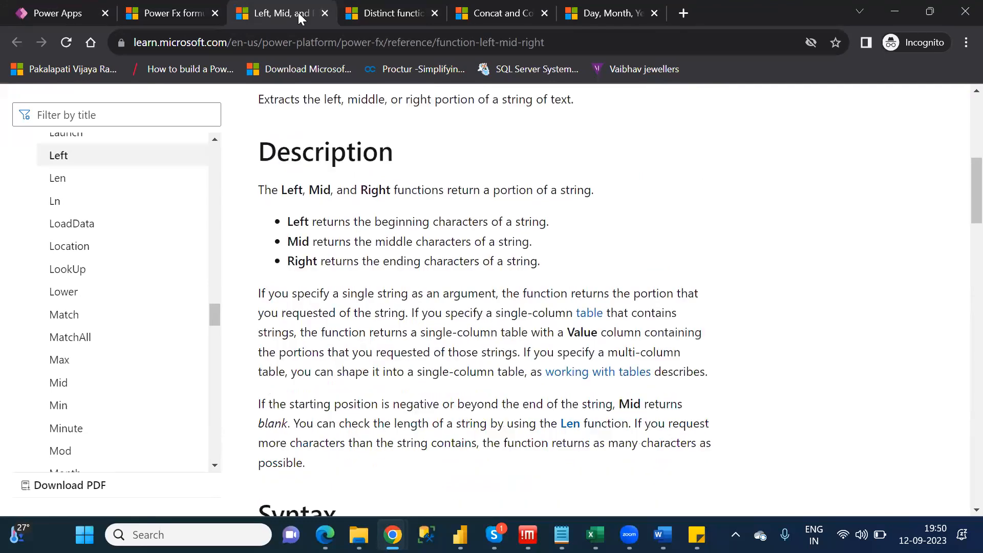
{"action": "key", "text": "Down"}
{"action": "key", "text": "Down"}
{"action": "key", "text": "Down"}
{"action": "key", "text": "Down"}
{"action": "key", "text": "Down"}
{"action": "key", "text": "Down"}
{"action": "key", "text": "Down"}
{"action": "key", "text": "Down"}
{"action": "key", "text": "Down"}
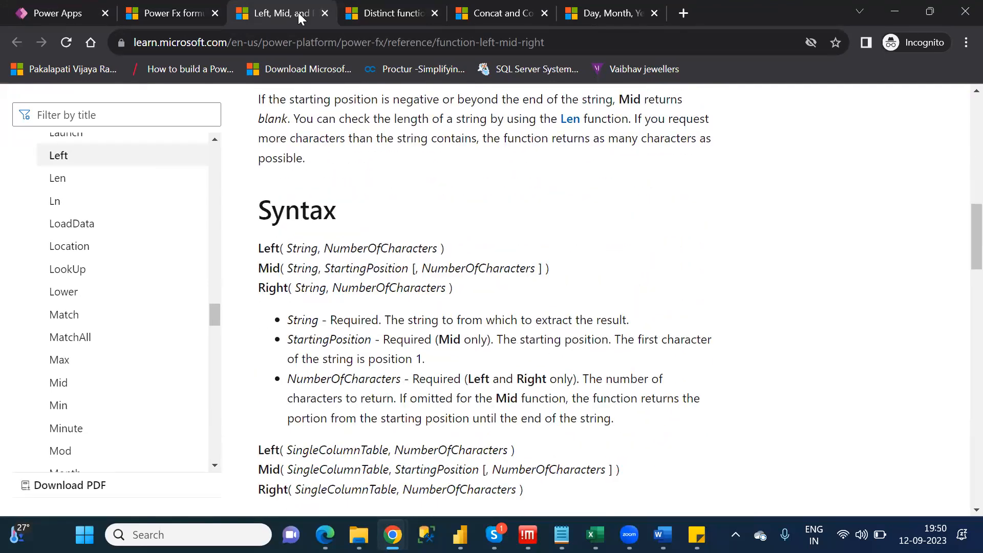
- Close the Left, Mid, and Right functions page and bring up the Power Apps page
{"action": "left_click", "coordinate": [324, 14]}
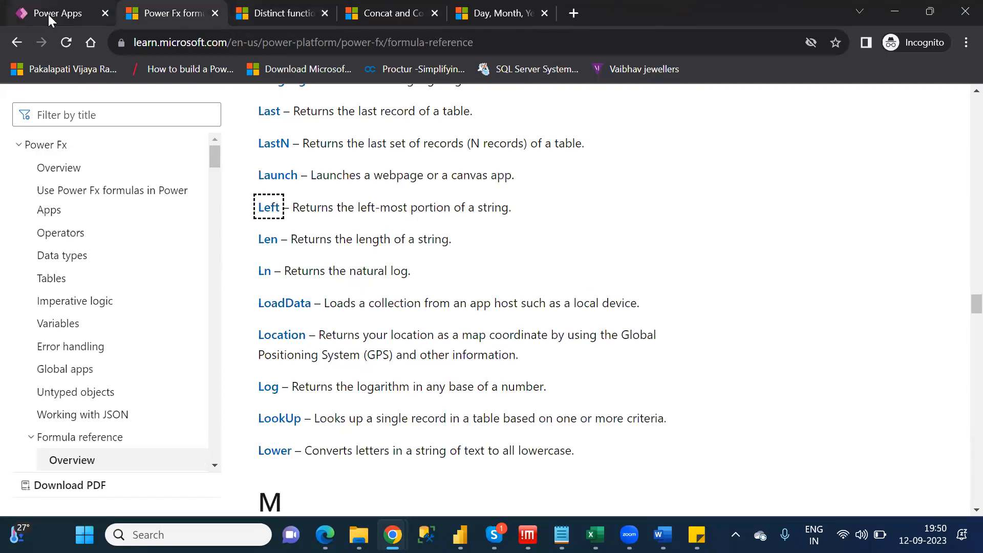
{"action": "left_click", "coordinate": [50, 14]}
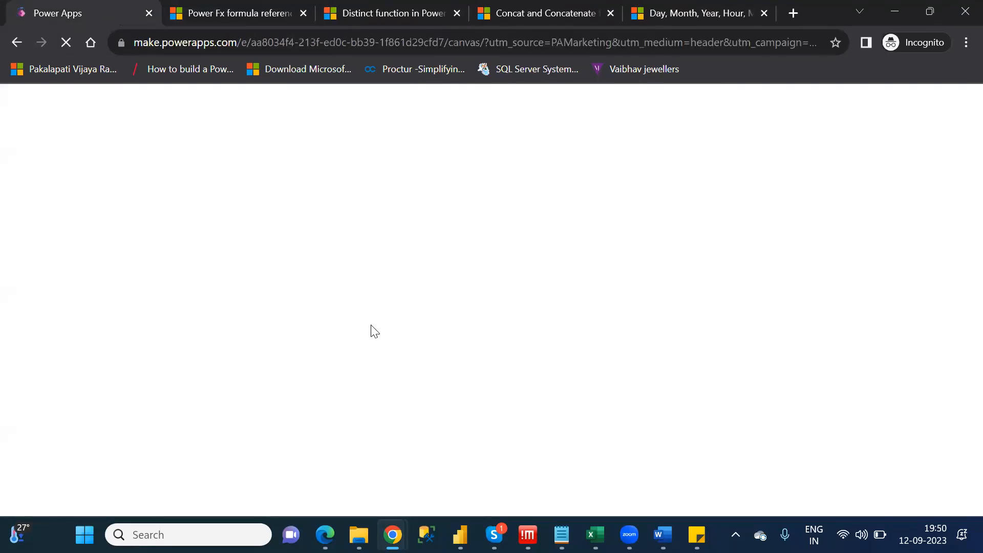
- Return to the Power Apps Imp Functions workbook in Excel and complete the C37 syntax as "Left(Columnname,No of characters)"
{"action": "mouse_move", "coordinate": [595, 534]}
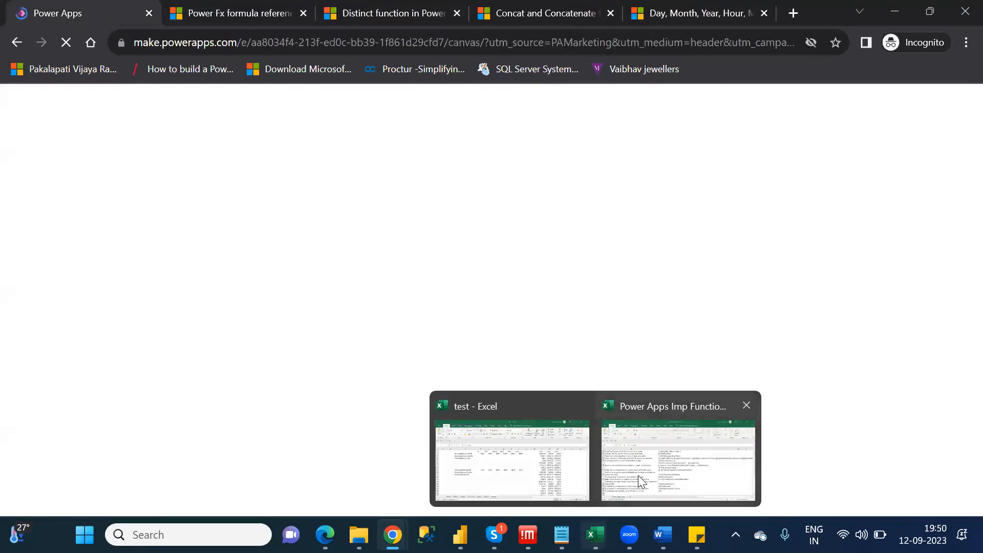
{"action": "left_click", "coordinate": [638, 474]}
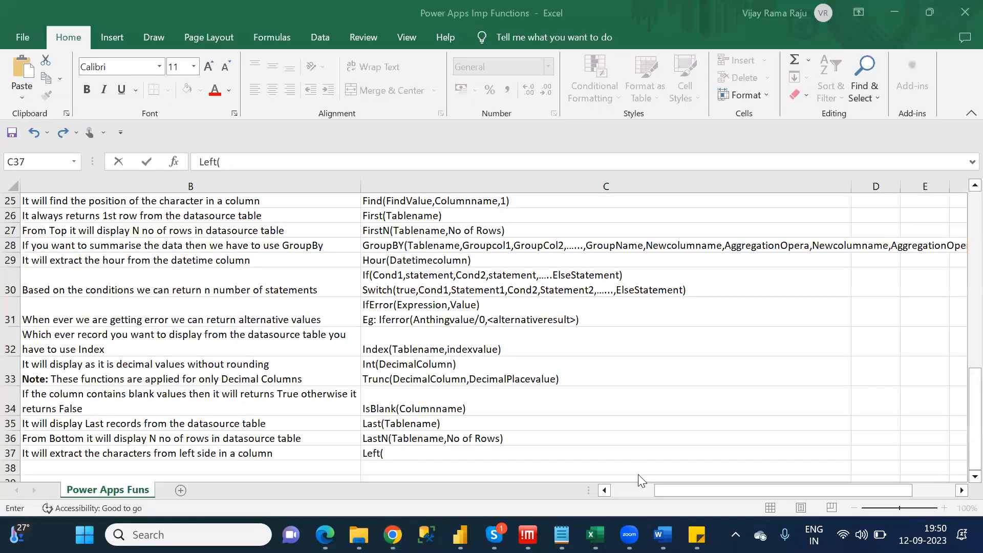
{"action": "left_click", "coordinate": [408, 453]}
{"action": "type", "text": "COlu"}
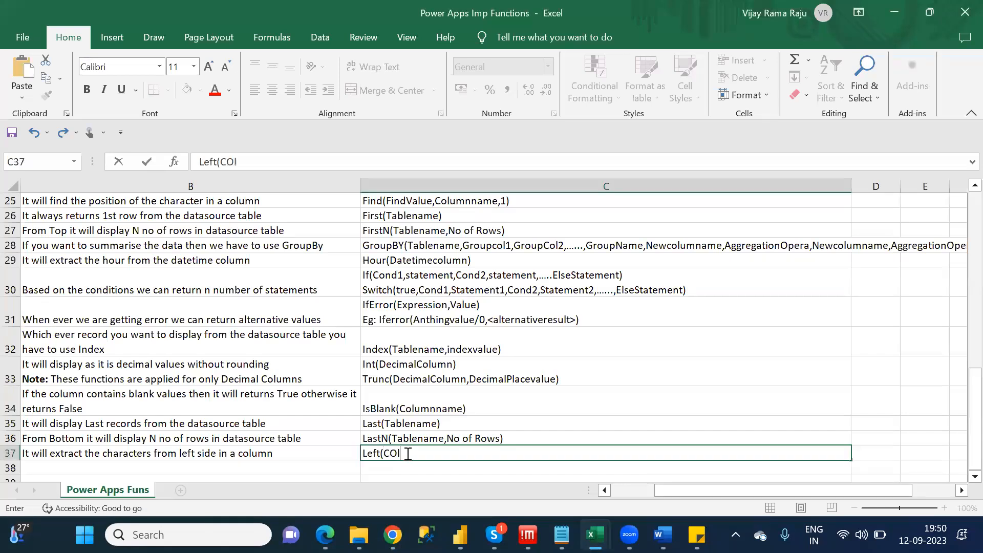
{"action": "key", "text": "BackSpace"}
{"action": "key", "text": "BackSpace"}
{"action": "key", "text": "BackSpace"}
{"action": "type", "text": "olumnname,"}
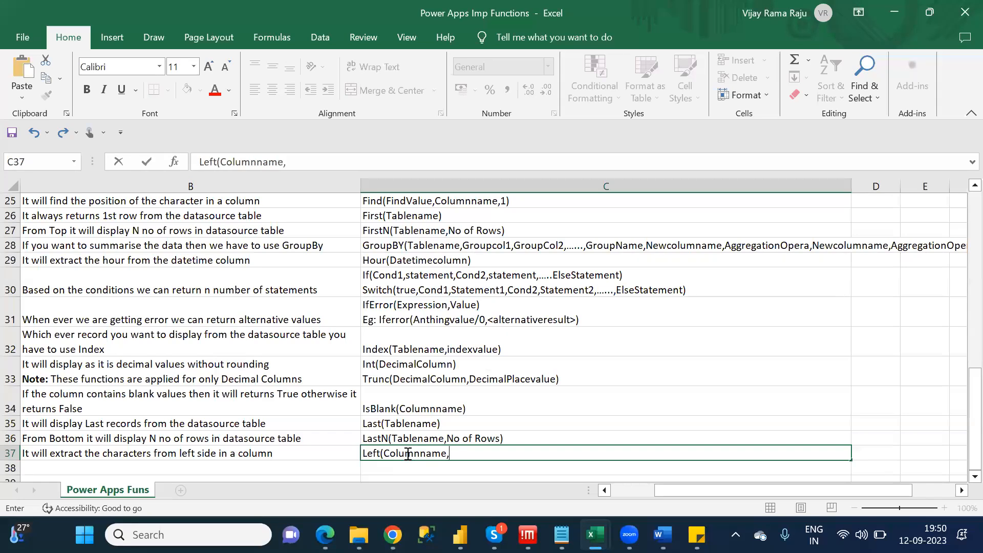
{"action": "type", "text": "No of characte"}
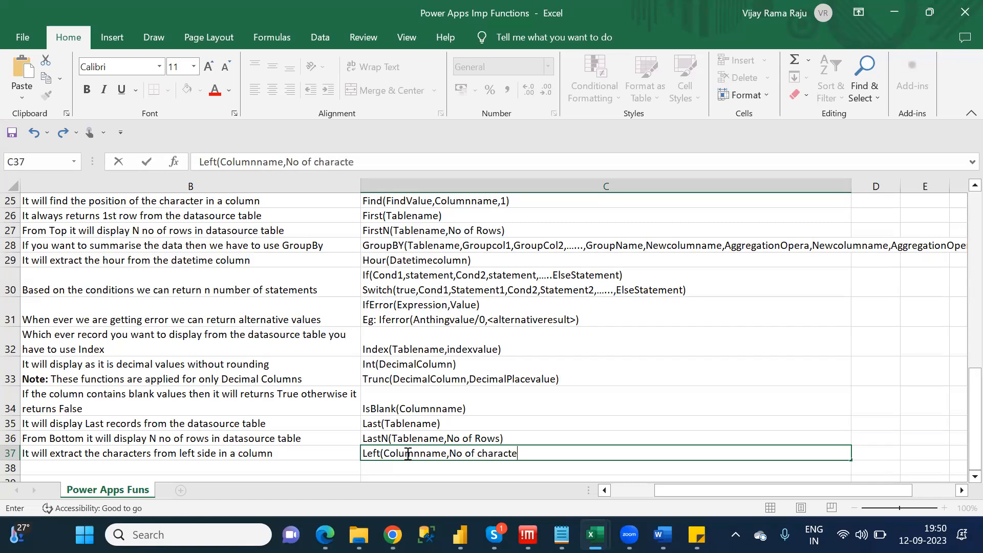
{"action": "type", "text": "rs)"}
{"action": "left_click", "coordinate": [633, 415]}
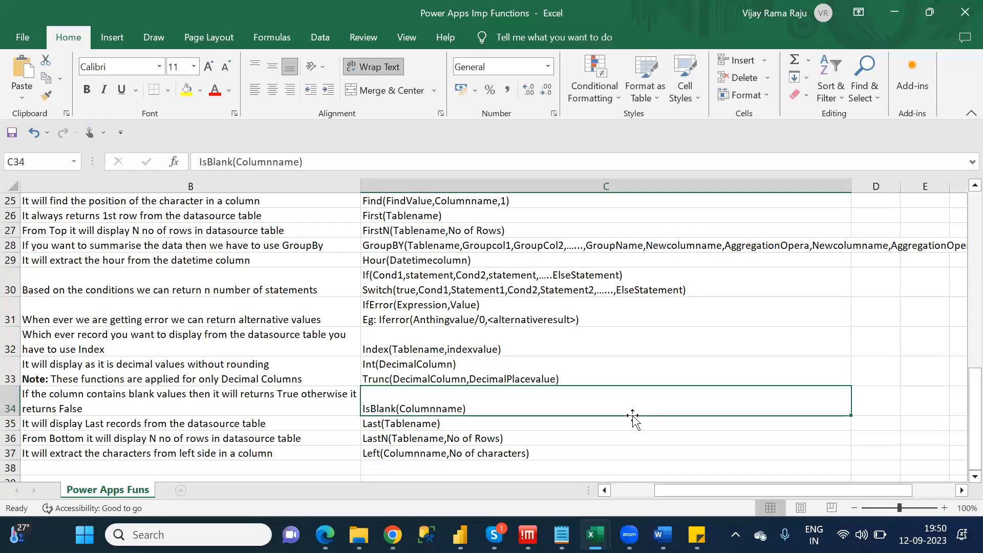
- Extend the function name in A37 to "Left/Right"
{"action": "key", "text": "Down"}
{"action": "key", "text": "Down"}
{"action": "key", "text": "Down"}
{"action": "key", "text": "Left"}
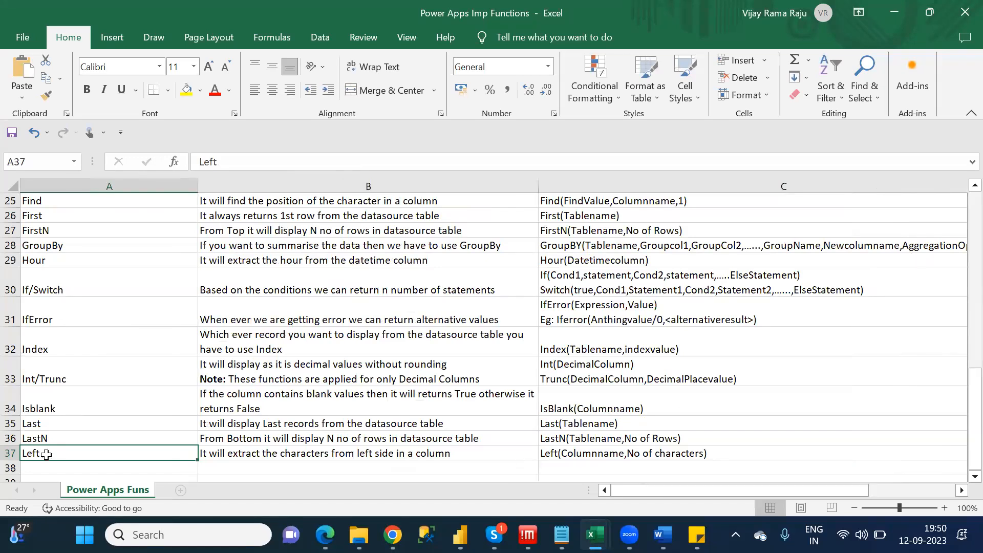
{"action": "left_click", "coordinate": [245, 157]}
{"action": "type", "text": "/Right"}
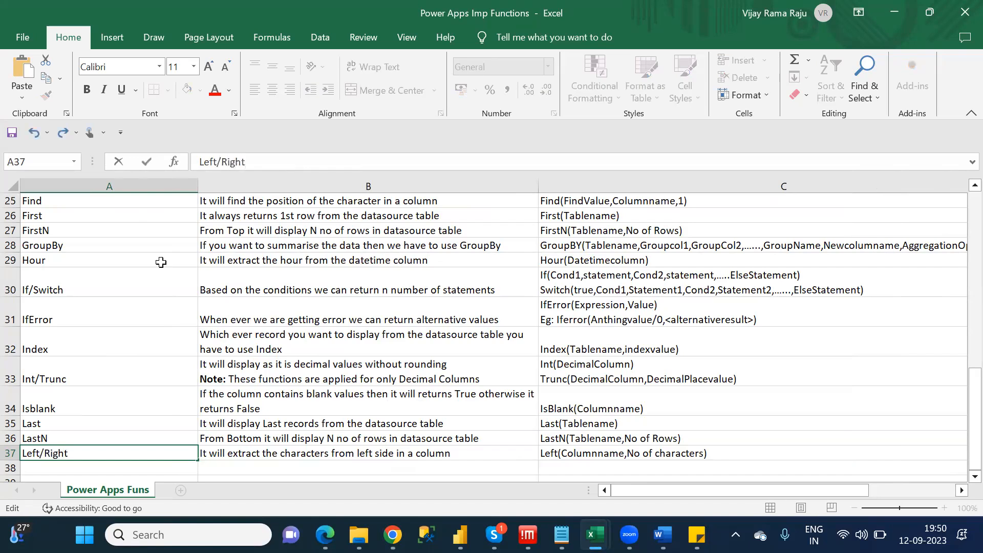
- Put the bold label "Left:" in front of the description in B37
{"action": "left_click", "coordinate": [265, 450]}
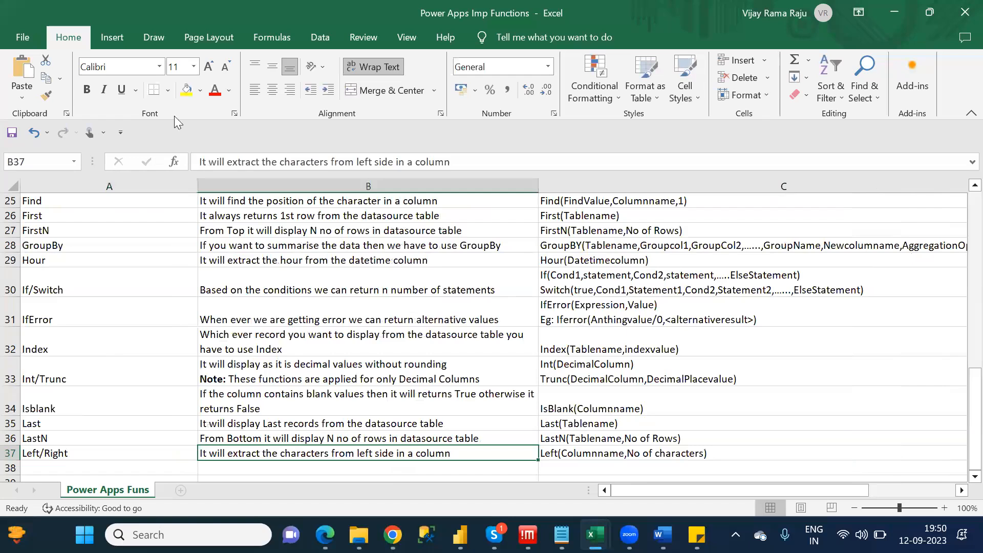
{"action": "left_click", "coordinate": [200, 159]}
{"action": "type", "text": "Left"}
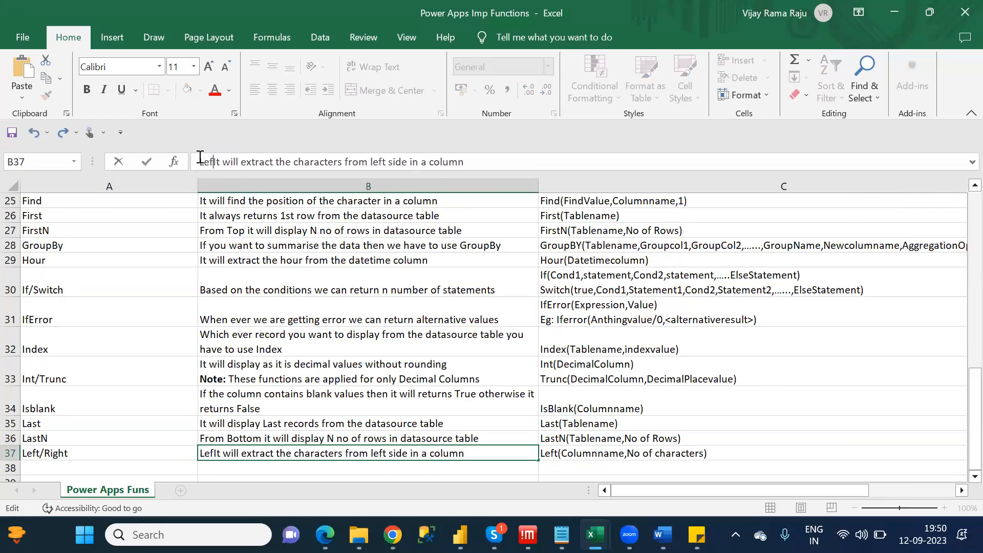
{"action": "type", "text": ":"}
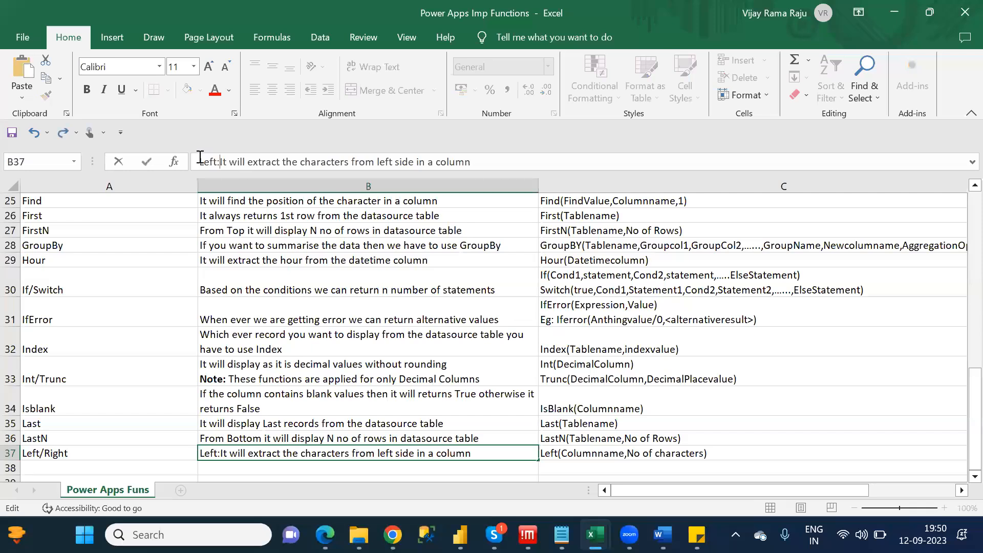
{"action": "key", "text": "shift+Left"}
{"action": "key", "text": "shift+Left"}
{"action": "key", "text": "shift+Left"}
{"action": "key", "text": "shift+Left"}
{"action": "key", "text": "shift+Left"}
{"action": "key", "text": "ctrl+b"}
{"action": "key", "text": "Right"}
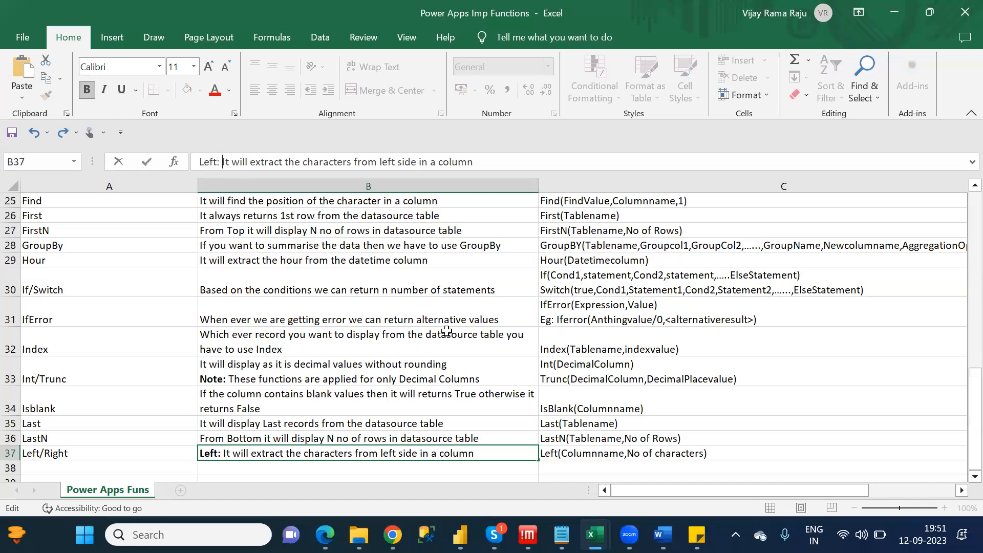
- Add a second line to B37 with the bold label "Right:" and the text "It will extract the characters from right side in a column"
{"action": "left_click", "coordinate": [486, 448]}
{"action": "key", "text": "alt+Return"}
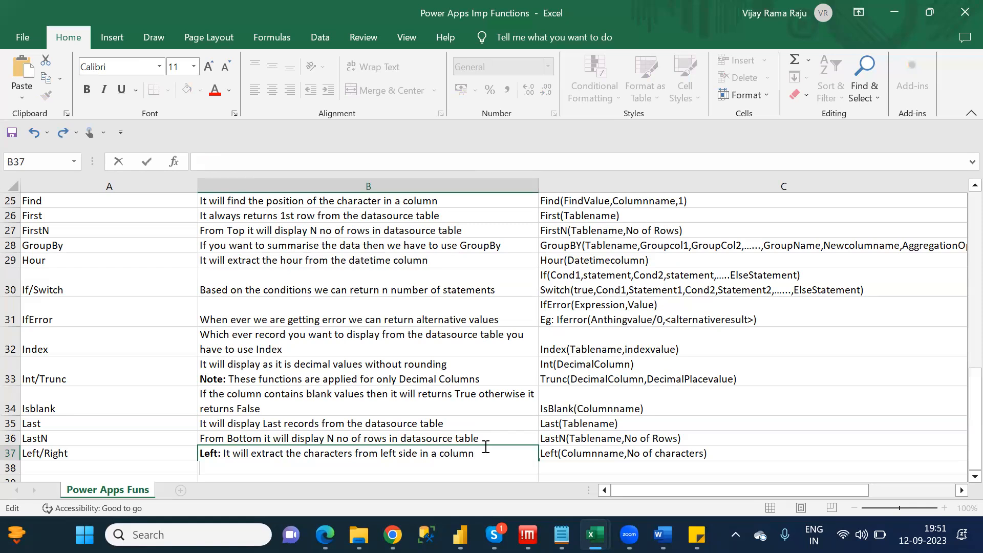
{"action": "key", "text": "ctrl+b"}
{"action": "type", "text": "Right"}
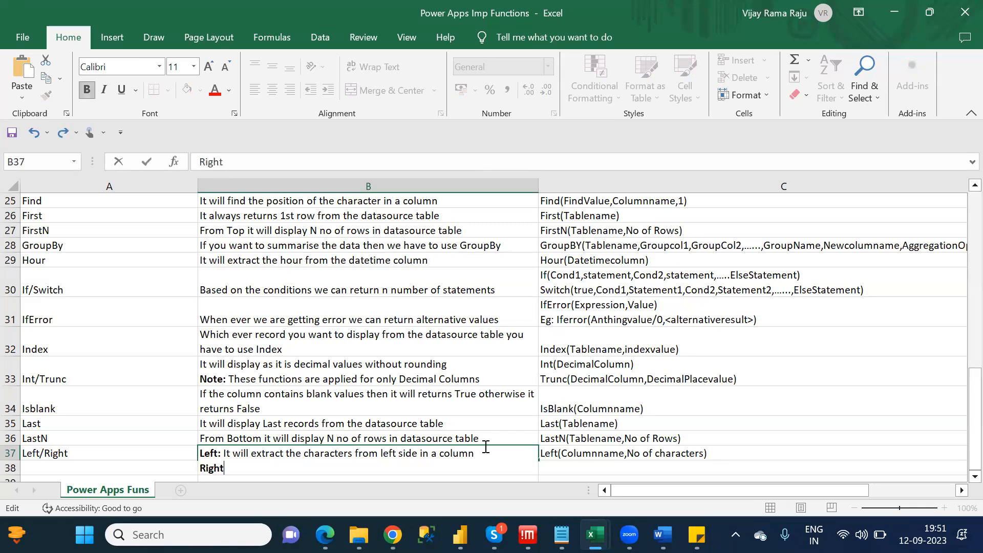
{"action": "type", "text": ": I"}
{"action": "key", "text": "BackSpace"}
{"action": "key", "text": "ctrl+b"}
{"action": "type", "text": "It will extract the characters fro"}
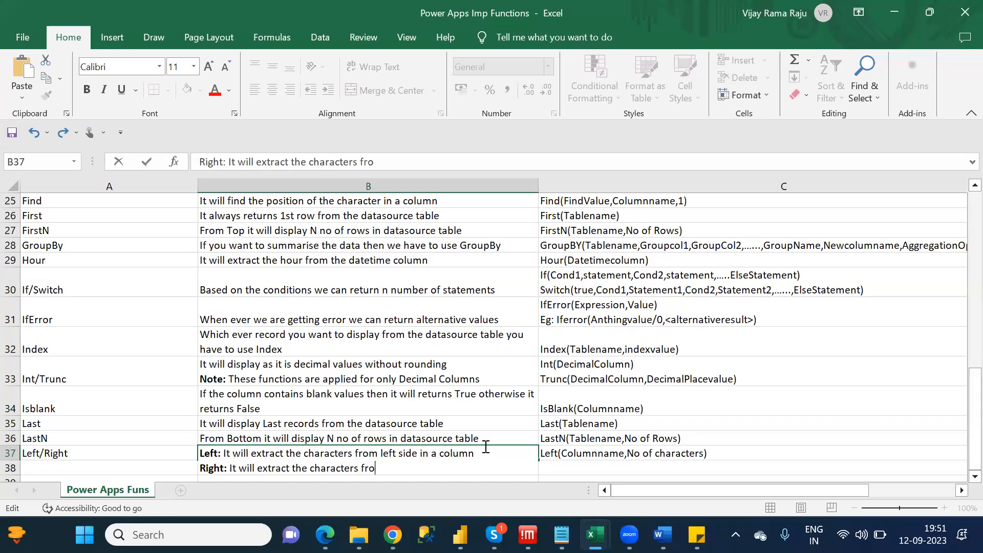
{"action": "type", "text": "m right side in"}
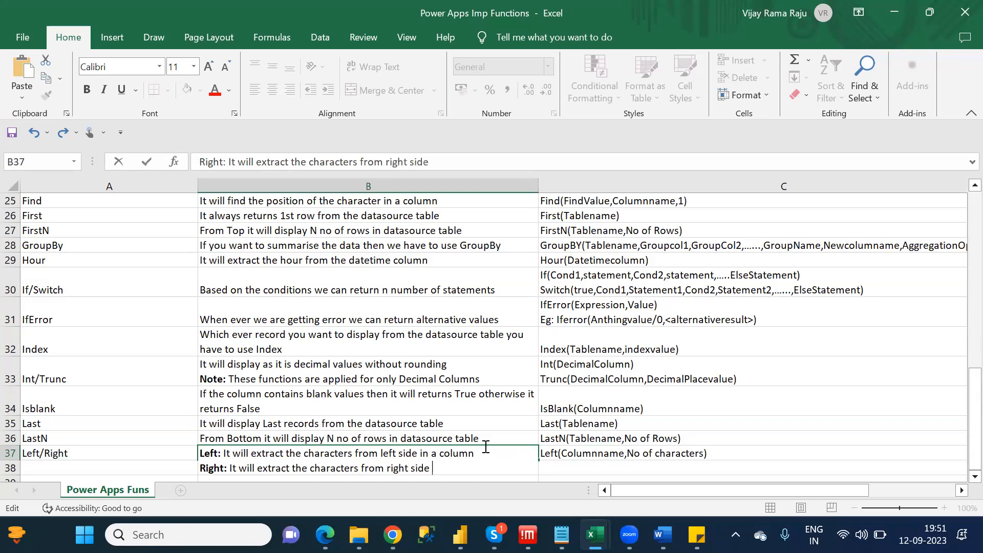
{"action": "key", "text": "BackSpace"}
{"action": "key", "text": "BackSpace"}
{"action": "type", "text": "of the"}
{"action": "key", "text": "BackSpace"}
{"action": "key", "text": "BackSpace"}
{"action": "key", "text": "BackSpace"}
{"action": "key", "text": "BackSpace"}
{"action": "key", "text": "BackSpace"}
{"action": "type", "text": "in a column"}
- Add a second line to the syntax in C37 reading "Right(Columnname,No of characters)"
{"action": "left_click", "coordinate": [763, 458]}
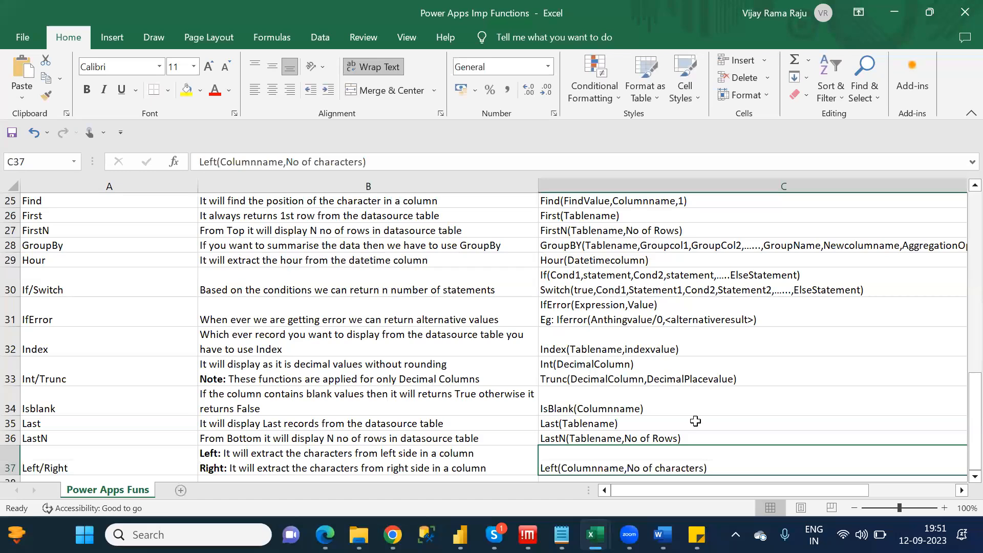
{"action": "left_click", "coordinate": [388, 160]}
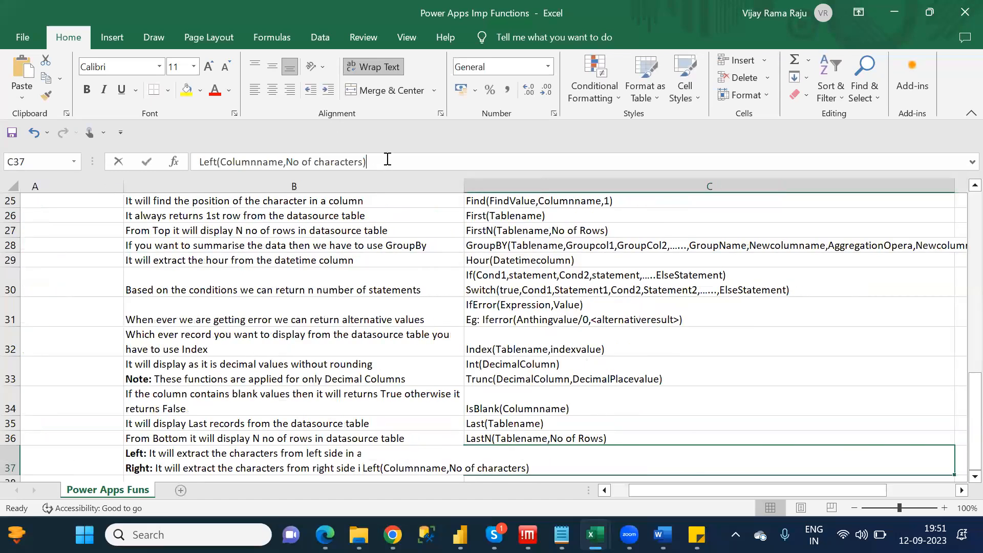
{"action": "key", "text": "alt+Return"}
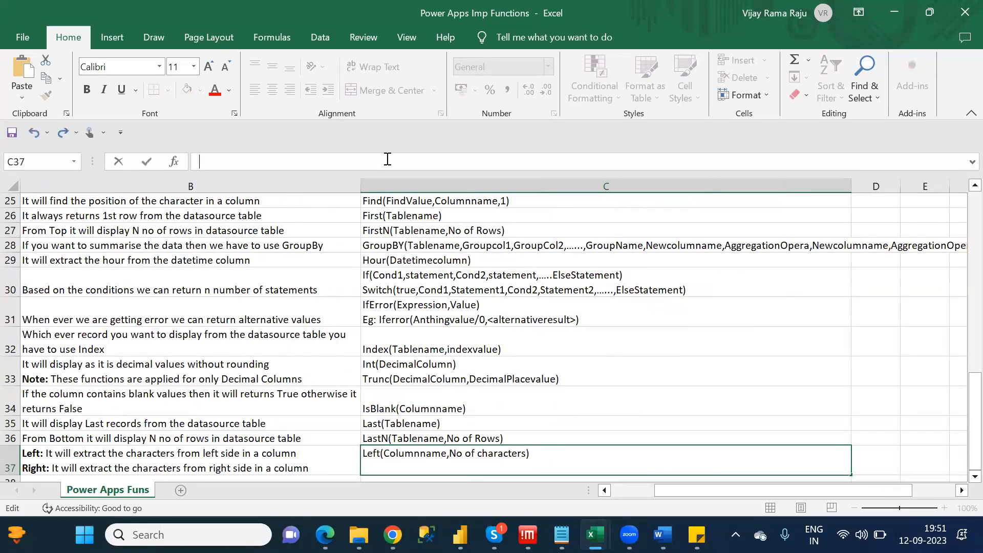
{"action": "type", "text": "Rig"}
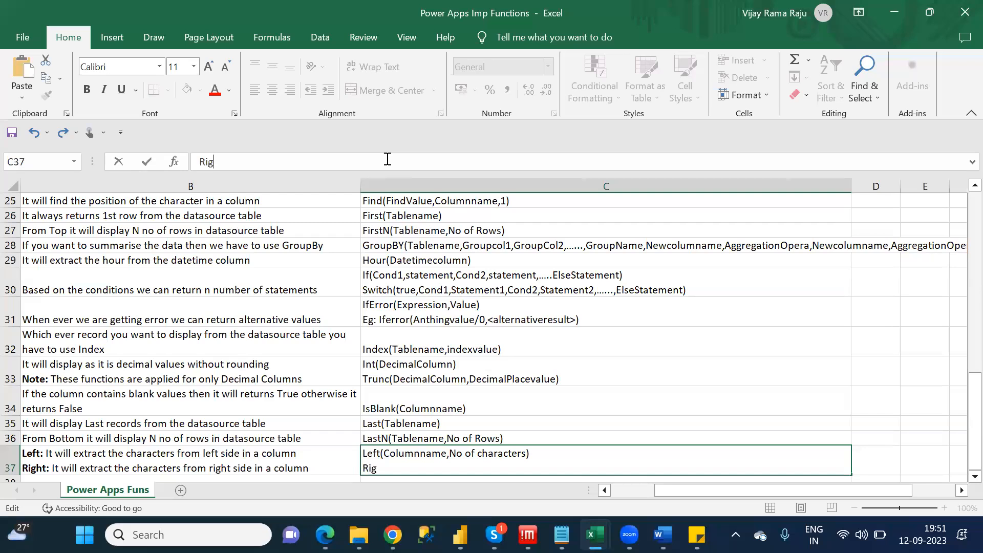
{"action": "type", "text": "ht(Columnname,No"}
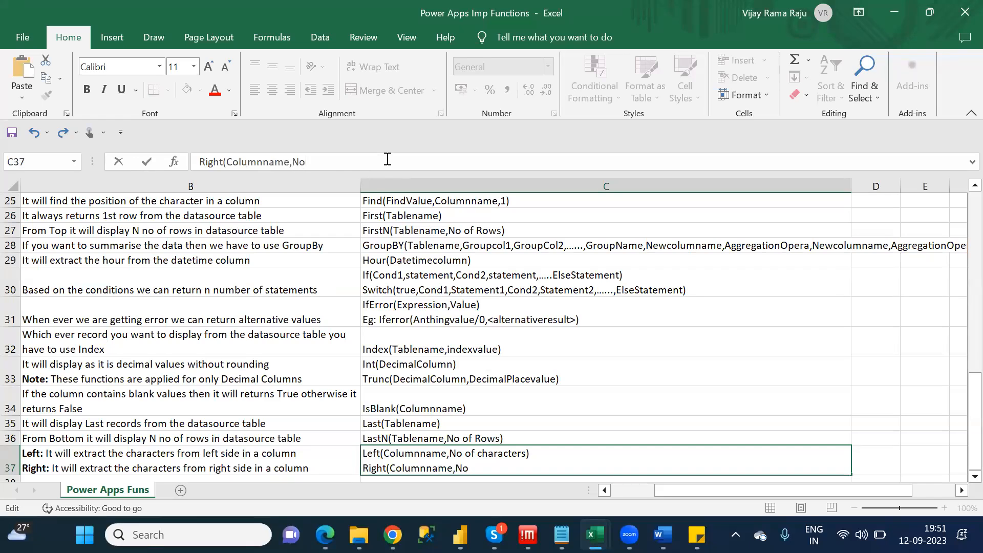
{"action": "type", "text": " of characters"}
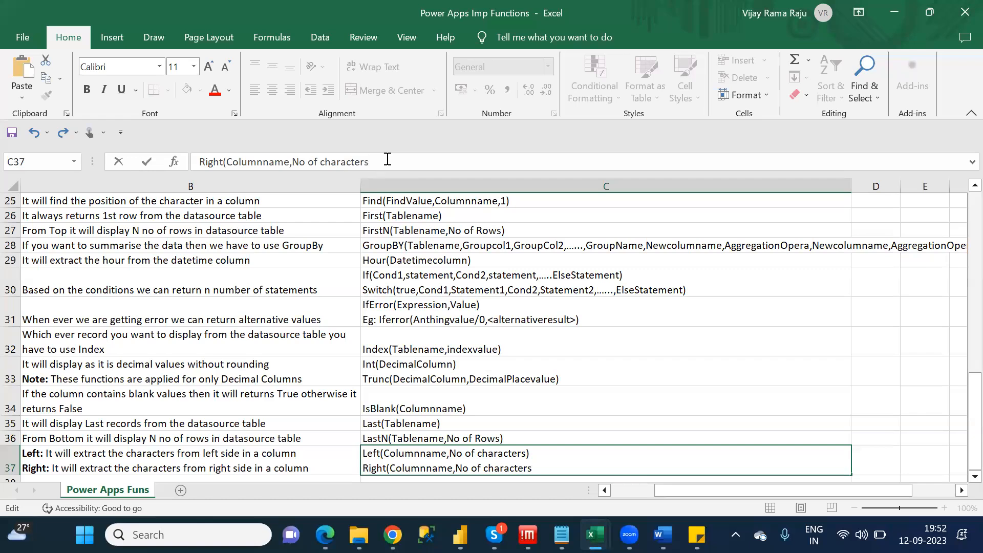
{"action": "type", "text": ")"}
{"action": "left_click", "coordinate": [275, 460]}
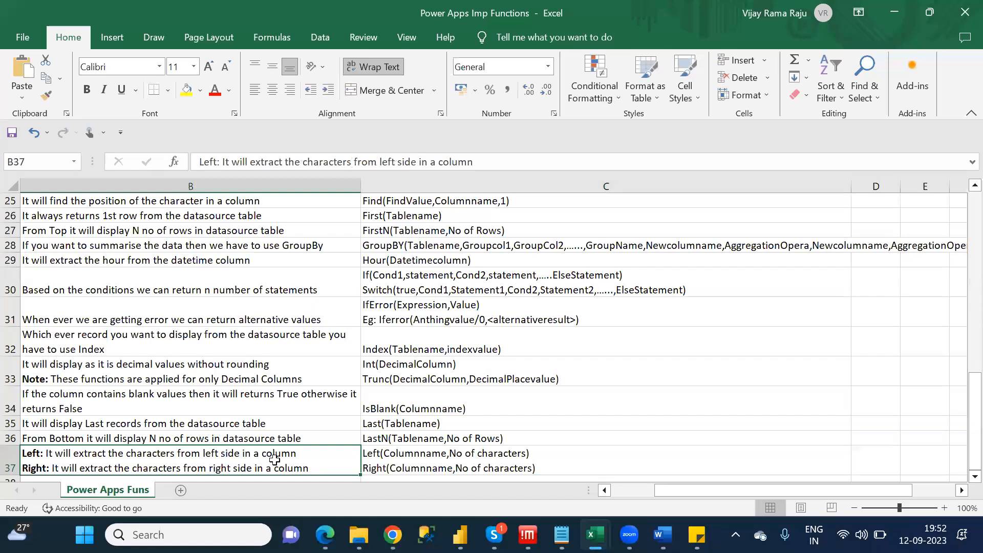
- Check the next L category function in the Category_Wise_Functions notes in Notepad and enter "Len" in A38 of the Excel workbook
{"action": "key", "text": "Down"}
{"action": "key", "text": "Left"}
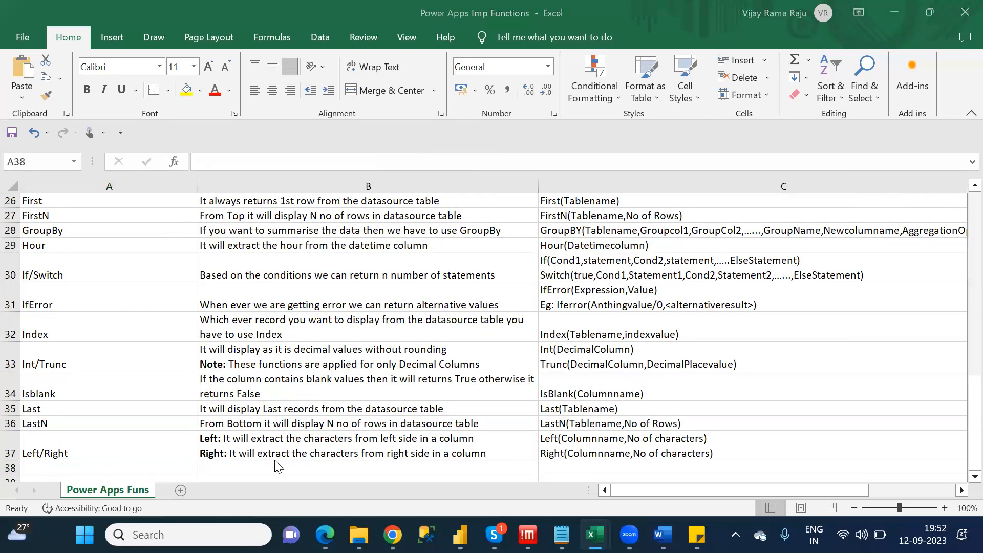
{"action": "key", "text": "alt+Tab"}
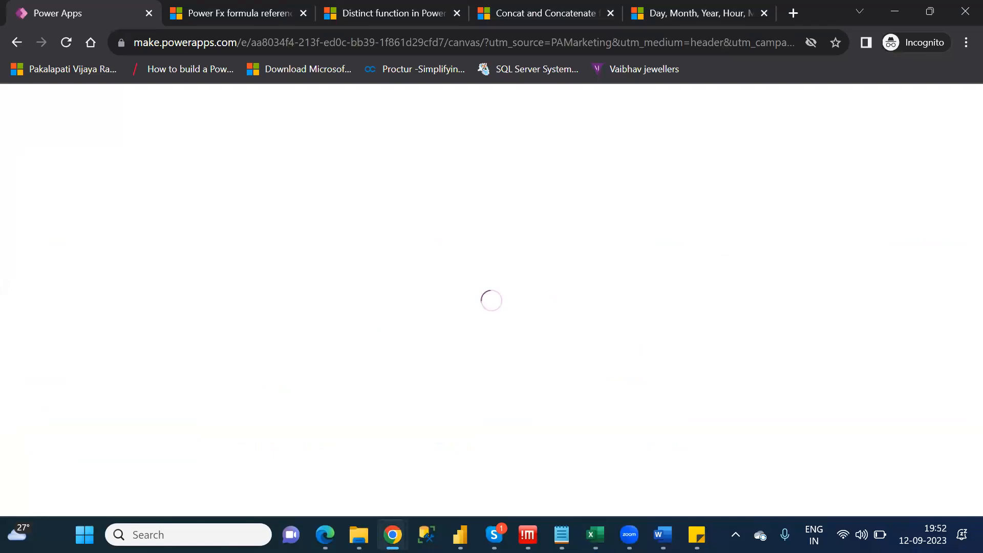
{"action": "key", "text": "alt+Tab"}
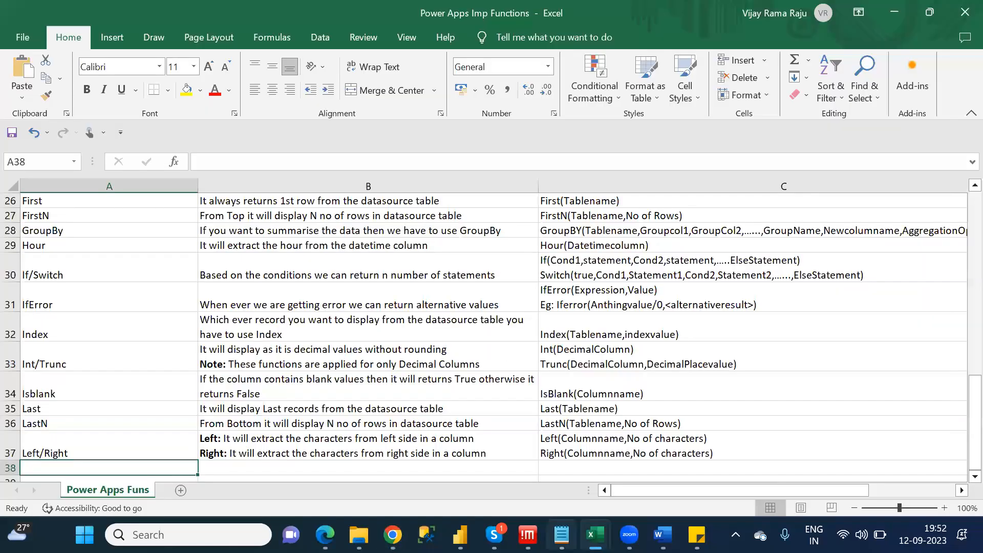
{"action": "key", "text": "alt+Tab"}
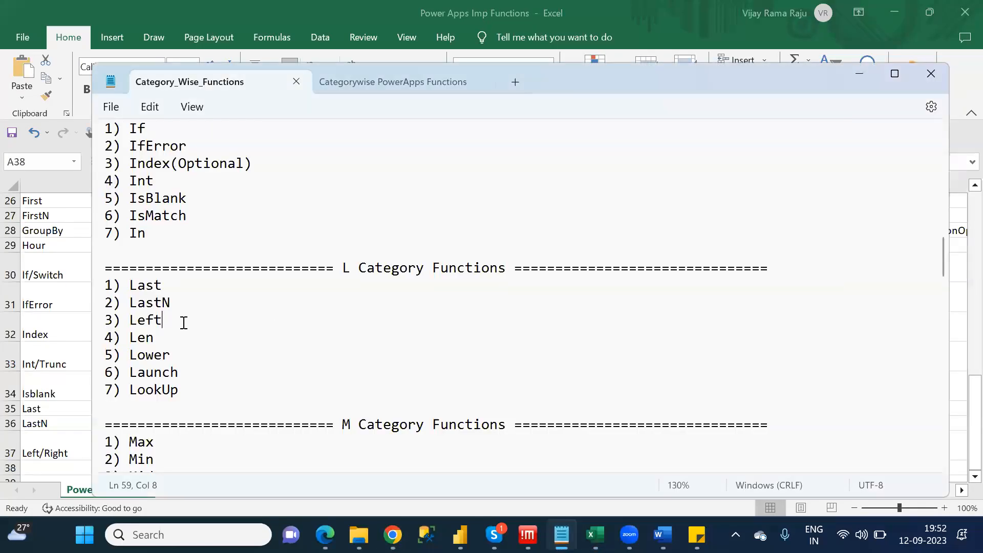
{"action": "double_click", "coordinate": [137, 344]}
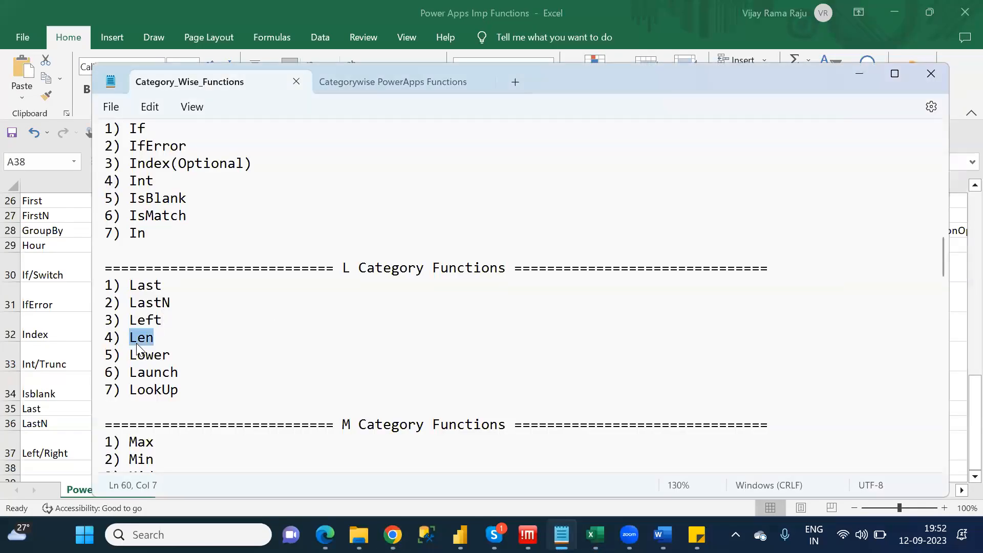
{"action": "key", "text": "alt+Tab"}
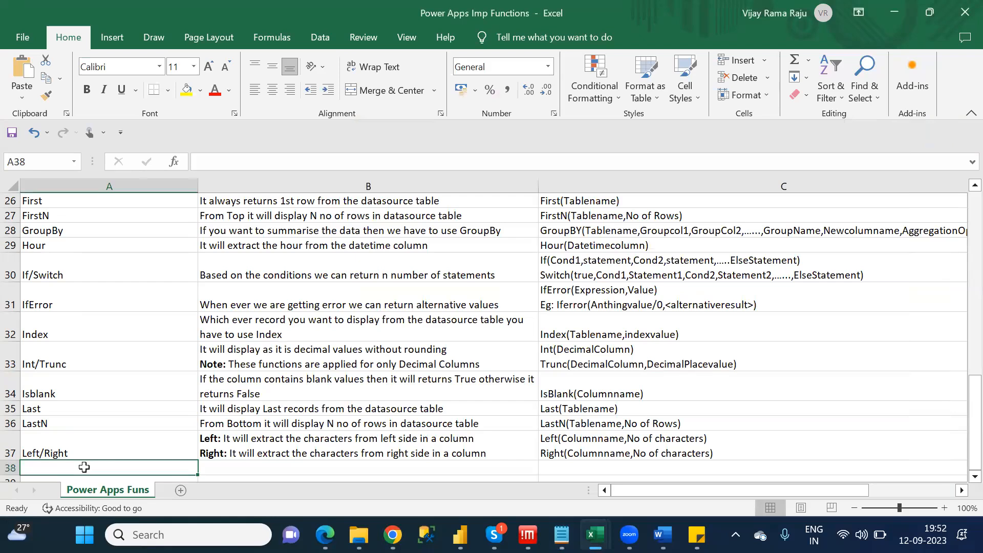
{"action": "type", "text": "Len"}
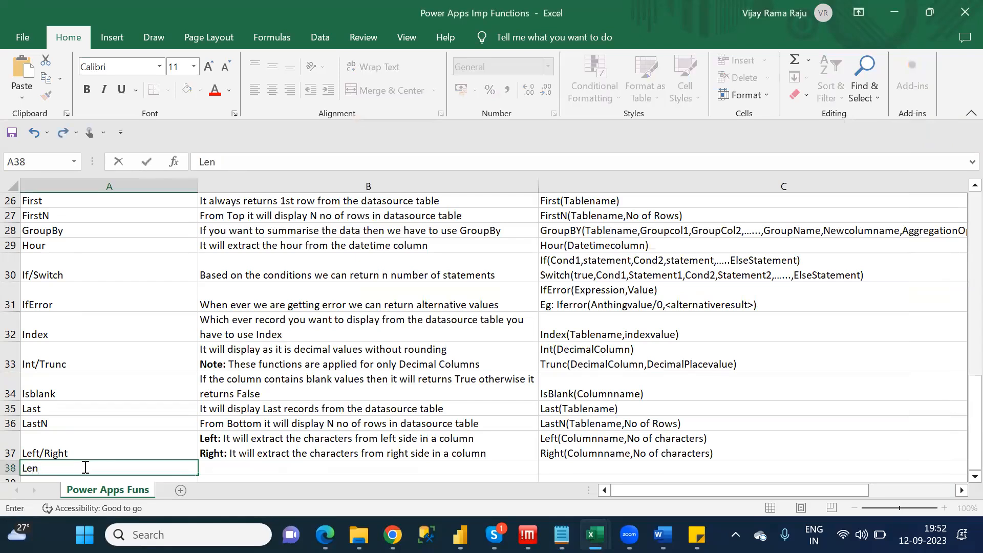
{"action": "key", "text": "Tab"}
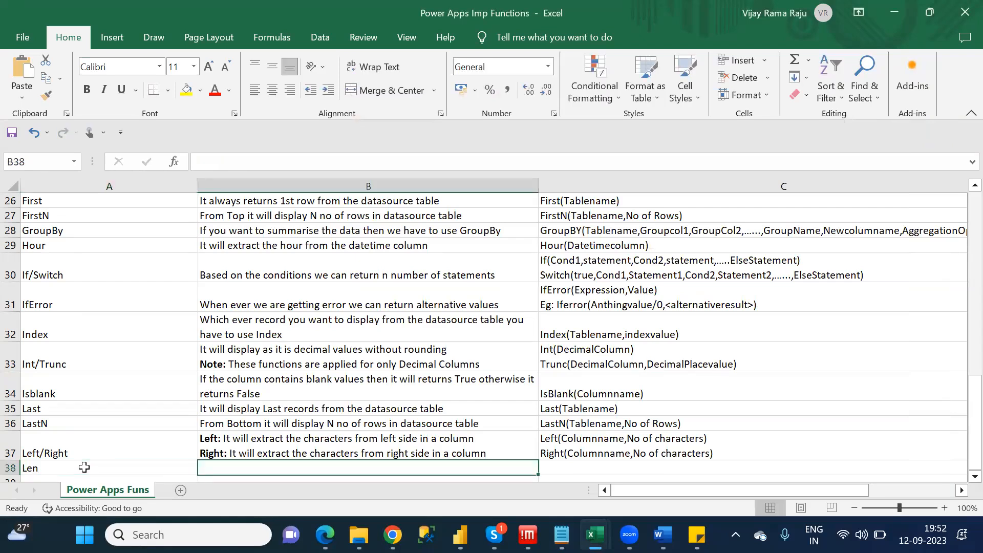
- Enter the Len description "It will calculate total no of characters in a column" in B38
{"action": "type", "text": "It will calu"}
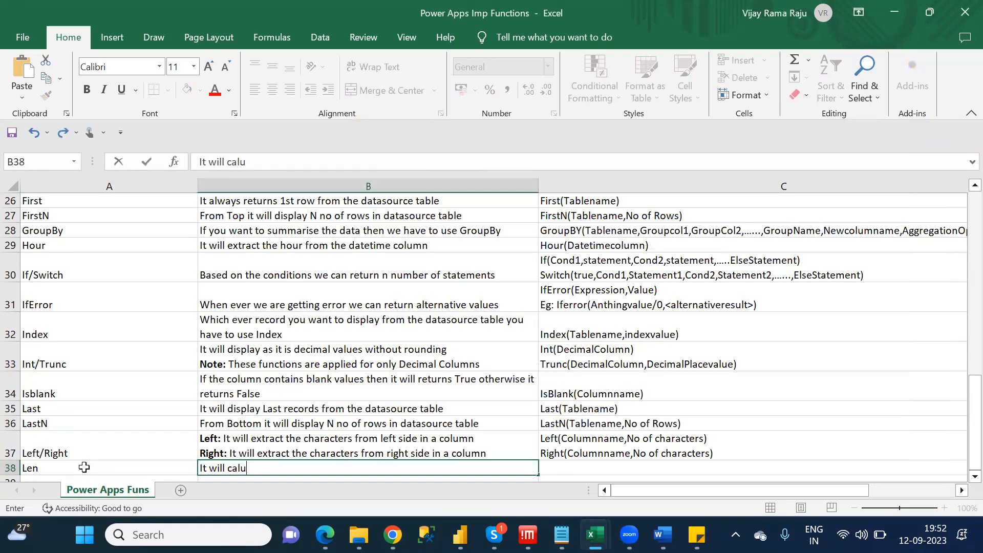
{"action": "key", "text": "BackSpace"}
{"action": "type", "text": "c"}
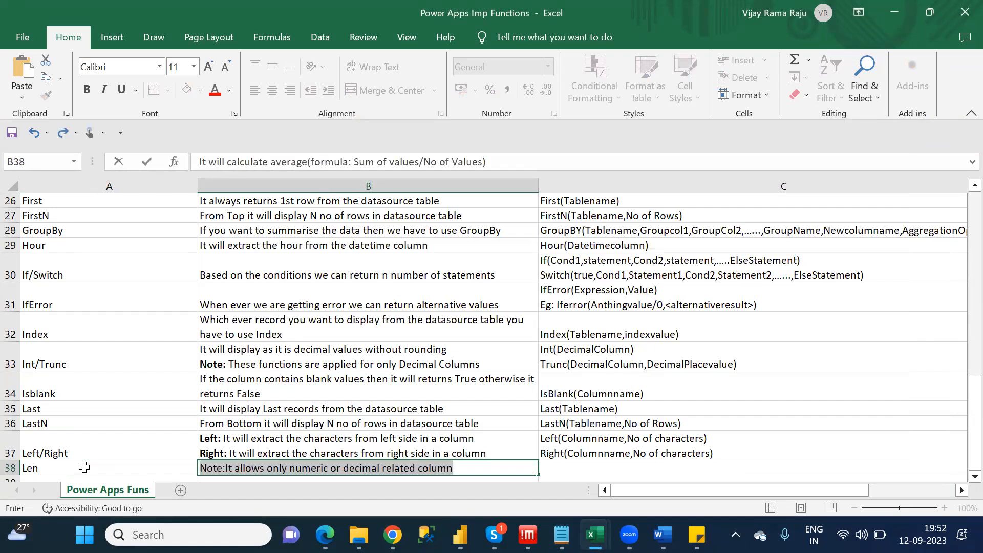
{"action": "type", "text": "ulate total no of characters in a column"}
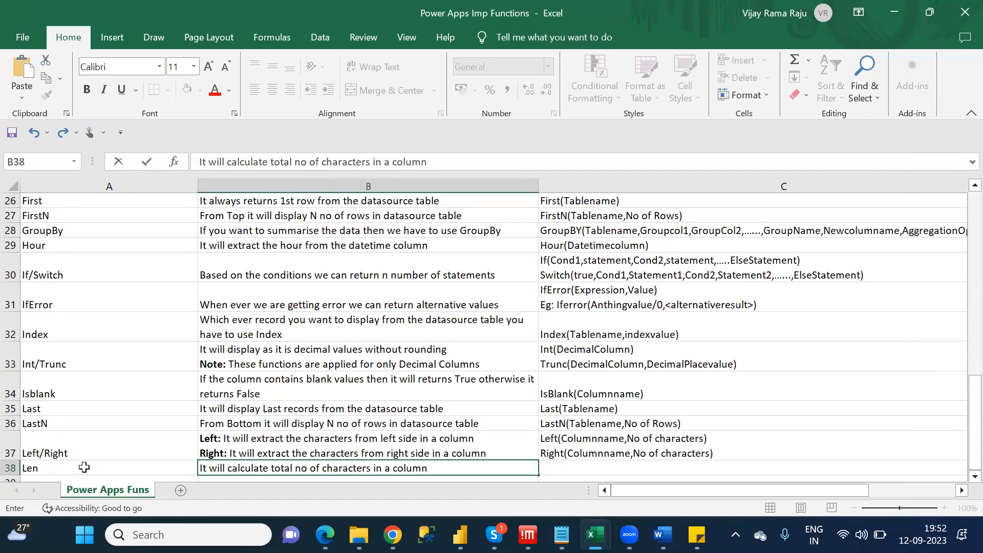
{"action": "key", "text": "Tab"}
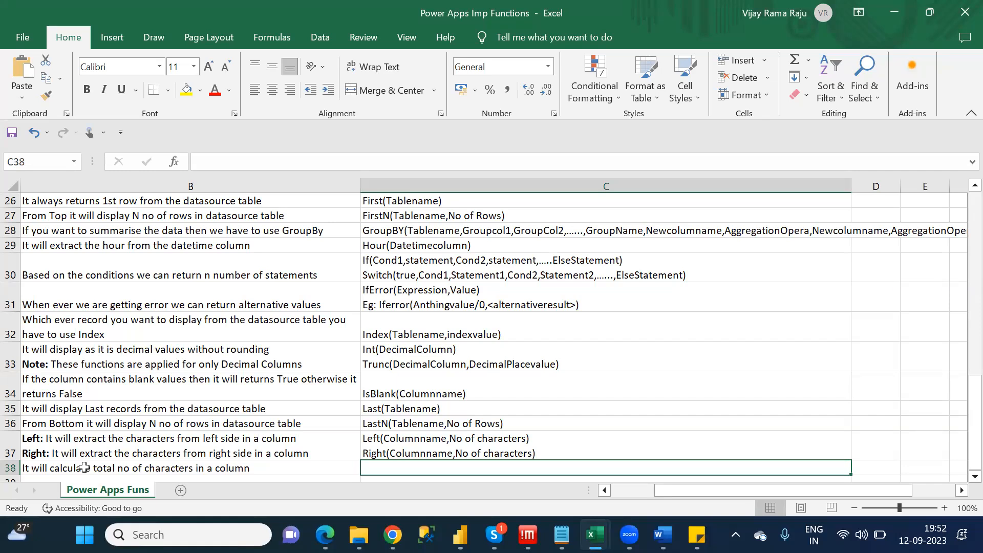
- Enter the syntax "Len(Columnname)" in C38
{"action": "key", "text": "alt+Tab"}
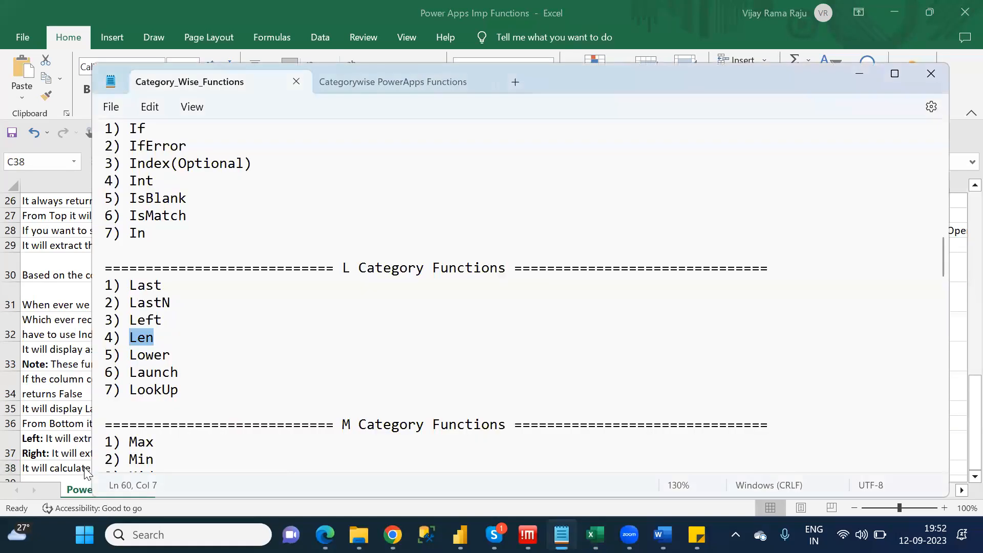
{"action": "key", "text": "alt+Tab"}
{"action": "type", "text": "Len"}
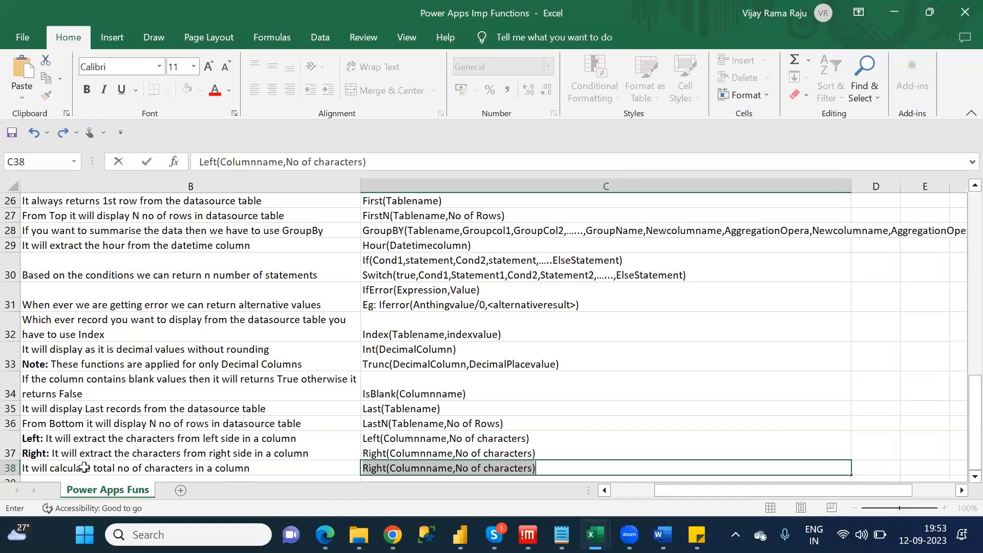
{"action": "type", "text": "("}
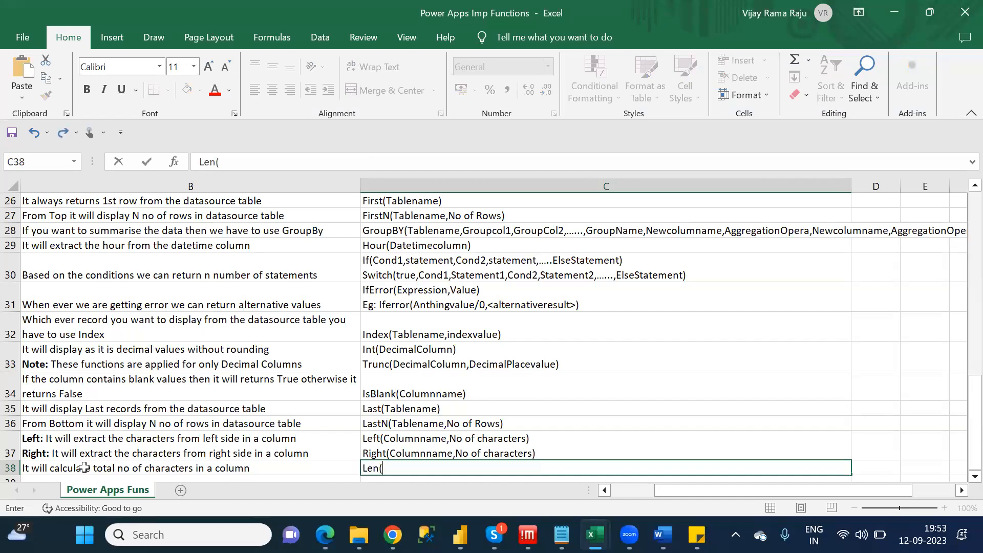
{"action": "type", "text": "Columnname)"}
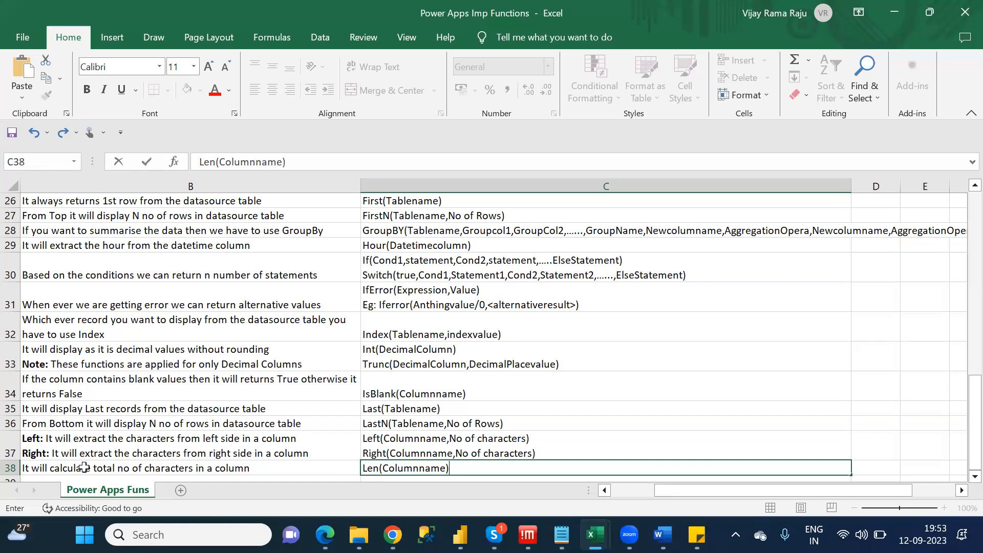
{"action": "key", "text": "Return"}
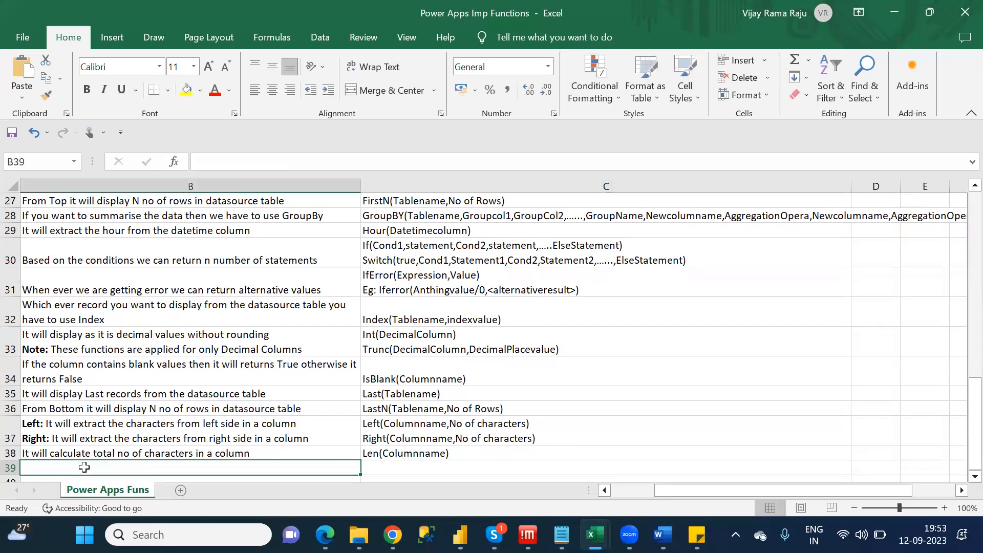
- Check the function list in Notepad and enter the combined function name "Lower/Upper" in A39 of the Excel workbook
{"action": "key", "text": "Left"}
{"action": "key", "text": "alt+Tab"}
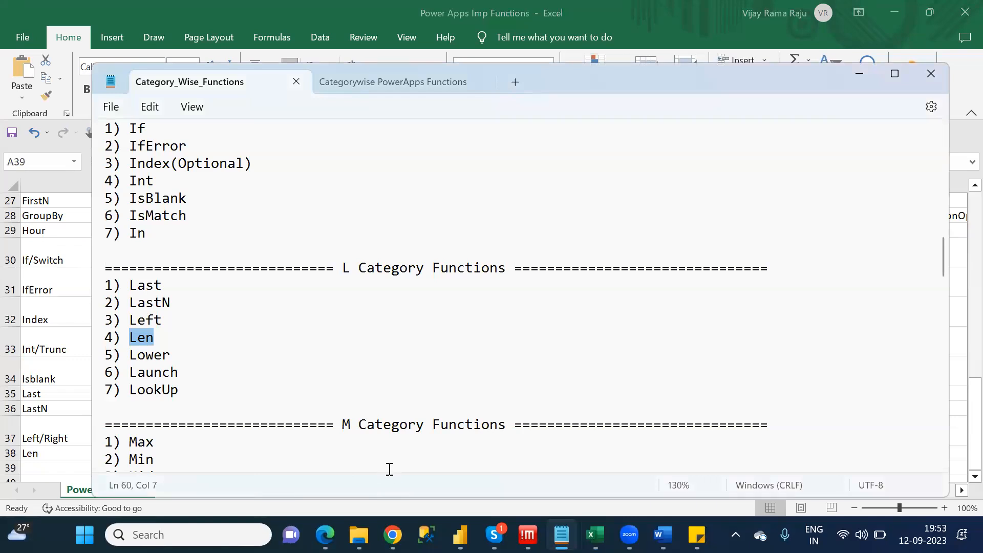
{"action": "left_click", "coordinate": [70, 465]}
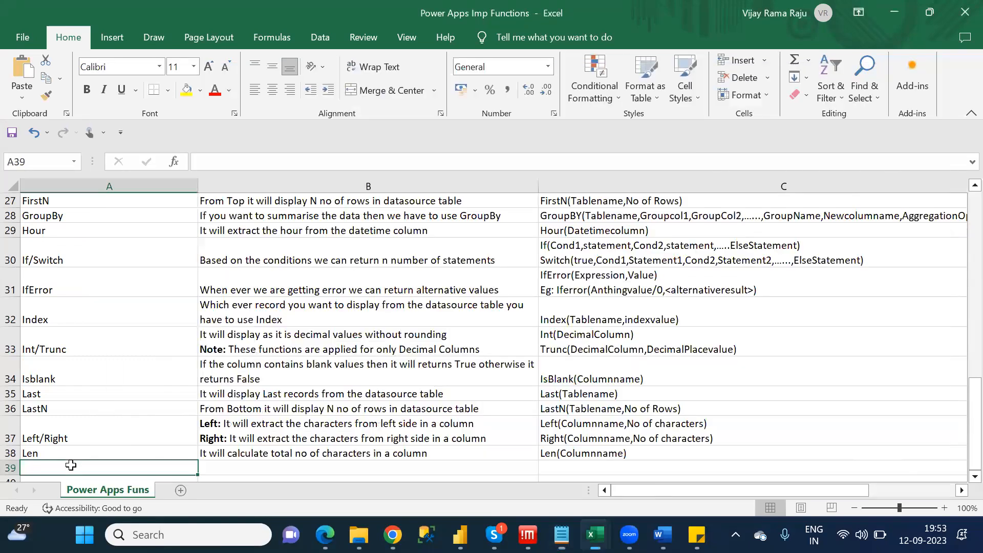
{"action": "type", "text": "Lower/"}
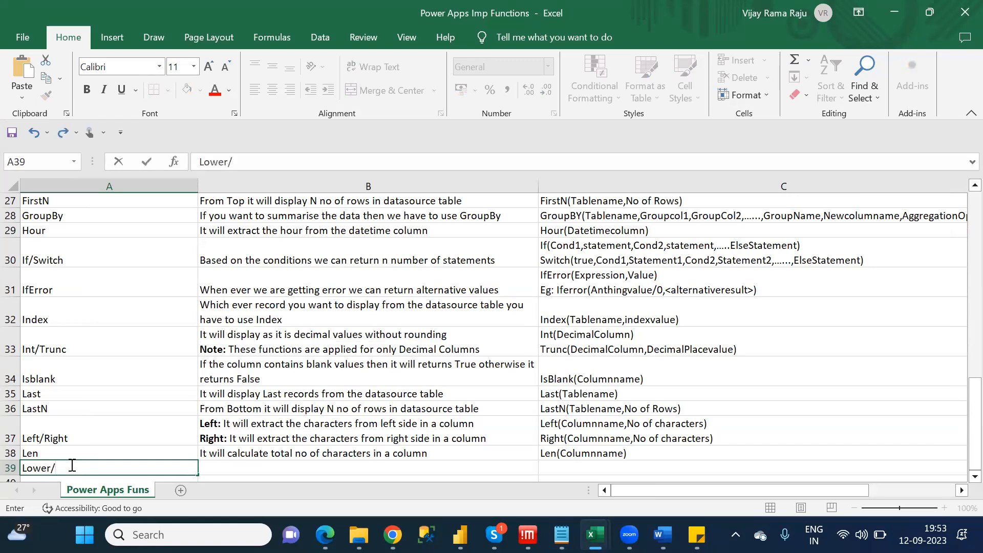
{"action": "type", "text": "Upper"}
{"action": "key", "text": "Tab"}
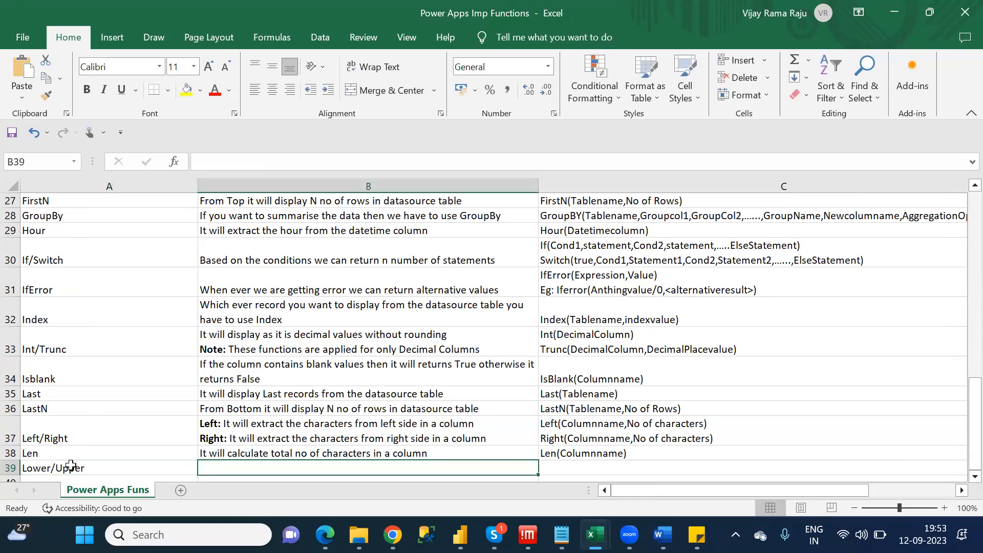
- Describe Lower in B39 with the bold label "Lower:" followed by the regular text "It will convert into small letters in a column"
{"action": "key", "text": "ctrl+b"}
{"action": "type", "text": "Lower"}
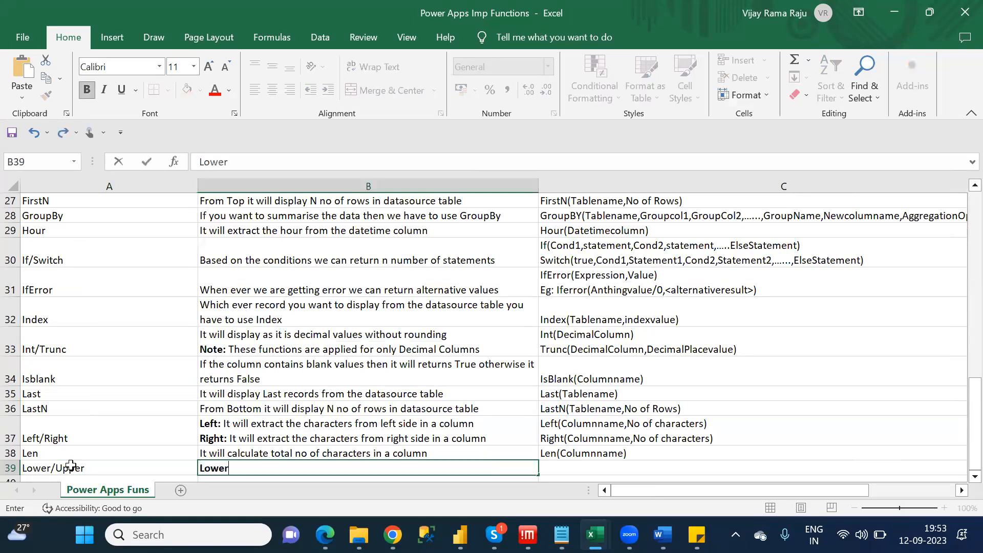
{"action": "type", "text": ":"}
{"action": "key", "text": "ctrl+b"}
{"action": "type", "text": "It wi"}
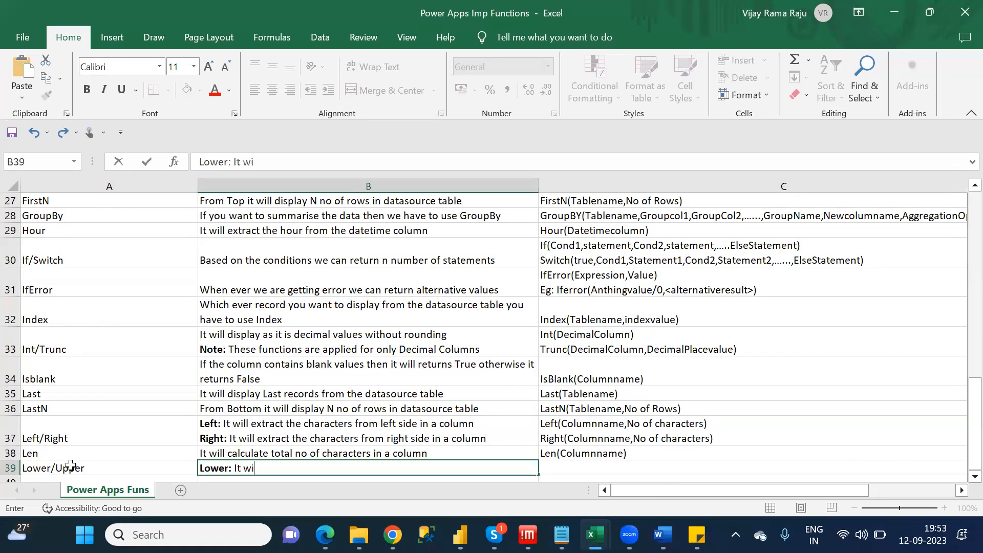
{"action": "type", "text": "ll convert into small let"}
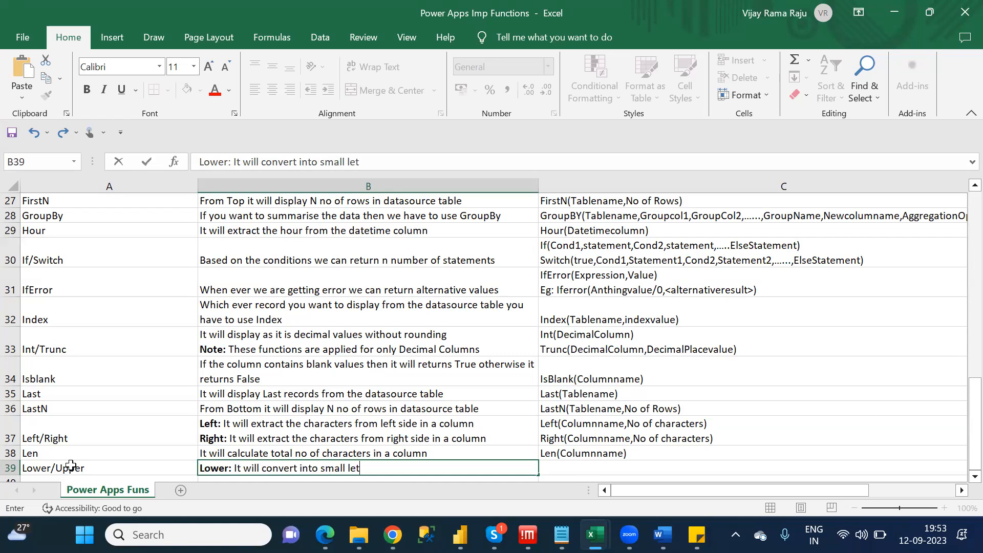
{"action": "type", "text": "ters in a column"}
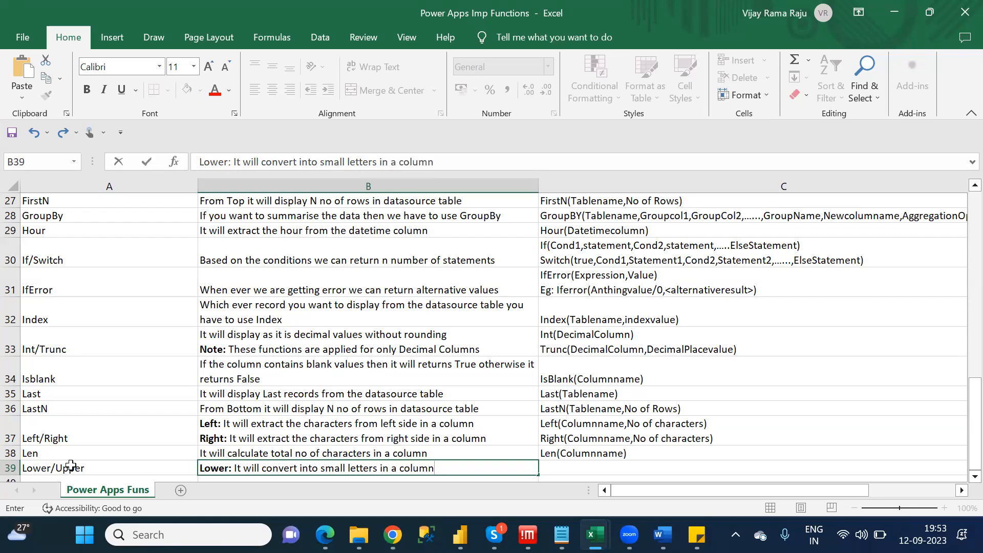
- Start a second line in the Lower/Upper description in B39 with the bold label "Upper:"
{"action": "key", "text": "shift+Home"}
{"action": "key", "text": "BackSpace"}
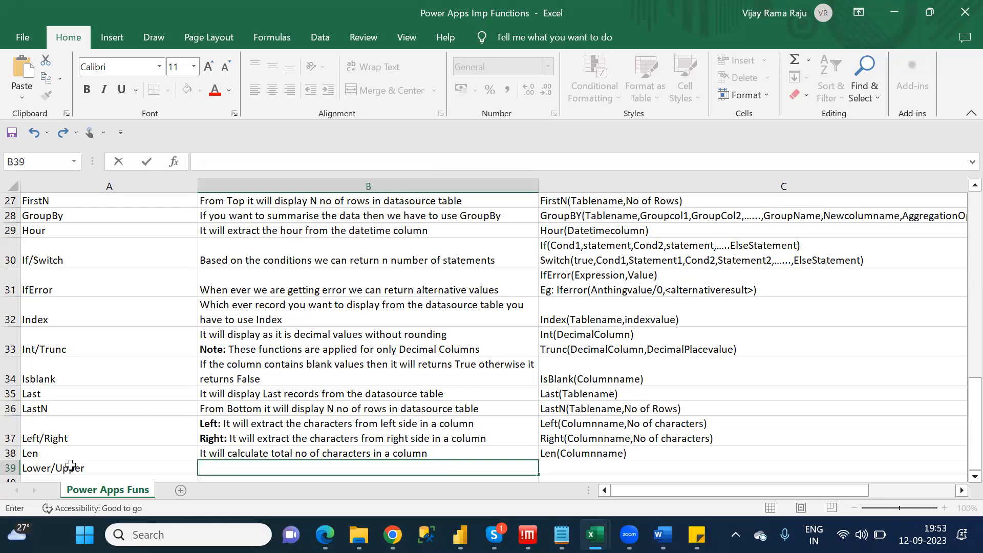
{"action": "key", "text": "ctrl+b"}
{"action": "type", "text": "U"}
{"action": "type", "text": "pper:"}
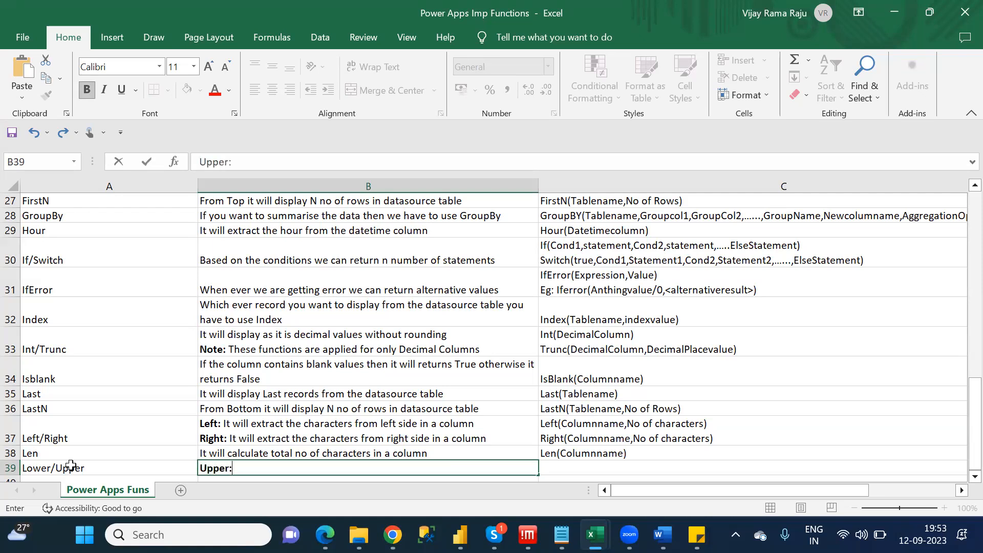
- Complete the Upper line in B39 with the regular text "It will convert into capital letters in a column"
{"action": "key", "text": "ctrl+b"}
{"action": "type", "text": "It will "}
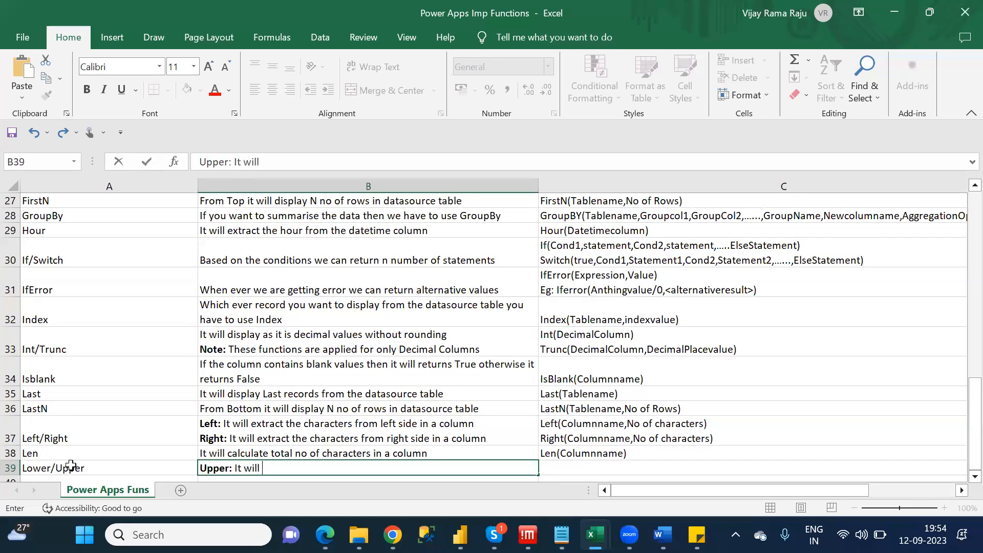
{"action": "type", "text": "convert into"}
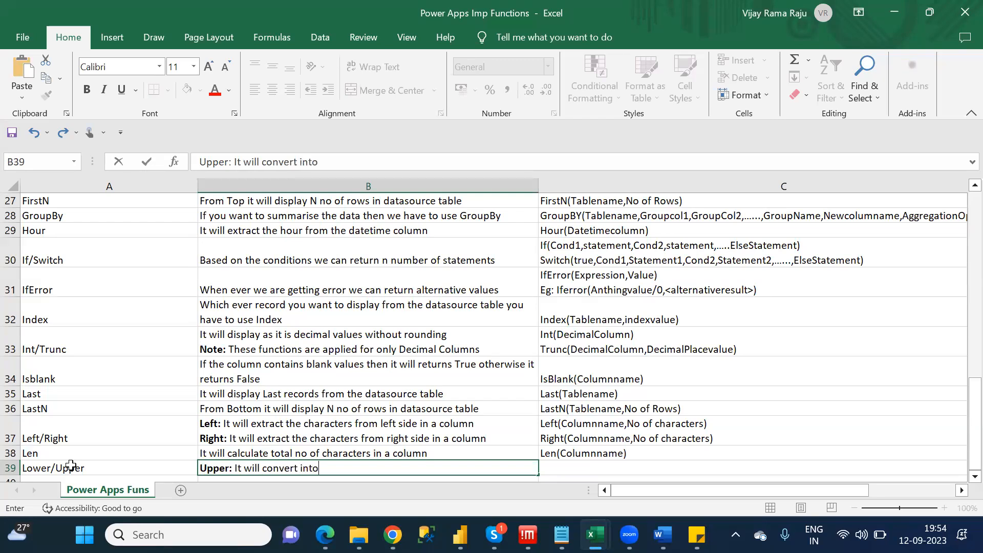
{"action": "type", "text": " cha"}
{"action": "key", "text": "BackSpace"}
{"action": "key", "text": "BackSpace"}
{"action": "type", "text": "apital letter "}
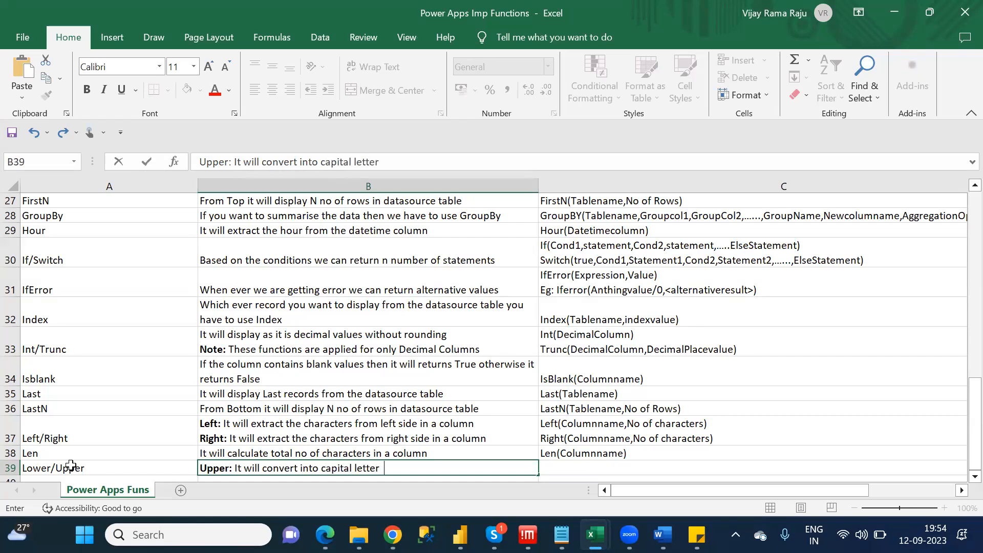
{"action": "type", "text": " in a c"}
{"action": "key", "text": "BackSpace"}
{"action": "type", "text": "olumn"}
{"action": "key", "text": "ctrl+Return"}
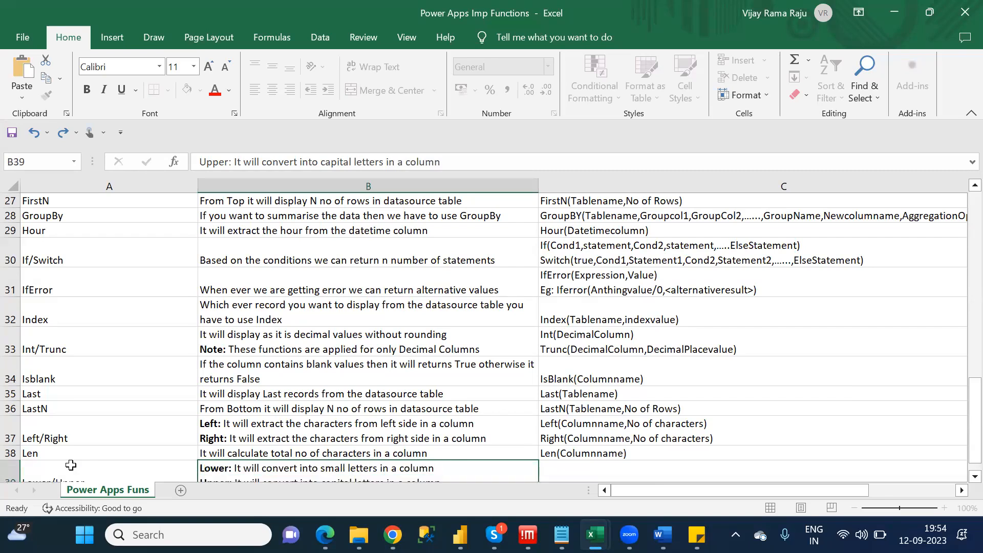
- Enter the syntaxes "Lower(Columnname)" and "Upper(Columnname)" on two separate lines in C39
{"action": "key", "text": "Tab"}
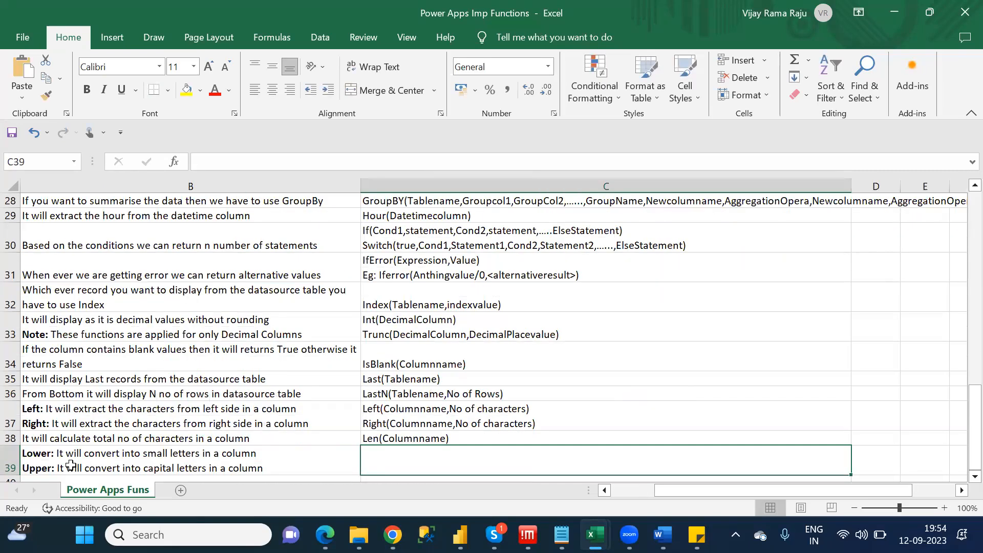
{"action": "type", "text": "Lower(Columnname)"}
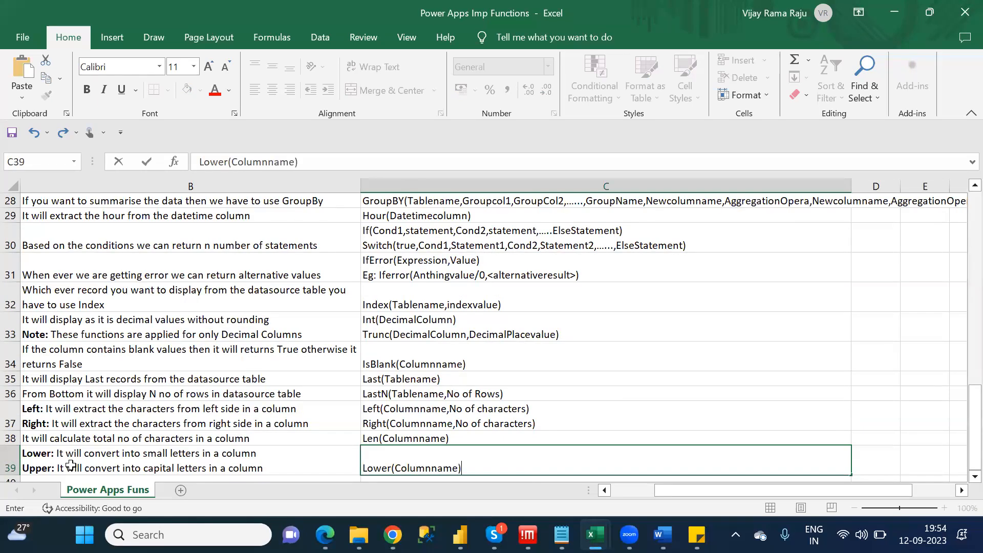
{"action": "key", "text": "BackSpace"}
{"action": "key", "text": "BackSpace"}
{"action": "key", "text": "BackSpace"}
{"action": "key", "text": "BackSpace"}
{"action": "key", "text": "BackSpace"}
{"action": "key", "text": "BackSpace"}
{"action": "key", "text": "BackSpace"}
{"action": "key", "text": "BackSpace"}
{"action": "key", "text": "BackSpace"}
{"action": "key", "text": "BackSpace"}
{"action": "key", "text": "BackSpace"}
{"action": "key", "text": "BackSpace"}
{"action": "key", "text": "BackSpace"}
{"action": "key", "text": "BackSpace"}
{"action": "key", "text": "BackSpace"}
{"action": "key", "text": "BackSpace"}
{"action": "key", "text": "BackSpace"}
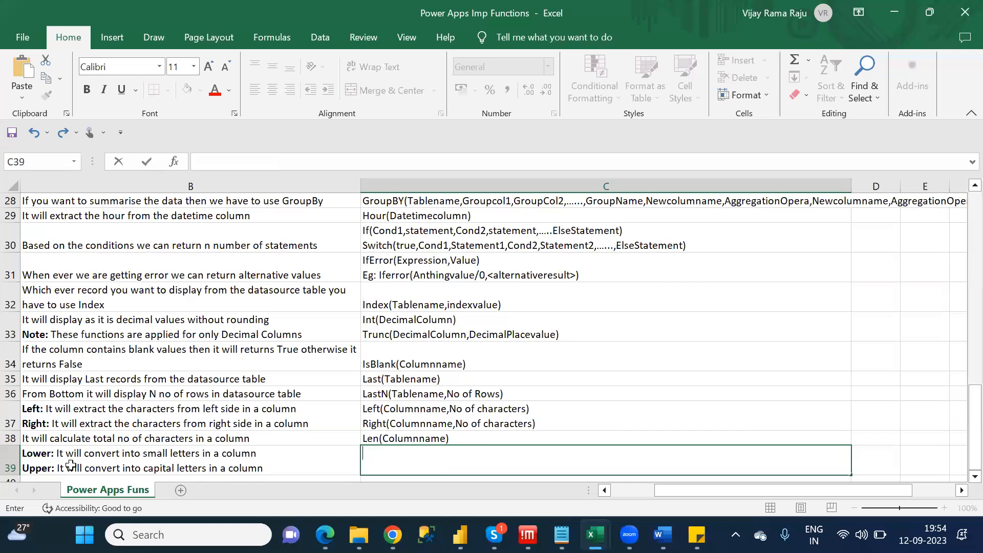
{"action": "type", "text": "Lower(Columnname)"}
{"action": "key", "text": "alt+Return"}
{"action": "type", "text": "Upper"}
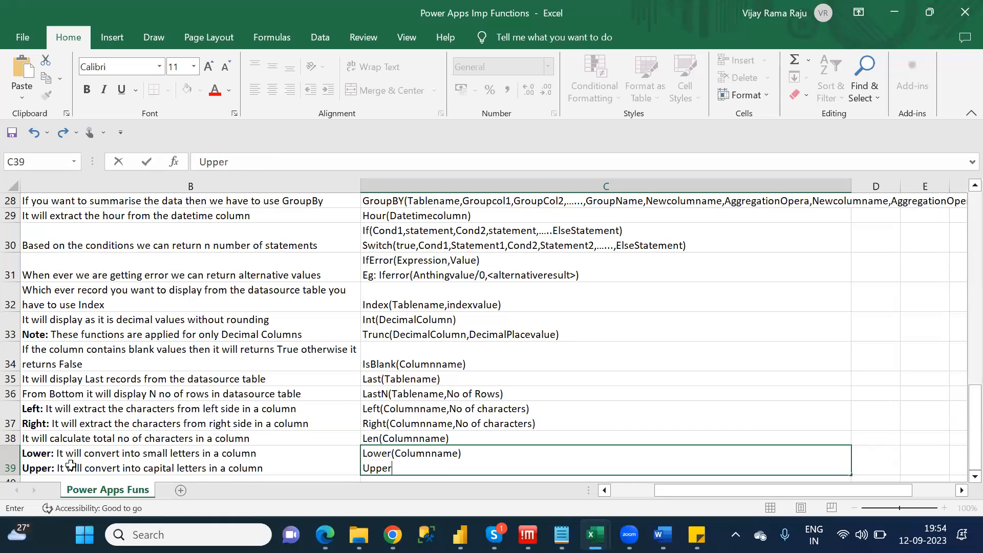
{"action": "type", "text": "(Columnname"}
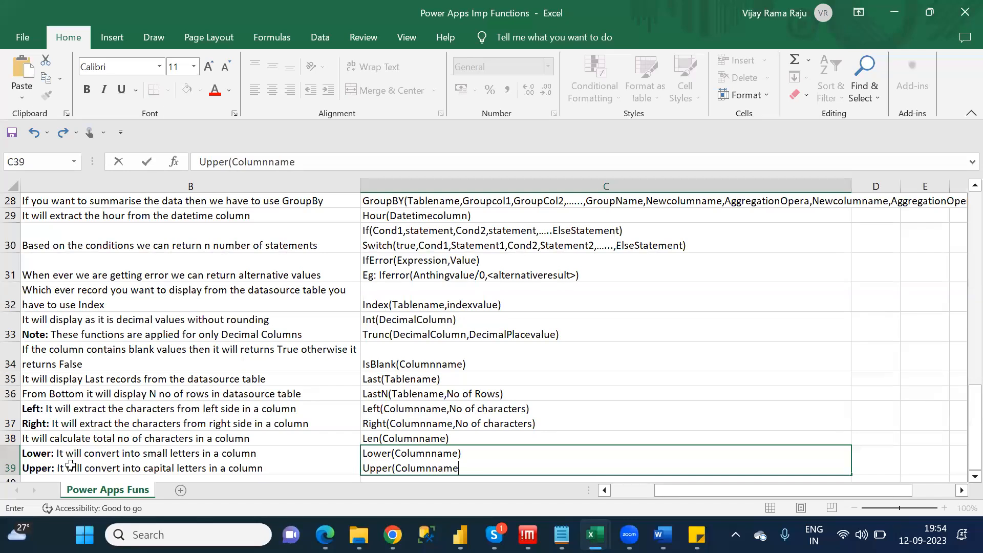
{"action": "type", "text": ")"}
{"action": "key", "text": "Return"}
- Check the L category functions in the Notepad list and enter the function name "Launch" in A40 of the Excel workbook
{"action": "left_click", "coordinate": [71, 465]}
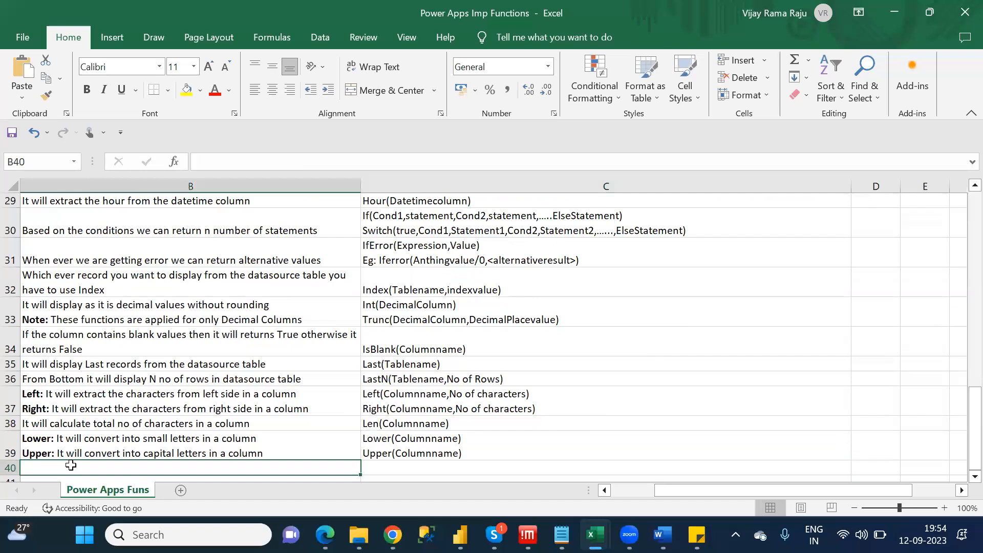
{"action": "key", "text": "Left"}
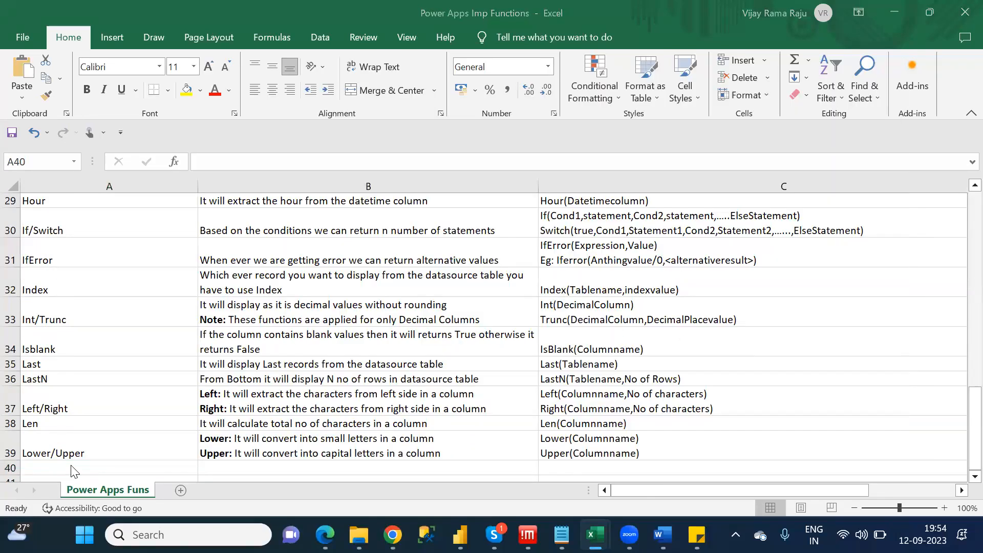
{"action": "key", "text": "alt+Tab"}
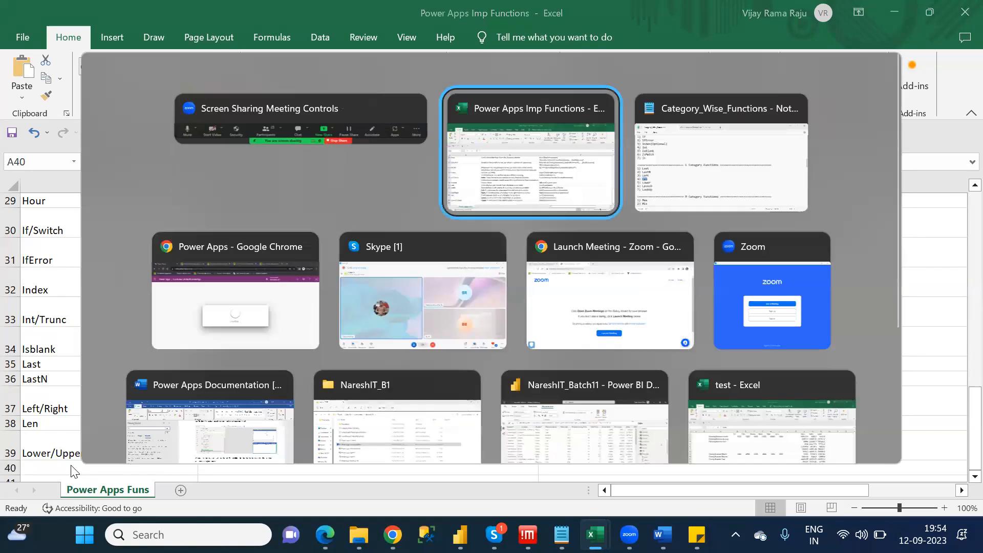
{"action": "key", "text": "alt+Tab"}
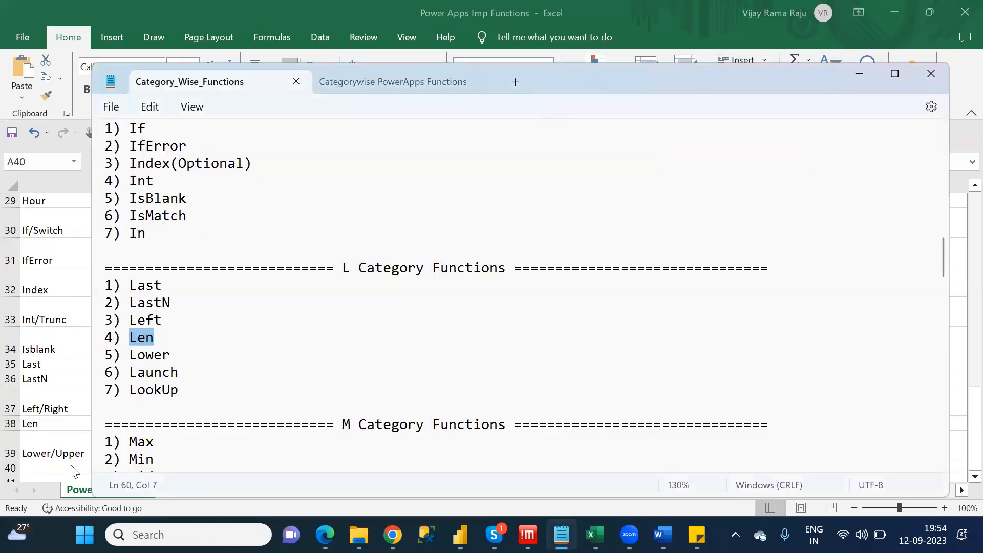
{"action": "key", "text": "Down"}
{"action": "key", "text": "Down"}
{"action": "key", "text": "alt+Tab"}
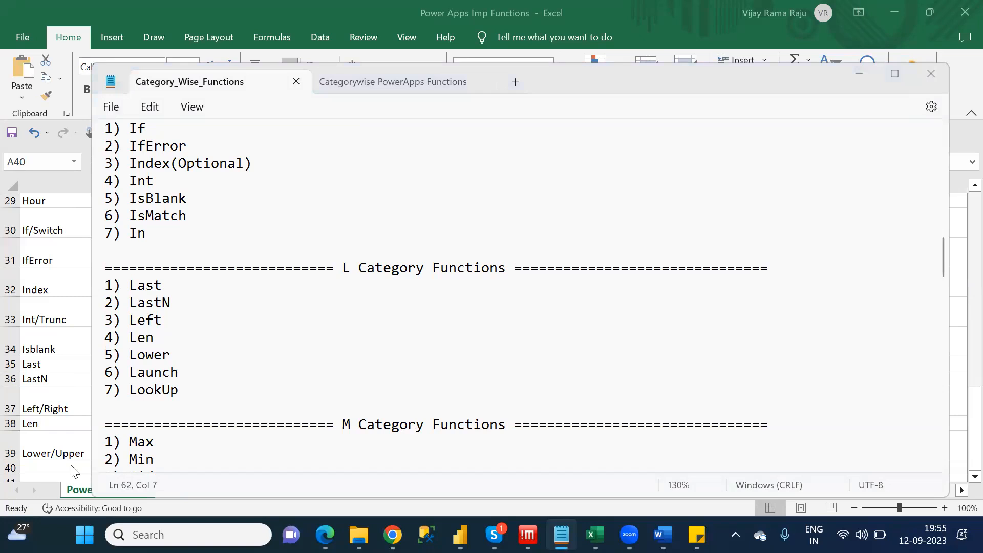
{"action": "key", "text": "alt+Tab"}
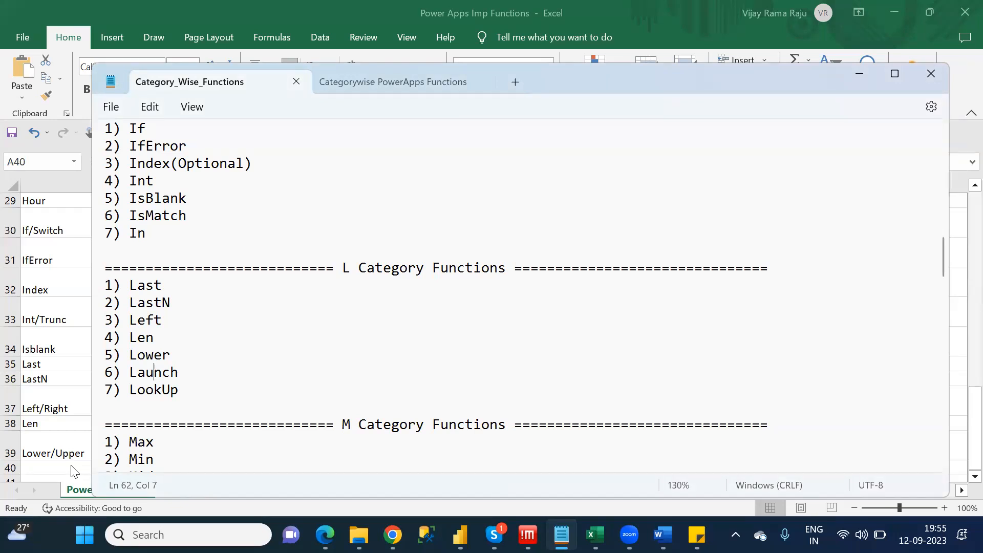
{"action": "left_click", "coordinate": [72, 470]}
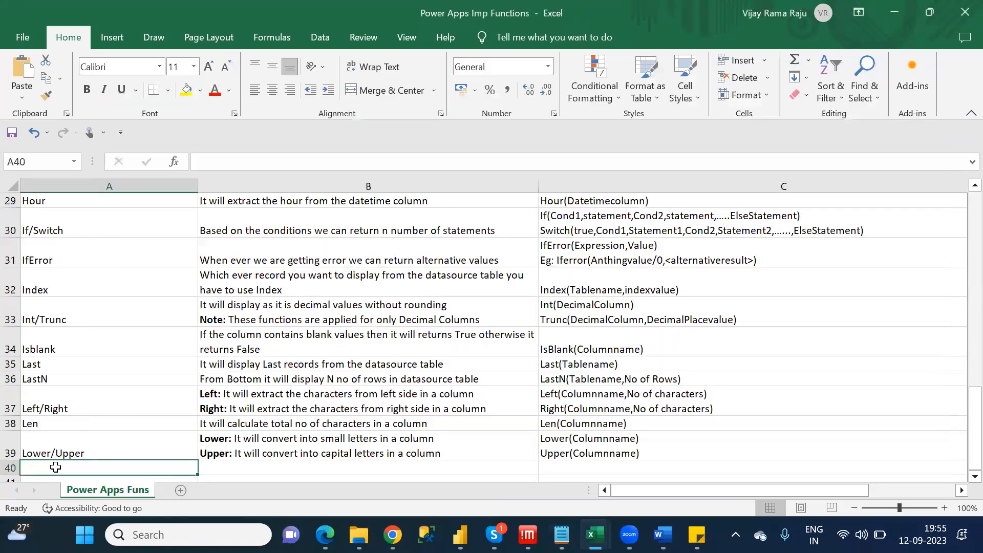
{"action": "type", "text": "Launch"}
{"action": "key", "text": "Tab"}
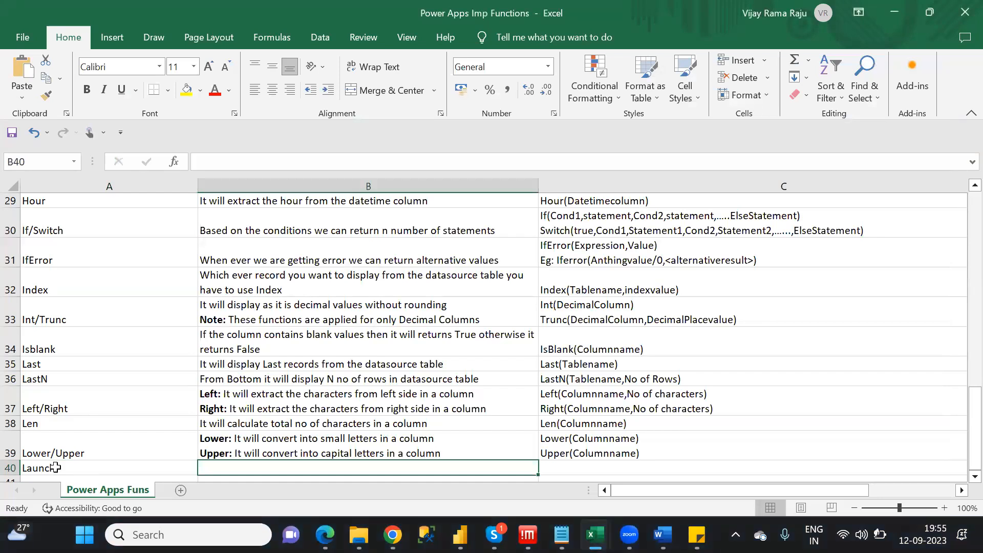
- Enter the Launch description "What ever url you mentioned that it will open in a new tab" in B40
{"action": "type", "text": "It wil"}
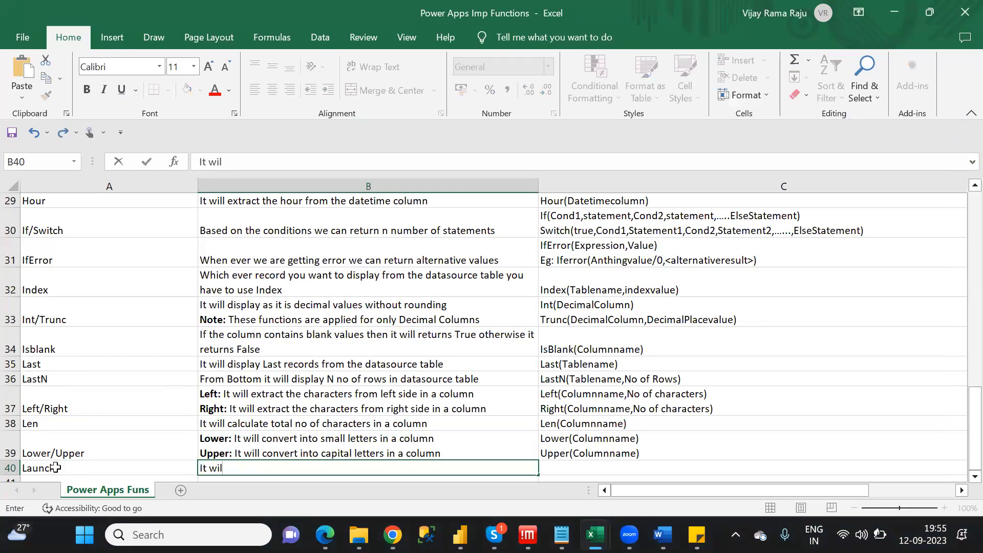
{"action": "key", "text": "BackSpace"}
{"action": "key", "text": "BackSpace"}
{"action": "key", "text": "BackSpace"}
{"action": "key", "text": "BackSpace"}
{"action": "key", "text": "BackSpace"}
{"action": "key", "text": "BackSpace"}
{"action": "type", "text": "What ever url you mentioned that it will open in a"}
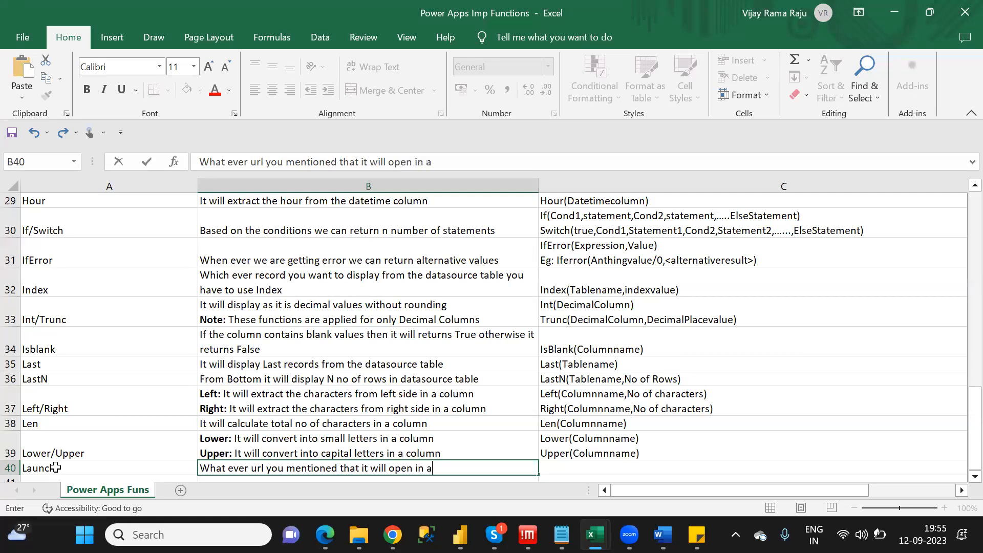
{"action": "type", "text": " new tabl"}
{"action": "key", "text": "BackSpace"}
{"action": "key", "text": "Tab"}
- Enter the syntax Launch("url") in C40
{"action": "scroll", "coordinate": [55, 468], "scroll_direction": "right", "scroll_amount": 1}
{"action": "type", "text": "L"}
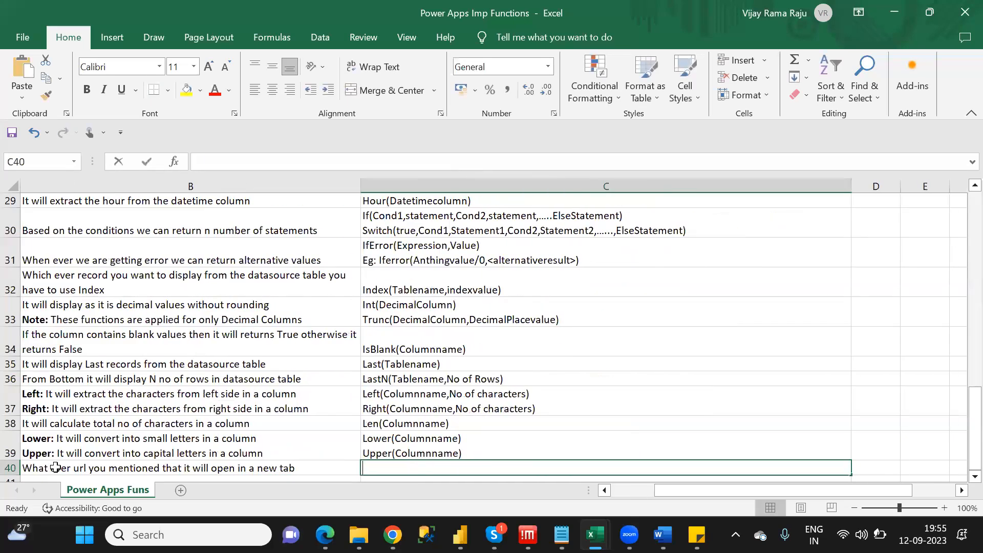
{"action": "type", "text": "aunc"}
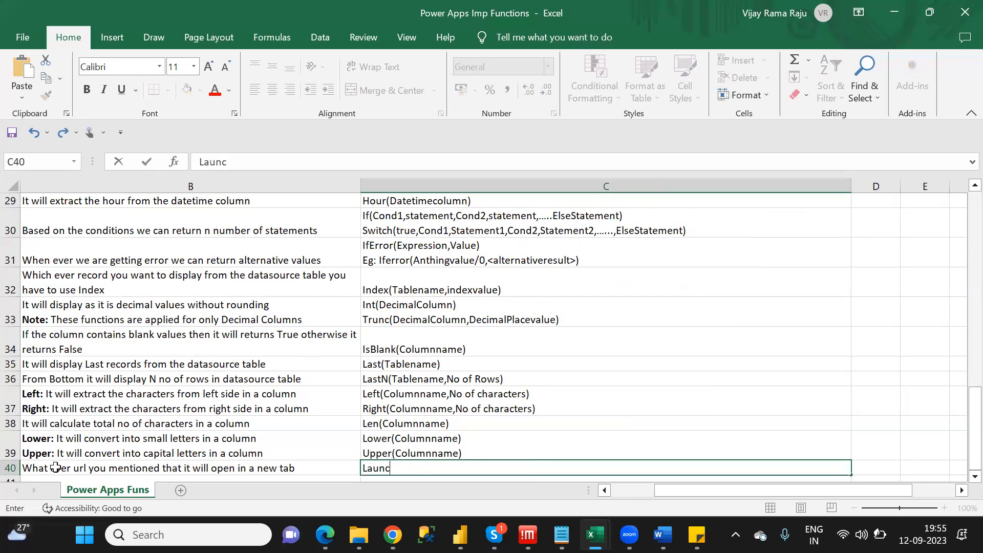
{"action": "type", "text": "h(\"\""}
{"action": "left_click", "coordinate": [56, 467]}
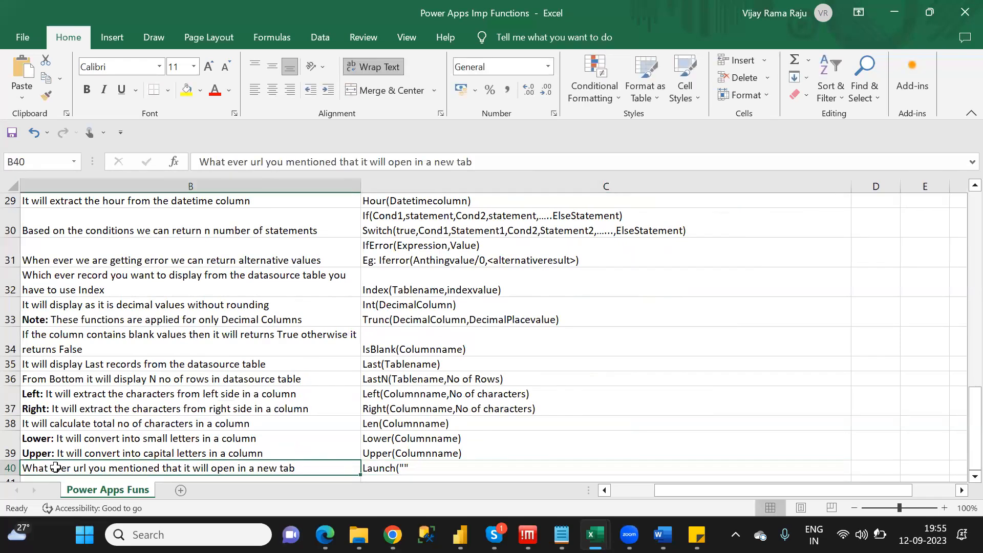
{"action": "left_click", "coordinate": [404, 468]}
{"action": "left_click", "coordinate": [242, 161]}
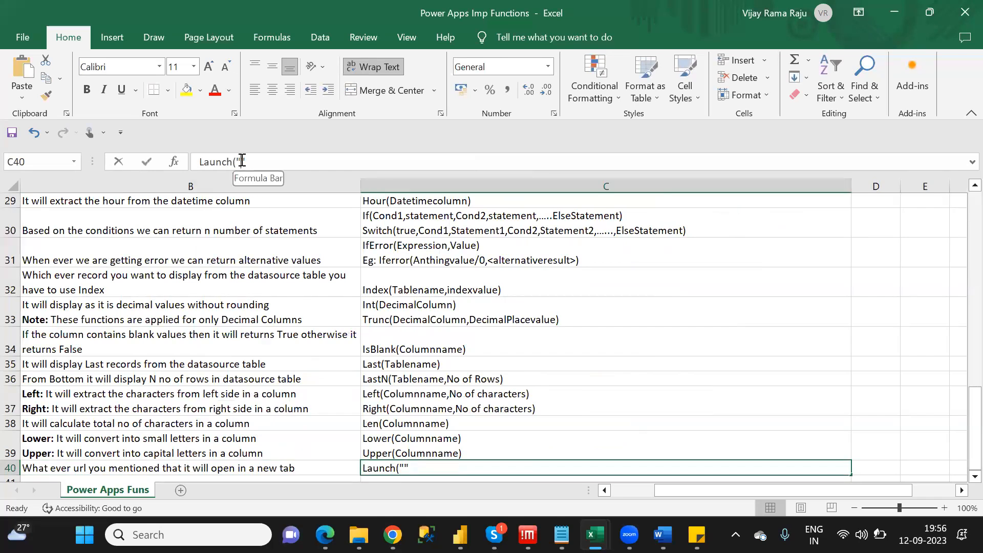
{"action": "left_click", "coordinate": [242, 161]}
{"action": "type", "text": "url\""}
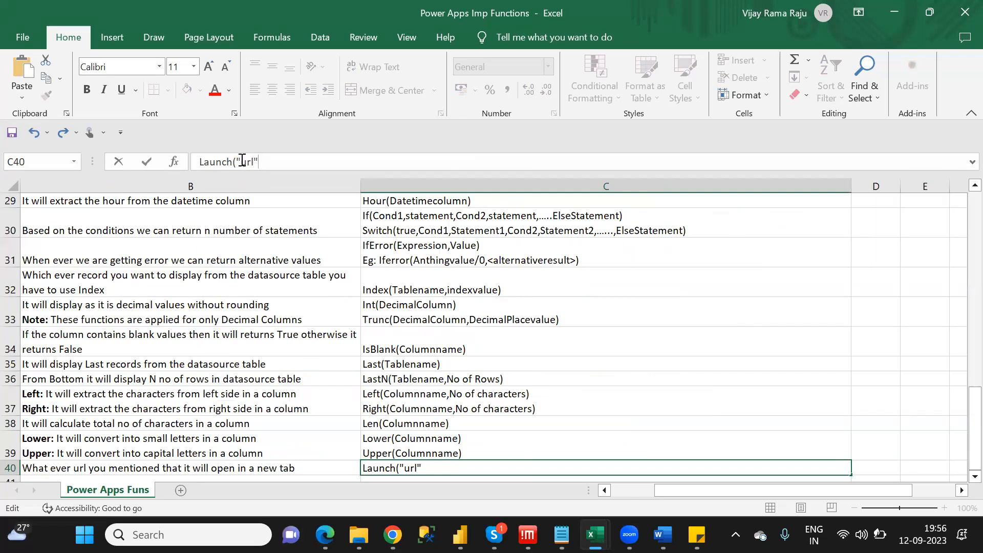
{"action": "type", "text": ")"}
{"action": "left_click", "coordinate": [288, 467]}
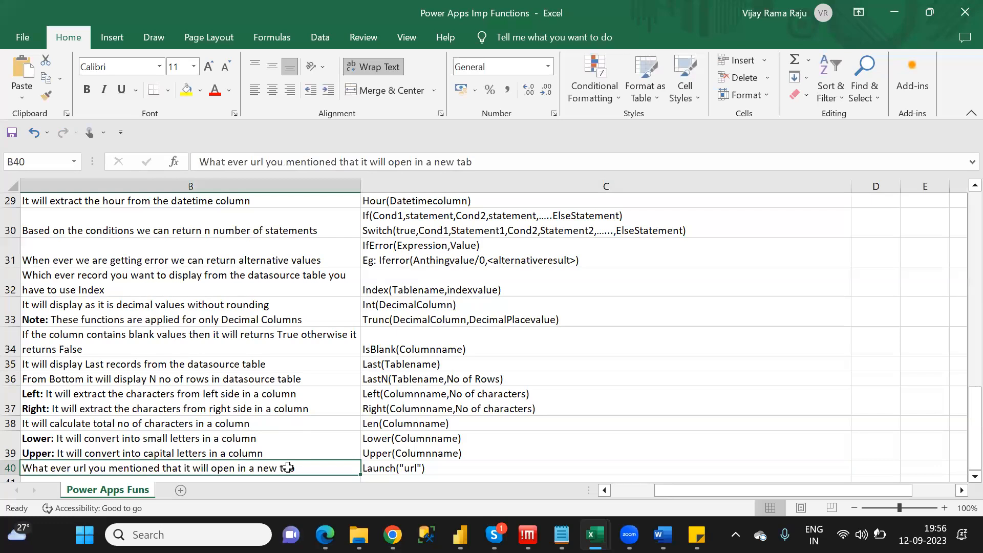
- Check the next L category function in Notepad and enter the name "Lookup" in A41 of the Excel workbook
{"action": "key", "text": "Return"}
{"action": "key", "text": "Left"}
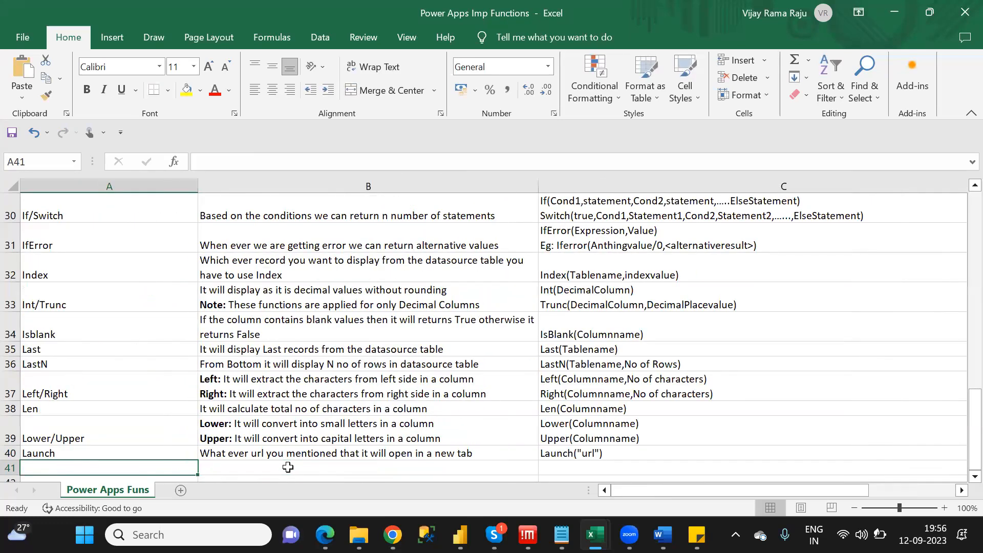
{"action": "key", "text": "alt+Tab"}
{"action": "key", "text": "alt+Tab"}
{"action": "key", "text": "Tab"}
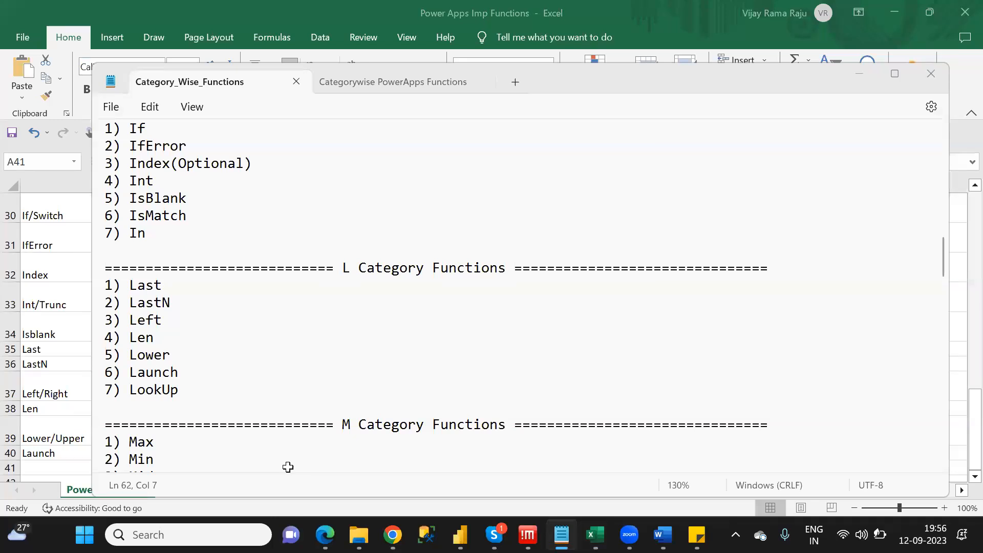
{"action": "key", "text": "alt+Tab"}
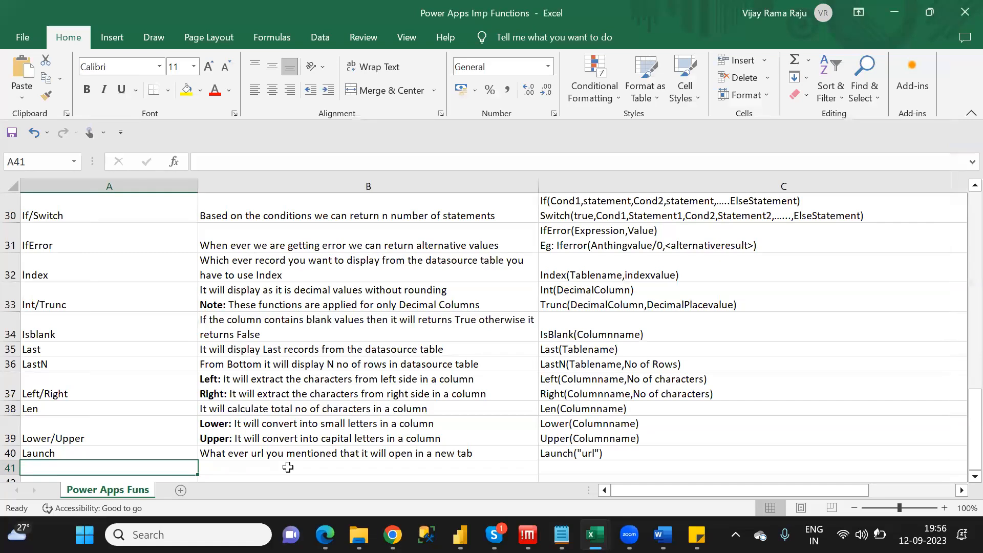
{"action": "type", "text": "L"}
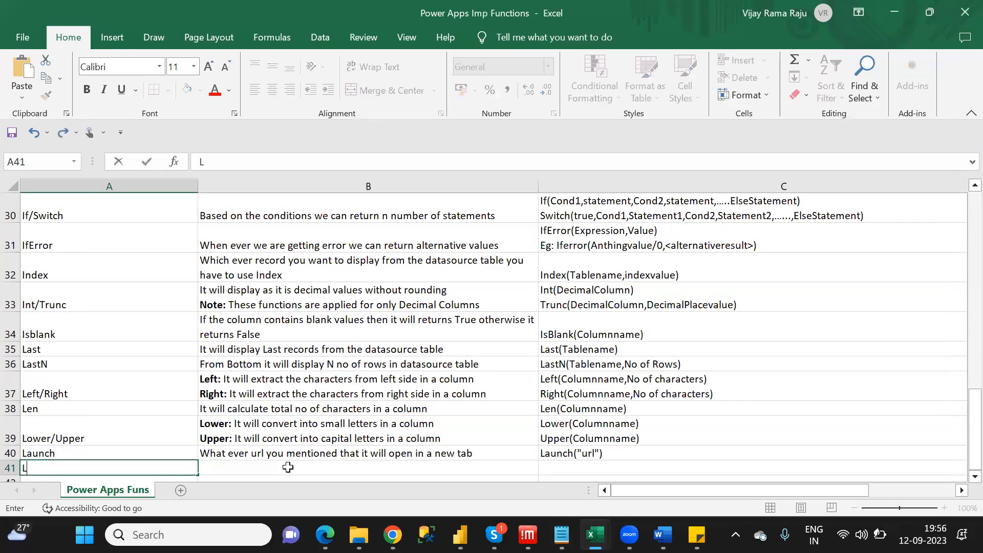
{"action": "type", "text": "ookup"}
{"action": "left_click", "coordinate": [287, 467]}
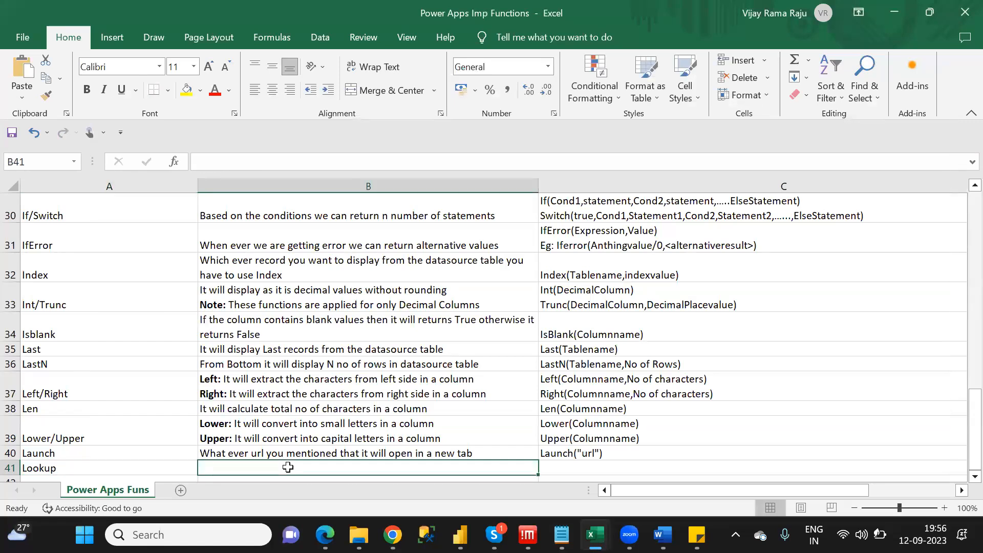
- Enter the Lookup description "It will acts like where condition" in B41 and select the syntax cell C41
{"action": "type", "text": "It"}
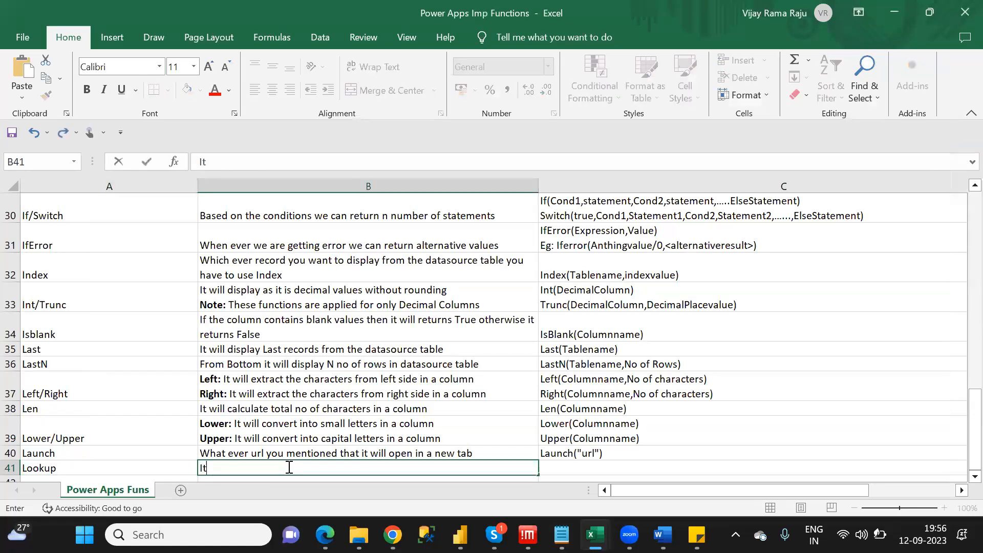
{"action": "key", "text": "BackSpace"}
{"action": "left_click_drag", "start_coordinate": [972, 440], "coordinate": [960, 479]}
{"action": "type", "text": "t will acts like where condition"}
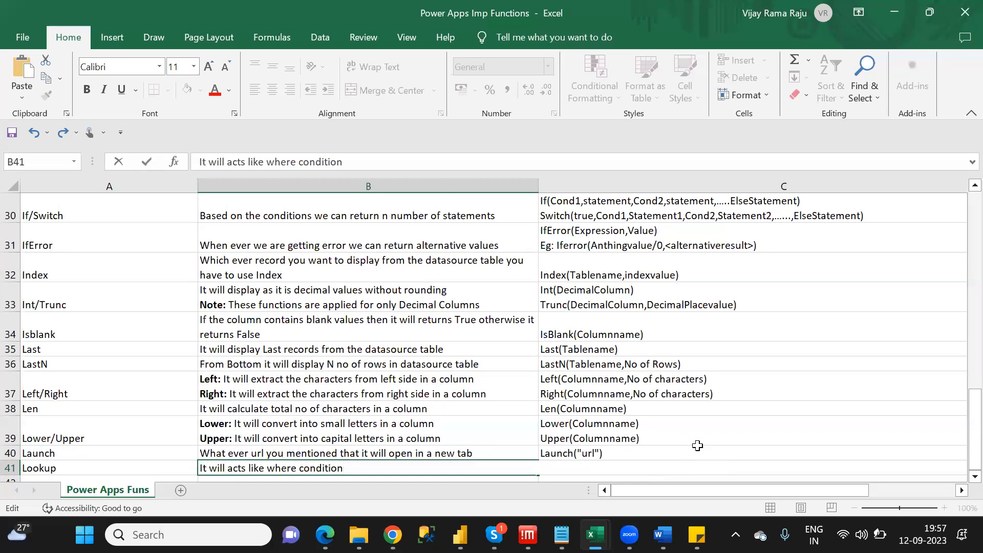
{"action": "left_click", "coordinate": [696, 450]}
{"action": "left_click", "coordinate": [637, 468]}
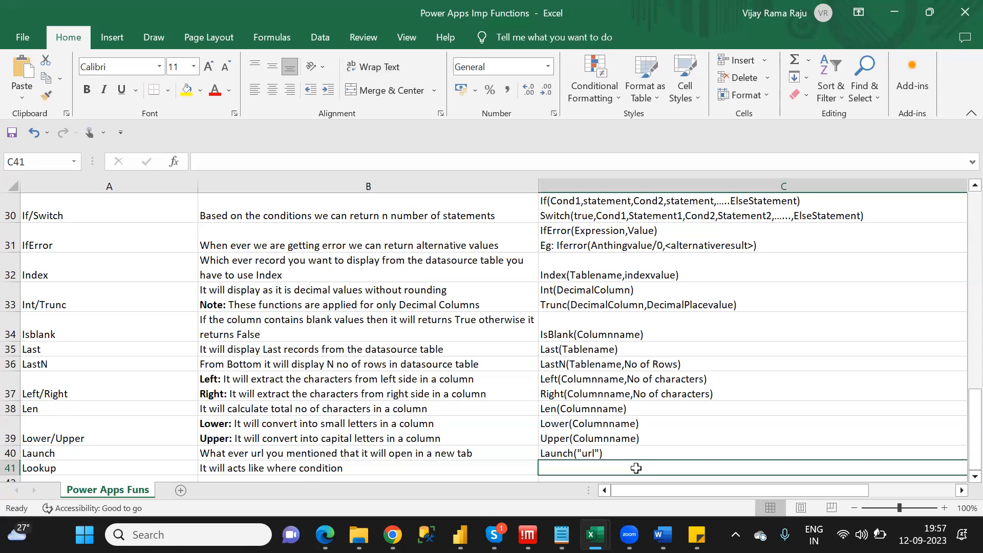
- Enter the Lookup syntax Lookup(tablename,Cond1,Cond2,...) in C41
{"action": "left_click", "coordinate": [218, 158]}
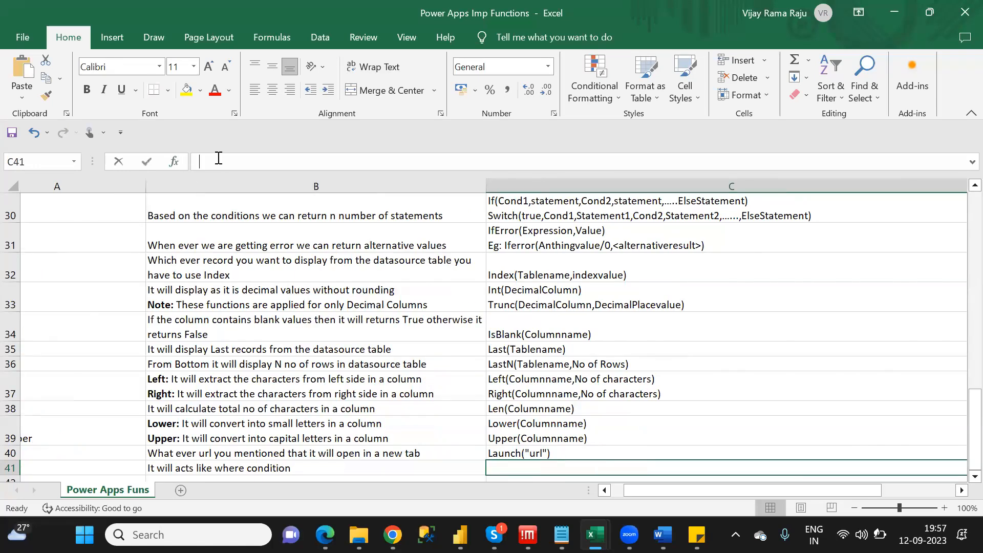
{"action": "key", "text": "BackSpace"}
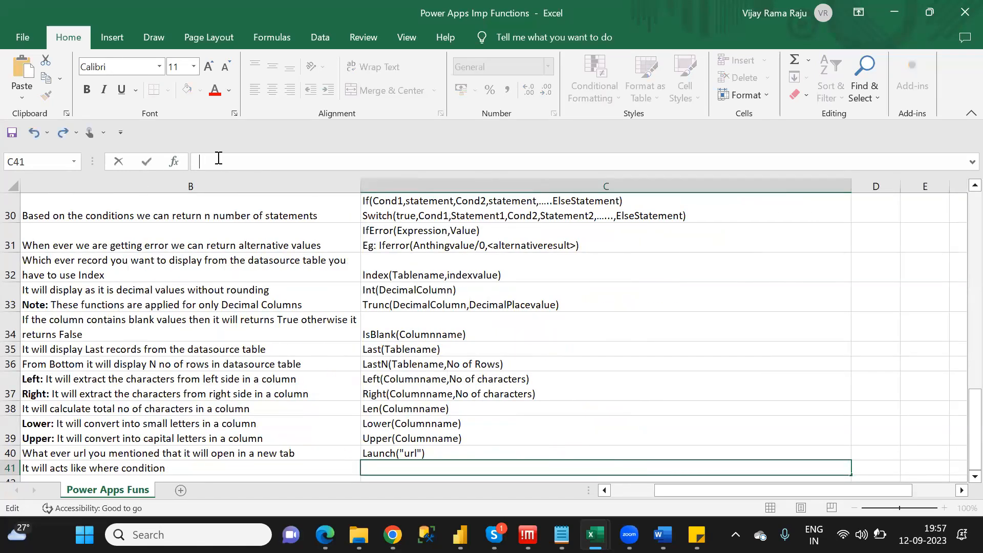
{"action": "type", "text": "Lookup(table"}
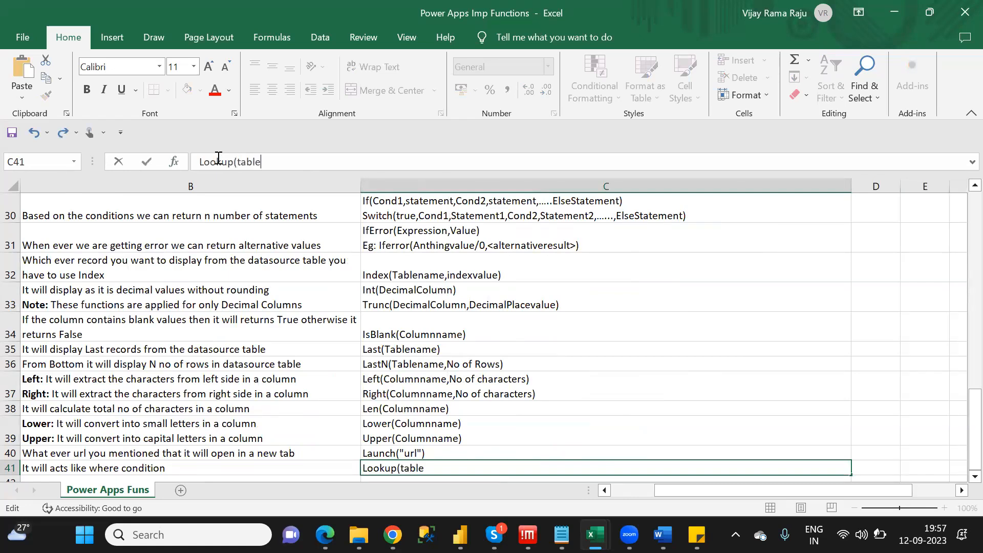
{"action": "type", "text": "name,Cond1,Con"}
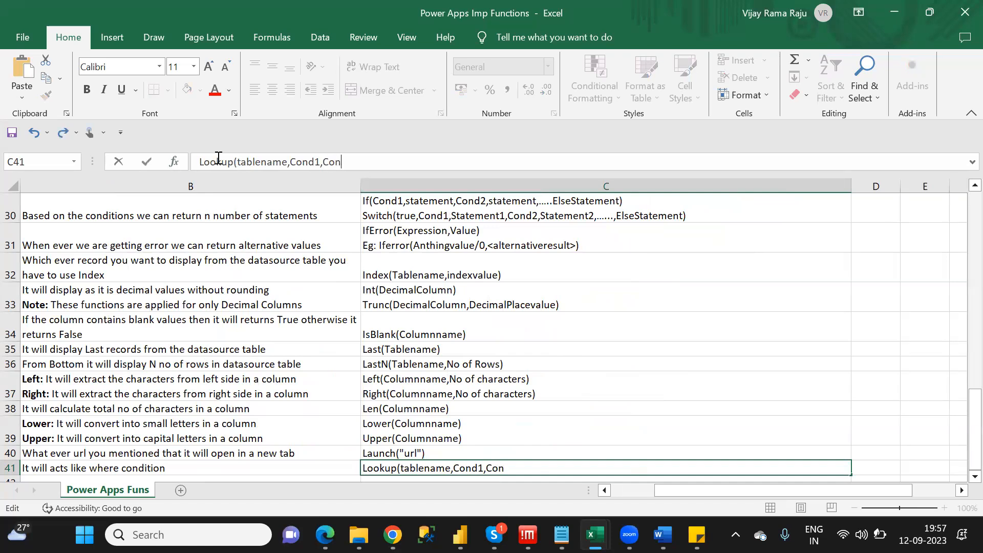
{"action": "type", "text": "d2,...)"}
{"action": "left_click", "coordinate": [298, 463]}
- Check the M category functions in Notepad and enter the name "Max/Min" in A42 of the Excel workbook
{"action": "key", "text": "Down"}
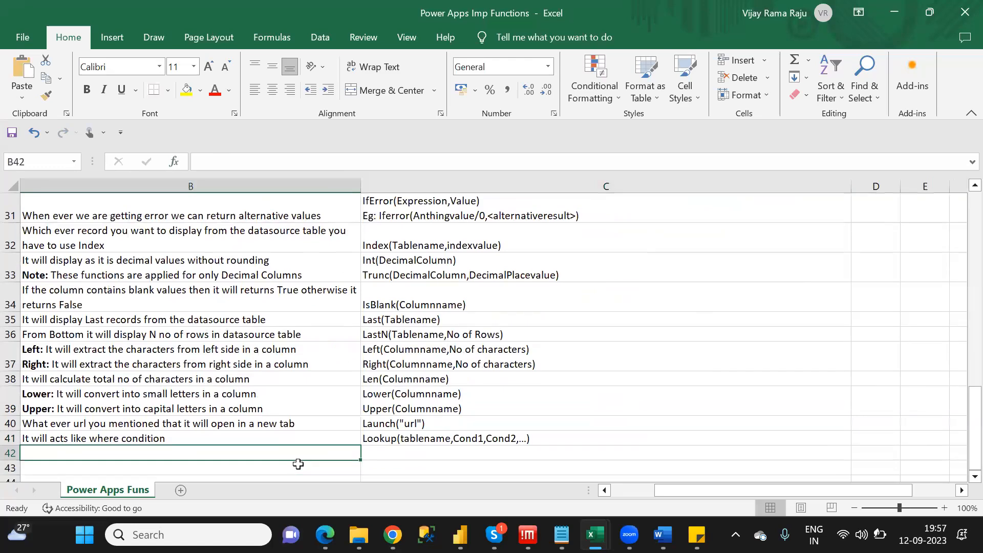
{"action": "key", "text": "Left"}
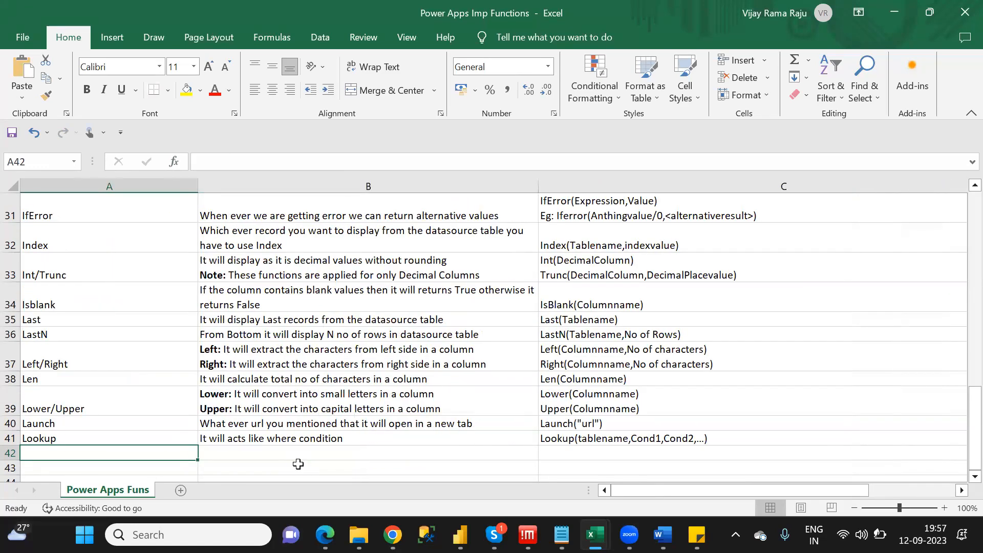
{"action": "key", "text": "alt+Tab"}
{"action": "key", "text": "Down"}
{"action": "key", "text": "Down"}
{"action": "key", "text": "Down"}
{"action": "key", "text": "Down"}
{"action": "key", "text": "Down"}
{"action": "key", "text": "Down"}
{"action": "key", "text": "Down"}
{"action": "key", "text": "Down"}
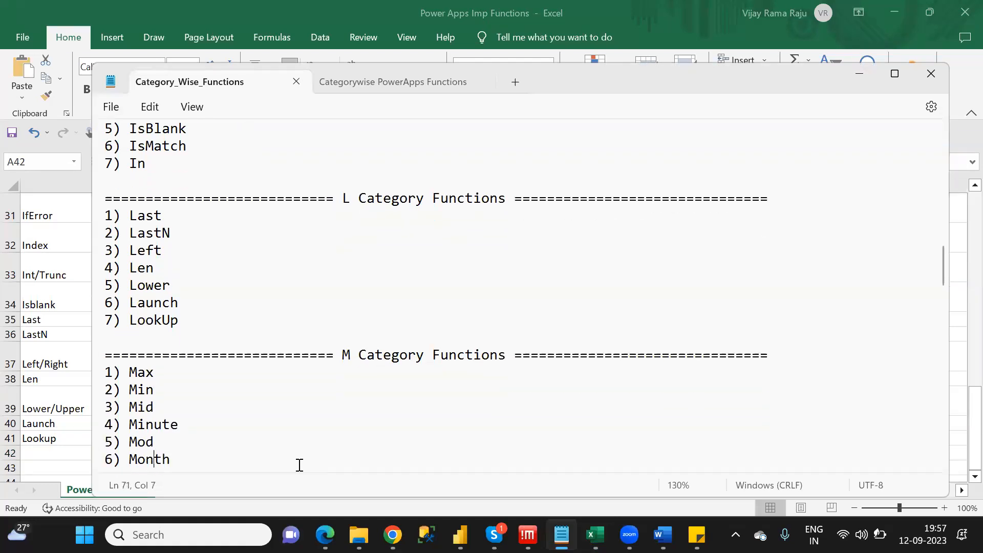
{"action": "key", "text": "Down"}
{"action": "key", "text": "Down"}
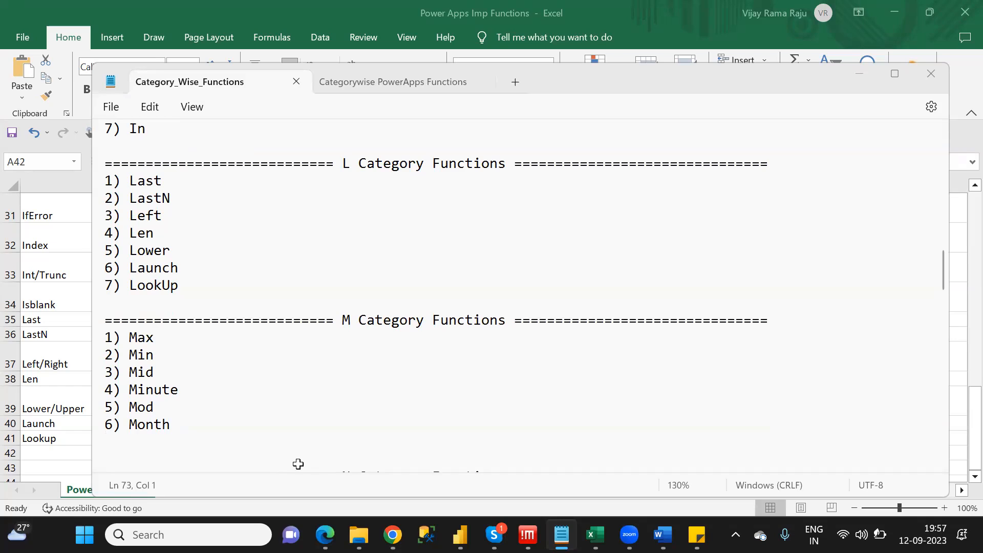
{"action": "key", "text": "alt+Tab"}
{"action": "type", "text": "M"}
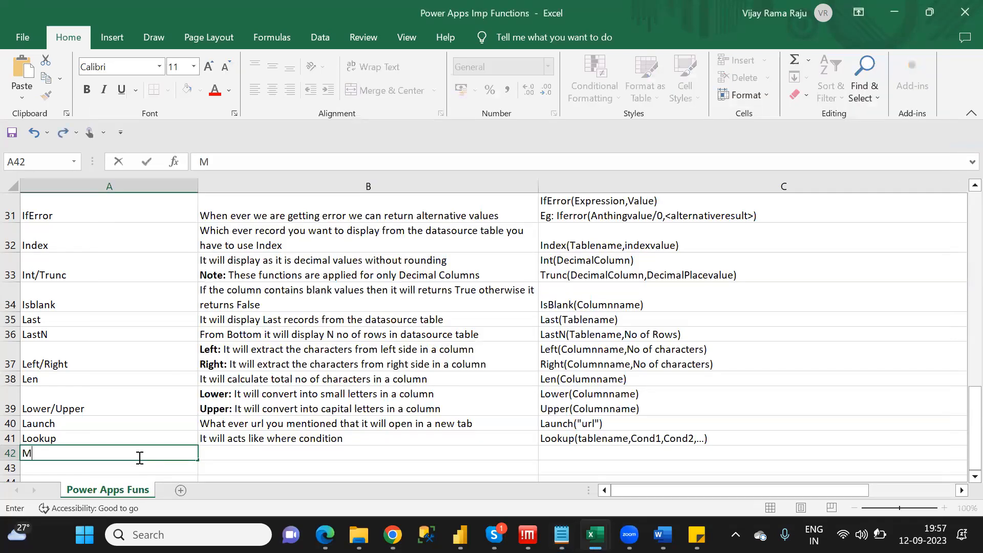
{"action": "type", "text": "ax/Min"}
{"action": "key", "text": "Tab"}
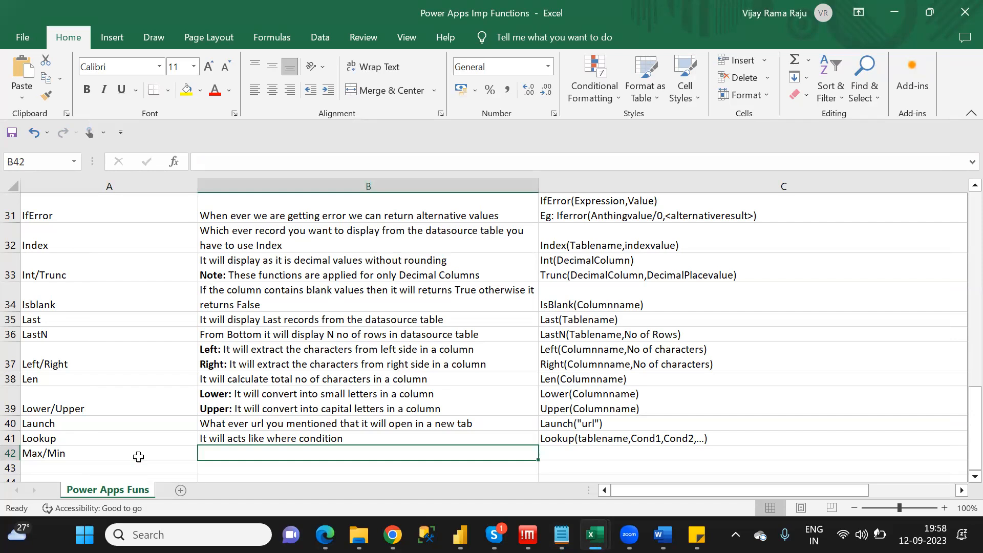
- Enter the description "Max: It will take the maximum value from a Column" in B42 with "Max:" in bold, followed by a line break
{"action": "key", "text": "ctrl+b"}
{"action": "type", "text": "Max:"}
{"action": "key", "text": "ctrl+b"}
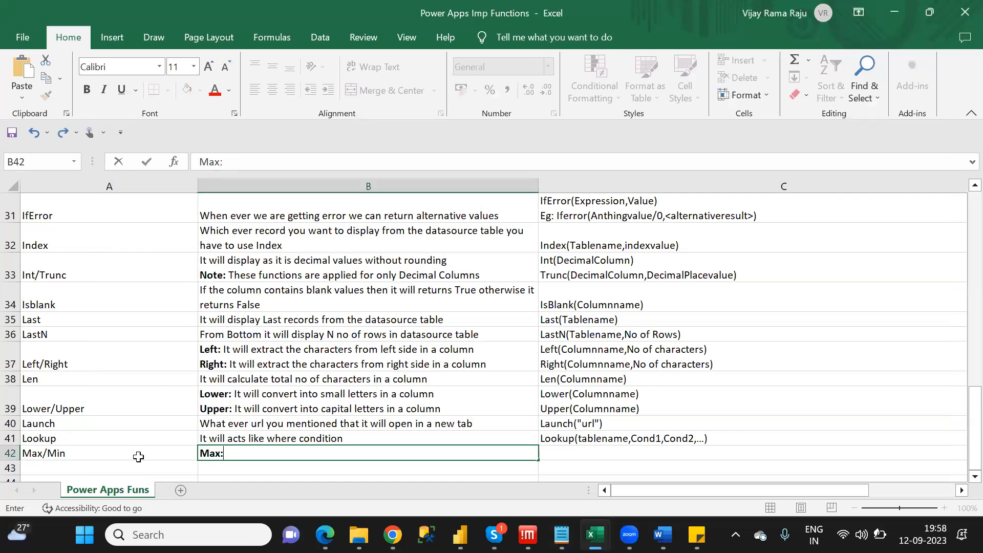
{"action": "type", "text": "It will take"}
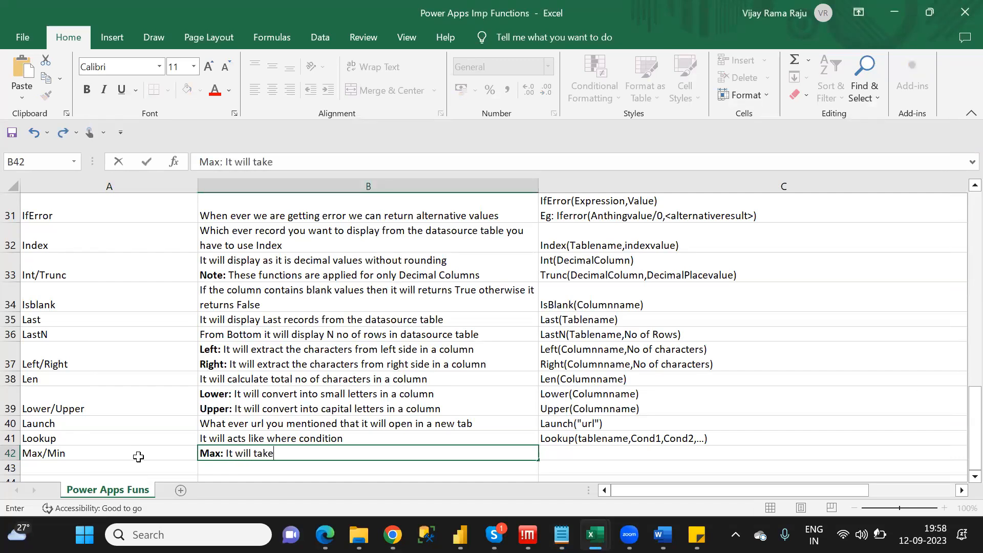
{"action": "type", "text": " the maximum value from a"}
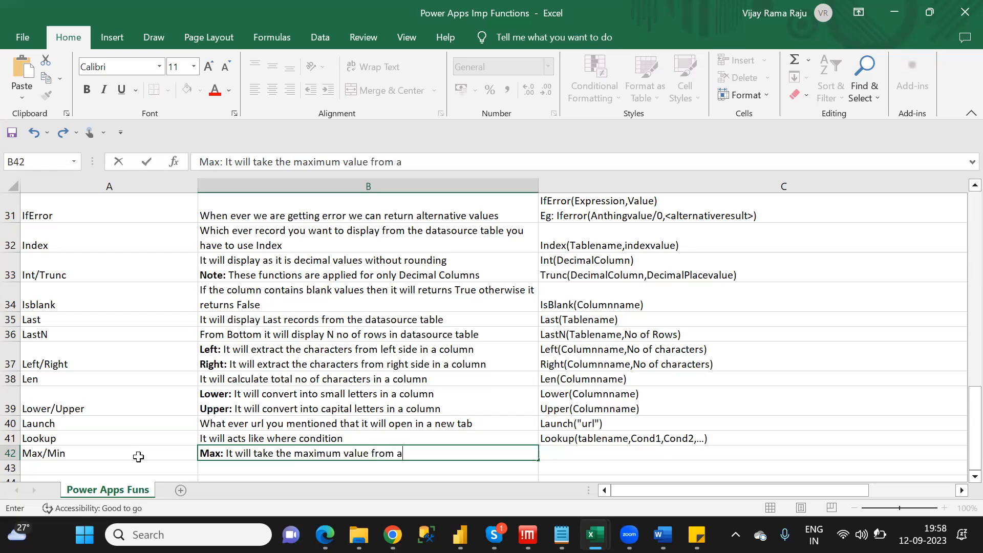
{"action": "type", "text": " Column"}
{"action": "key", "text": "alt+Return"}
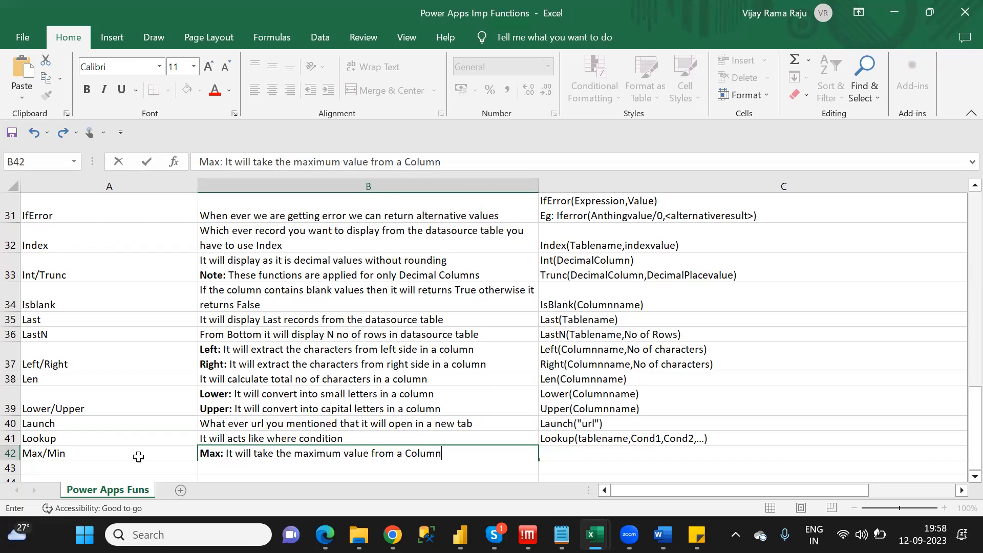
- Add the second line "Min: It will take the minimum value from a column" in B42 with "Min:" in bold
{"action": "type", "text": "Min"}
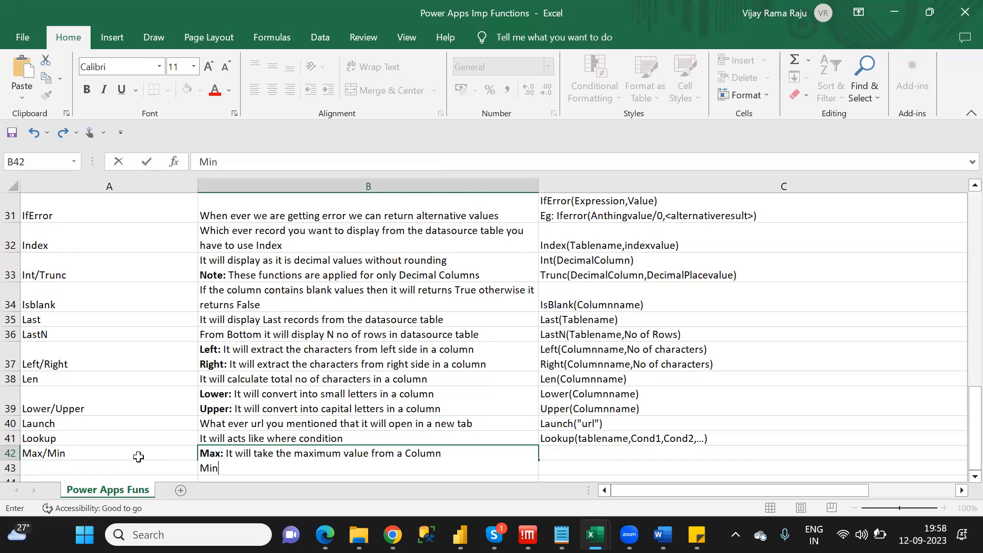
{"action": "key", "text": "BackSpace"}
{"action": "key", "text": "BackSpace"}
{"action": "key", "text": "BackSpace"}
{"action": "key", "text": "ctrl+b"}
{"action": "type", "text": "Min:"}
{"action": "key", "text": "ctrl+b"}
{"action": "type", "text": "It will take the mi"}
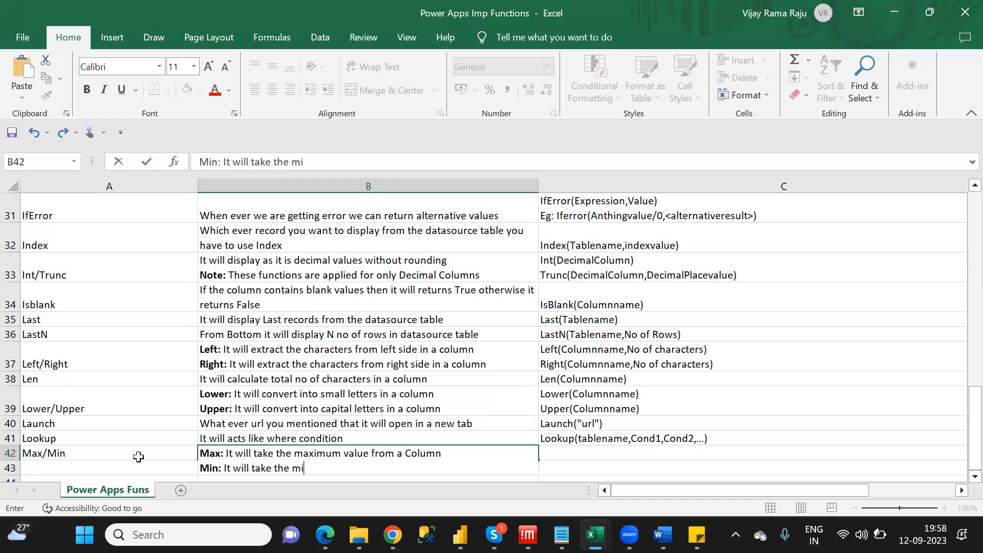
{"action": "type", "text": "mi"}
{"action": "key", "text": "BackSpace"}
{"action": "key", "text": "BackSpace"}
{"action": "type", "text": "nimum value from "}
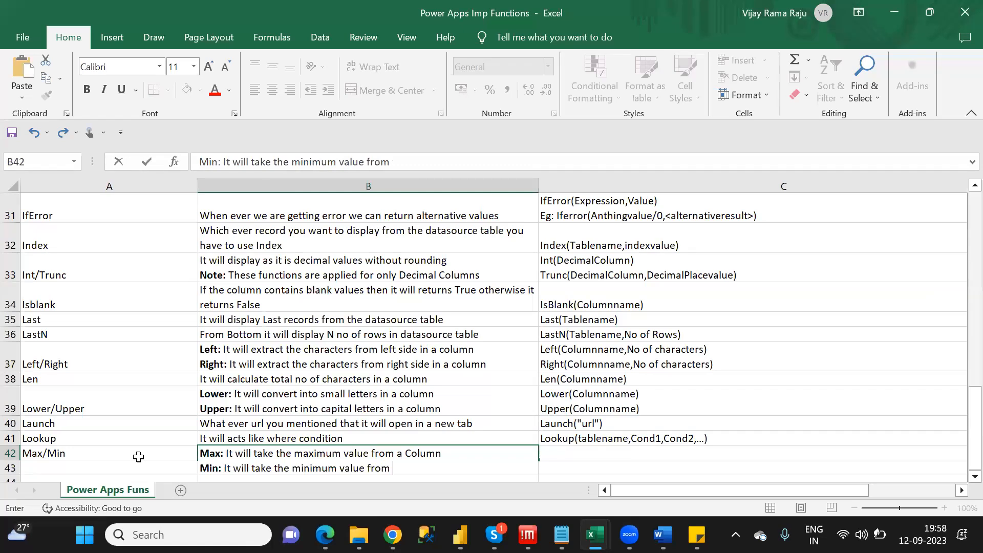
{"action": "type", "text": "a column"}
{"action": "key", "text": "Up"}
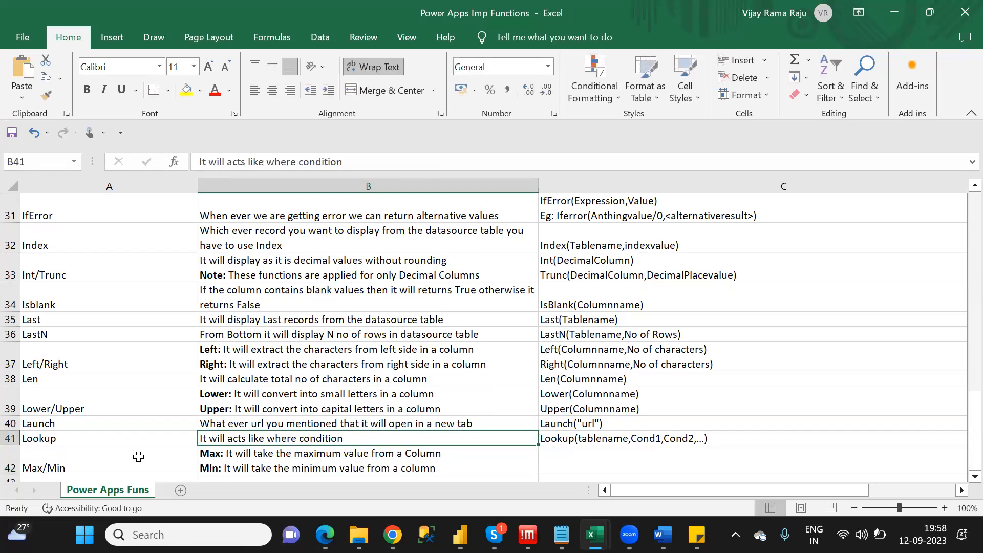
{"action": "left_click", "coordinate": [348, 454]}
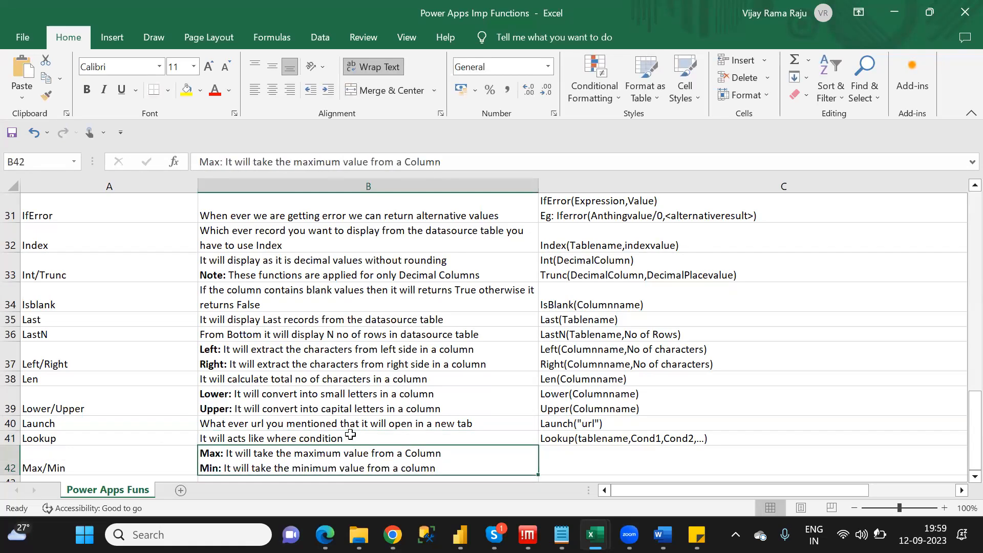
{"action": "left_click", "coordinate": [488, 162]}
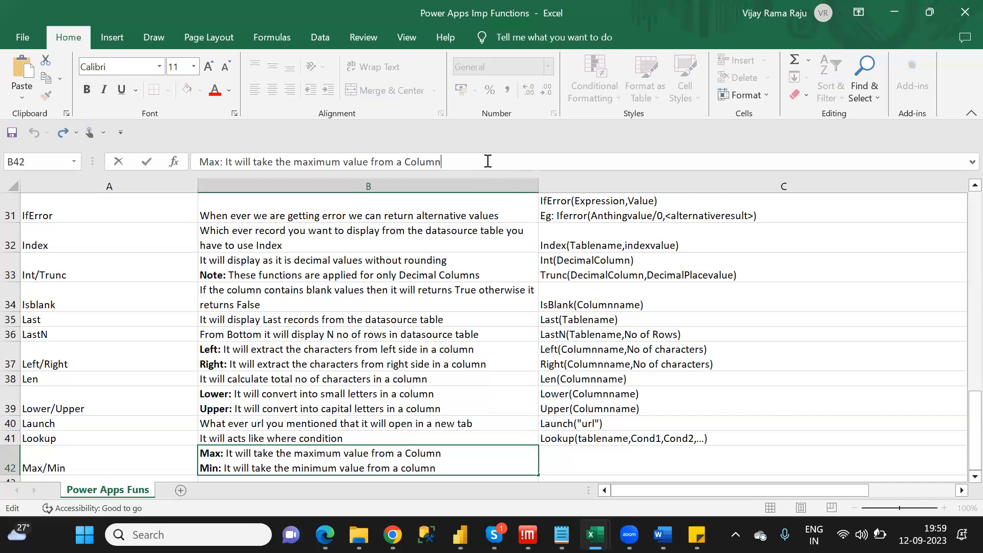
{"action": "key", "text": "Escape"}
{"action": "left_click", "coordinate": [488, 161]}
{"action": "key", "text": "alt+Return"}
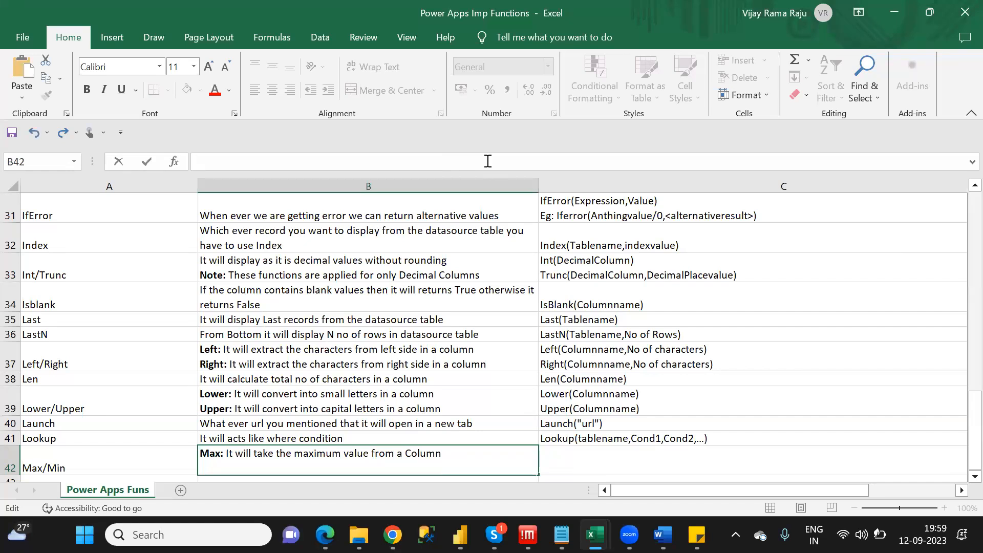
{"action": "type", "text": "Min: It will take the minimum value from a column"}
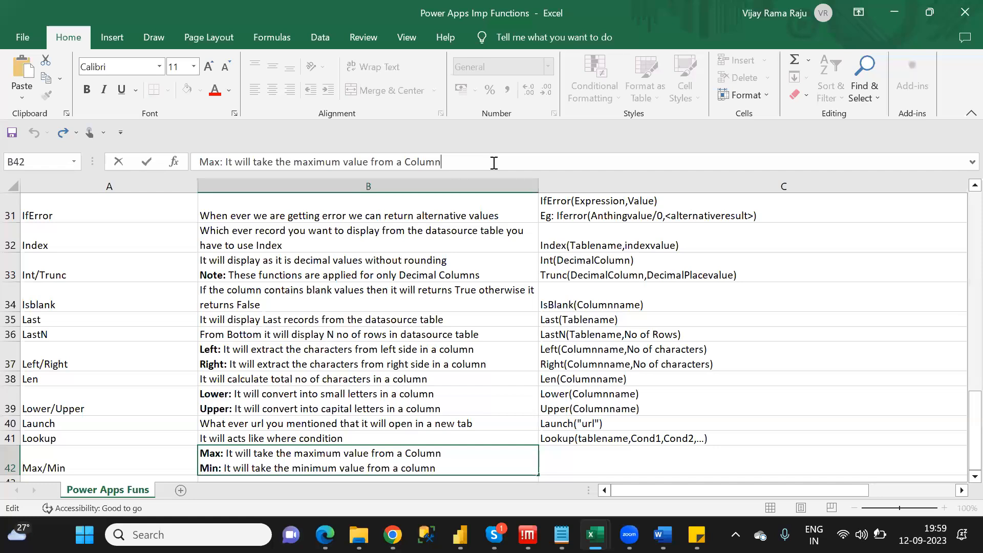
- Add the line "Note: These functions will allows Numeric,Decimal,Datevalues" below the Min description in B42
{"action": "key", "text": "Down"}
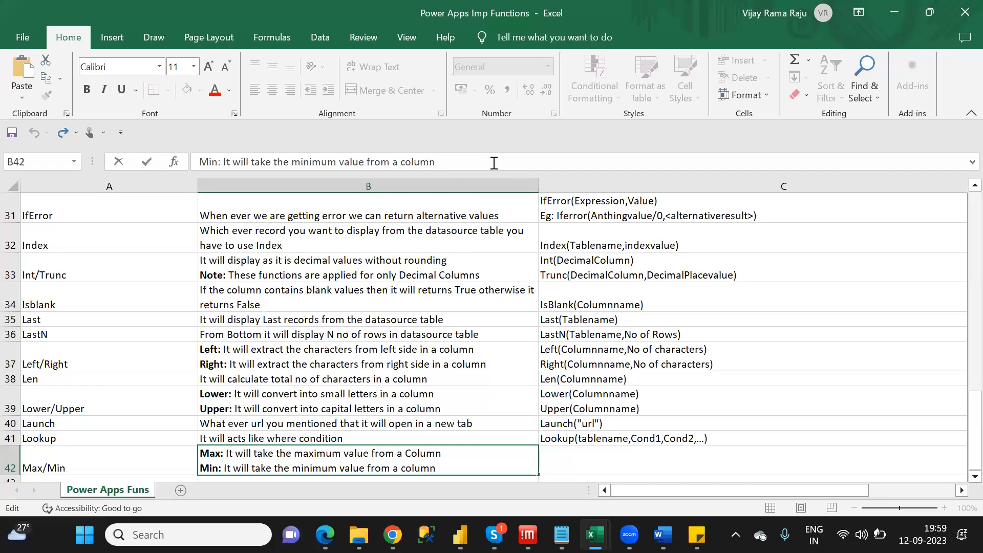
{"action": "key", "text": "alt+Return"}
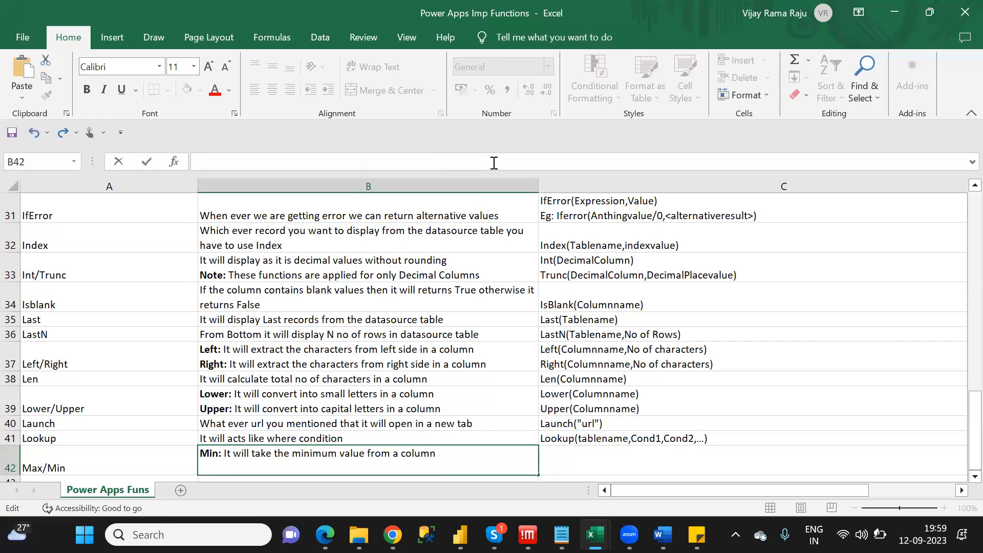
{"action": "type", "text": "Note: These functions will a"}
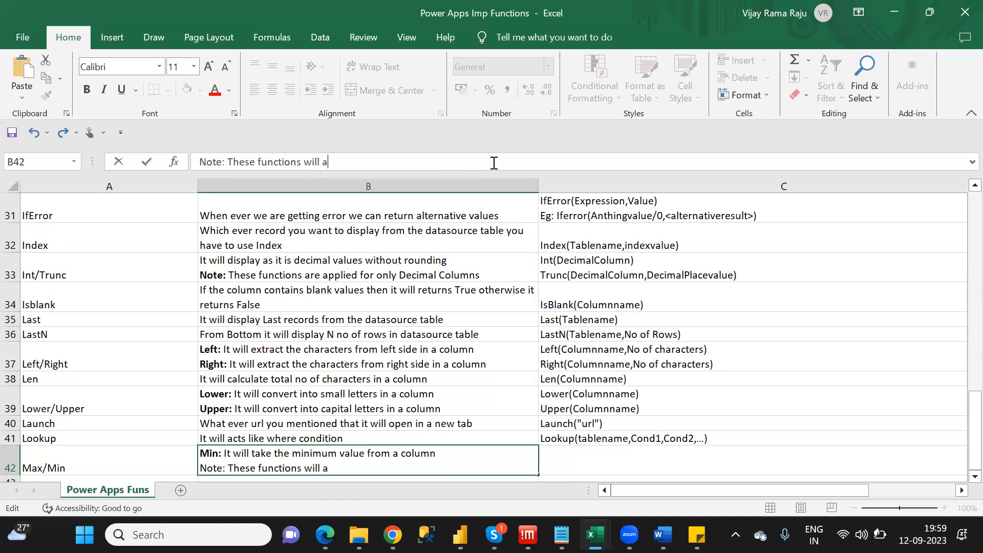
{"action": "type", "text": "llows Numeric"}
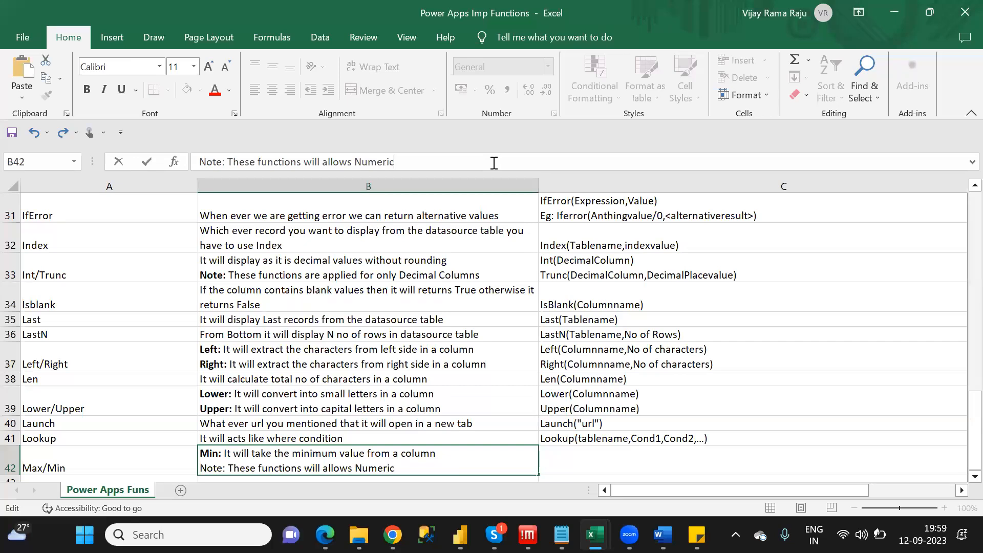
{"action": "type", "text": ",Decimal,Date"}
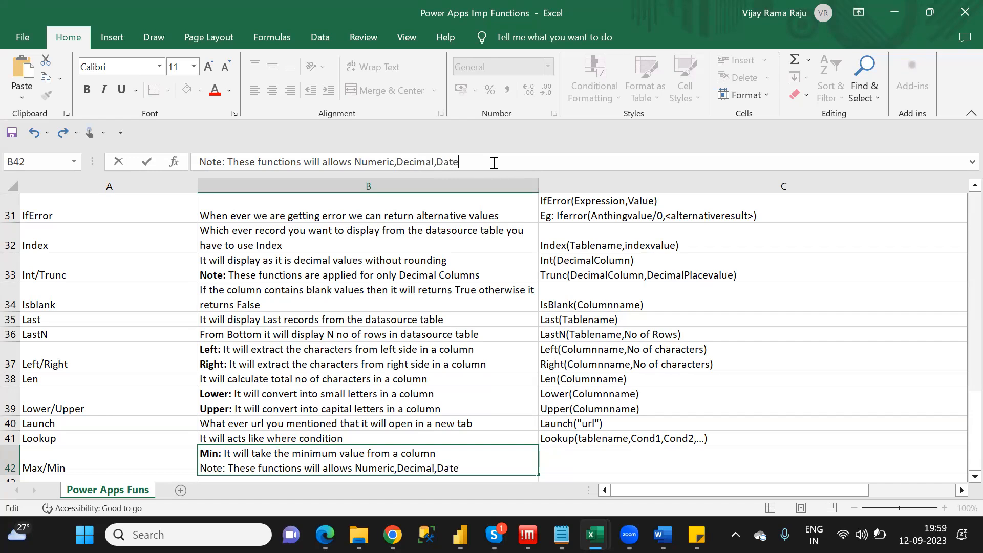
{"action": "type", "text": "values"}
- Enter the Max syntax Max(Tablename,columnname) in C42
{"action": "left_click", "coordinate": [662, 463]}
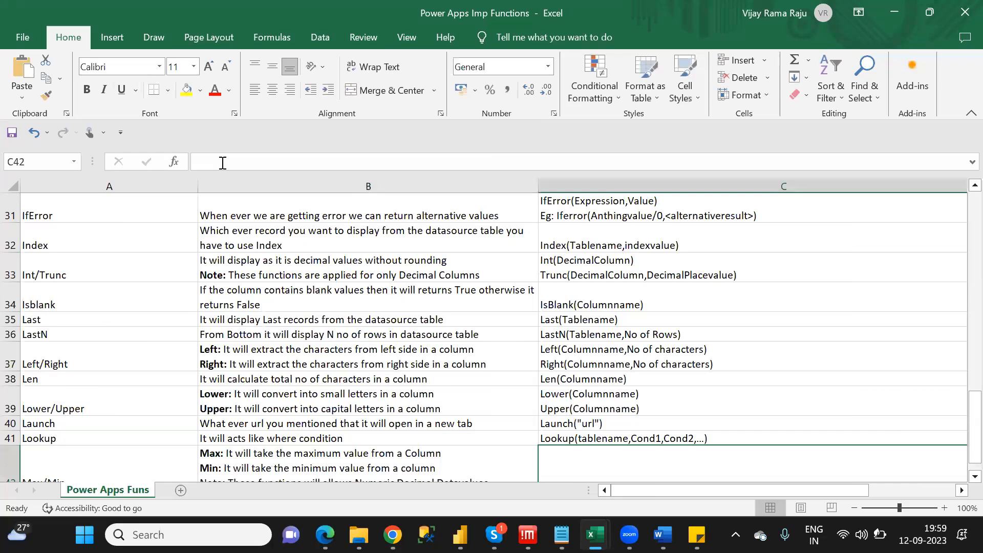
{"action": "left_click", "coordinate": [223, 163]}
{"action": "type", "text": "Max"}
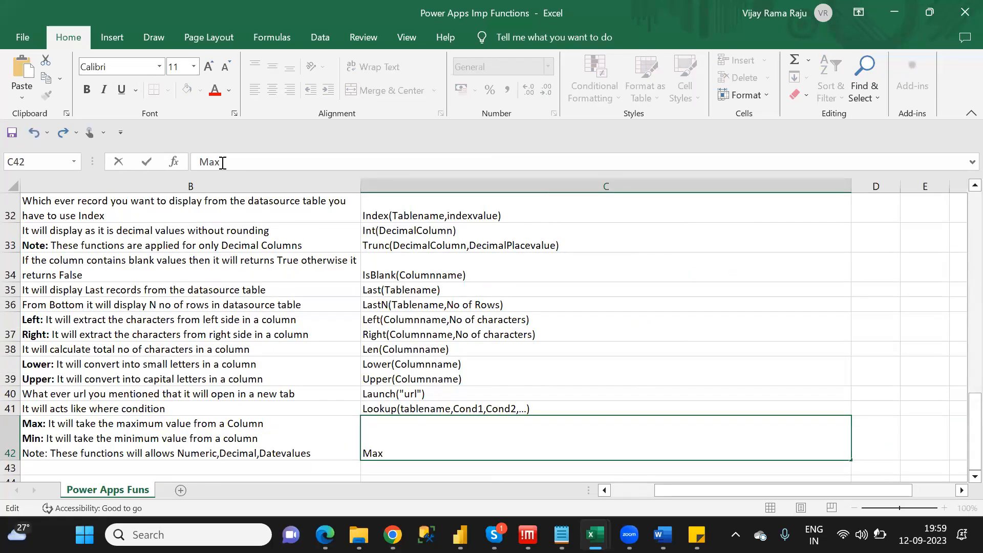
{"action": "type", "text": "(Tablename,"}
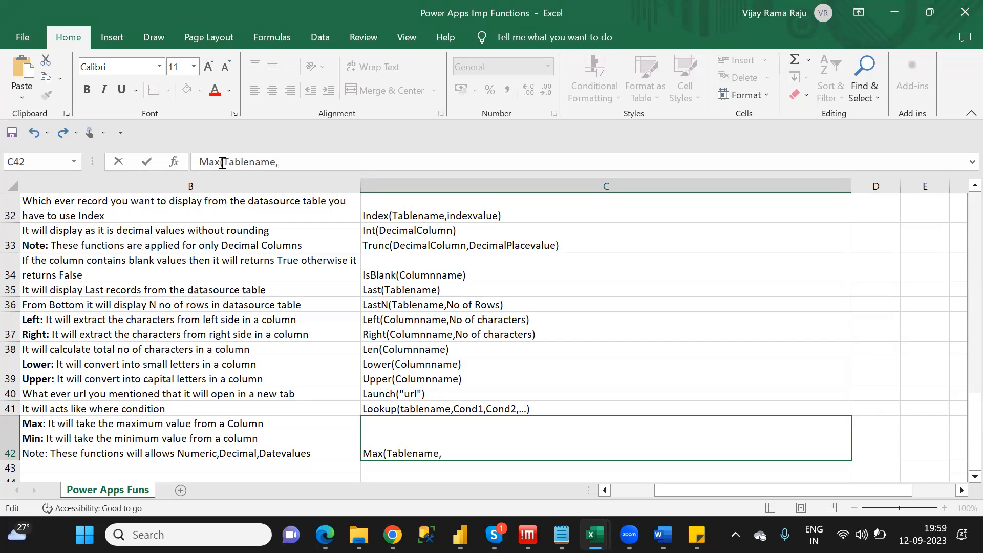
{"action": "type", "text": "columnname)"}
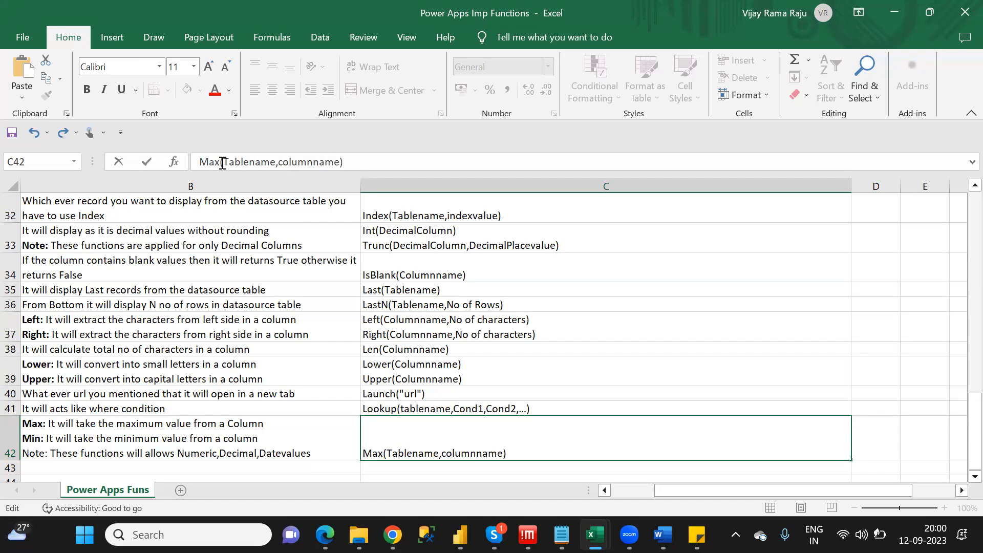
- Duplicate the Max(Tablename,columnname) syntax onto a second line within C42
{"action": "left_click_drag", "start_coordinate": [371, 161], "coordinate": [193, 154]}
{"action": "key", "text": "ctrl+c"}
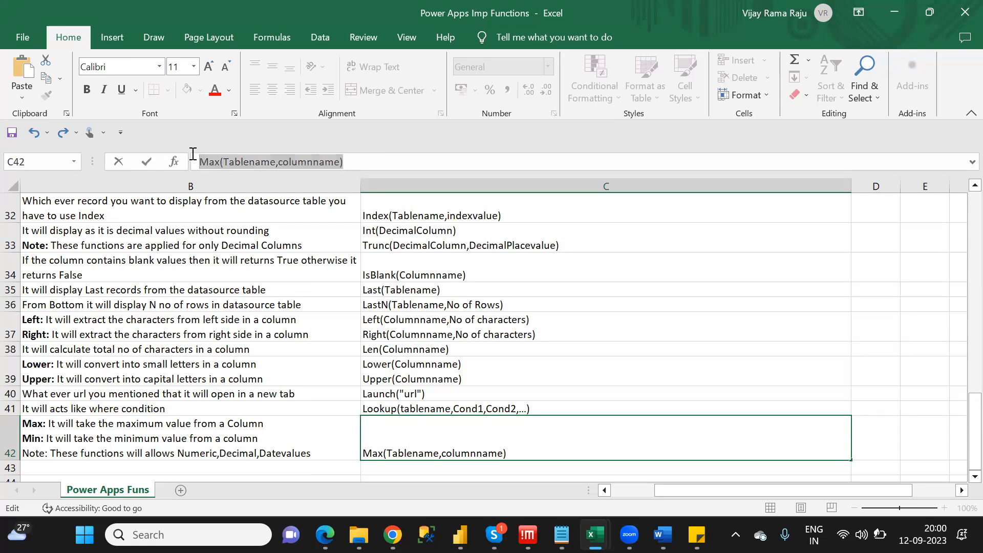
{"action": "left_click", "coordinate": [372, 156]}
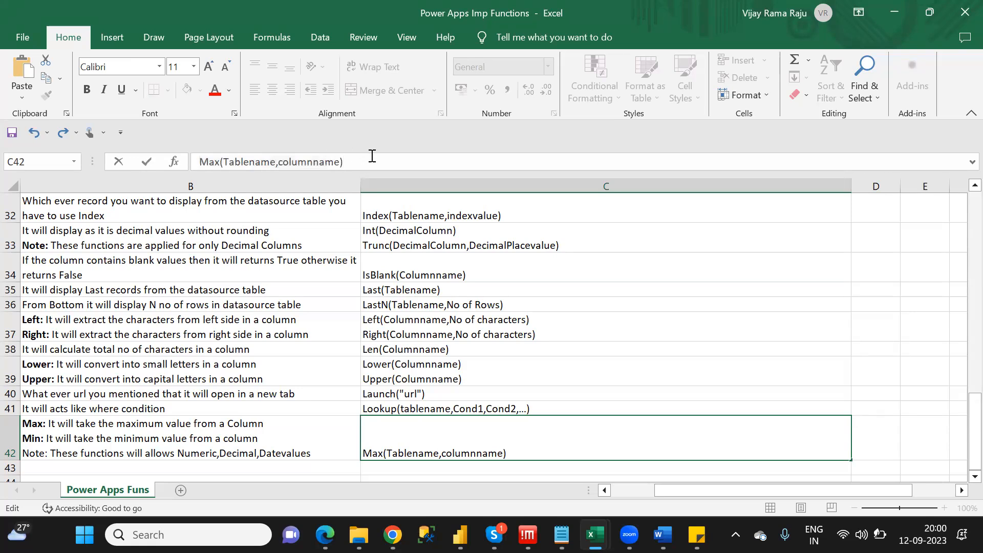
{"action": "key", "text": "alt+Return"}
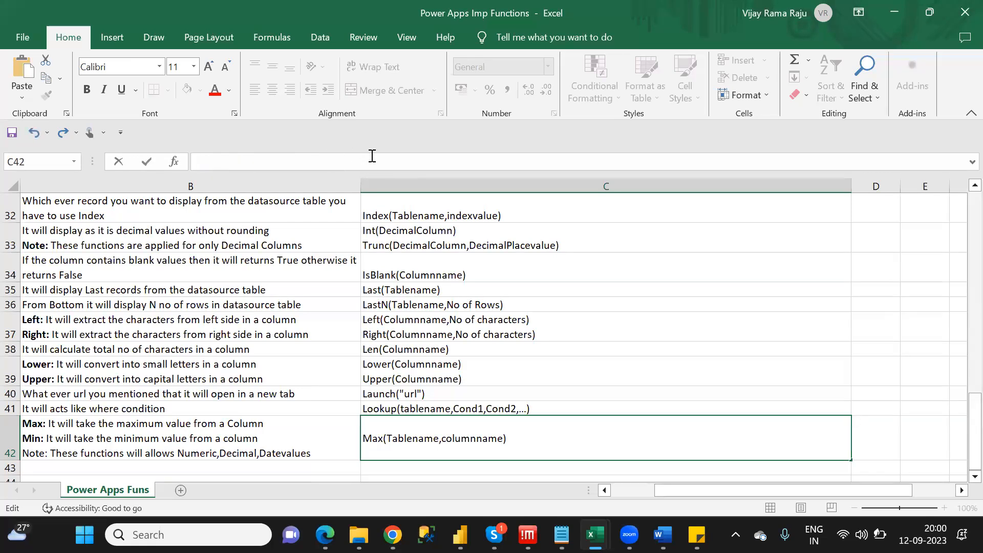
{"action": "key", "text": "ctrl+v"}
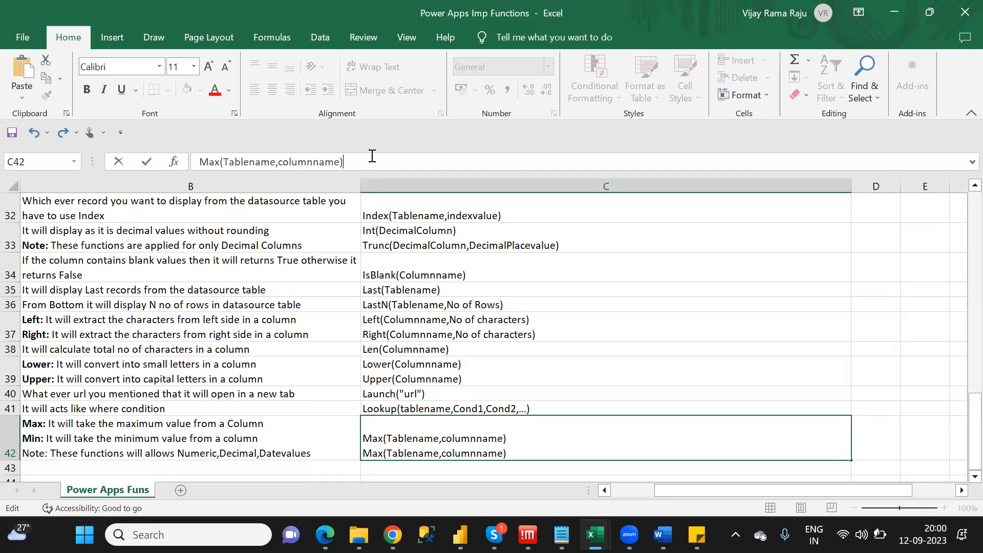
- Change the second syntax line in C42 from Max to Min so it reads Min(Tablename,columnname)
{"action": "left_click", "coordinate": [216, 164]}
{"action": "key", "text": "BackSpace"}
{"action": "key", "text": "BackSpace"}
{"action": "type", "text": "in"}
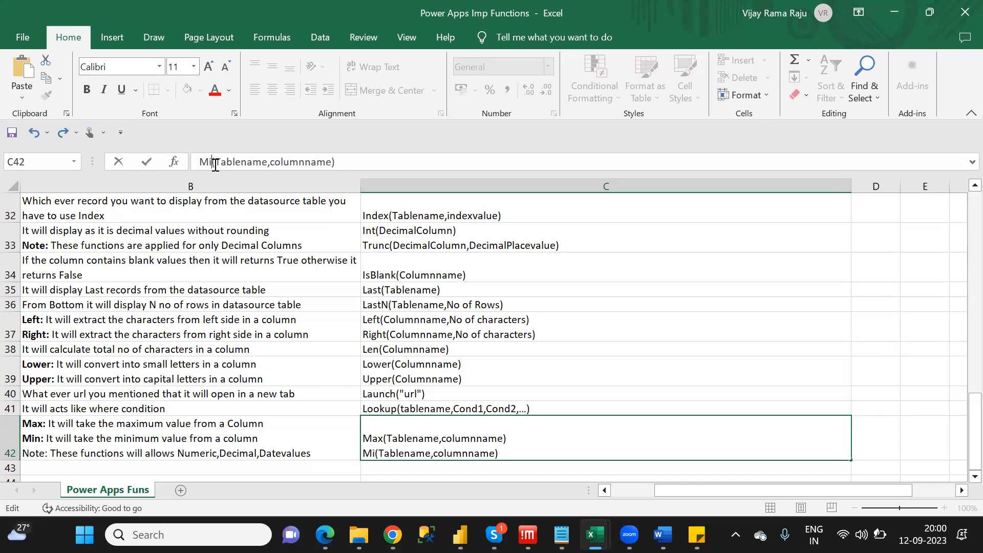
{"action": "key", "text": "ctrl+Return"}
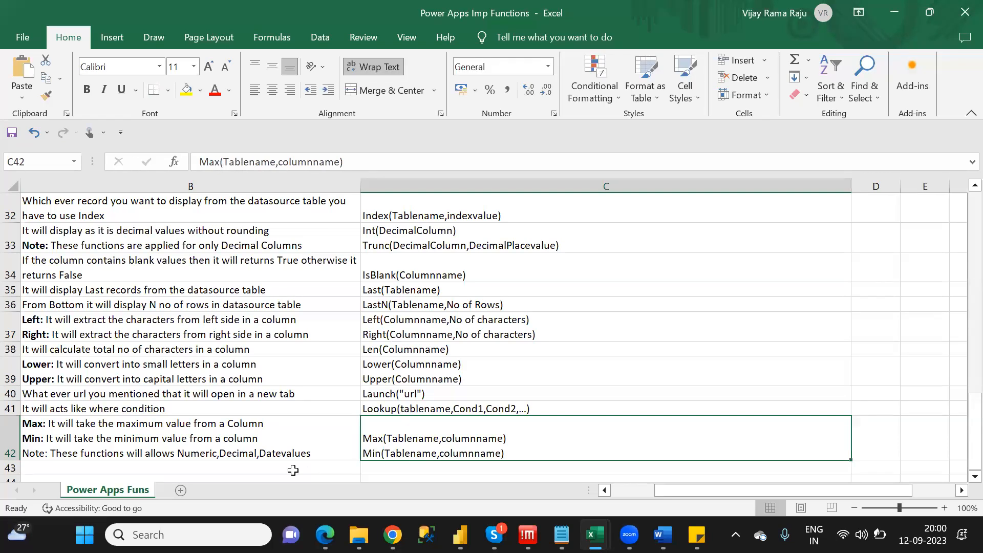
- Check the next function in the Notepad category list and enter the name Mid in A43
{"action": "left_click", "coordinate": [293, 471]}
{"action": "key", "text": "alt+Tab"}
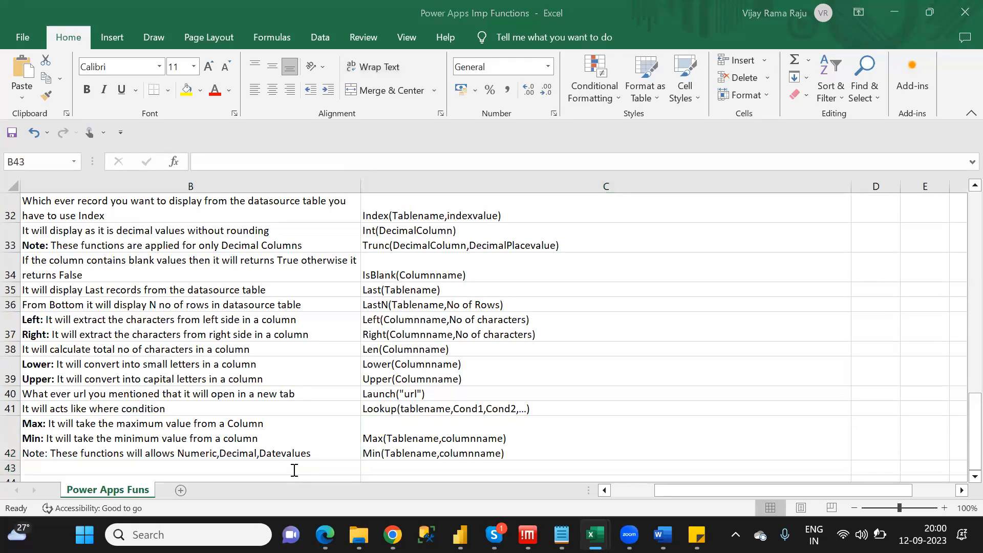
{"action": "key", "text": "alt+Tab"}
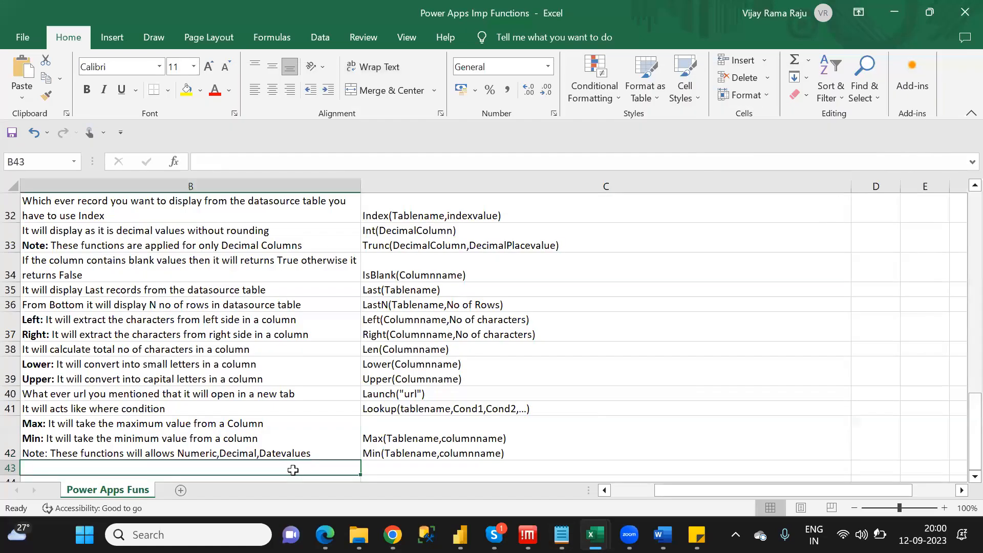
{"action": "key", "text": "Left"}
{"action": "type", "text": "Mid"}
{"action": "key", "text": "Tab"}
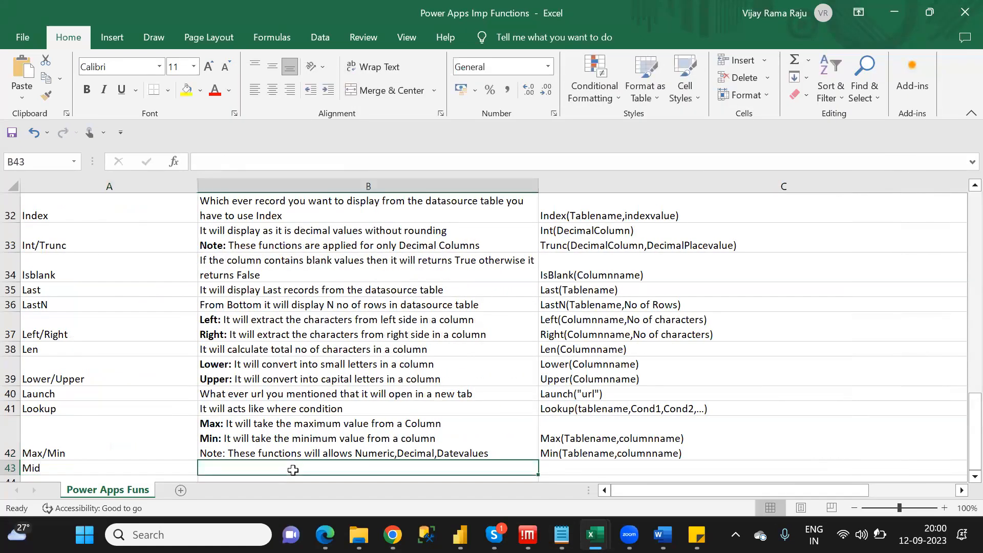
- Enter the Mid description "If you want to extract the no of characters from a string" in B43
{"action": "type", "text": "If you "}
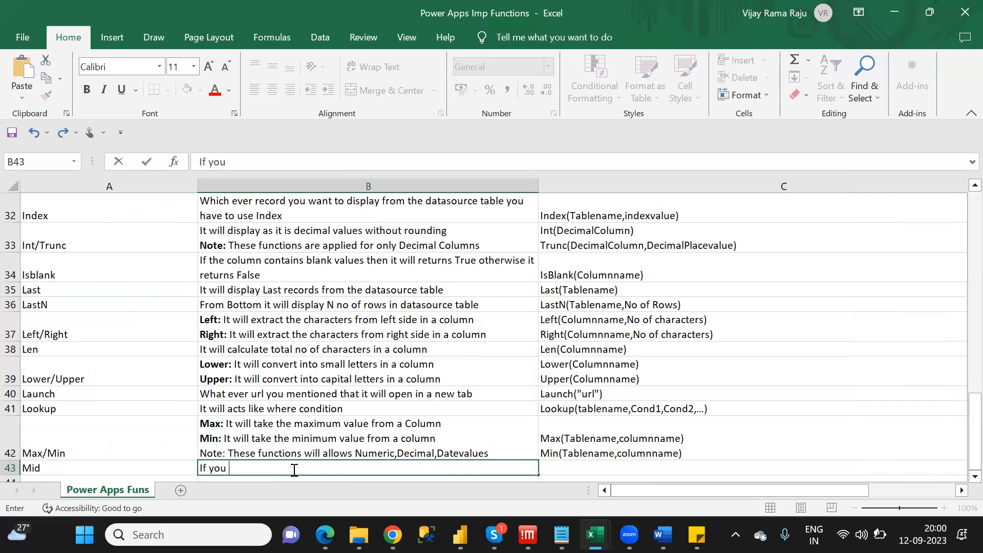
{"action": "type", "text": "want to extr"}
{"action": "type", "text": "ac"}
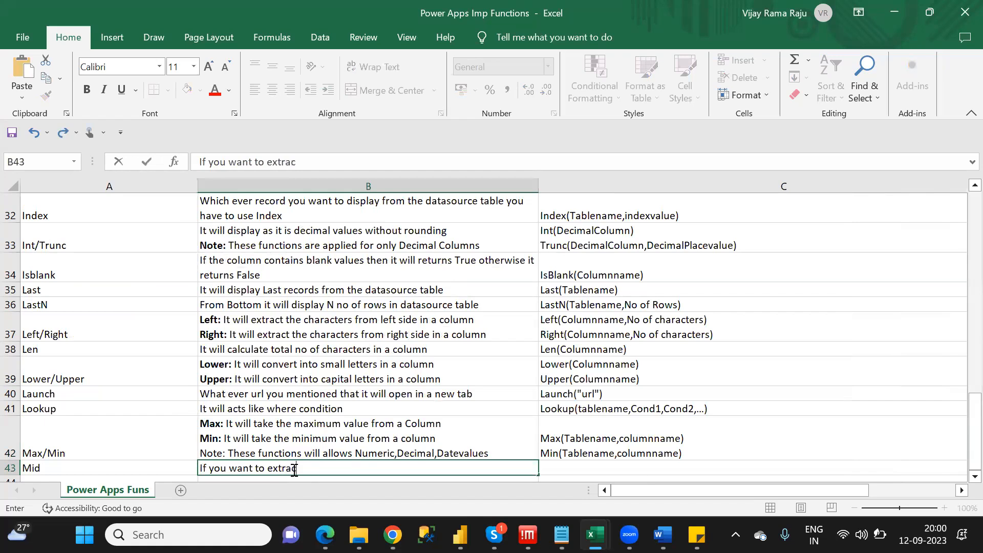
{"action": "type", "text": "t the no of charac"}
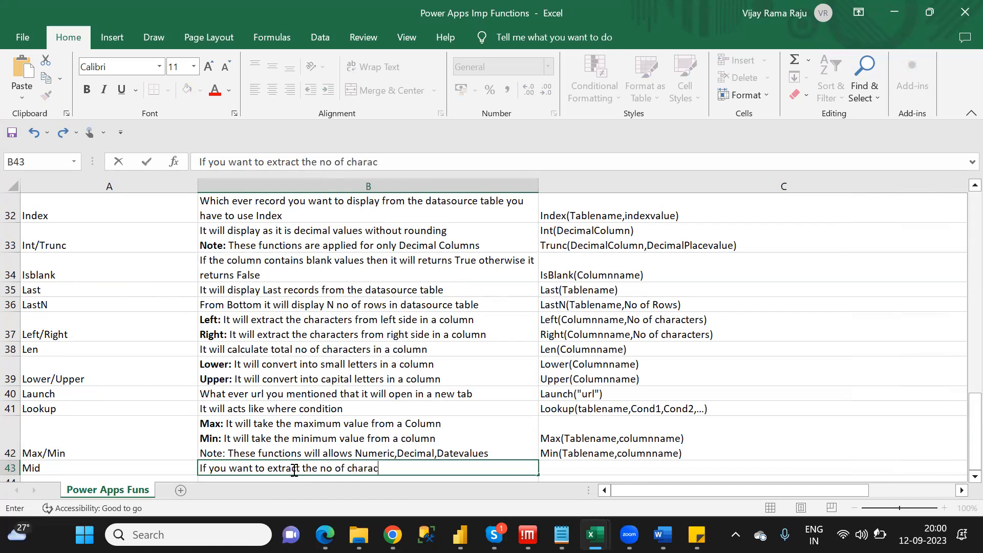
{"action": "type", "text": "ters from a str"}
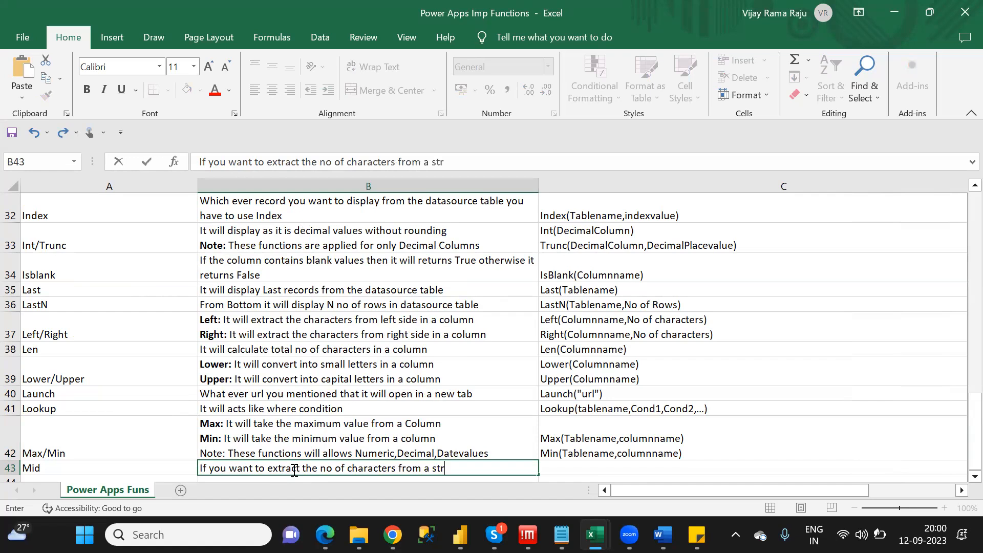
{"action": "type", "text": "ing"}
{"action": "key", "text": "Tab"}
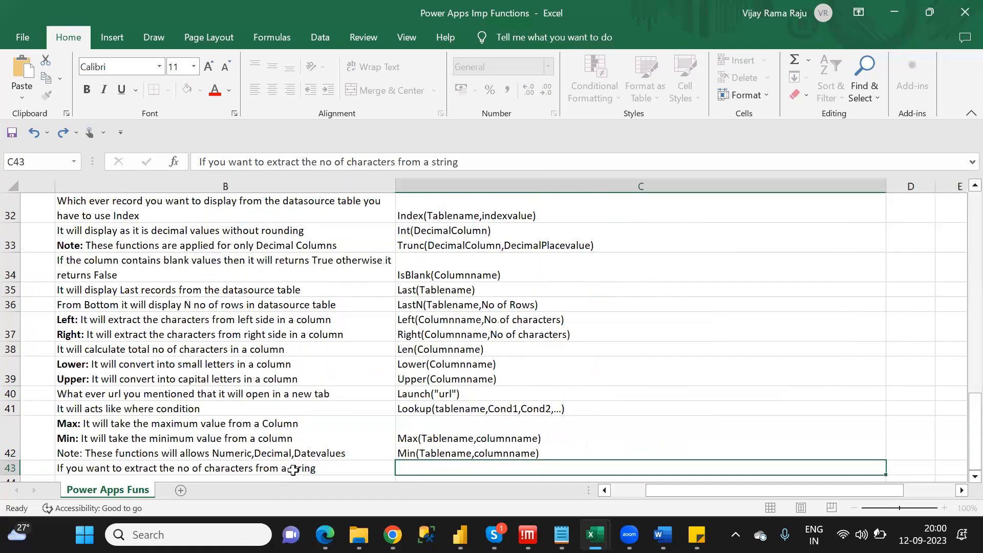
- Enter the Mid syntax Mid(Columname,Startvalue,No of characters) in C43
{"action": "type", "text": "mi"}
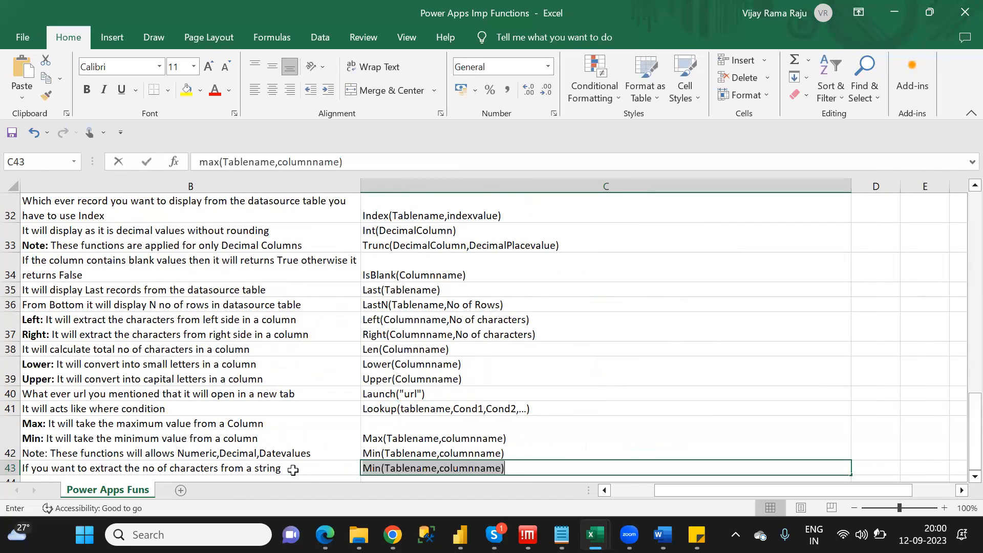
{"action": "key", "text": "BackSpace"}
{"action": "key", "text": "BackSpace"}
{"action": "type", "text": "Mid("}
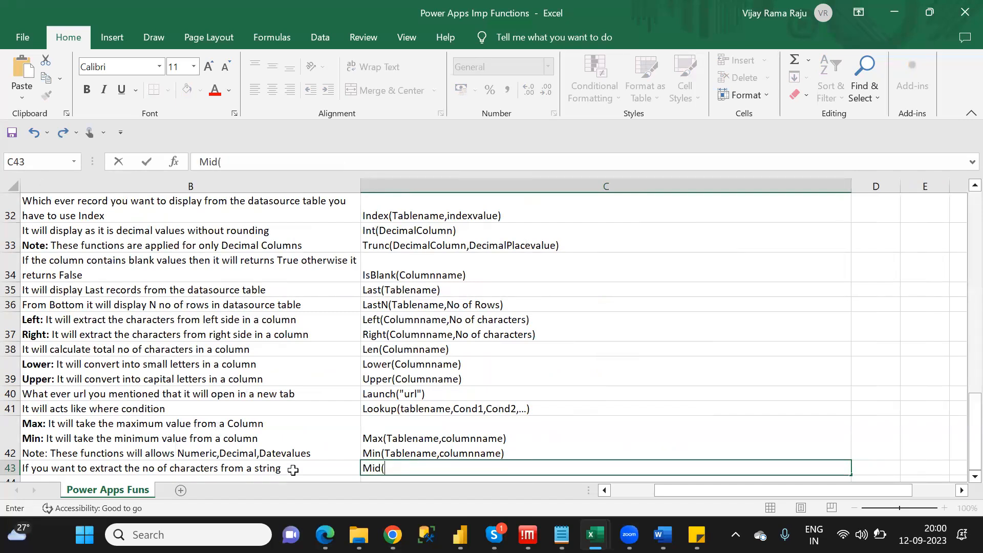
{"action": "type", "text": "Columname,S"}
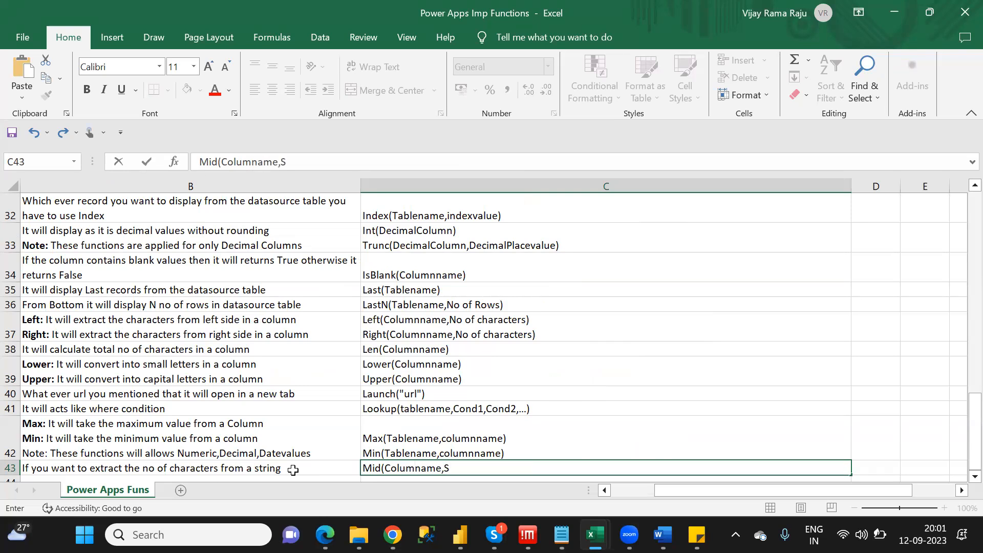
{"action": "type", "text": "tartvalue"}
{"action": "type", "text": ",No of"}
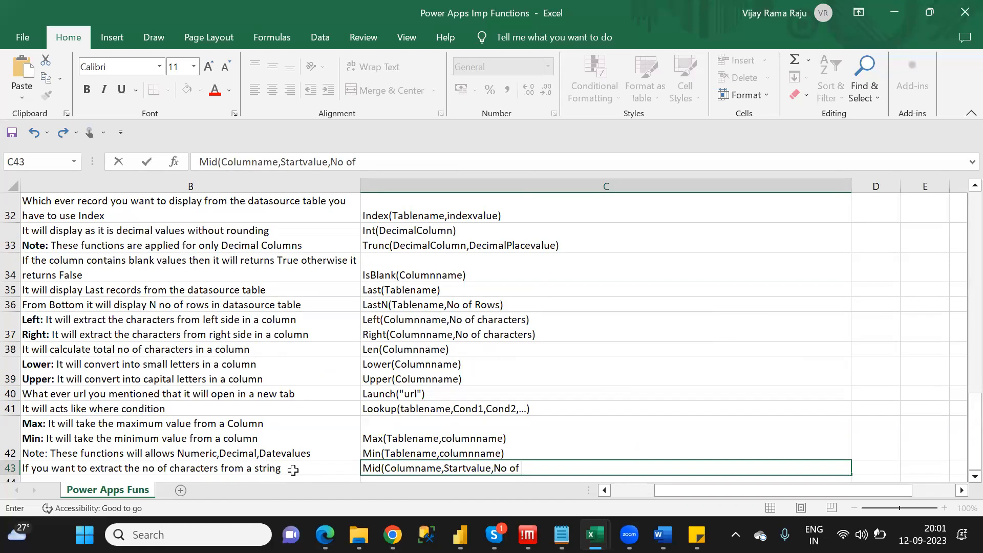
{"action": "type", "text": "characters)"}
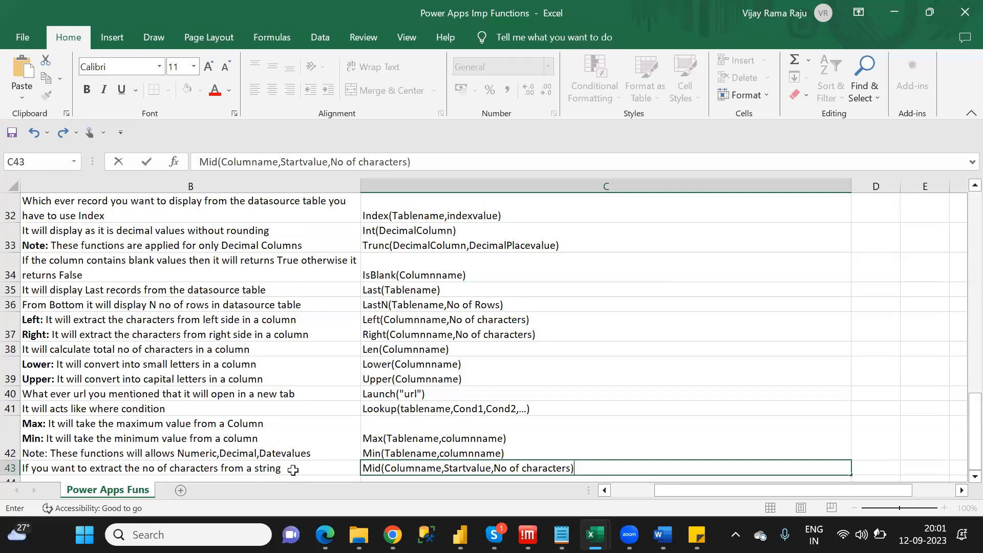
{"action": "key", "text": "Return"}
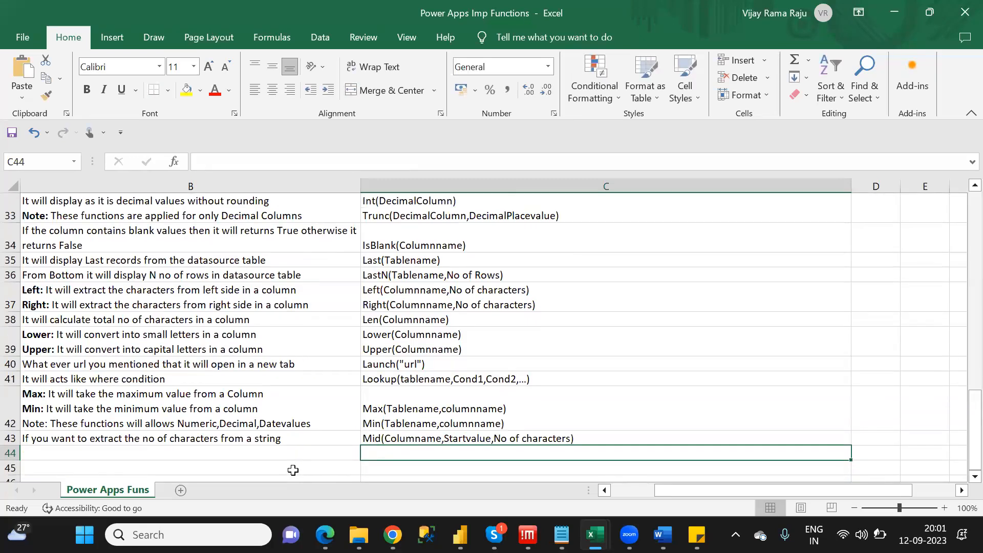
- Check the M category functions in the Notepad list and enter the name Minute in A44
{"action": "key", "text": "Left"}
{"action": "key", "text": "Left"}
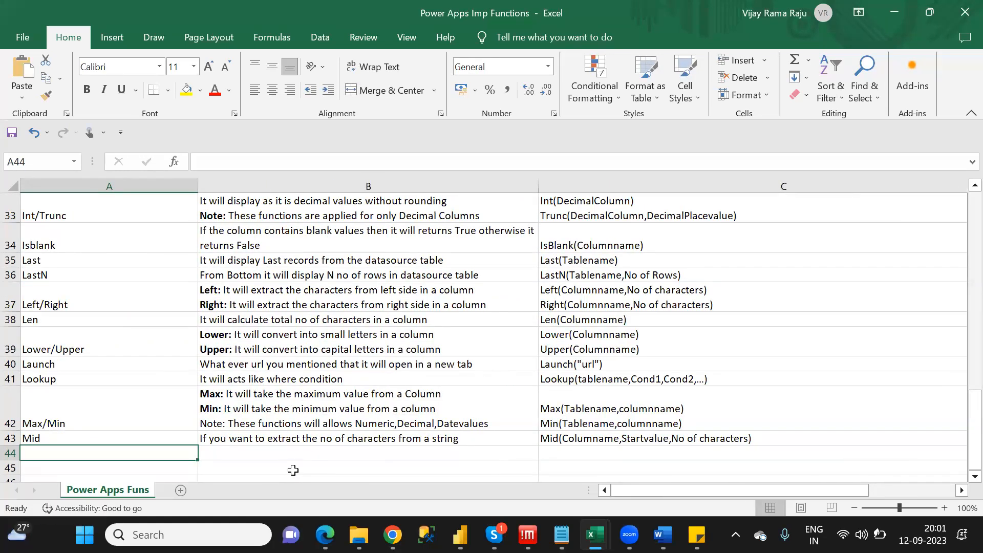
{"action": "key", "text": "alt+Tab"}
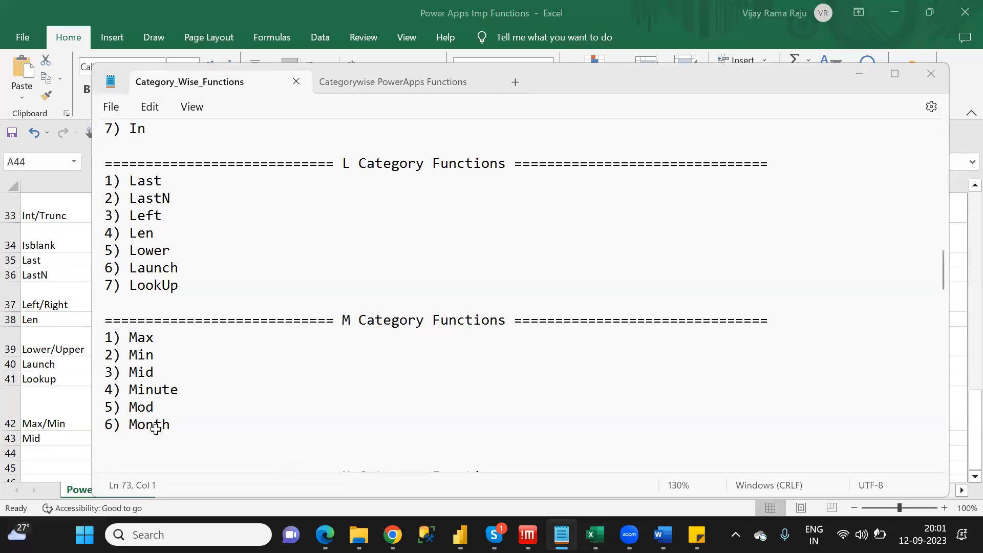
{"action": "key", "text": "alt+Tab"}
{"action": "type", "text": "Minute"}
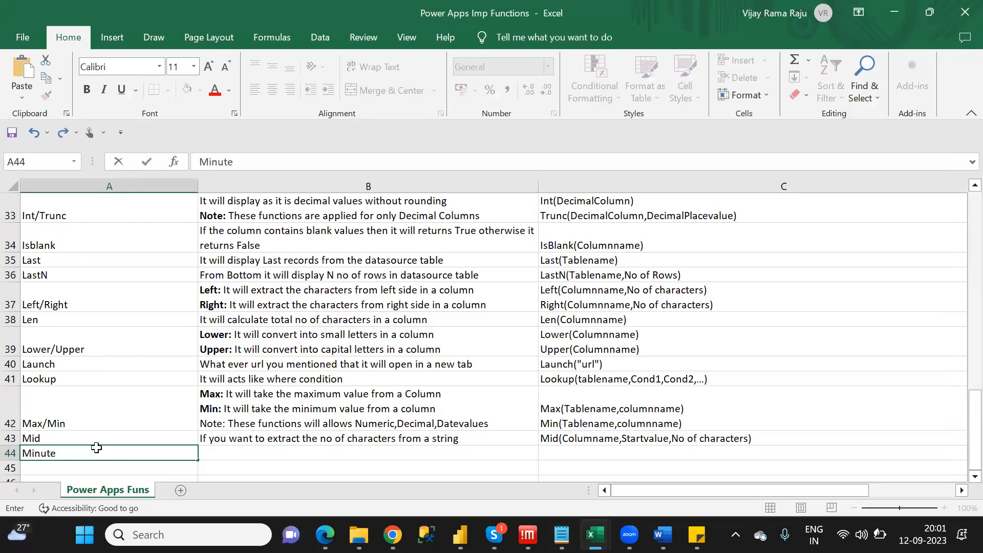
{"action": "key", "text": "Tab"}
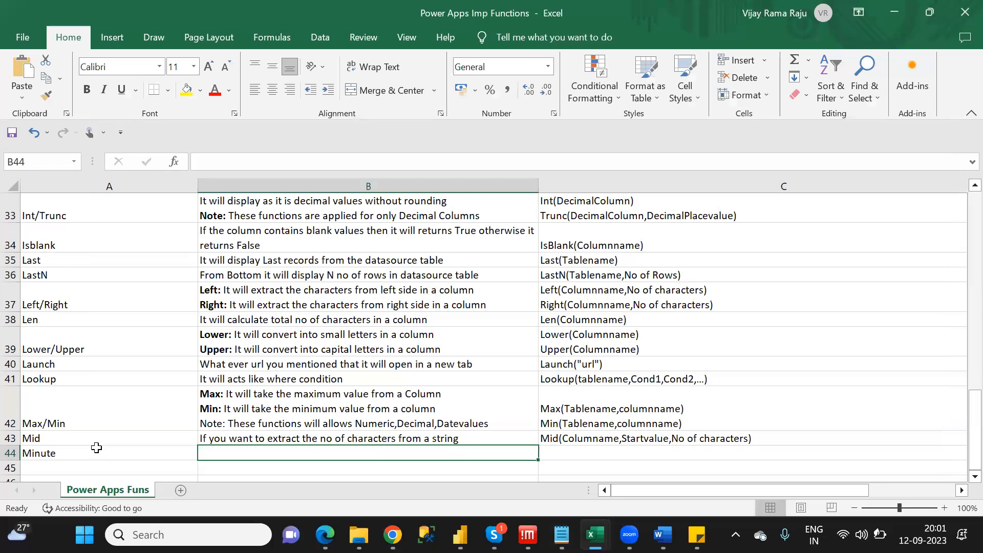
- Enter the Minute description "It will extract minute from datetime column" in B44
{"action": "type", "text": "I"}
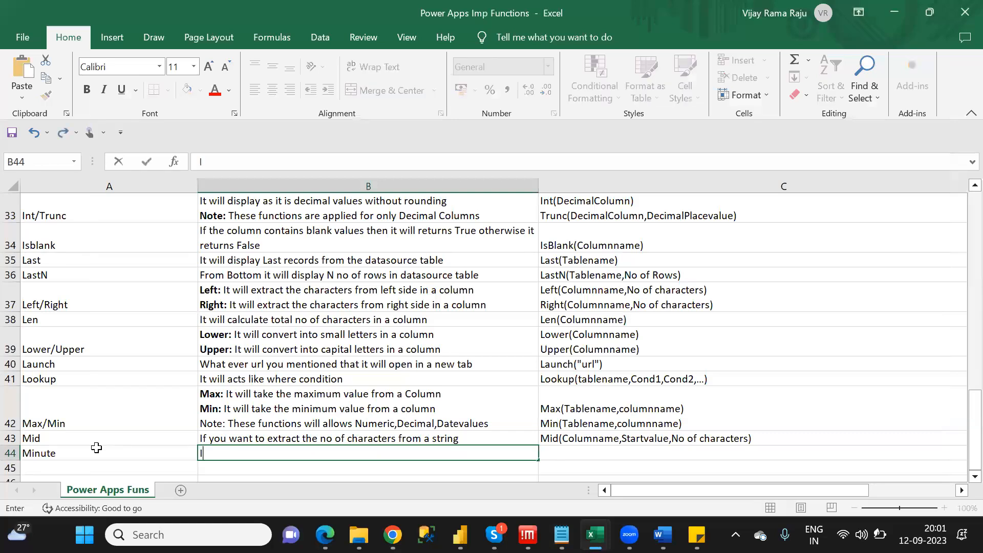
{"action": "type", "text": "t will extract "}
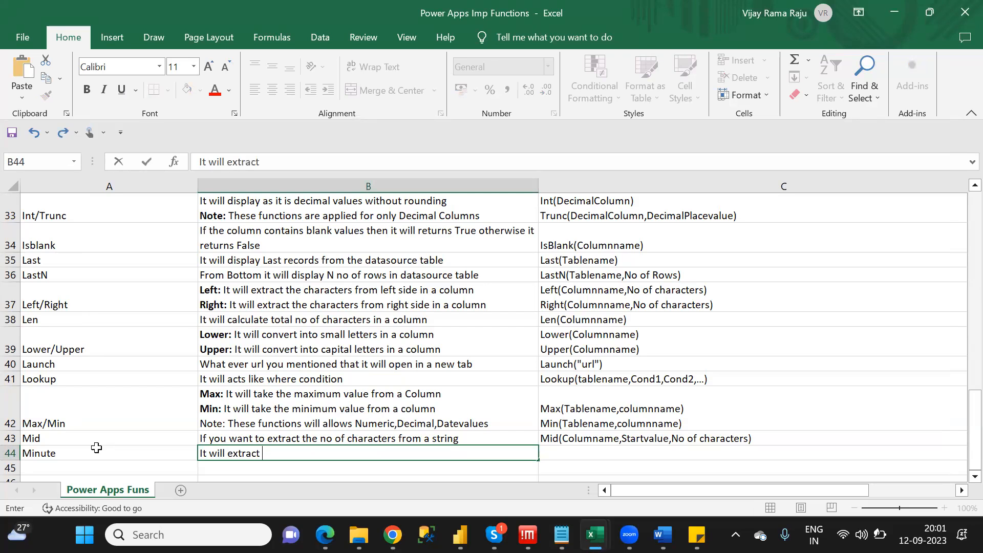
{"action": "type", "text": "minute from datetime col"}
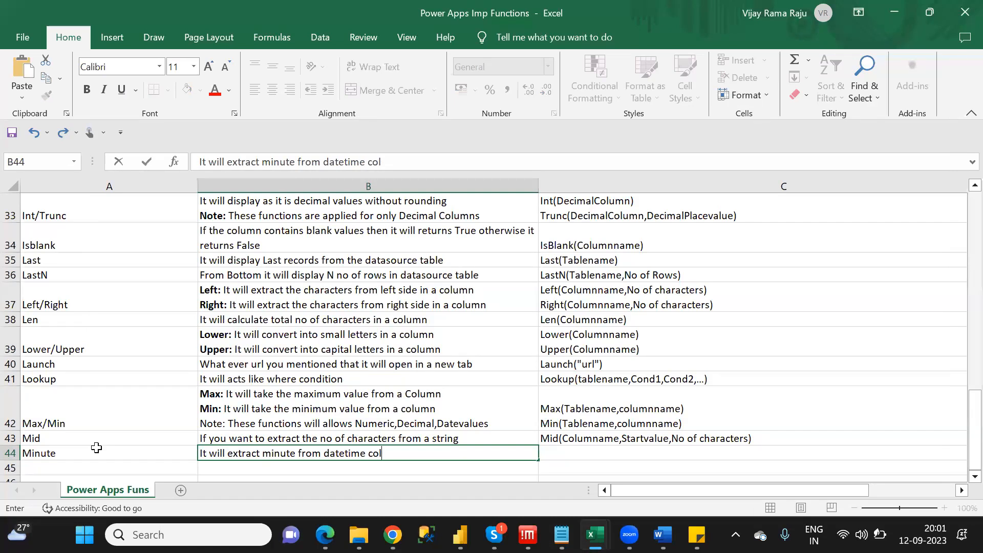
{"action": "type", "text": "umn"}
{"action": "key", "text": "Tab"}
- Enter the Minute syntax Minute(Datetimecolumn) in C44
{"action": "type", "text": "Minu"}
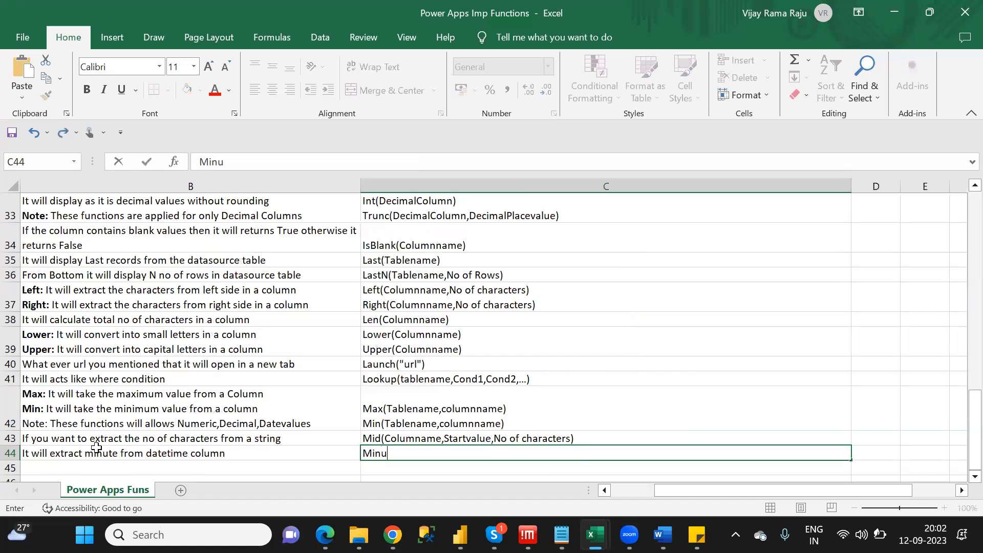
{"action": "type", "text": "te(Datetimecolum"}
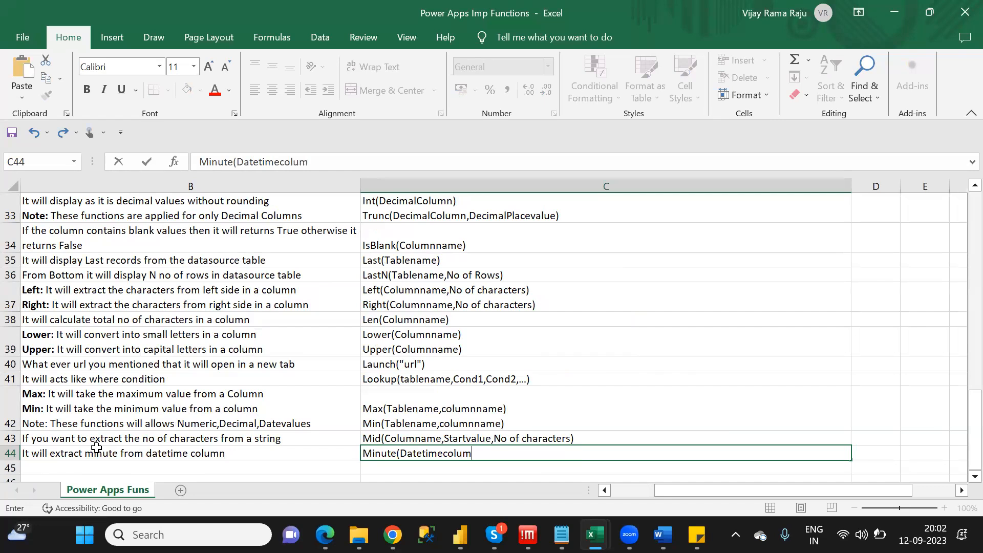
{"action": "type", "text": "n)"}
{"action": "key", "text": "ctrl+Return"}
{"action": "key", "text": "Down"}
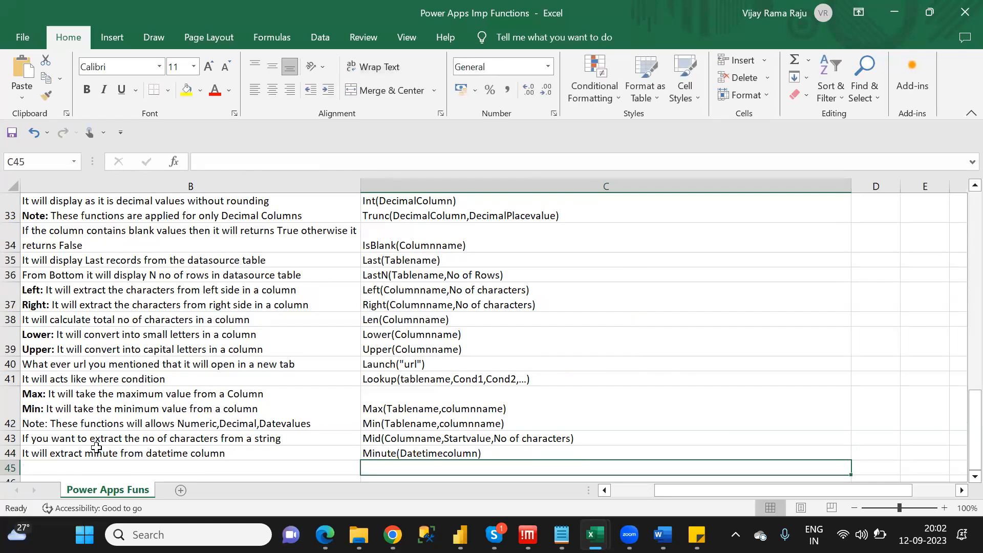
- Look up the function after Minute in the Notepad list and enter the name Mod in A45
{"action": "key", "text": "Left"}
{"action": "key", "text": "Left"}
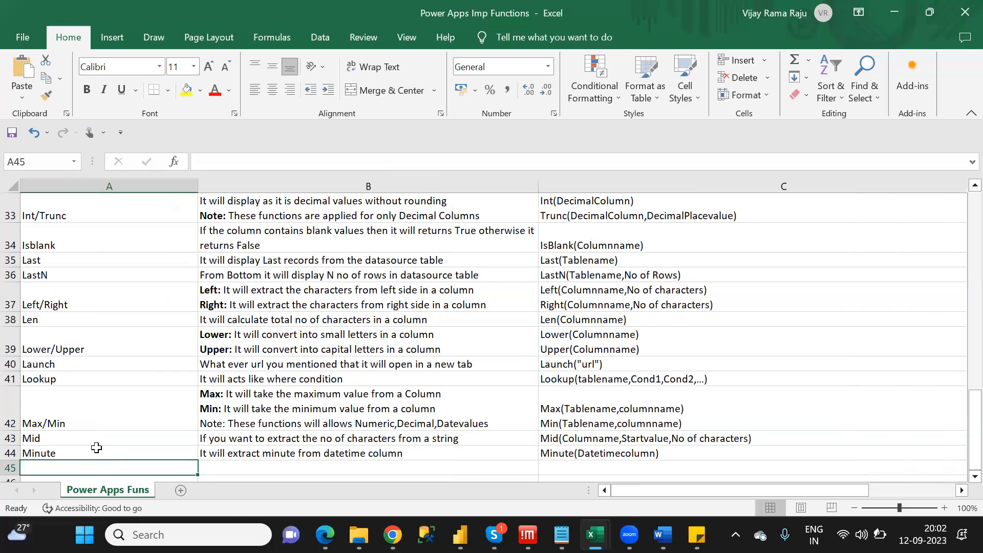
{"action": "key", "text": "alt+Tab"}
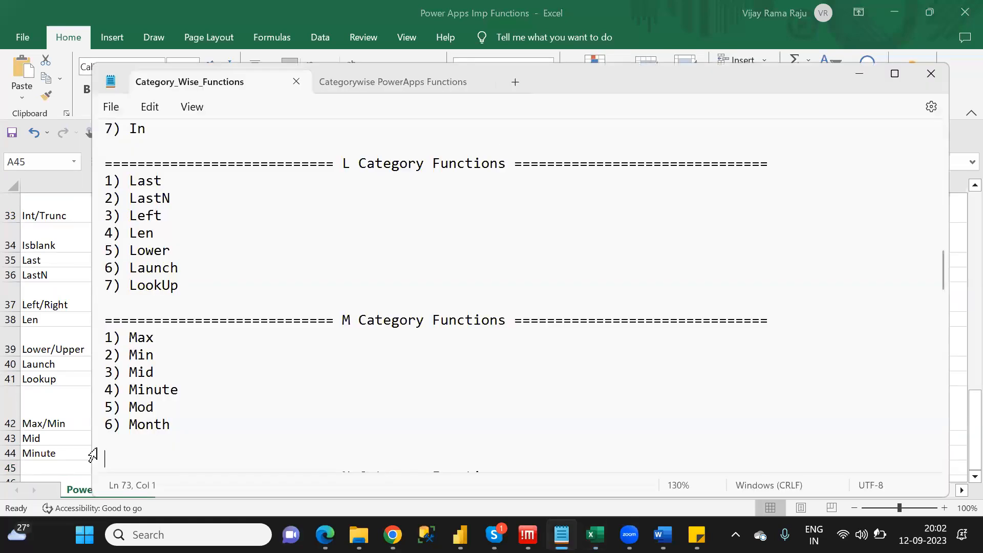
{"action": "key", "text": "alt+Tab"}
{"action": "type", "text": "Mod"}
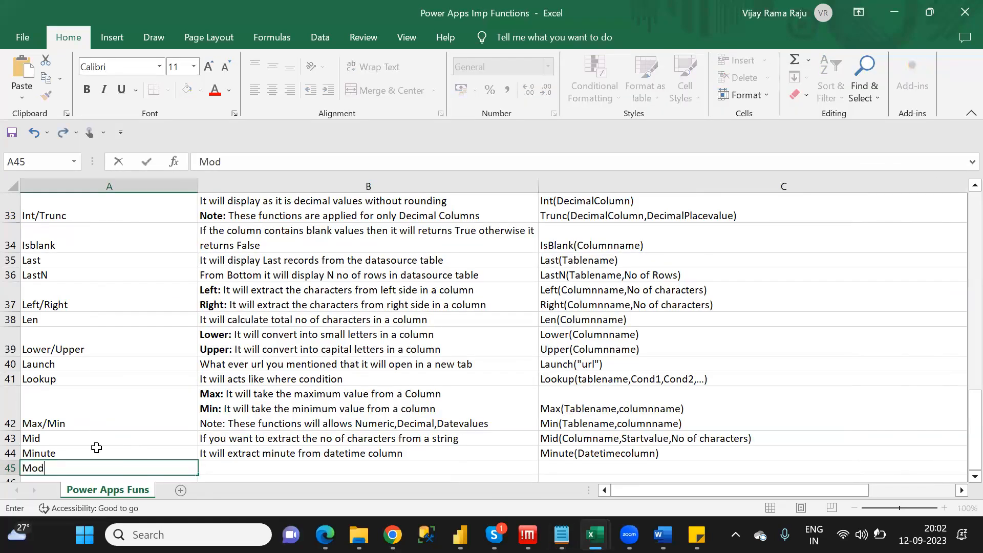
{"action": "key", "text": "Tab"}
- Enter the Mod description "It will returns remainder value" in B45
{"action": "type", "text": "I"}
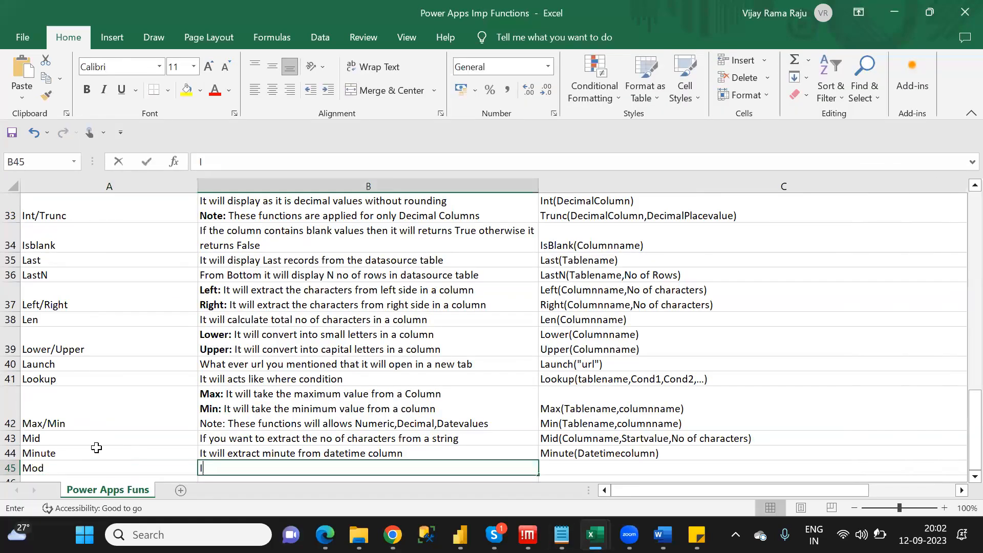
{"action": "type", "text": "t will "}
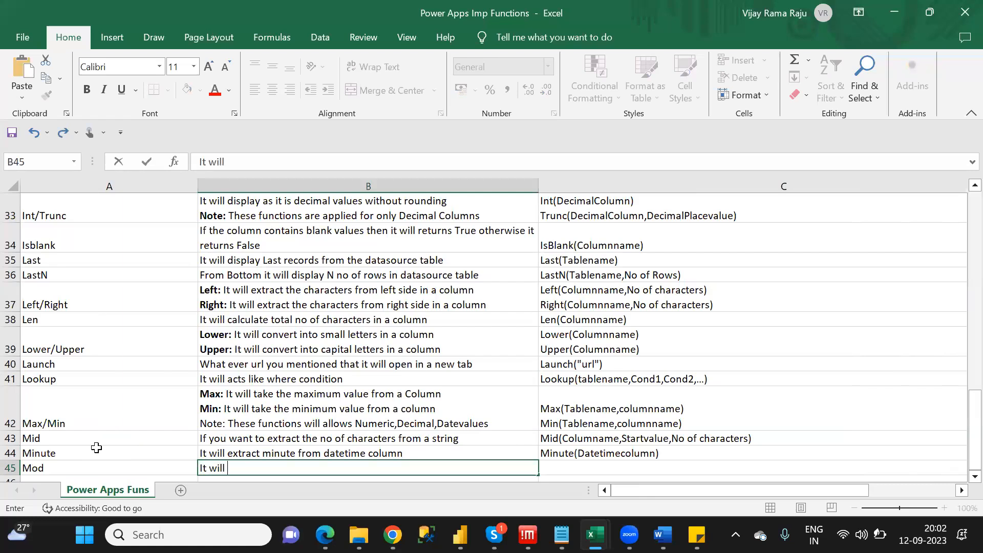
{"action": "type", "text": "returns remainde"}
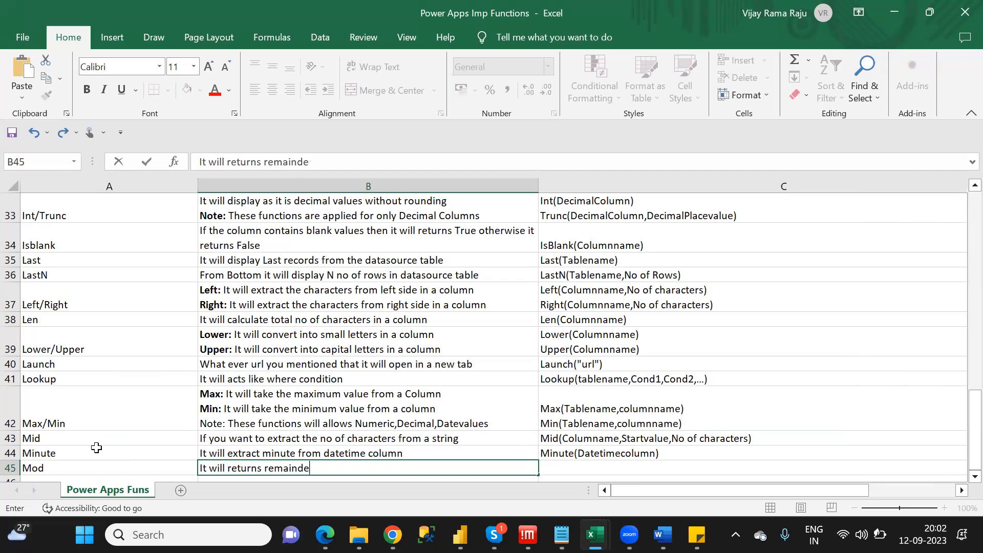
{"action": "type", "text": "r values"}
{"action": "key", "text": "BackSpace"}
{"action": "key", "text": "Tab"}
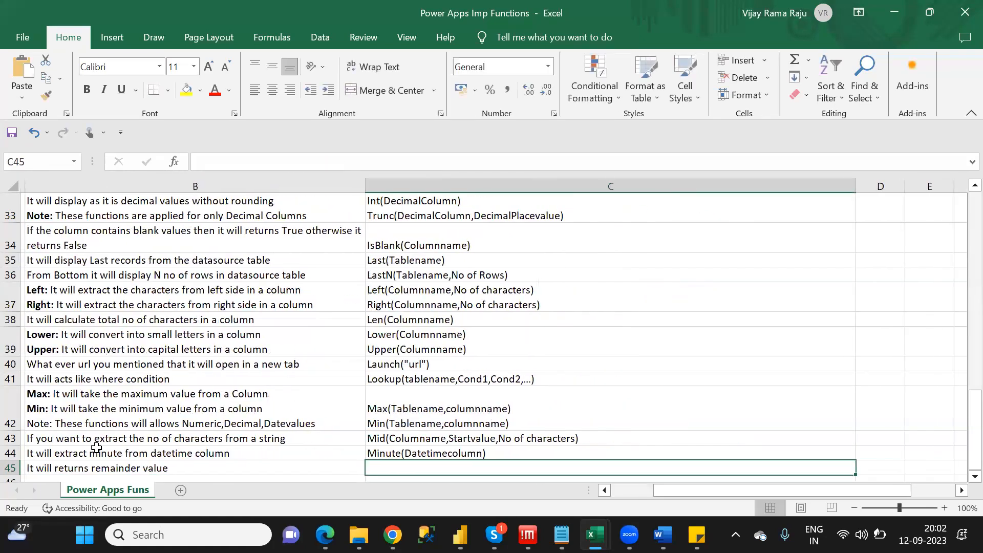
- Enter the Mod syntax Mod(Numinator,Denominator) in C45
{"action": "type", "text": "Mod(Num"}
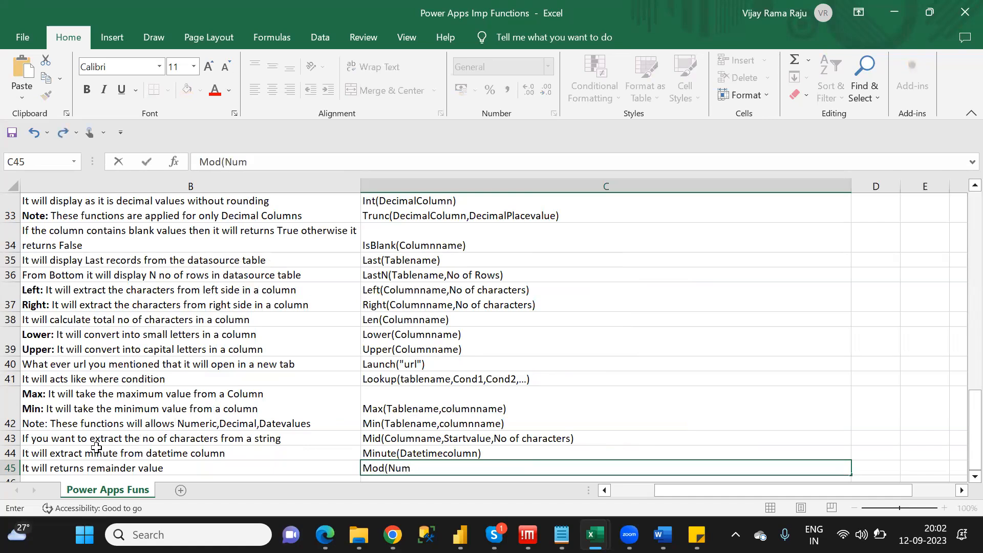
{"action": "type", "text": "inator,Denomin"}
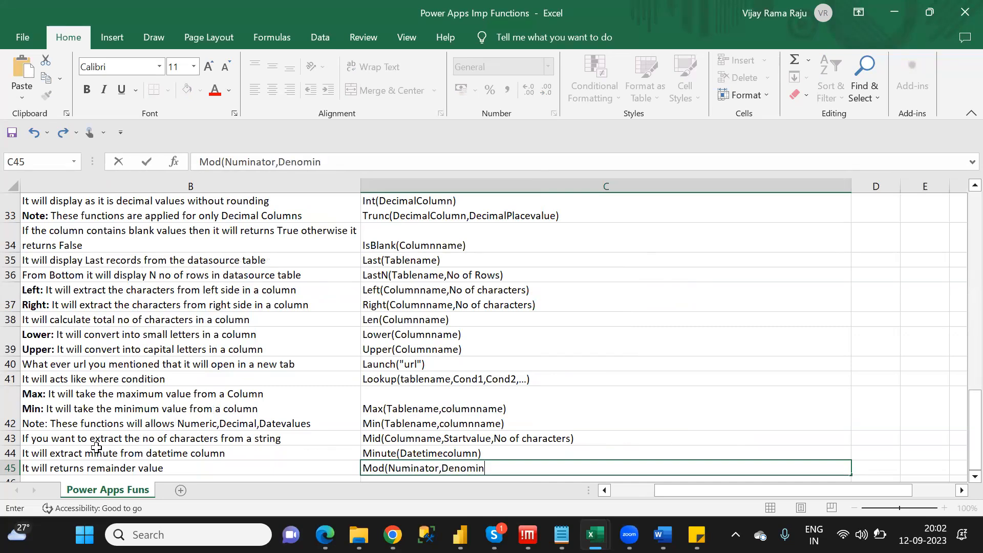
{"action": "type", "text": "ator)"}
{"action": "key", "text": "Return"}
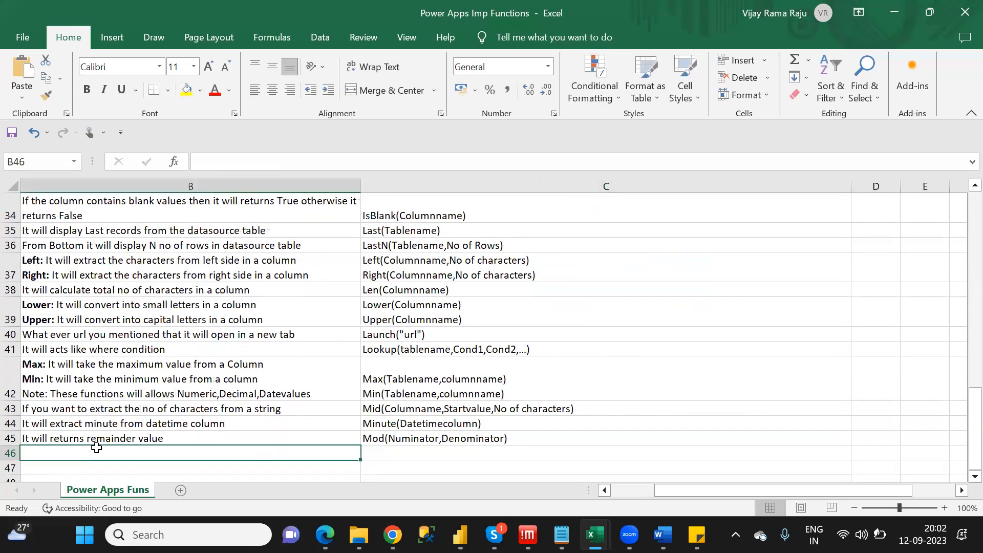
- Look up the function after Mod in the Notepad list and enter the name Month in A46
{"action": "key", "text": "Left"}
{"action": "key", "text": "alt+Tab"}
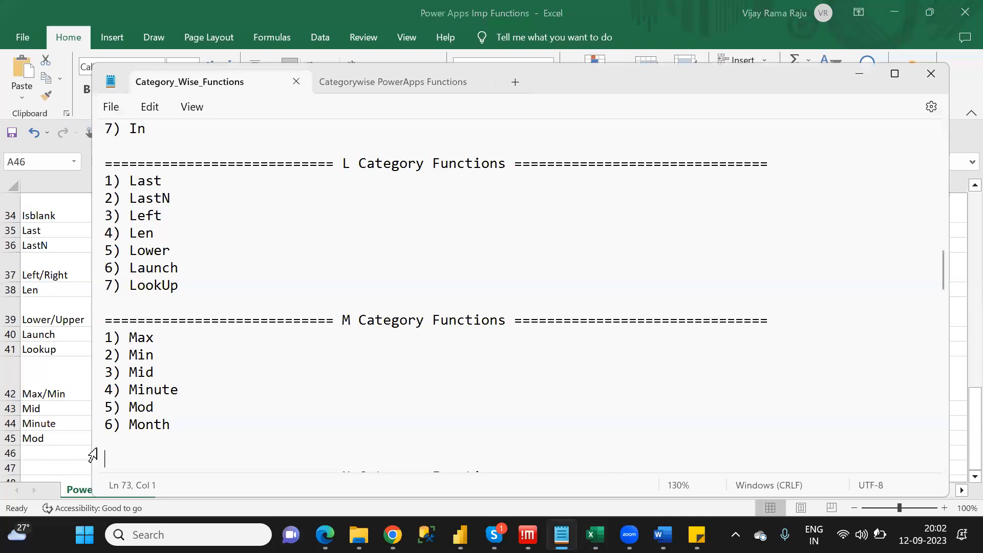
{"action": "left_click", "coordinate": [97, 447]}
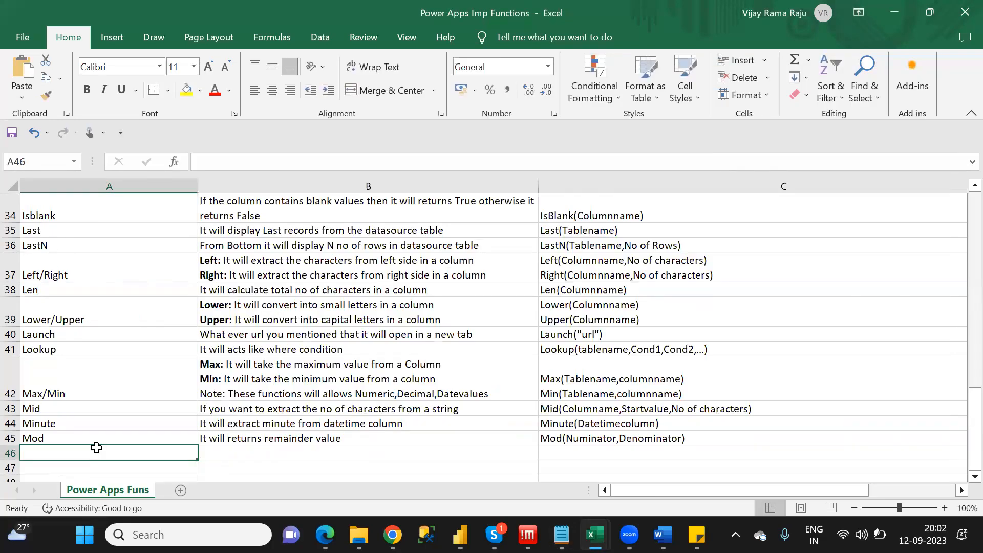
{"action": "type", "text": "Month"}
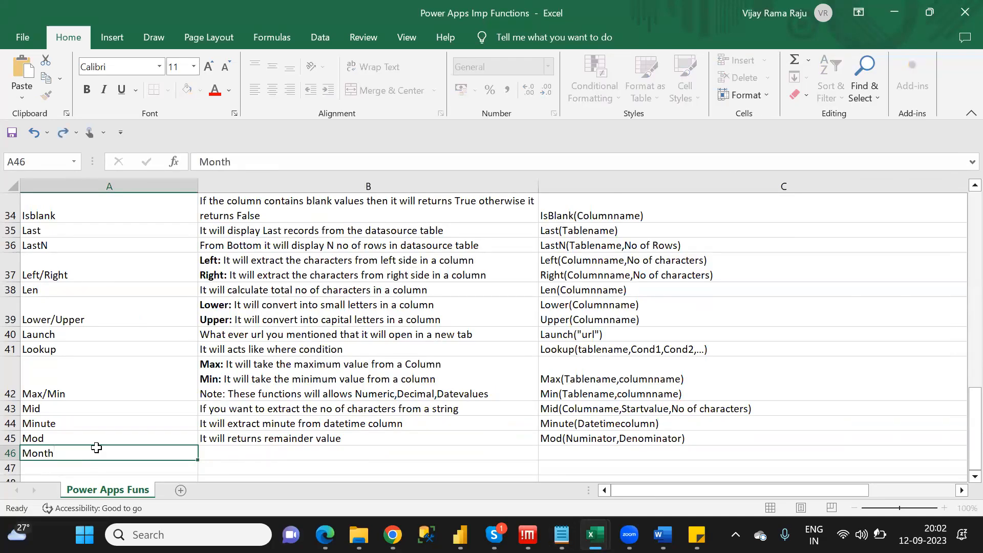
- Enter the Month description "It will extract month from datetime column" in B46
{"action": "key", "text": "Tab"}
{"action": "type", "text": "d"}
{"action": "key", "text": "BackSpace"}
{"action": "type", "text": "It will"}
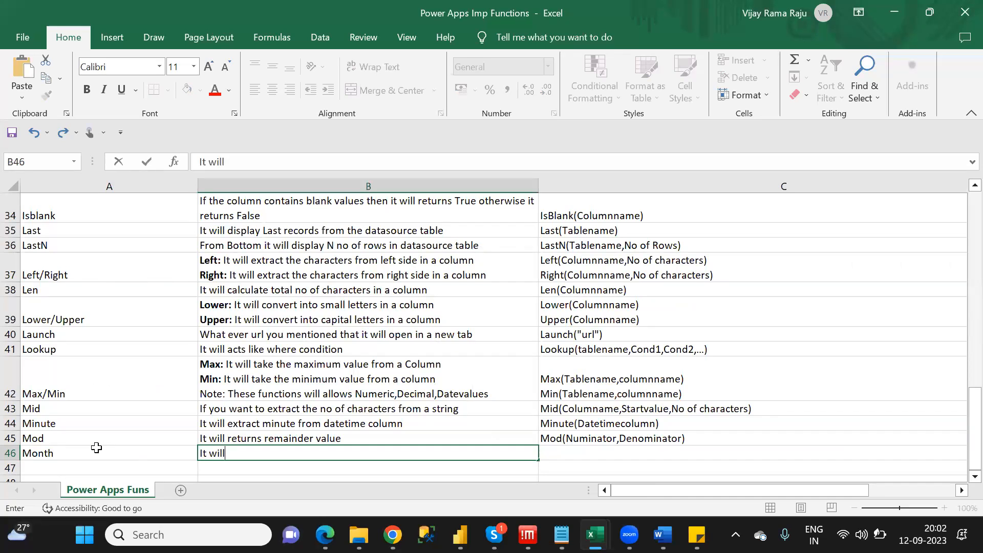
{"action": "type", "text": " extract month "}
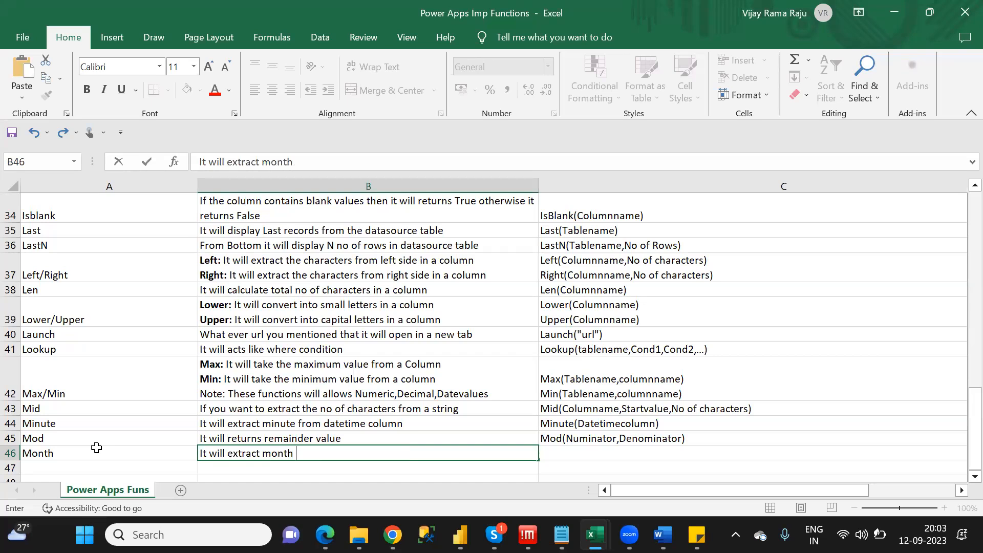
{"action": "type", "text": "from dateti"}
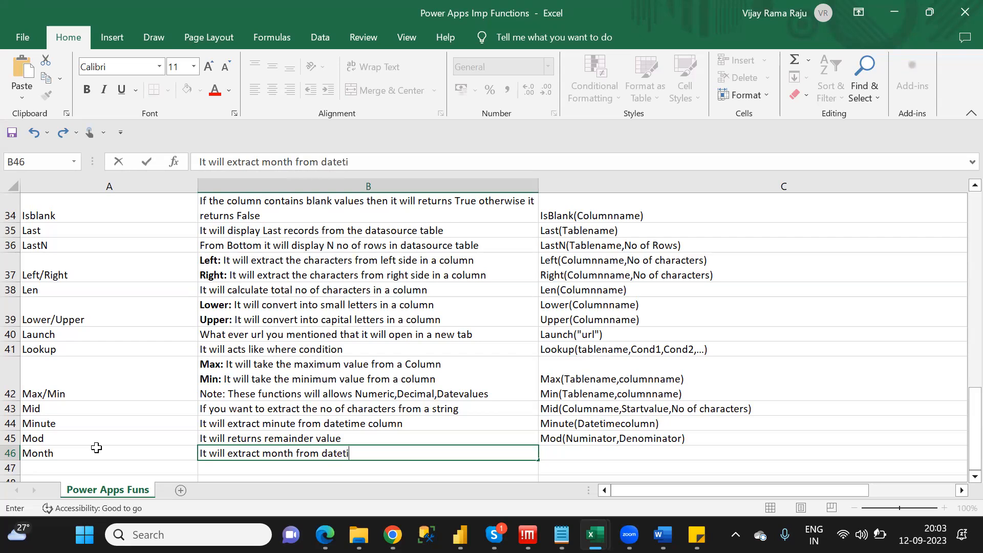
{"action": "type", "text": "me column"}
{"action": "key", "text": "ctrl+Return"}
- Enter the Month syntax Month(datetimecolumn) in C46, dismissing the low battery notice
{"action": "key", "text": "Tab"}
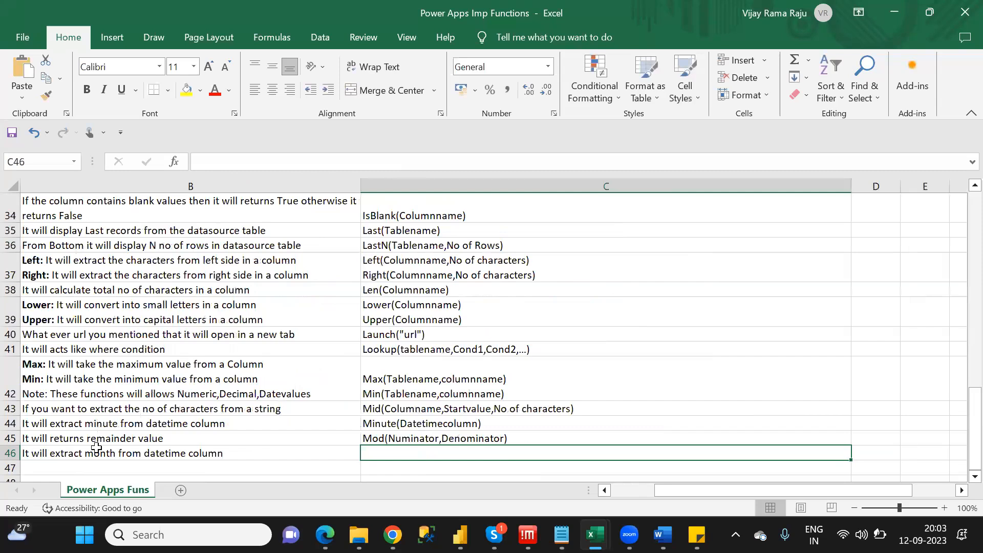
{"action": "type", "text": "Month(datetim"}
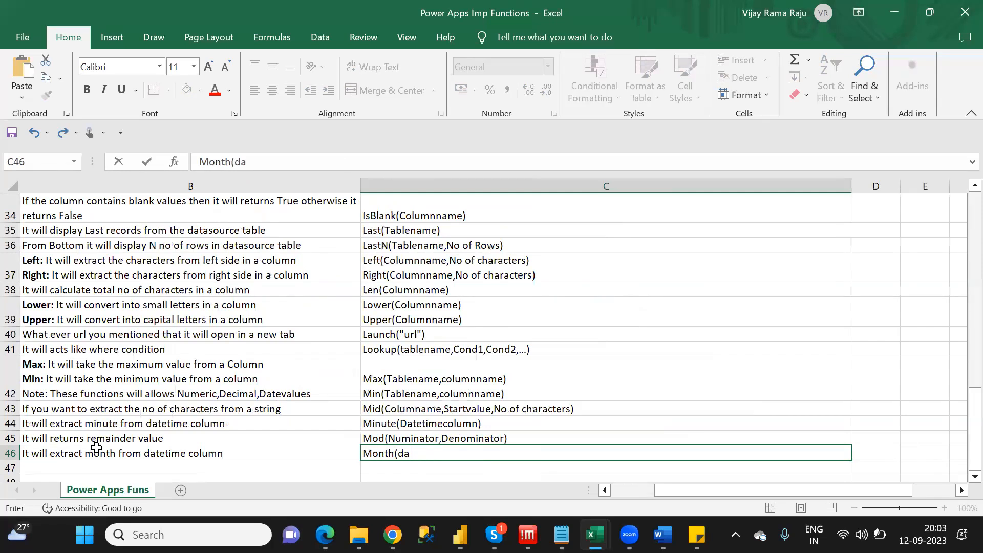
{"action": "type", "text": "ecolumns"}
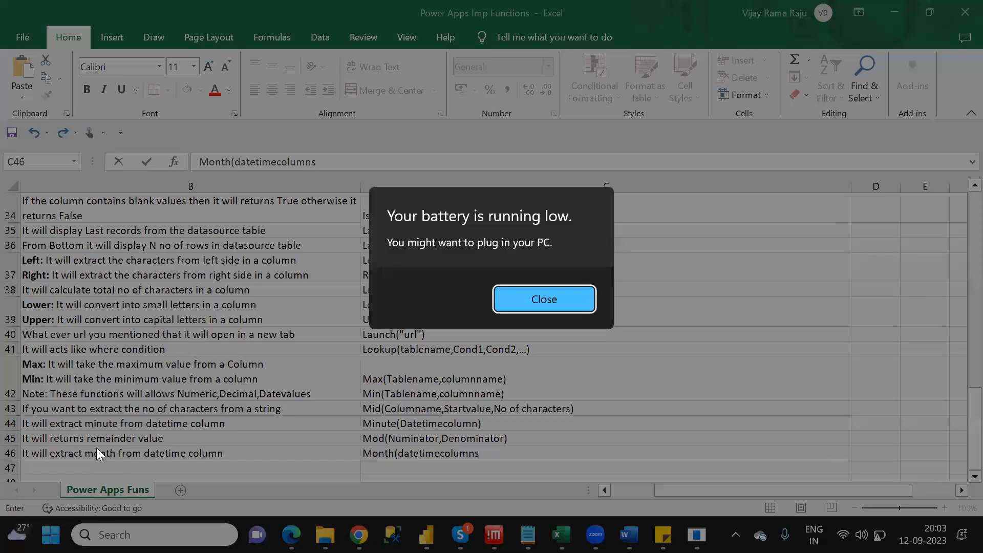
{"action": "left_click", "coordinate": [559, 294]}
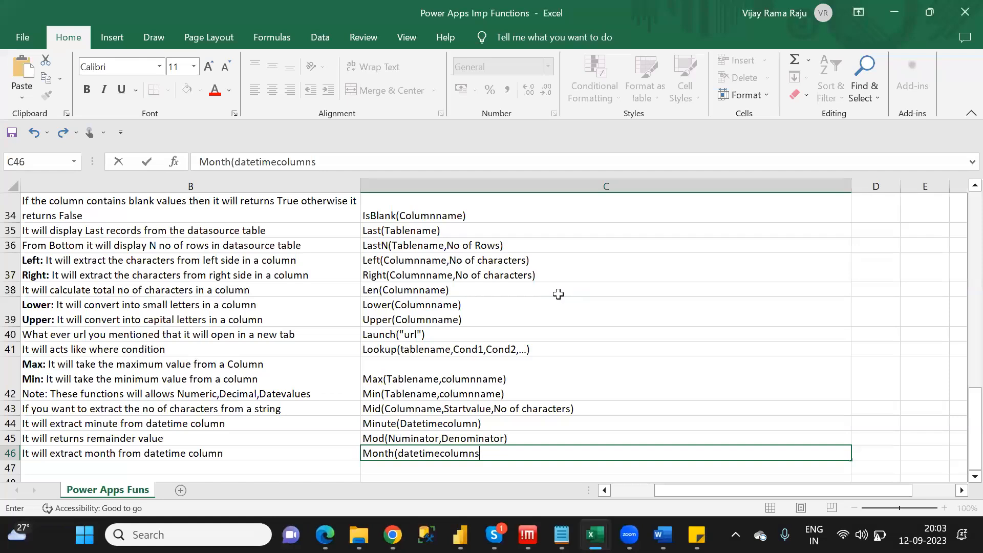
{"action": "key", "text": "ctrl+Return"}
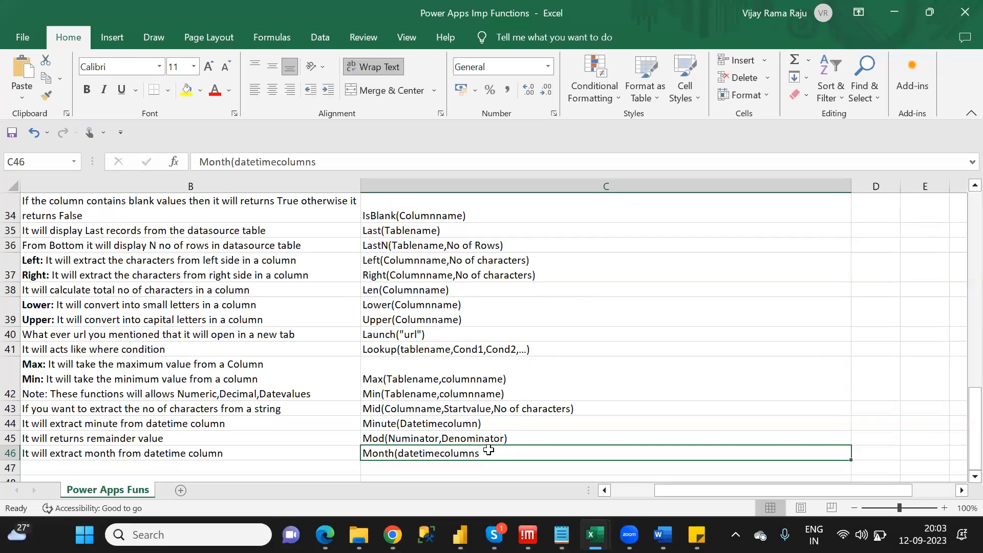
{"action": "left_click", "coordinate": [334, 162]}
{"action": "key", "text": "BackSpace"}
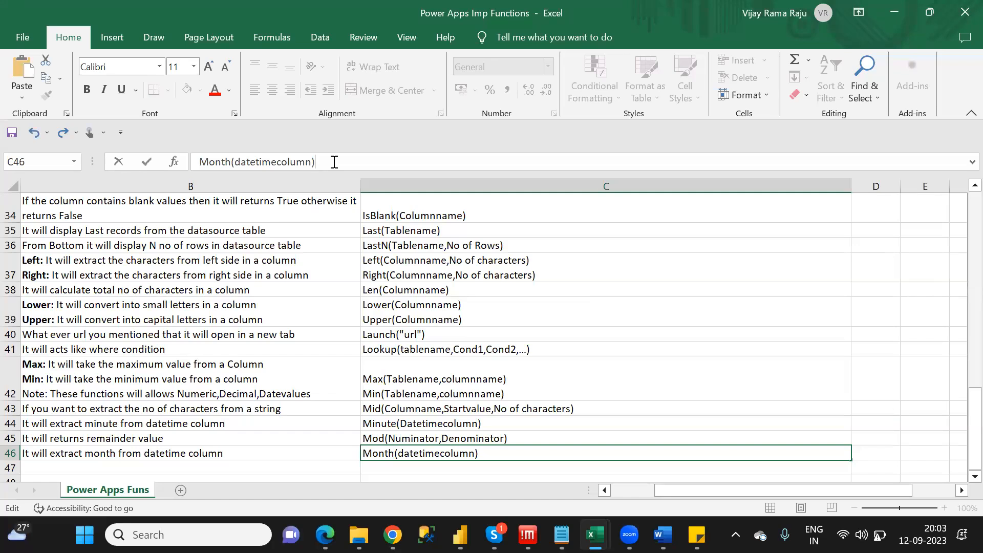
{"action": "key", "text": "Return"}
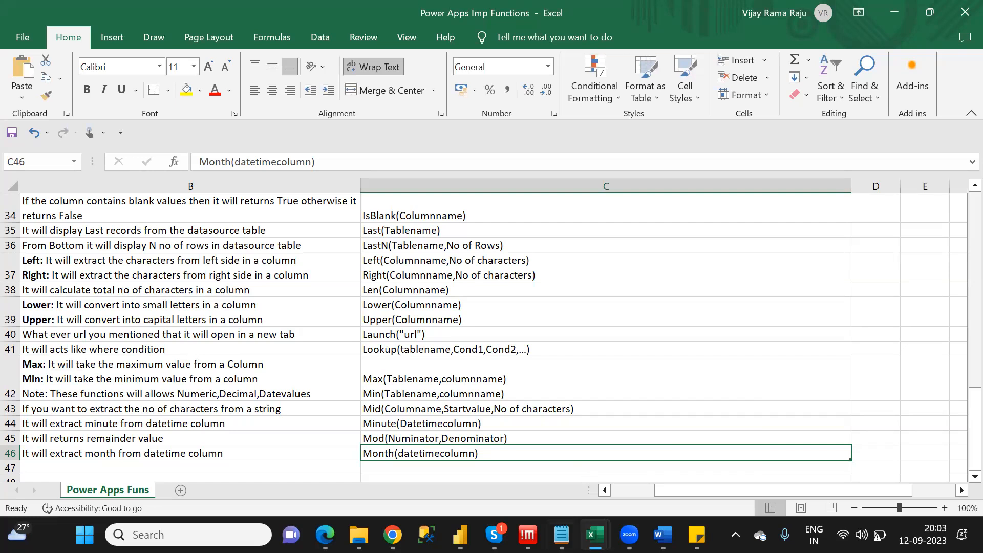
{"action": "mouse_move", "coordinate": [595, 535]}
{"action": "left_click", "coordinate": [633, 485]}
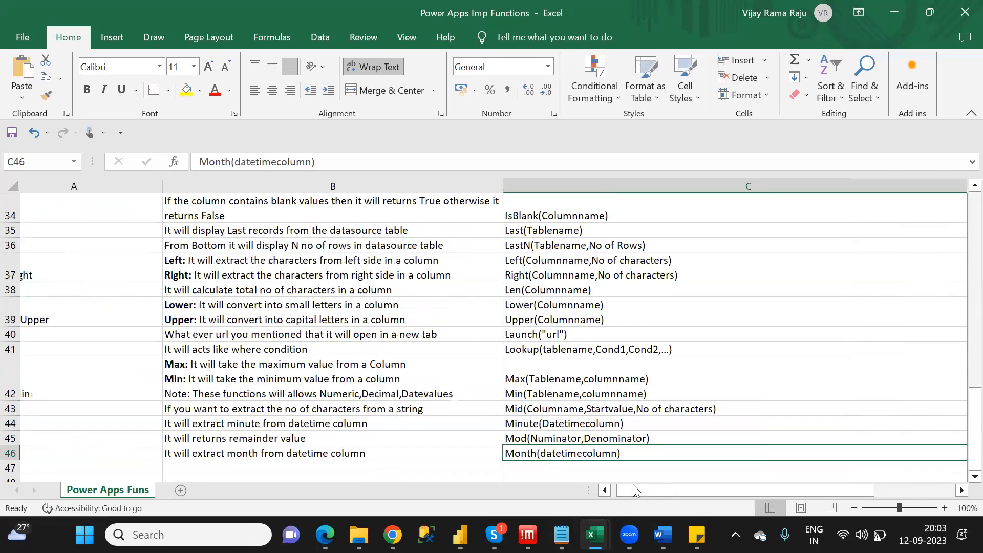